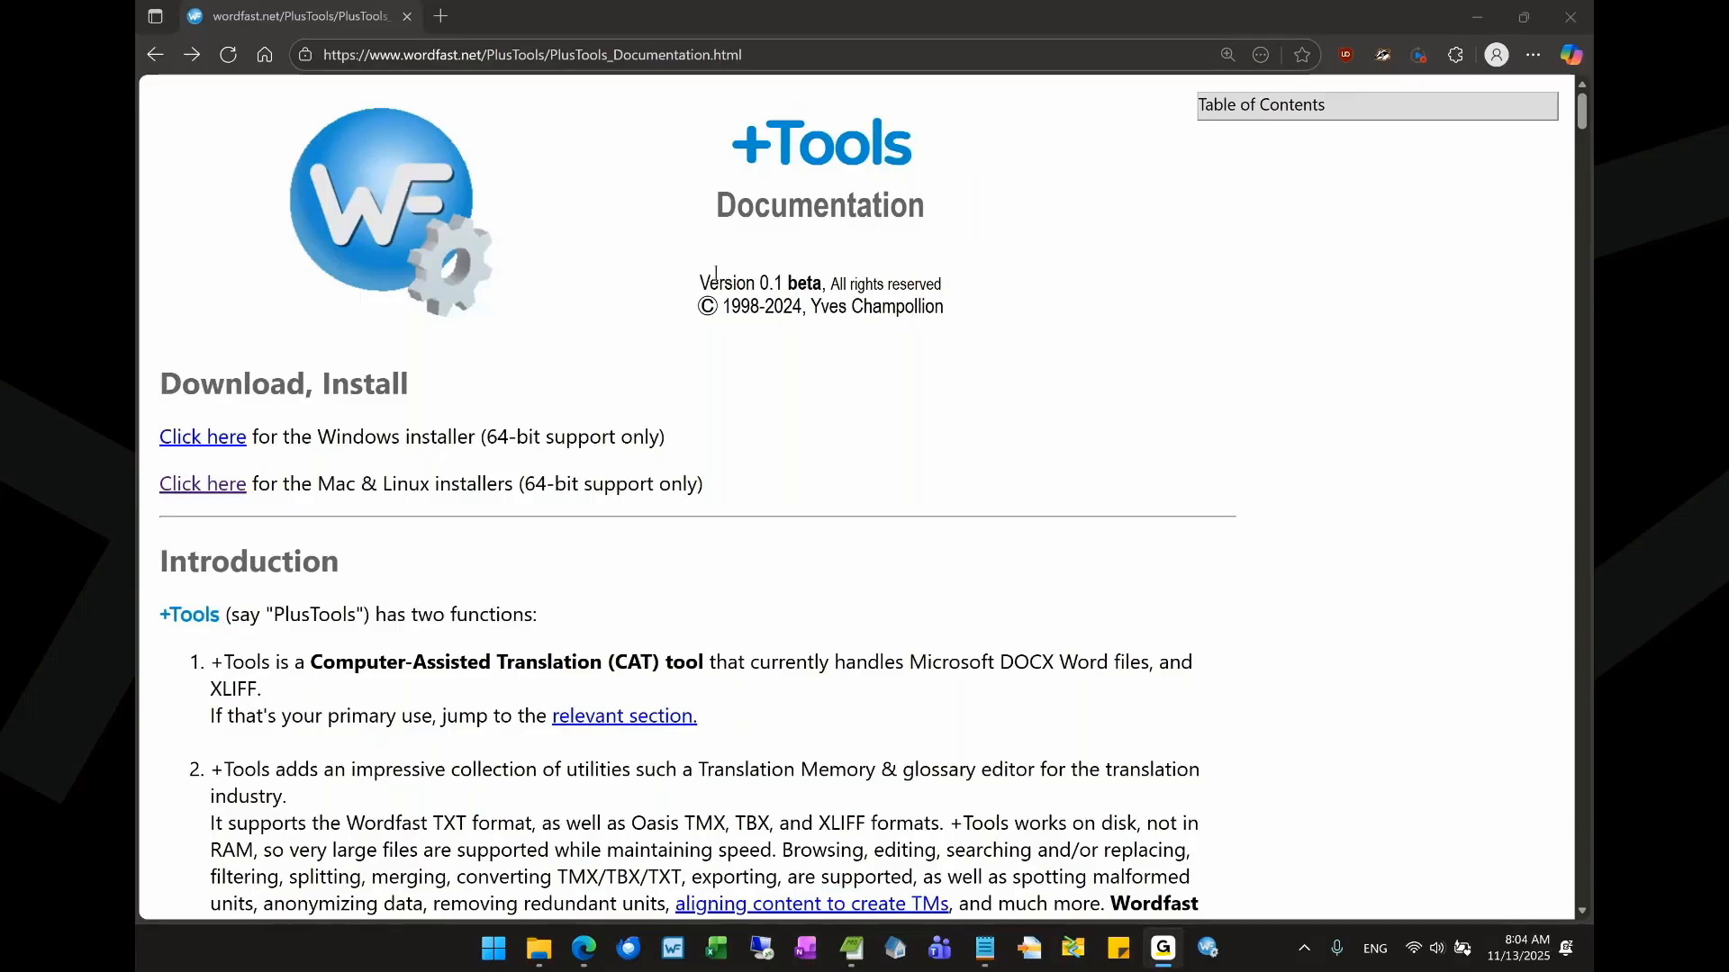
- Review the +Tools documentation page: version line, Mac and Linux installation appendix, introduction and licensing section
left_click_drag(700, 283, 824, 286)
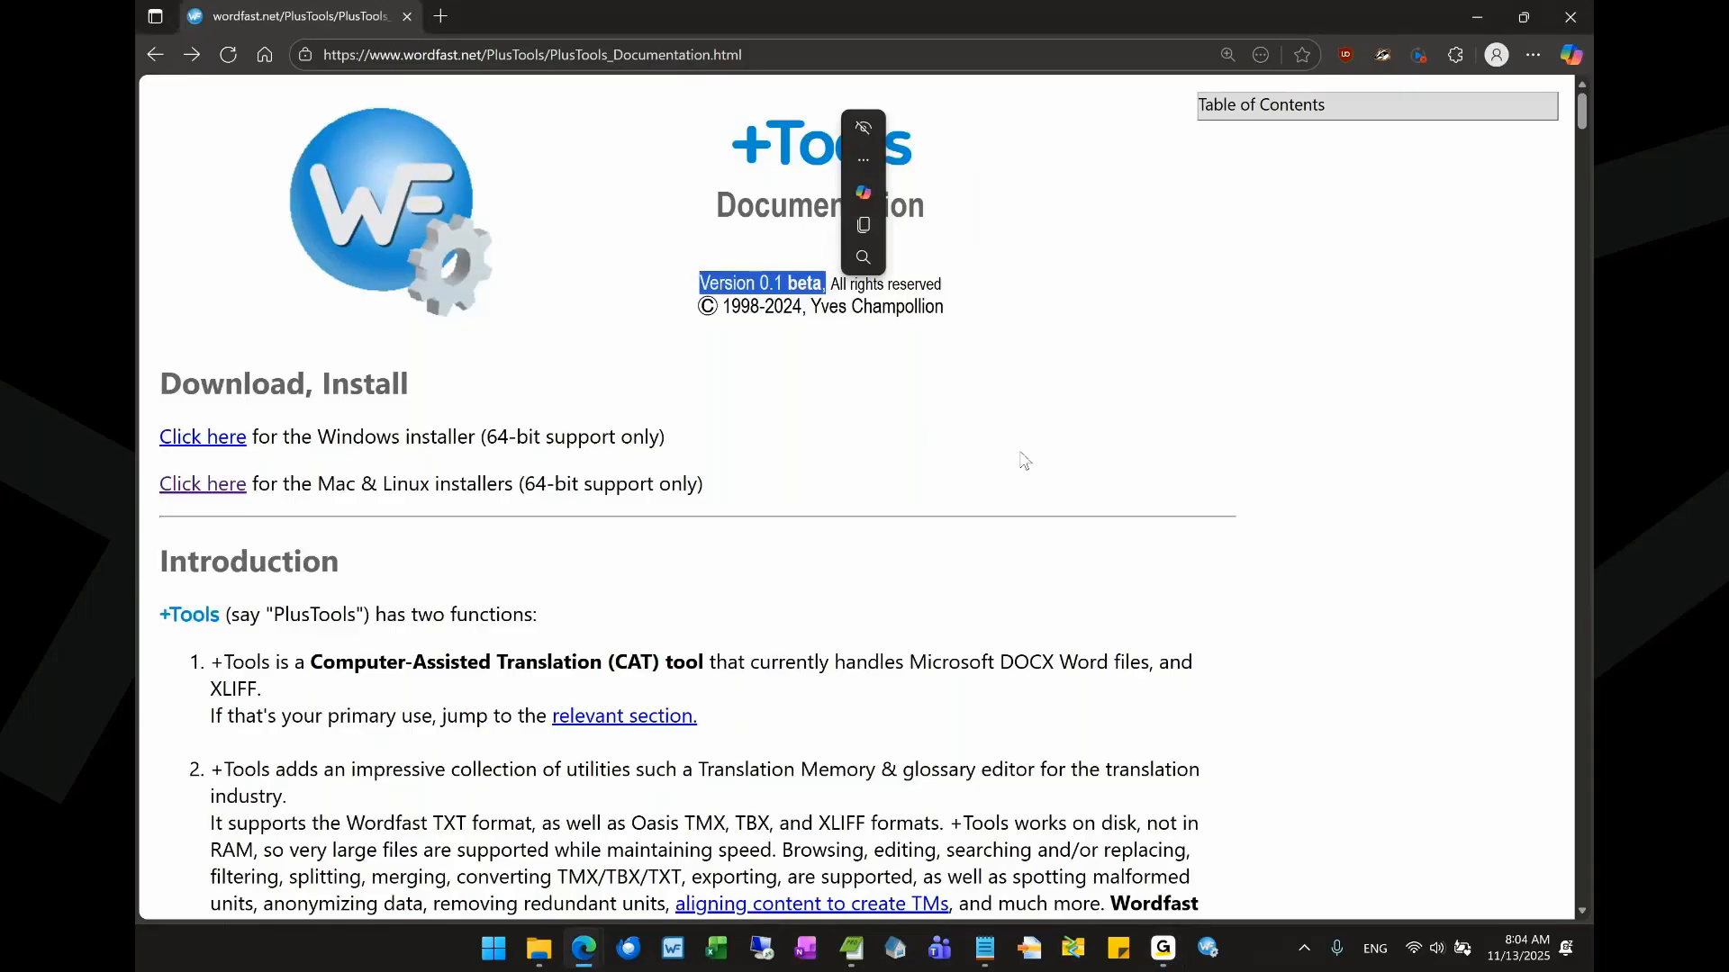
left_click(1130, 449)
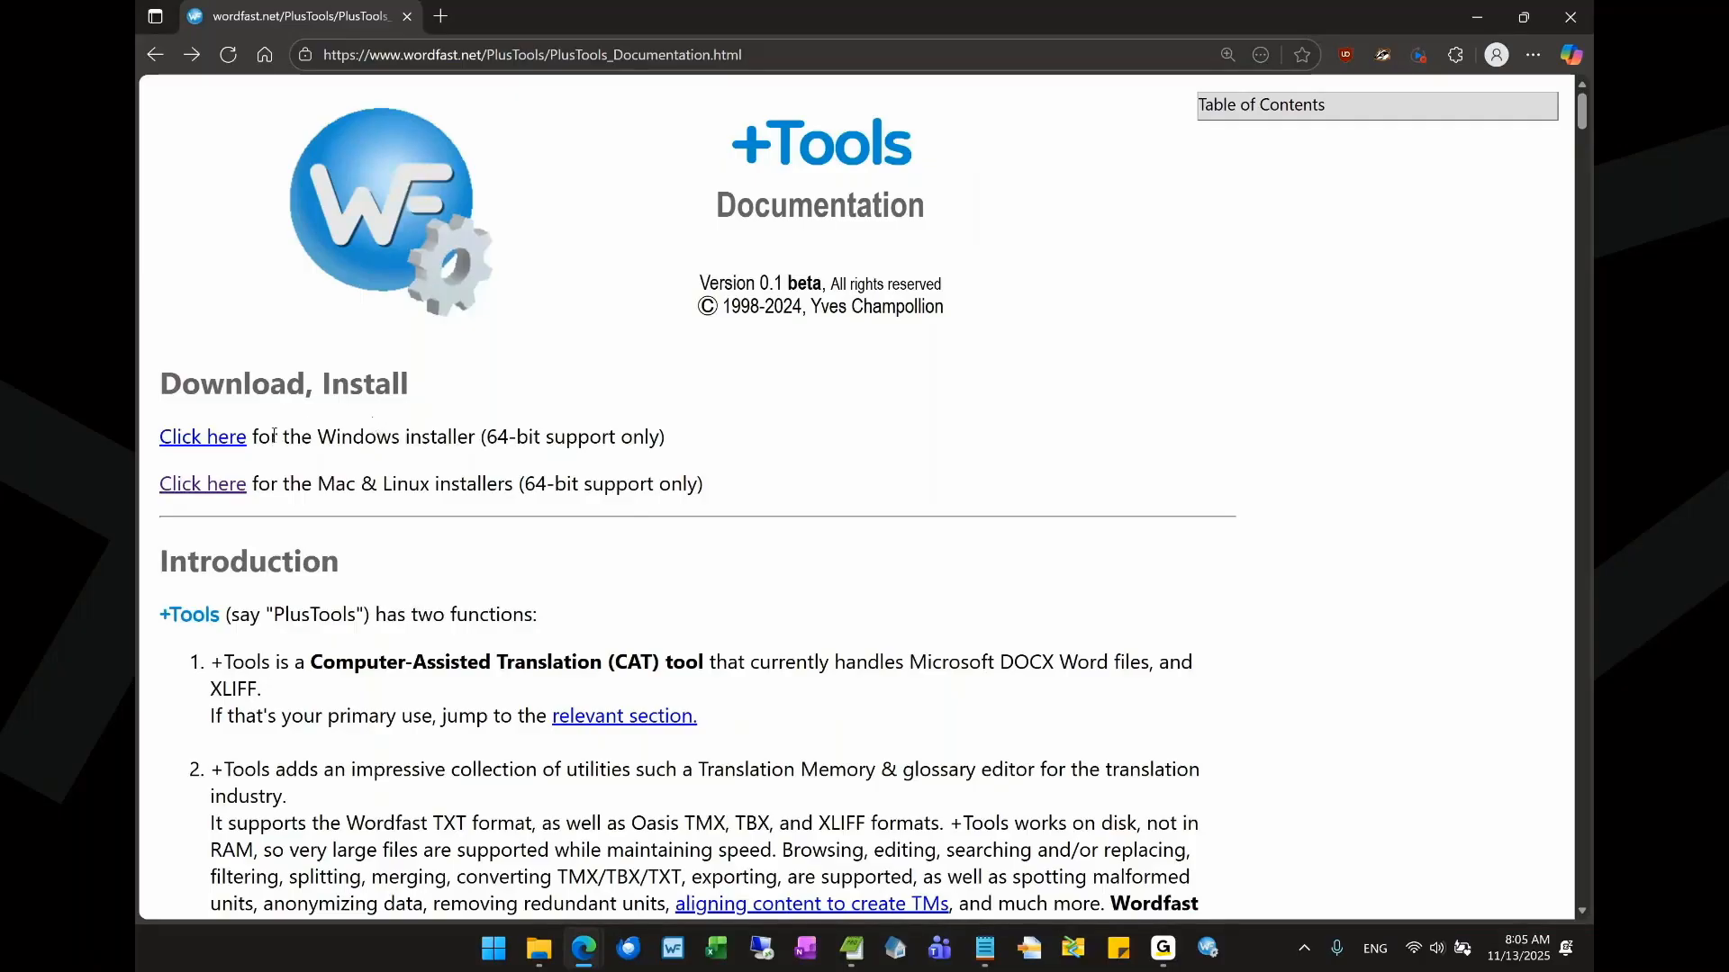
left_click(210, 491)
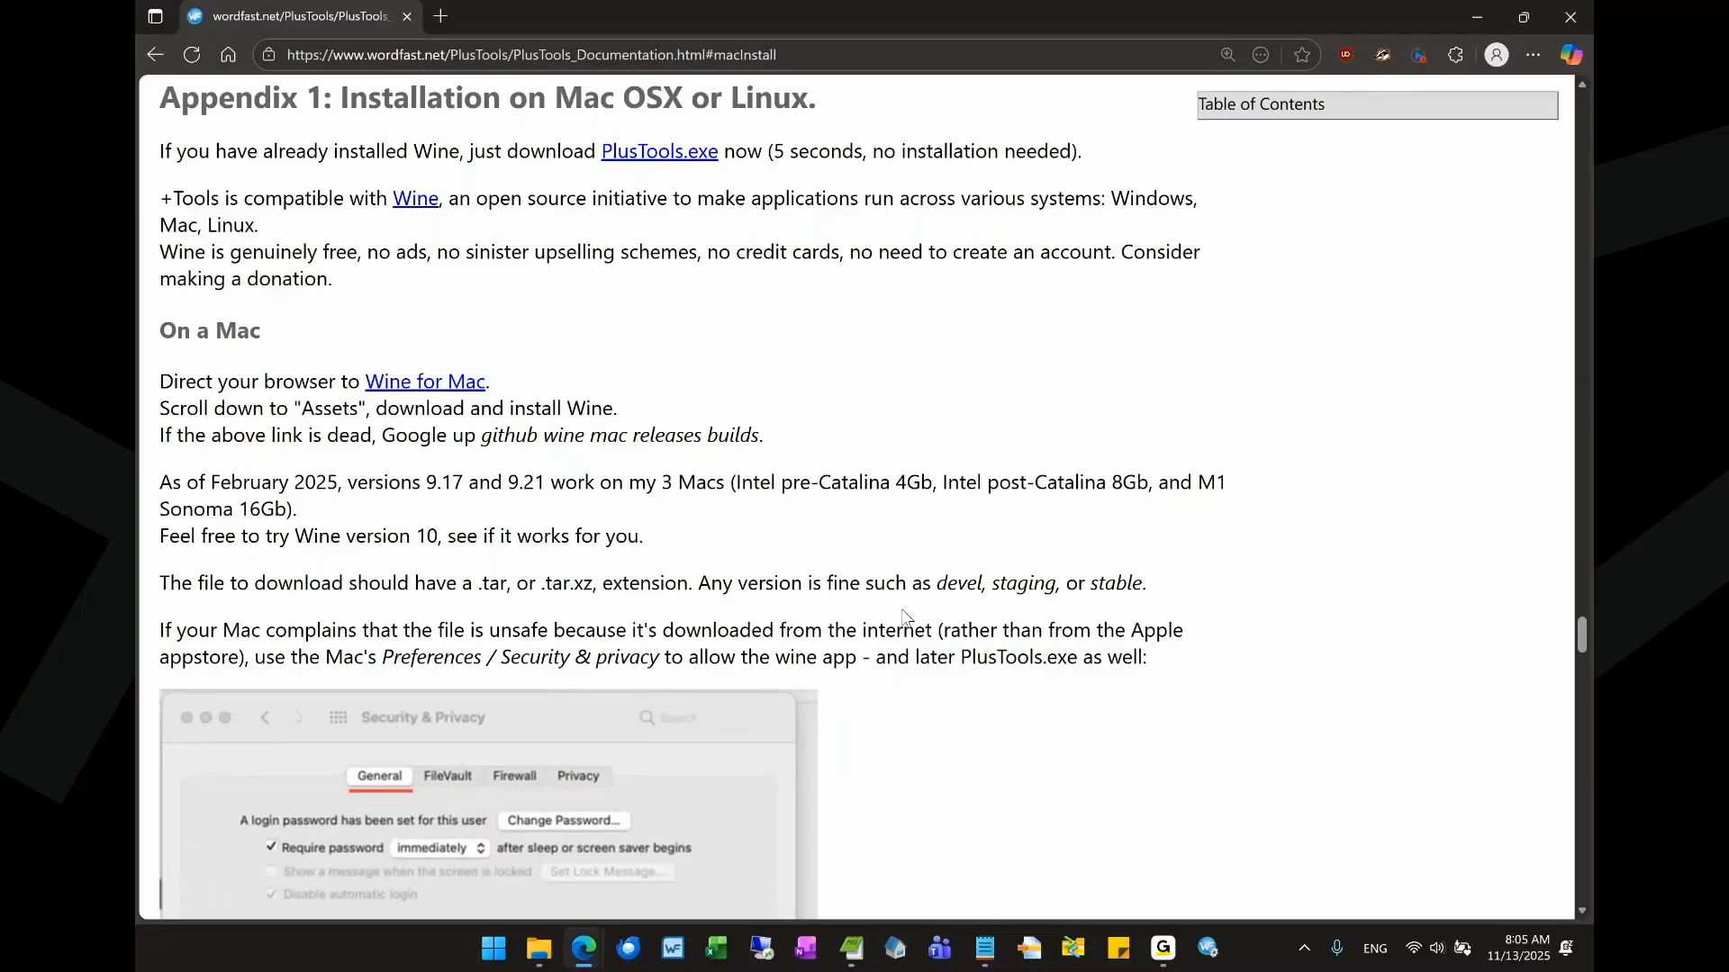
key("alt+Left")
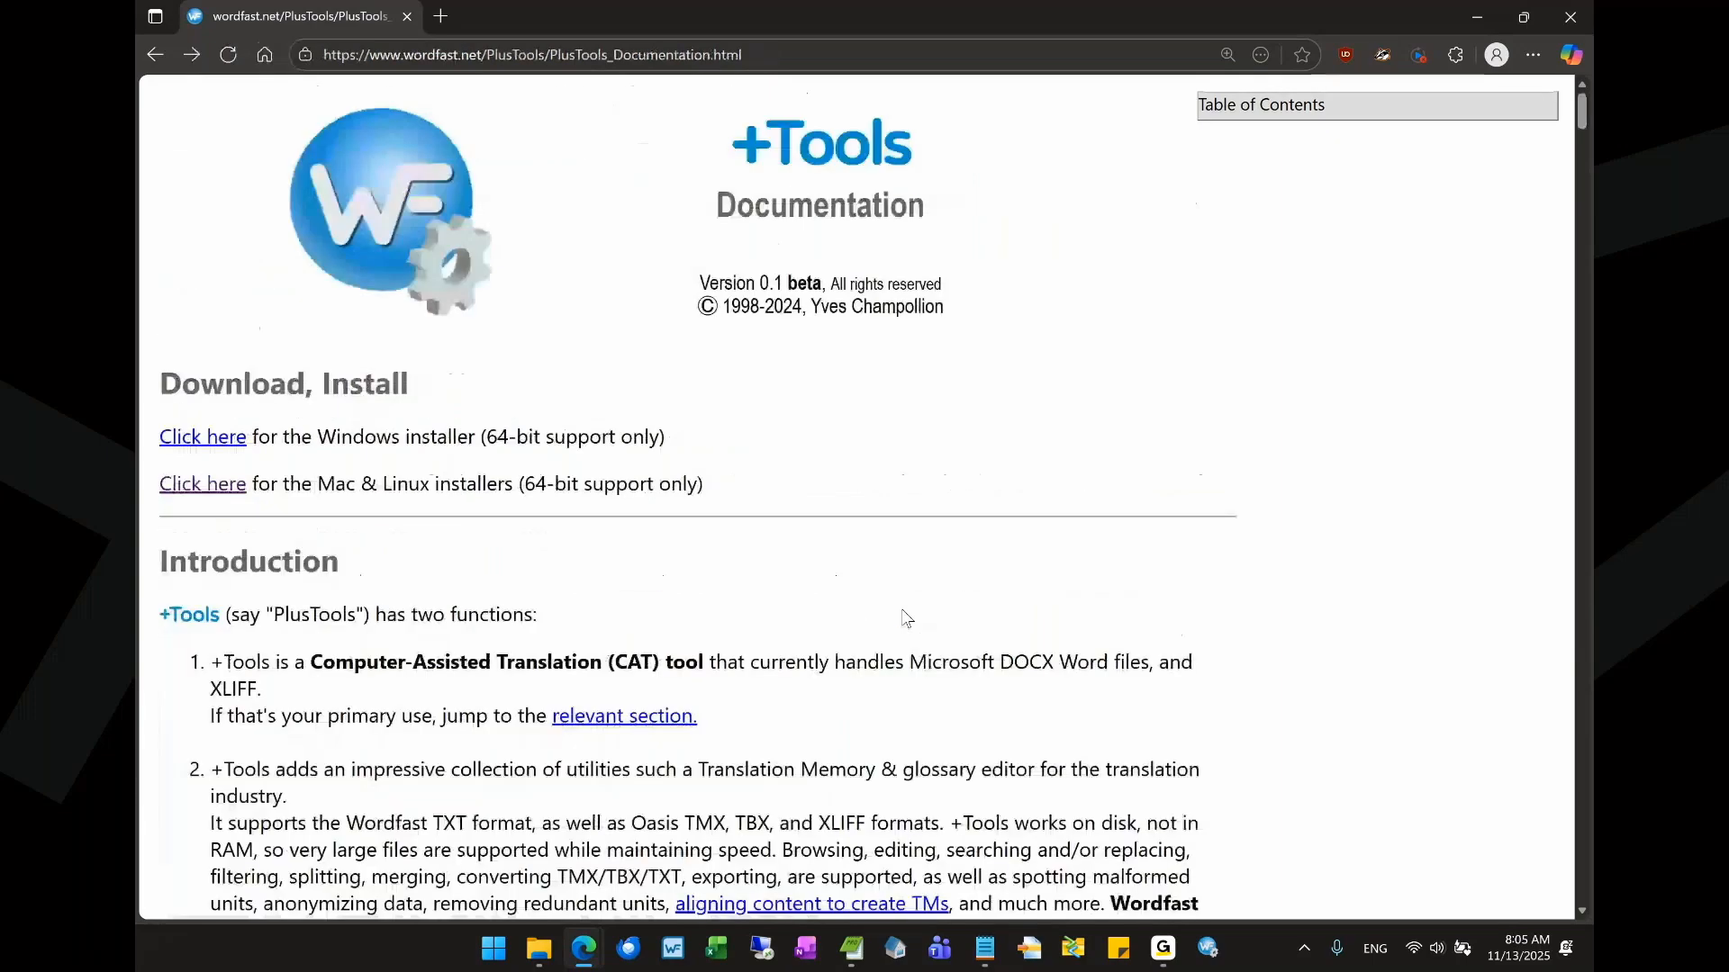
scroll(906, 617, "down", 1)
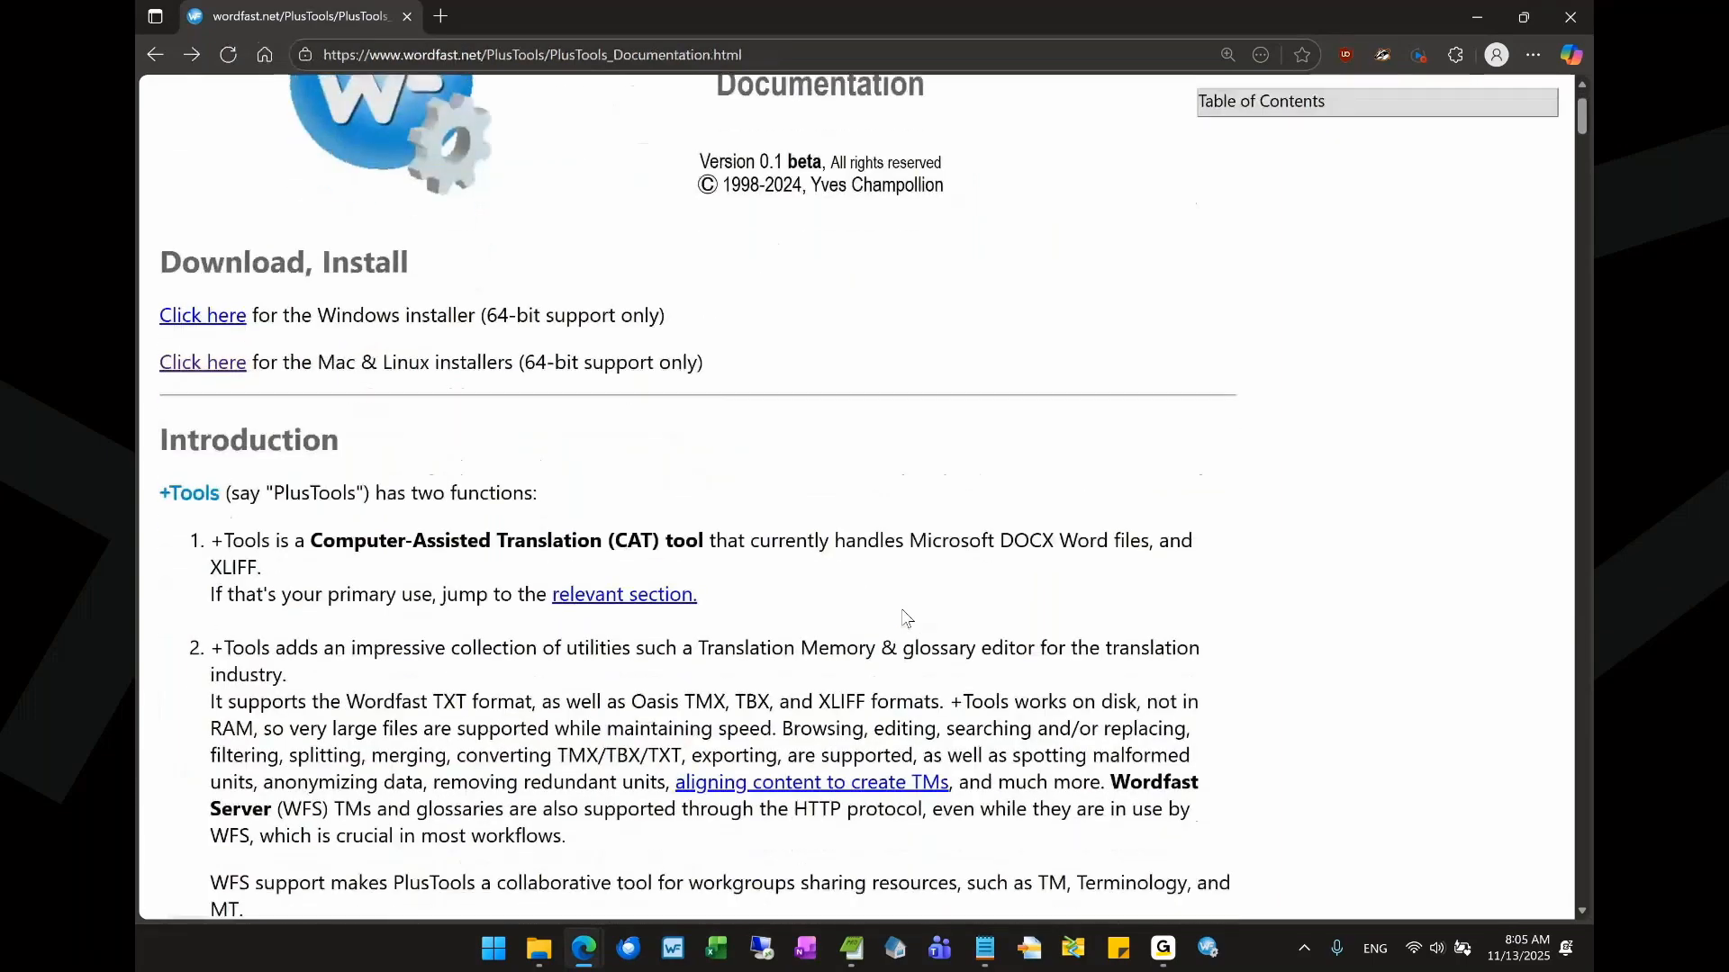
scroll(906, 617, "down", 3)
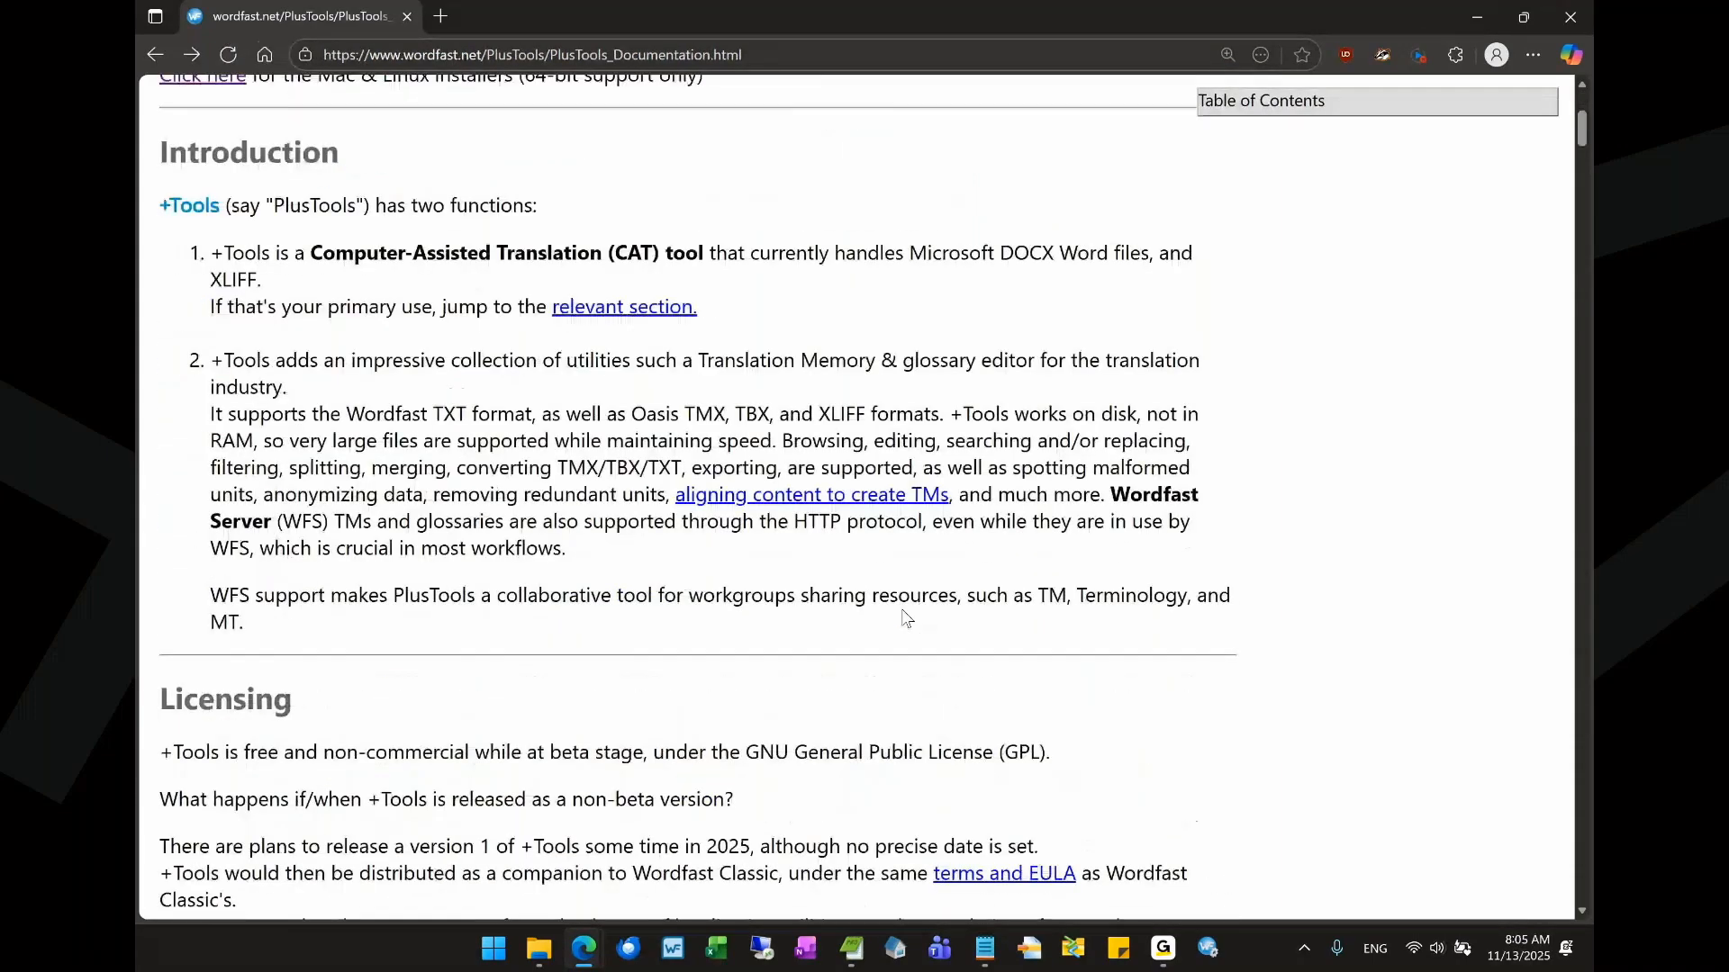
scroll(906, 617, "down", 1)
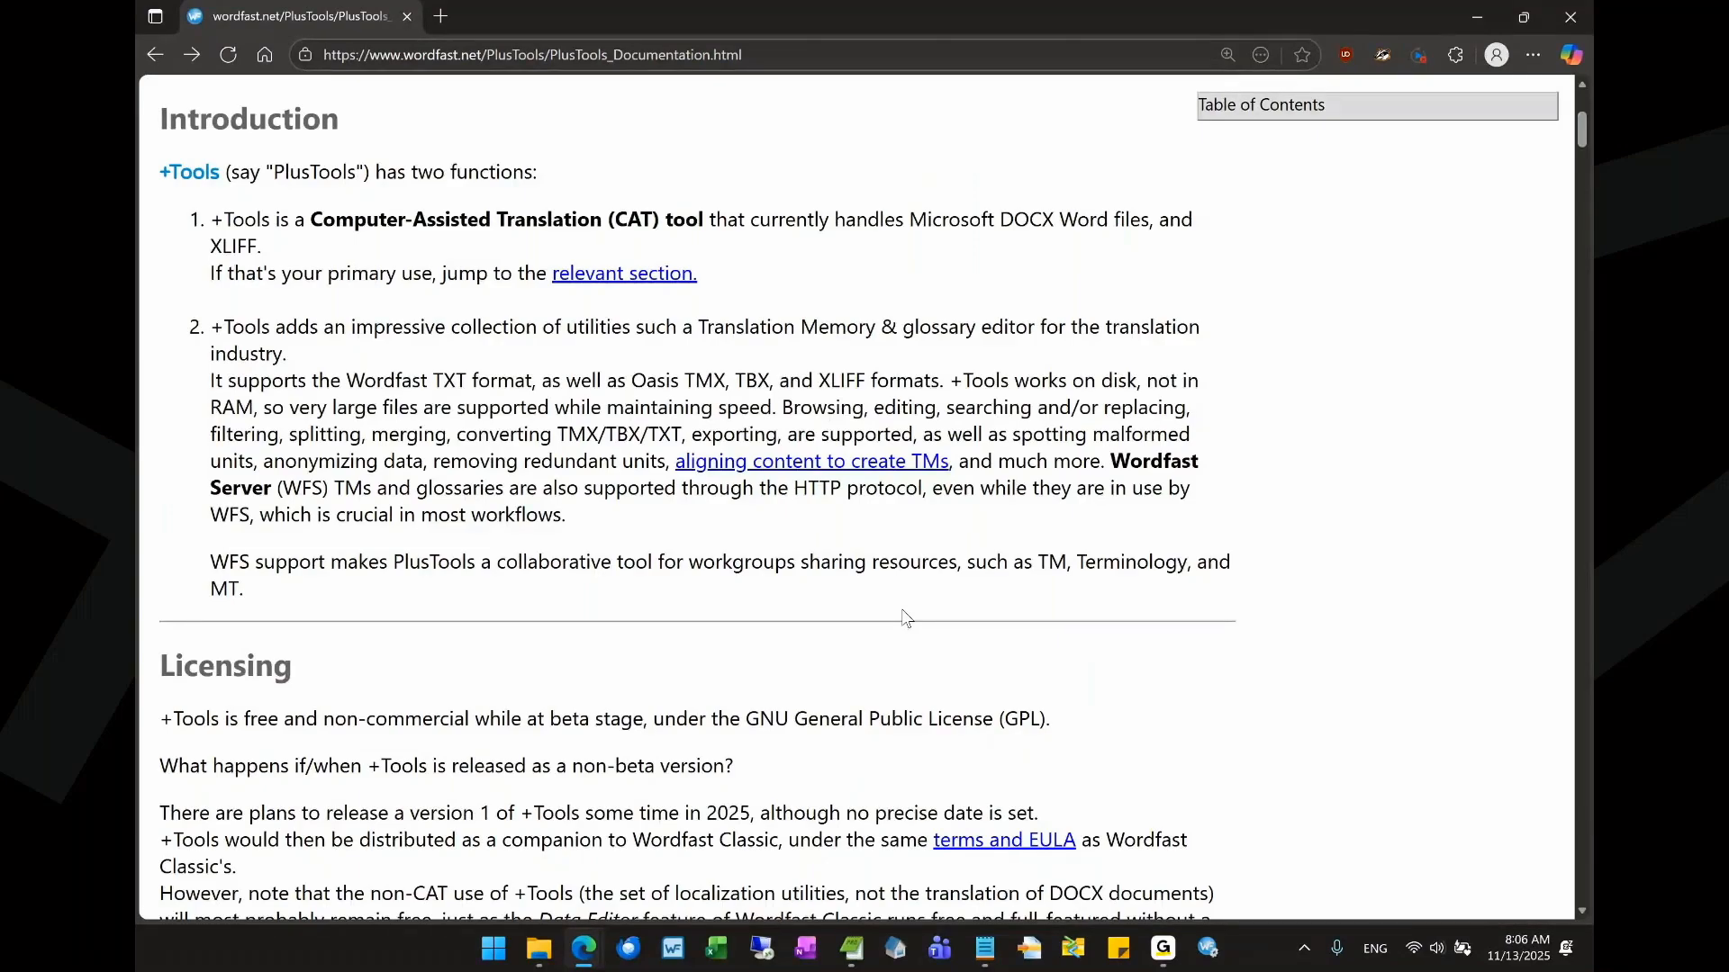
scroll(905, 617, "down", 1)
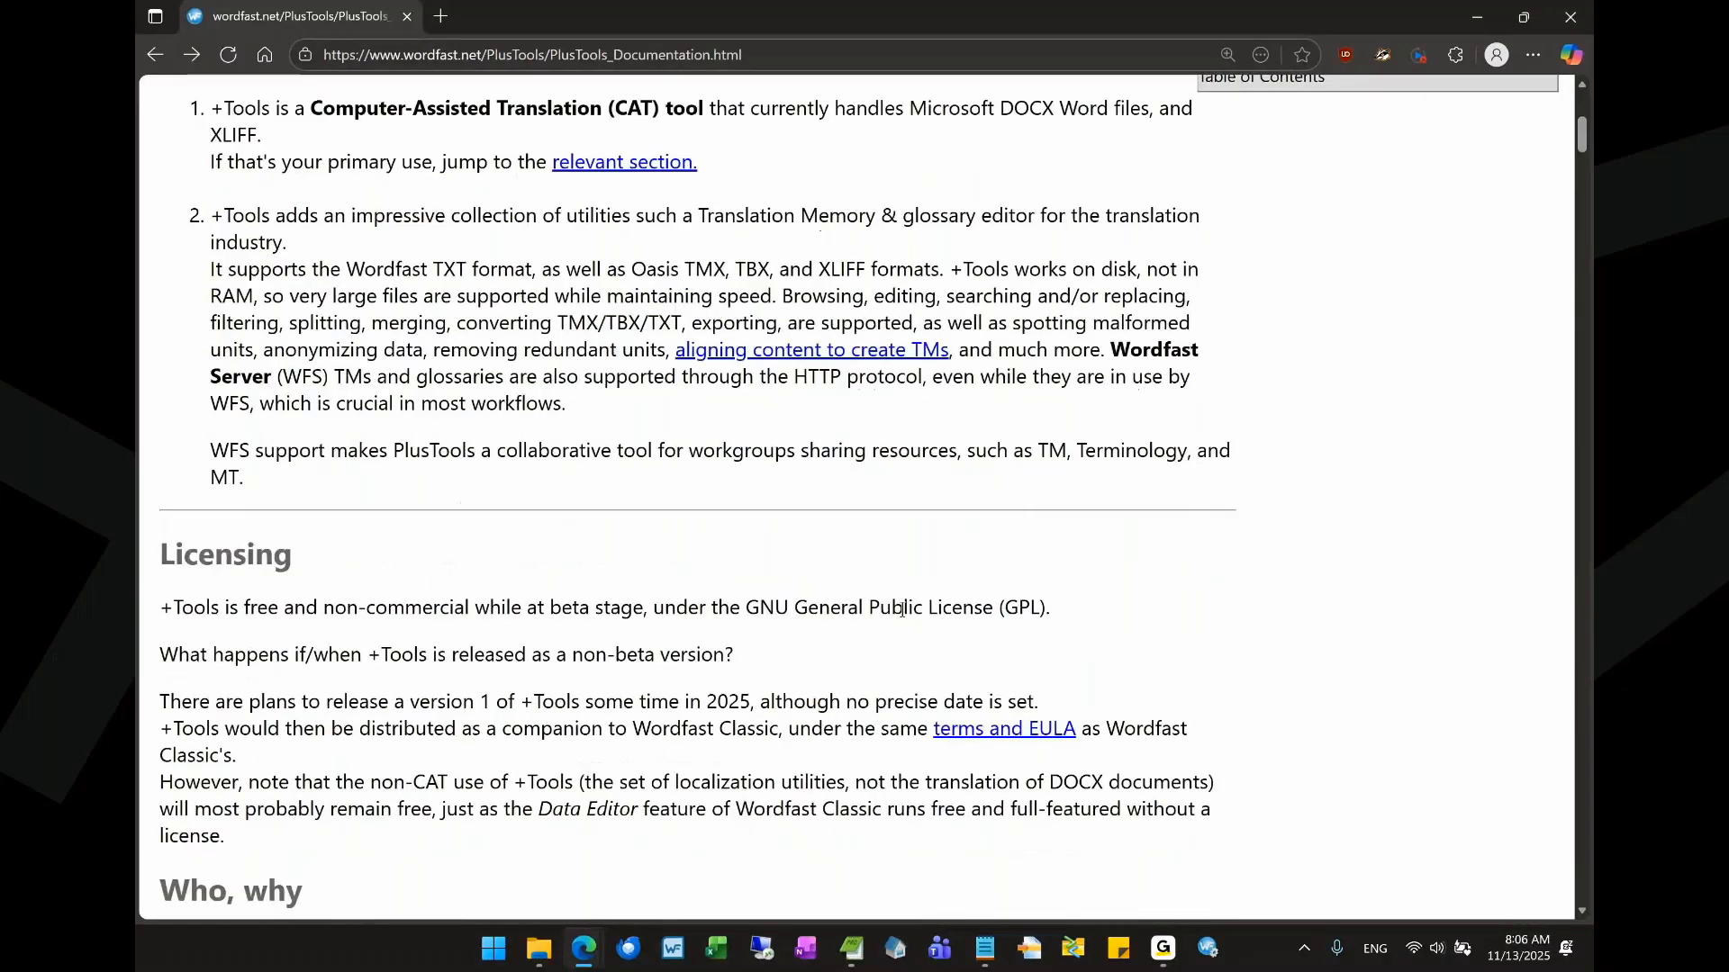
scroll(901, 610, "down", 1)
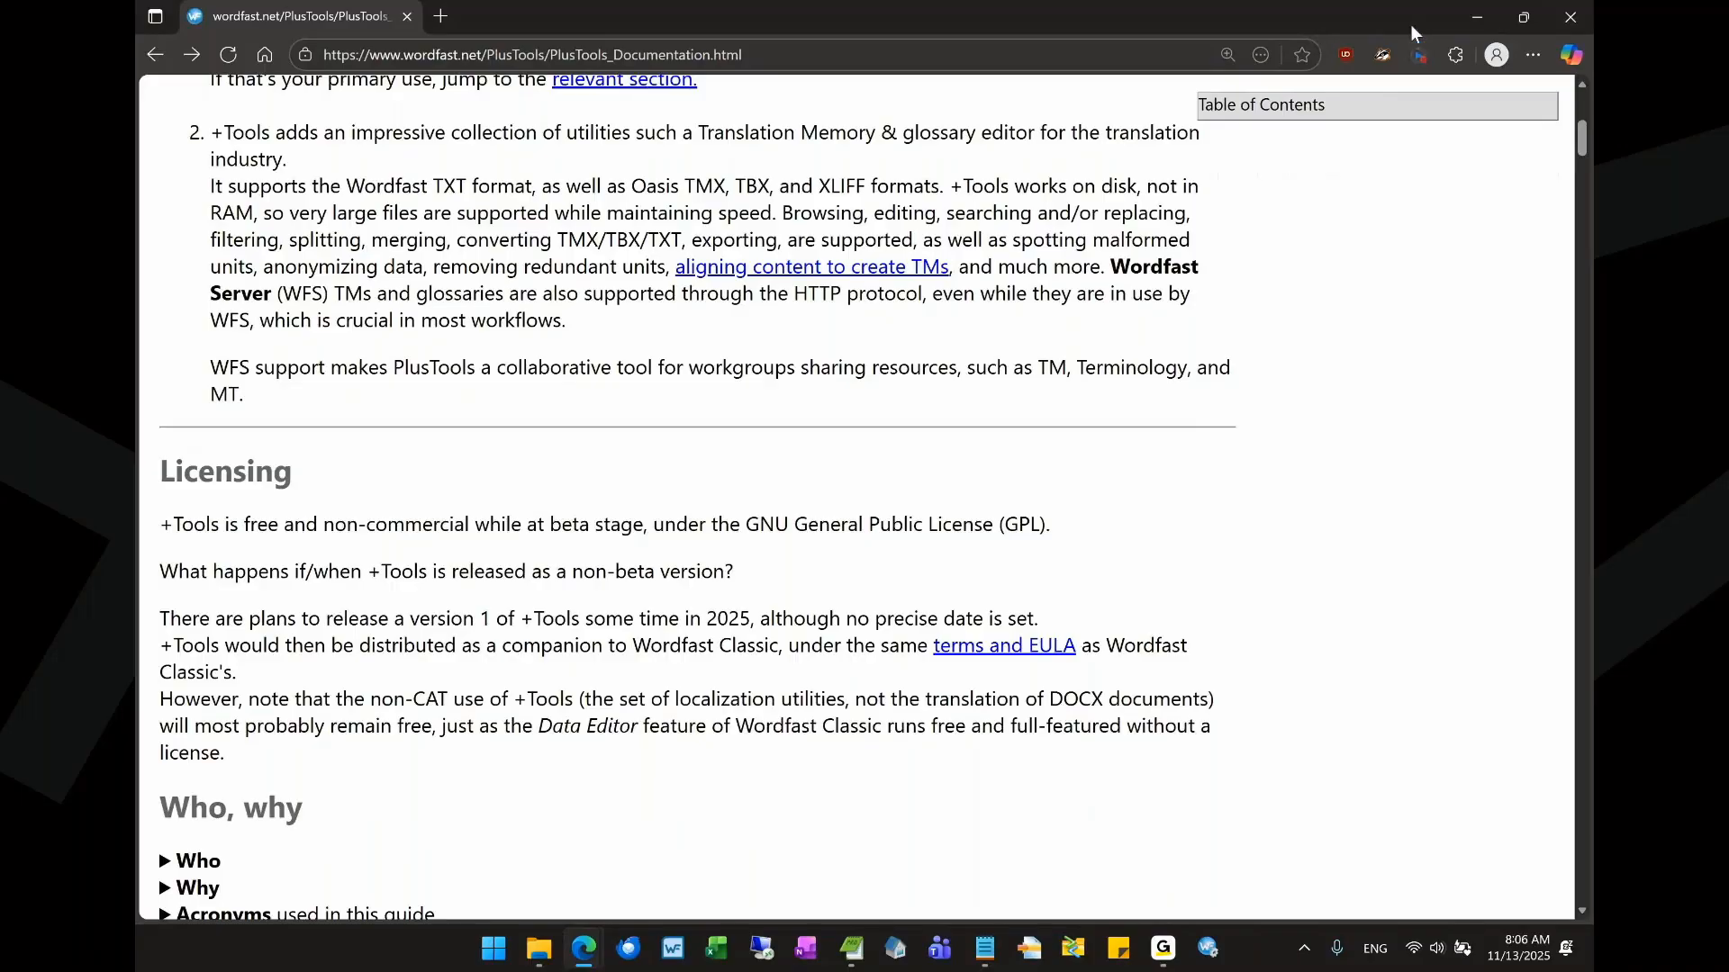
- Show the desktop, launch Wordfast +Tools and maximize its window
key("super+d")
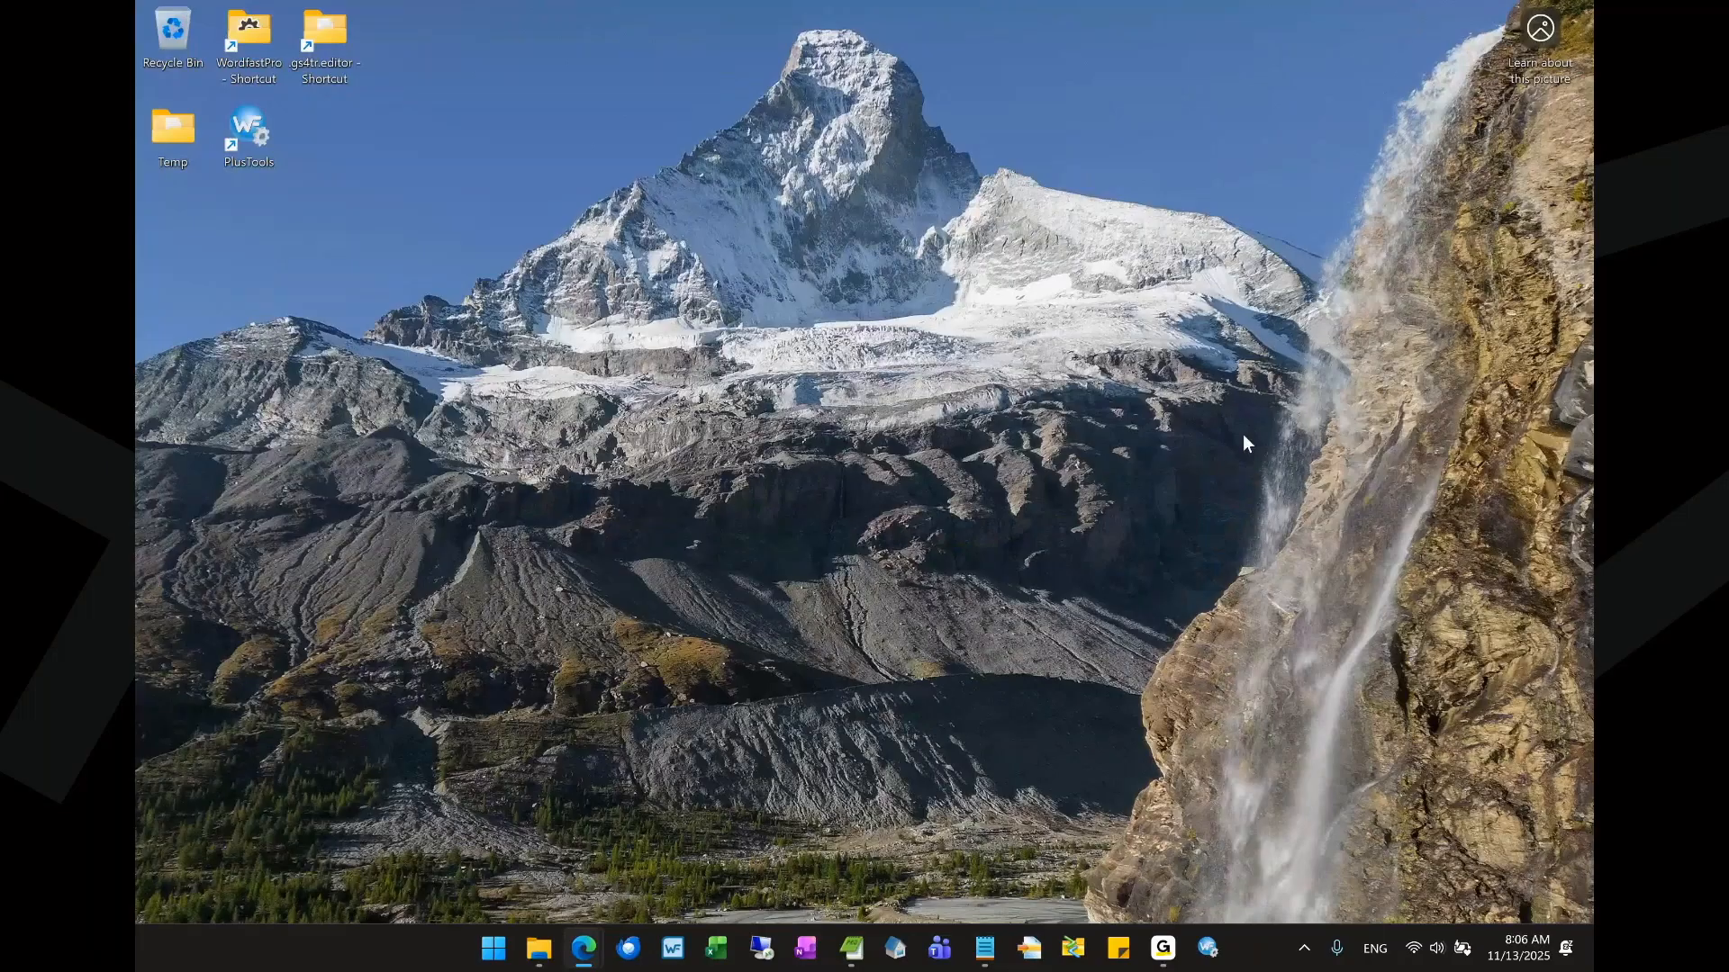
left_click(1208, 948)
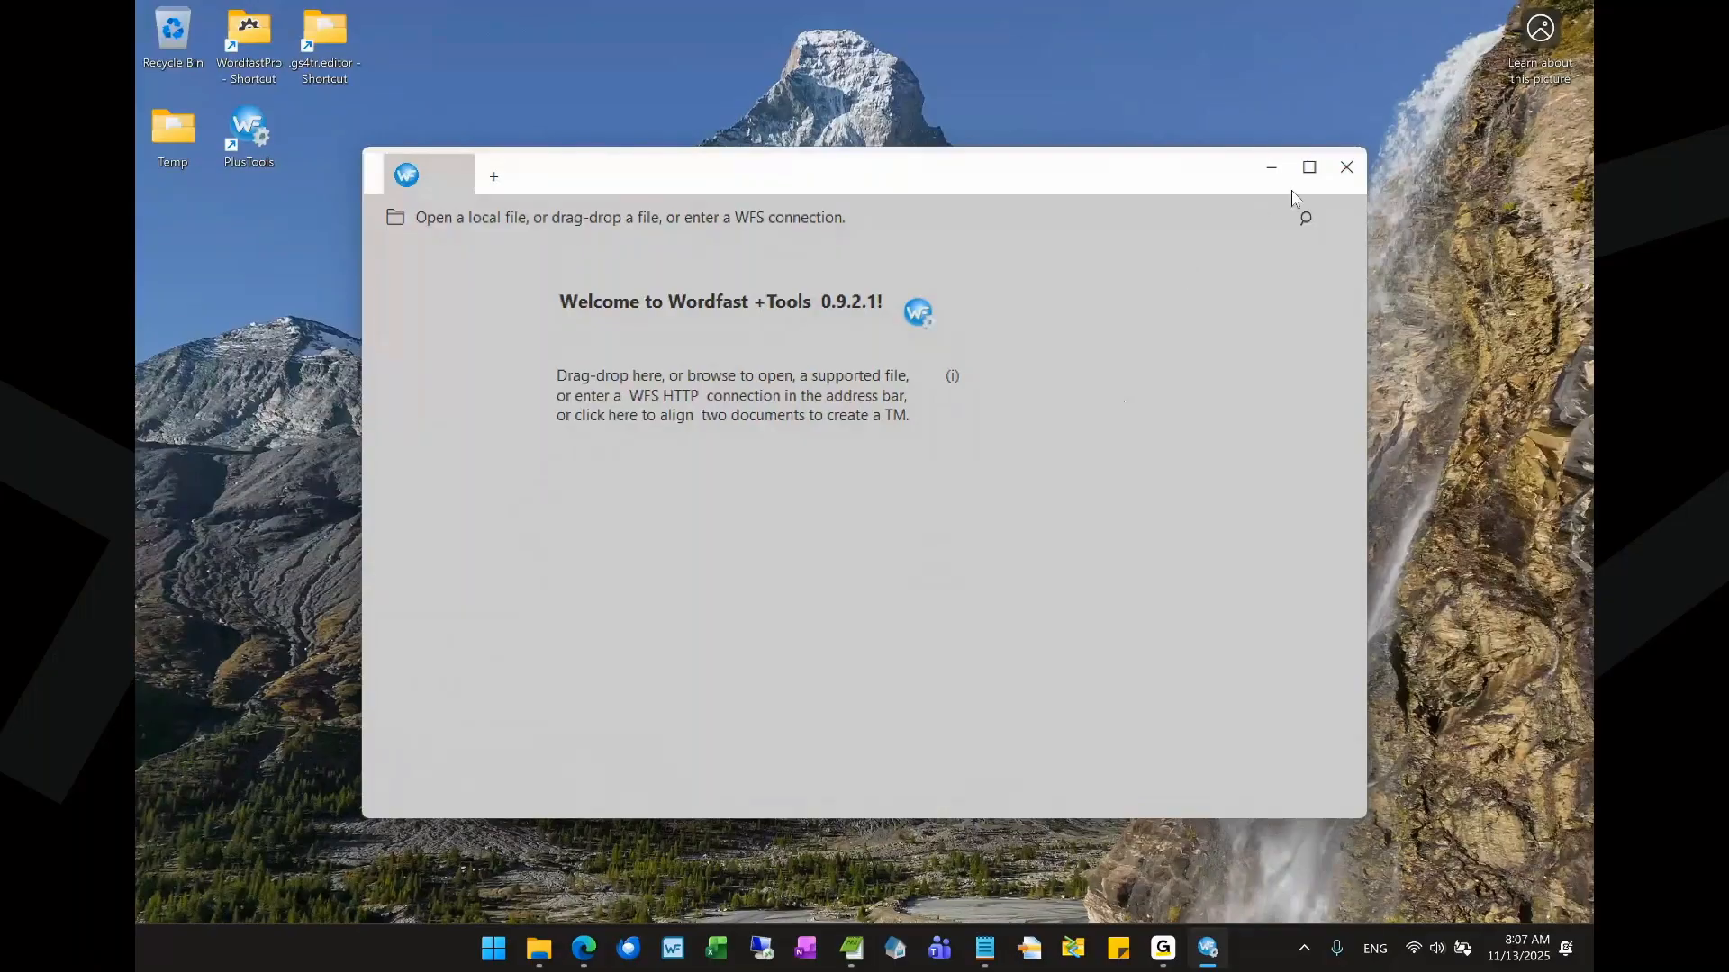
left_click(1309, 166)
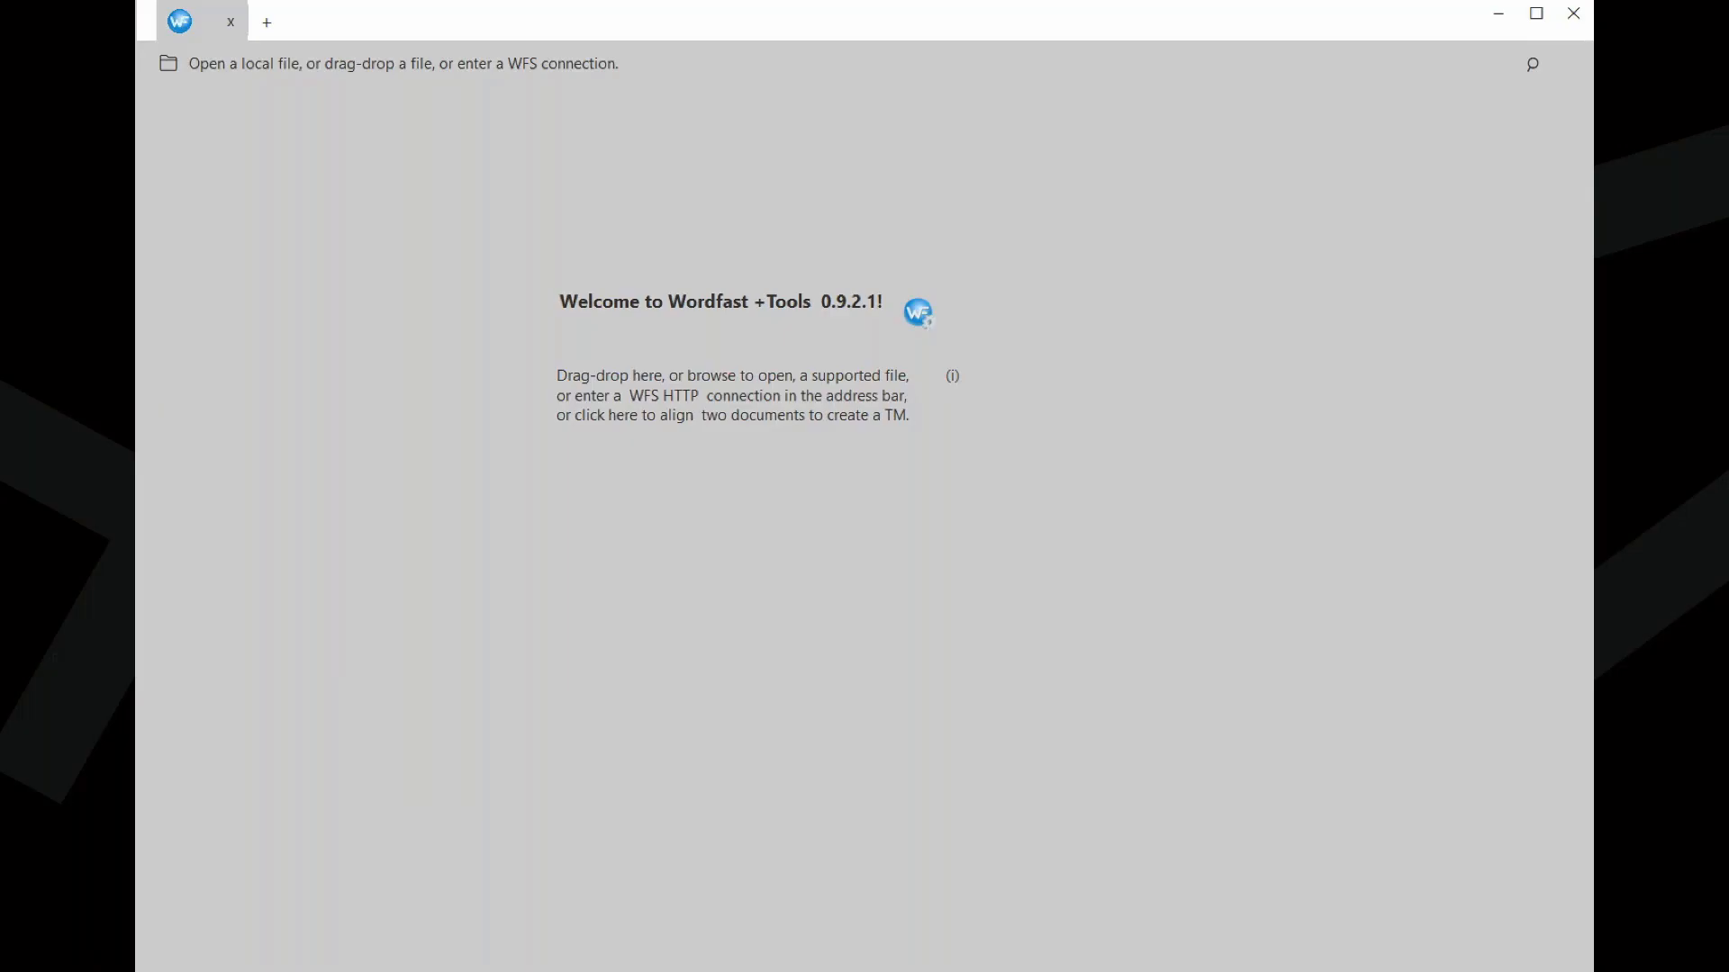
- Switch to the Webinars folder in File Explorer and look over the three TMX files and FR_EN_webinar_WFA.txt
key("alt+Tab")
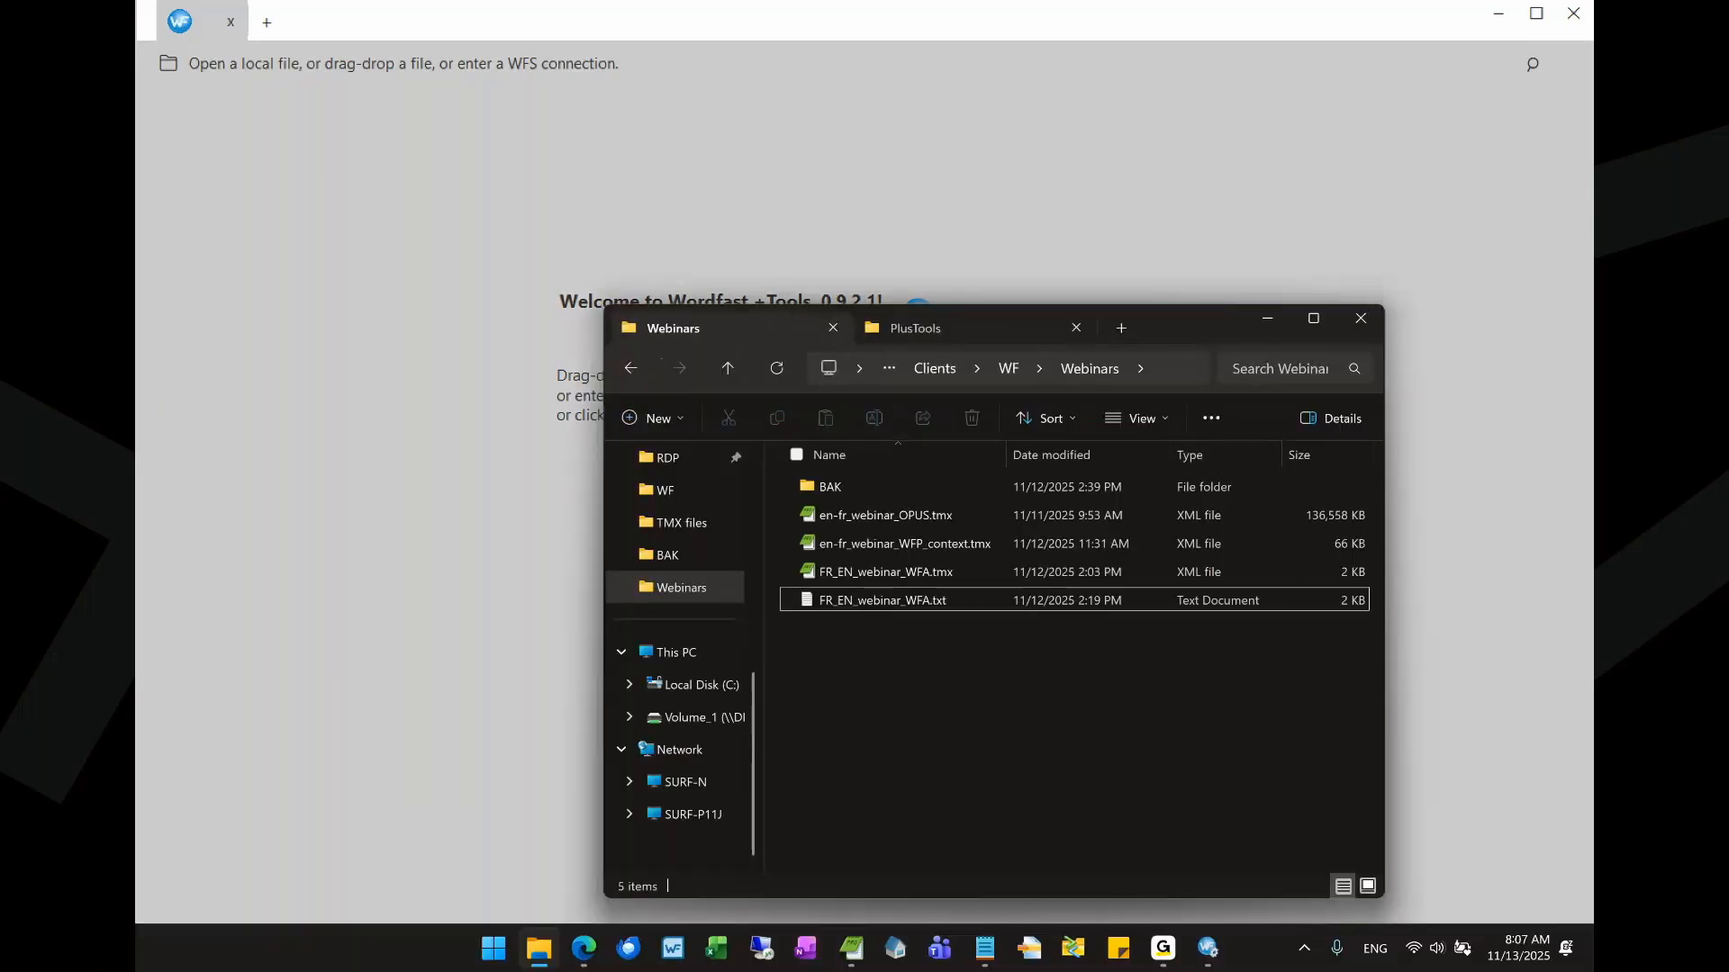
left_click_drag(1183, 332, 1041, 191)
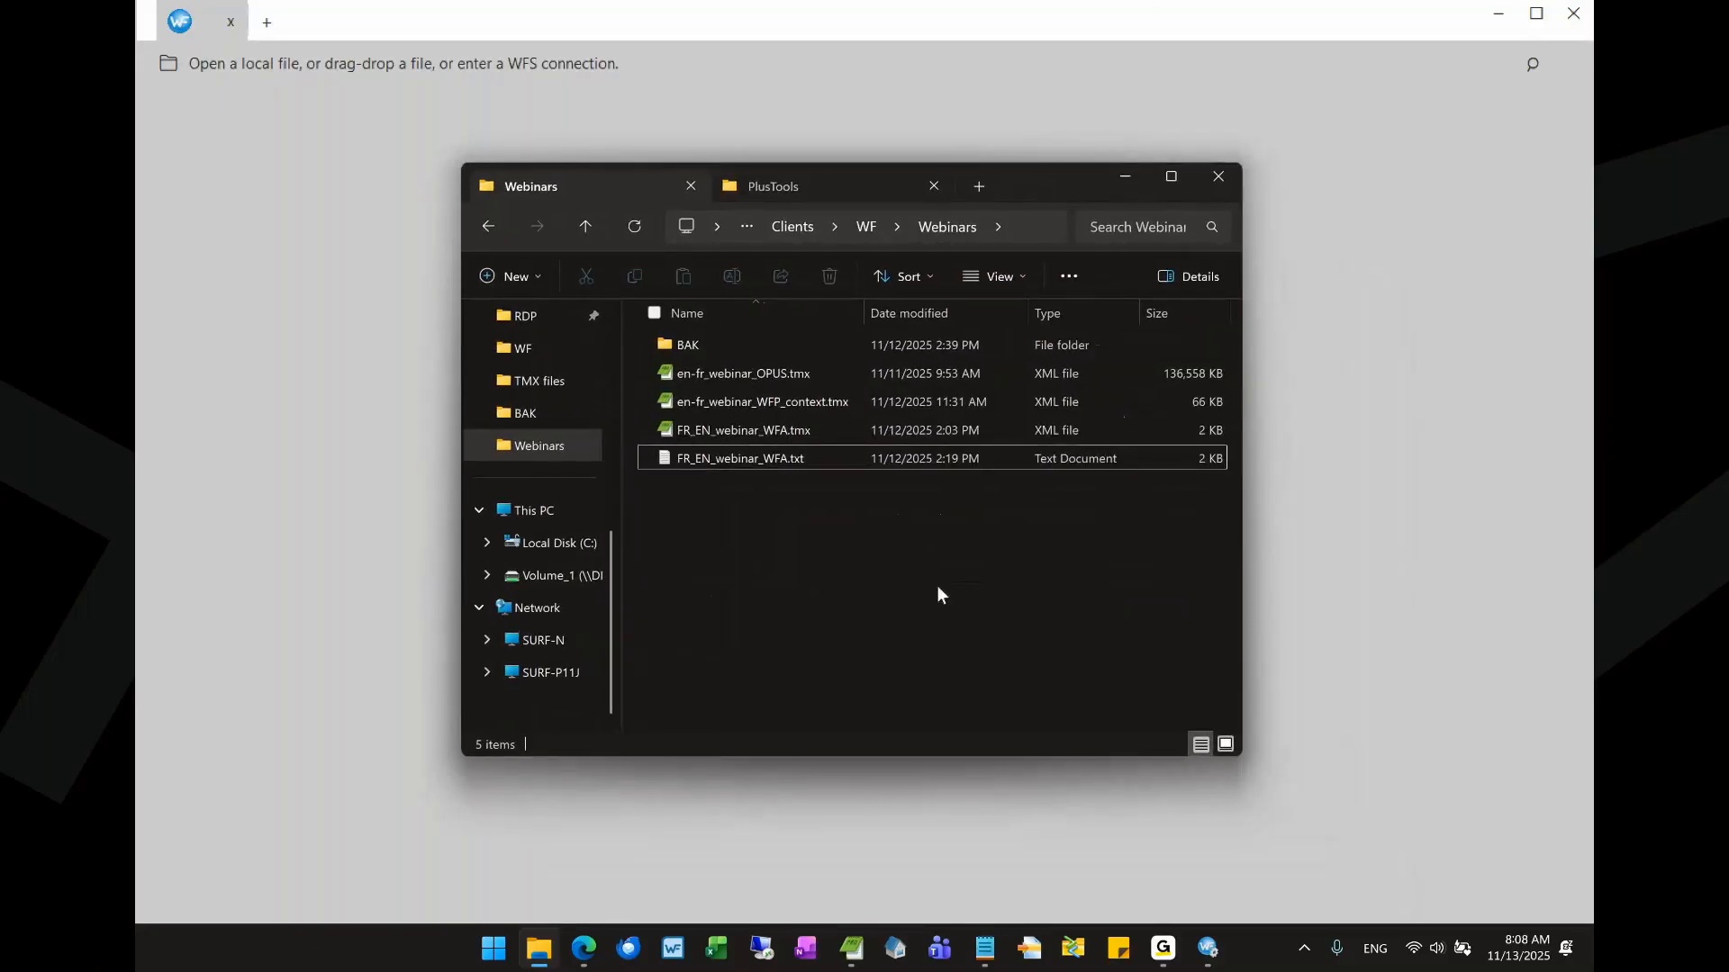
left_click(751, 382)
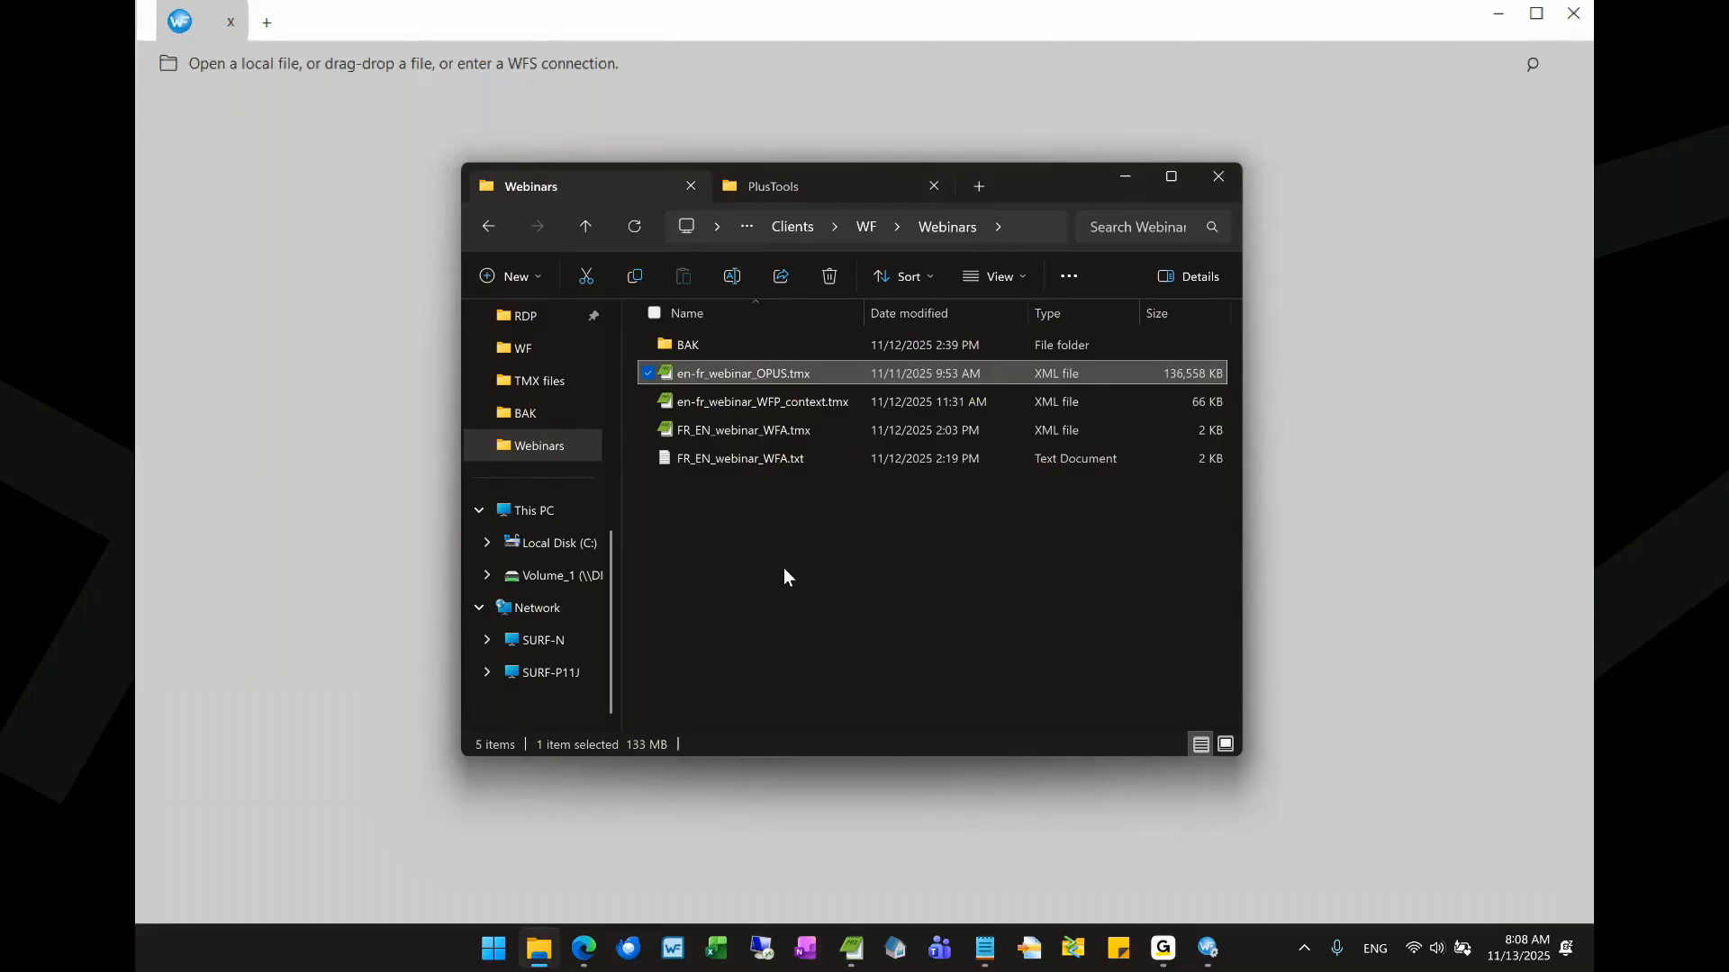
key("Down")
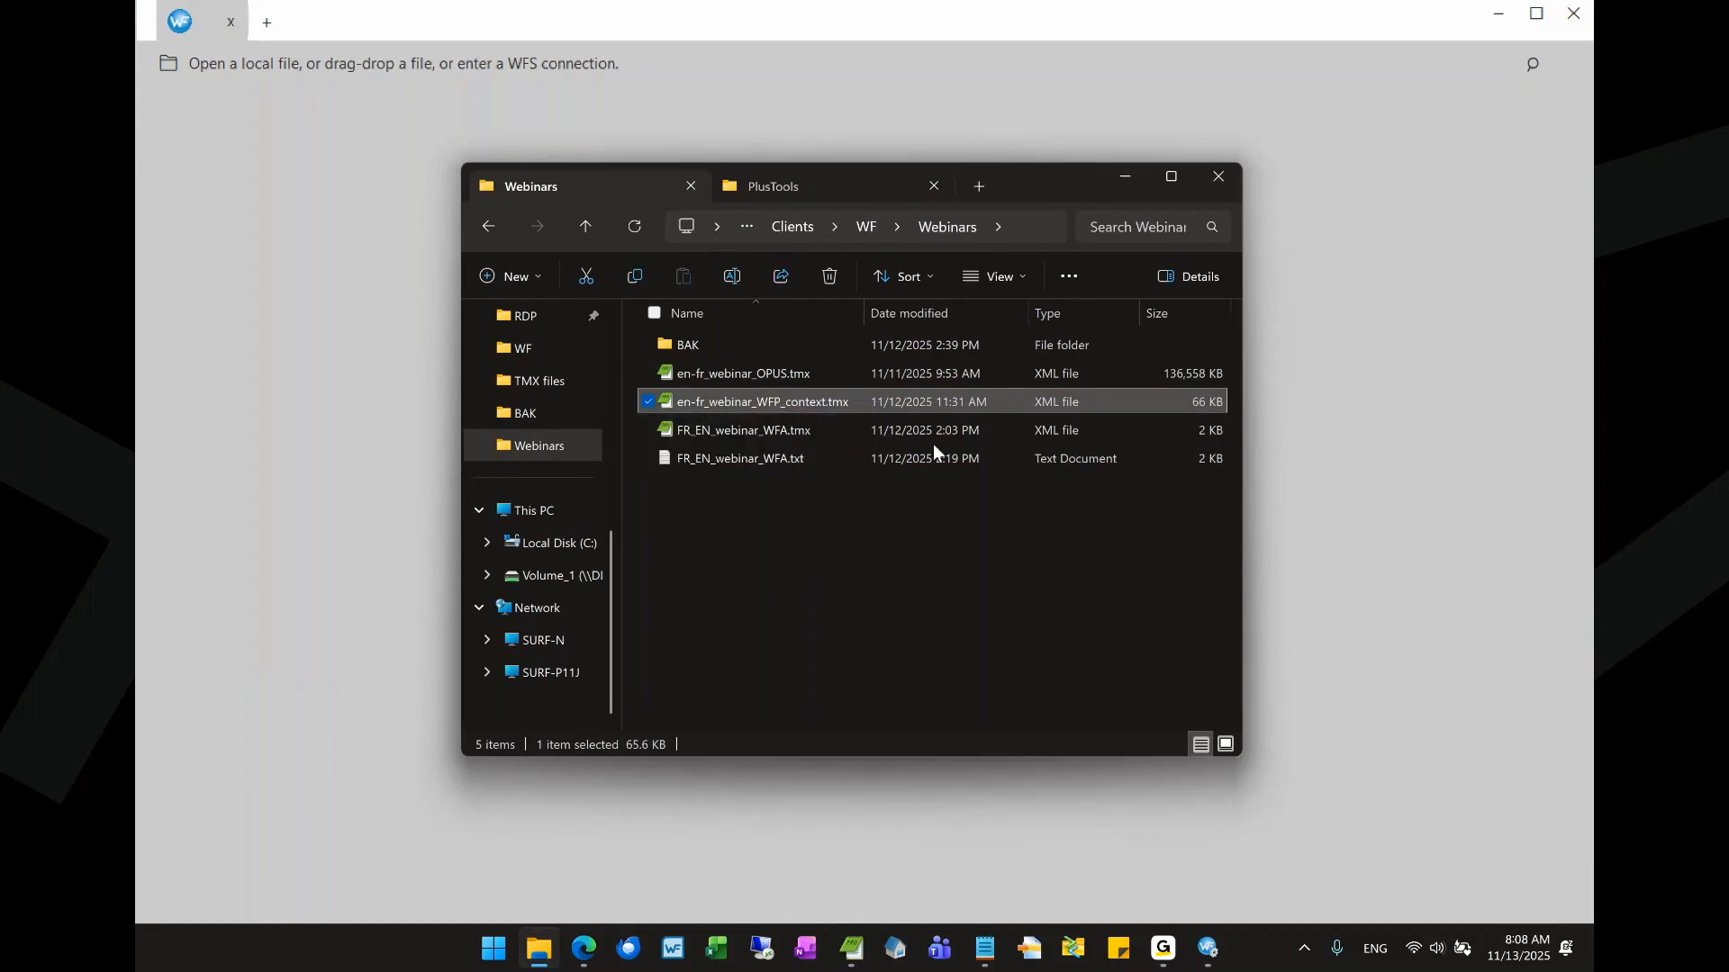
left_click(754, 435)
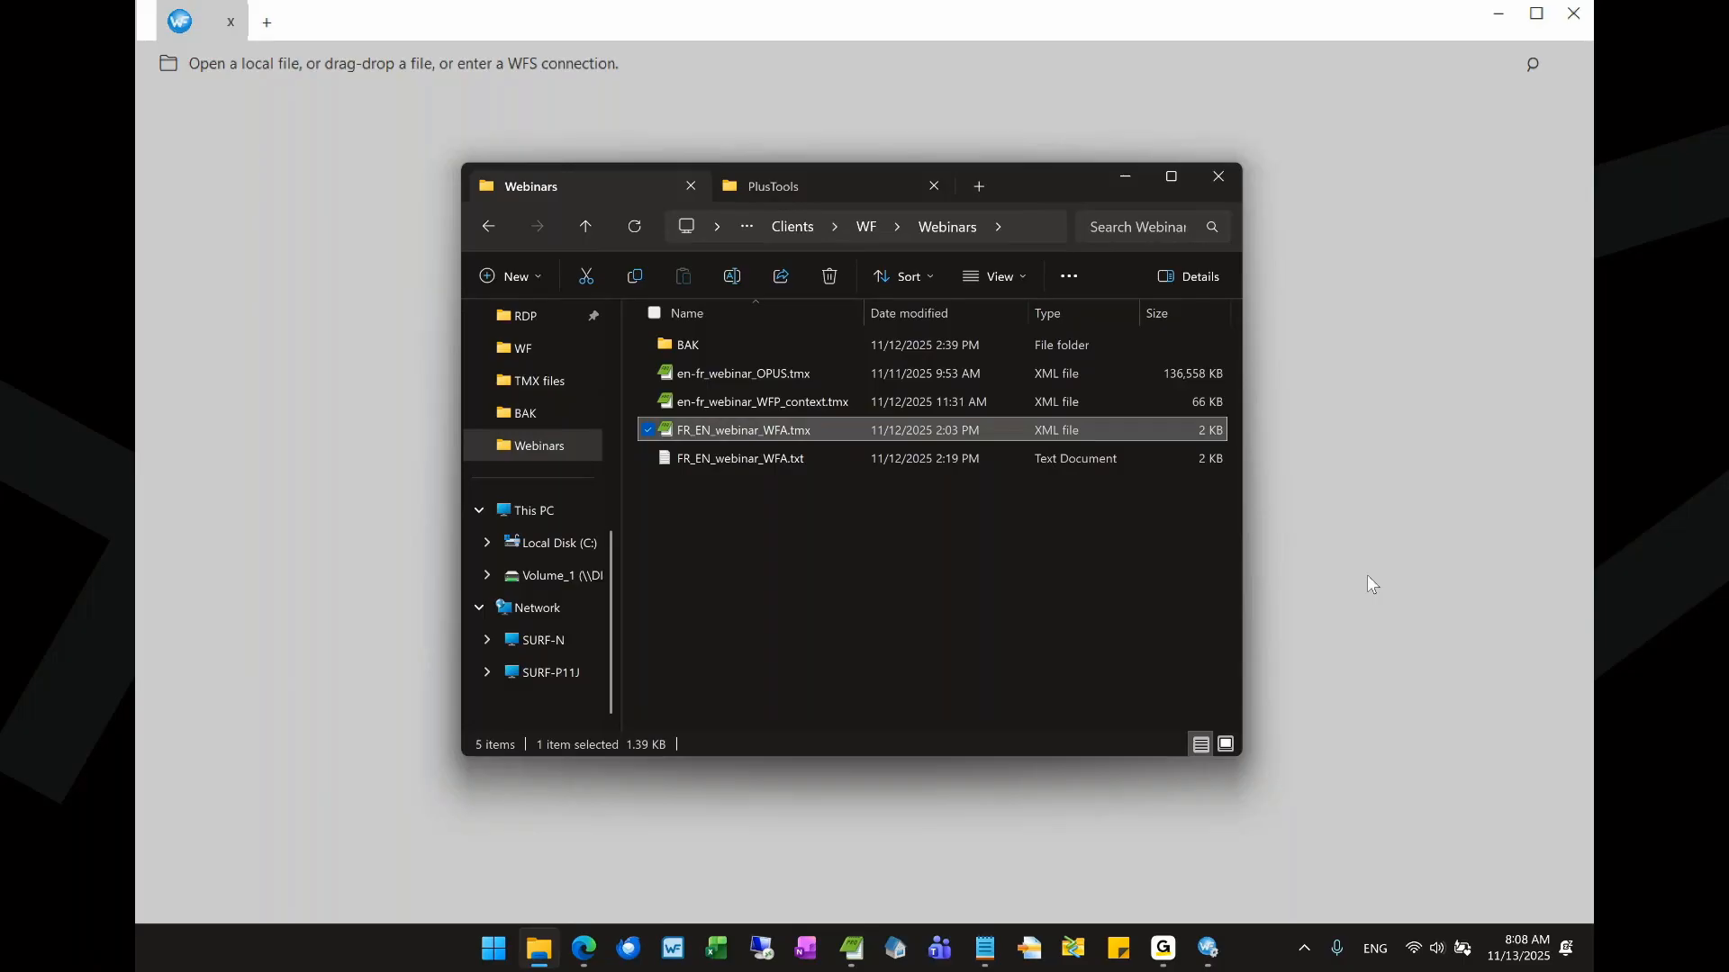
left_click(738, 462)
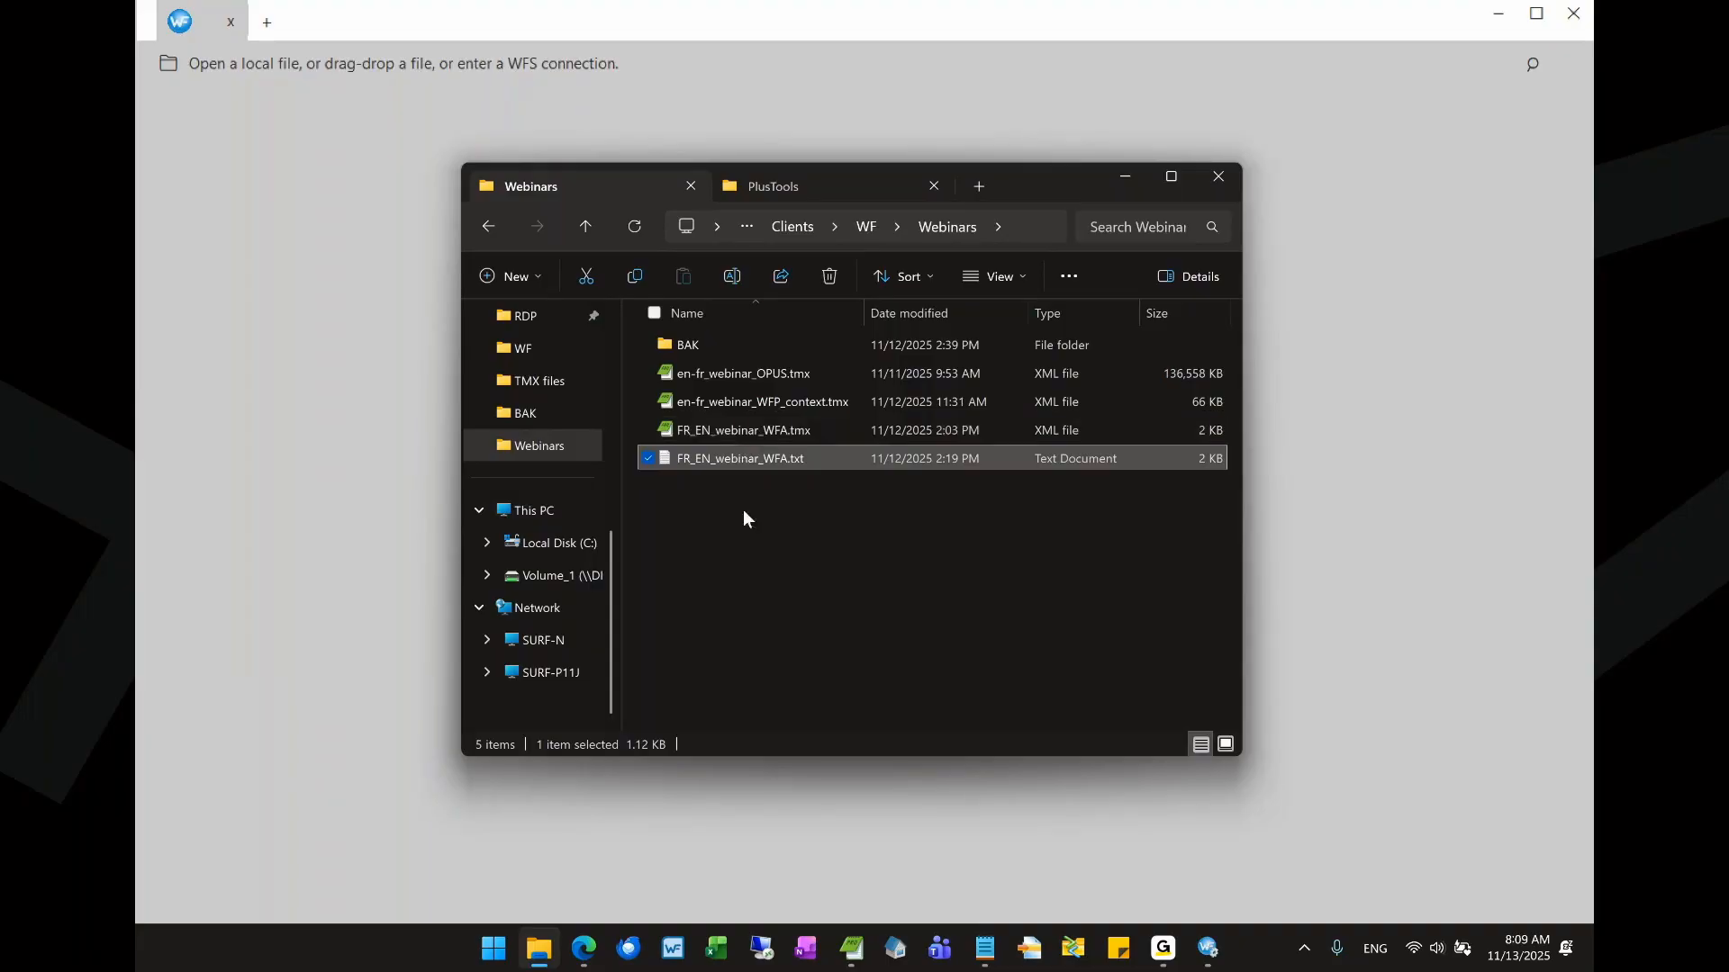
- Open en-fr_webinar_OPUS.tmx in EditPad Pro and examine its header and the English and French segment pairs
double_click(733, 372)
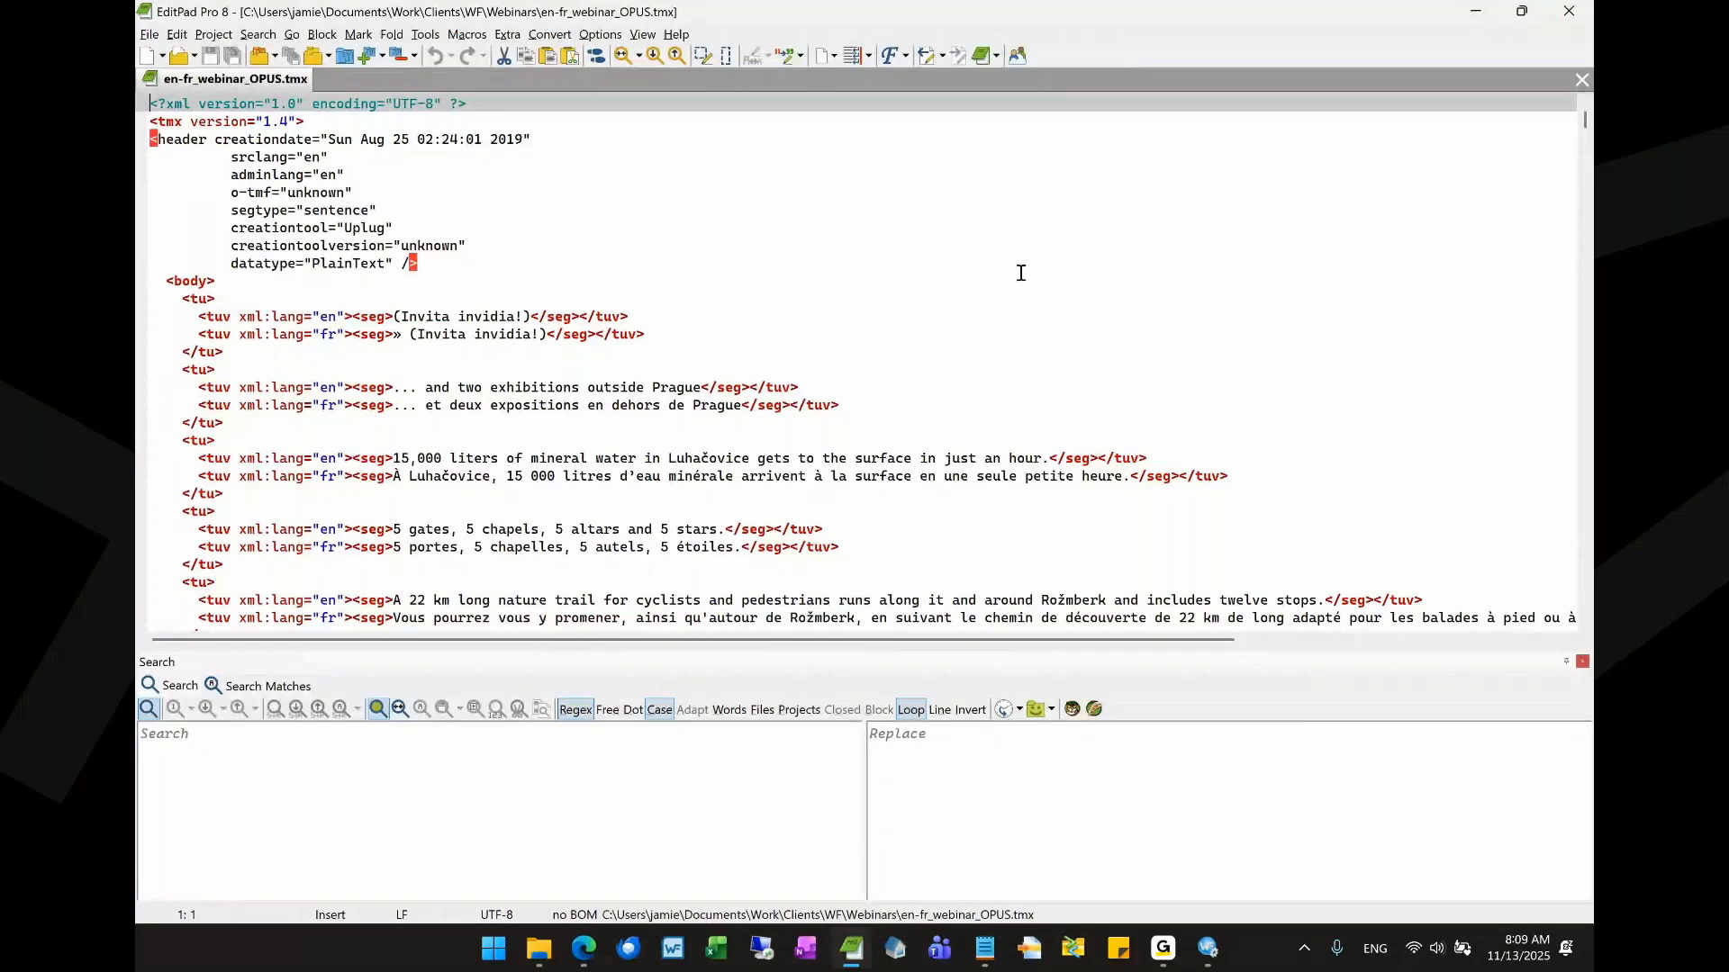
scroll(1020, 273, "down", 3)
scroll(1020, 272, "down", 5)
scroll(1020, 273, "down", 3)
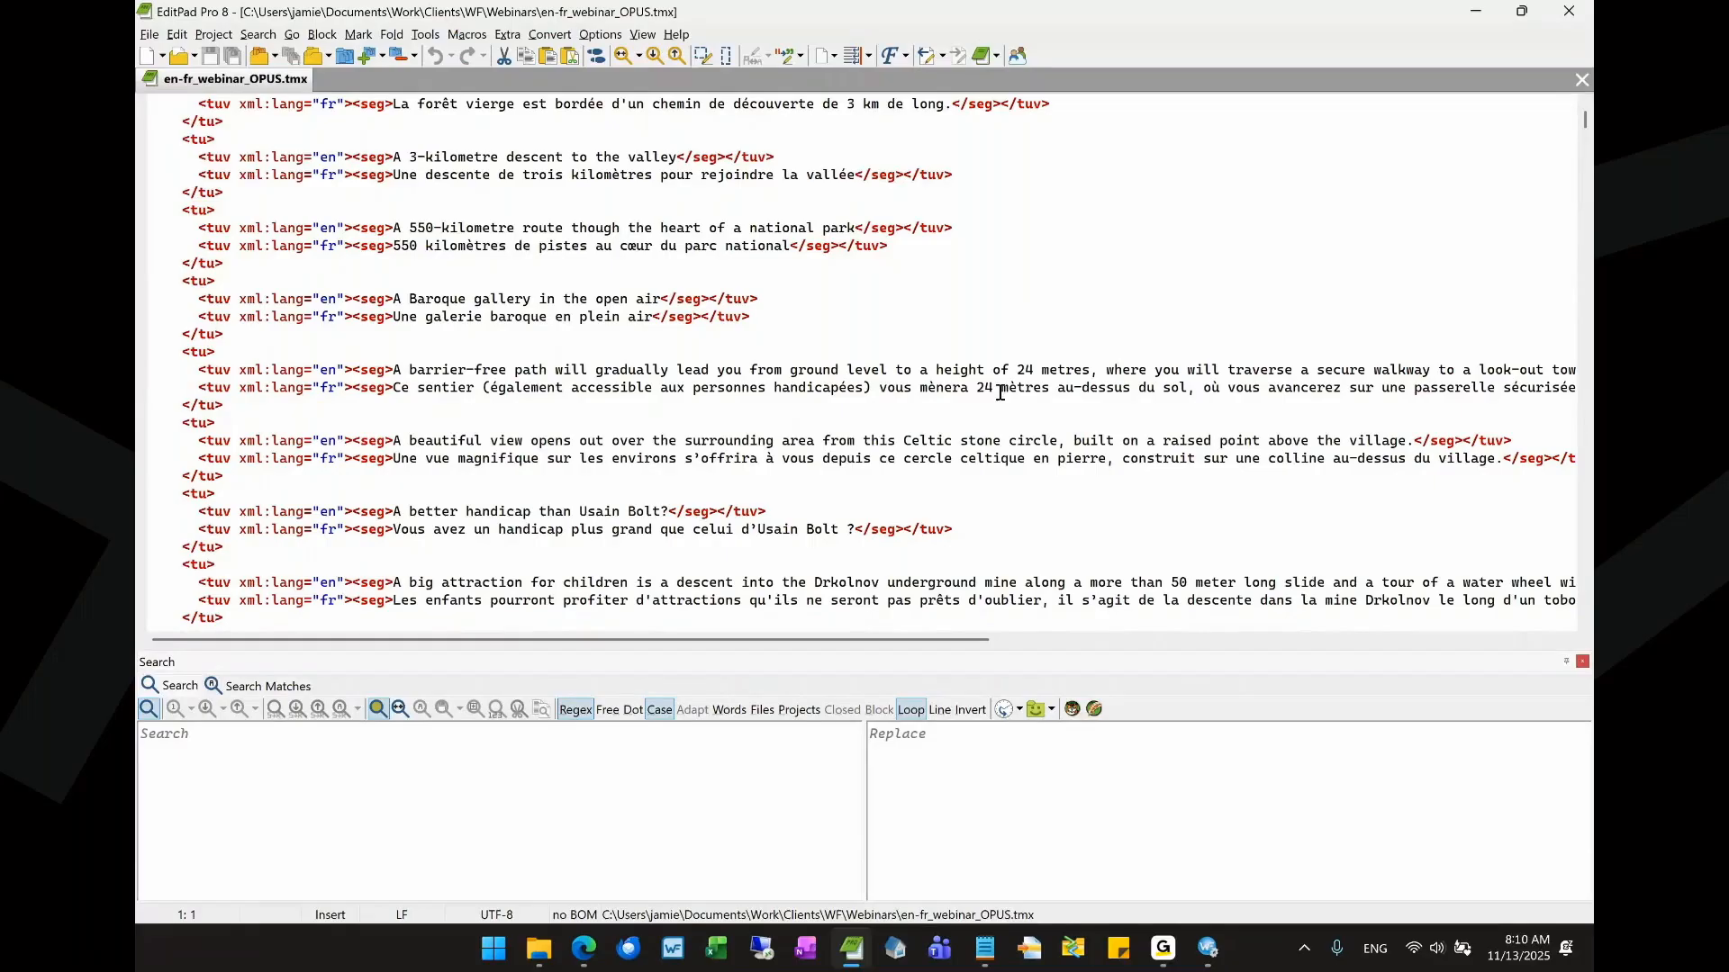
double_click(961, 371)
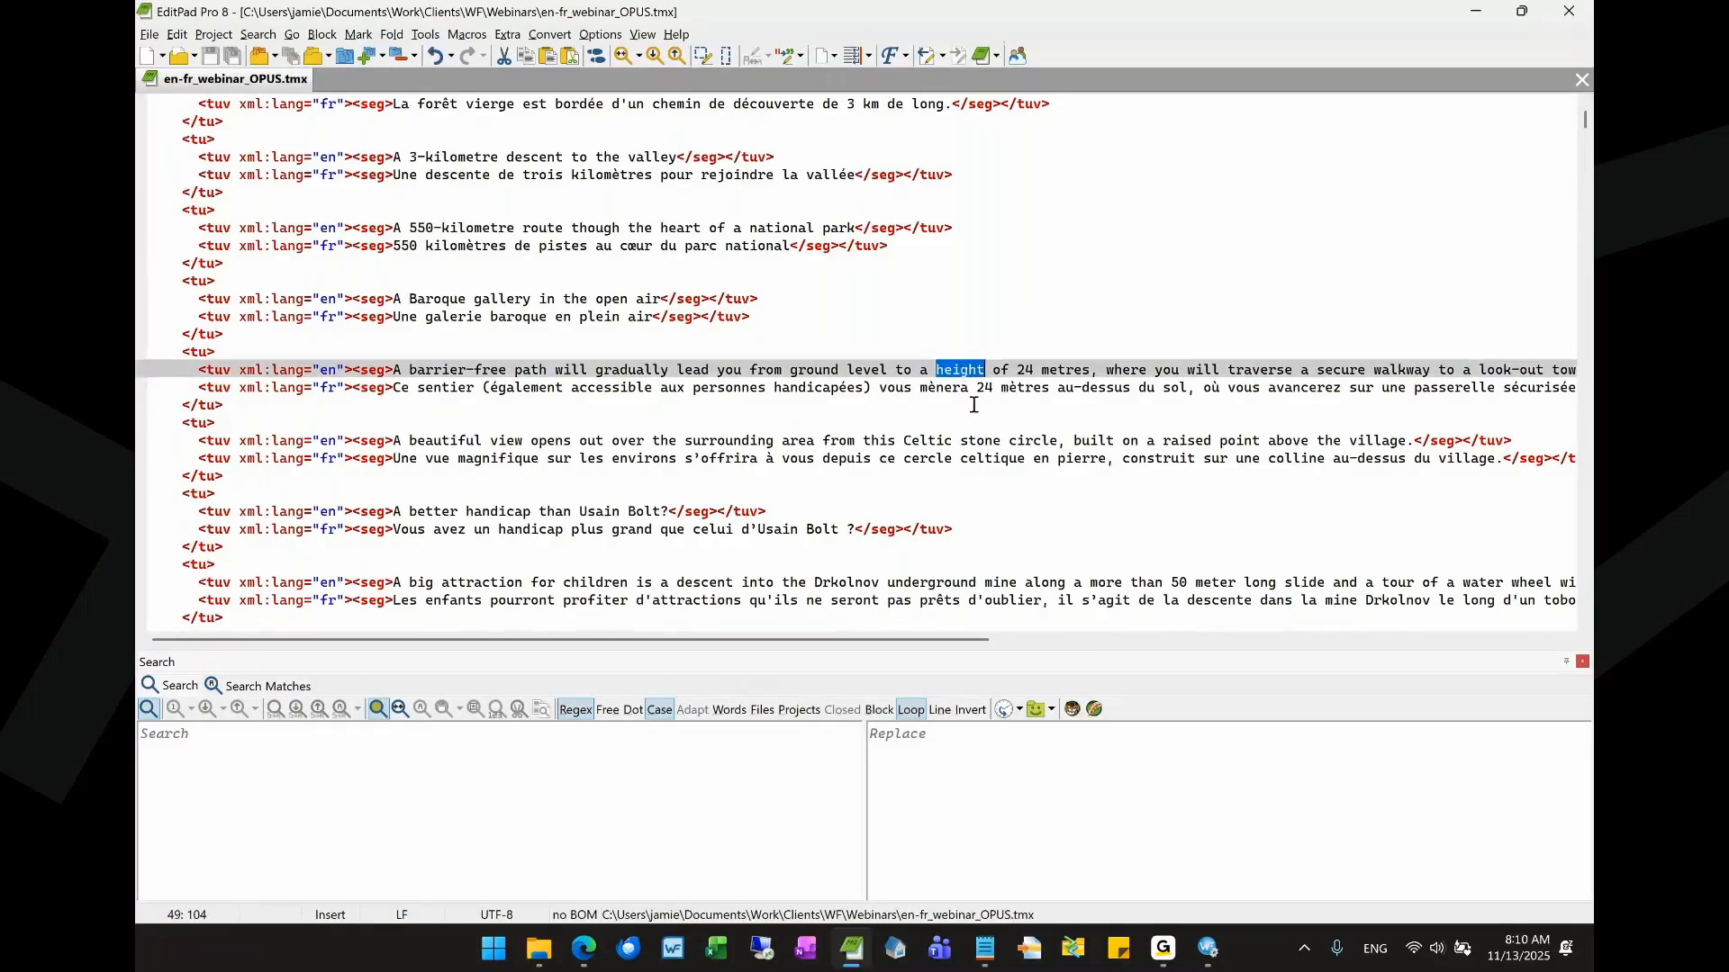
left_click(955, 440)
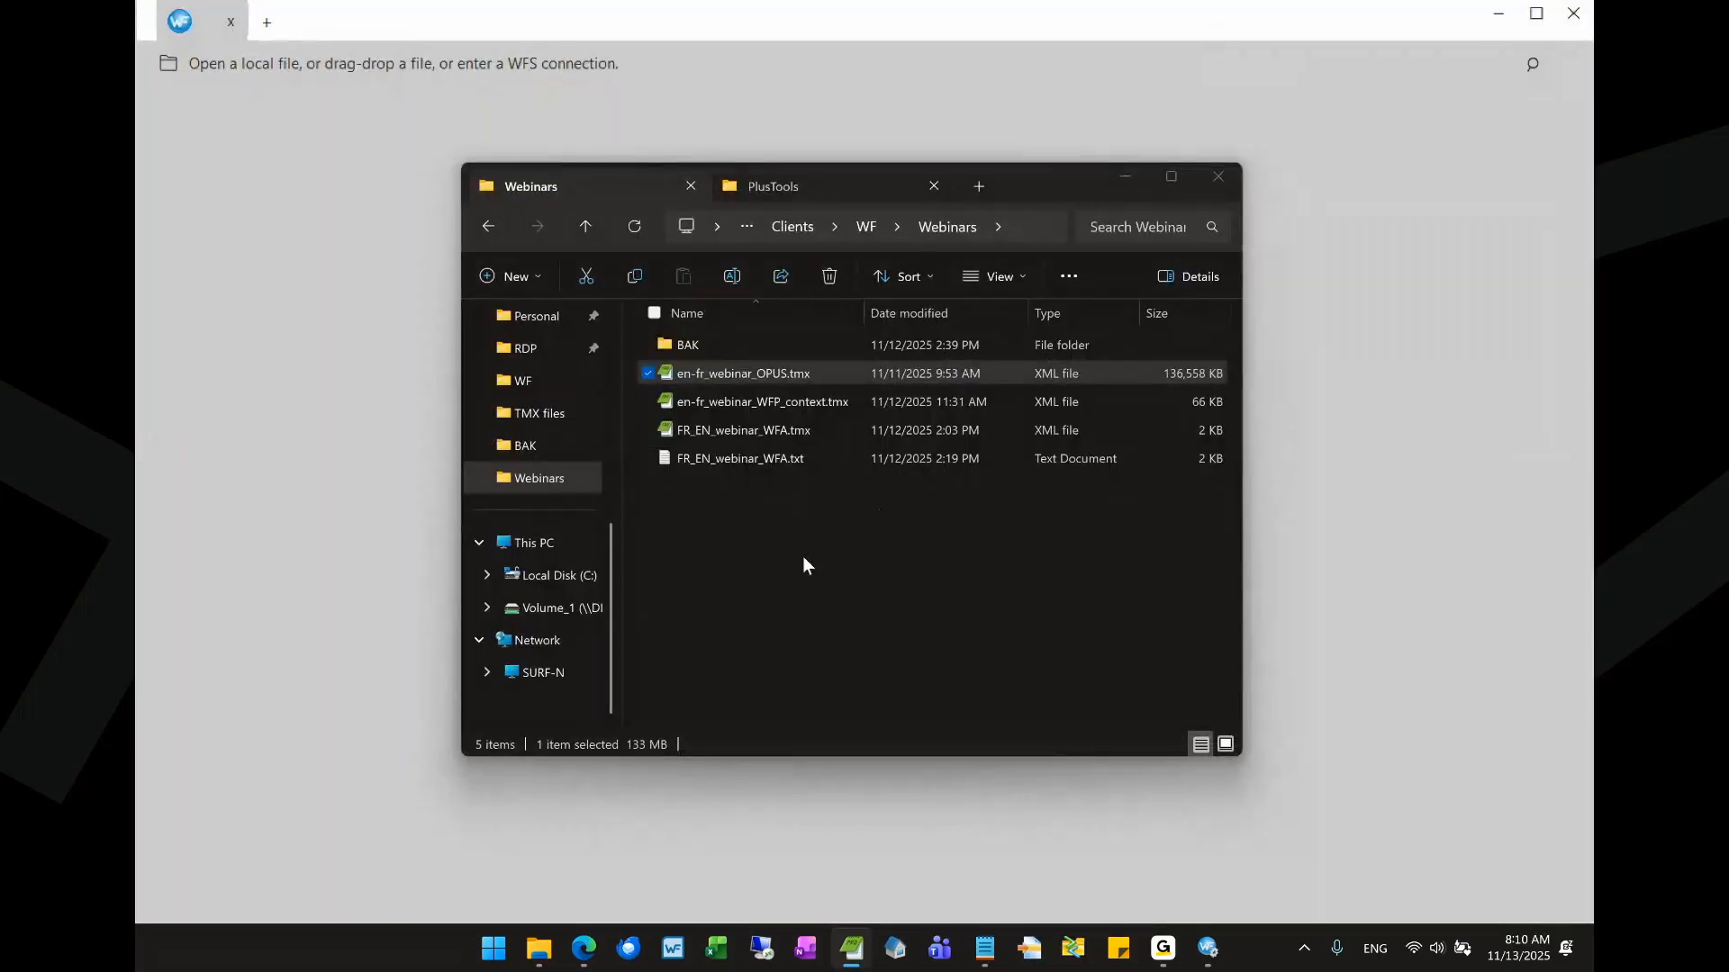
- Load FR_EN_webinar_WFA.txt from the Webinars folder into Wordfast +Tools to view its segments, and close it again
left_click(734, 469)
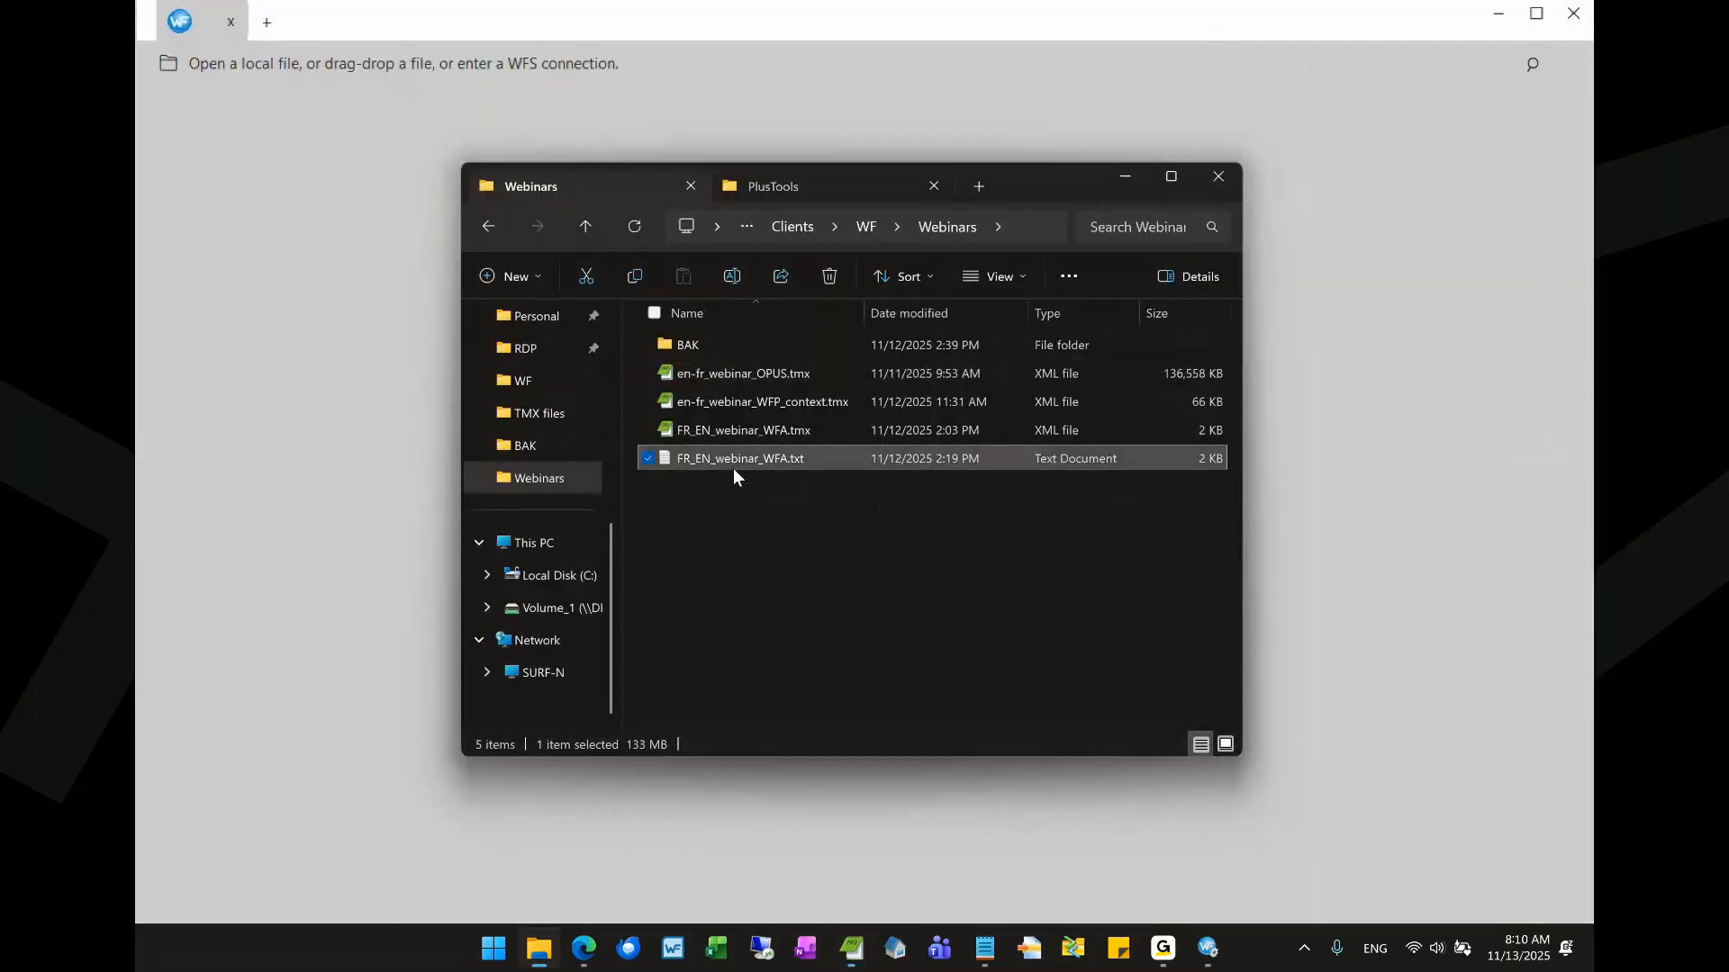
left_click_drag(735, 461, 424, 417)
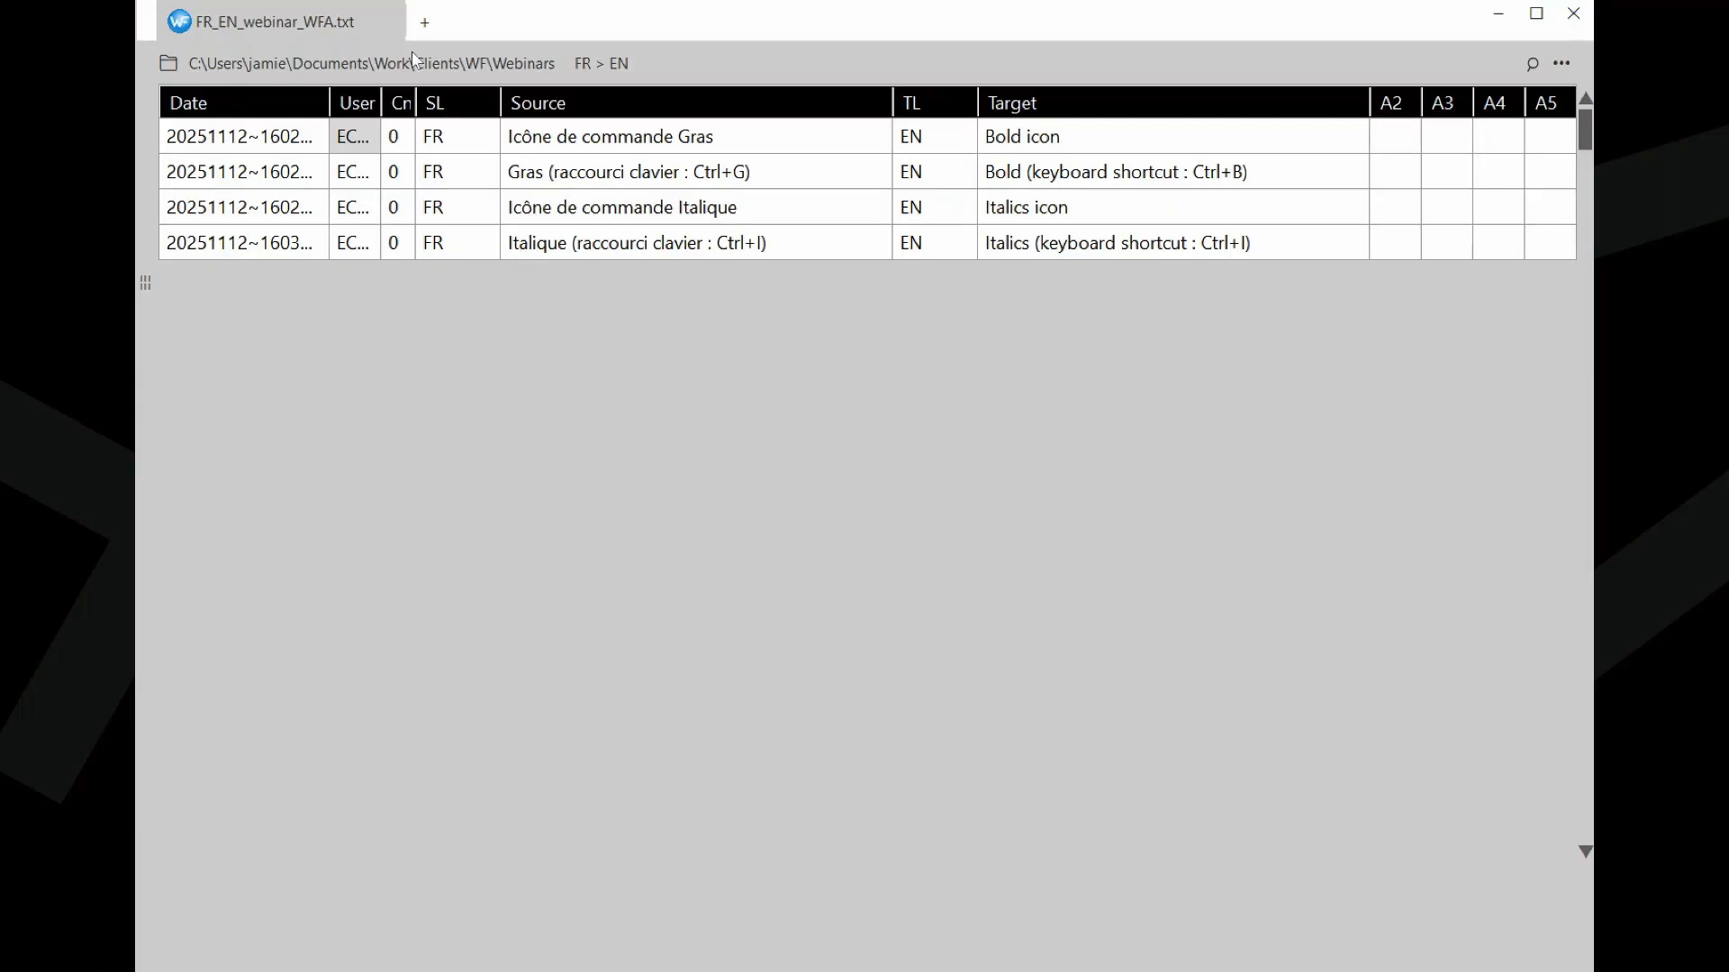
left_click(389, 23)
type("x")
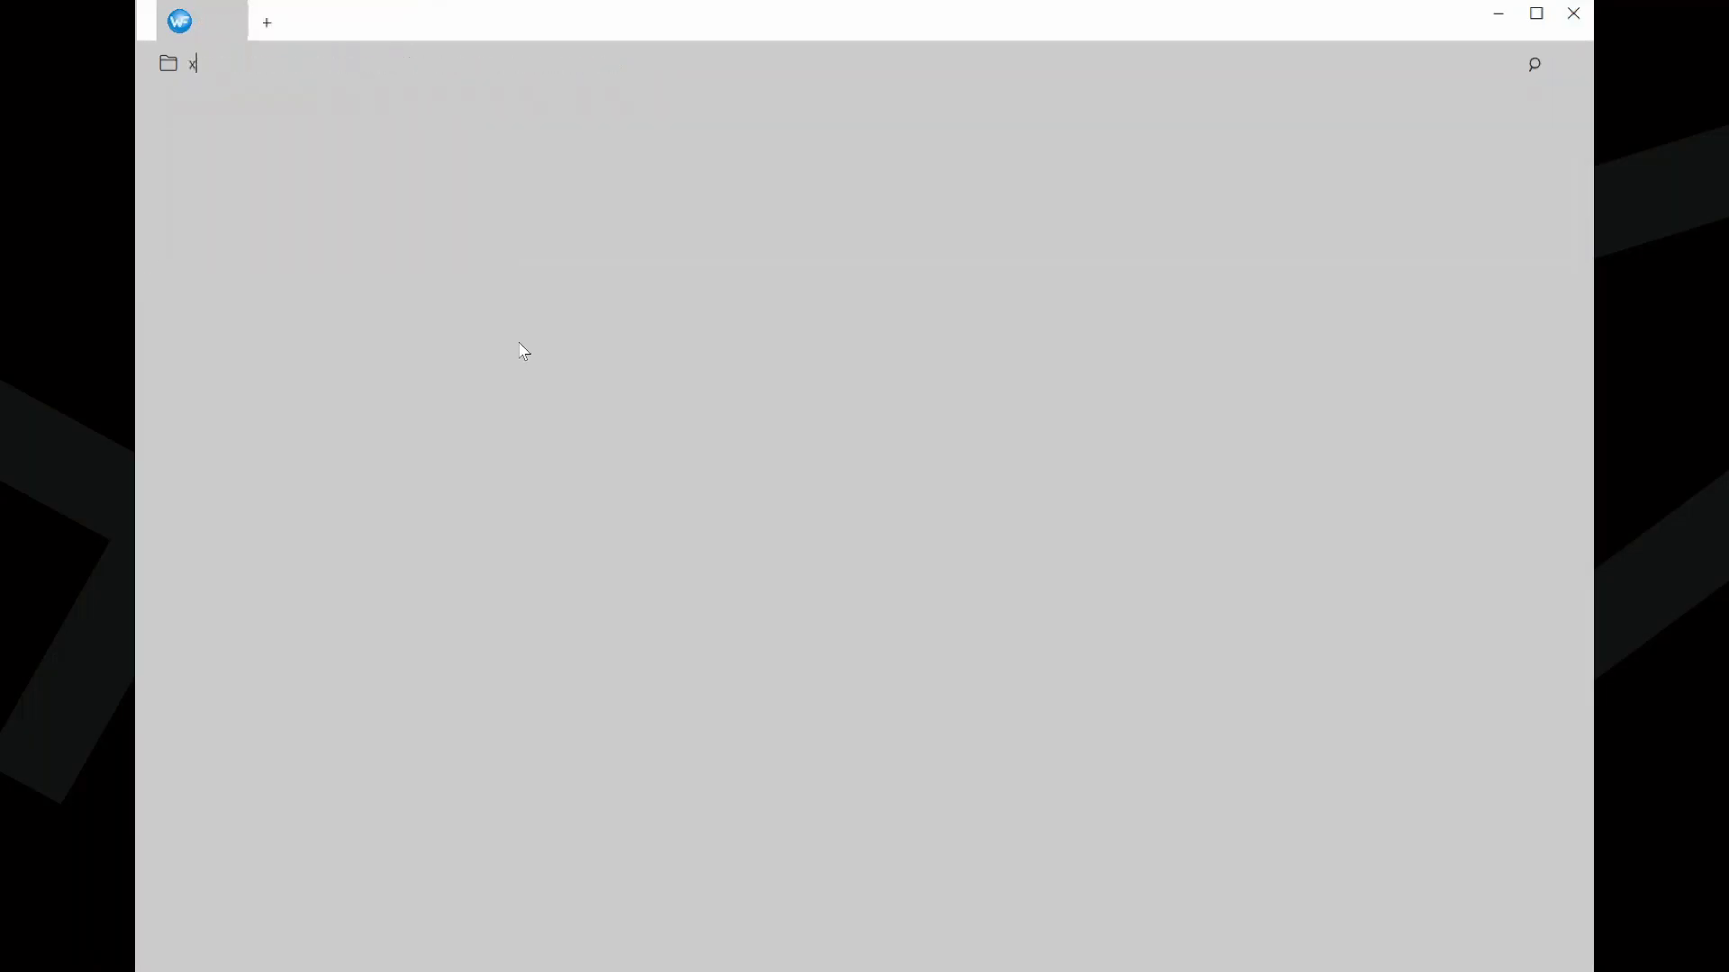
- Load en-fr_webinar_OPUS.tmx from the Webinars folder into Wordfast +Tools with source language en and target language fr
key("alt+Tab")
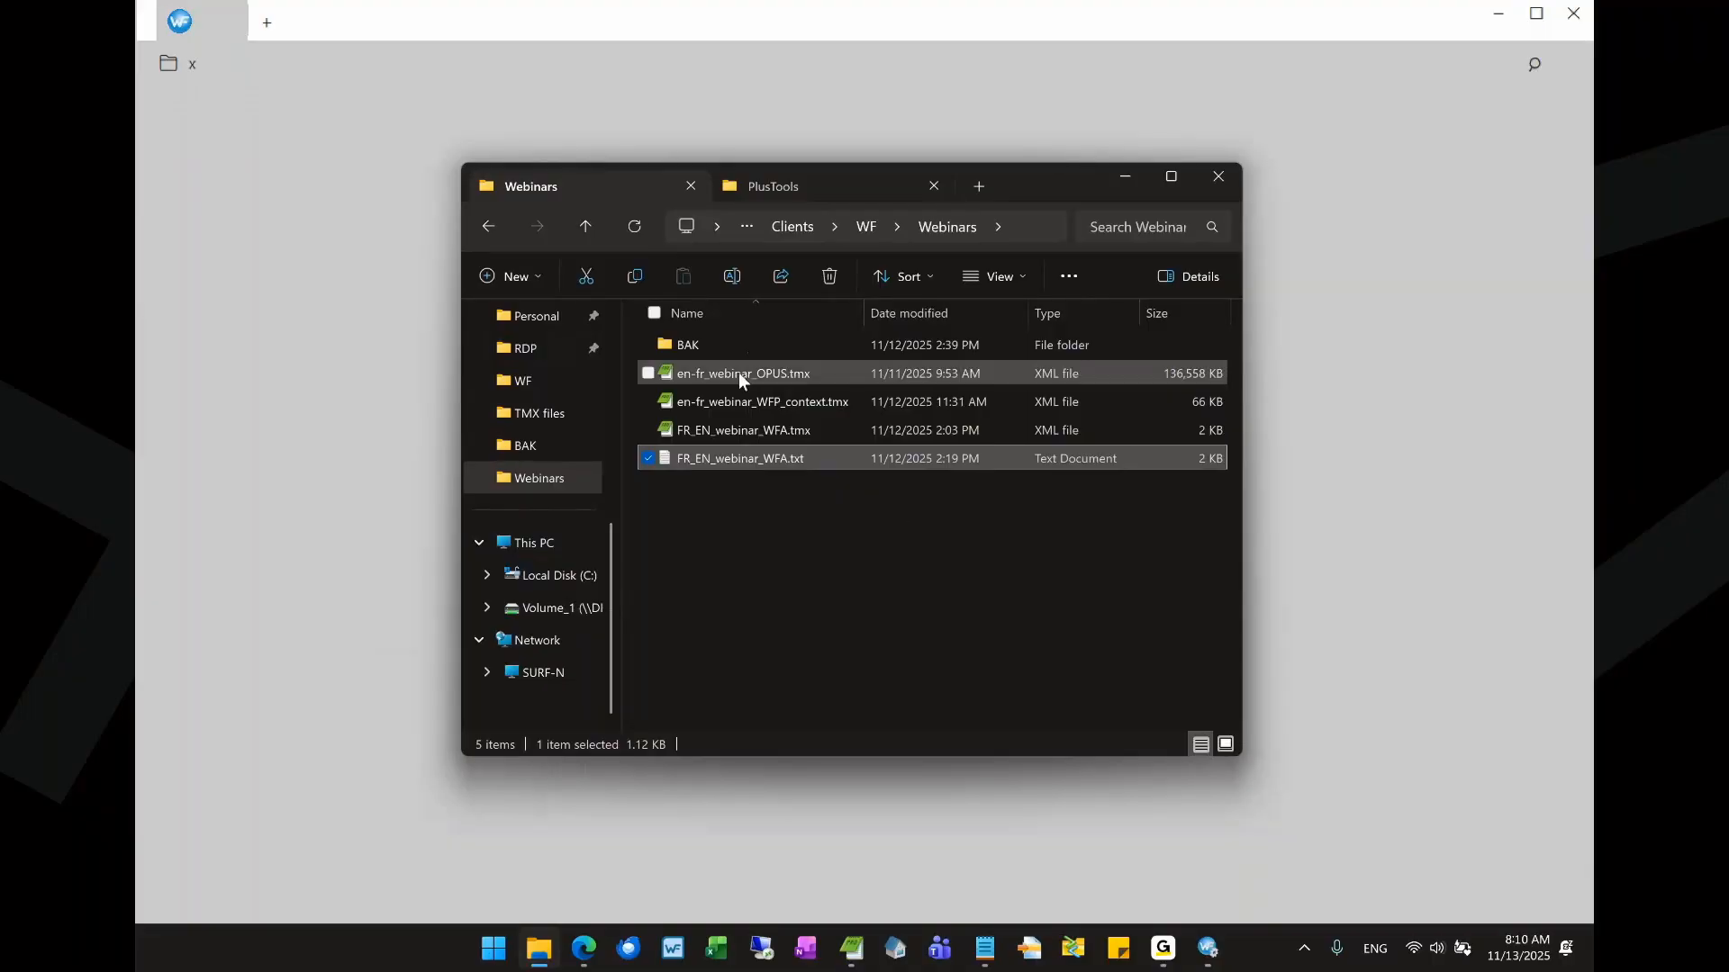
left_click(798, 382)
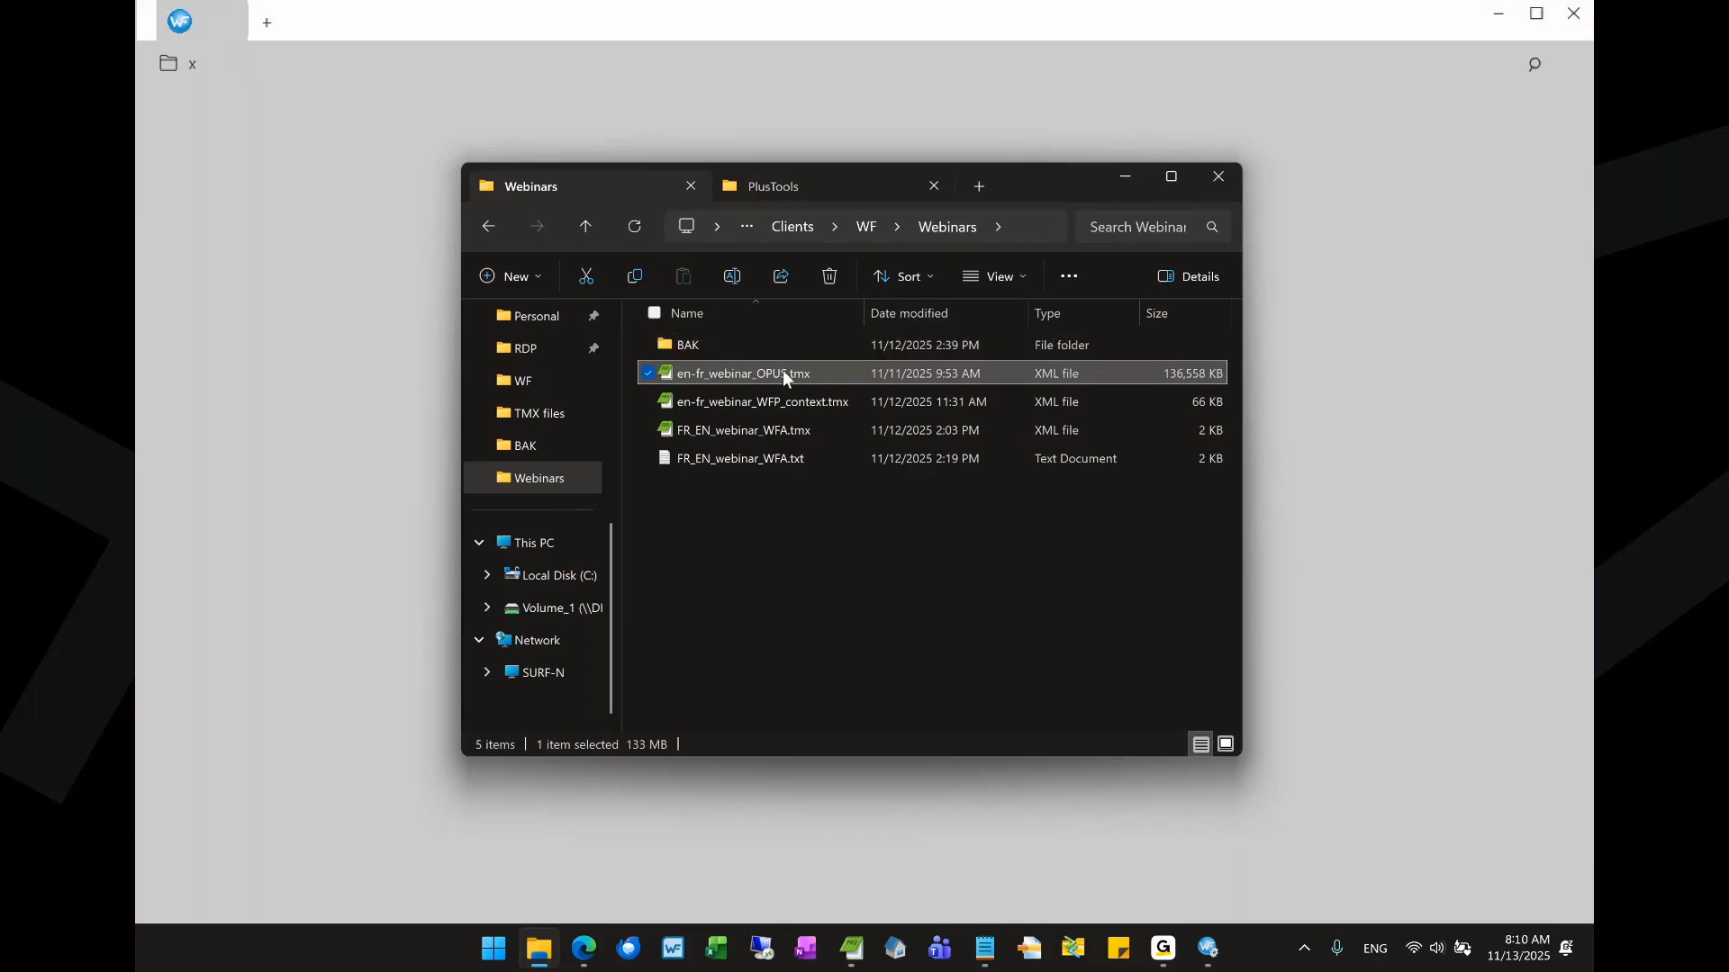
mouse_move(781, 370)
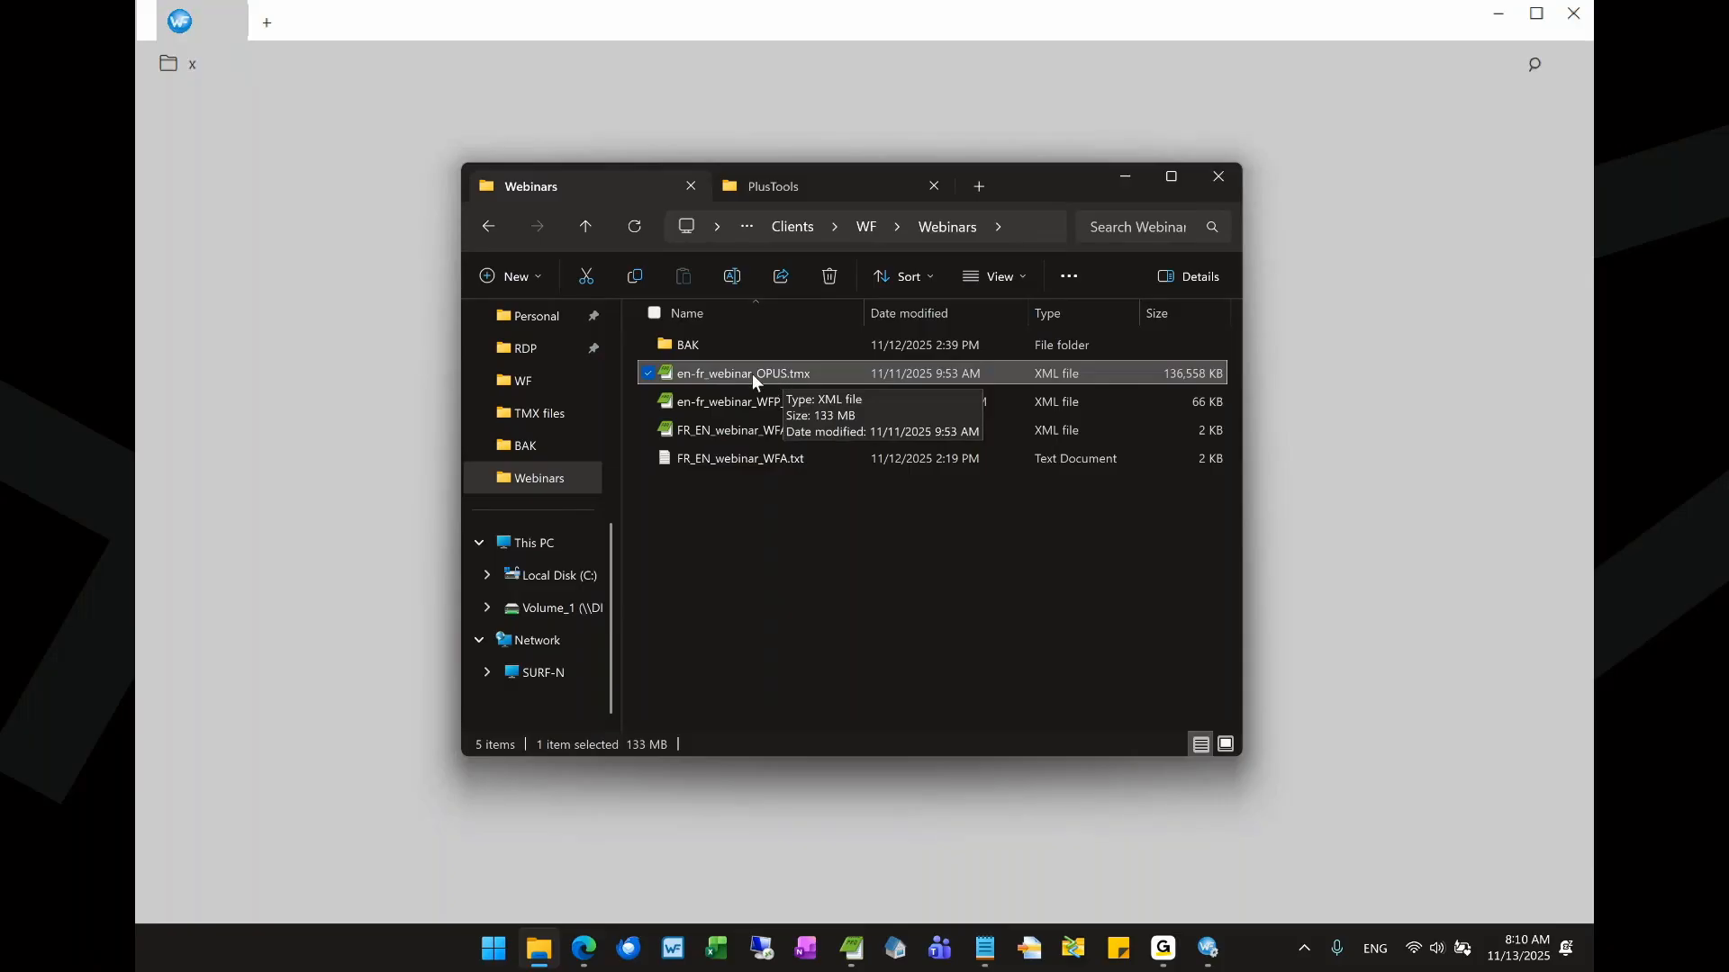
left_click_drag(752, 374, 417, 370)
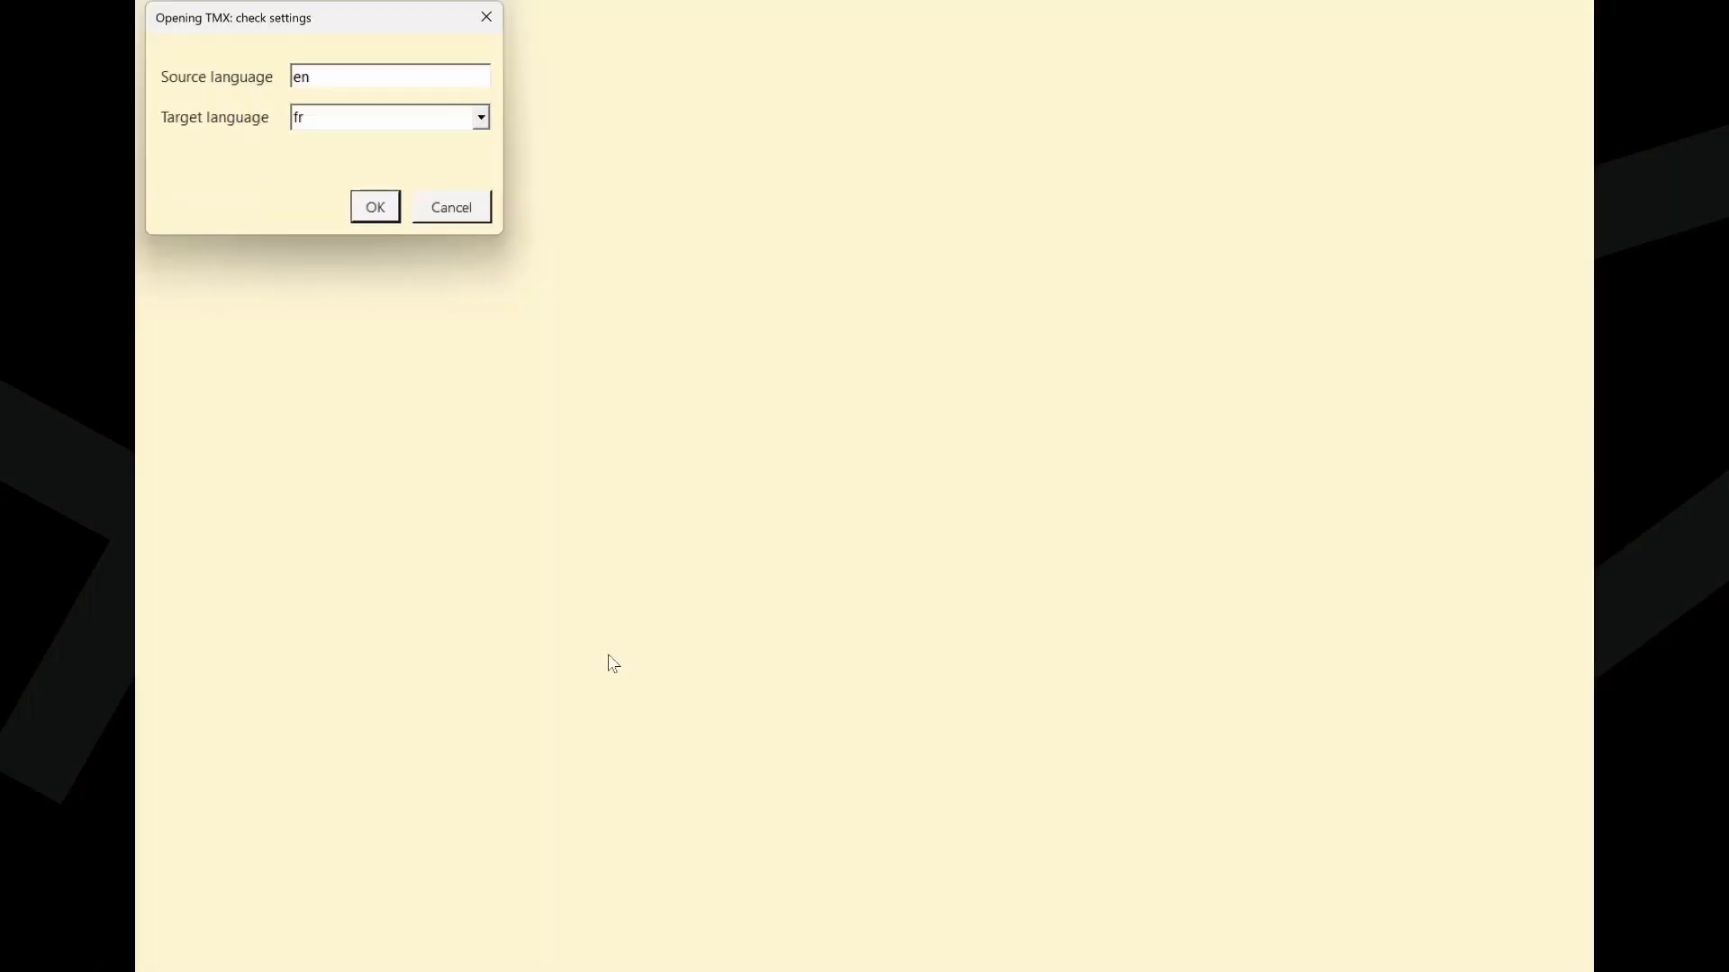
left_click_drag(313, 25, 800, 281)
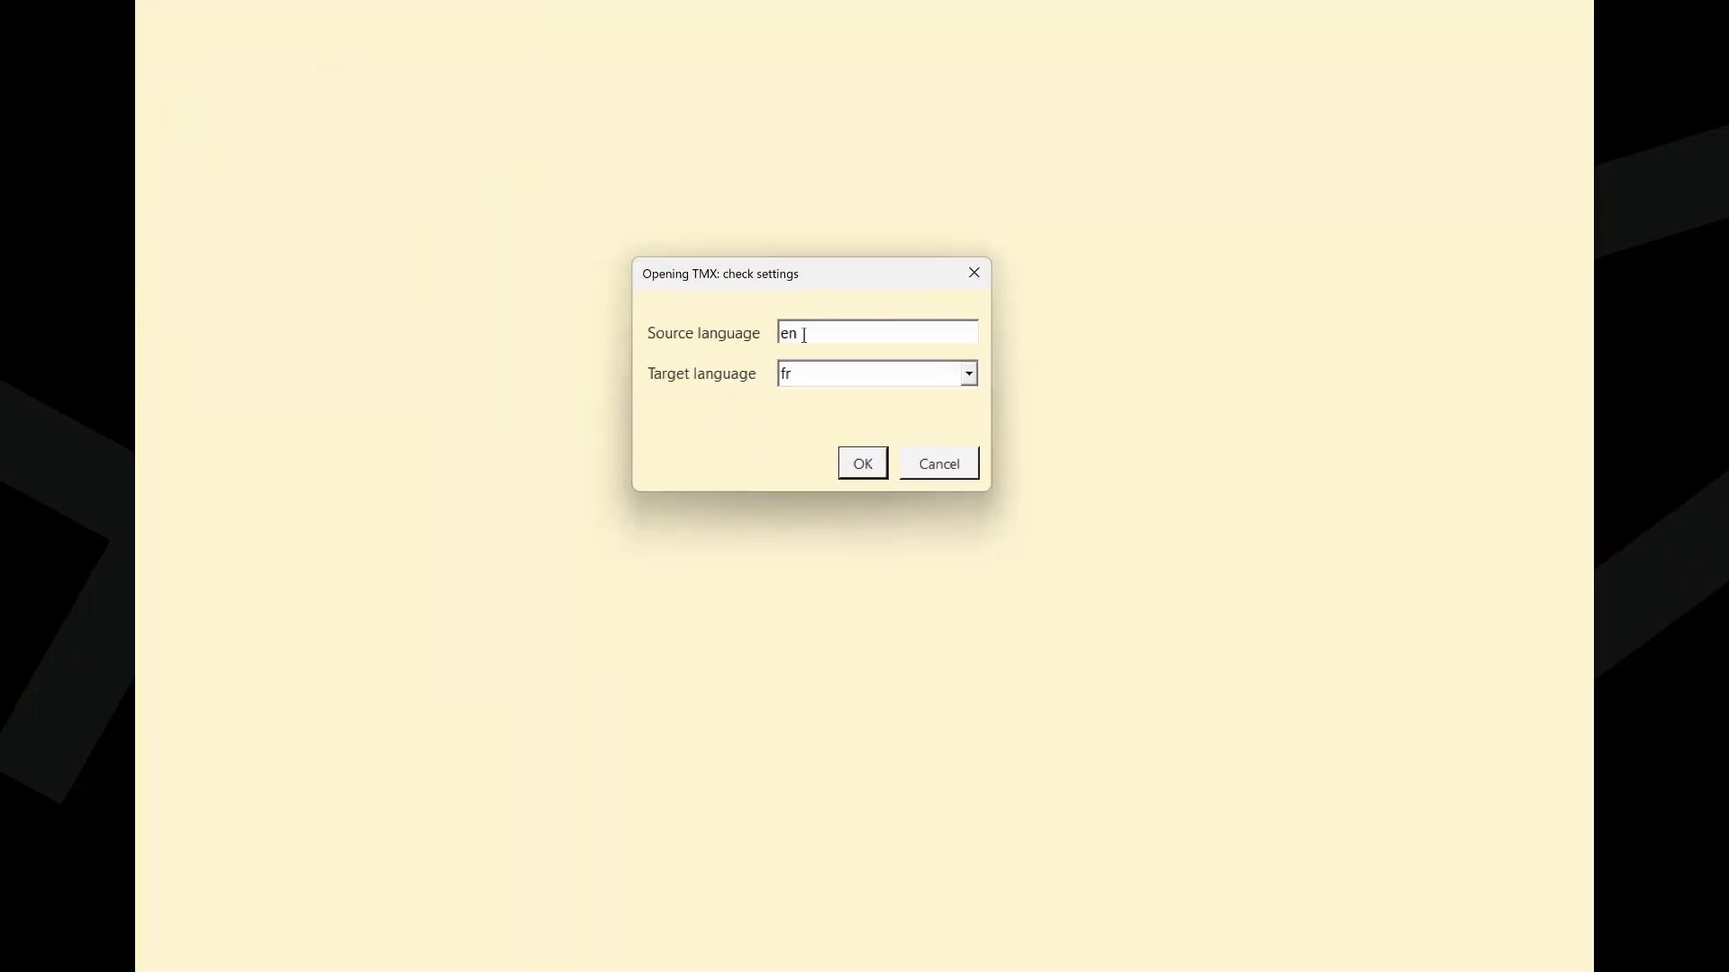
left_click(860, 464)
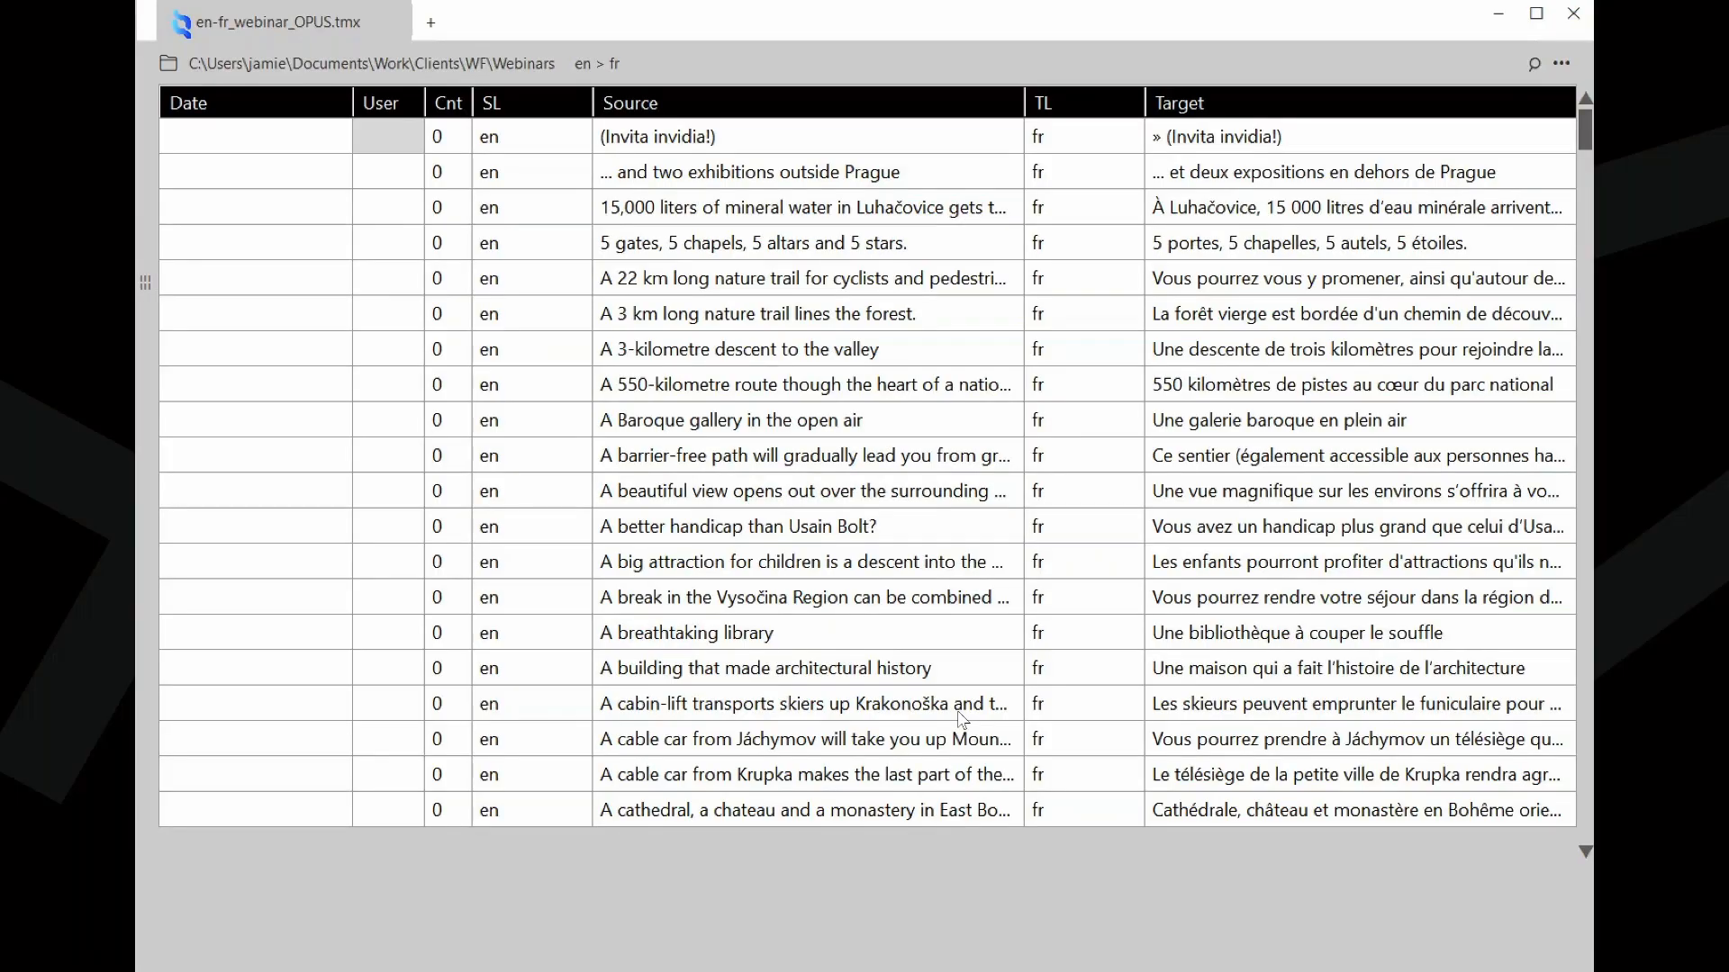
- Load en-fr_webinar_WFP_context.tmx into Wordfast +Tools as EN to FR, including the x-score, nextMd5Checksum and previousMd5Checksum prop elements
key("alt+Tab")
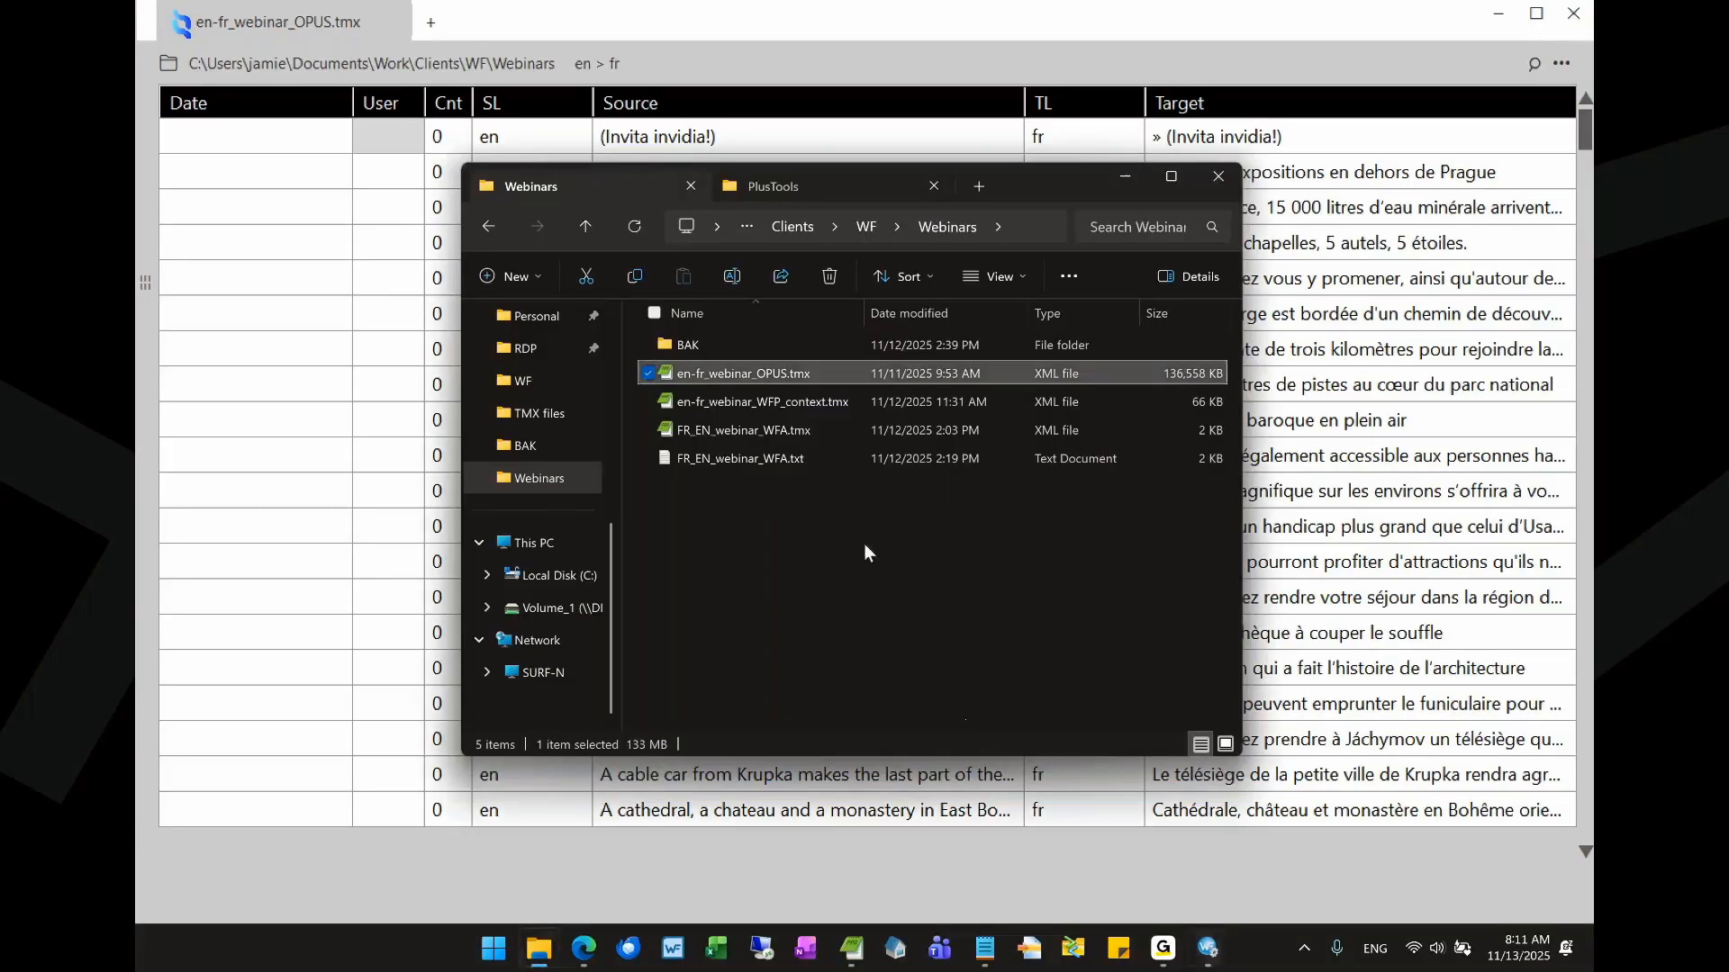
double_click(743, 409)
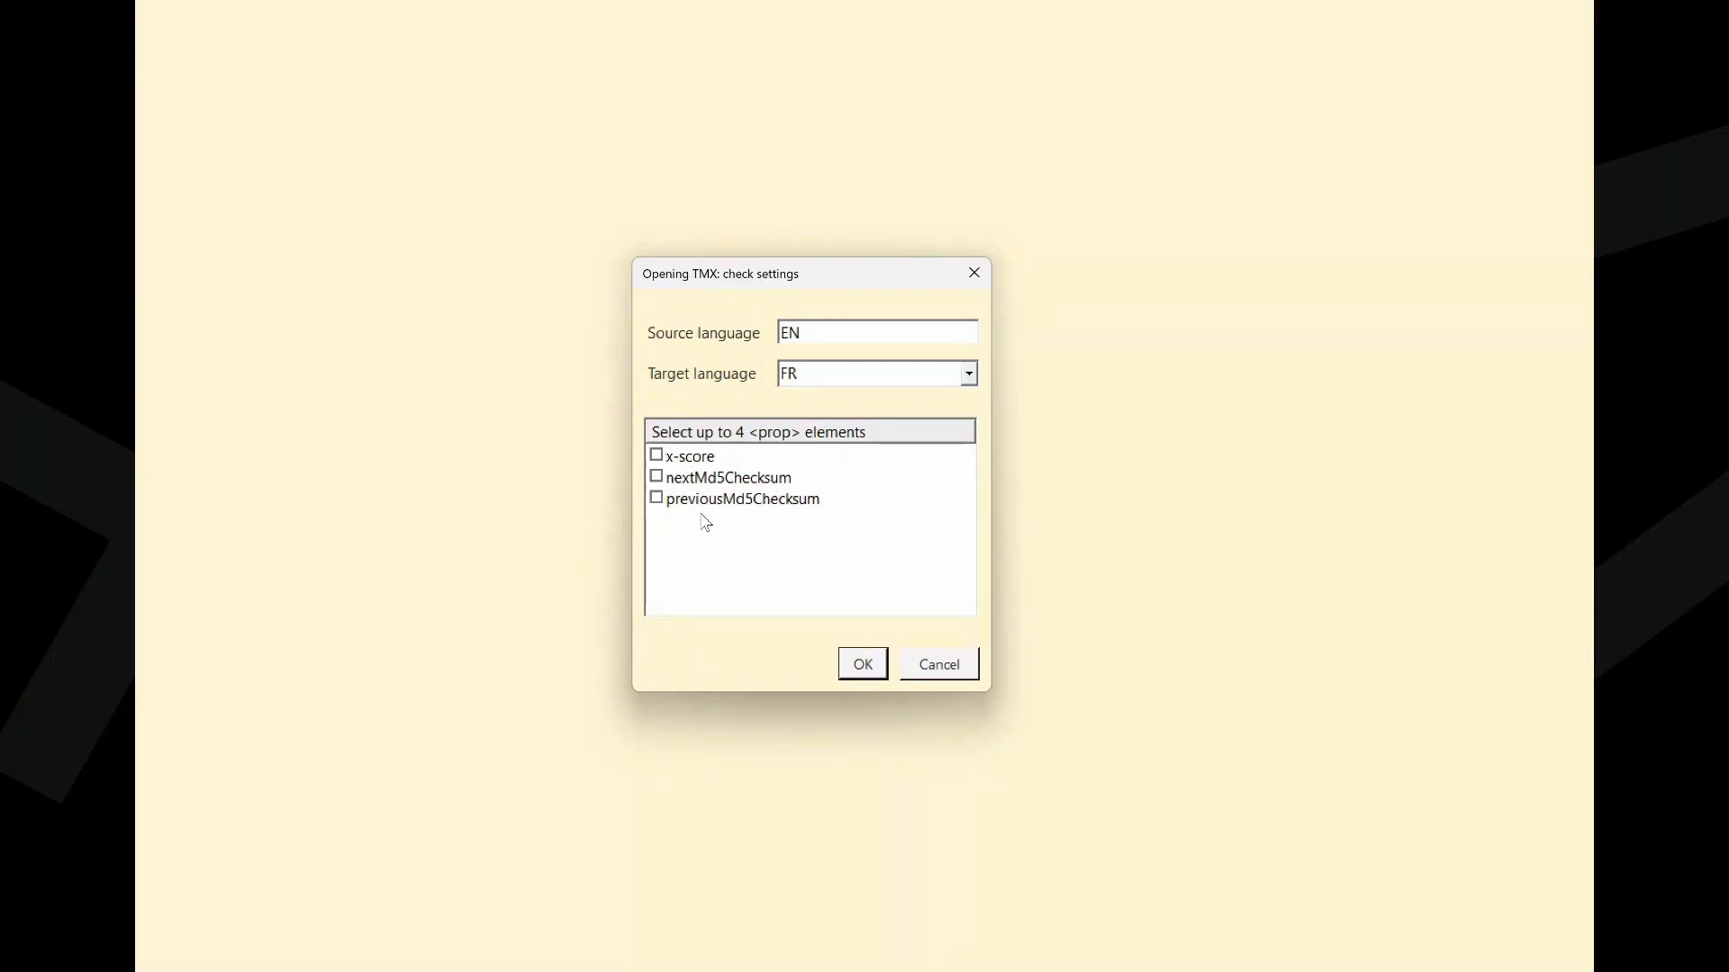
left_click(657, 478)
left_click(657, 500)
left_click(862, 664)
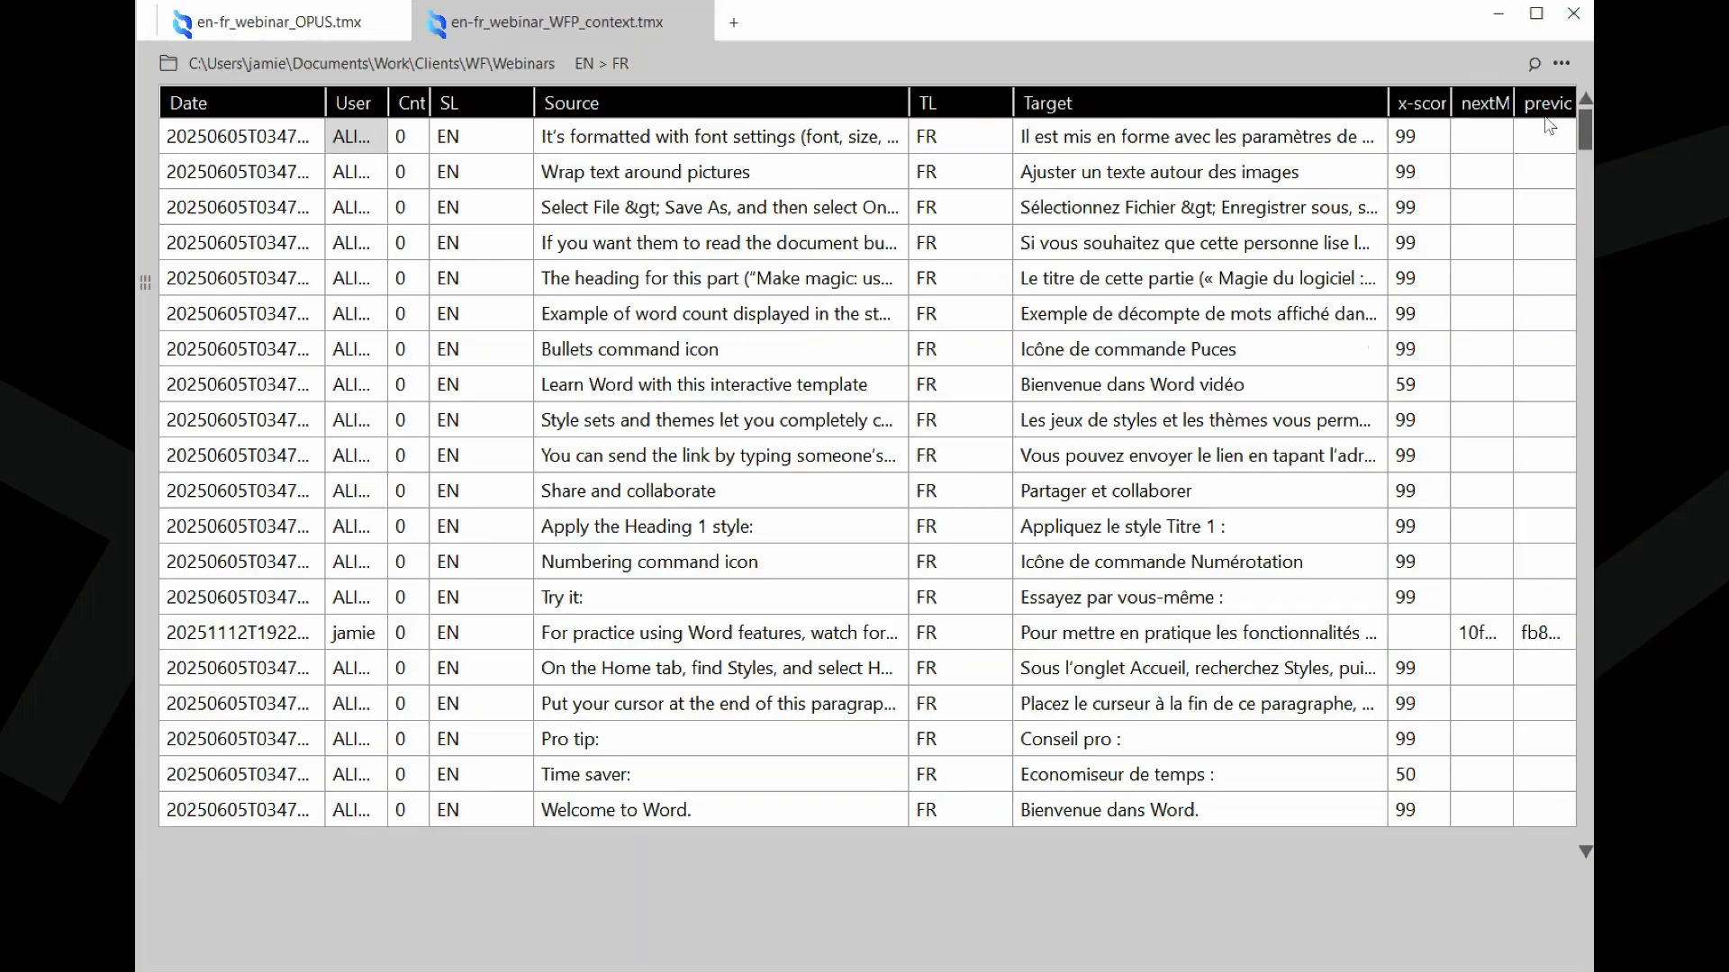
- Load FR_EN_webinar_WFA.tmx into Wordfast +Tools with source language FR and target language EN, without any prop elements
key("alt+Tab")
left_click(732, 436)
left_click(693, 431)
left_click_drag(693, 434, 917, 47)
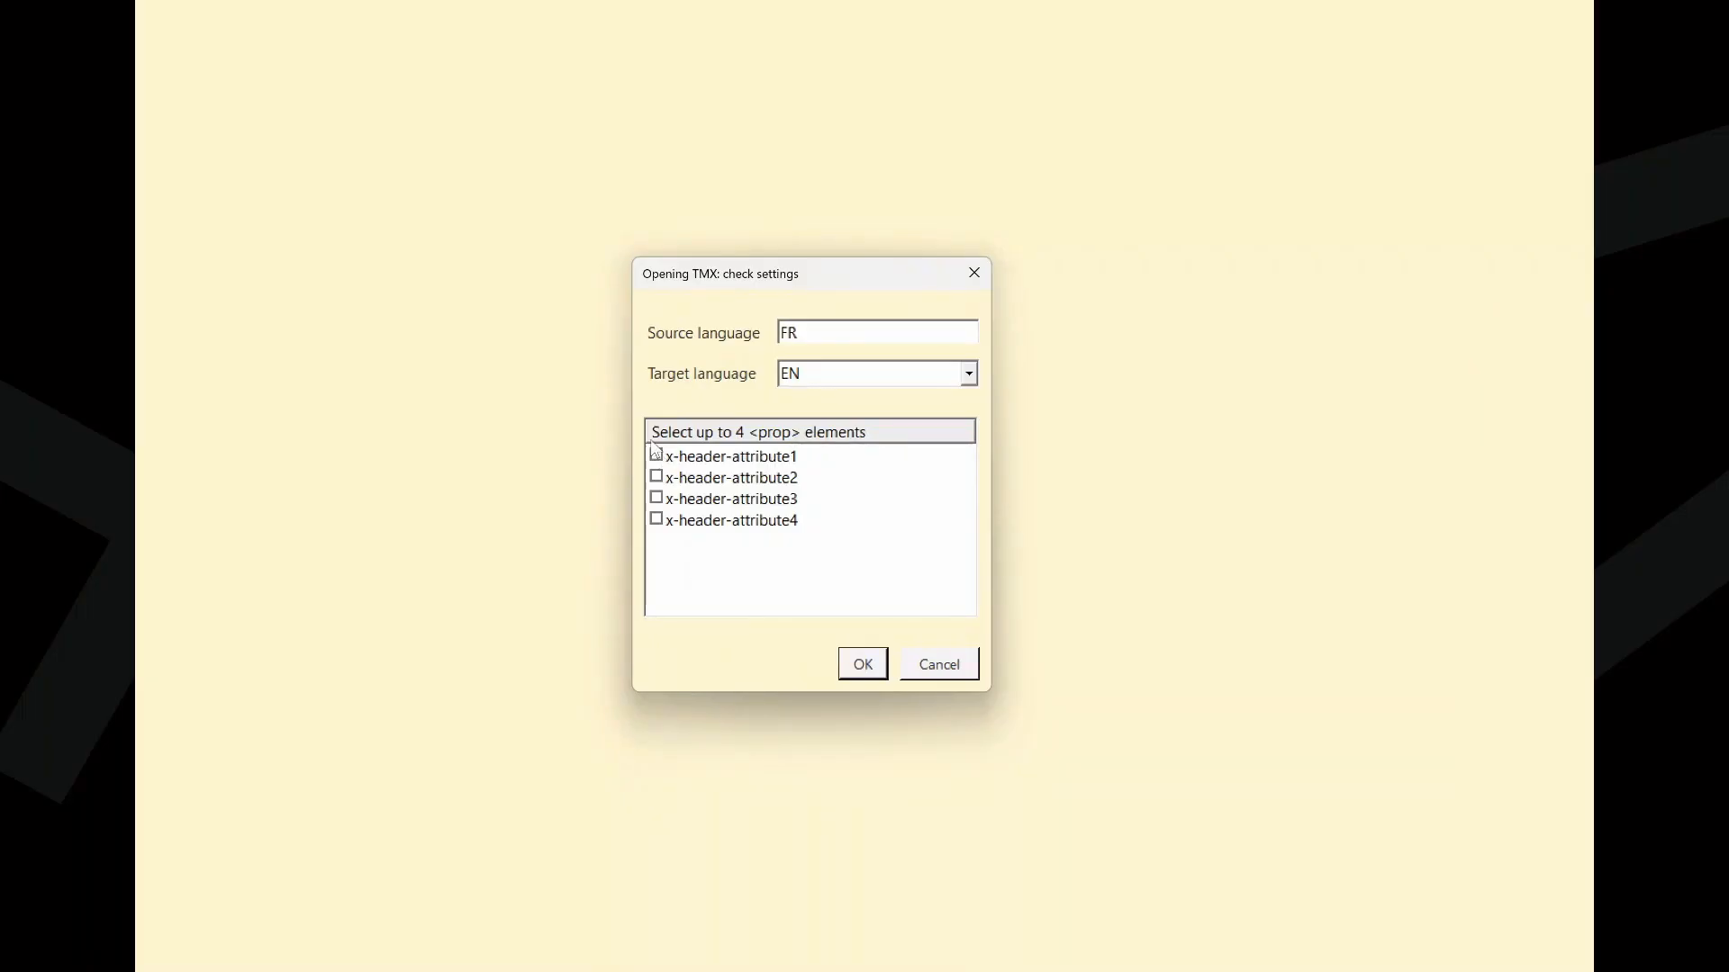
left_click(870, 667)
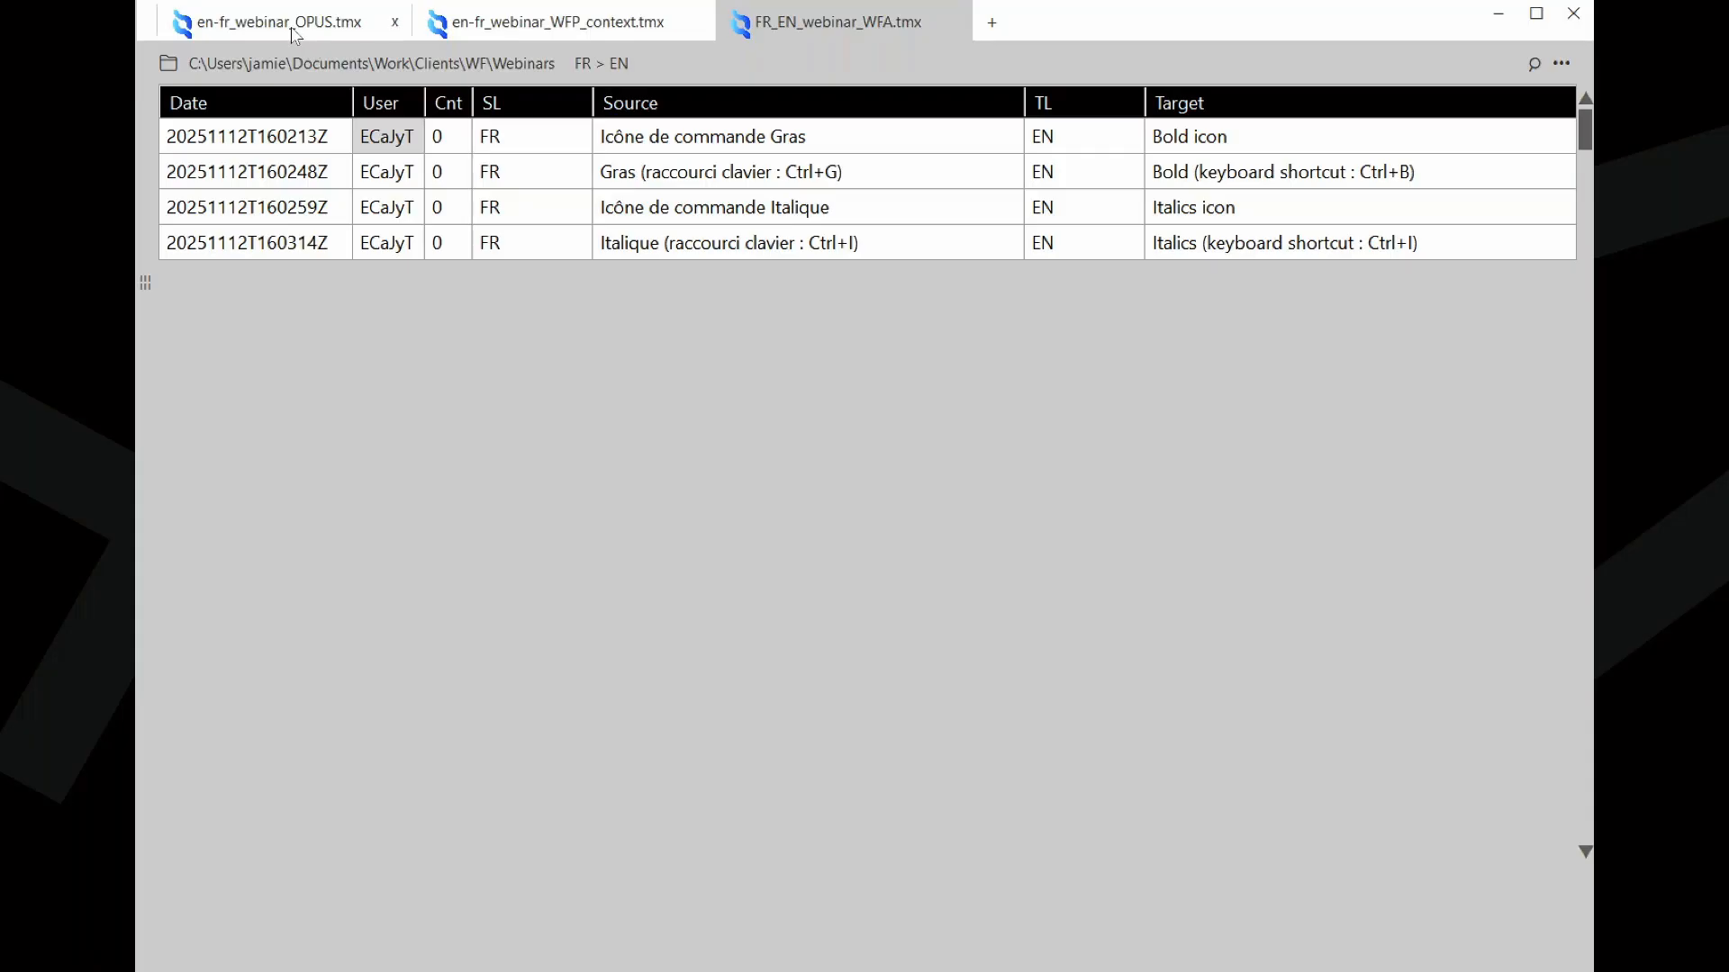
- Look through the three open TMX memories and show the empty search field for en-fr_webinar_OPUS.tmx
left_click(469, 27)
left_click(322, 25)
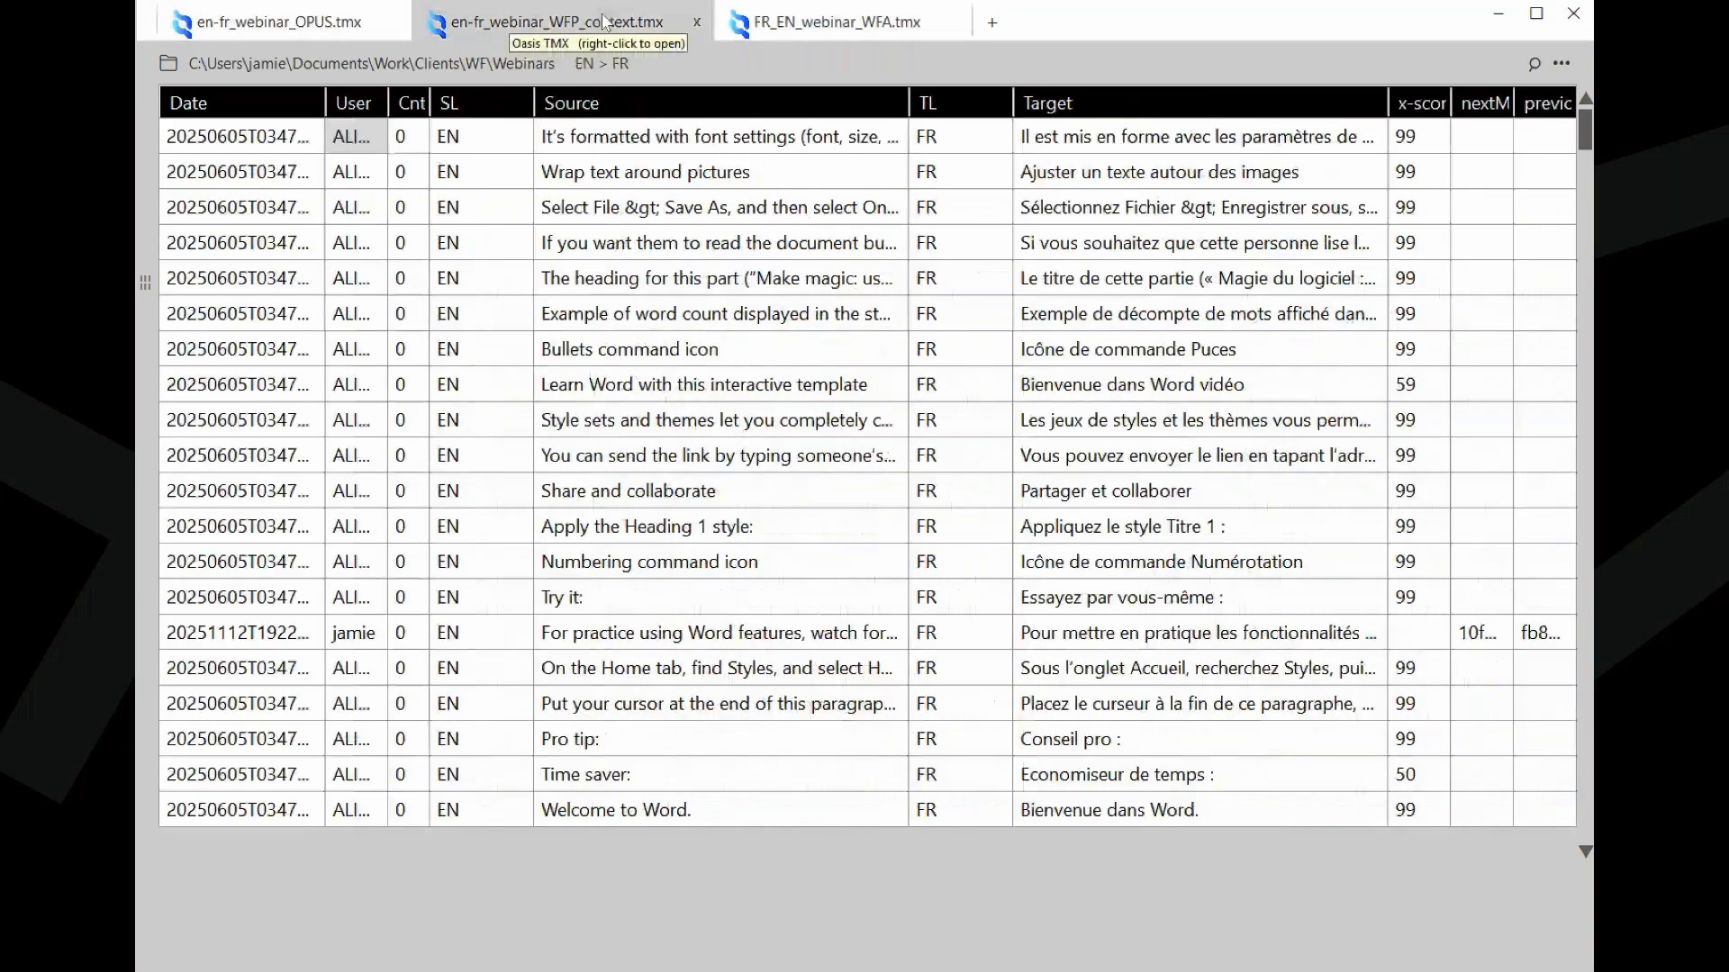
left_click(809, 27)
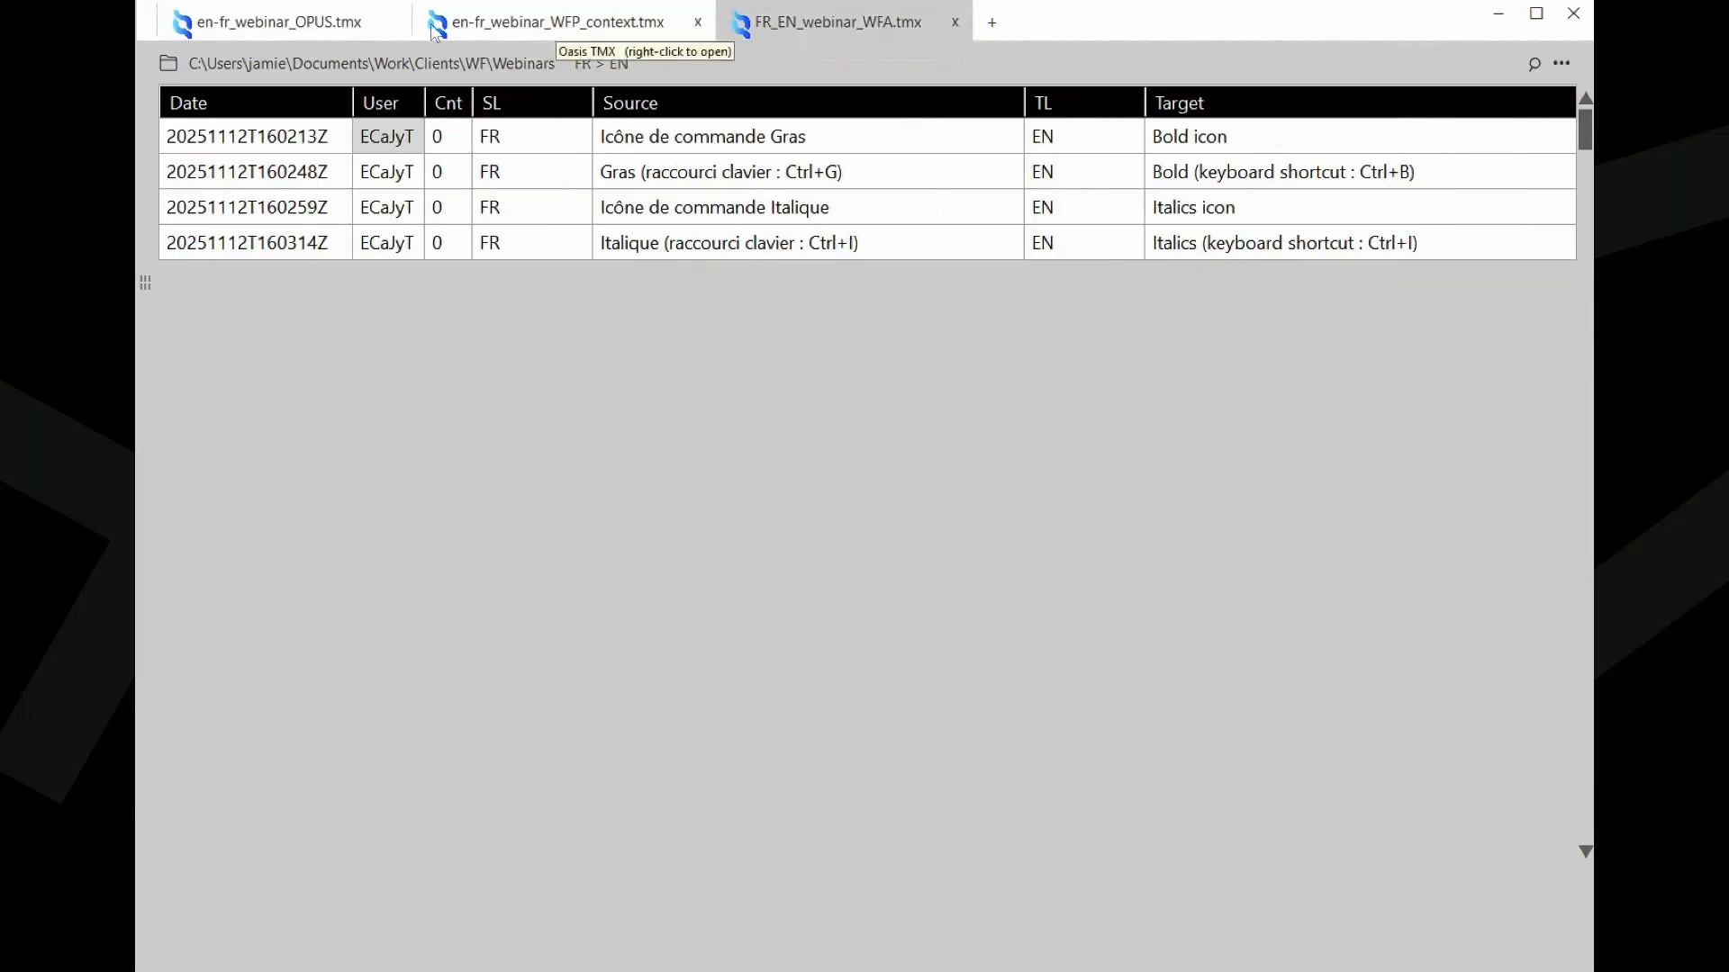
left_click(354, 27)
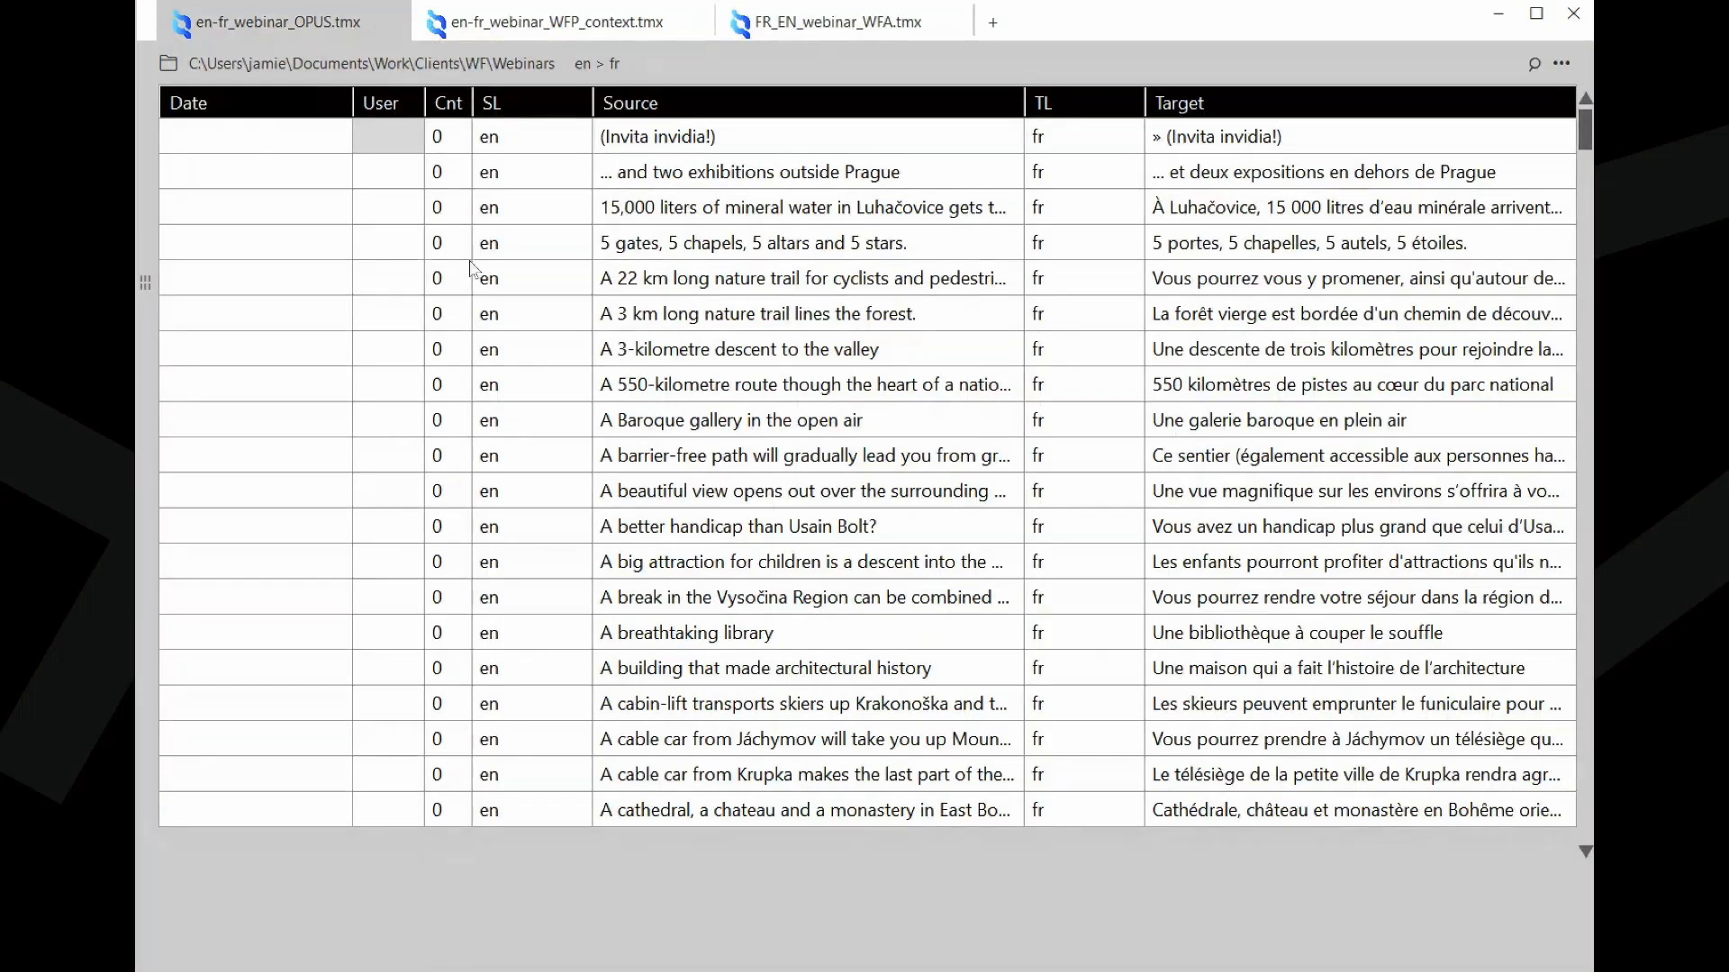
key("ctrl+f")
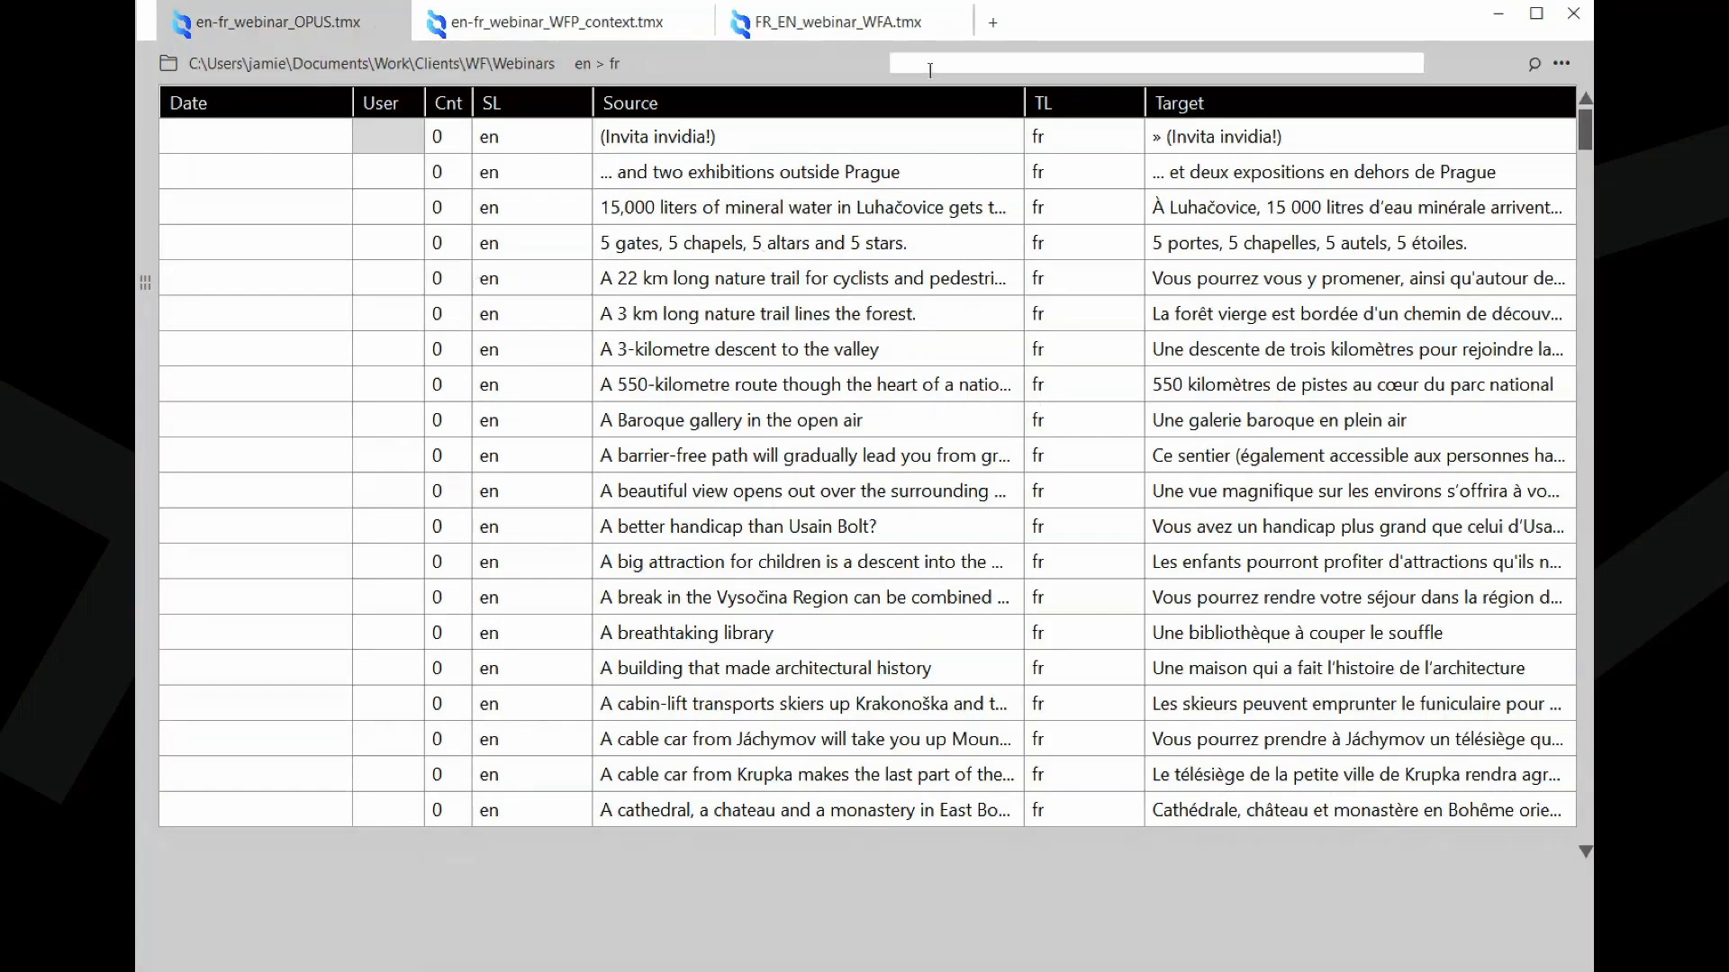
key("Escape")
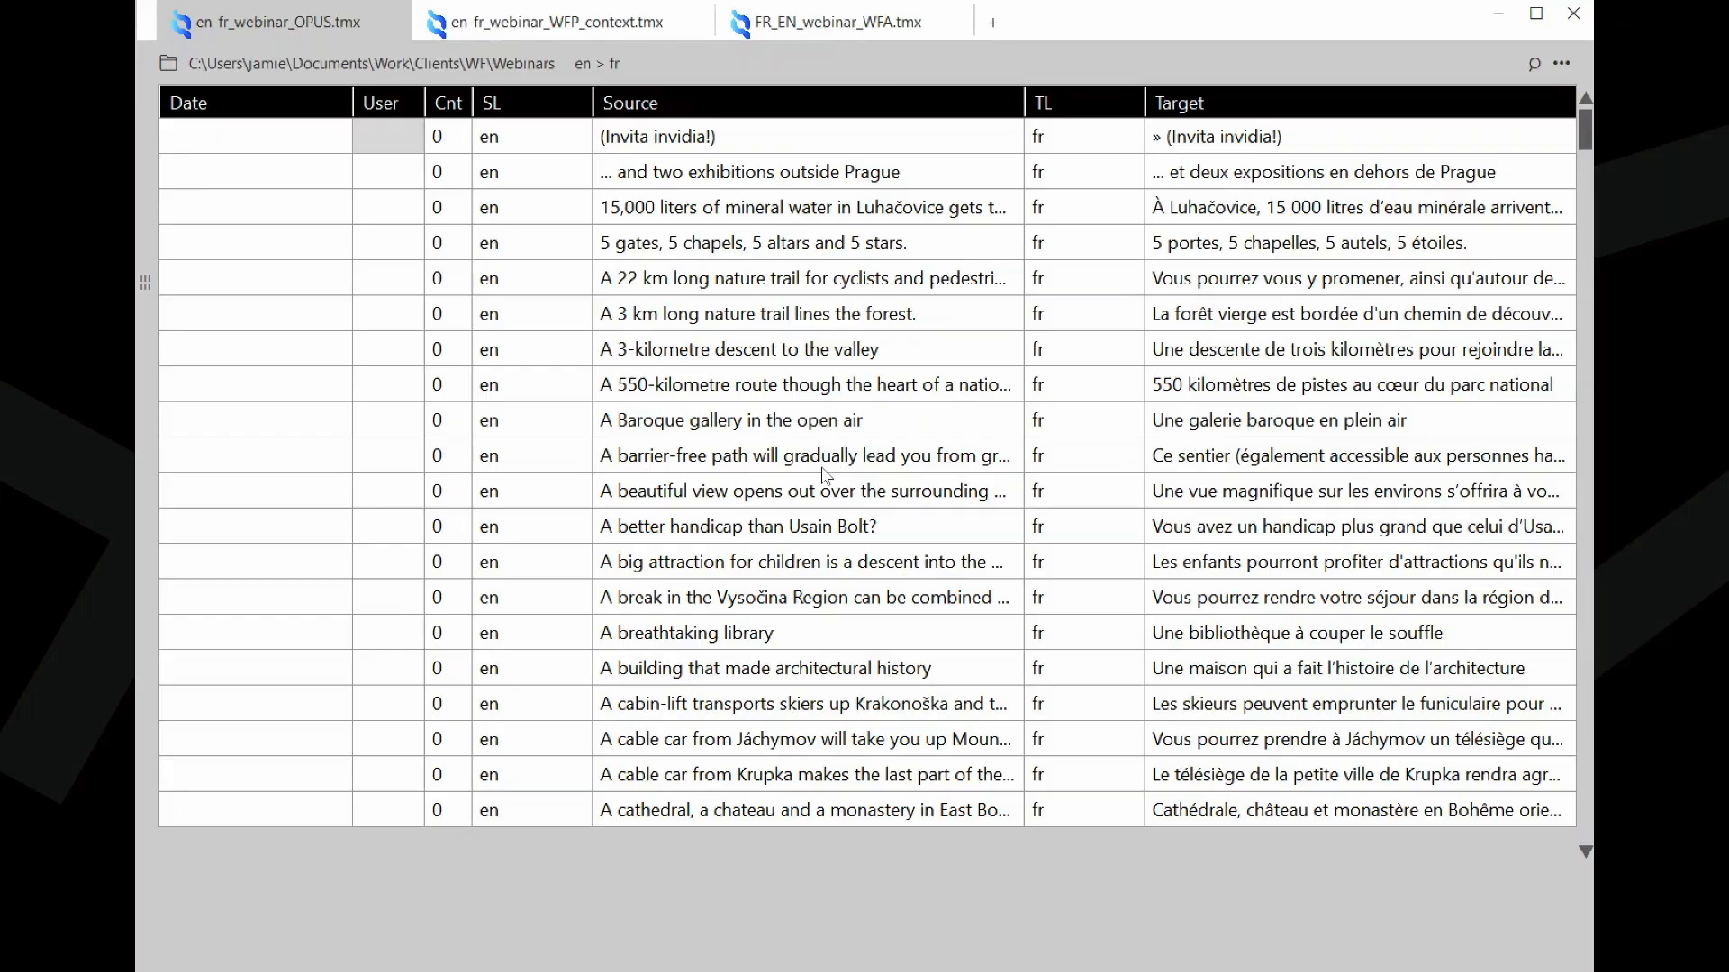
- Show the full file path of en-fr_webinar_OPUS.tmx and bring up the file selection dialog for the Webinars folder
left_click(338, 65)
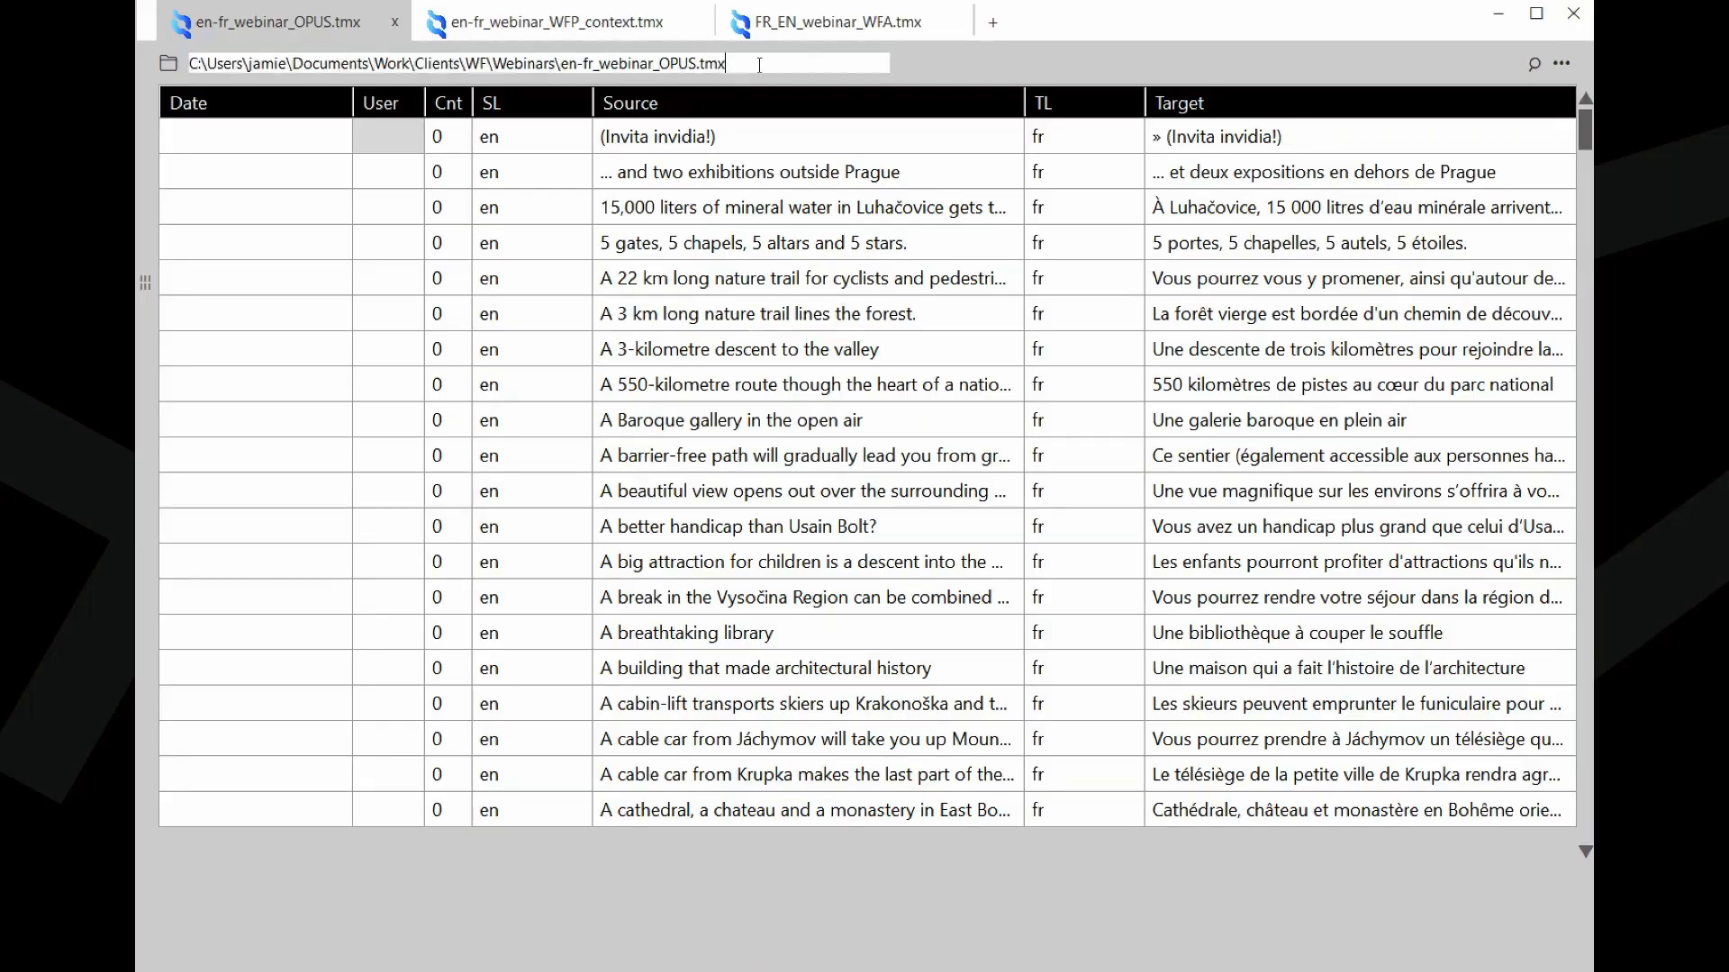
key("shift+Home")
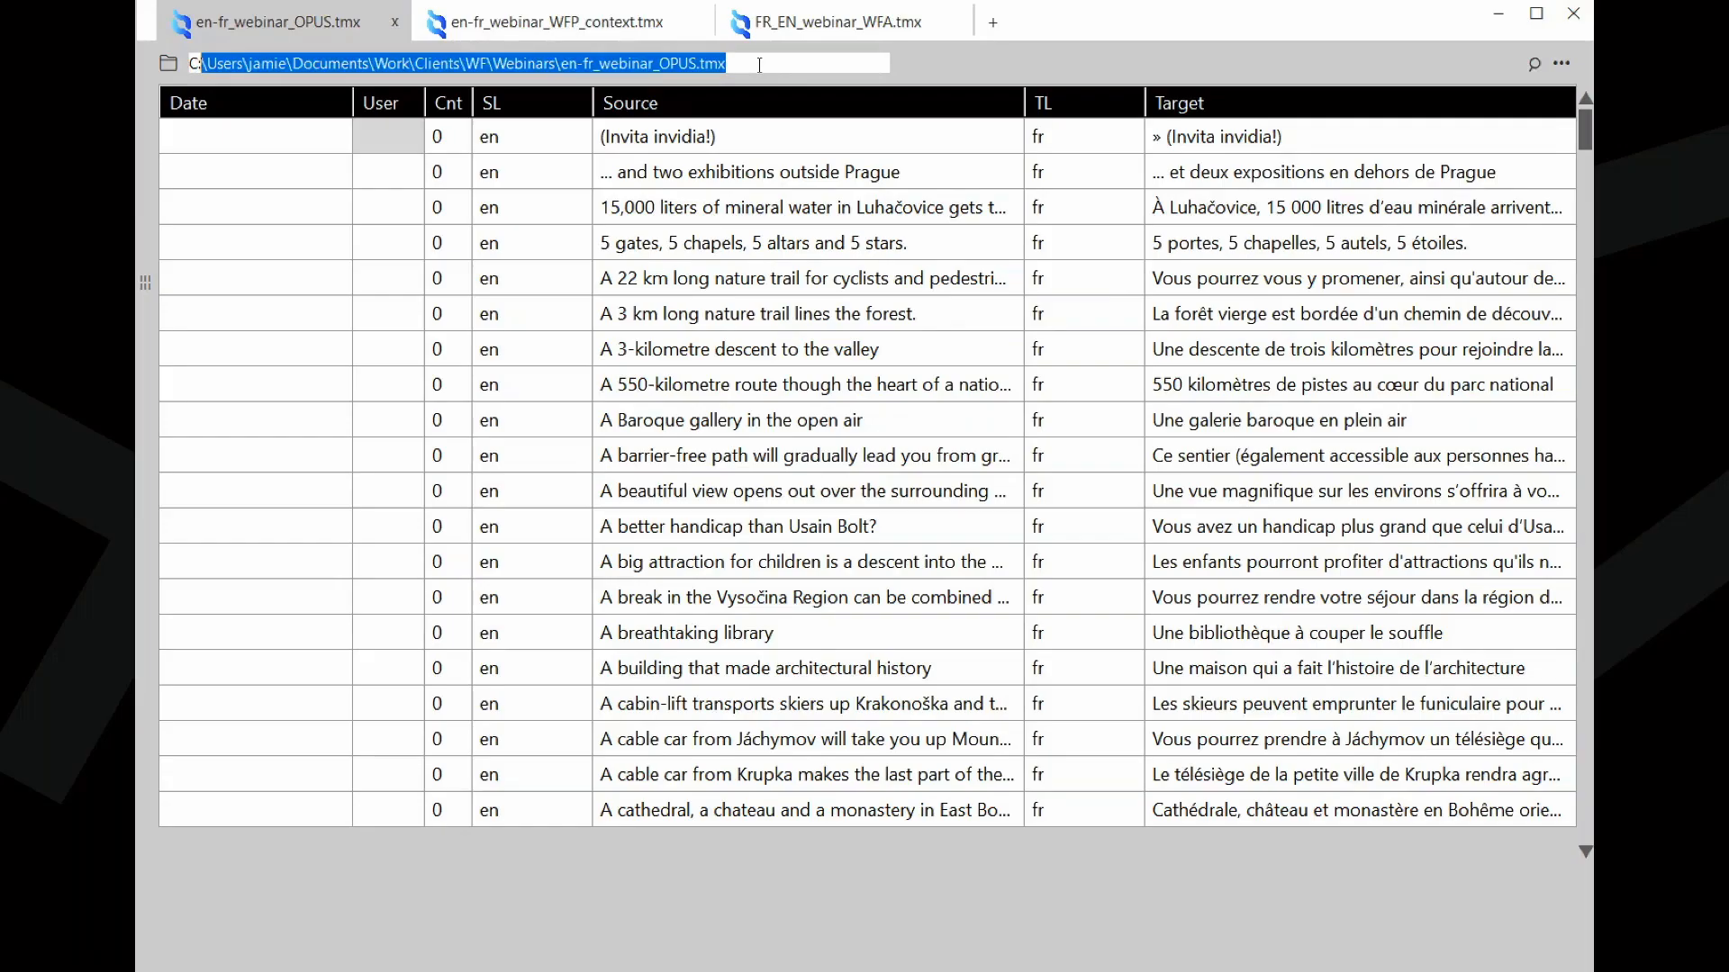
left_click(759, 65)
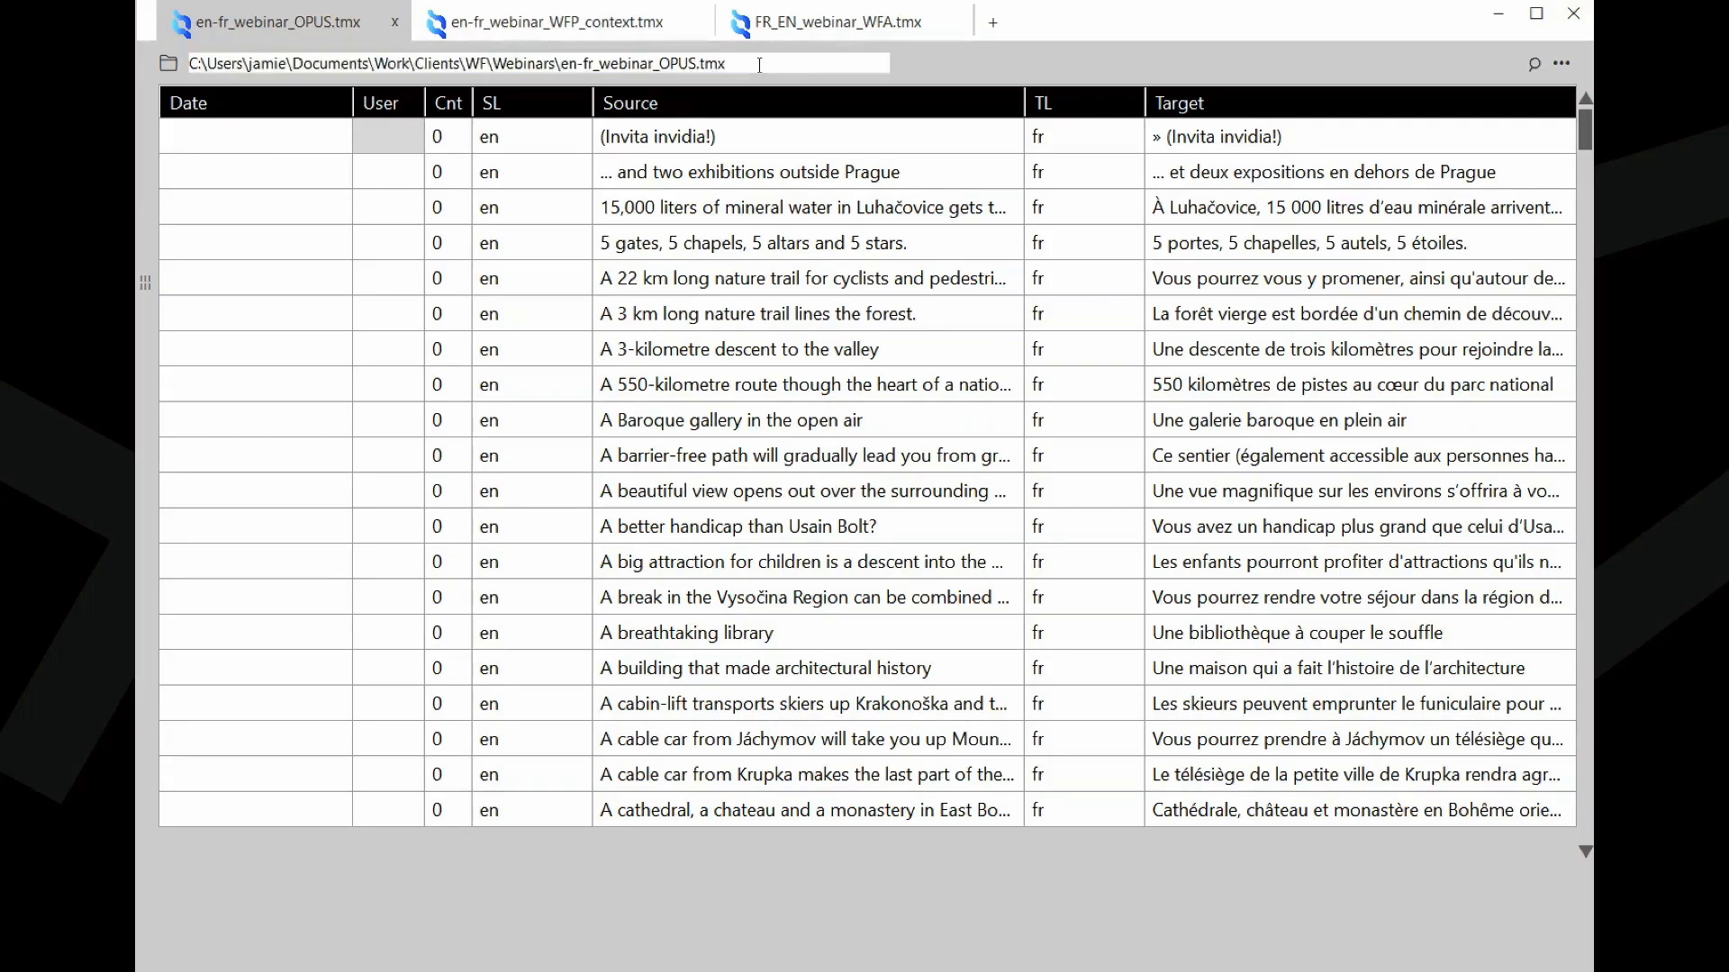
key("Home")
left_click(165, 65)
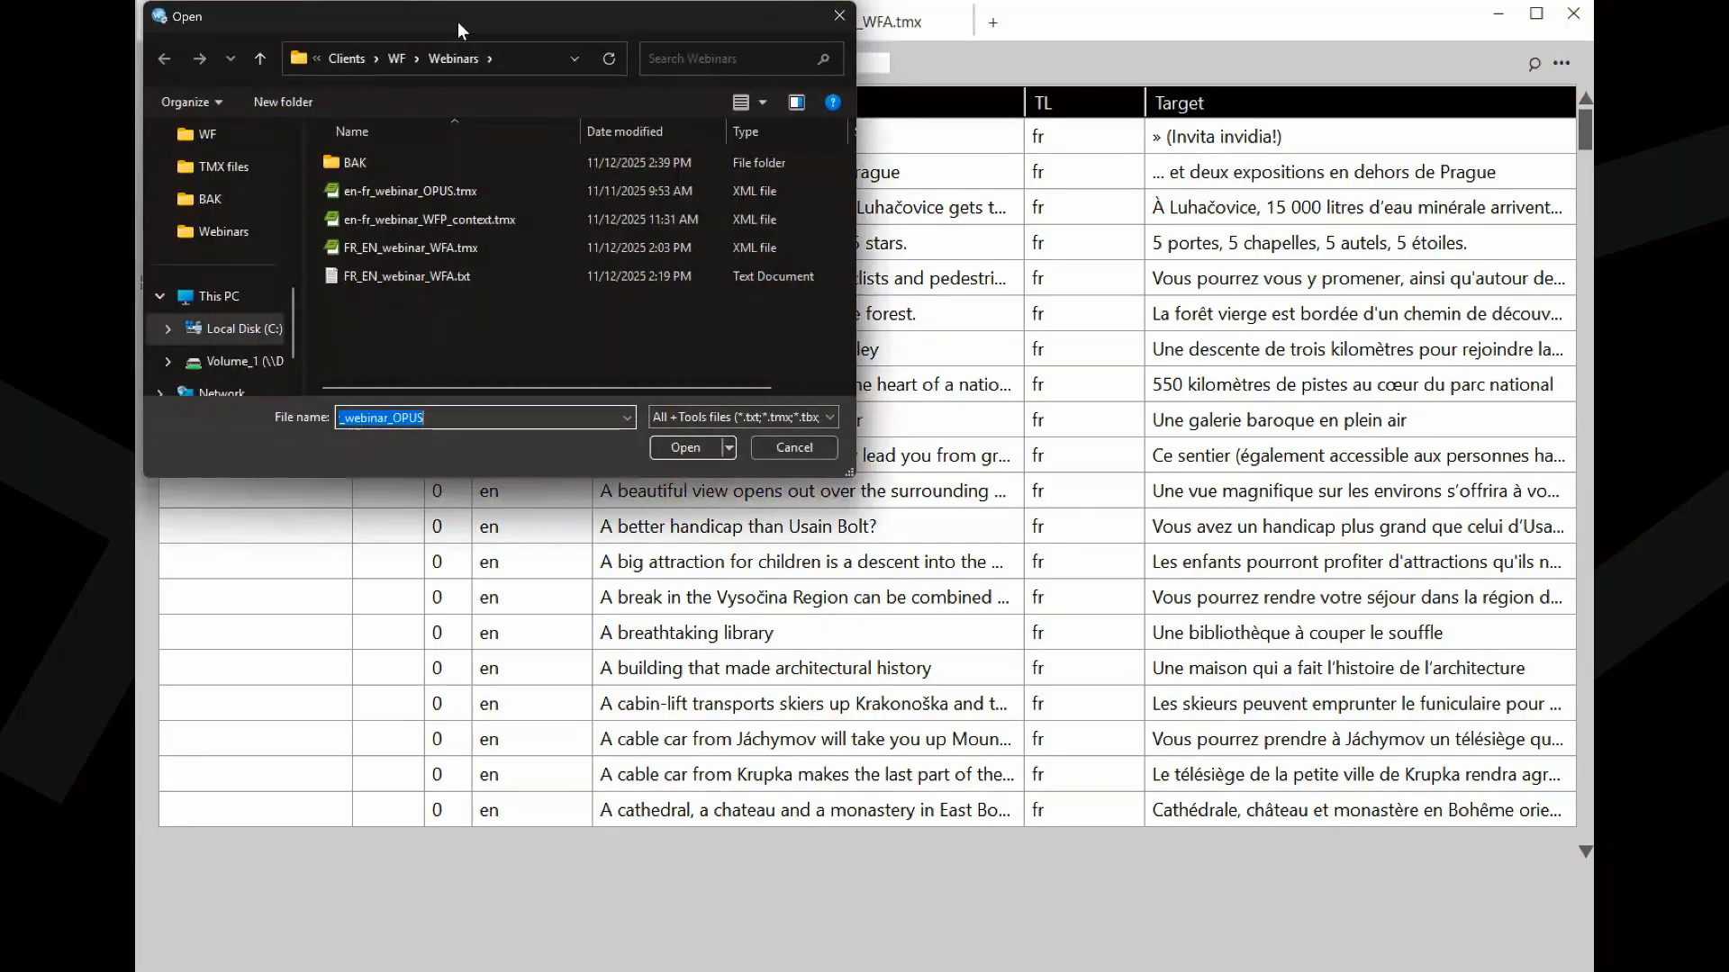
key("Return")
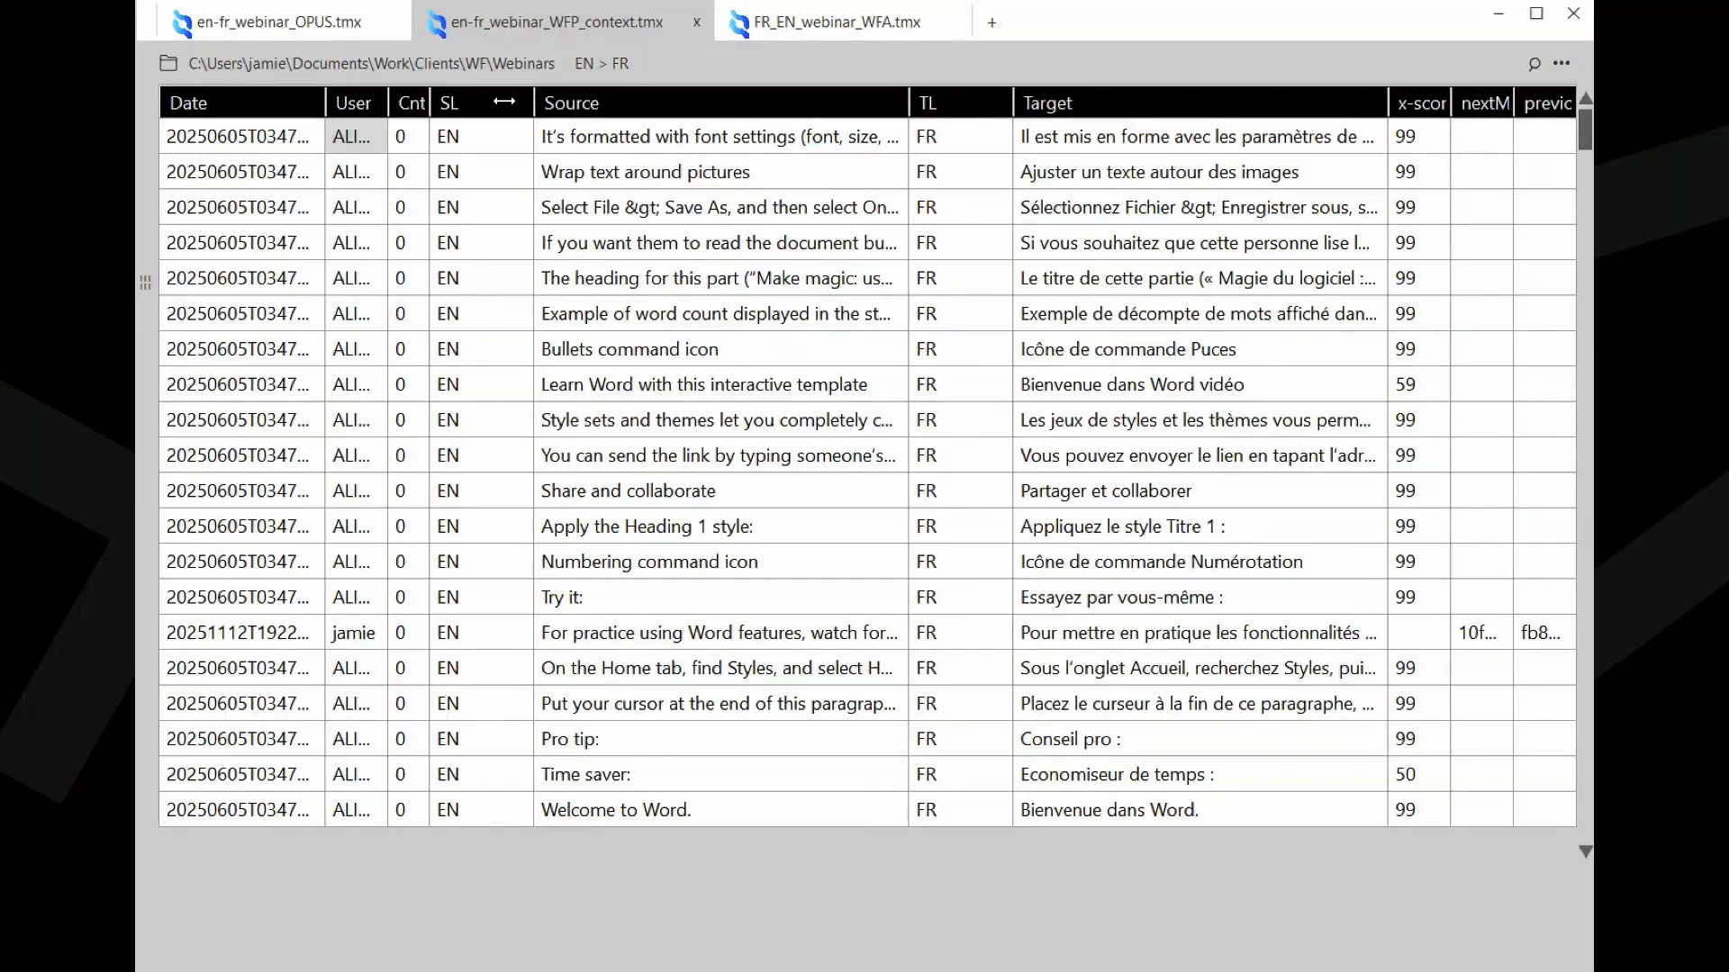
- Narrow the SL column of en-fr_webinar_WFP_context.tmx and reset all column widths to default
left_click_drag(505, 102, 465, 101)
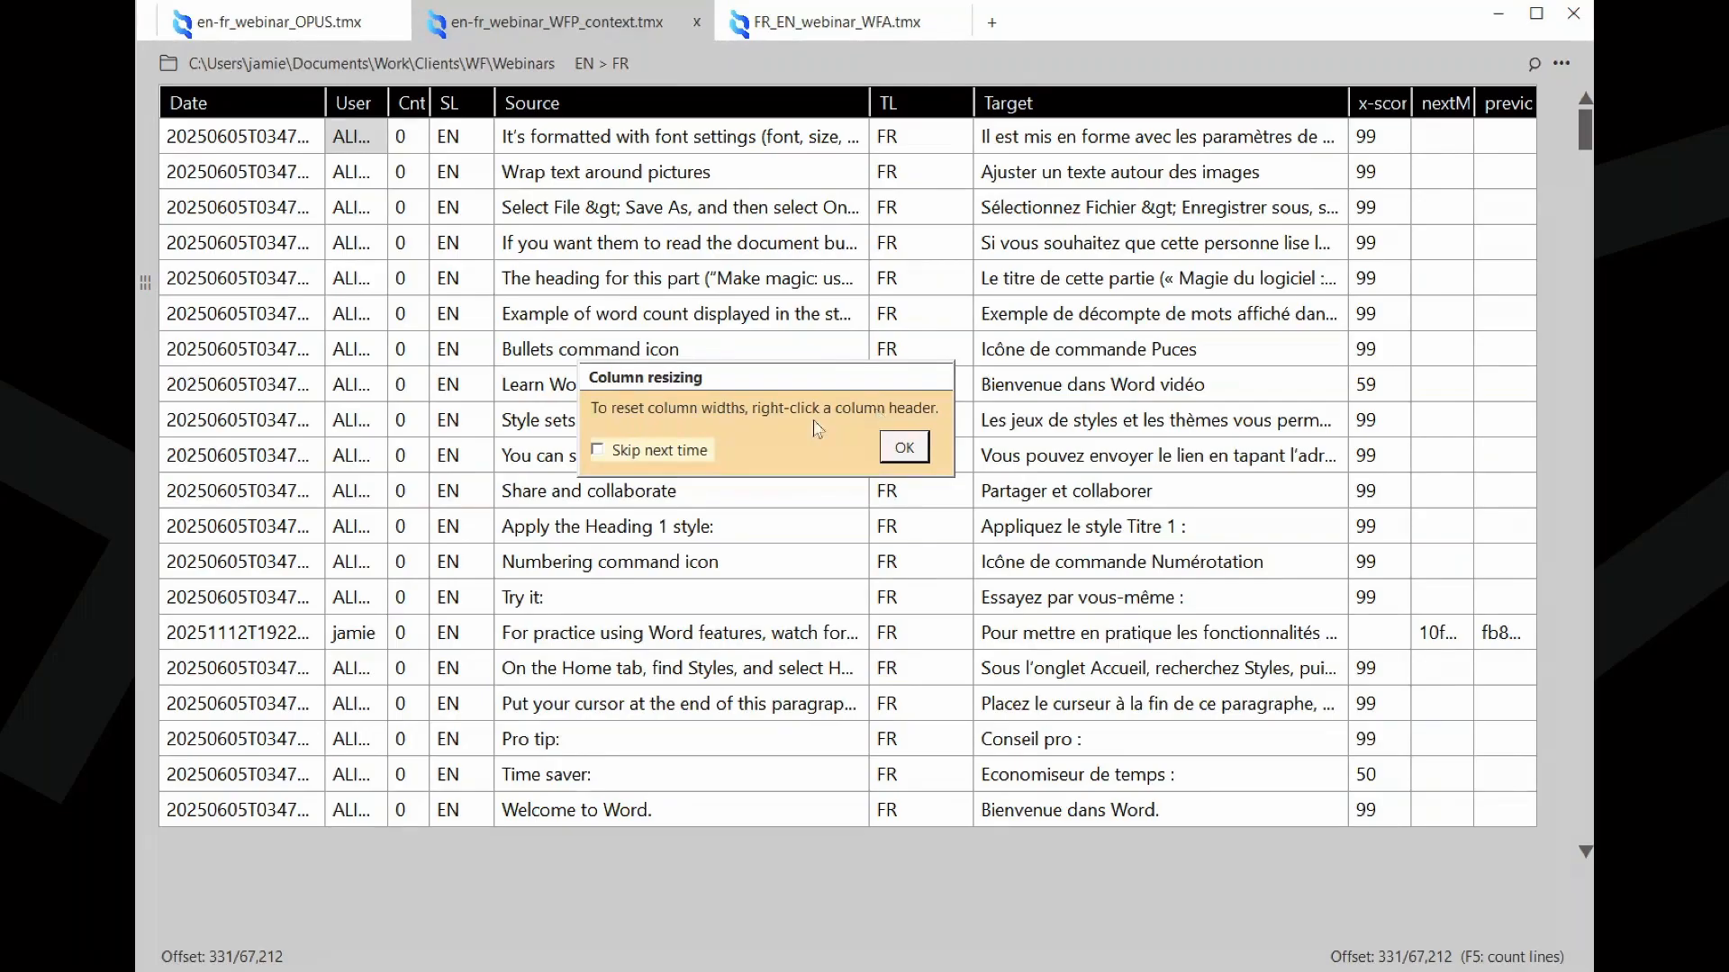
left_click(598, 450)
left_click(598, 450)
key("Return")
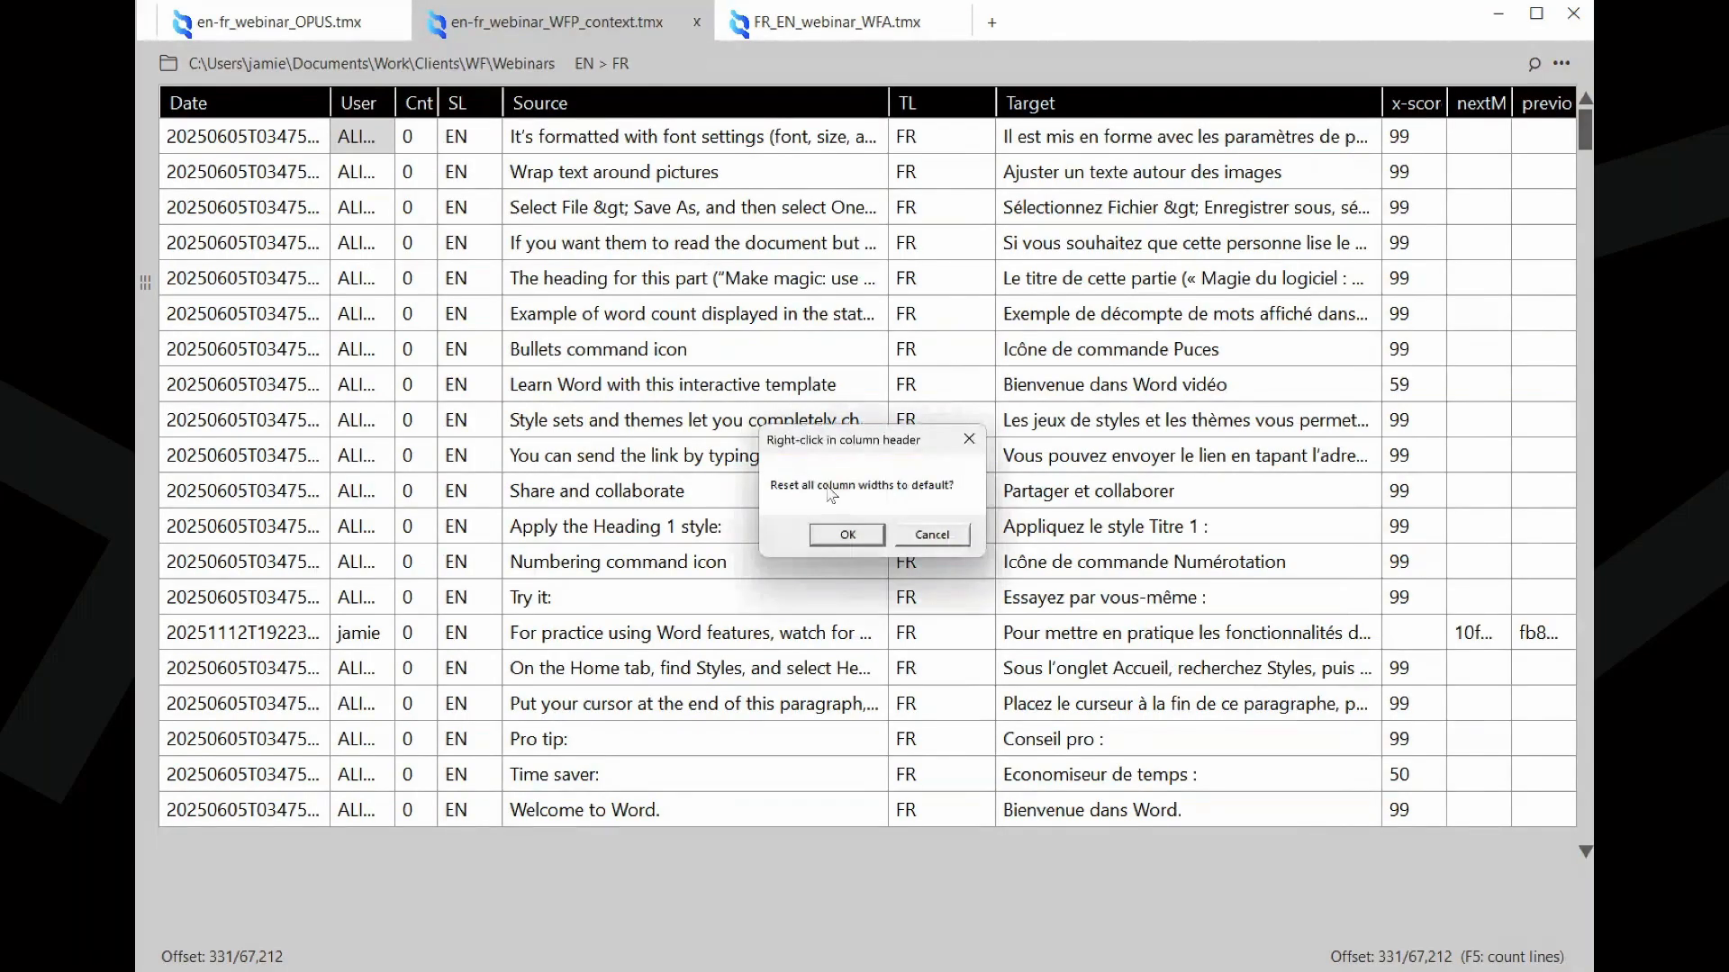
left_click(860, 538)
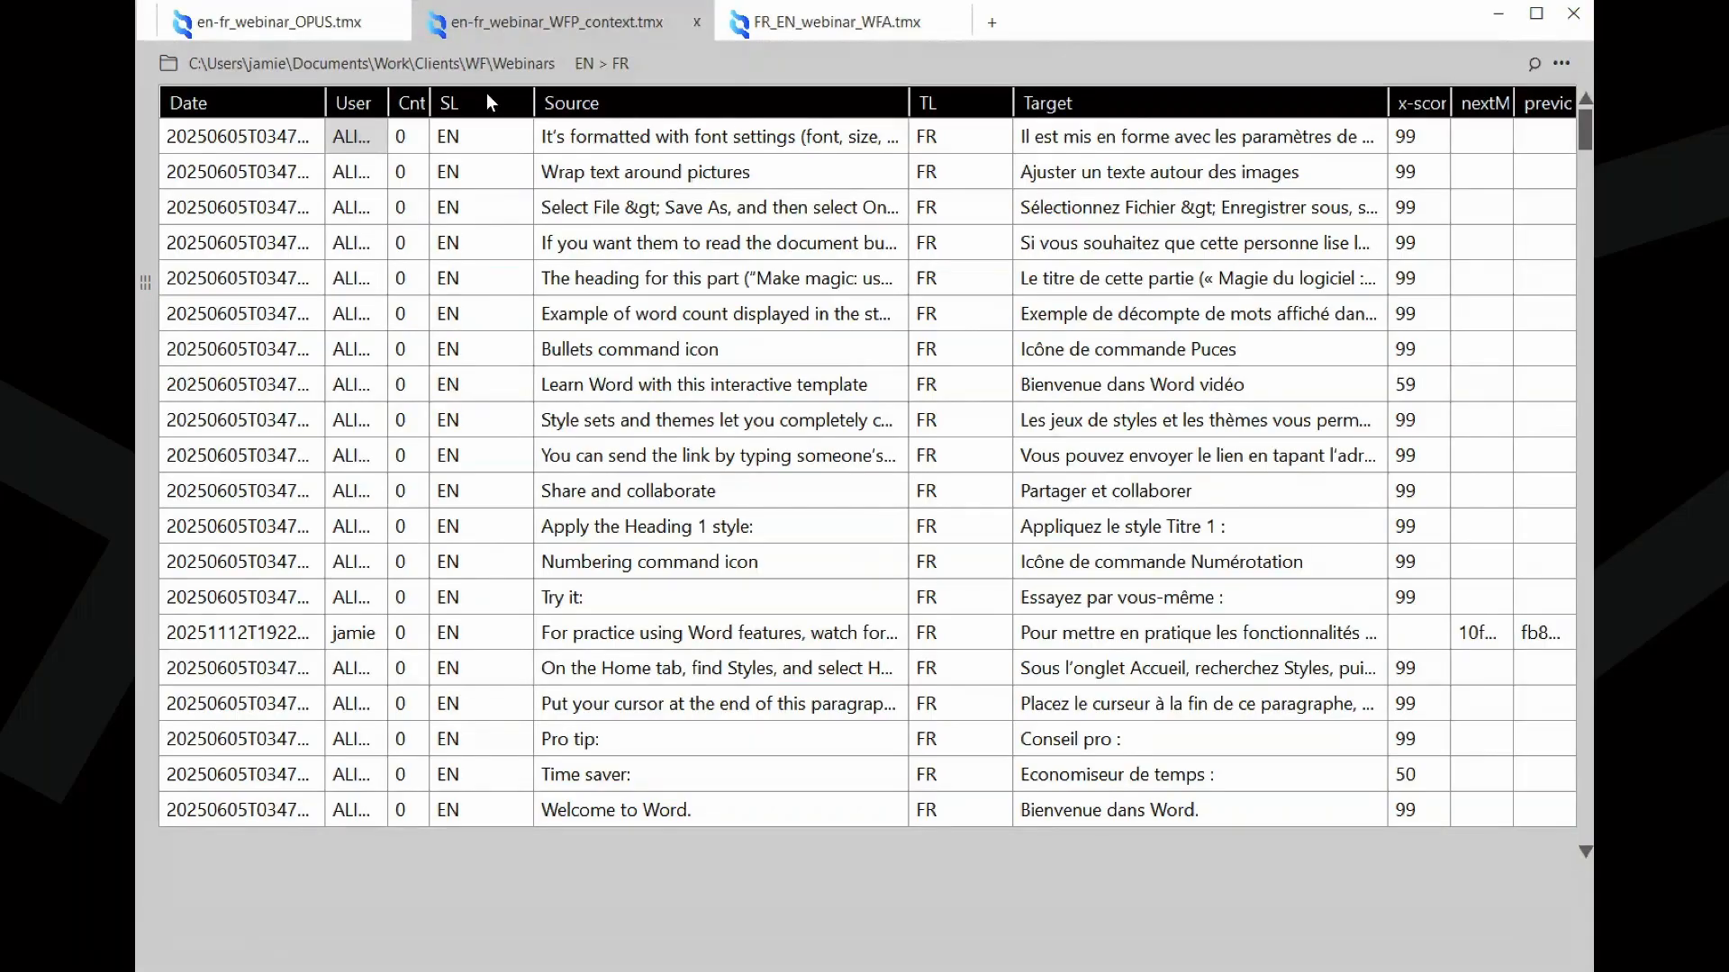
- Toggle en-fr_webinar_WFP_context.tmx to the Source-Target view and back to the all-column view
left_click(288, 101)
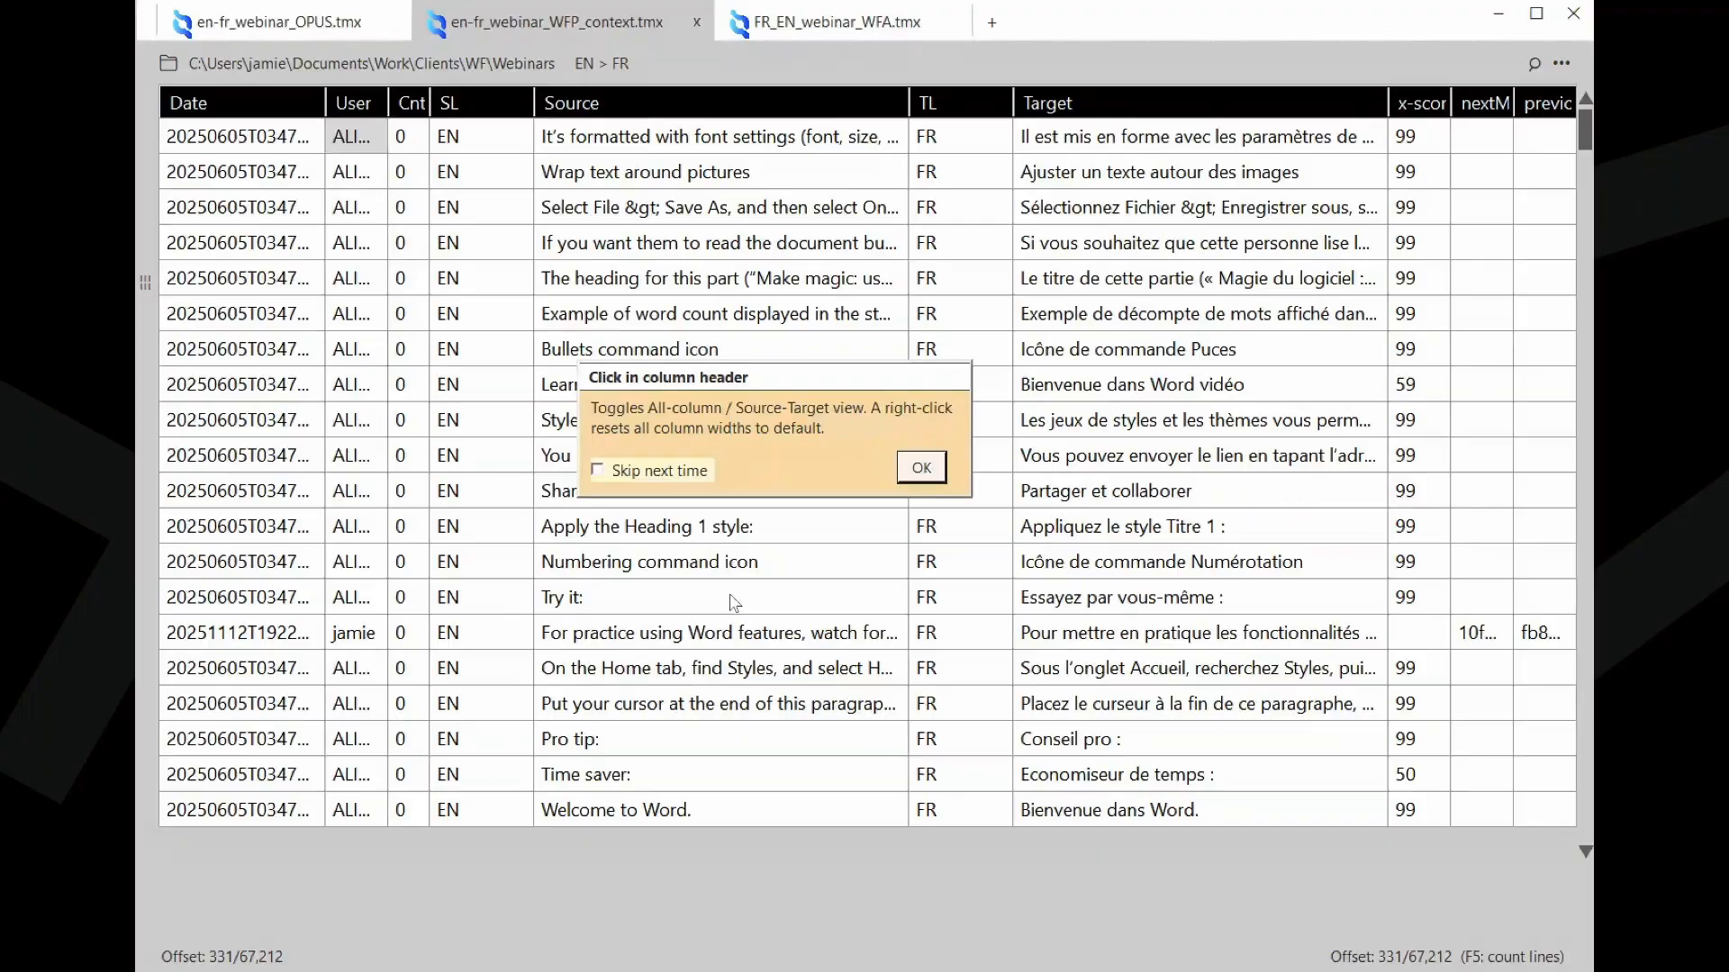
left_click(922, 468)
key("Escape")
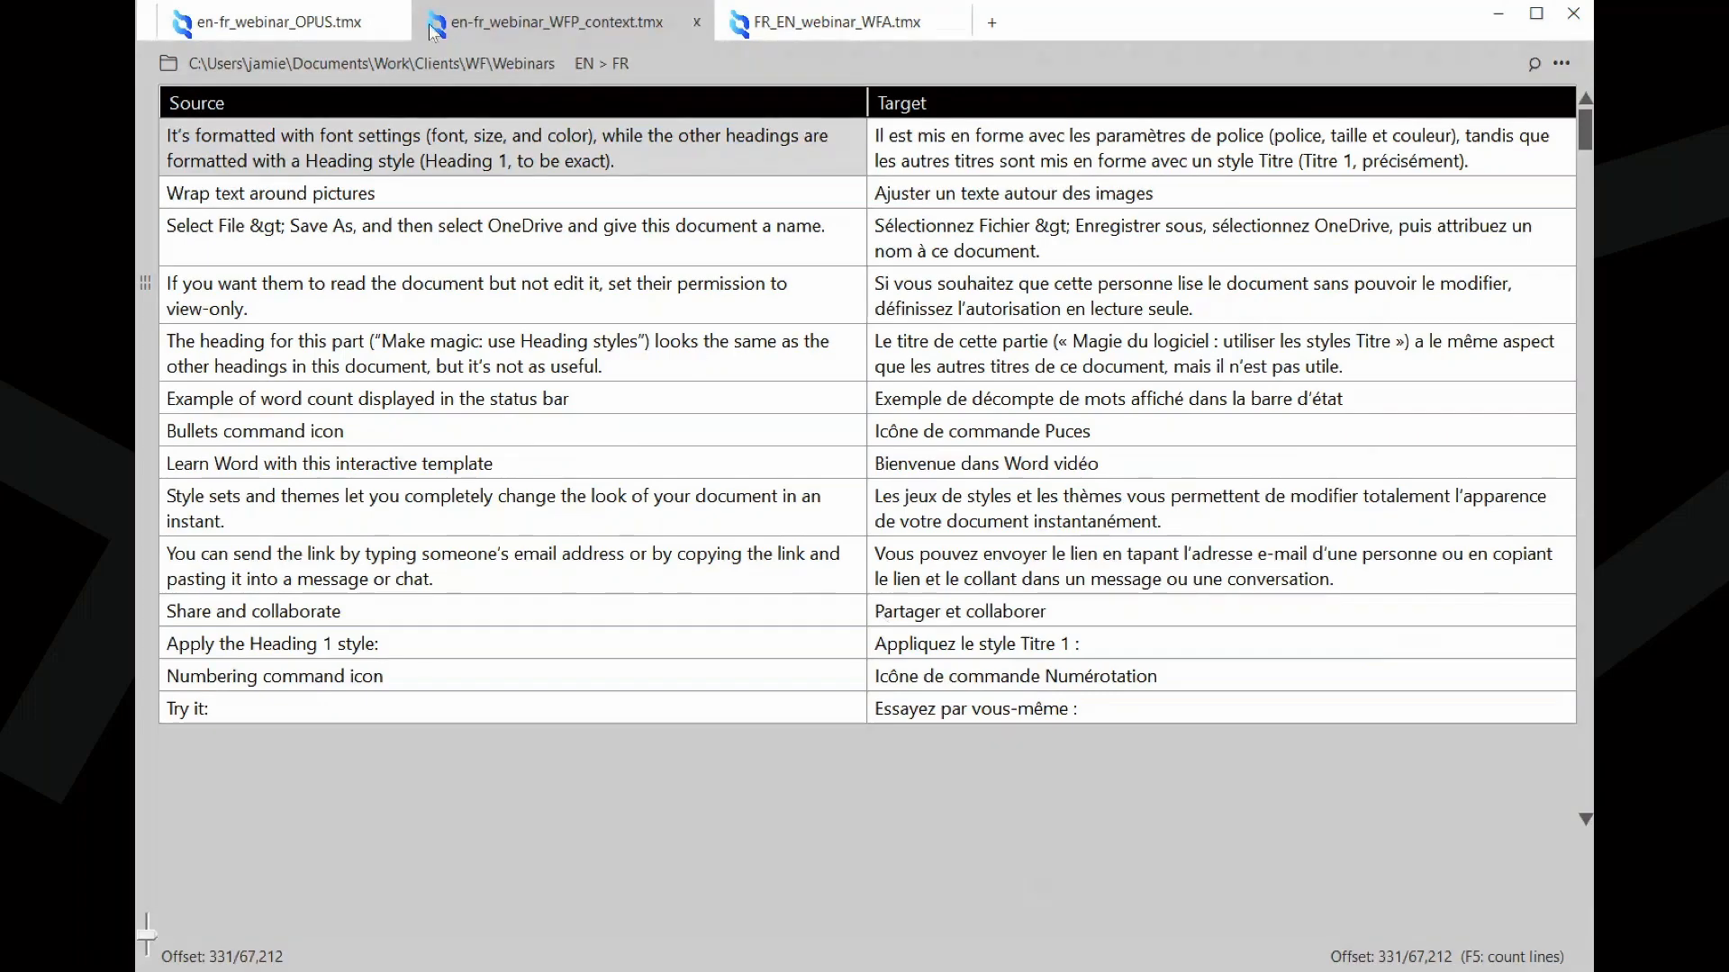
left_click(433, 112)
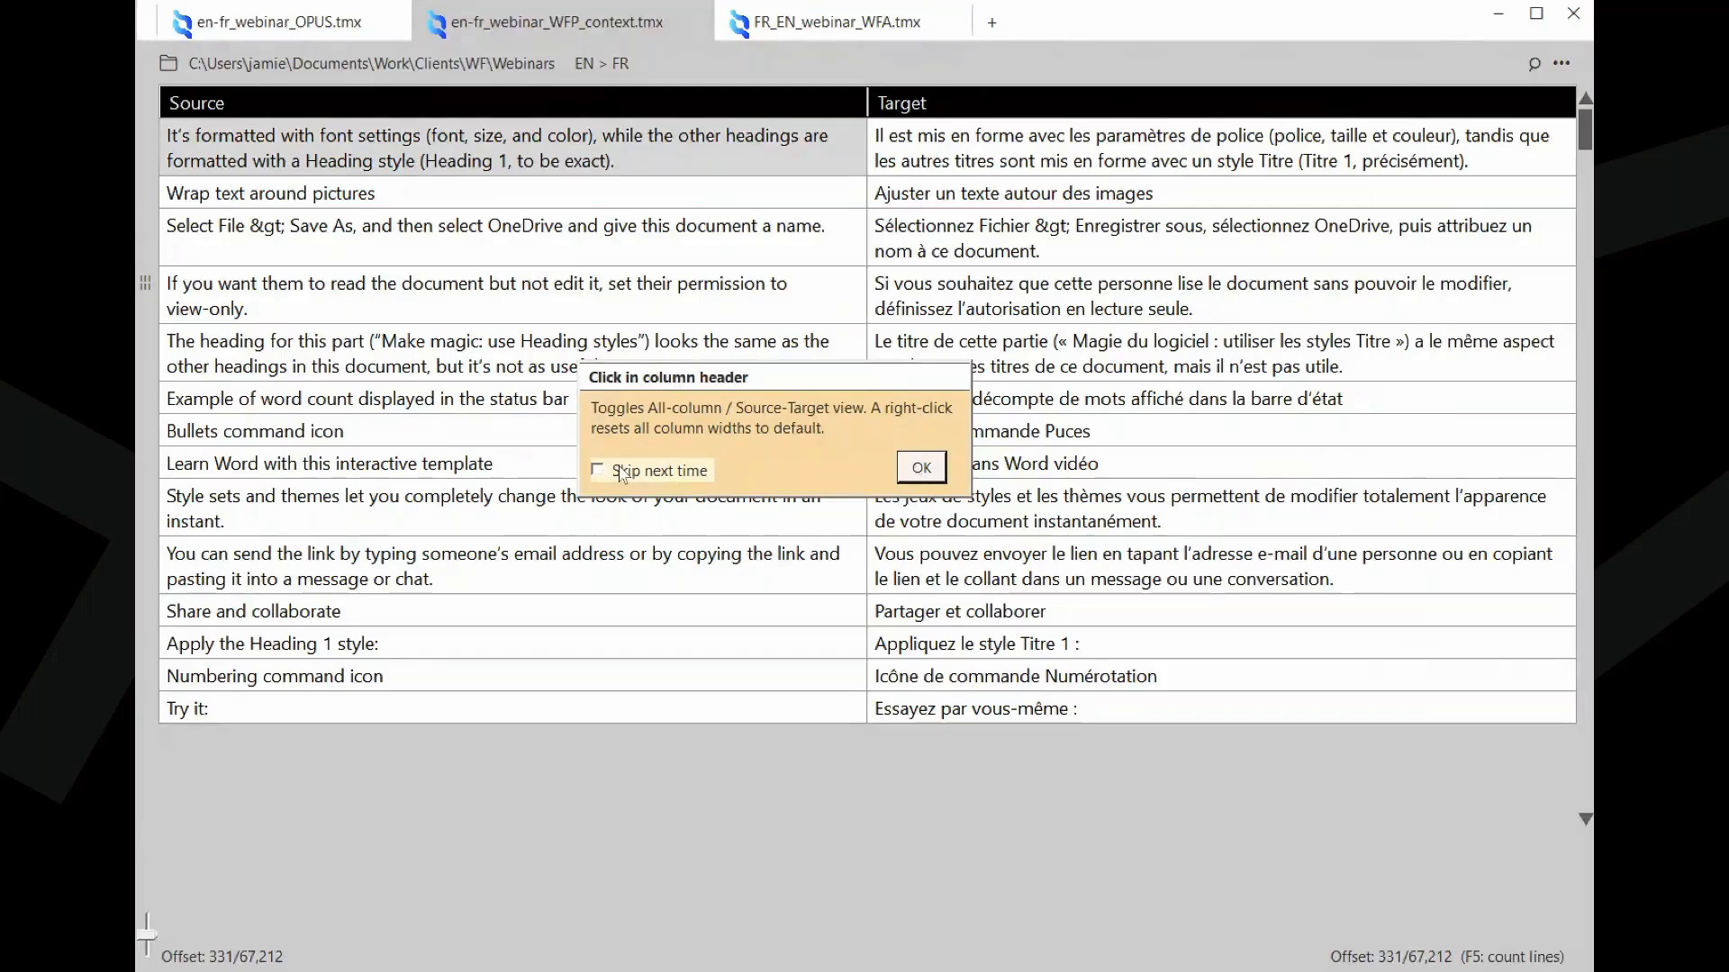
left_click(921, 468)
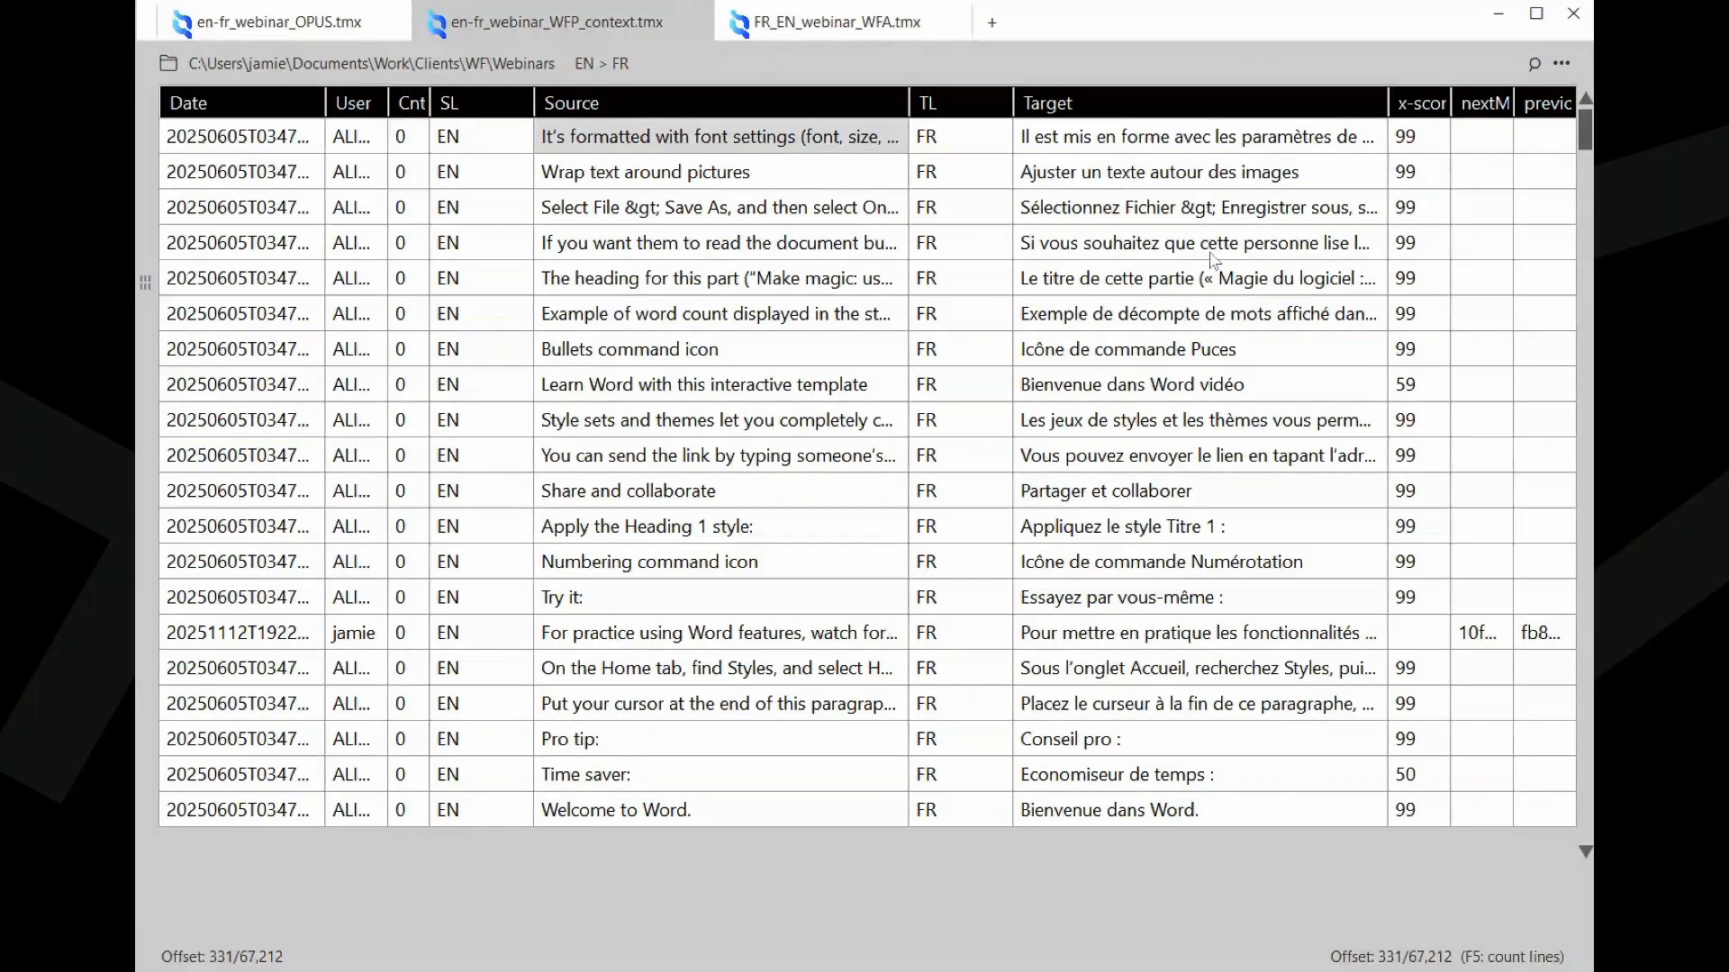
- Search en-fr_webinar_WFP_context.tmx for "Share" and have the text-finding hint skipped next time
left_click(1534, 67)
left_click(1390, 62)
type("Share")
key("Return")
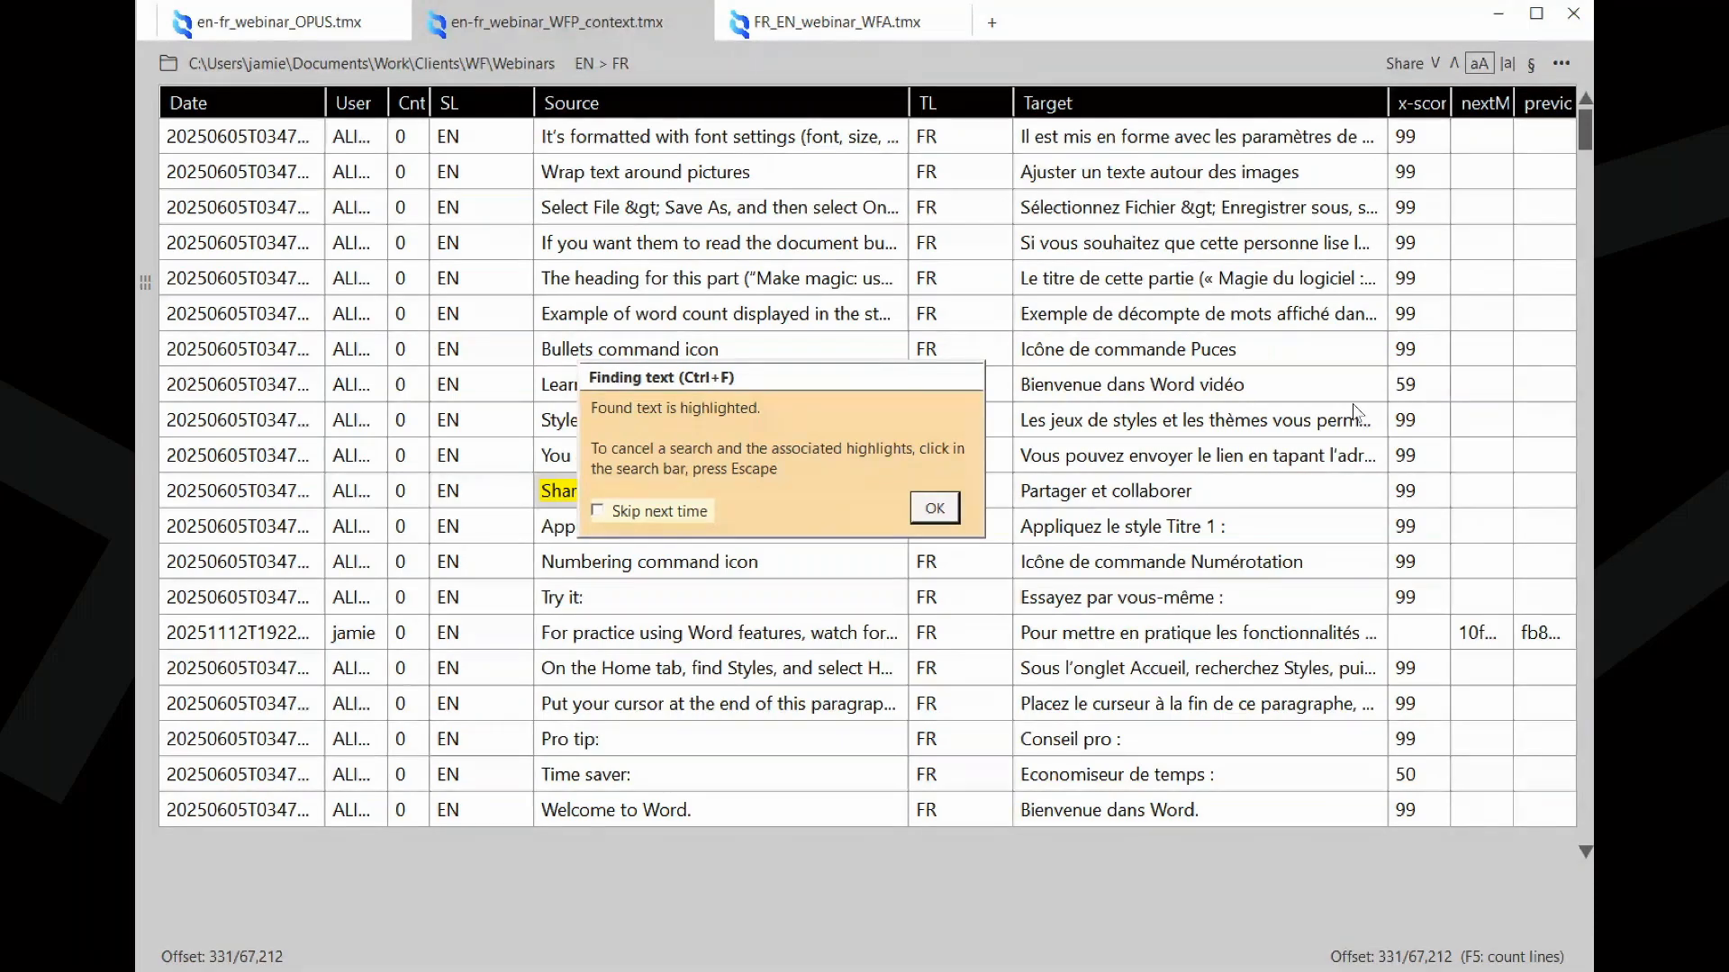
left_click(598, 511)
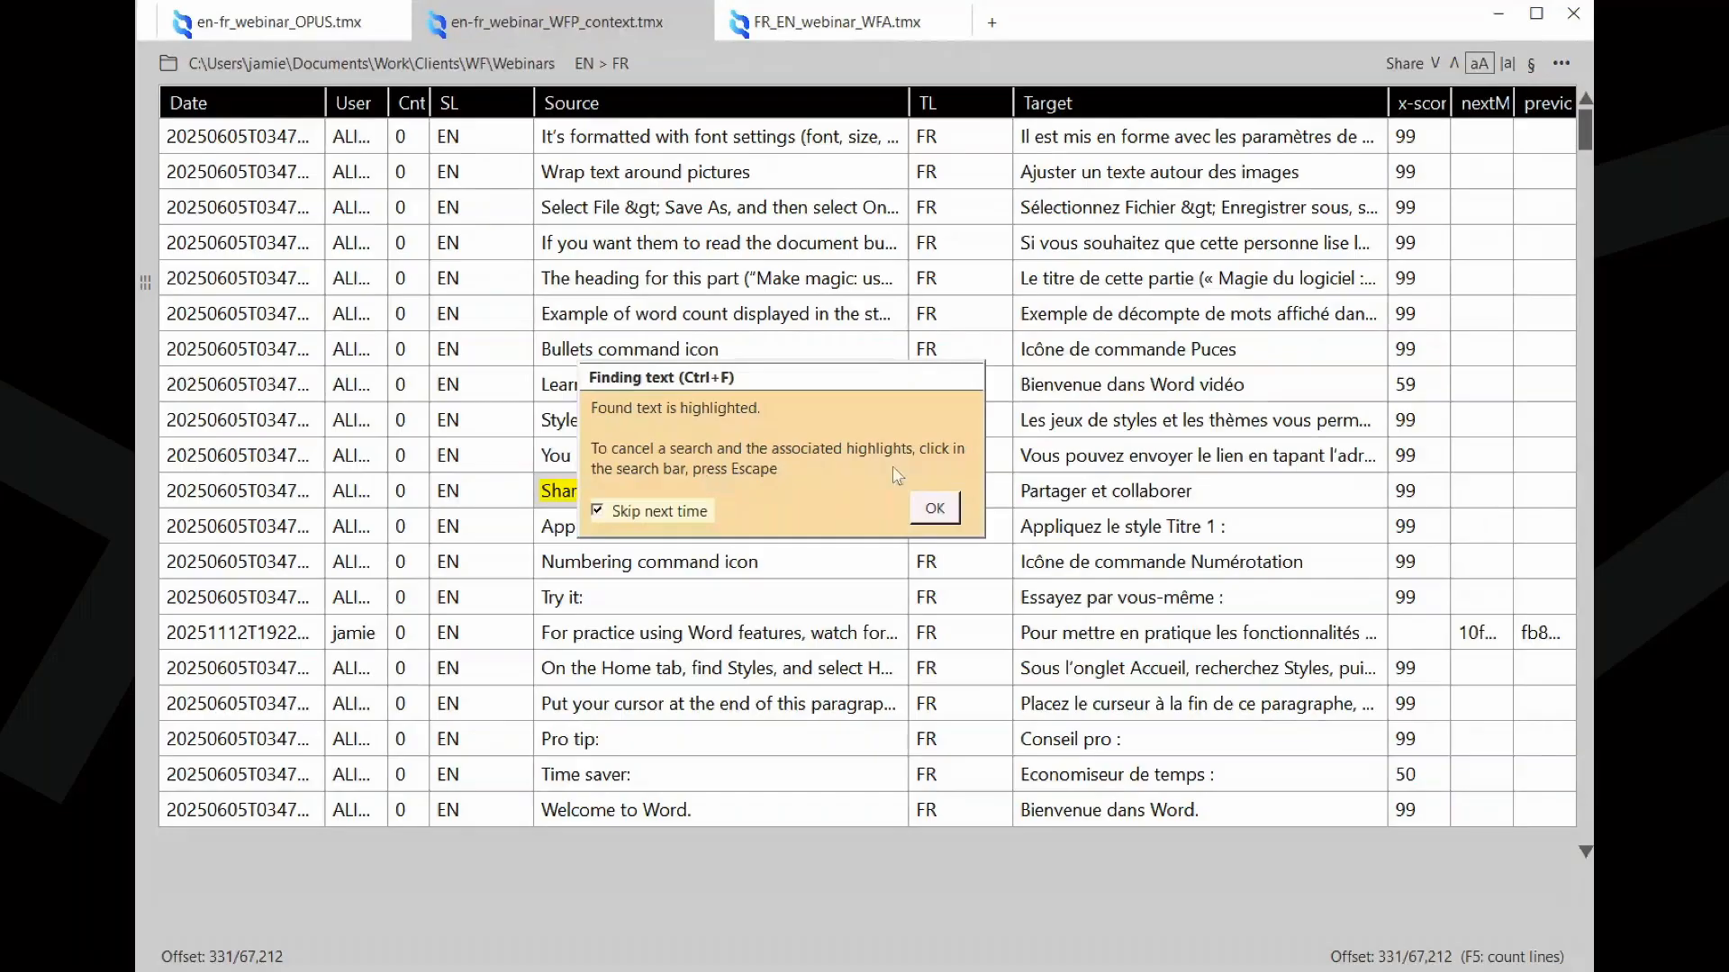
left_click(936, 509)
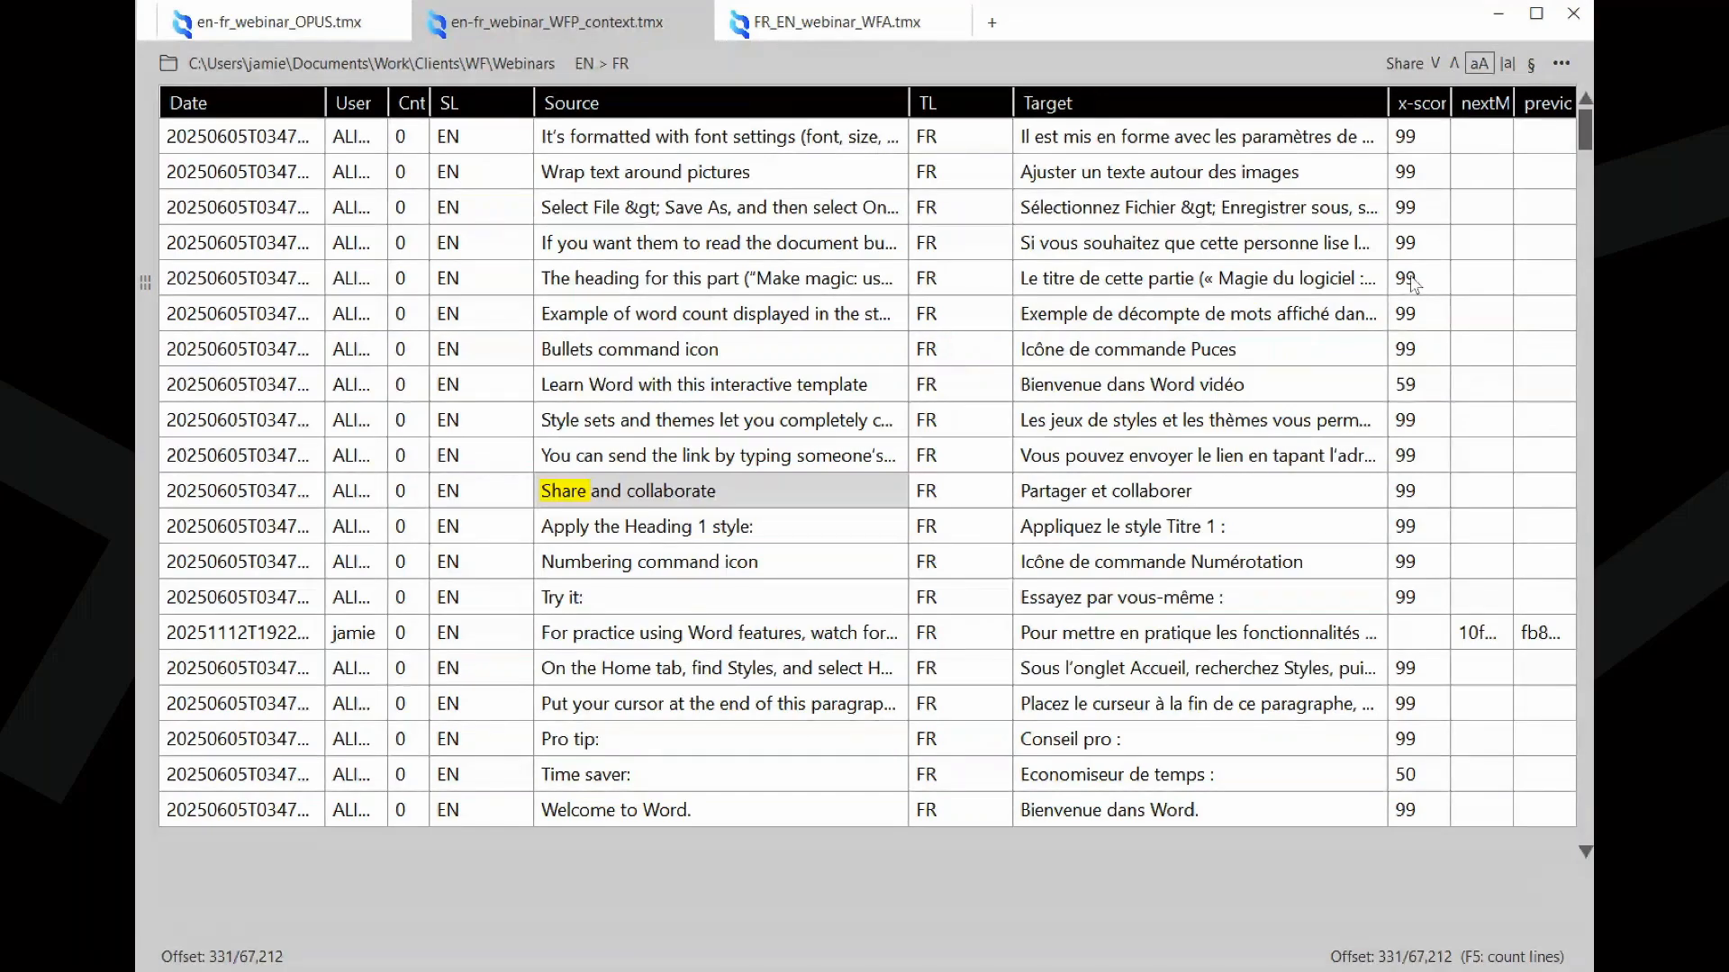
- Try the Dark and Mendoza themes in the view settings and return the theme to Light
left_click(1561, 65)
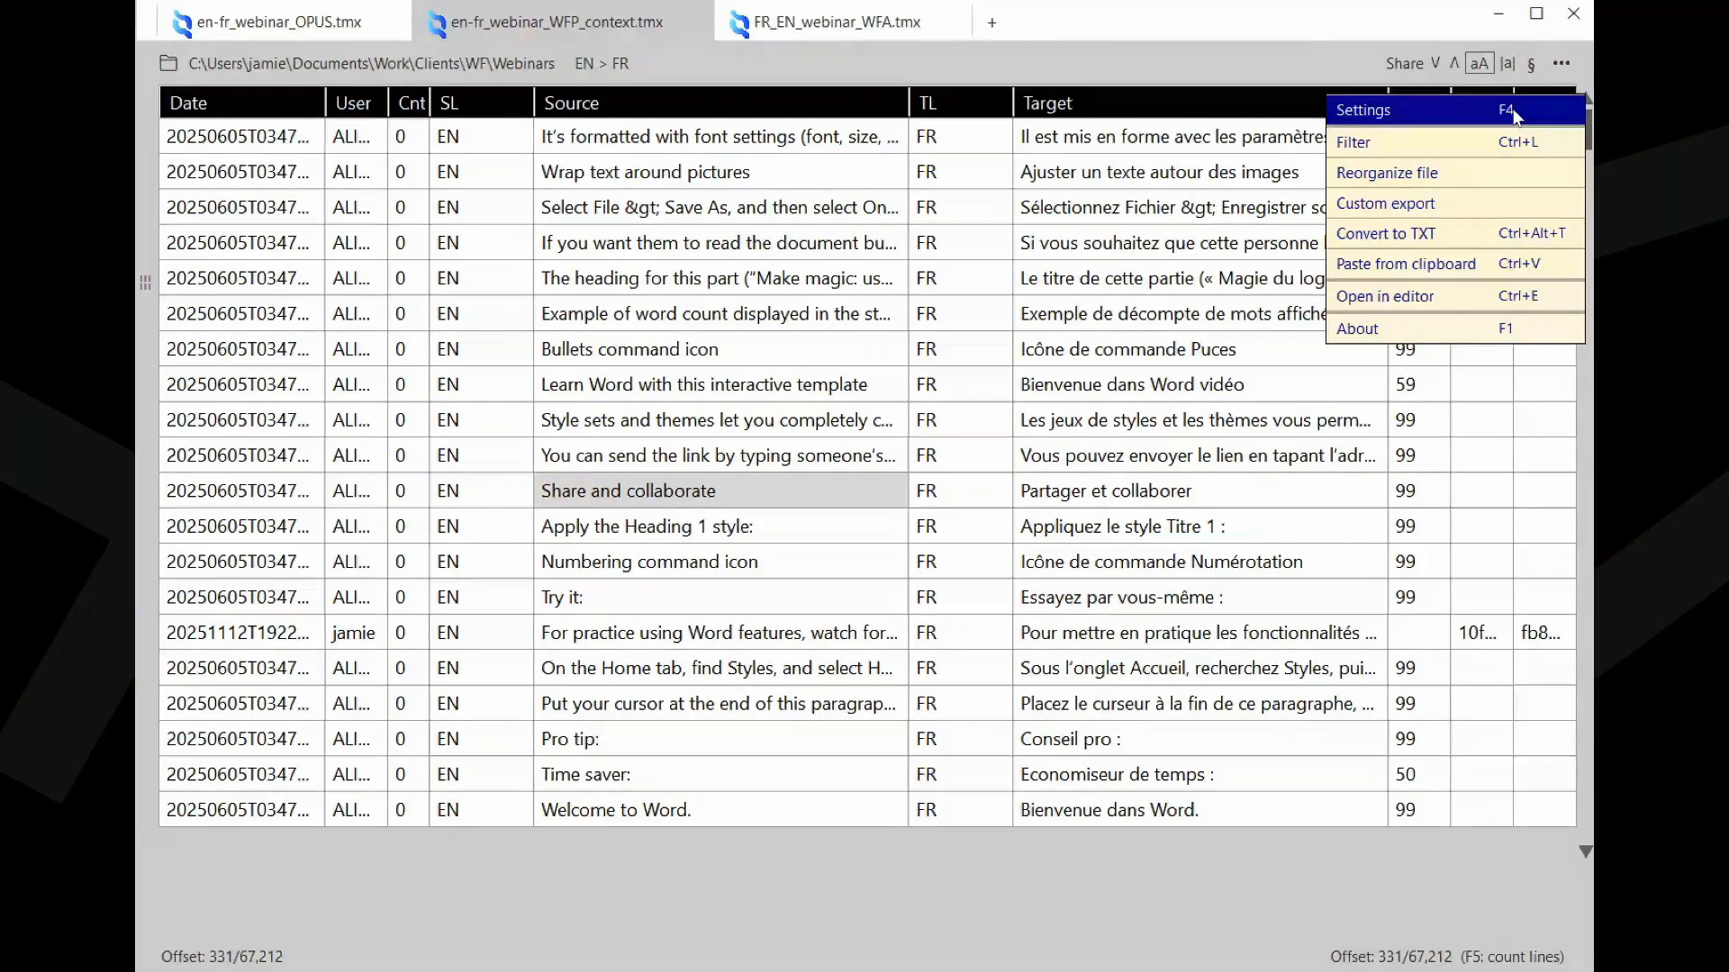
left_click(1430, 110)
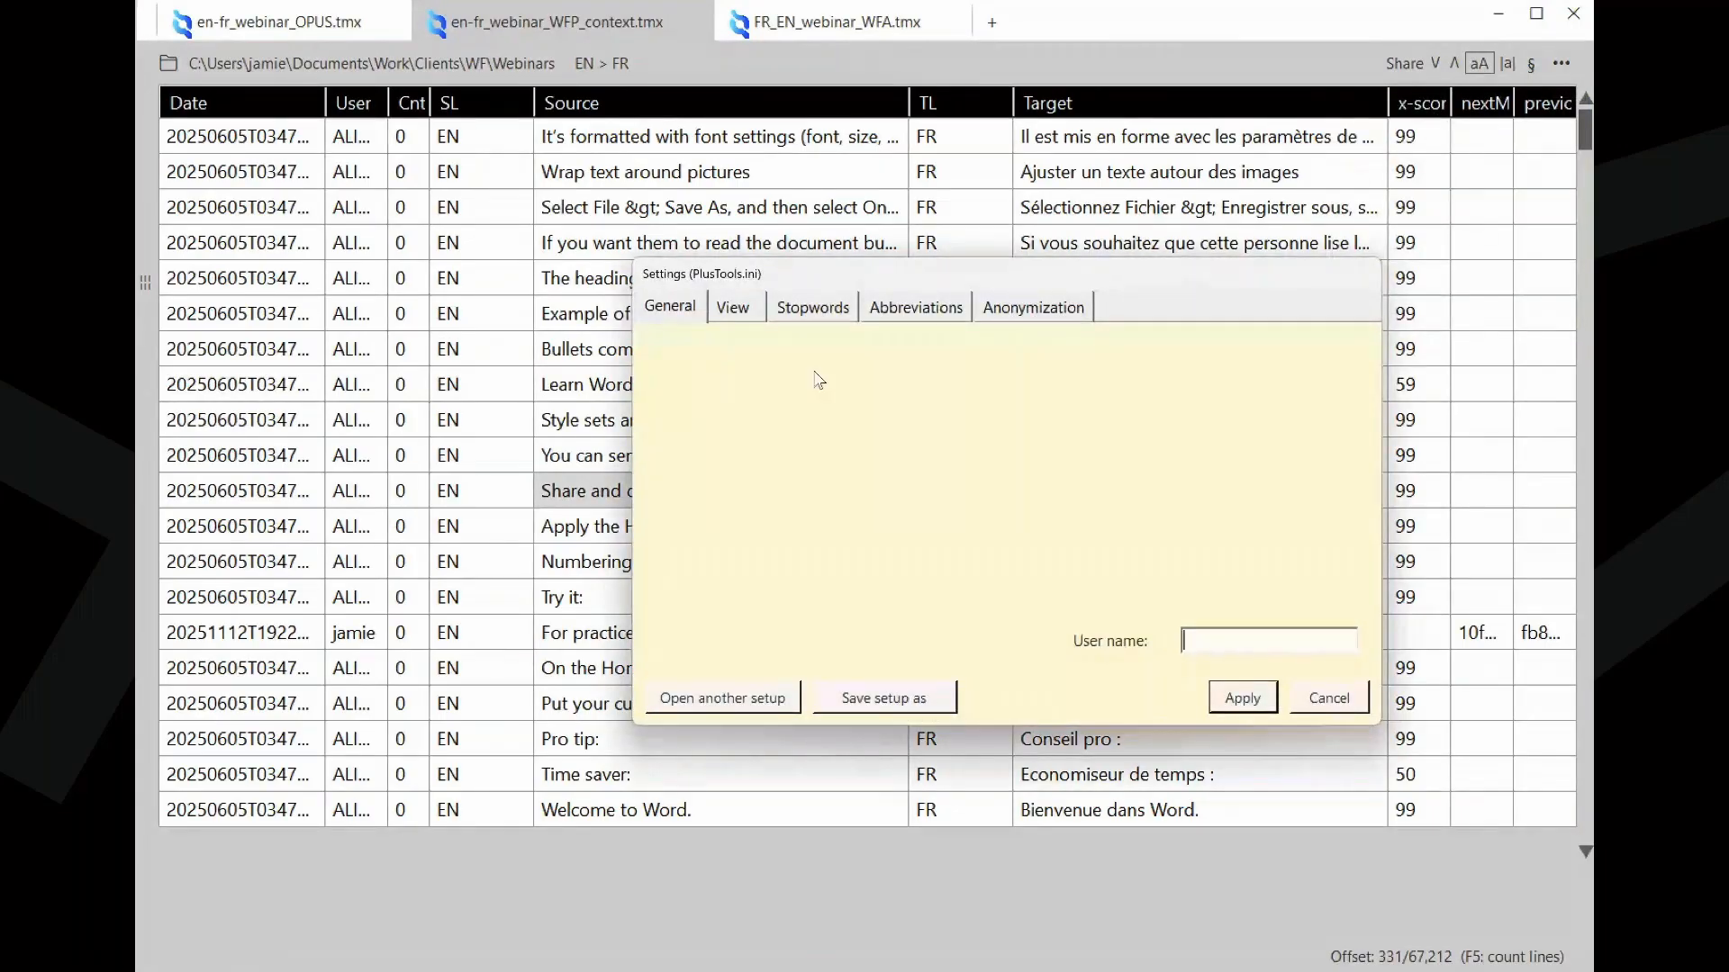
left_click(734, 308)
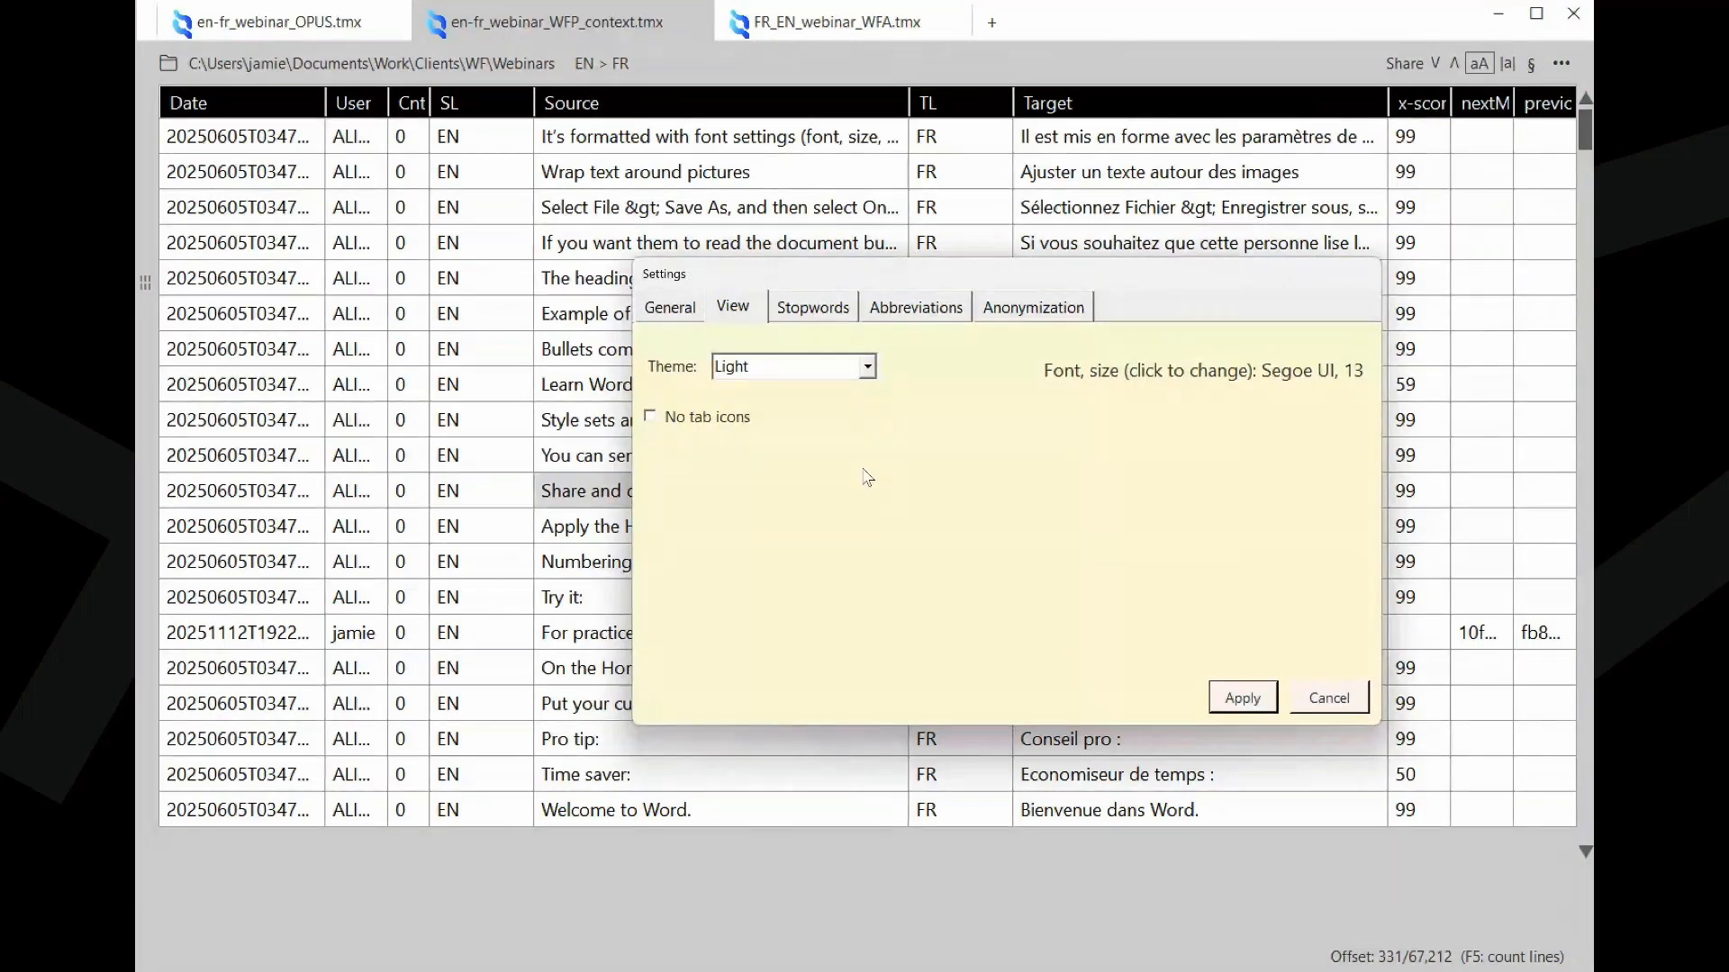
left_click(867, 366)
left_click(843, 416)
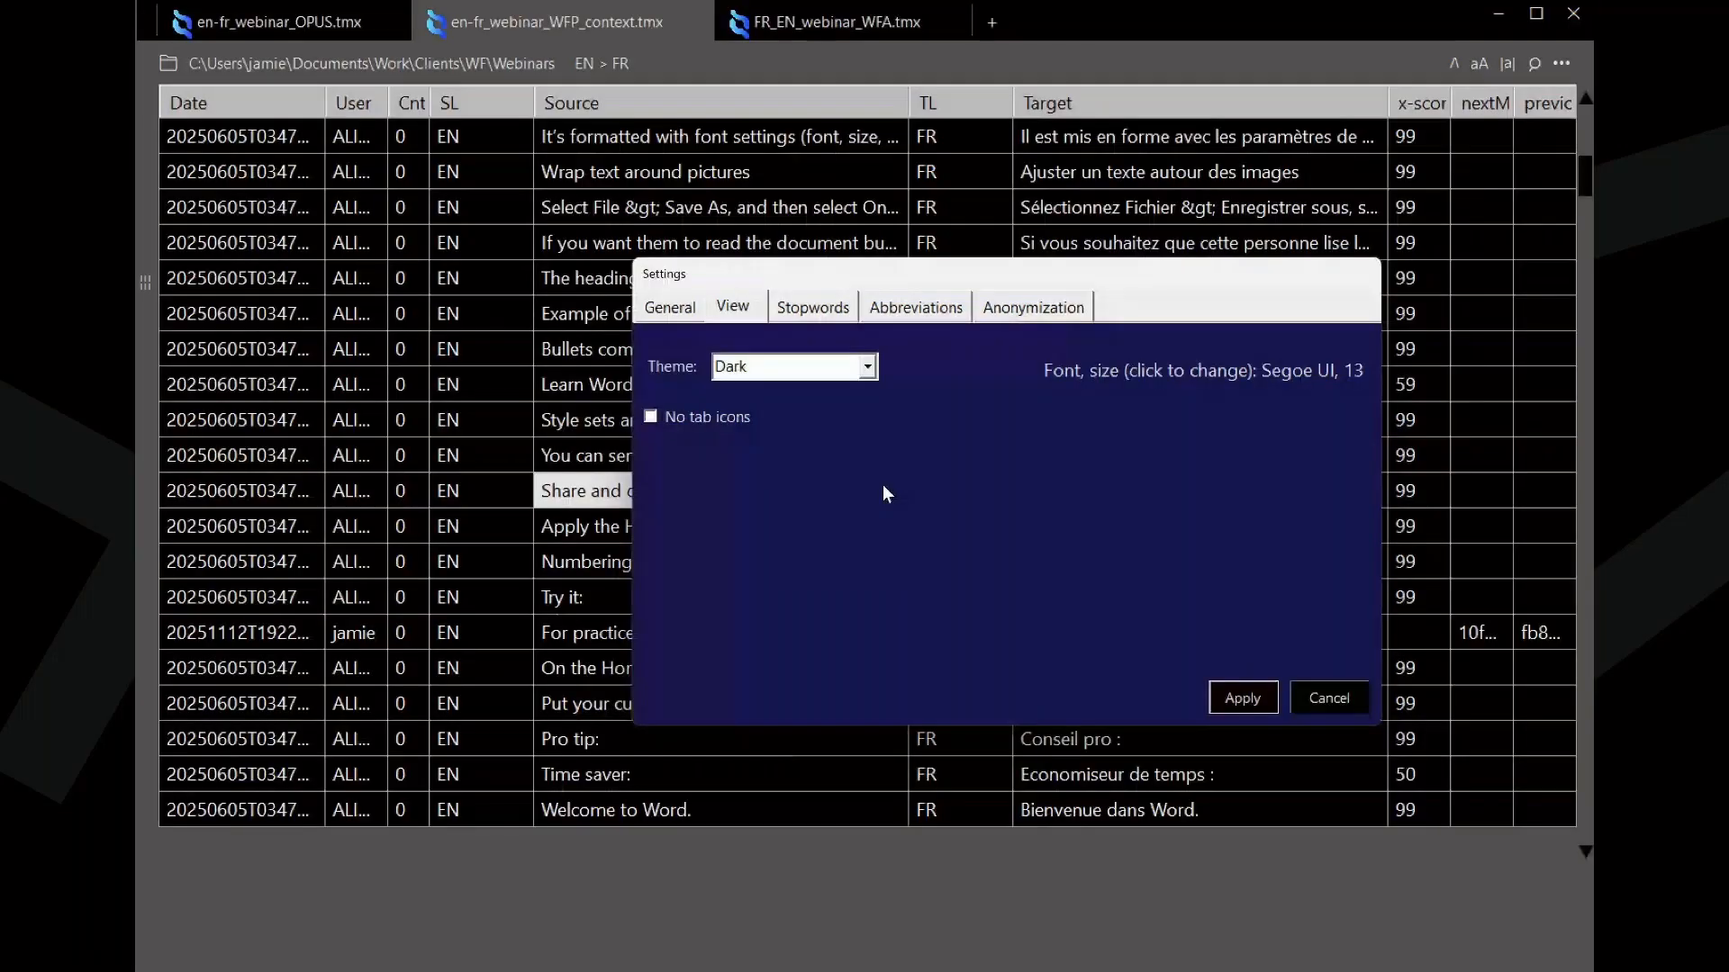
left_click_drag(1109, 290, 1023, 287)
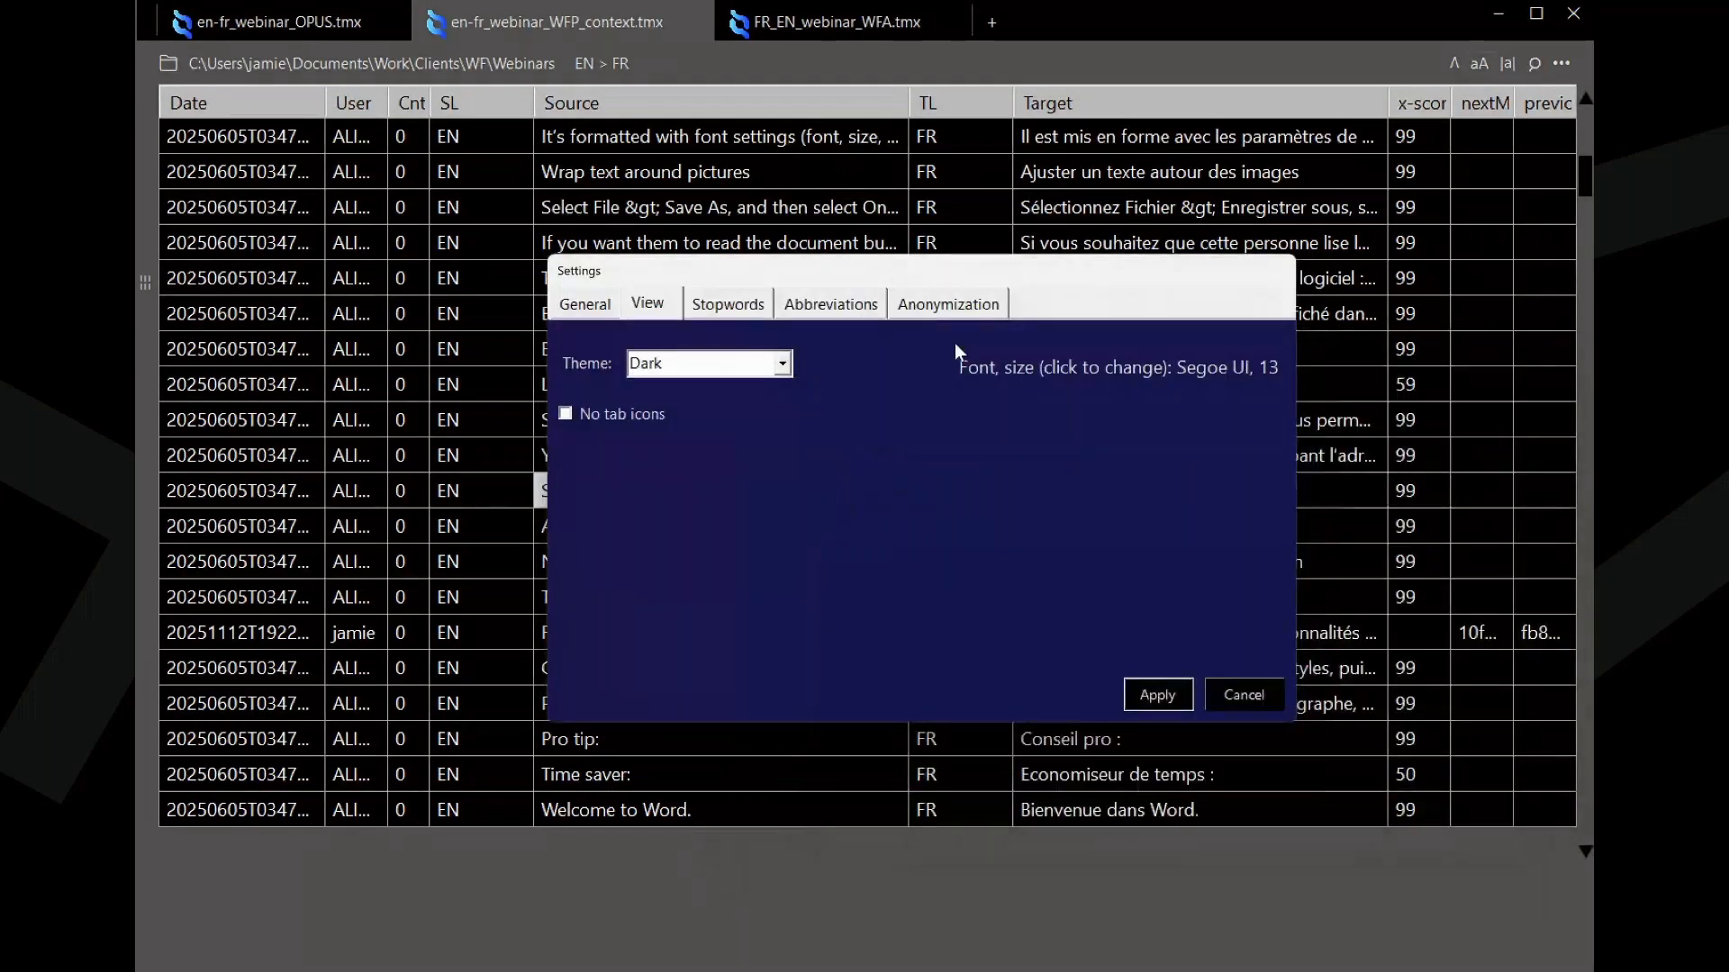
left_click(783, 367)
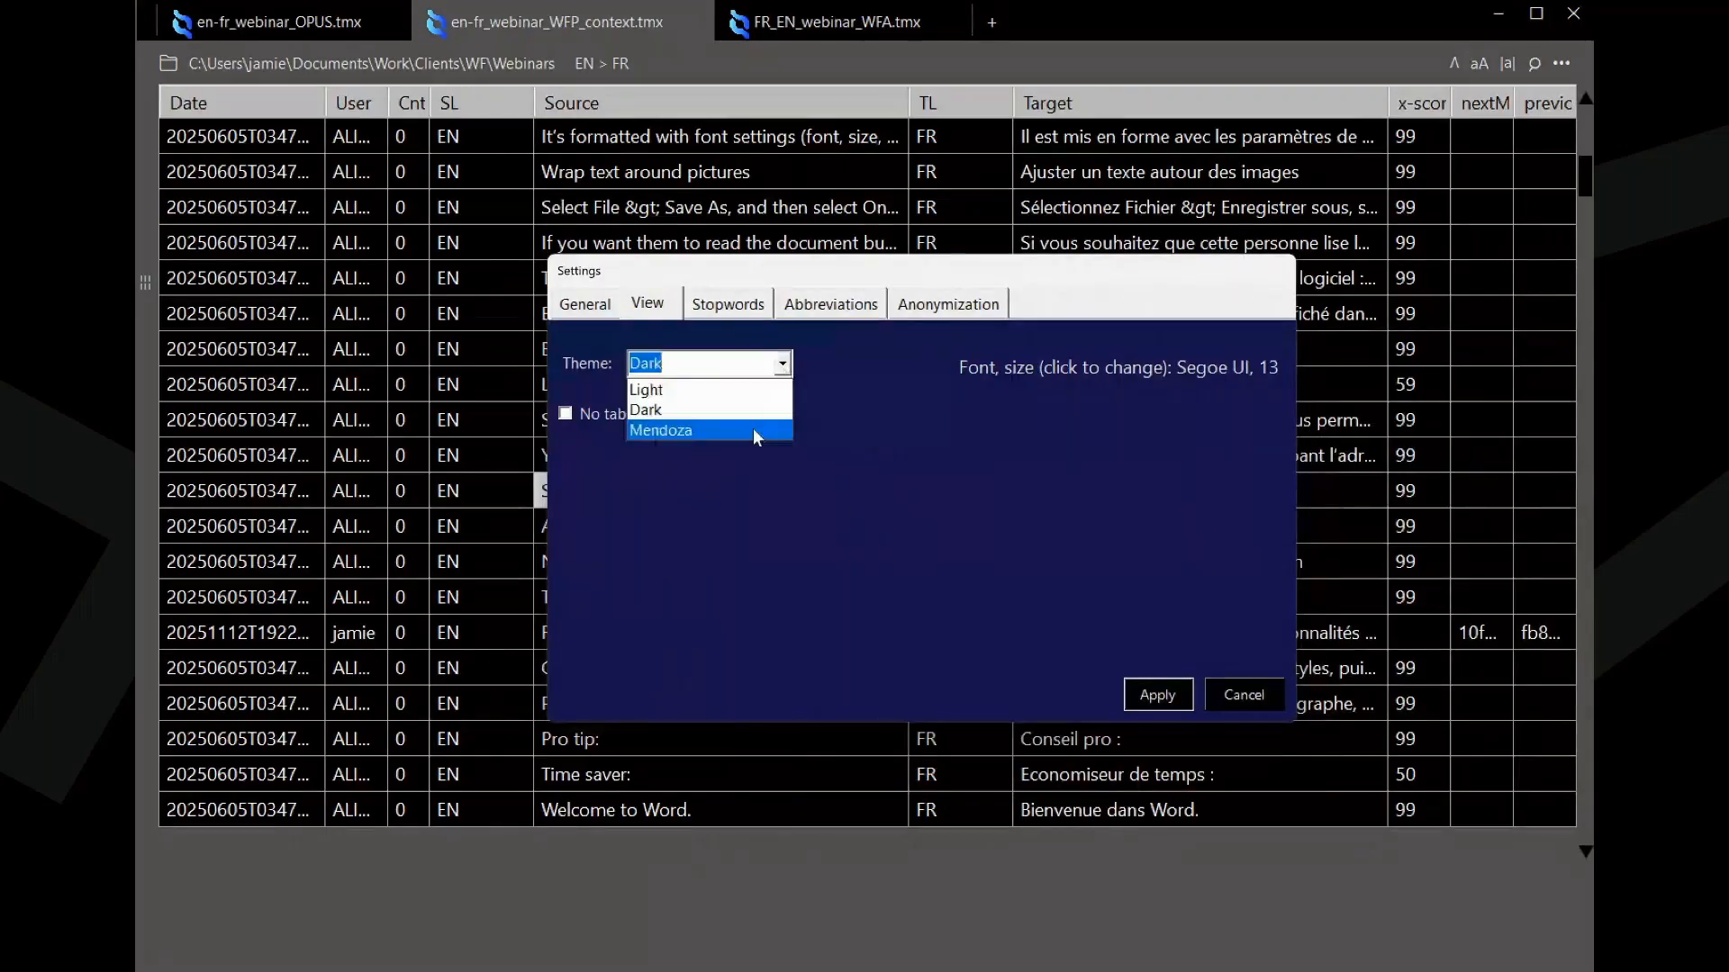
left_click(753, 429)
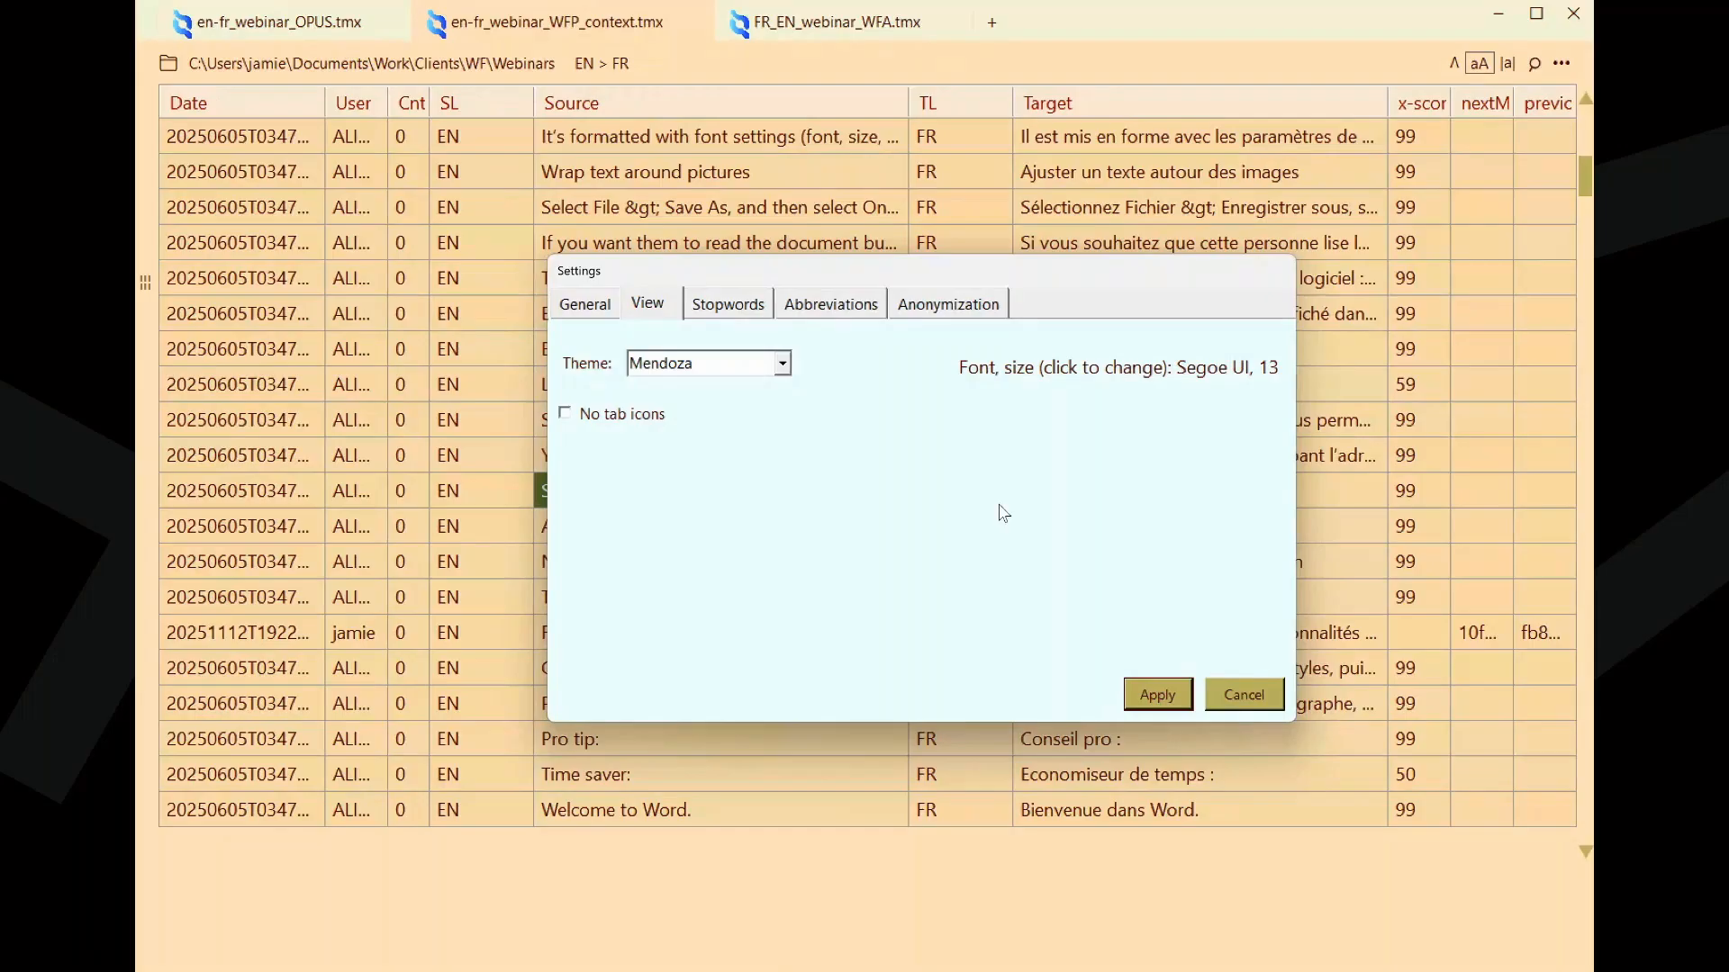
left_click(782, 364)
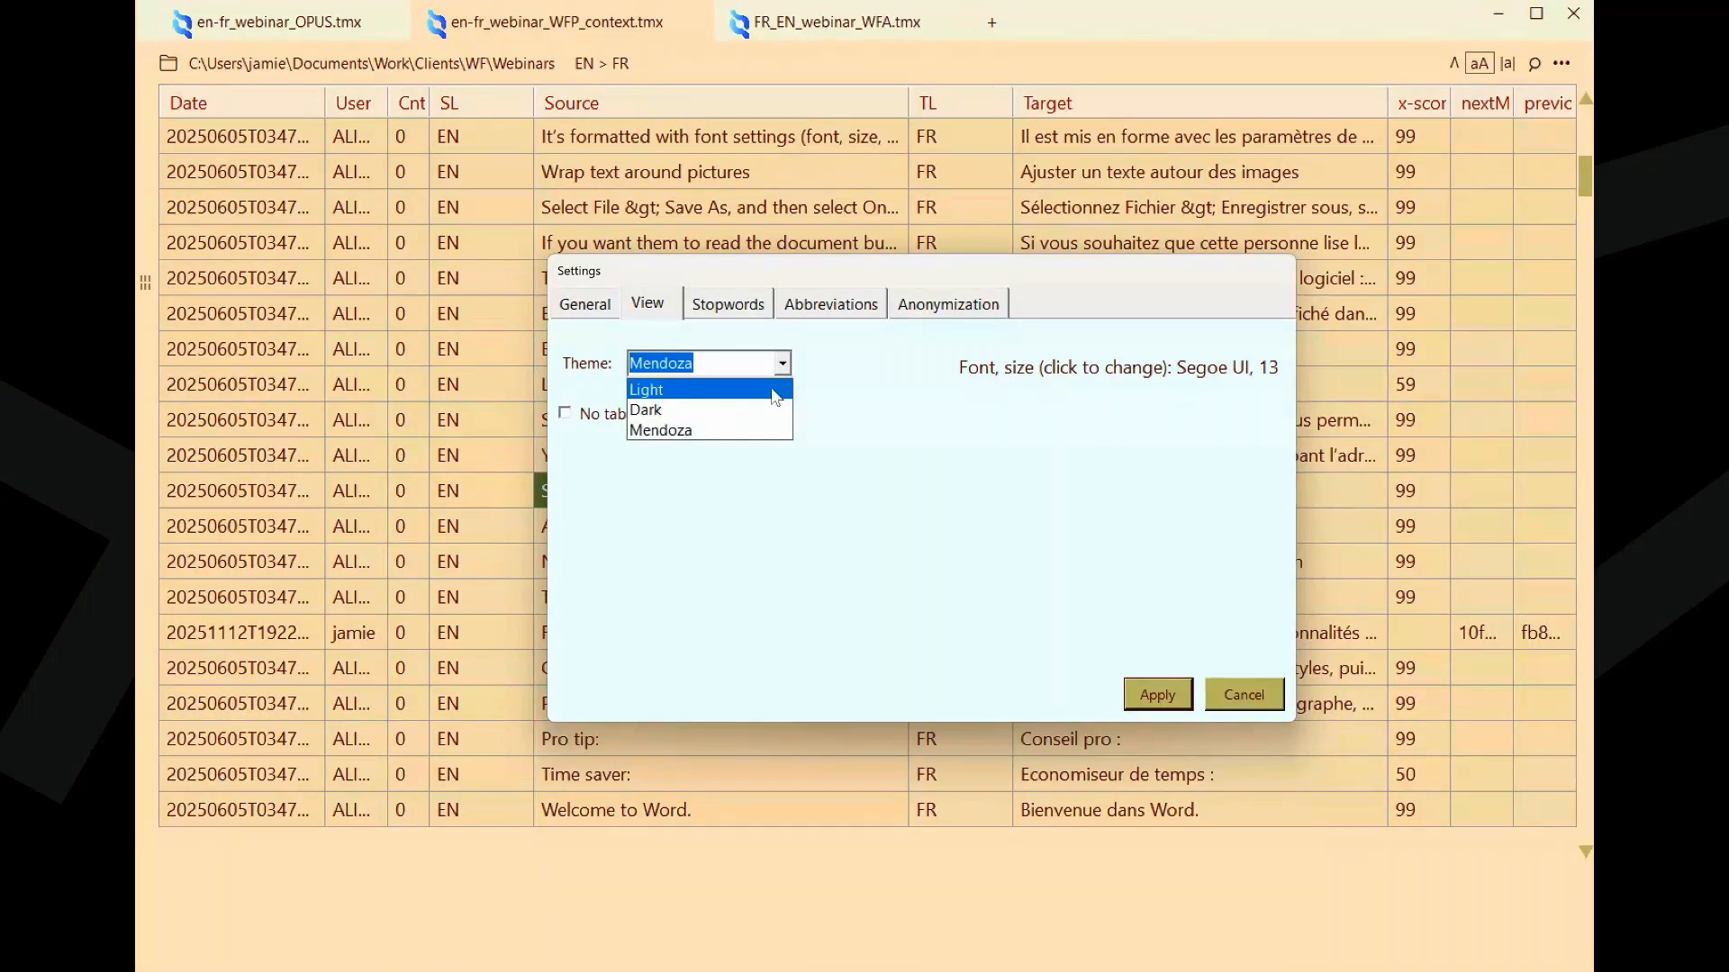
left_click(776, 397)
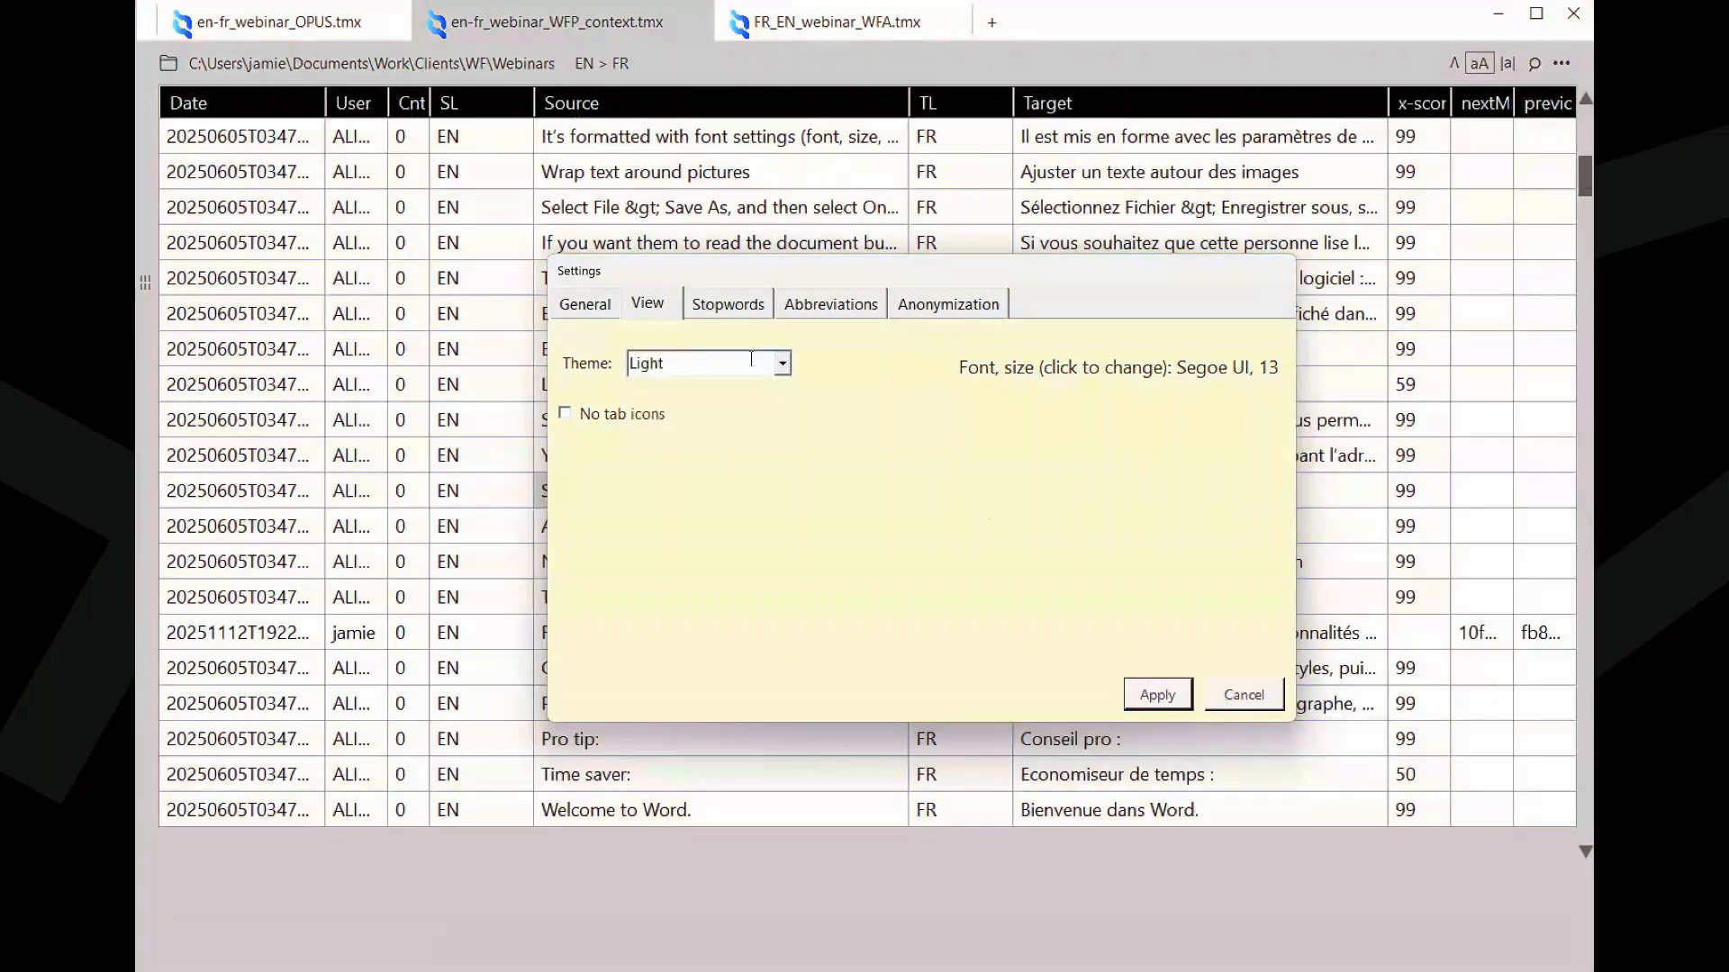
- Set the user name in the general settings to WF-GUY and apply the settings
left_click(595, 309)
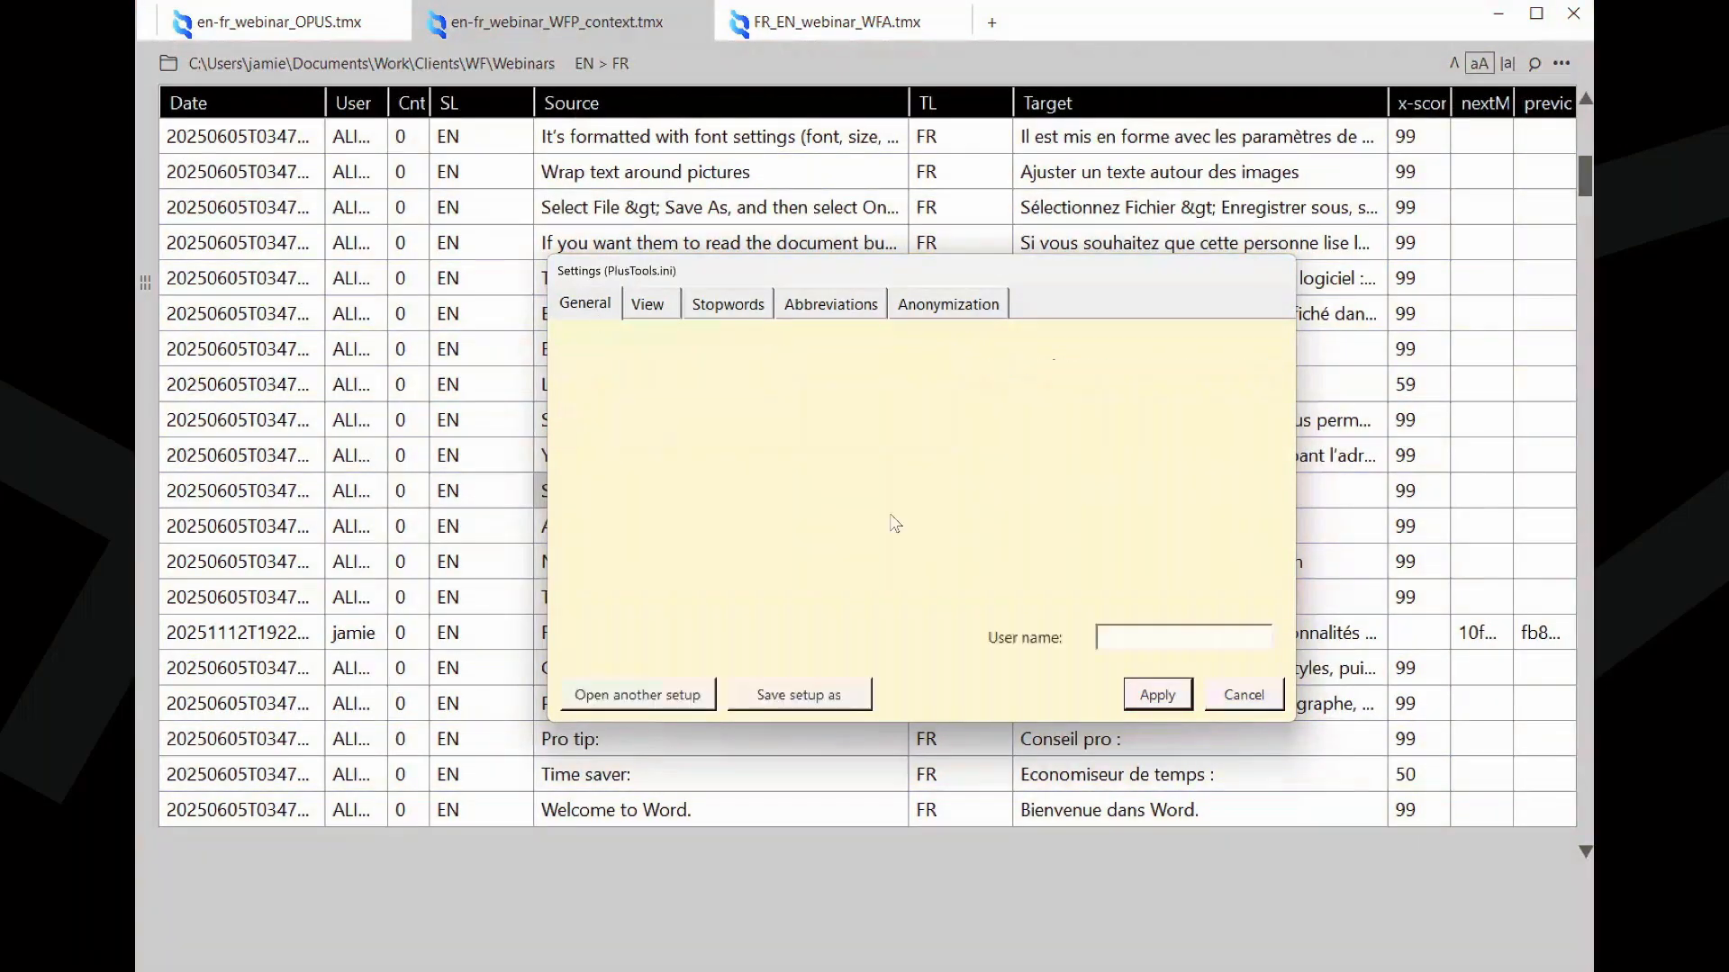
left_click(1126, 637)
type("WF-GUY")
left_click(1153, 695)
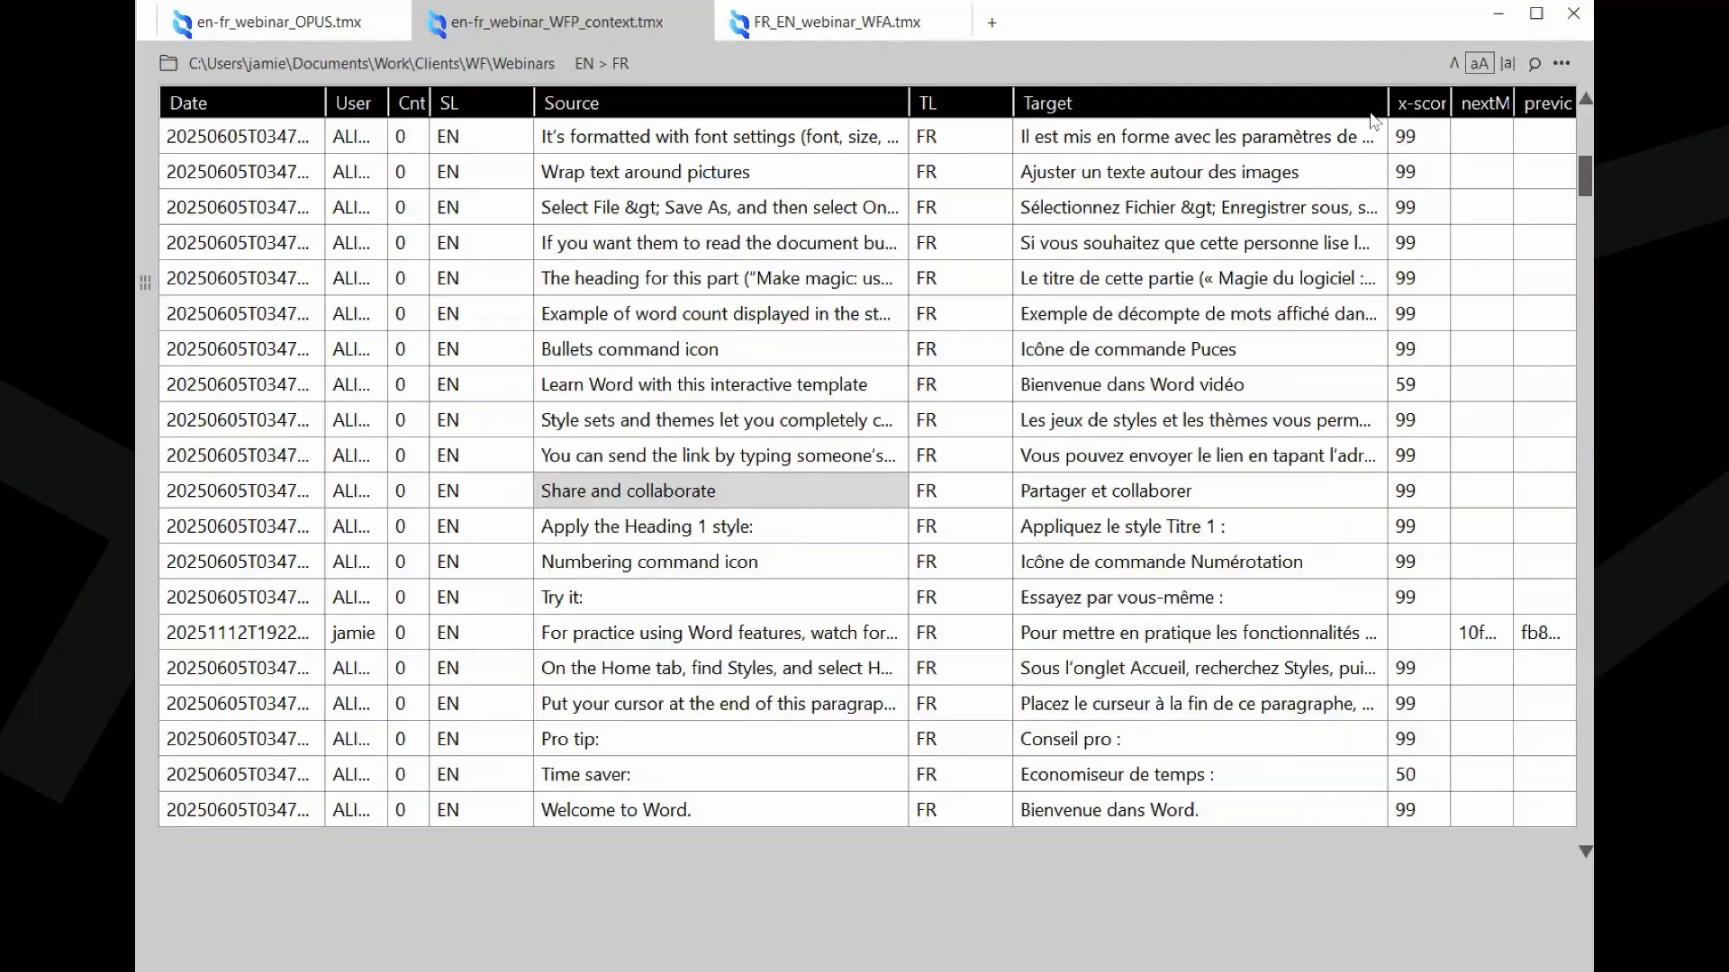
left_click(1563, 63)
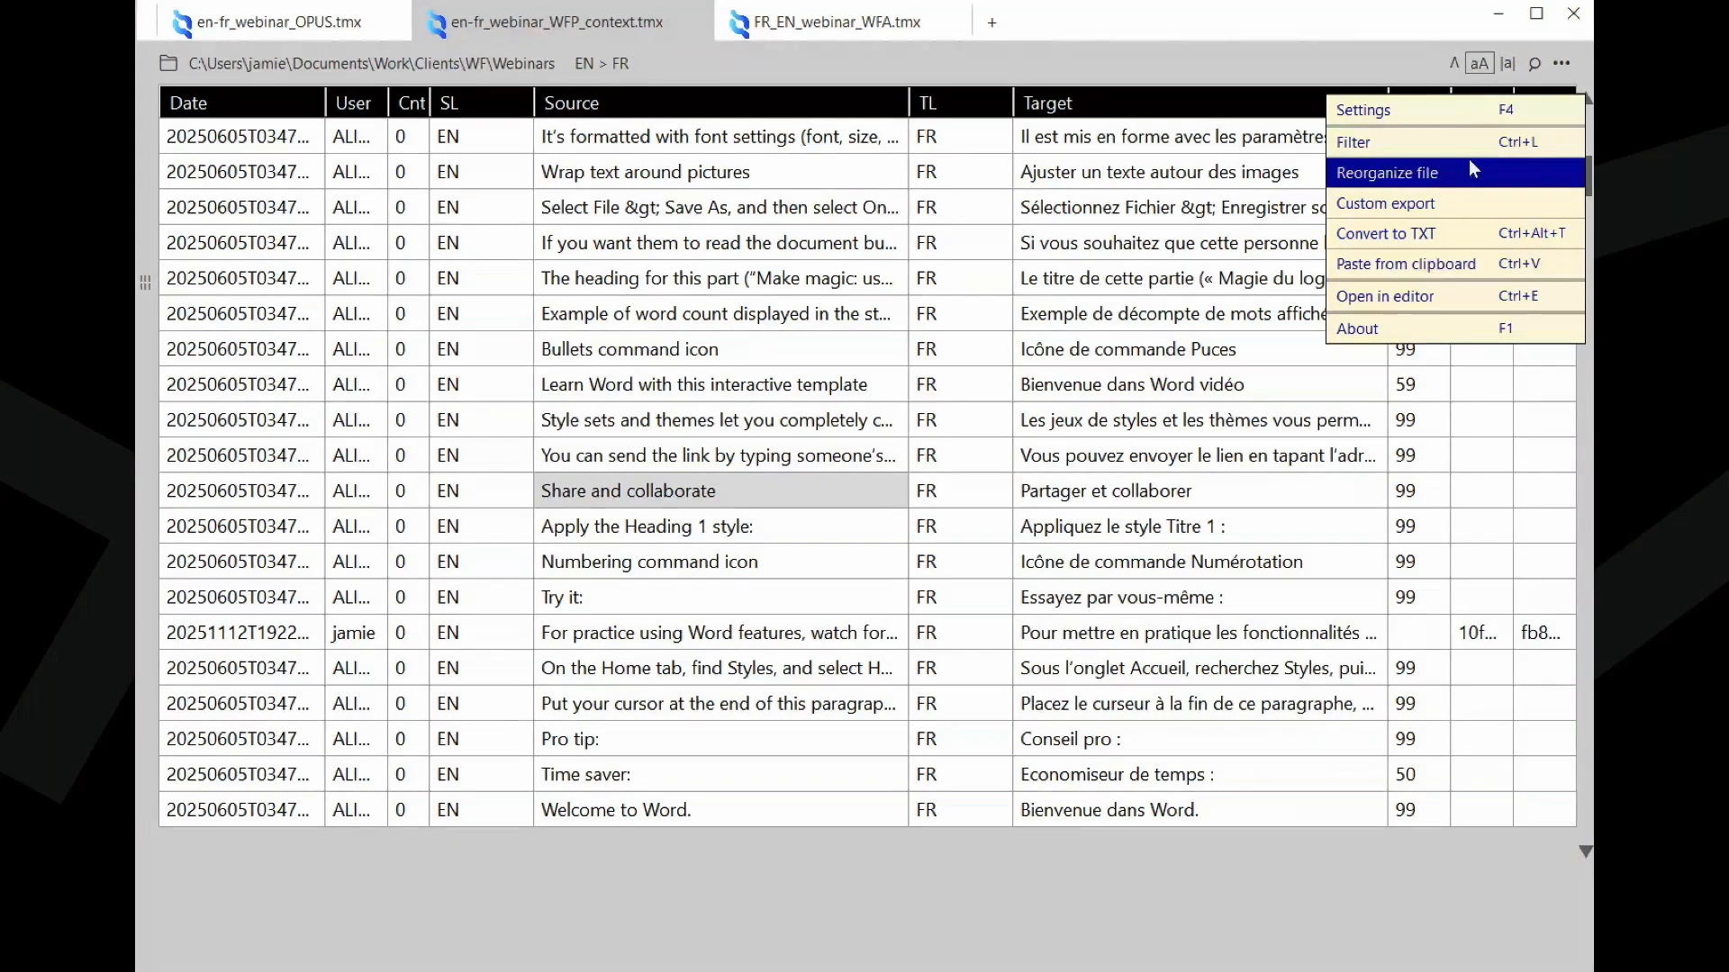
left_click(1140, 856)
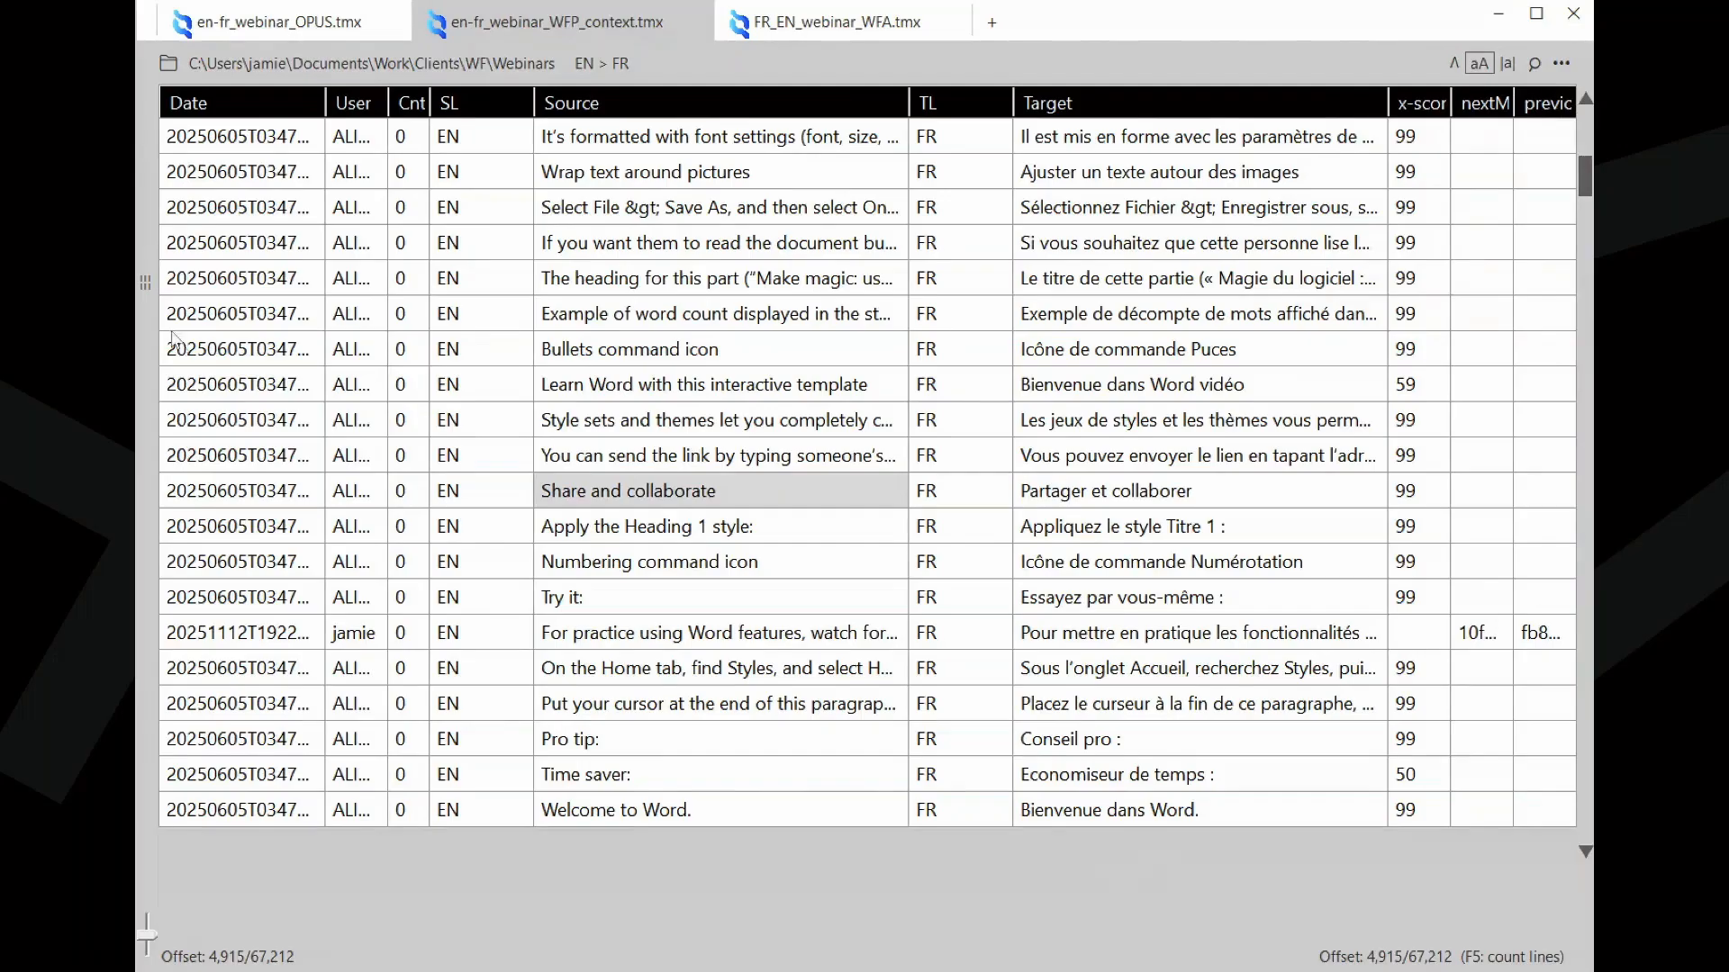
- Set the display font size of the translation memory grid to large and dismiss the font-size hint
left_click(144, 284)
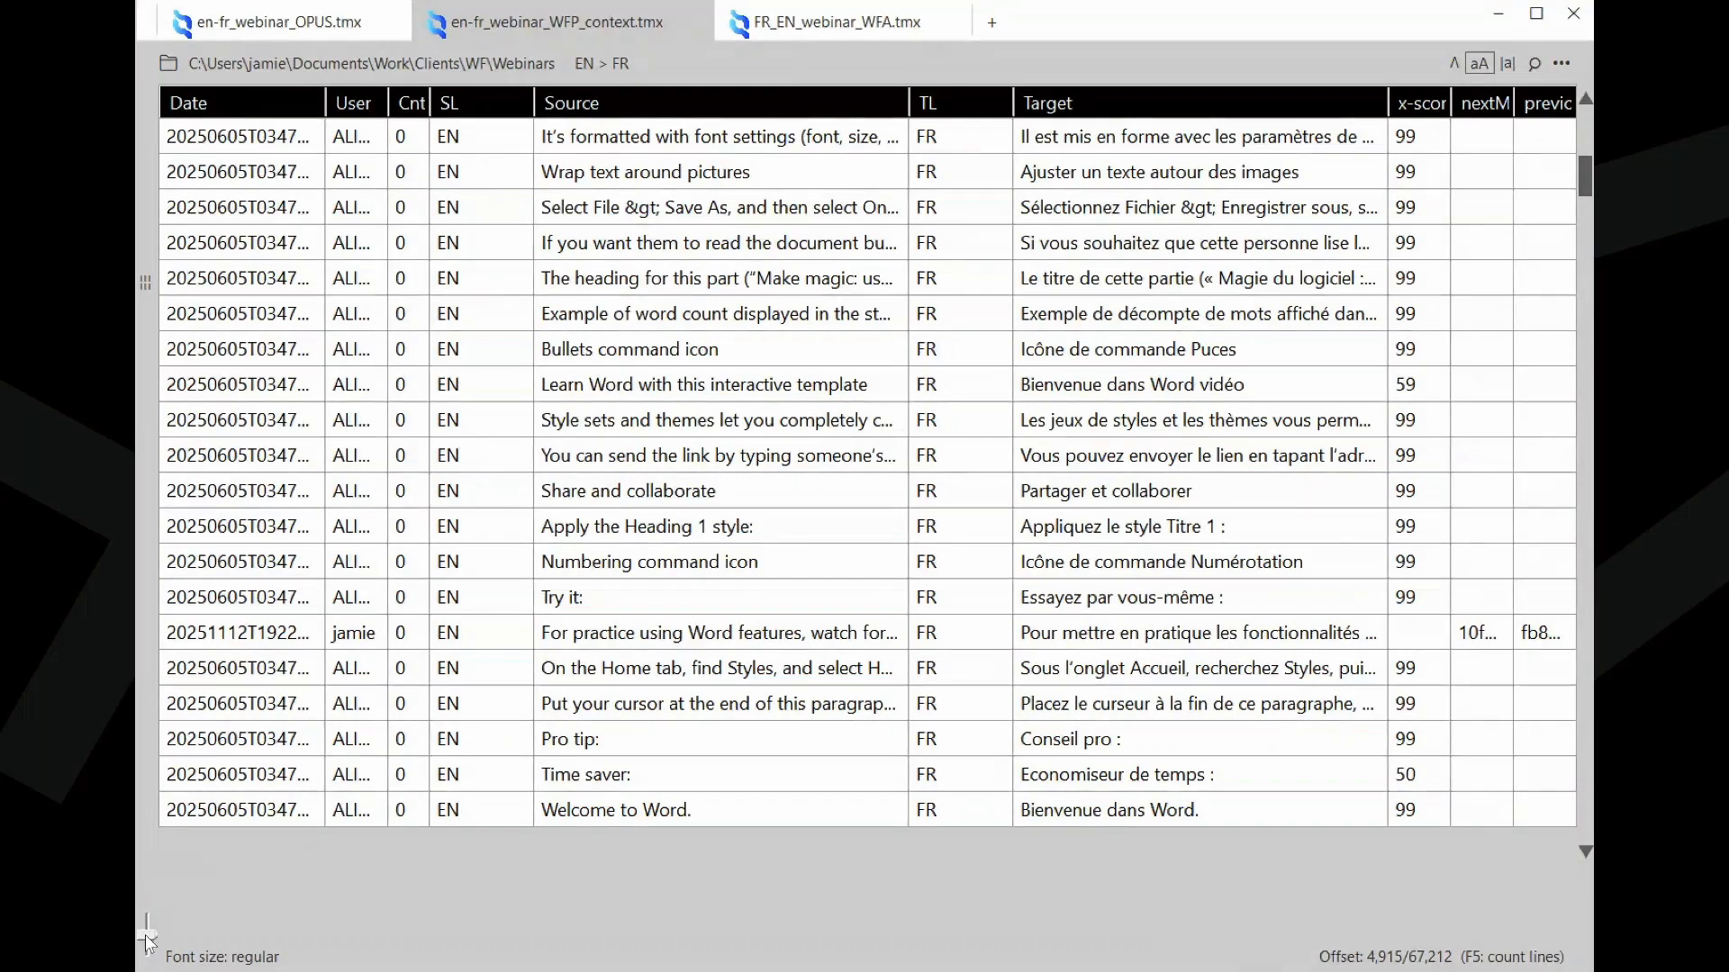
left_click_drag(148, 941, 146, 923)
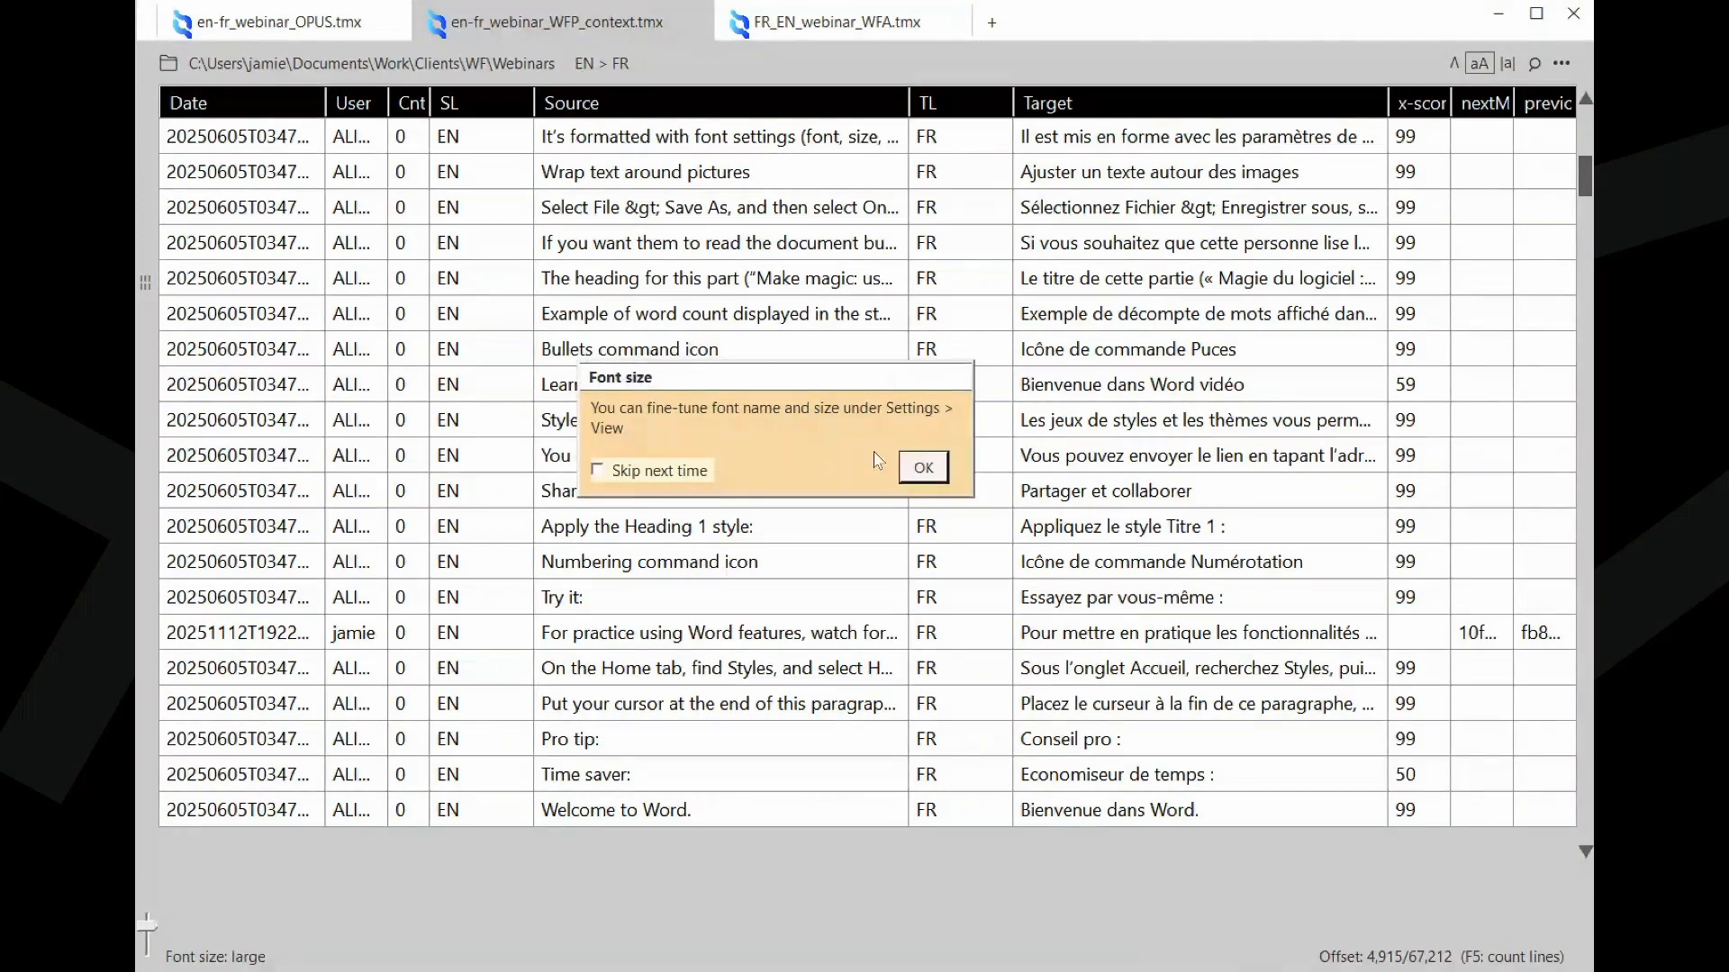
left_click(923, 467)
- Minimize the Webinars folder window and switch back to Wordfast +Tools
left_click(1025, 518)
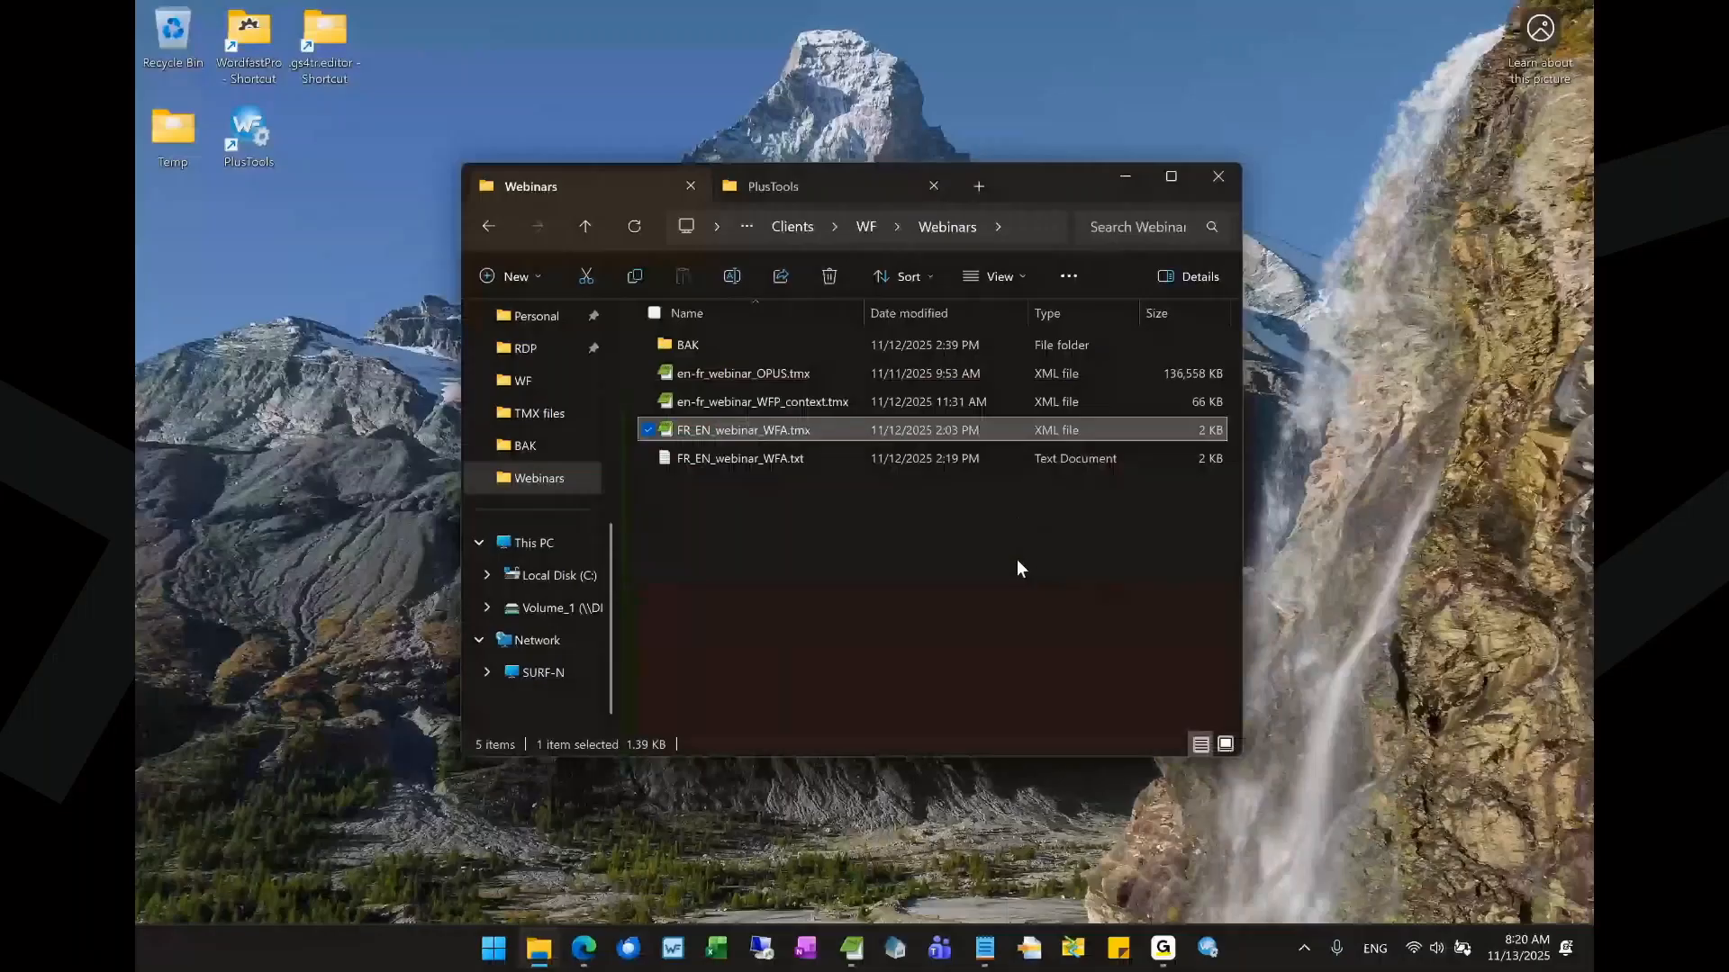
left_click(1128, 180)
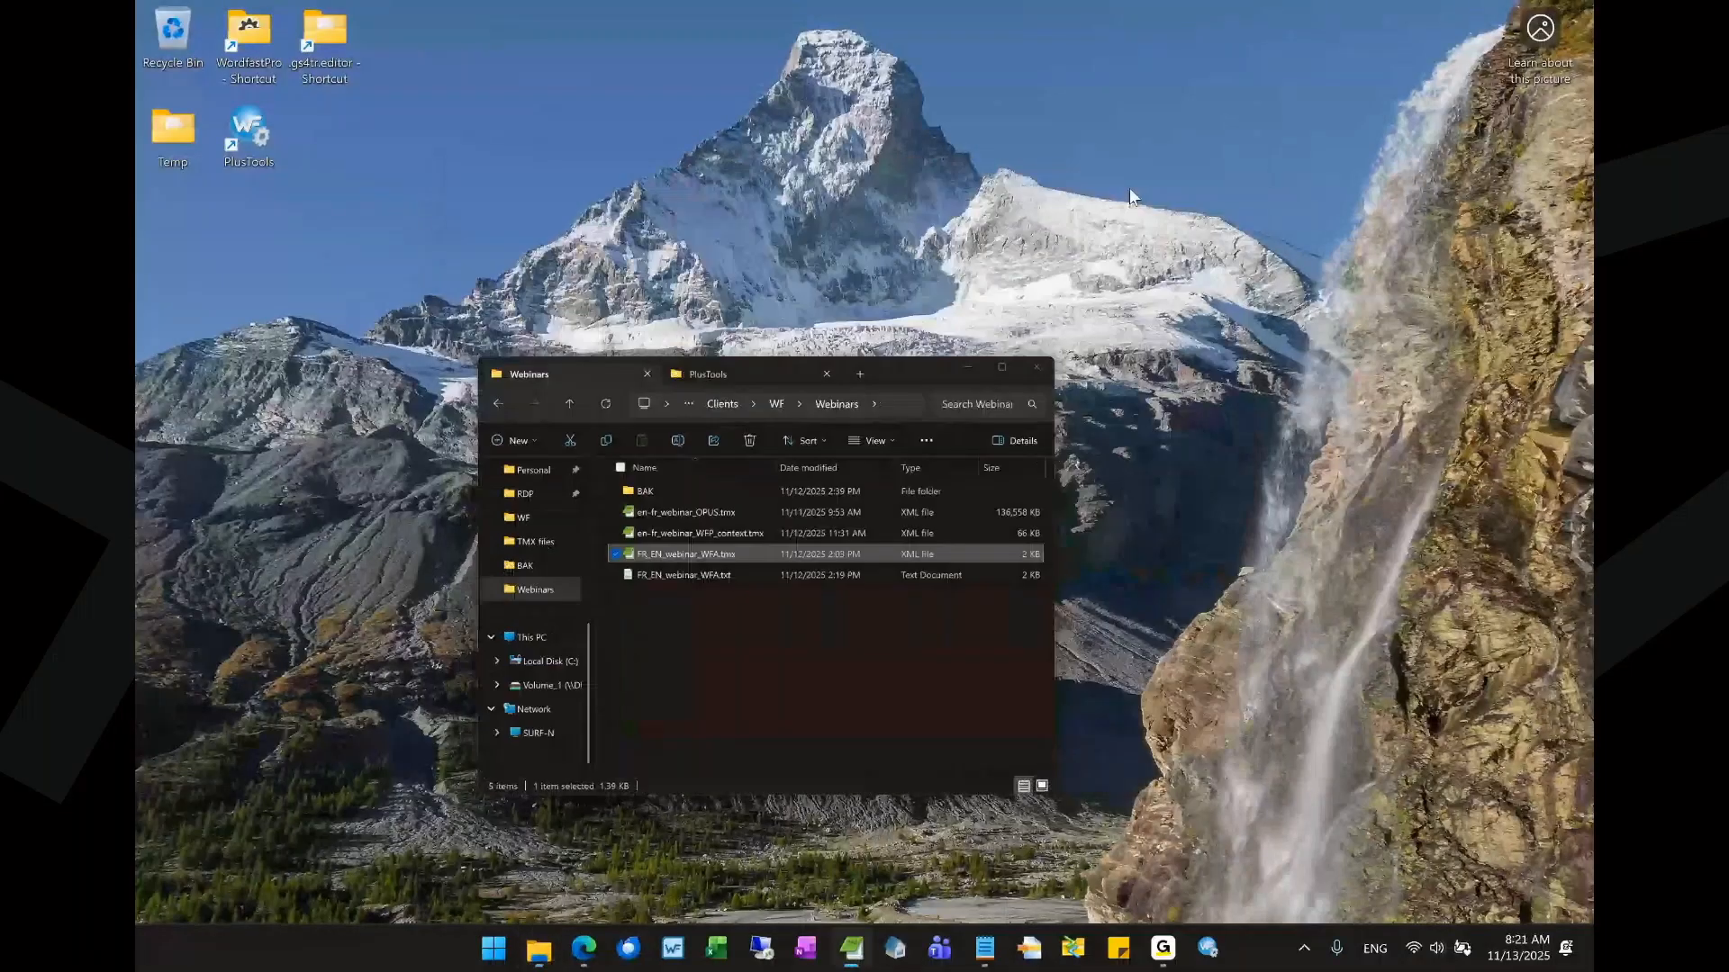
key("alt+Tab")
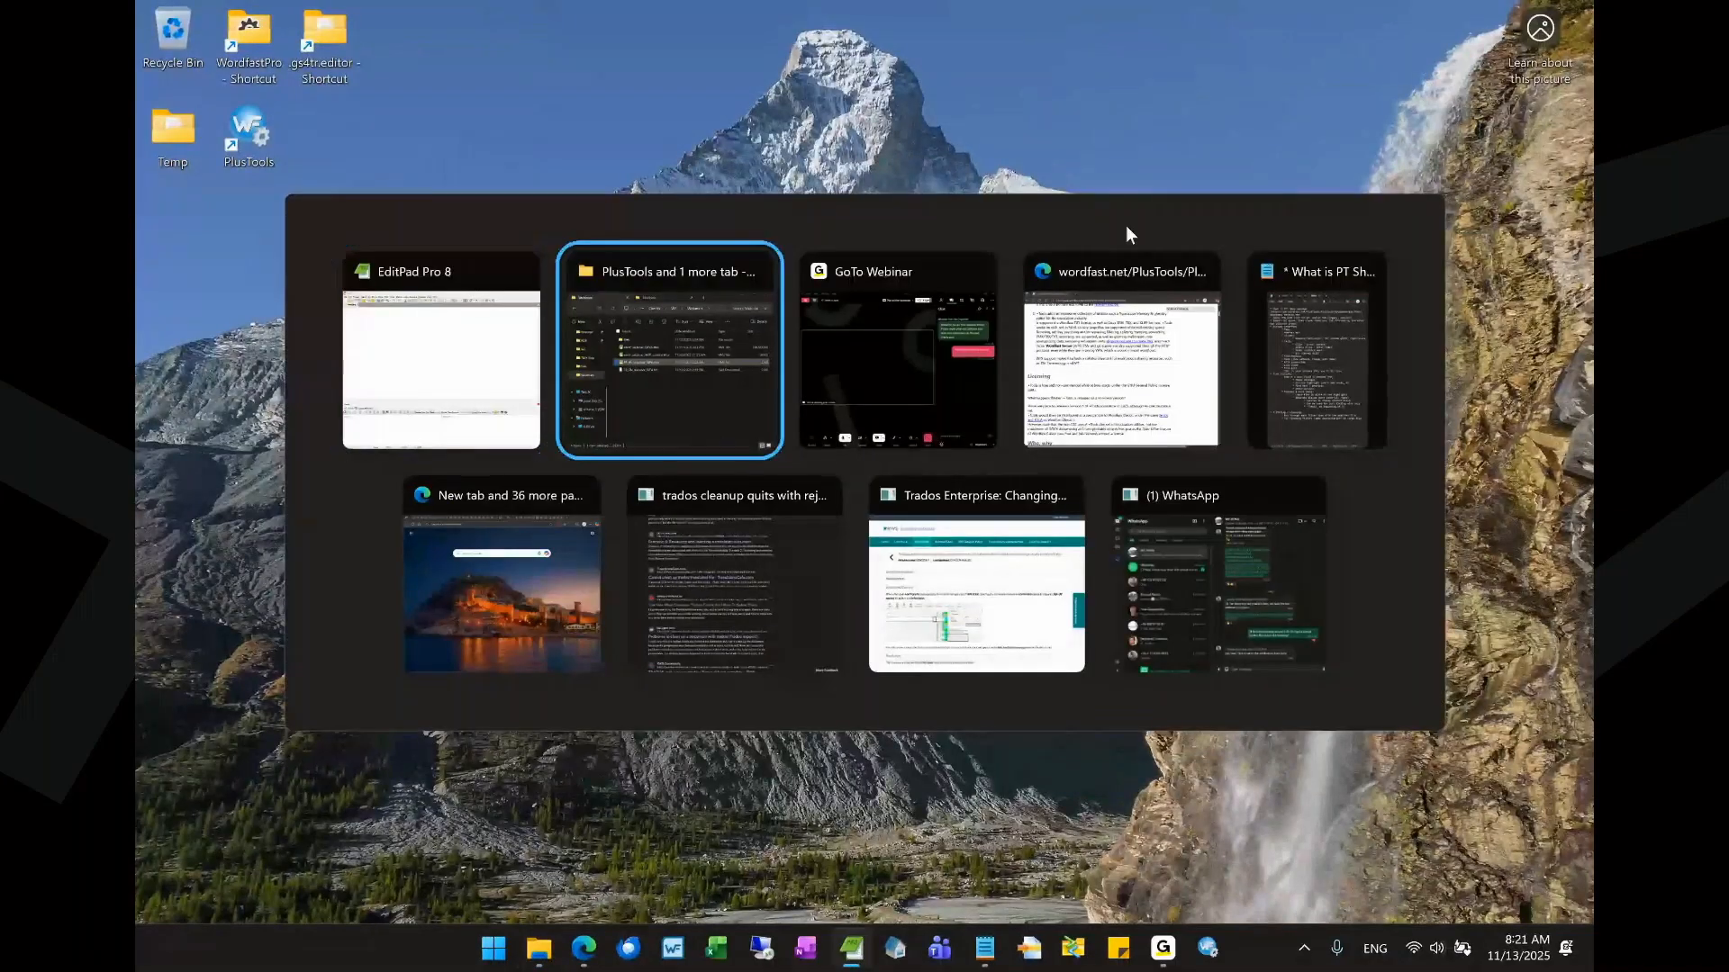
key("alt+Tab")
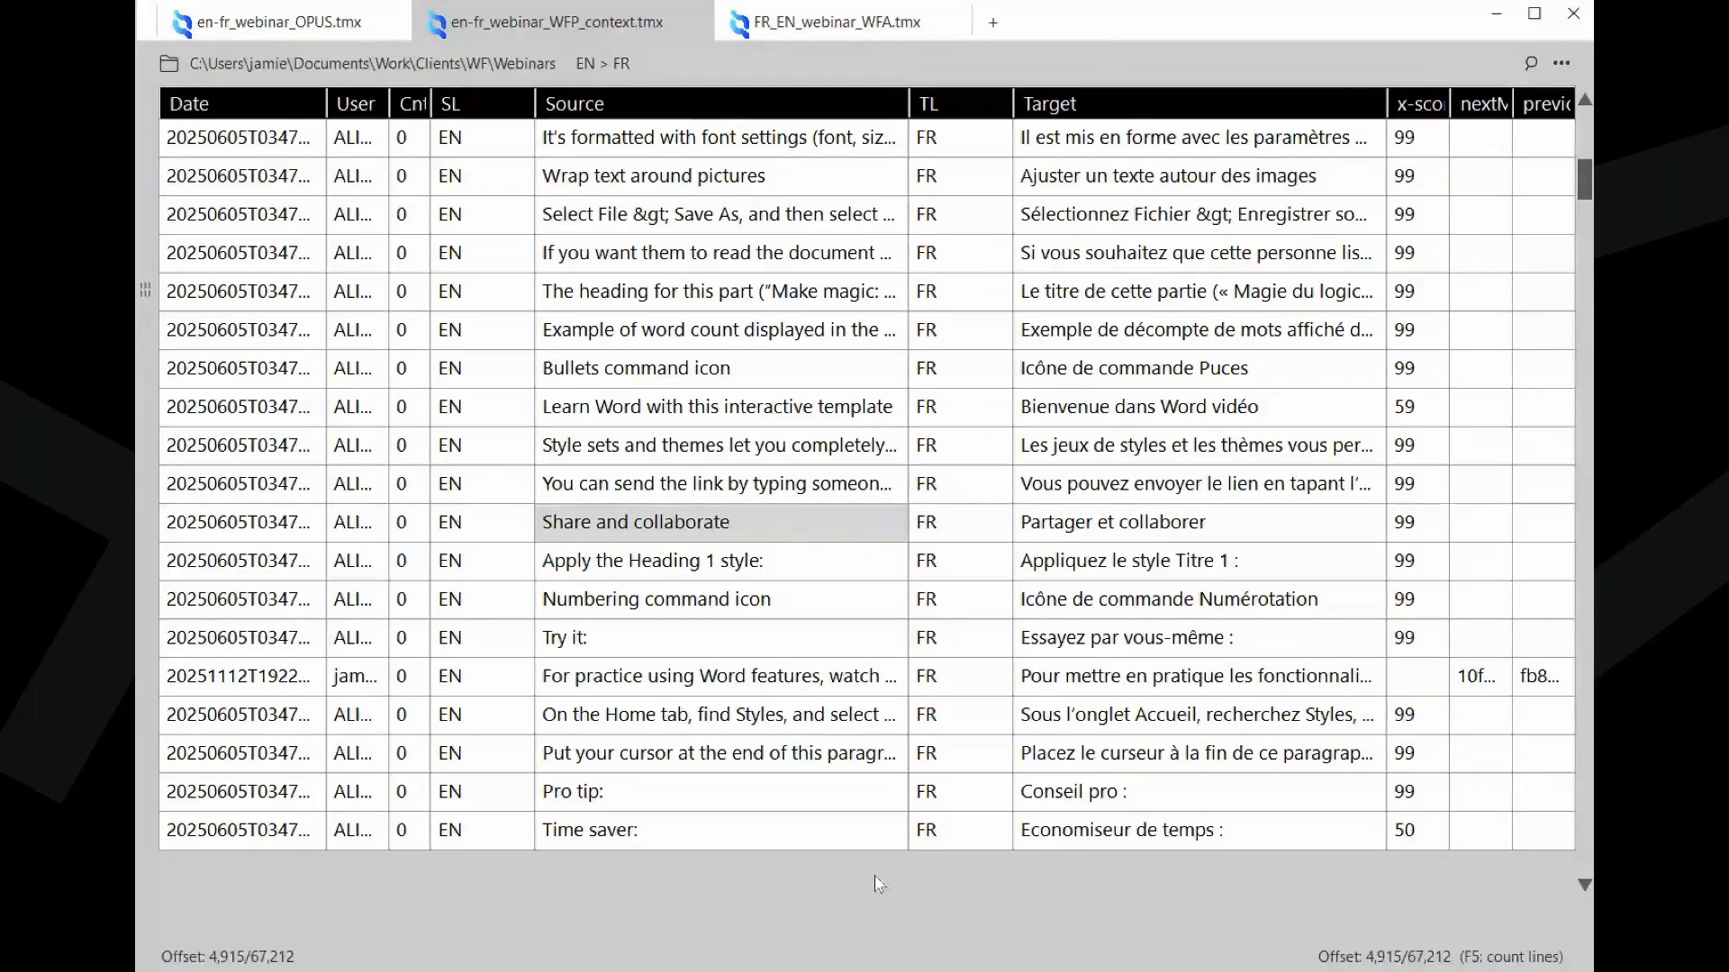
- Count the lines in en-fr_webinar_WFP_context.tmx and dismiss the count message
key("F5")
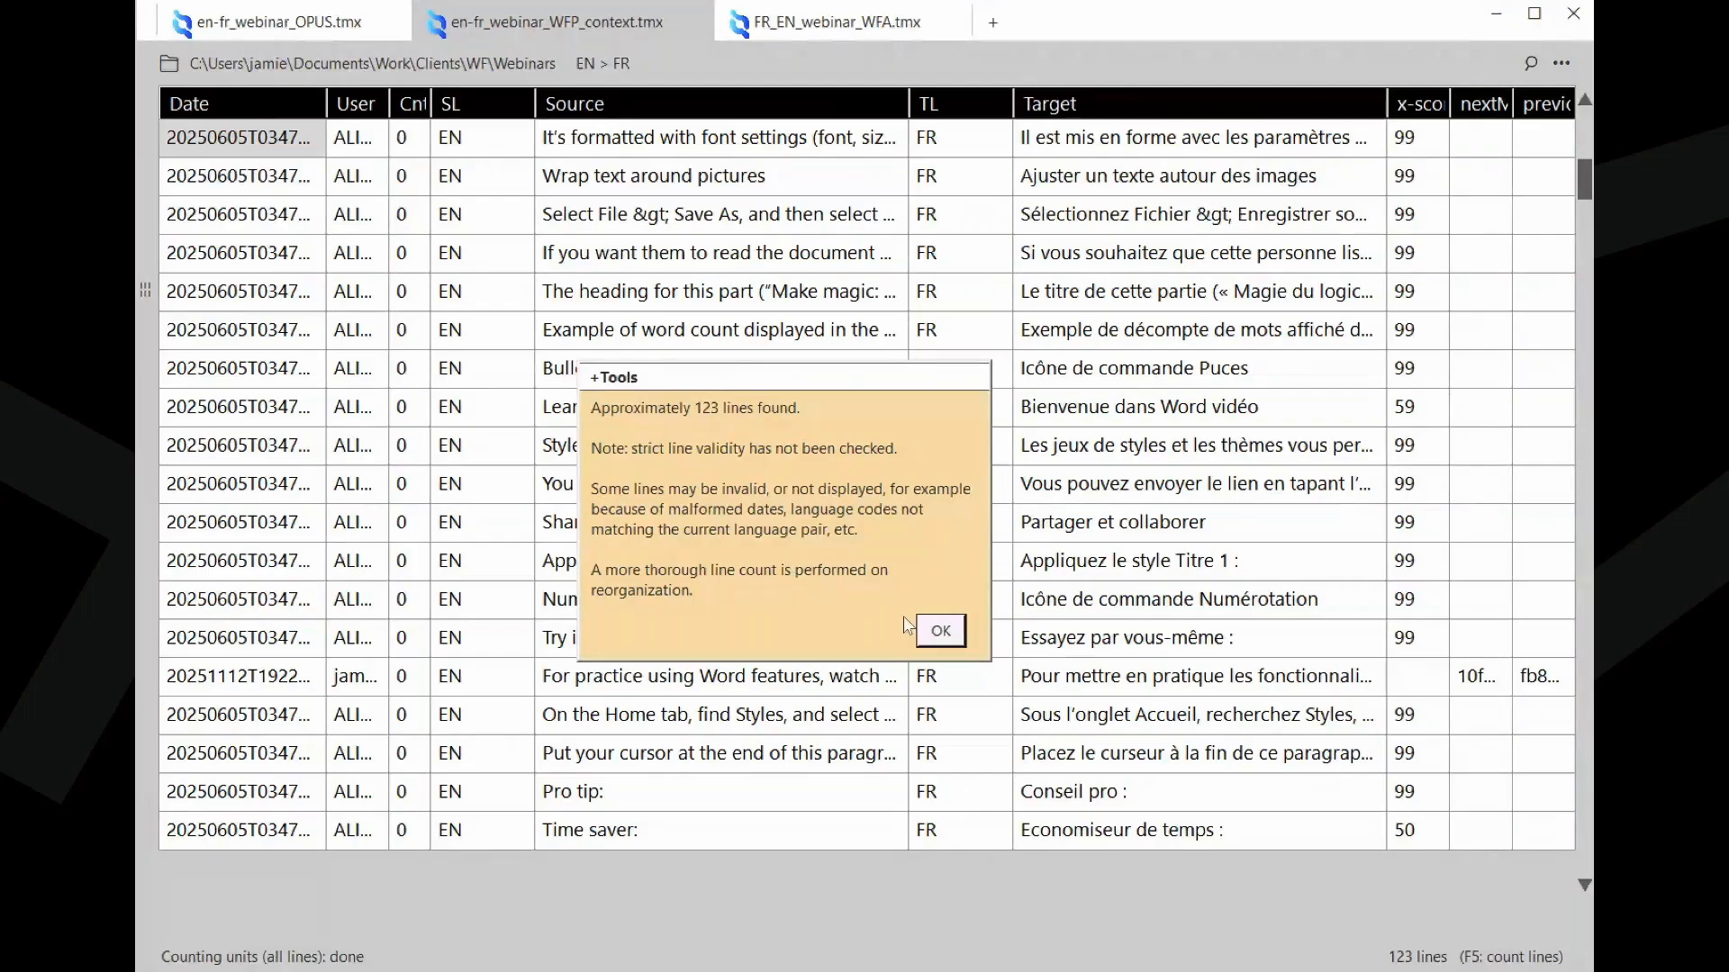
left_click(936, 630)
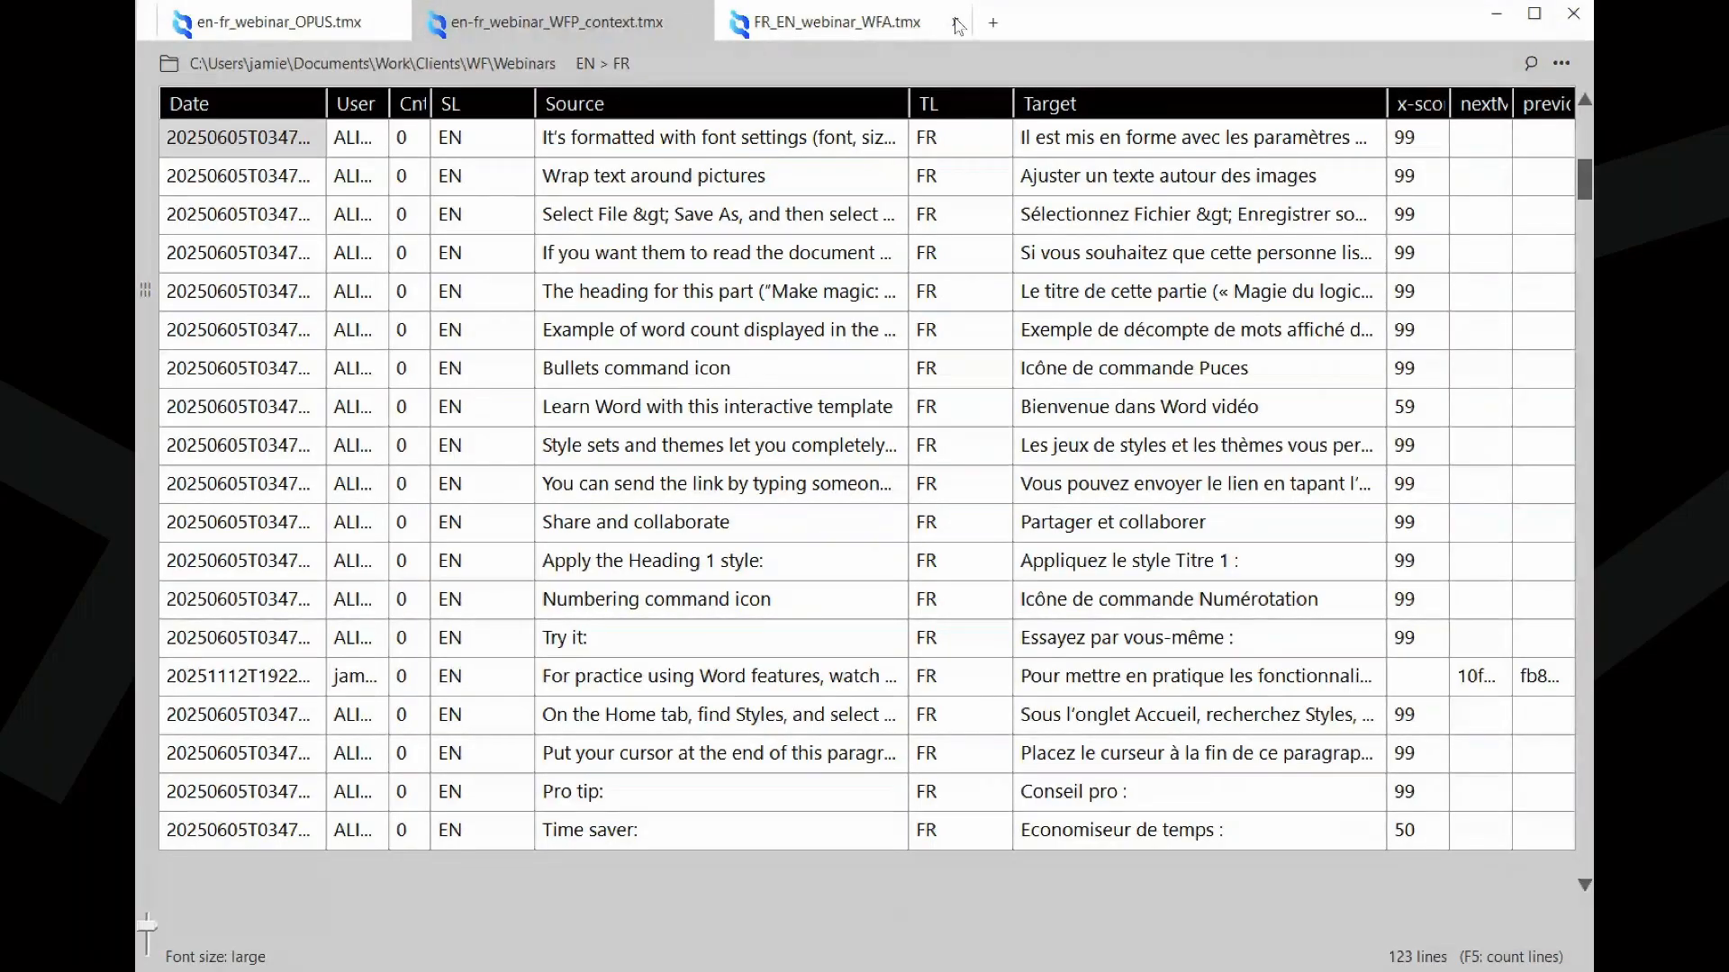
- Bring up en-fr_webinar_OPUS.tmx and change it to the Source-Target view
left_click(330, 31)
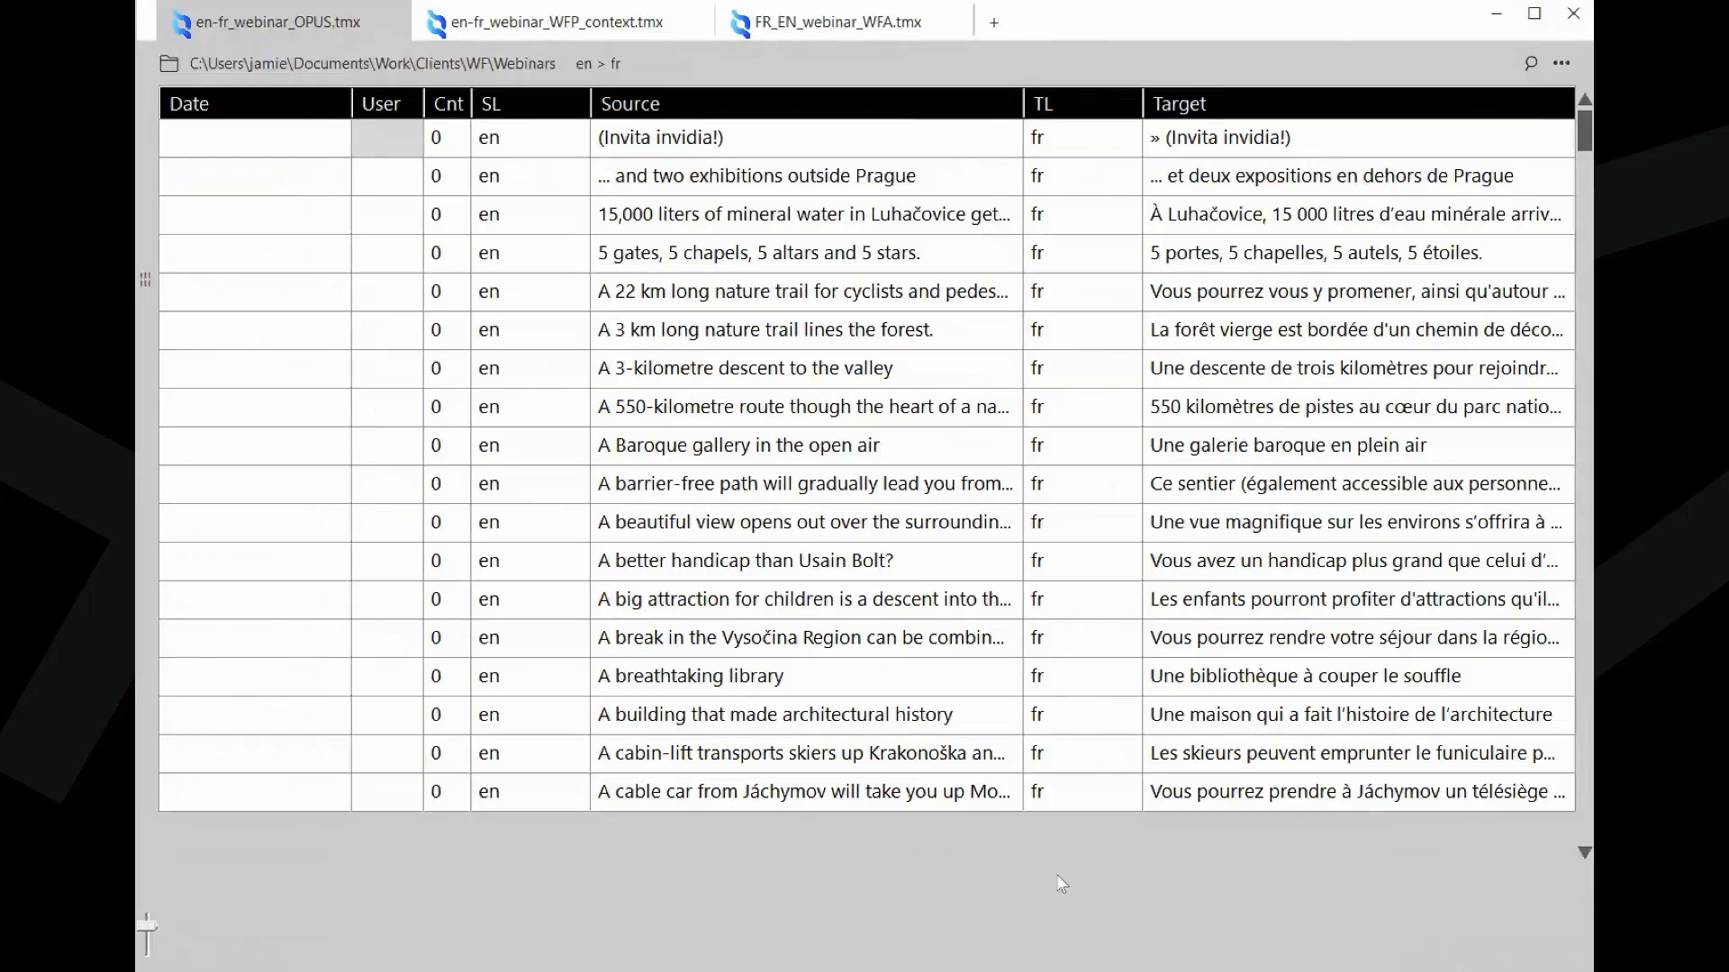
key("ctrl+f")
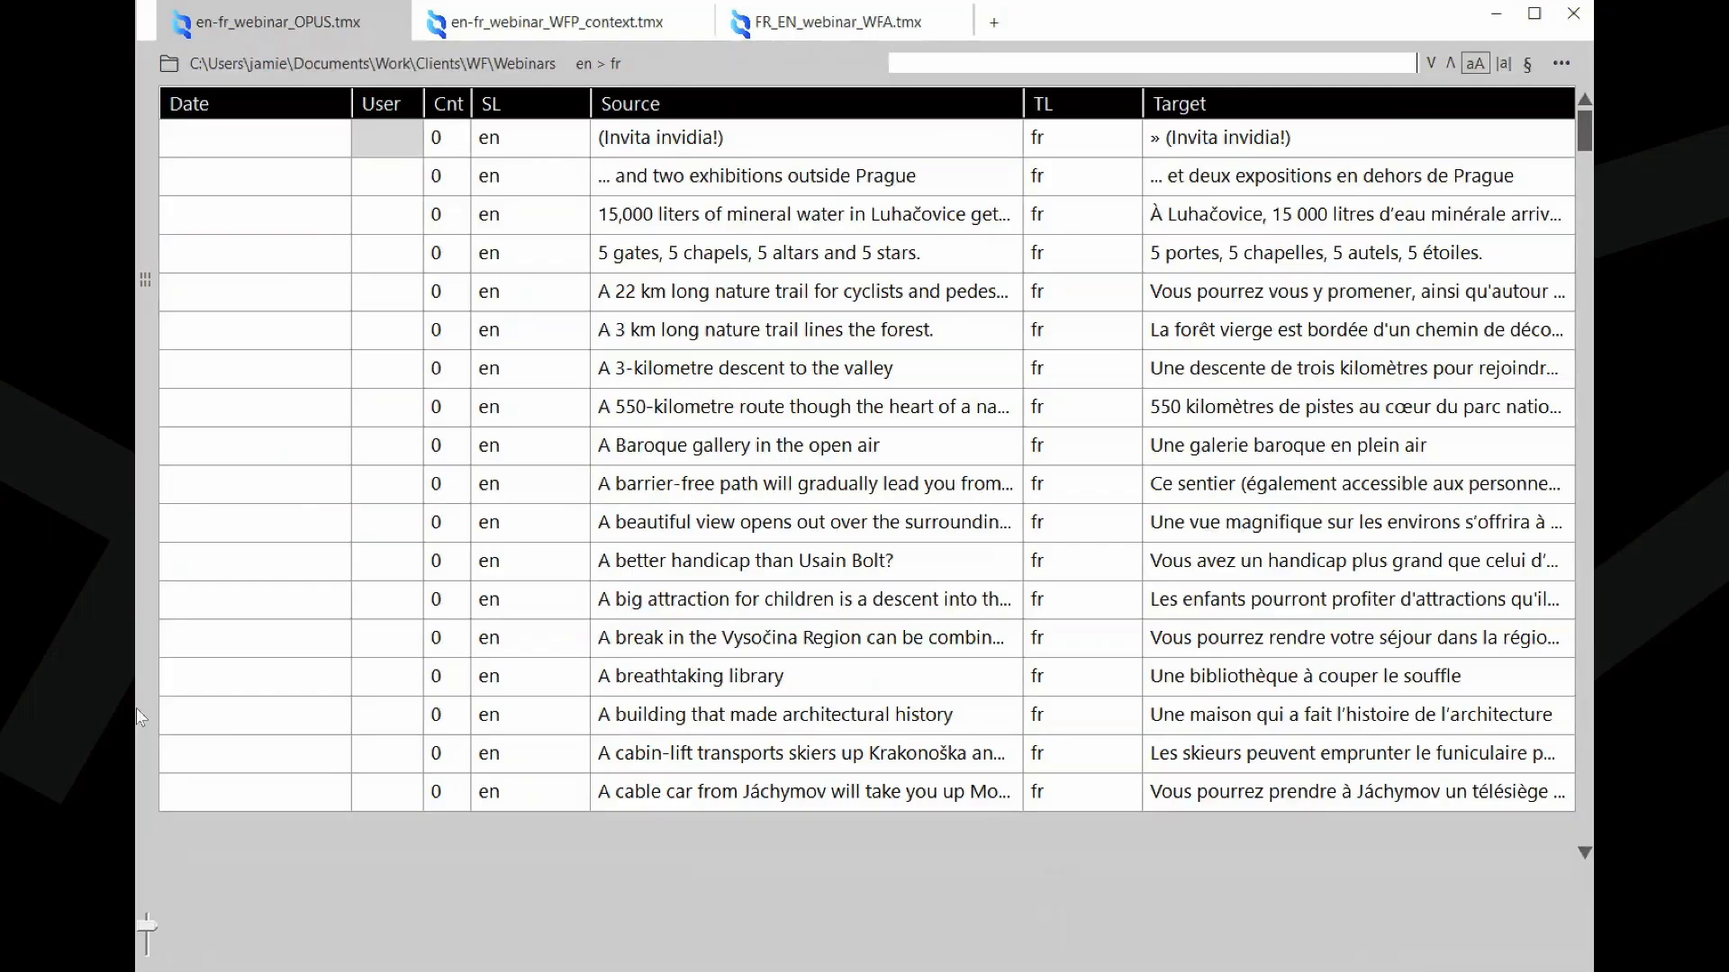
left_click(293, 115)
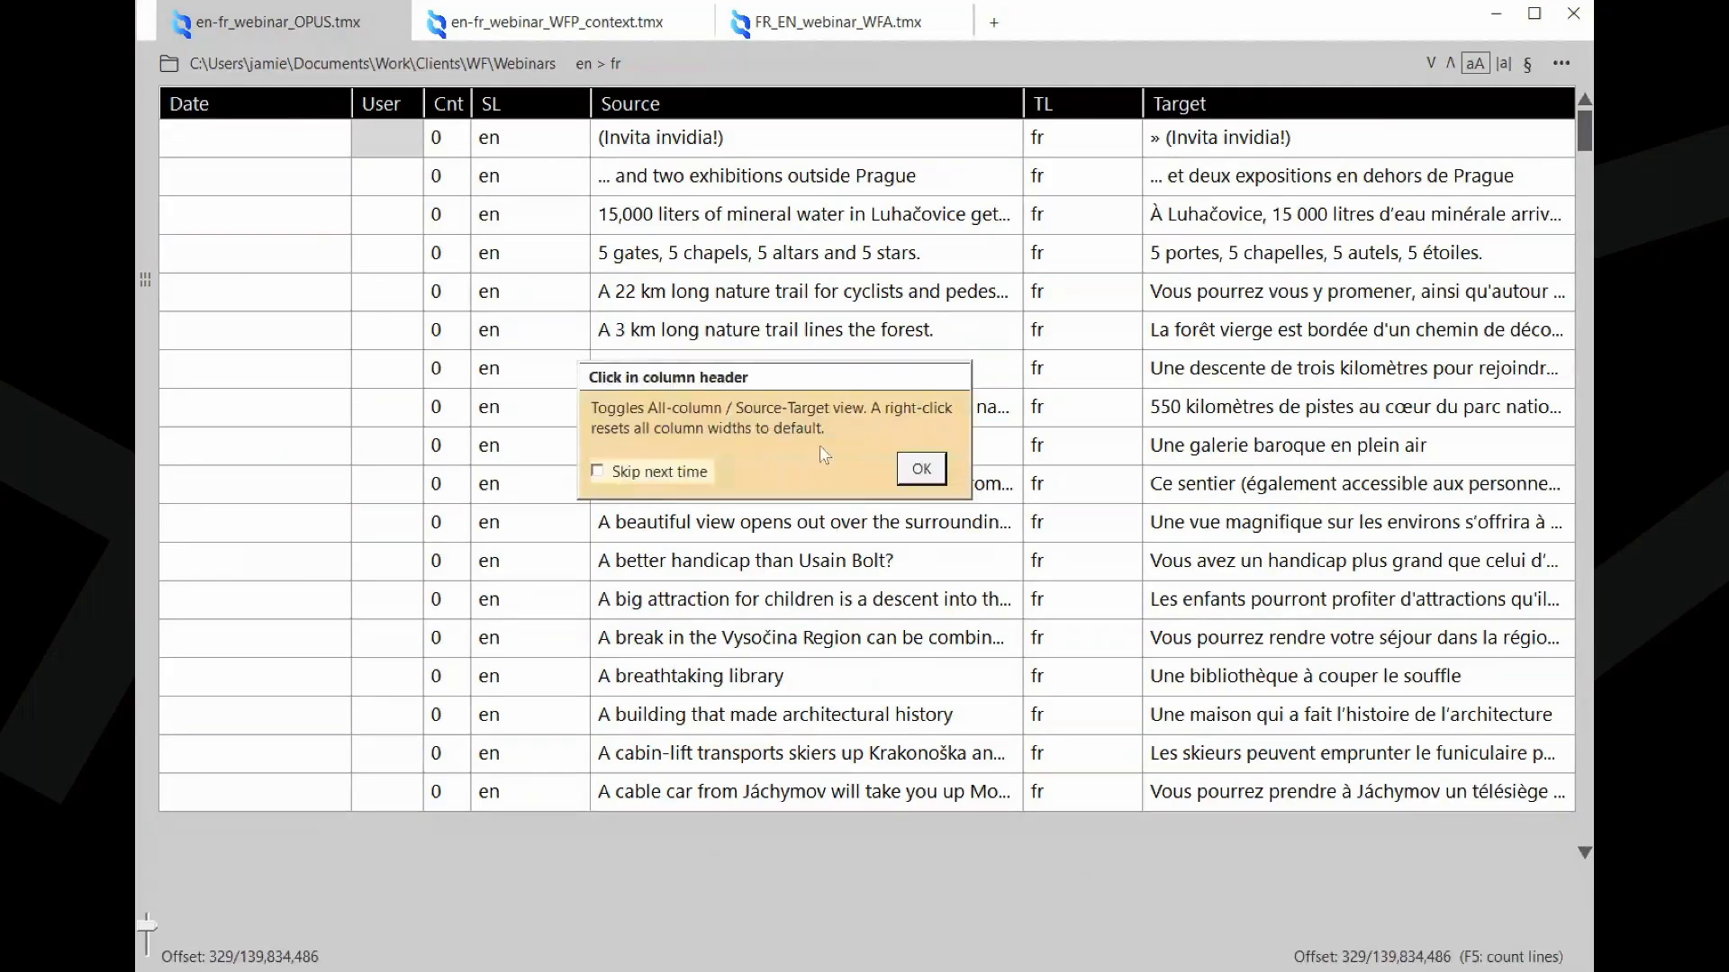
left_click(921, 470)
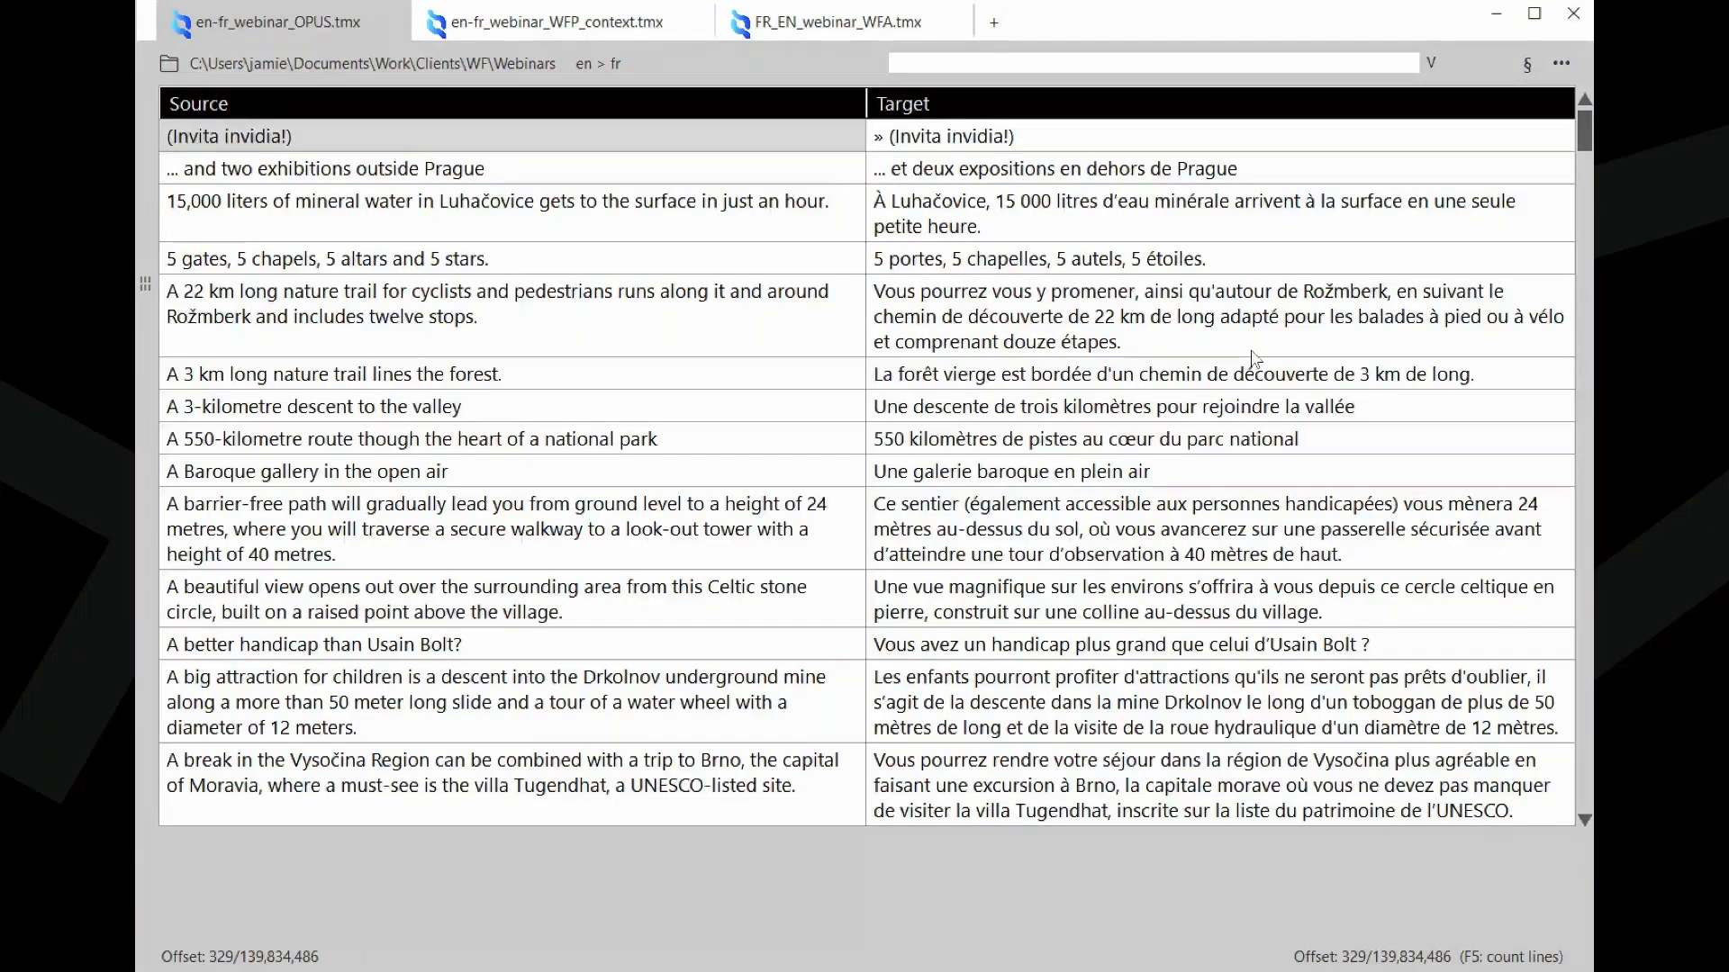
- Search en-fr_webinar_OPUS.tmx for "bold", glance at en-fr_webinar_WFP_context.tmx, and return to find the following matches
type("bold")
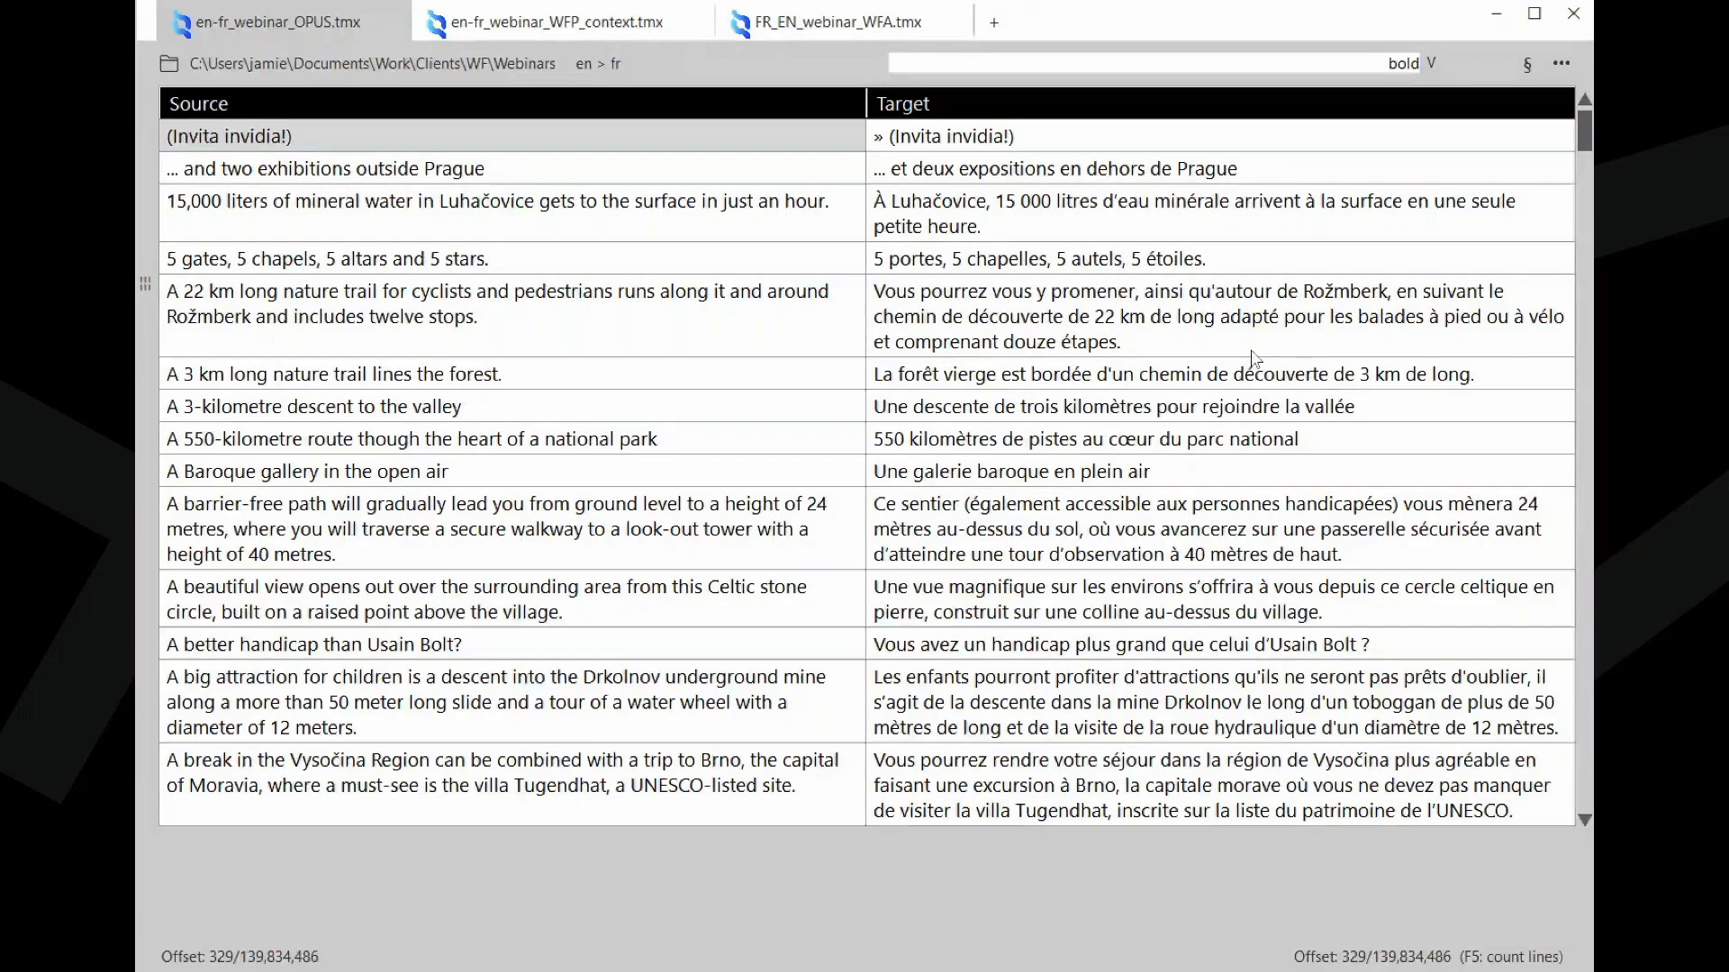
key("Return")
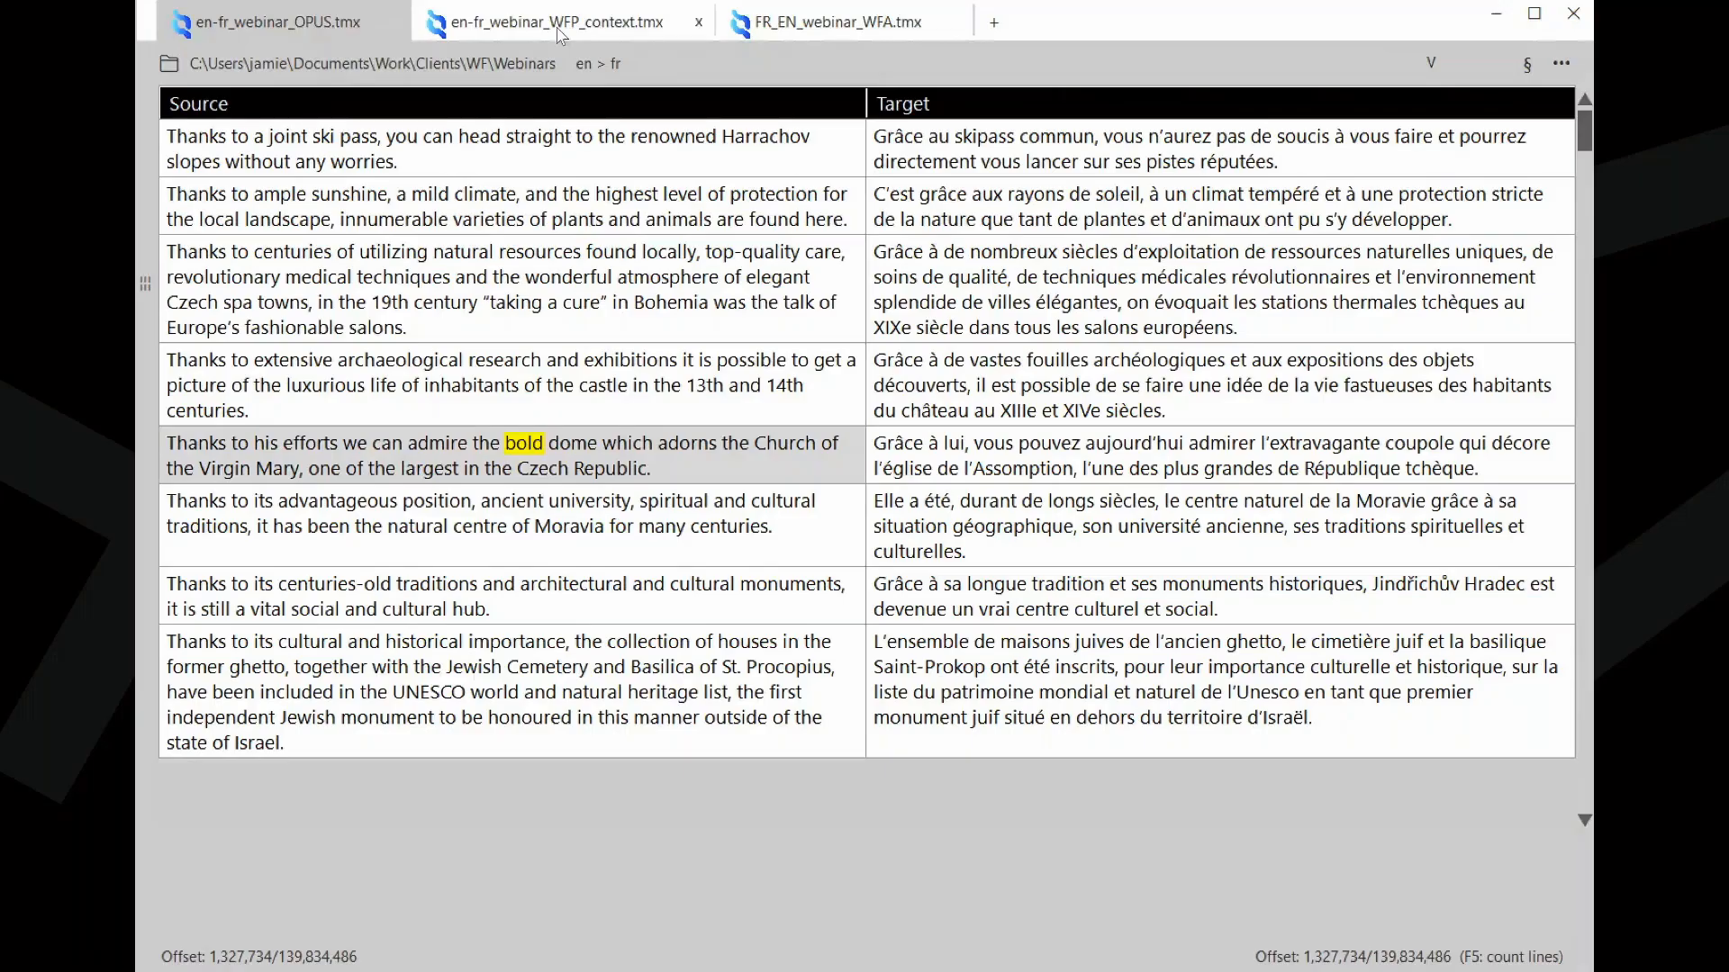
left_click(297, 22)
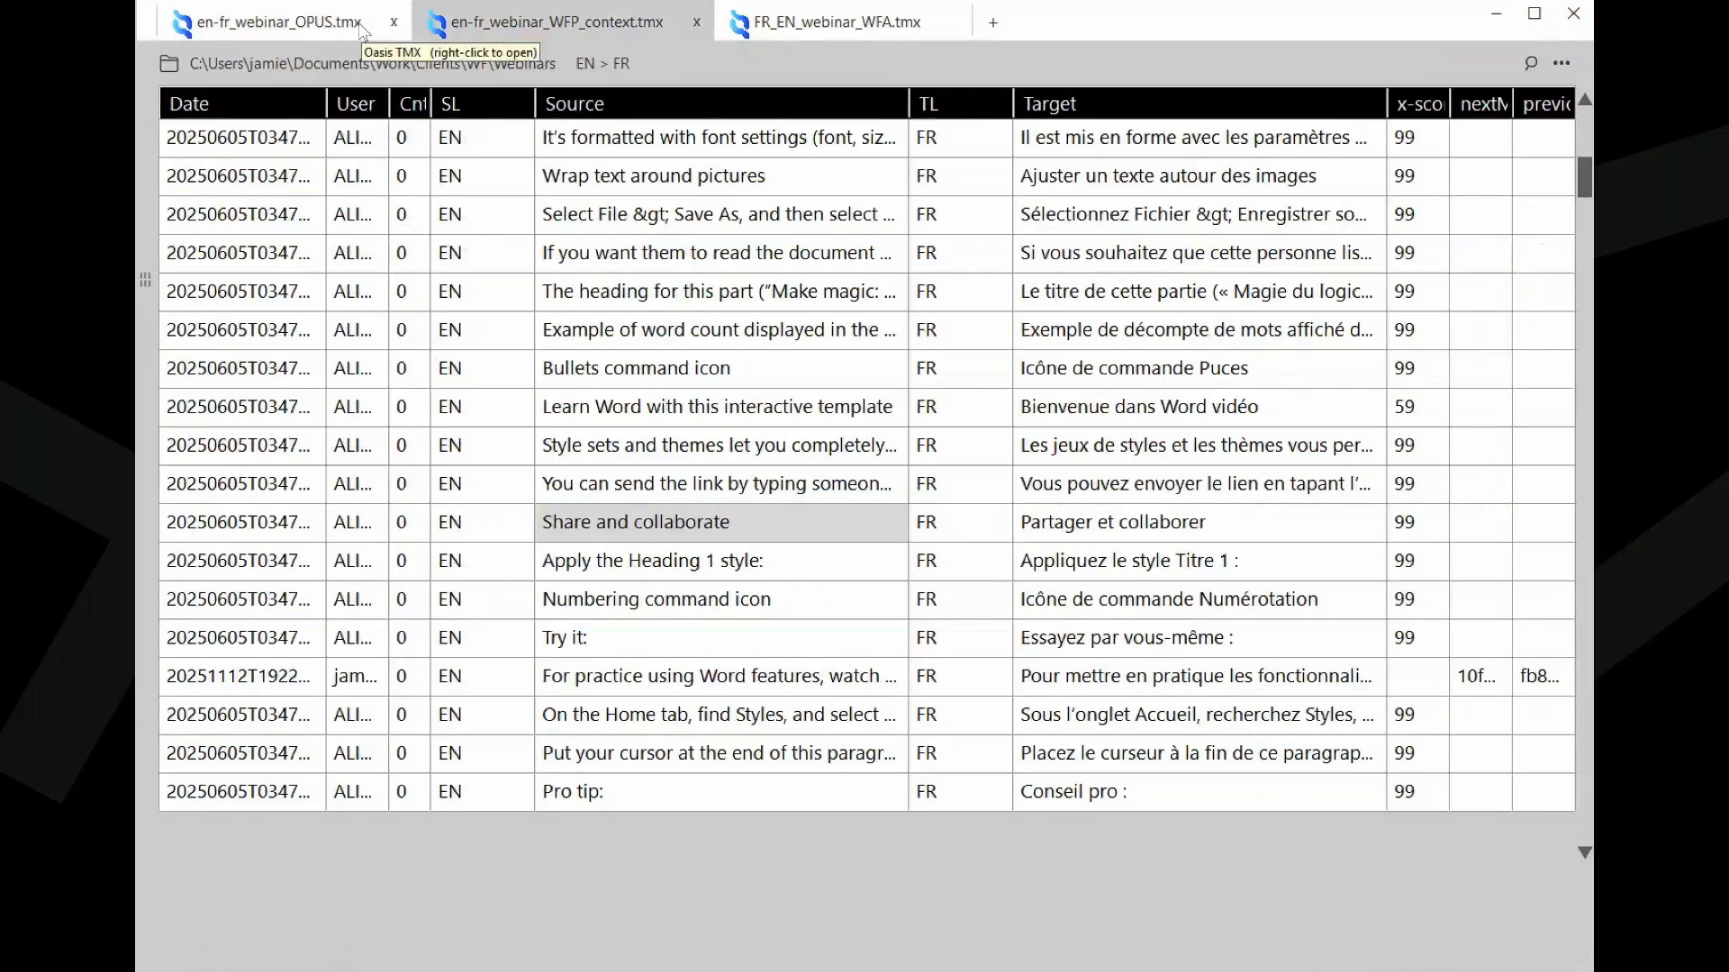
left_click(558, 25)
left_click(1421, 63)
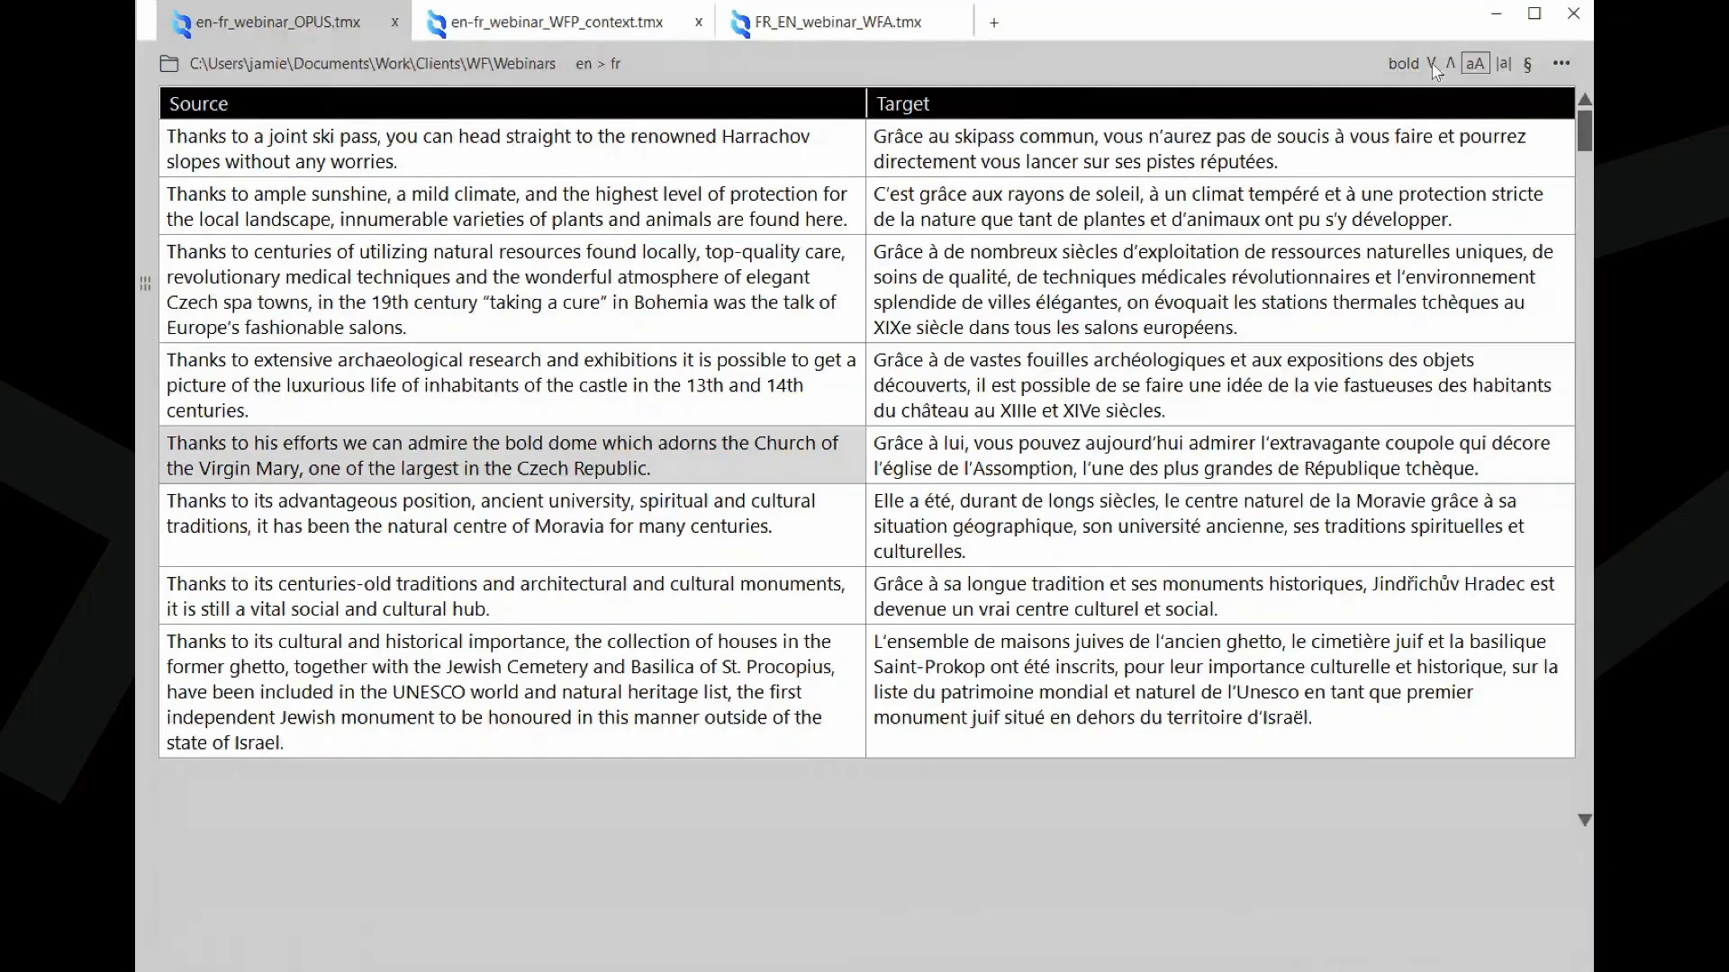
left_click(1431, 65)
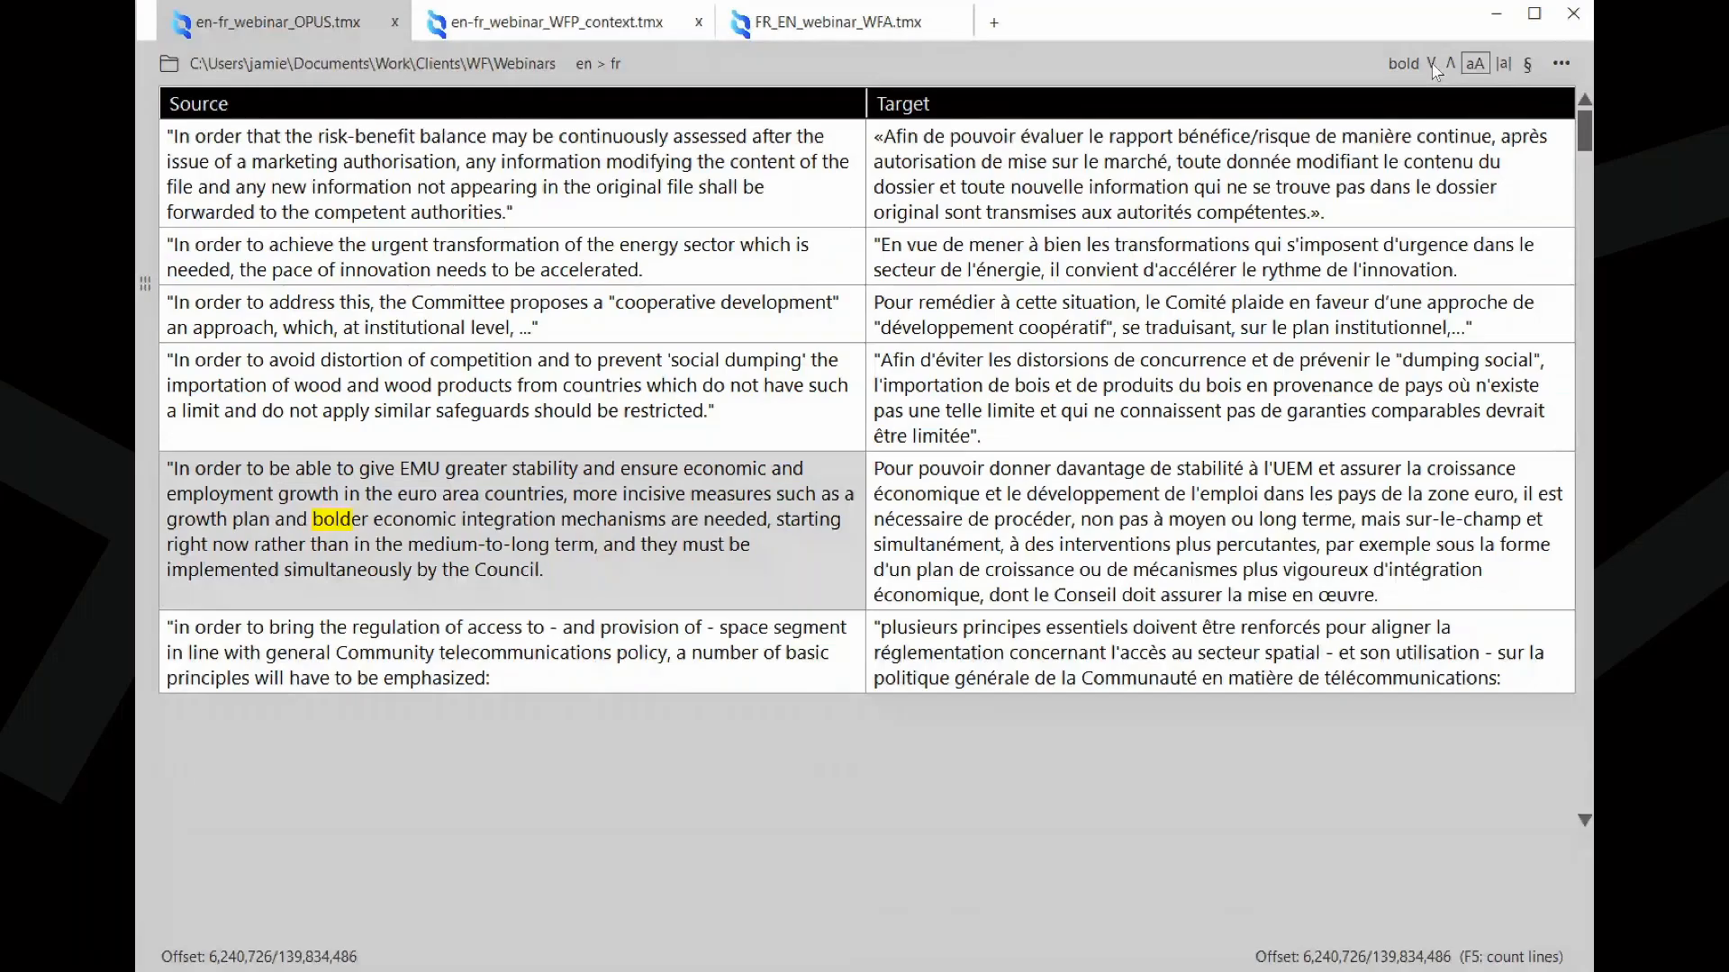
left_click(1432, 65)
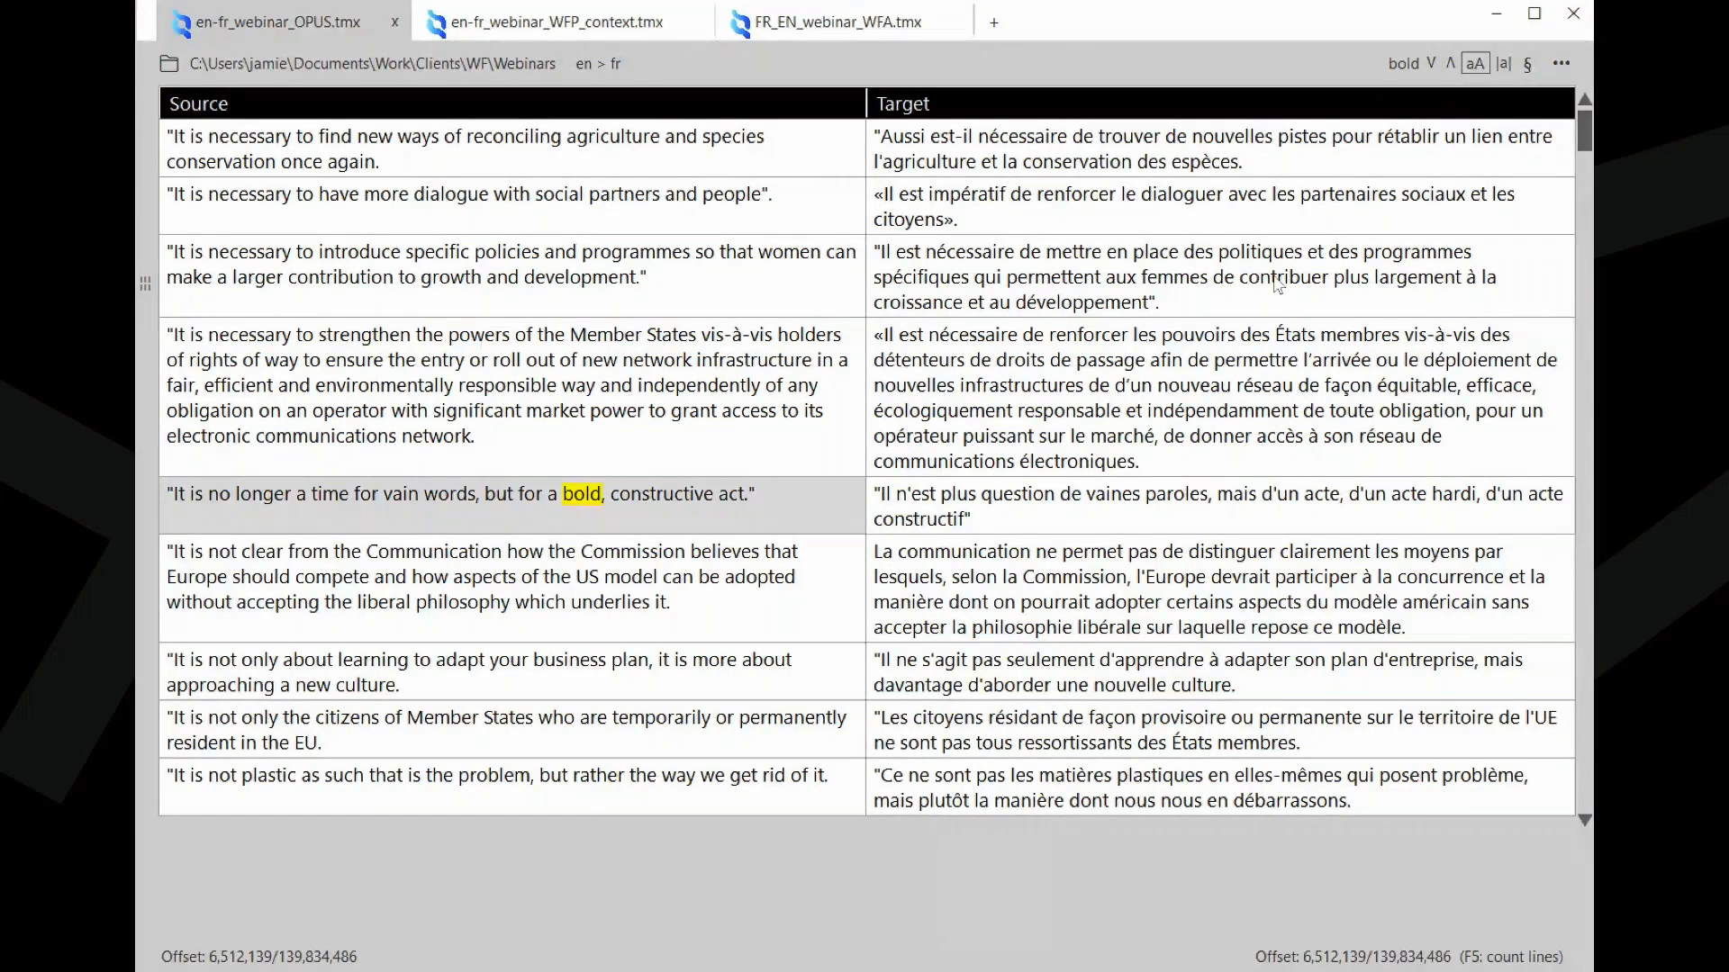
- Step forward through further "bold" matches in en-fr_webinar_OPUS.tmx and back through the previous ones
key("F3")
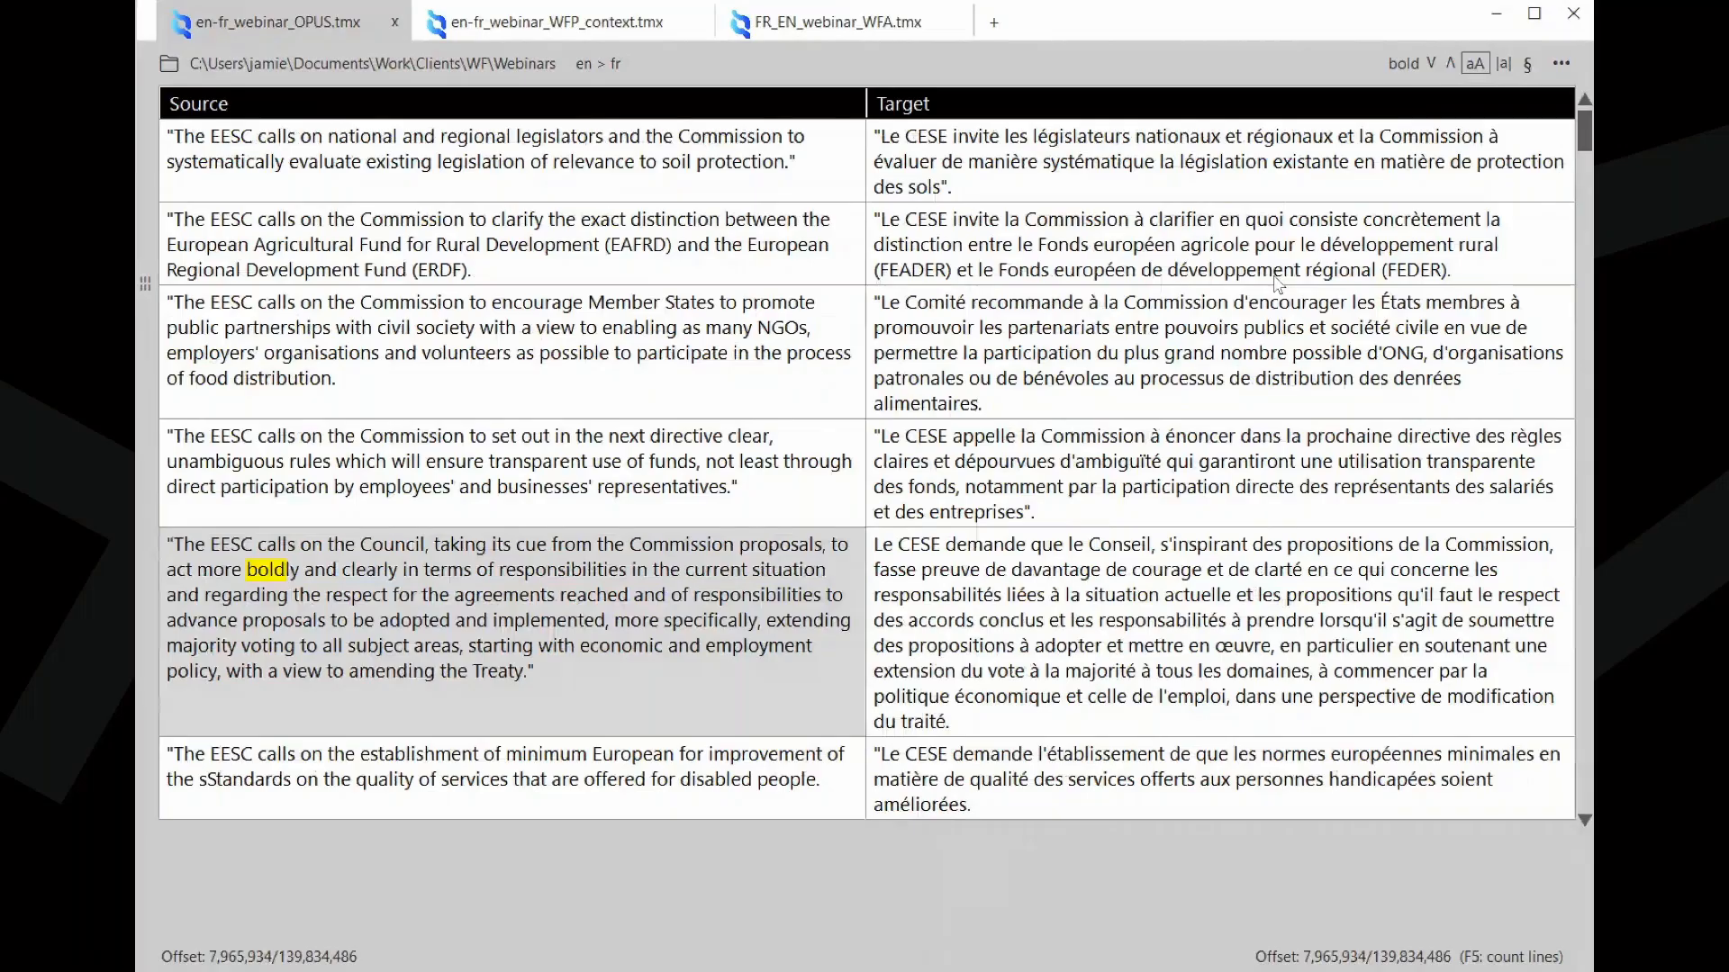
key("F3")
key("F3")
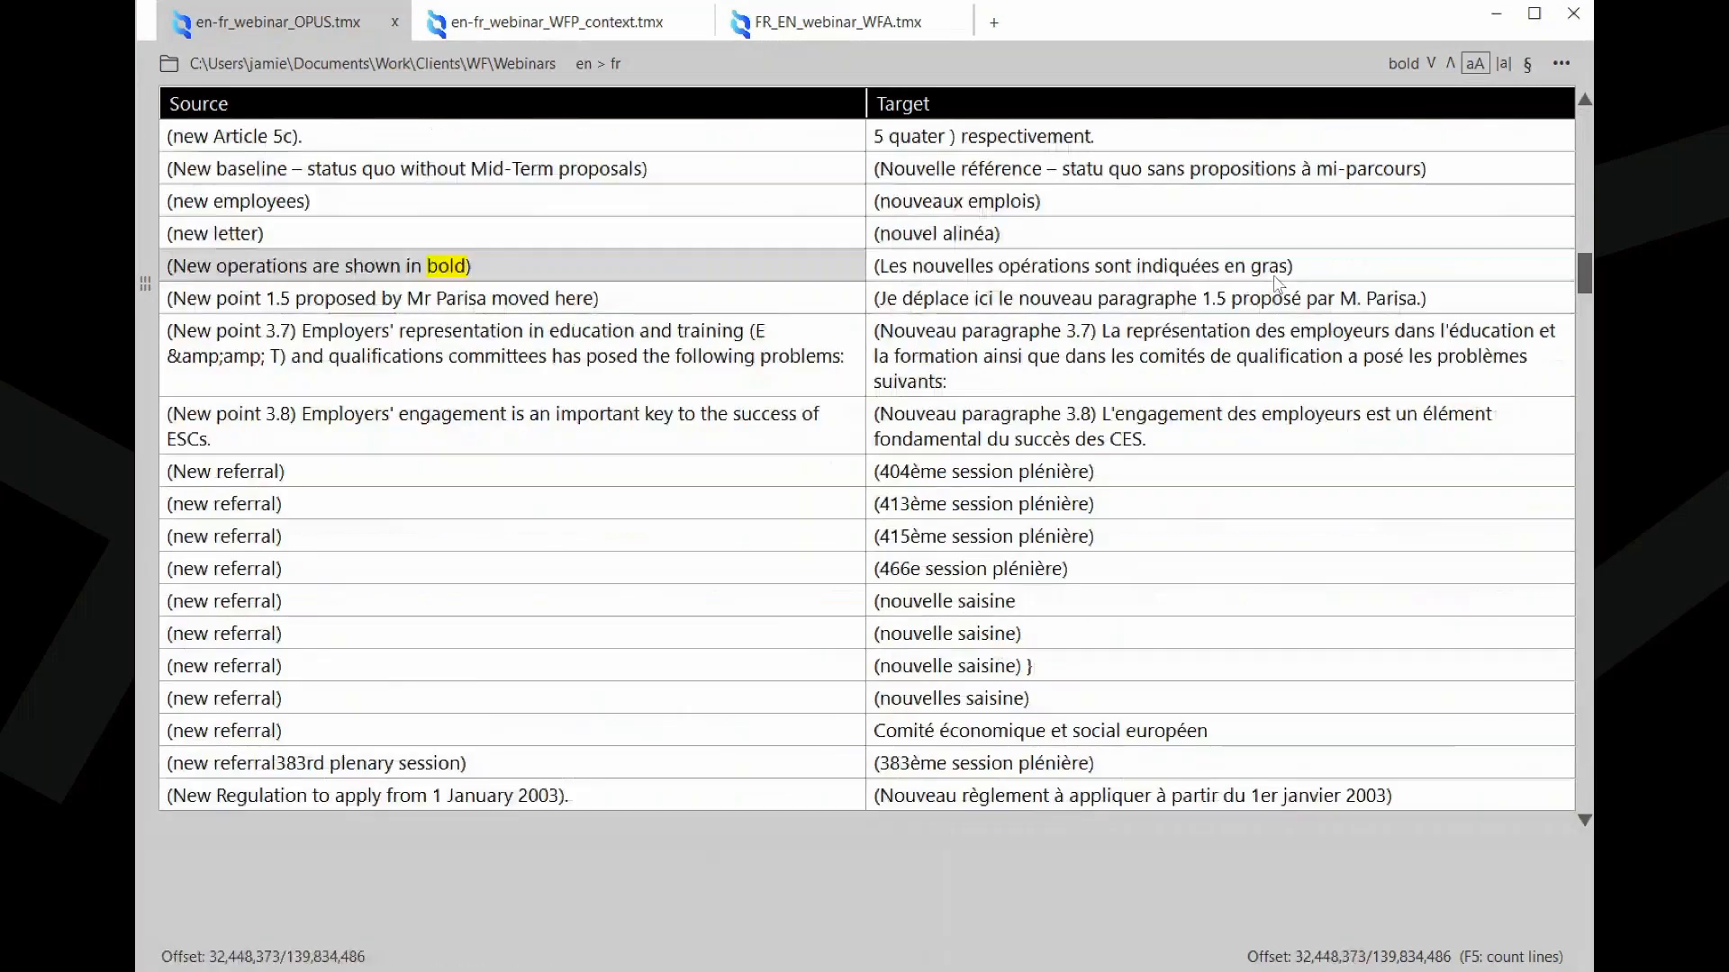
key("shift+F3")
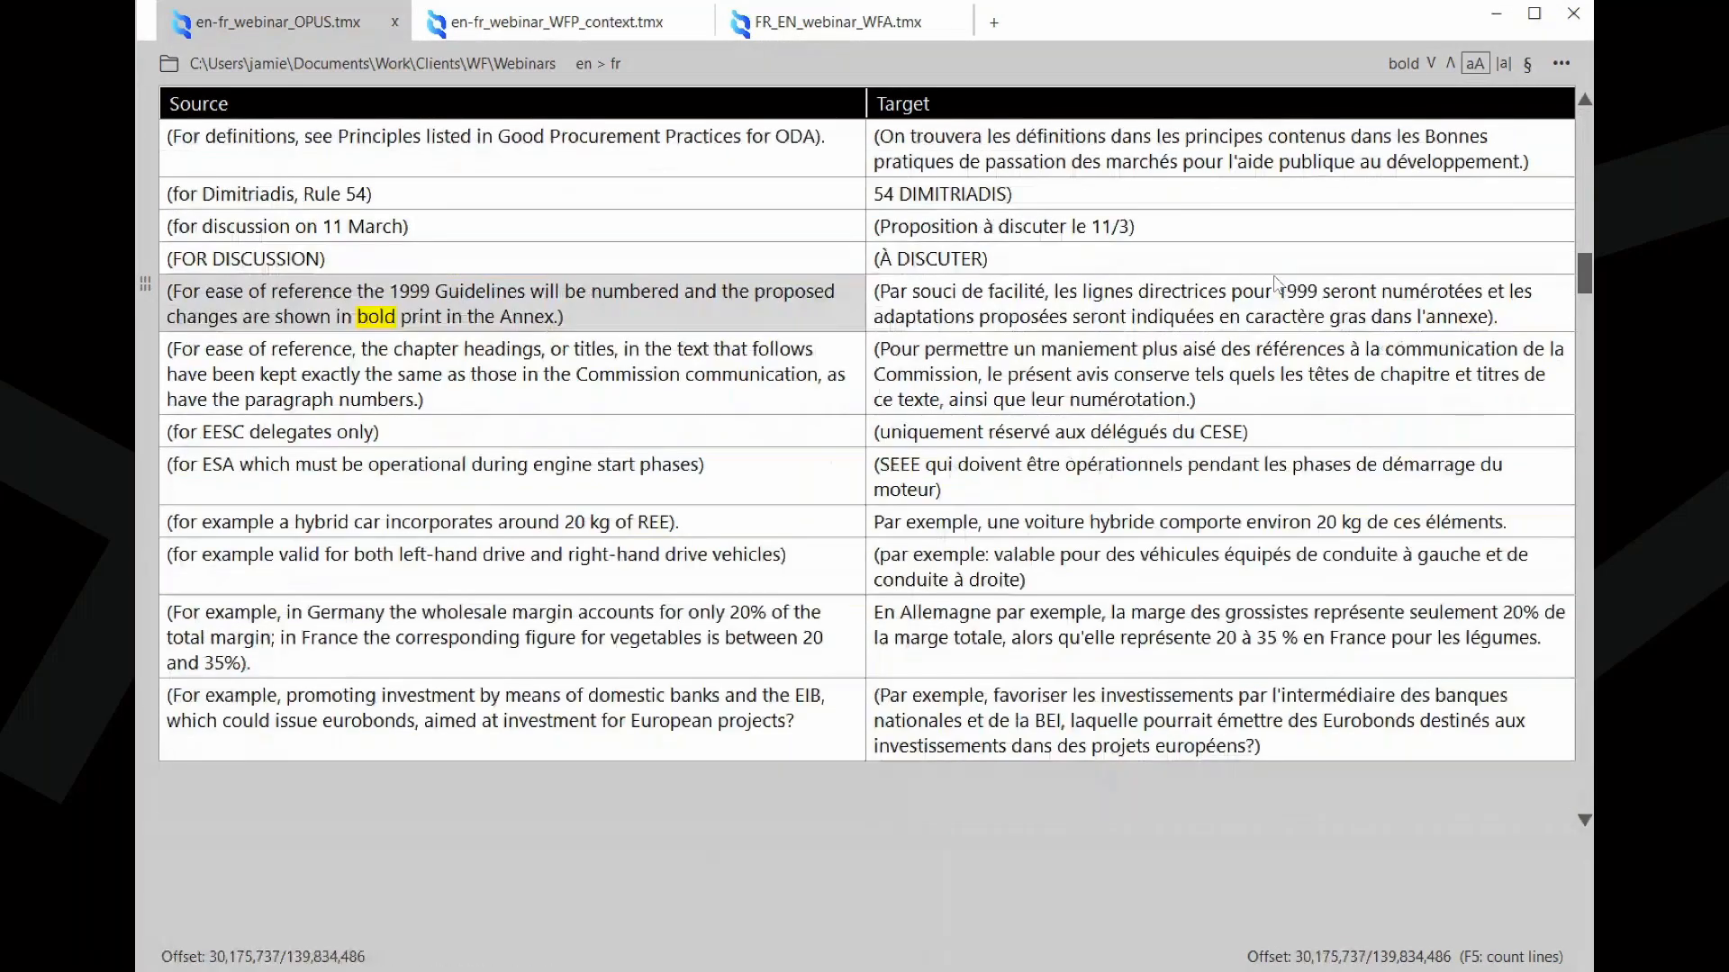
key("shift+F3")
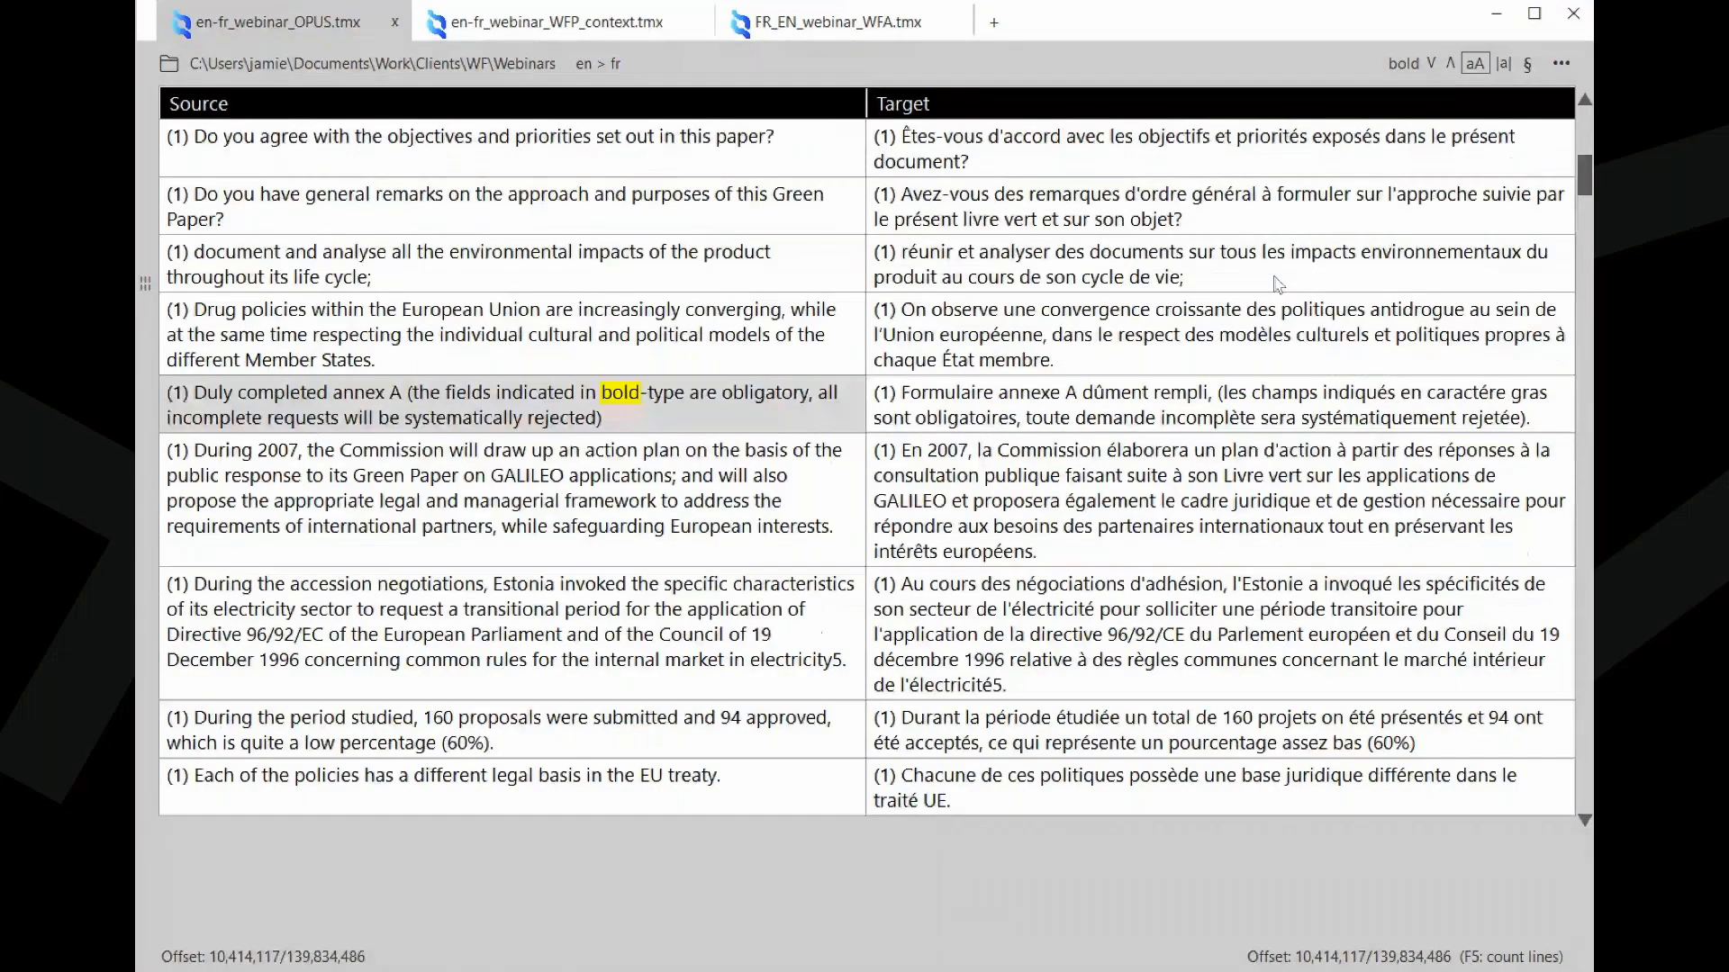
key("shift+F3")
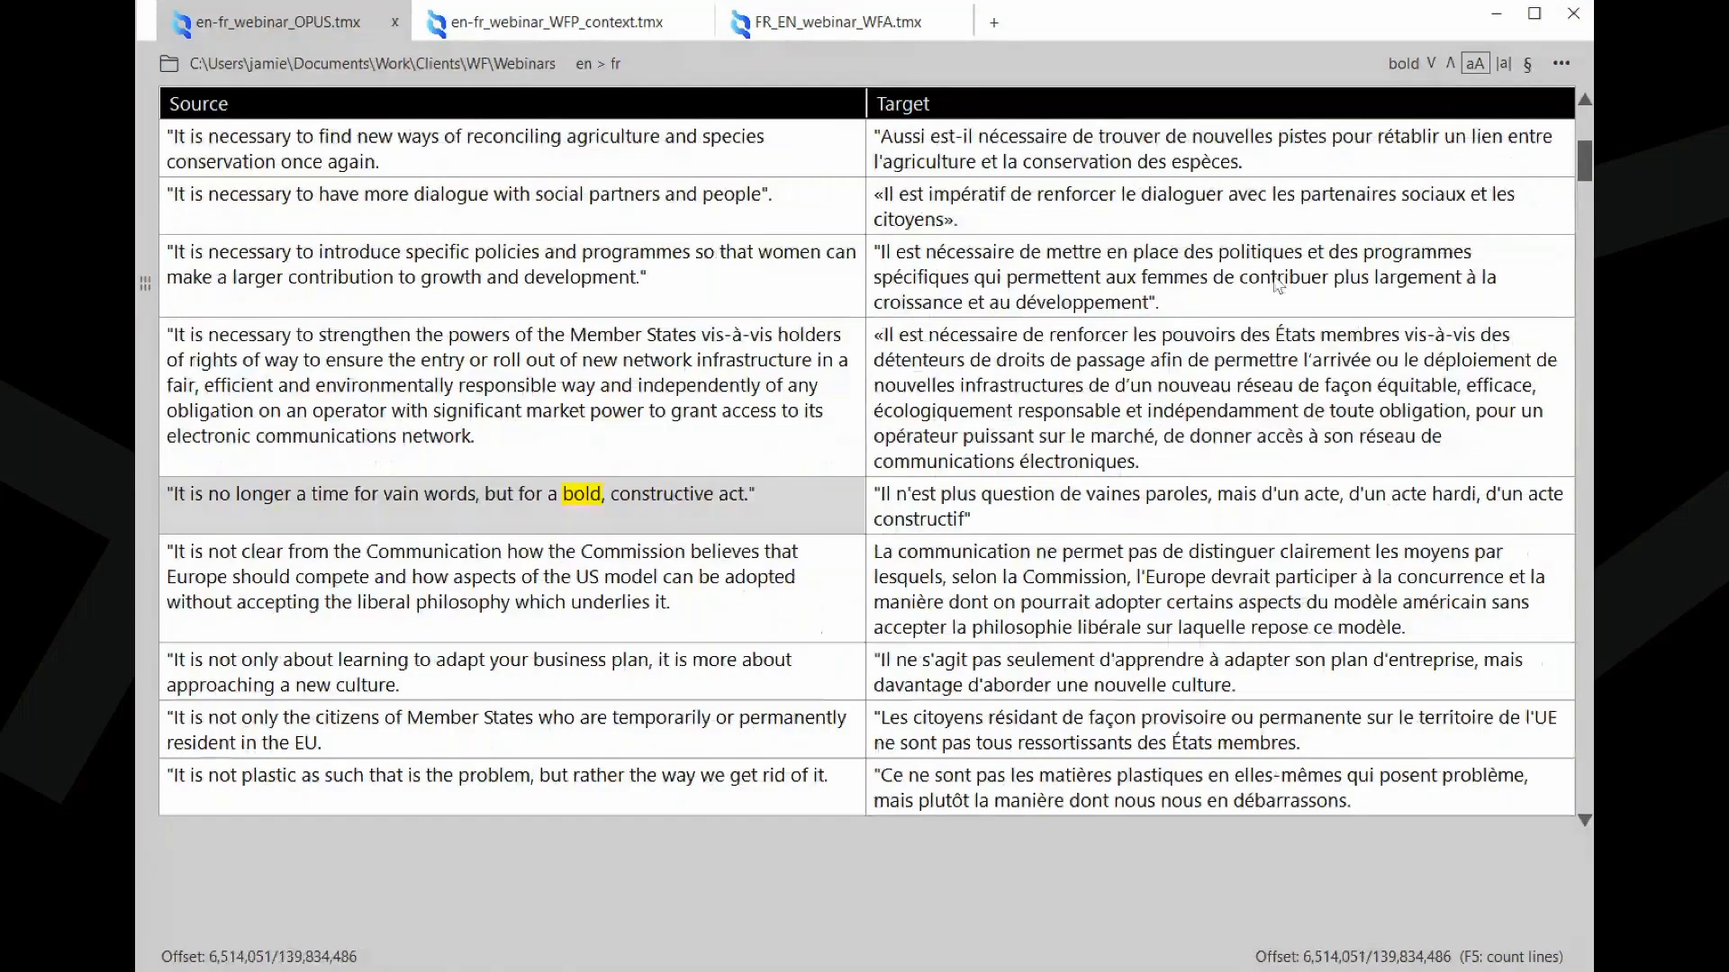
- Turn on whole-word matching and step forward through the "bold" matches in en-fr_webinar_OPUS.tmx
key("F3")
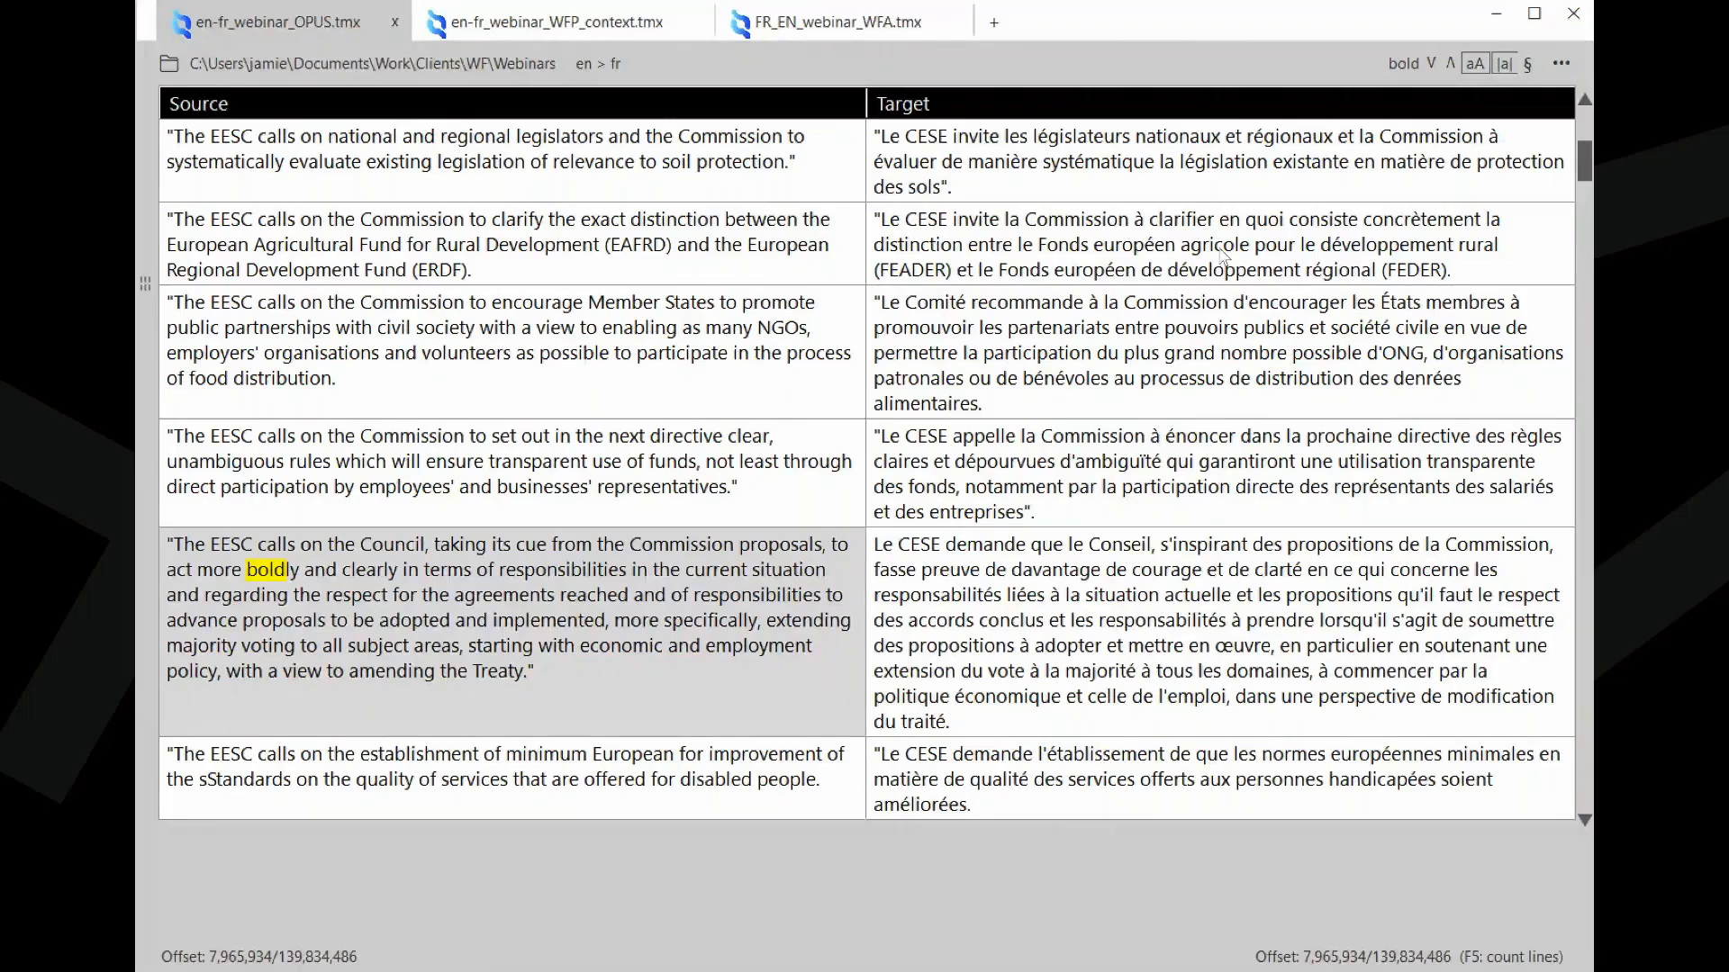
key("F3")
key("F3")
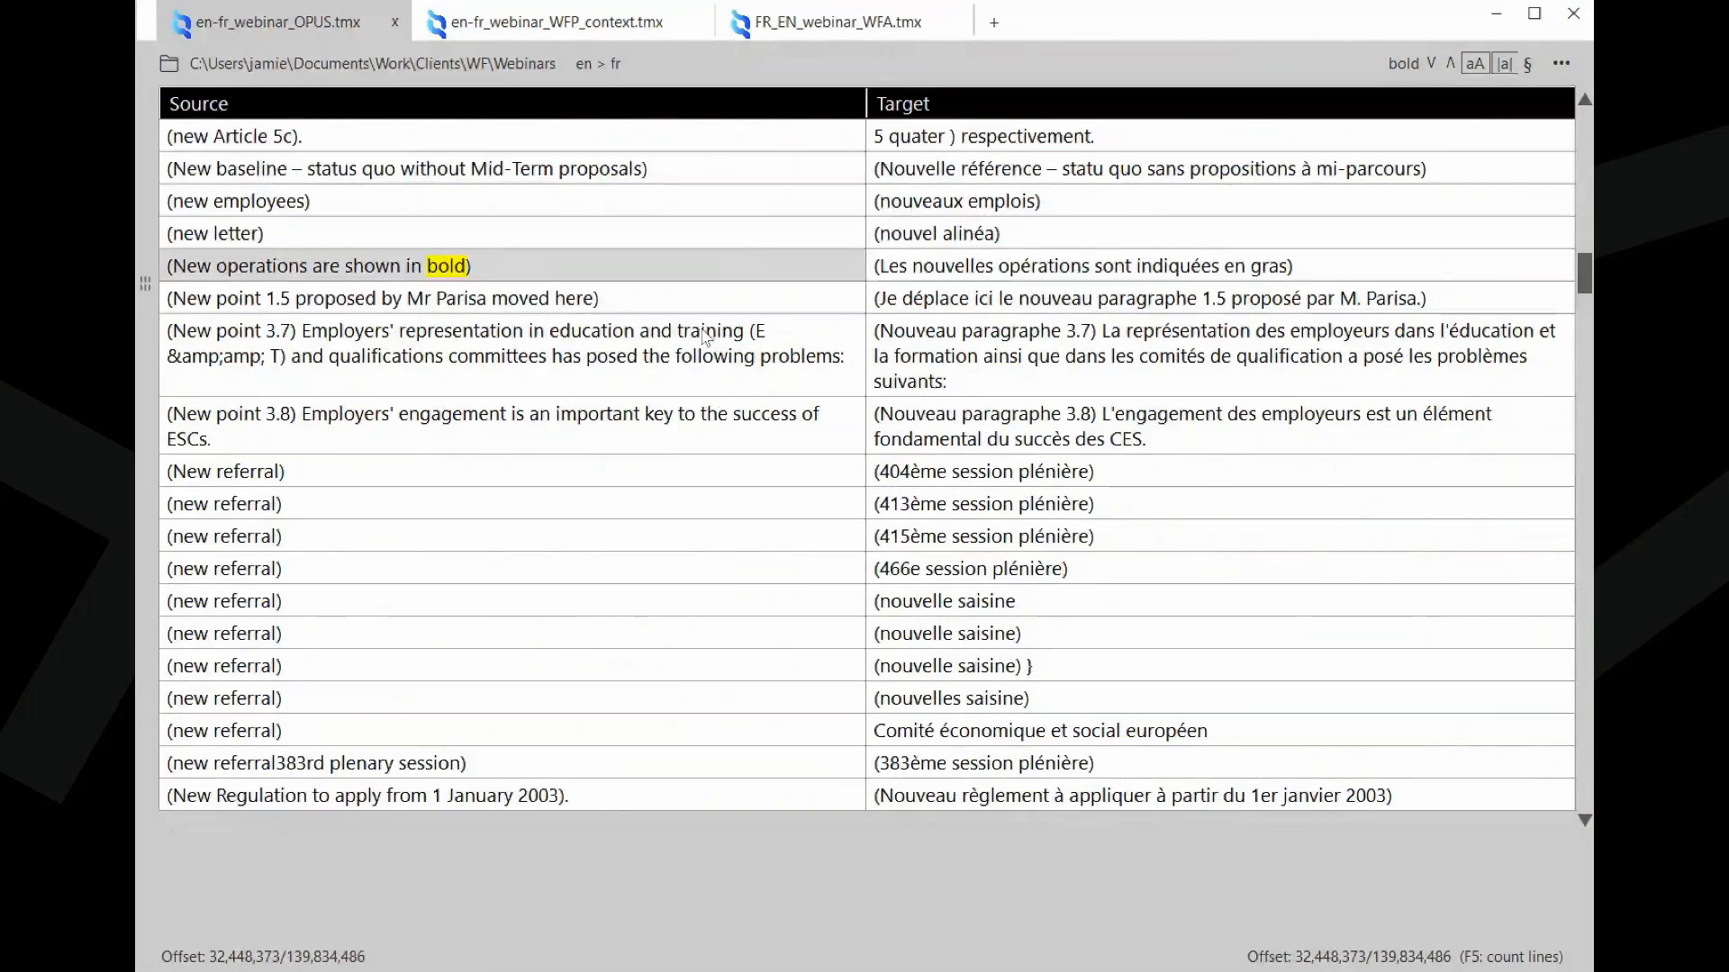
key("F3")
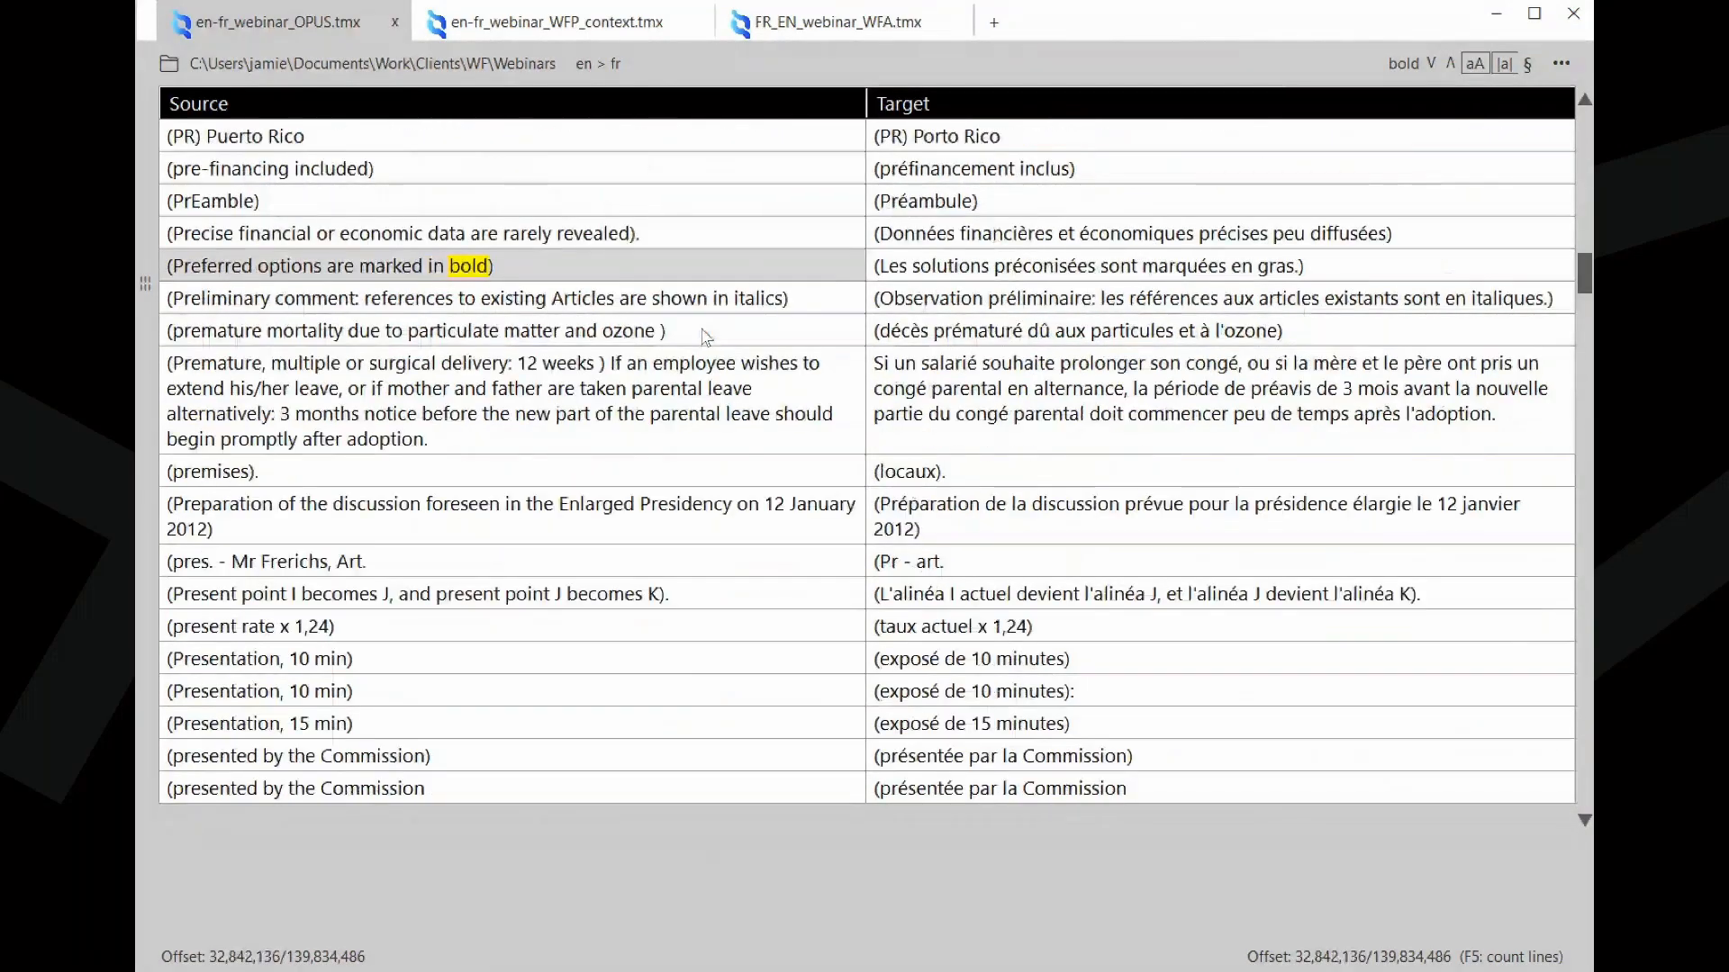
key("F3")
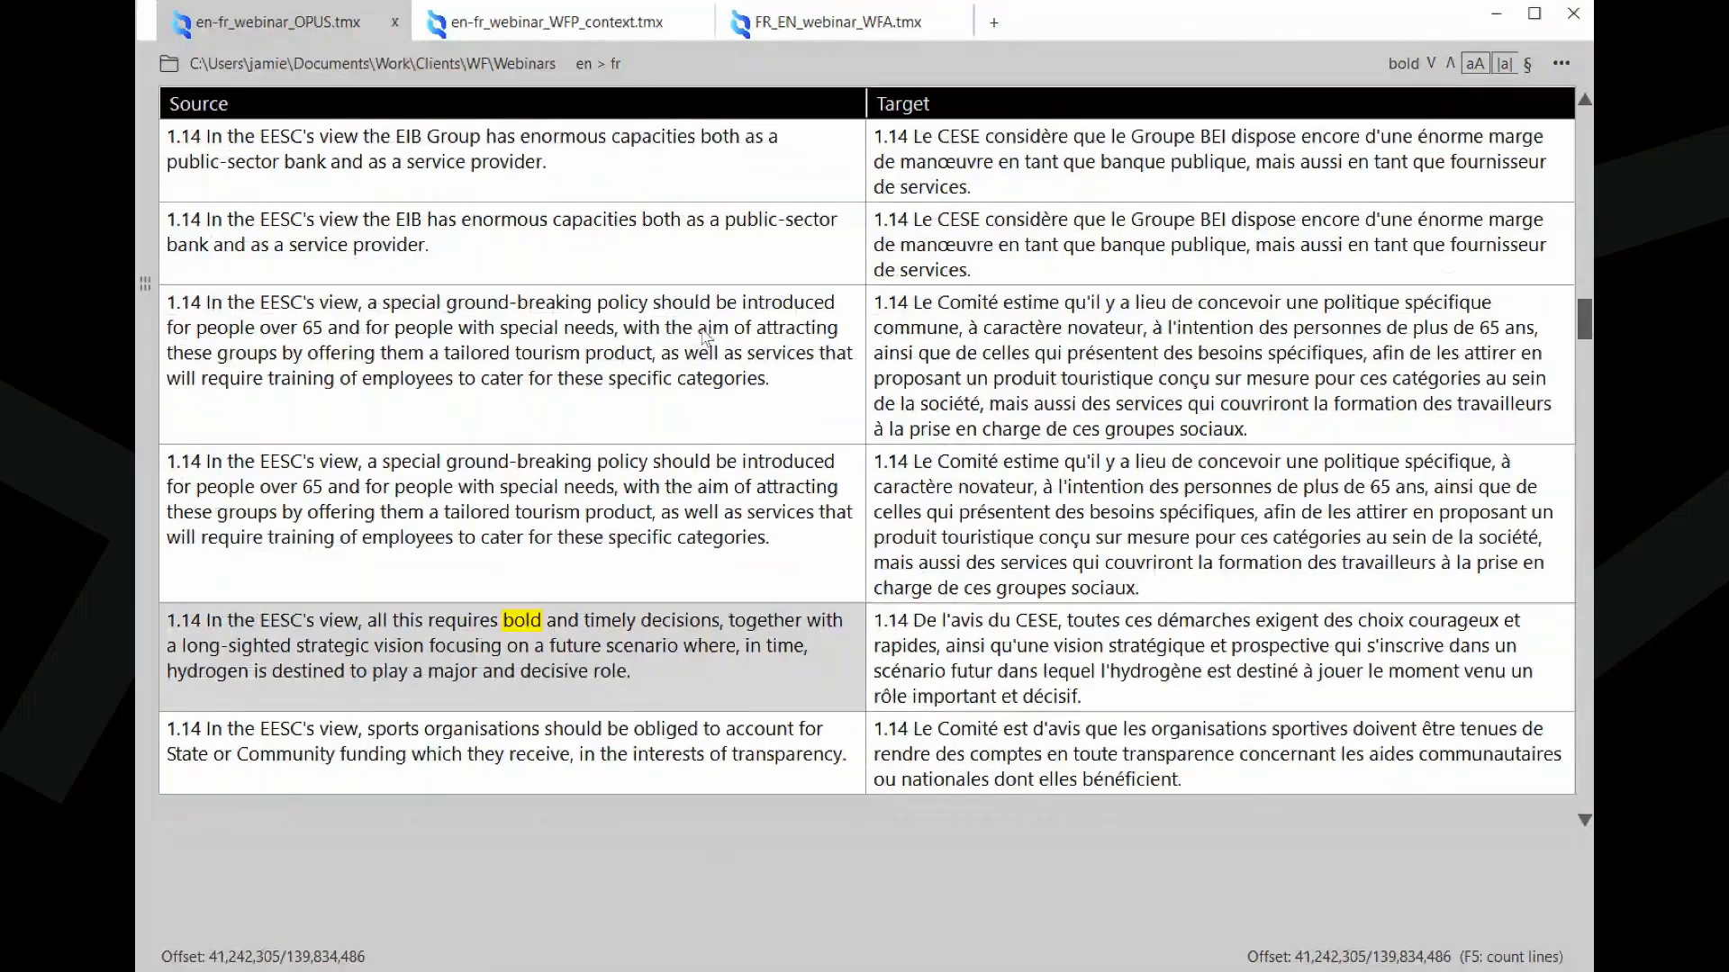
key("F3")
scroll(705, 336, "down", 1)
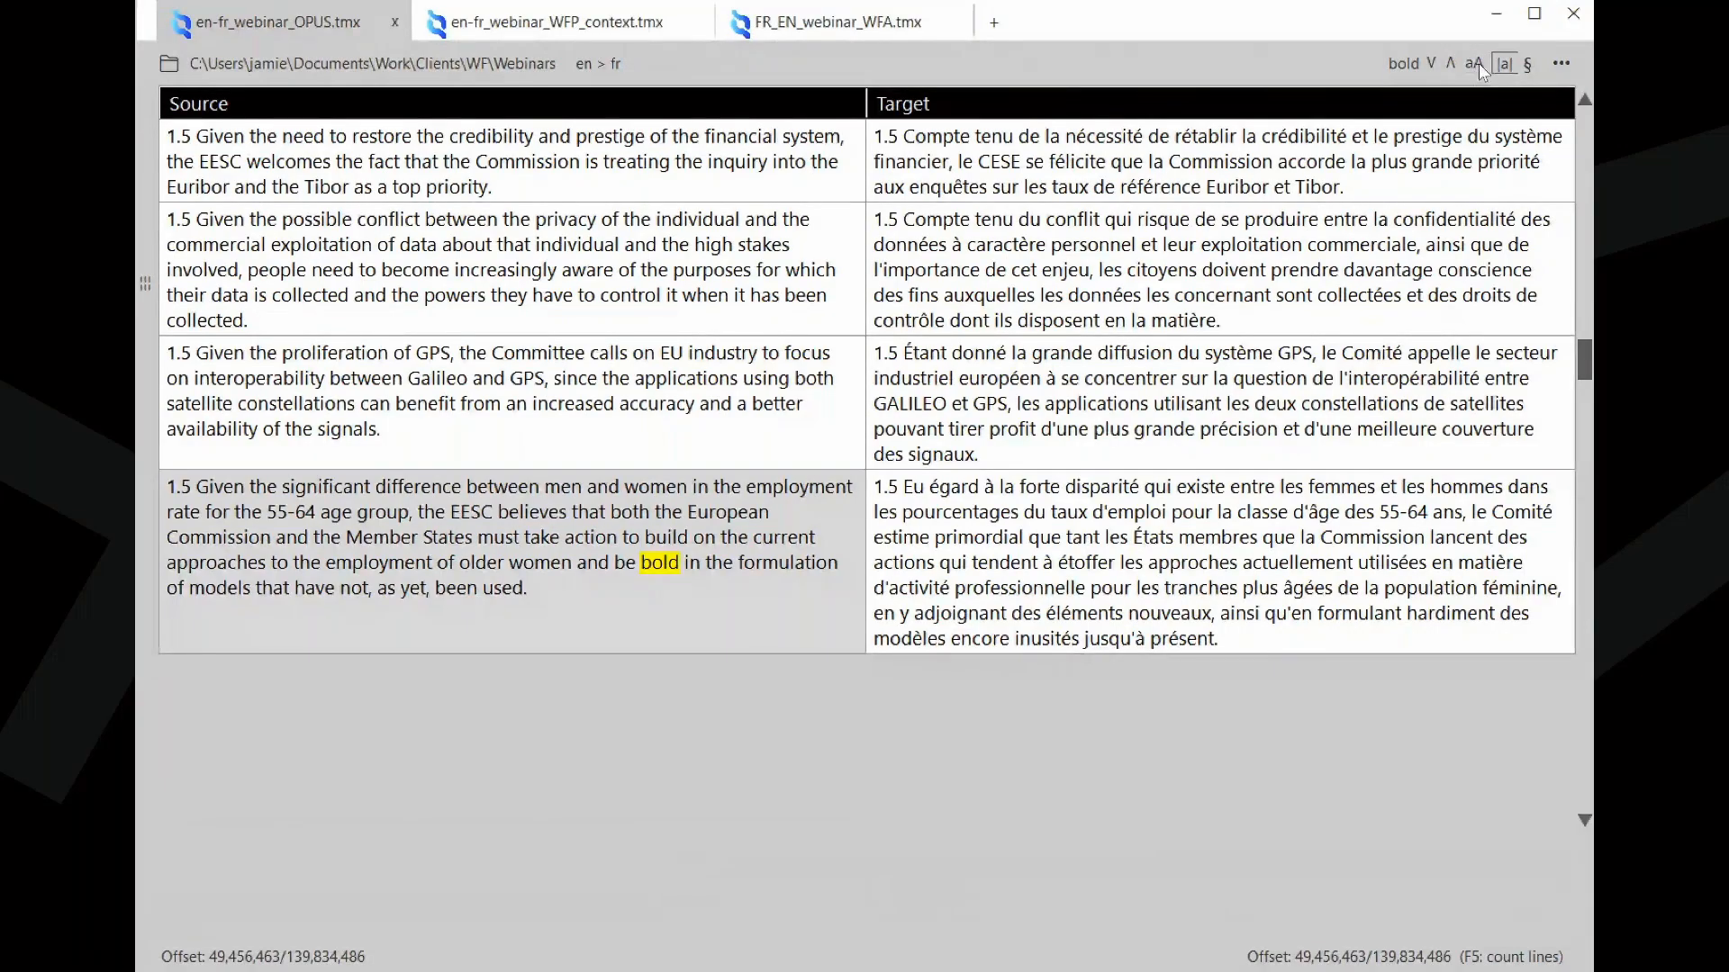
- Repeat the whole-word search for "bold" from the start of en-fr_webinar_OPUS.tmx with the letter-case option off, going through four matches
left_click(857, 238)
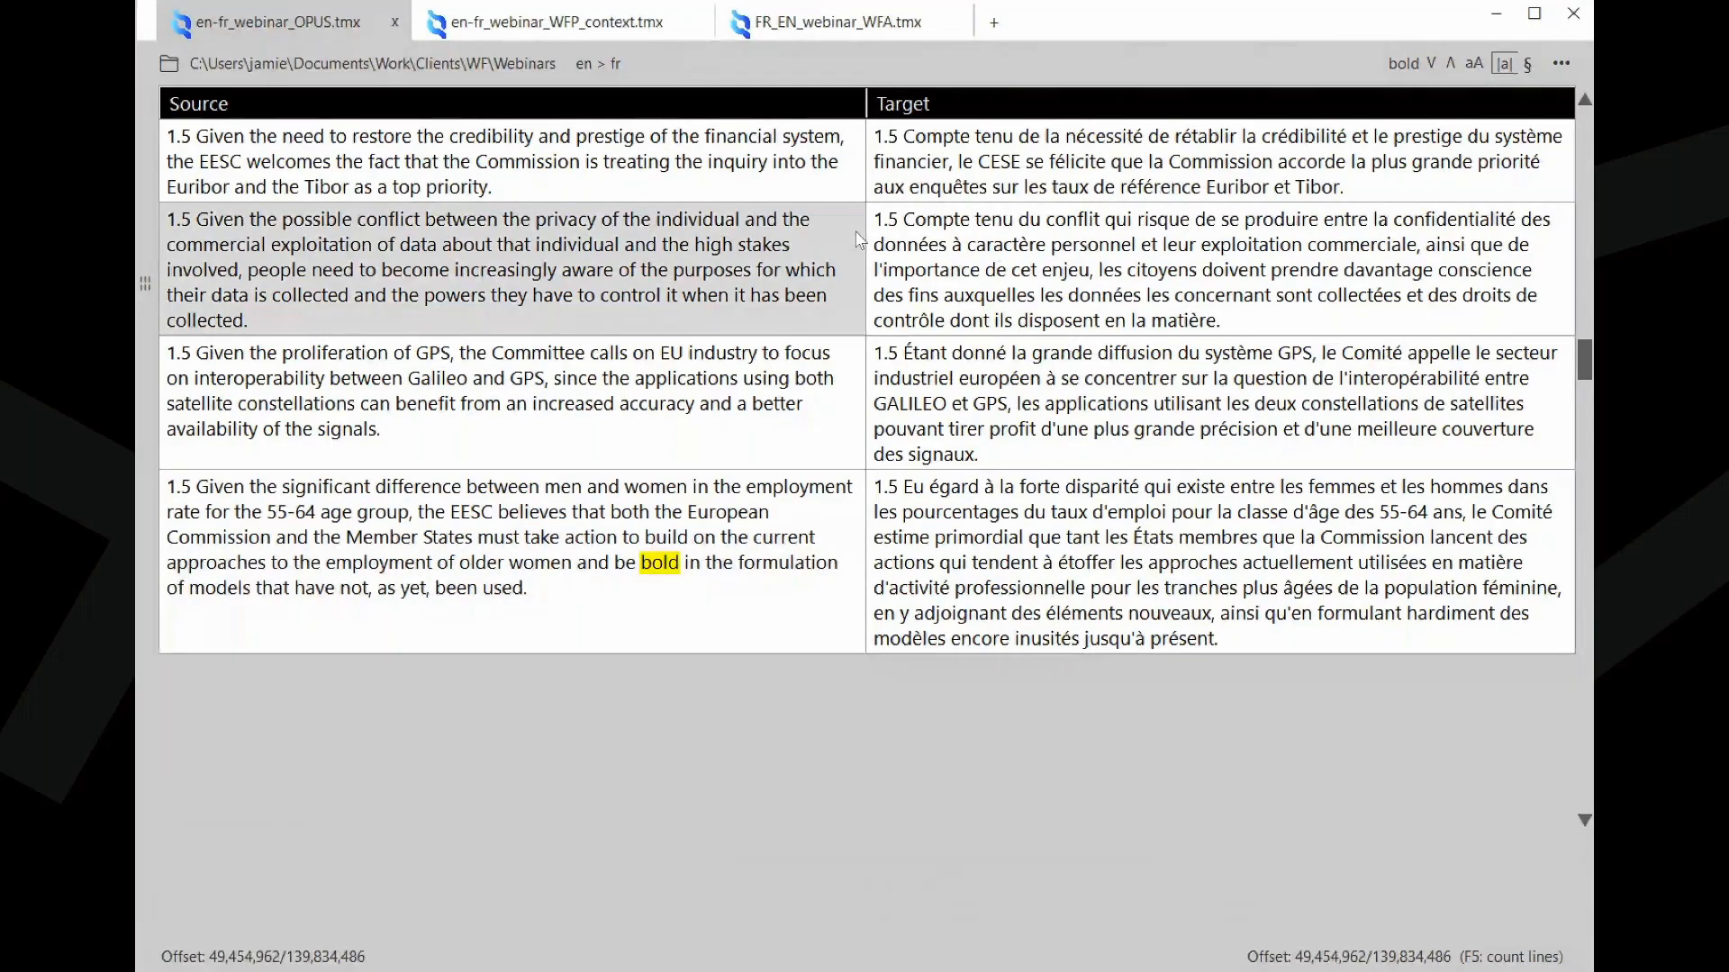
key("ctrl+Home")
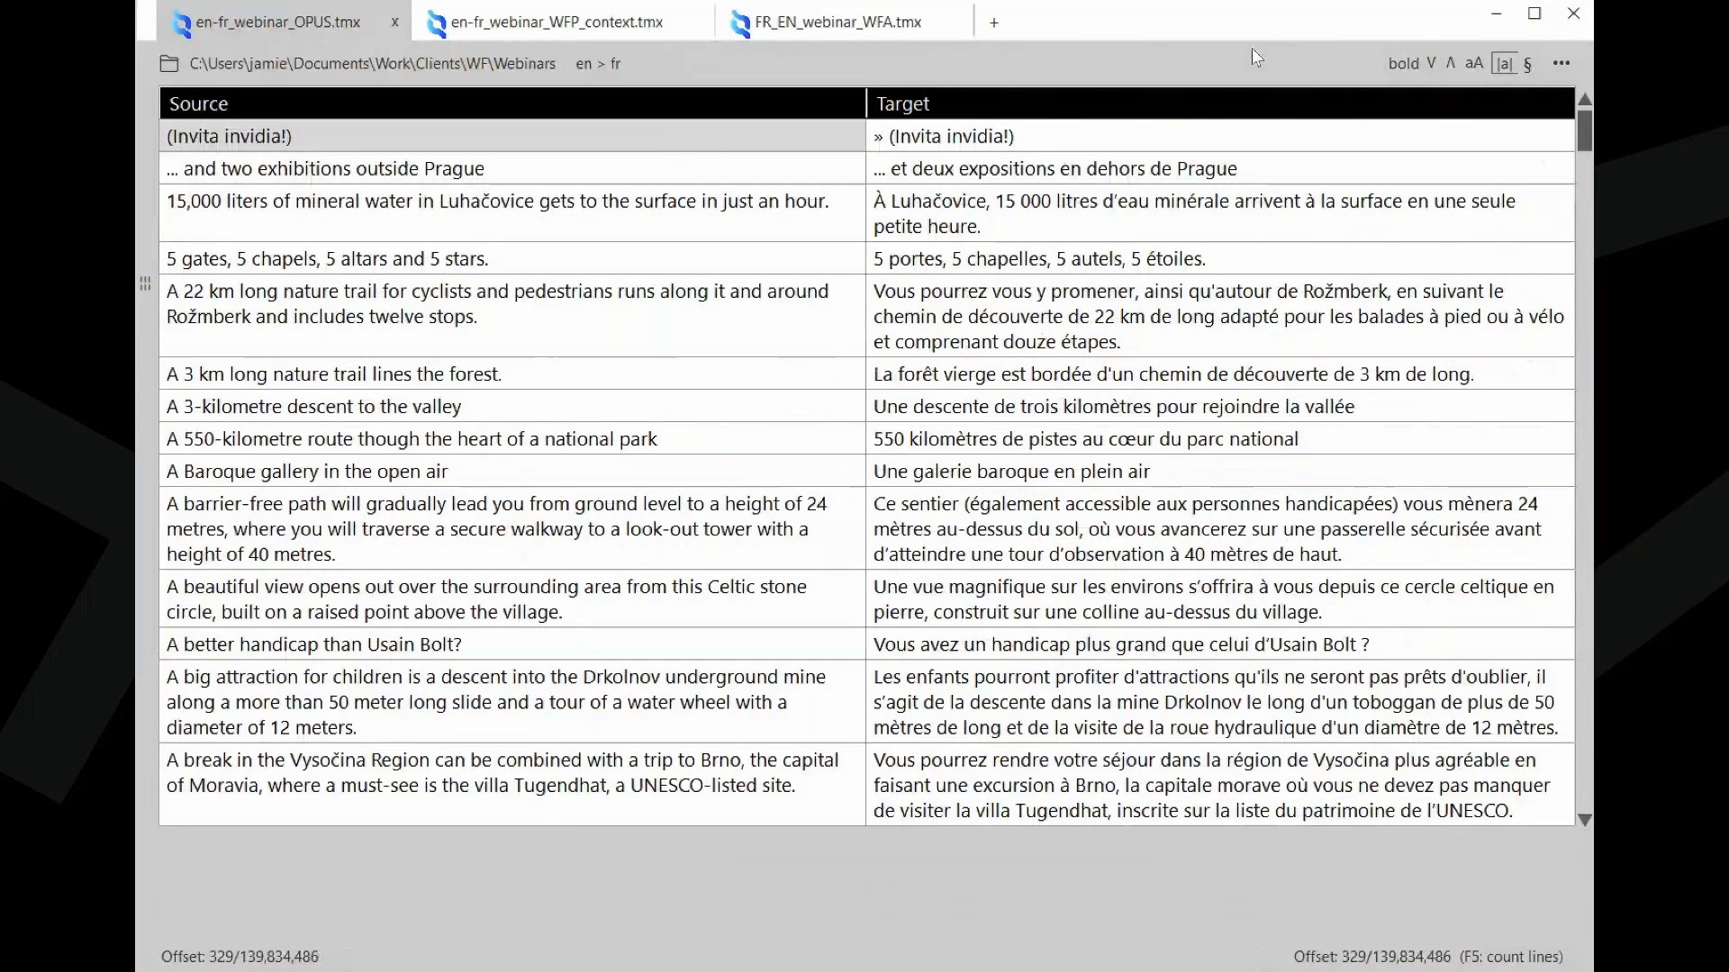
left_click(1316, 62)
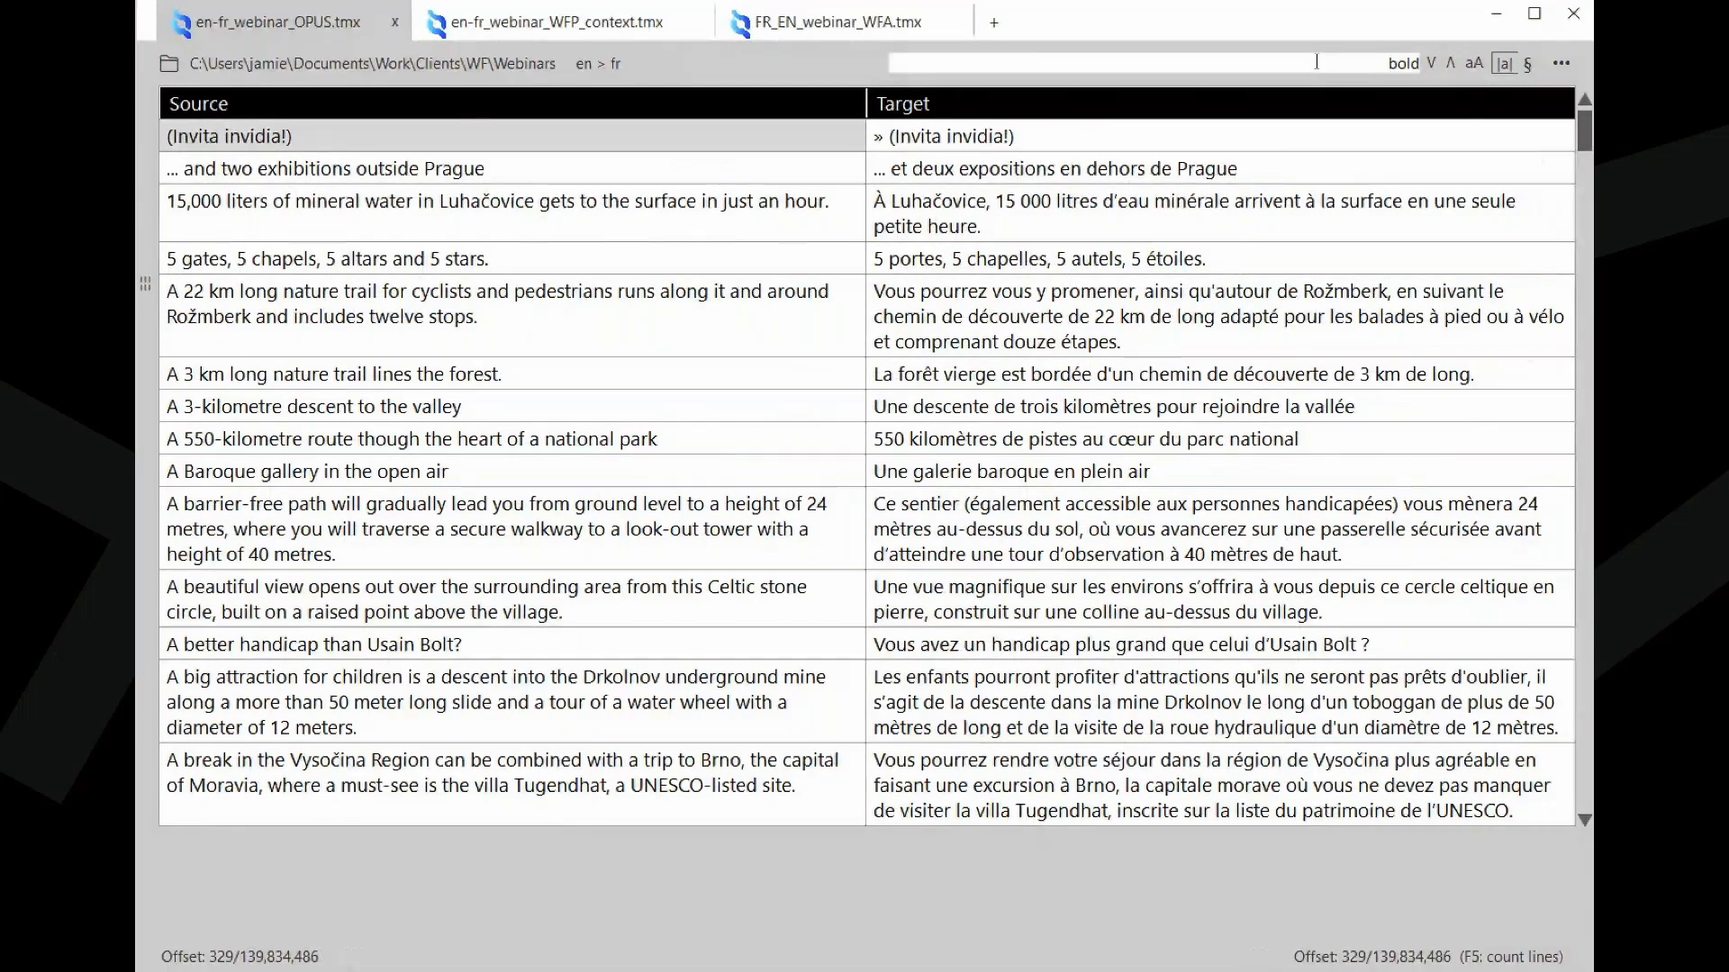
key("Return")
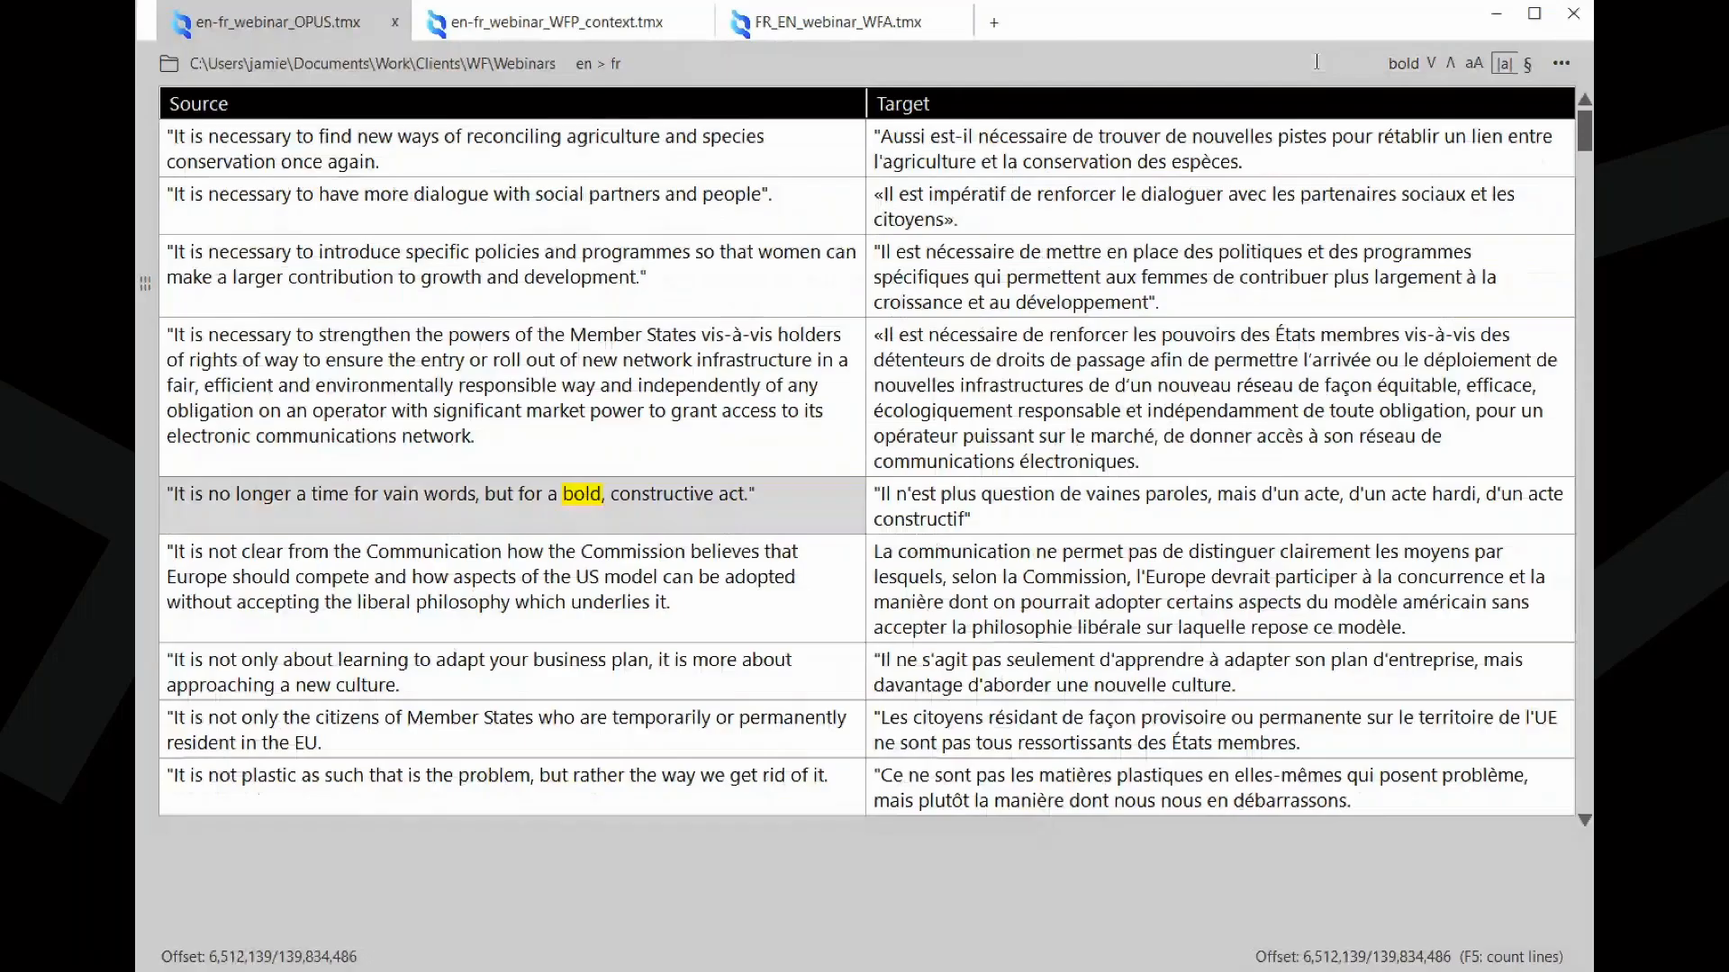
key("Return")
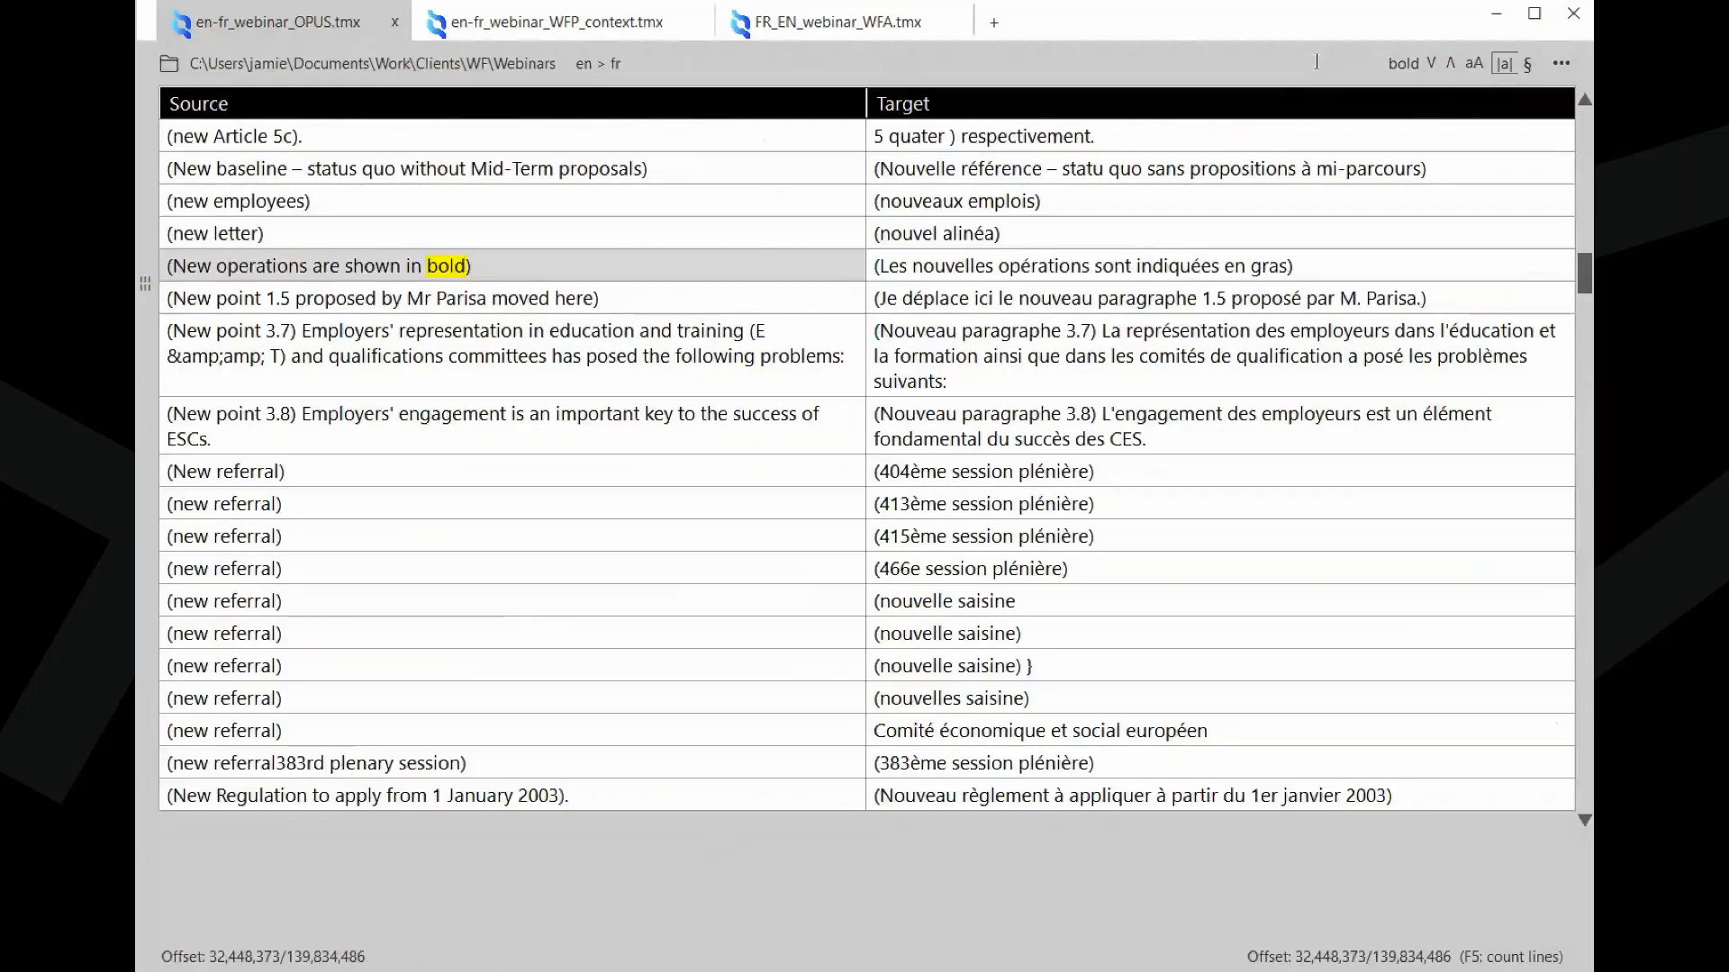
key("Return")
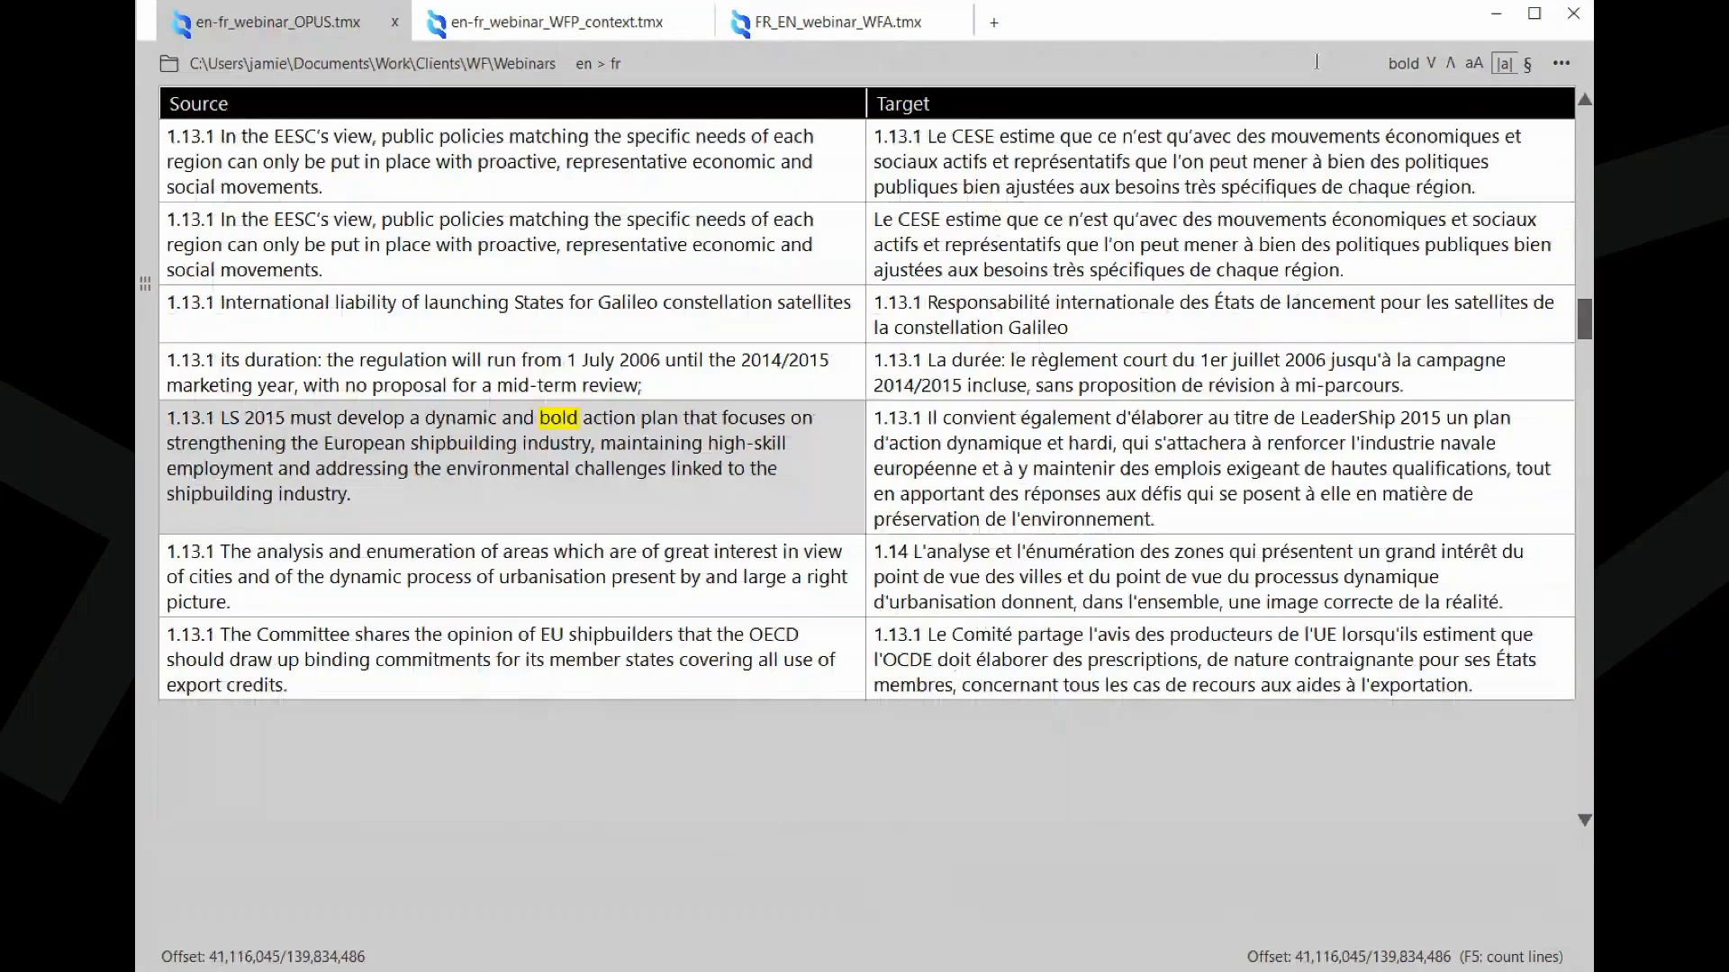
key("Return")
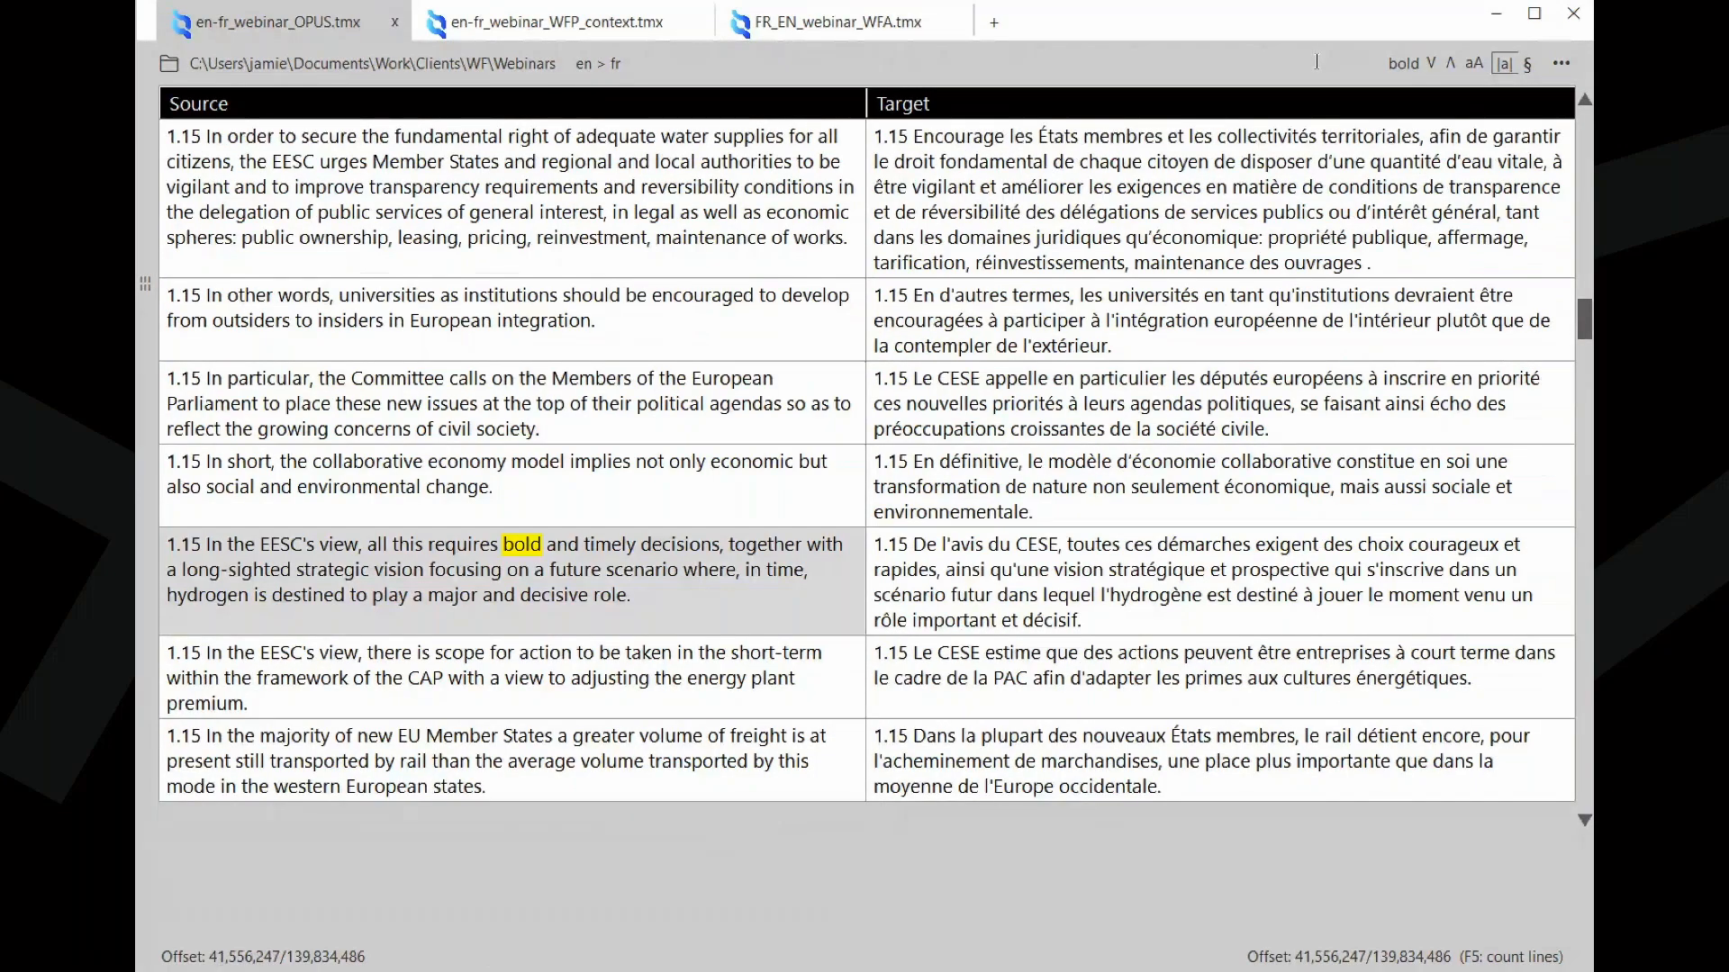
- Find the next whole-word match for "bold" in en-fr_webinar_OPUS.tmx and search the file for "jouer"
key("Return")
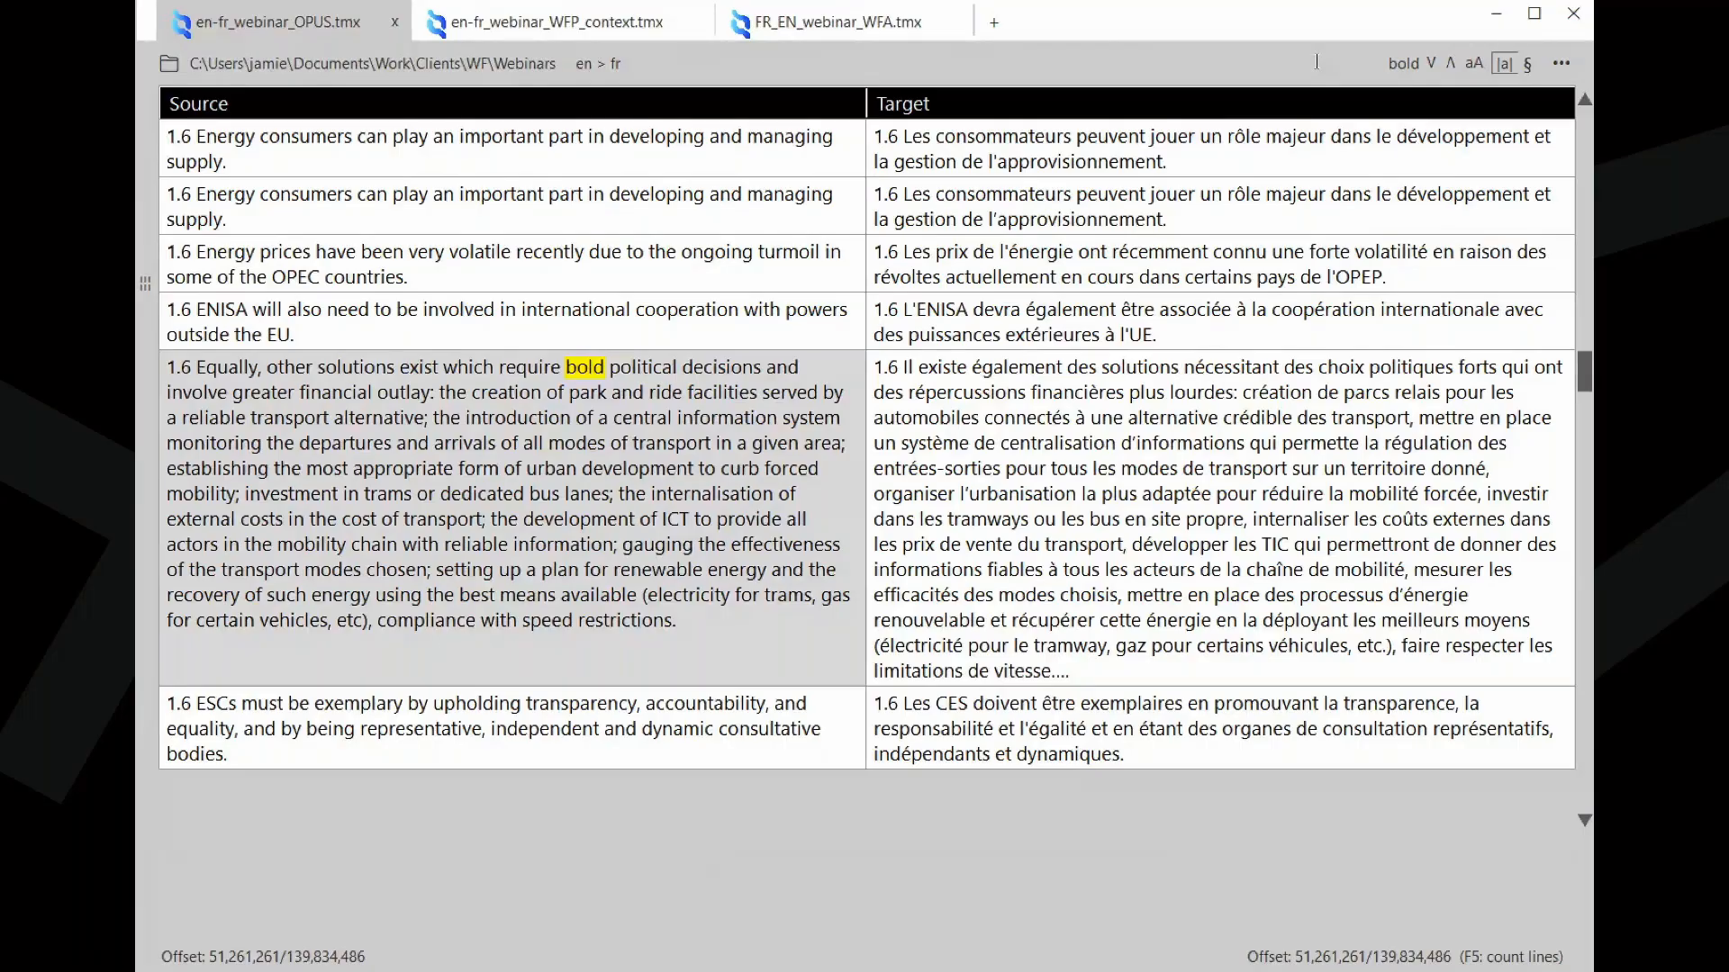
left_click(1316, 61)
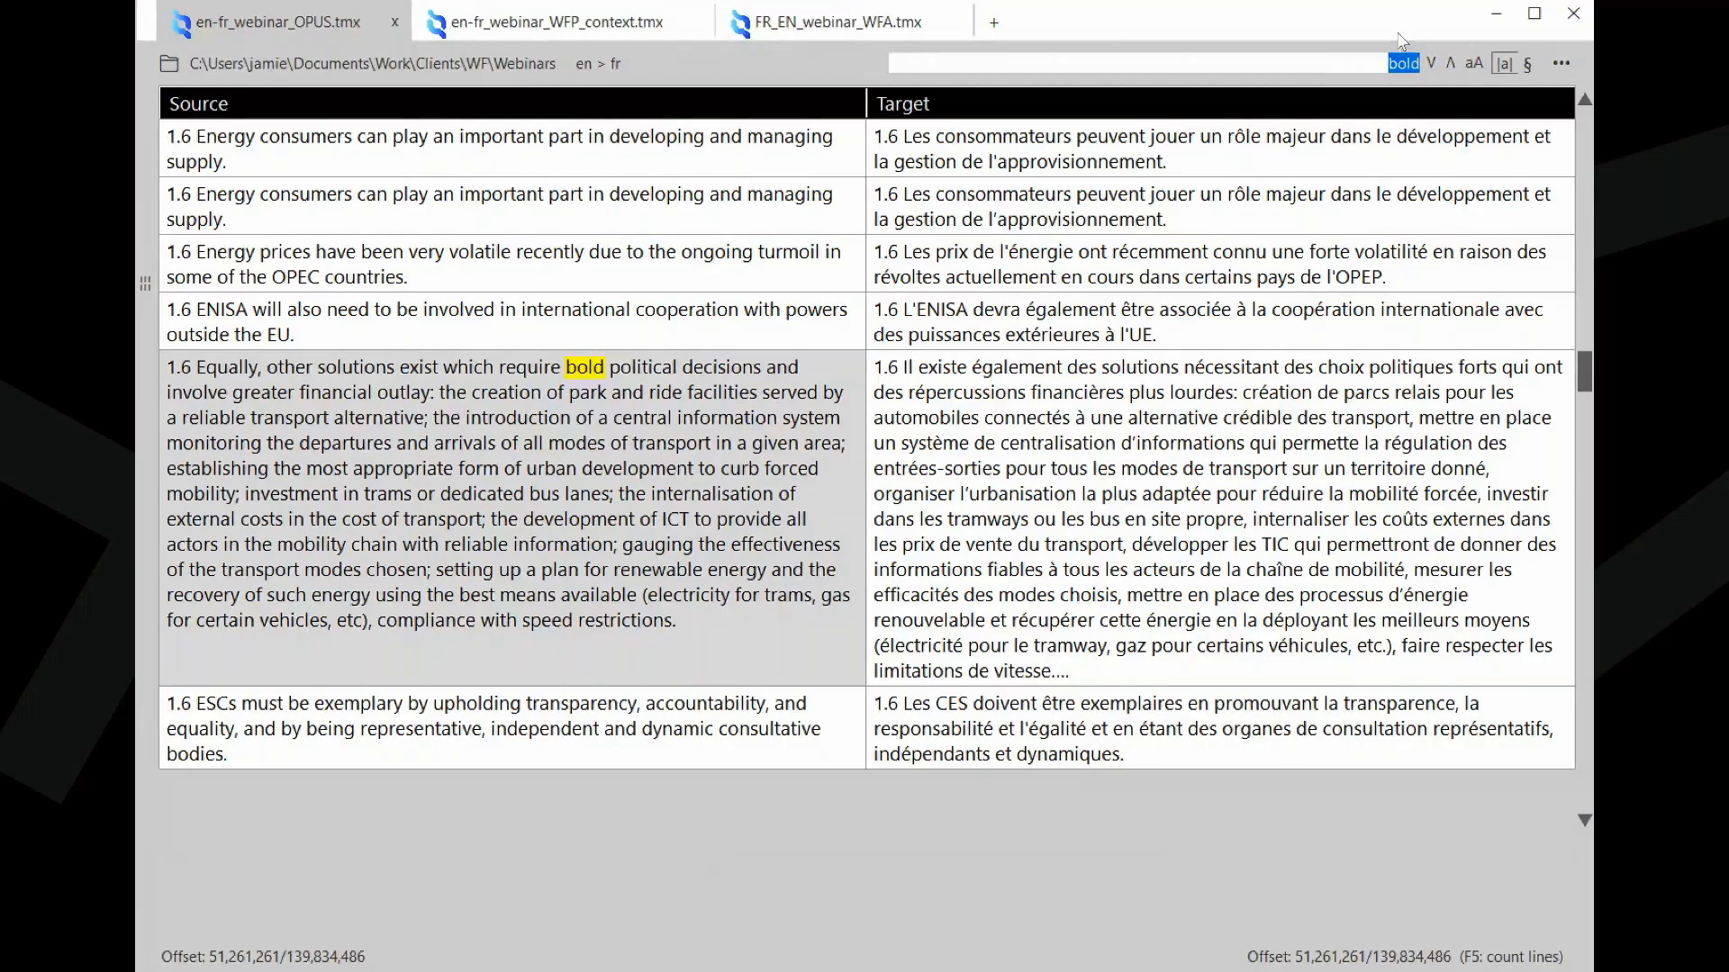
type("jouer")
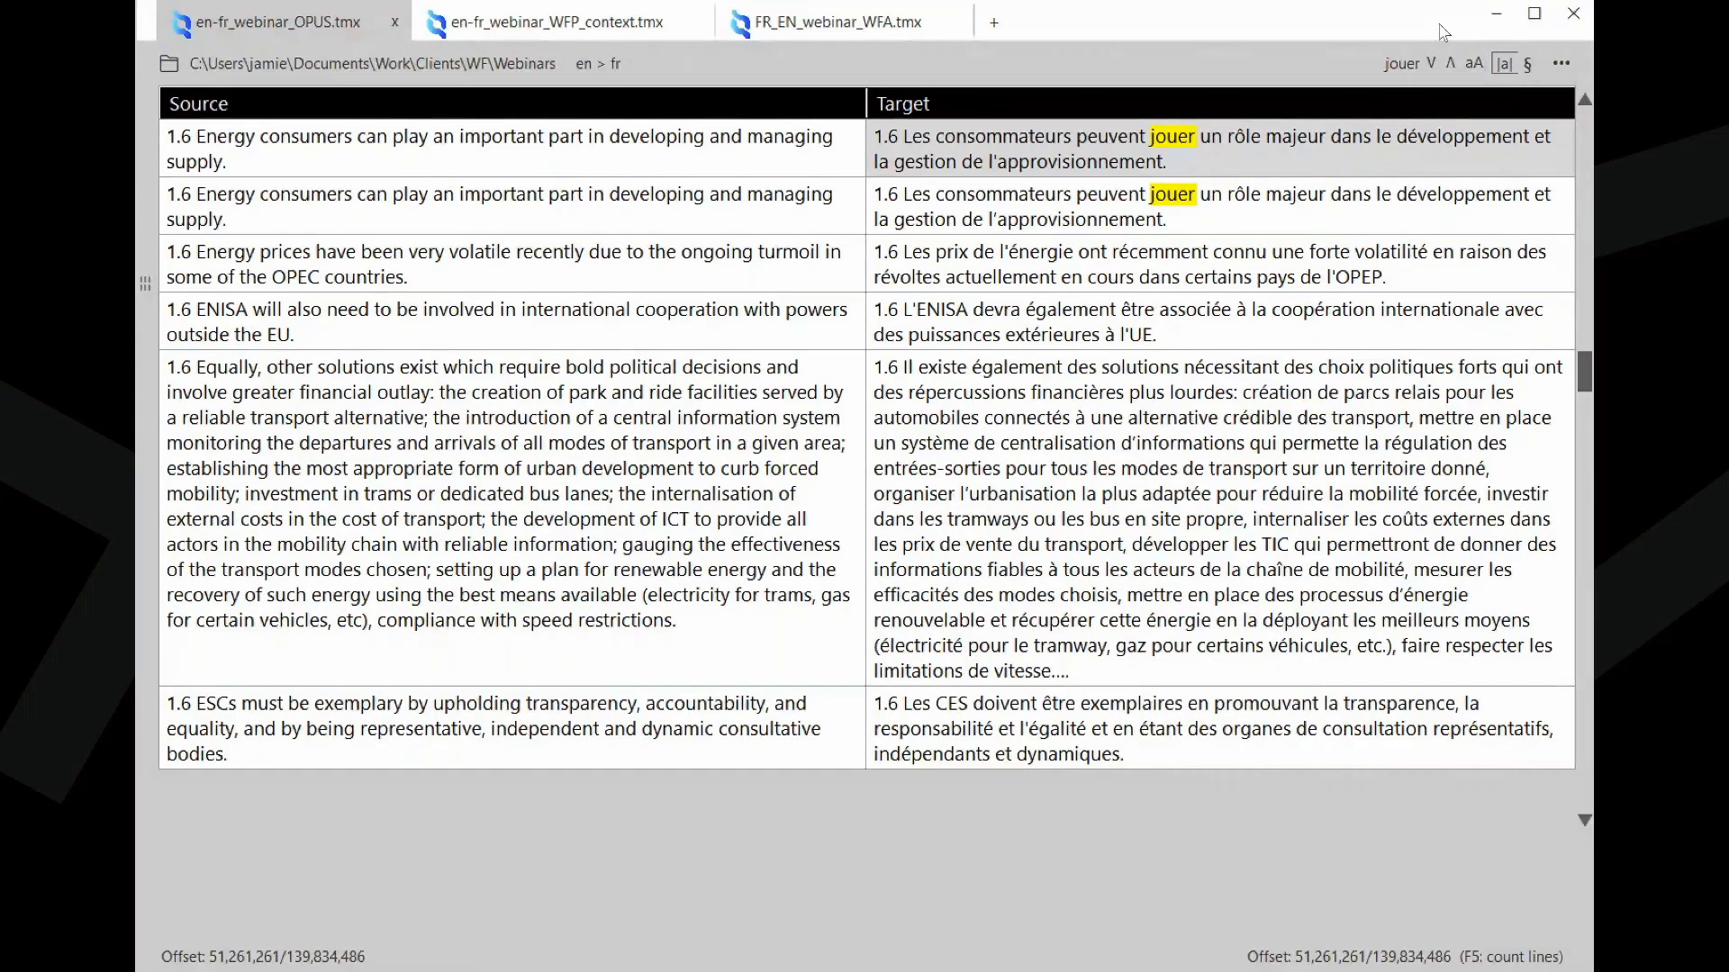
- Start a regex find-and-replace that looks for ^T in the Source column, with an empty replacement
left_click(1529, 65)
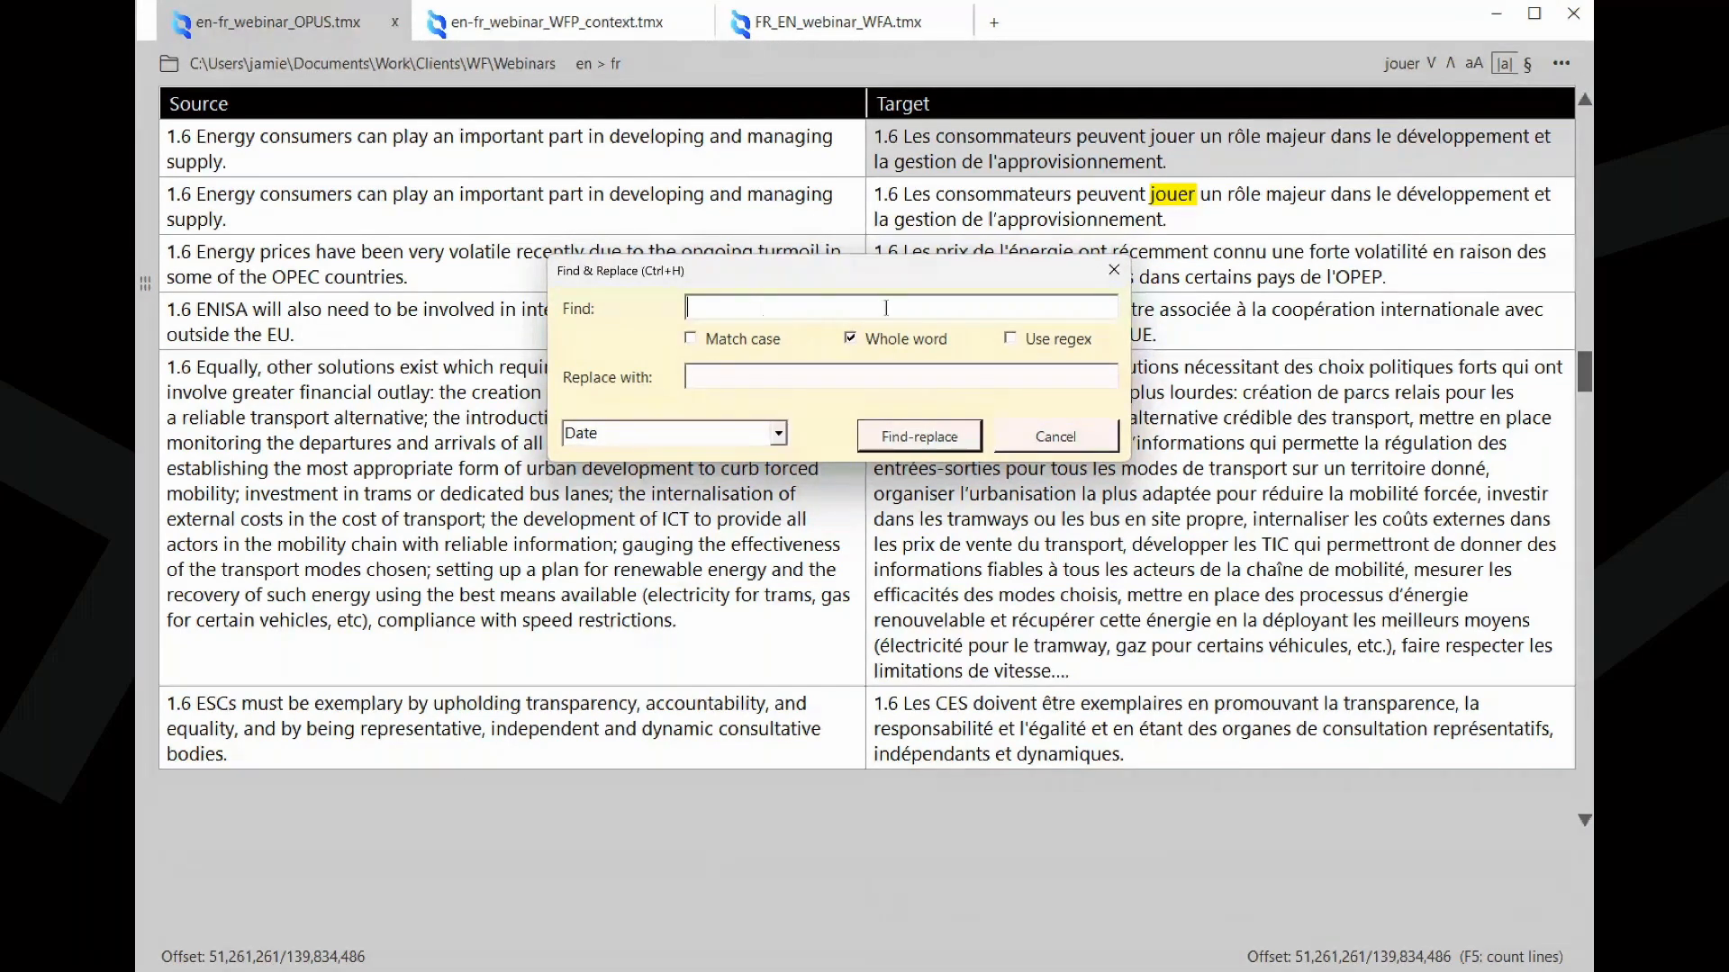
left_click(1040, 348)
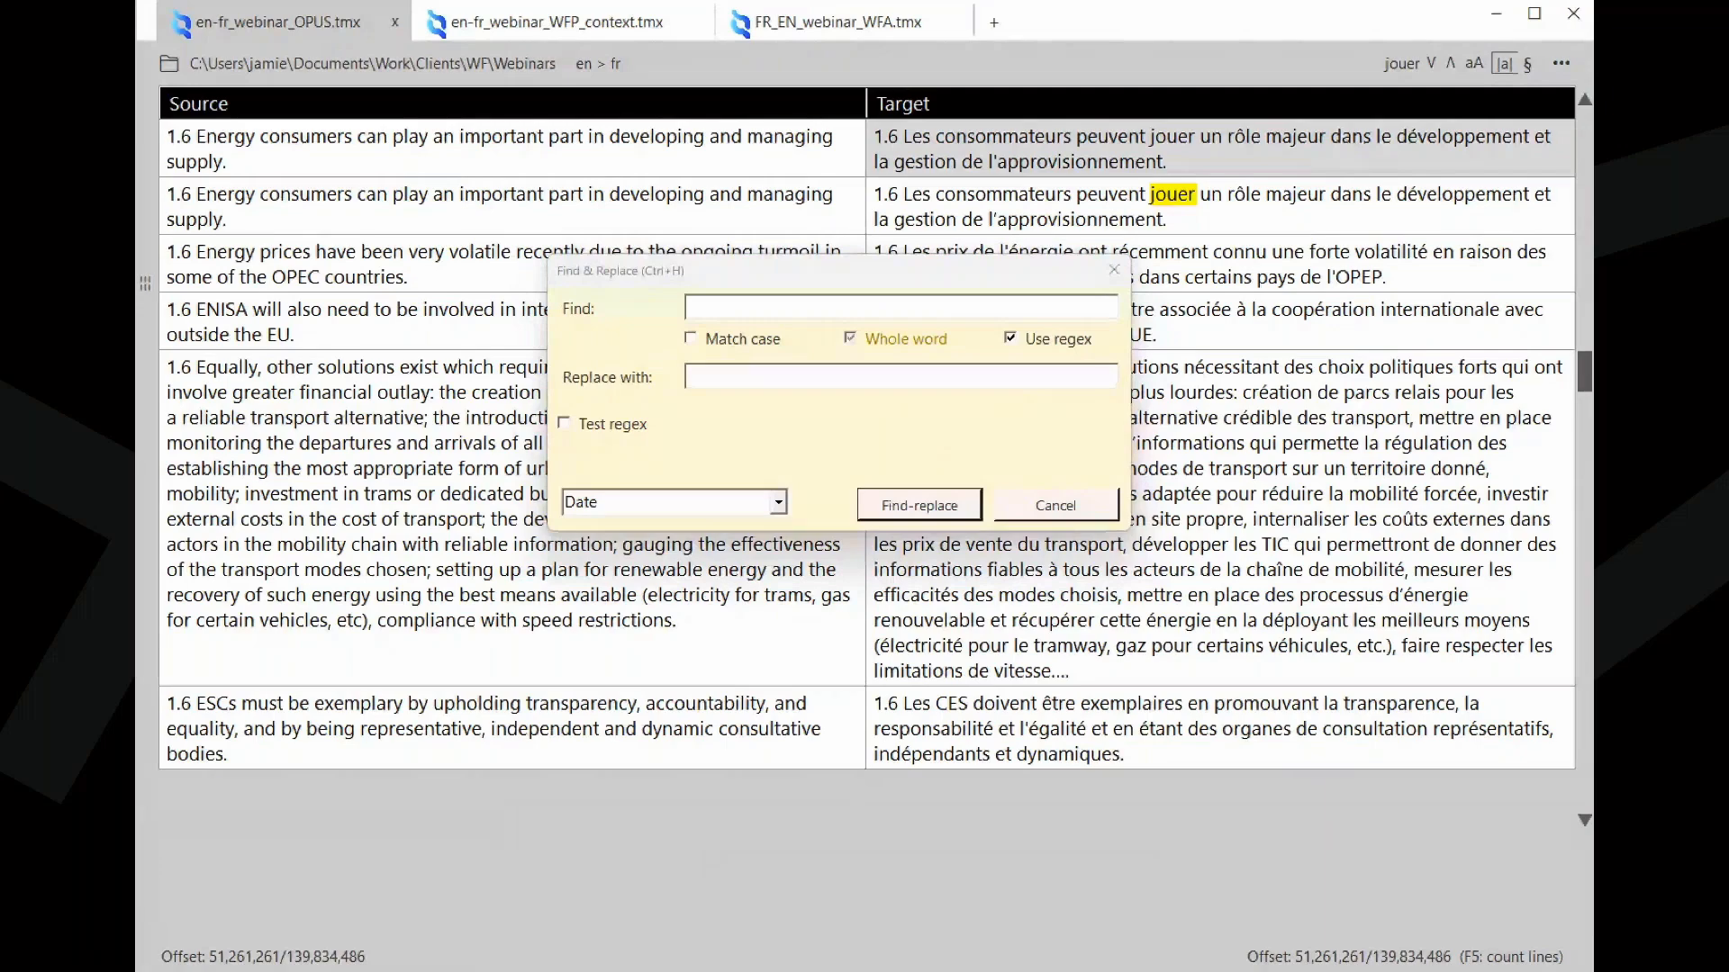
left_click(865, 306)
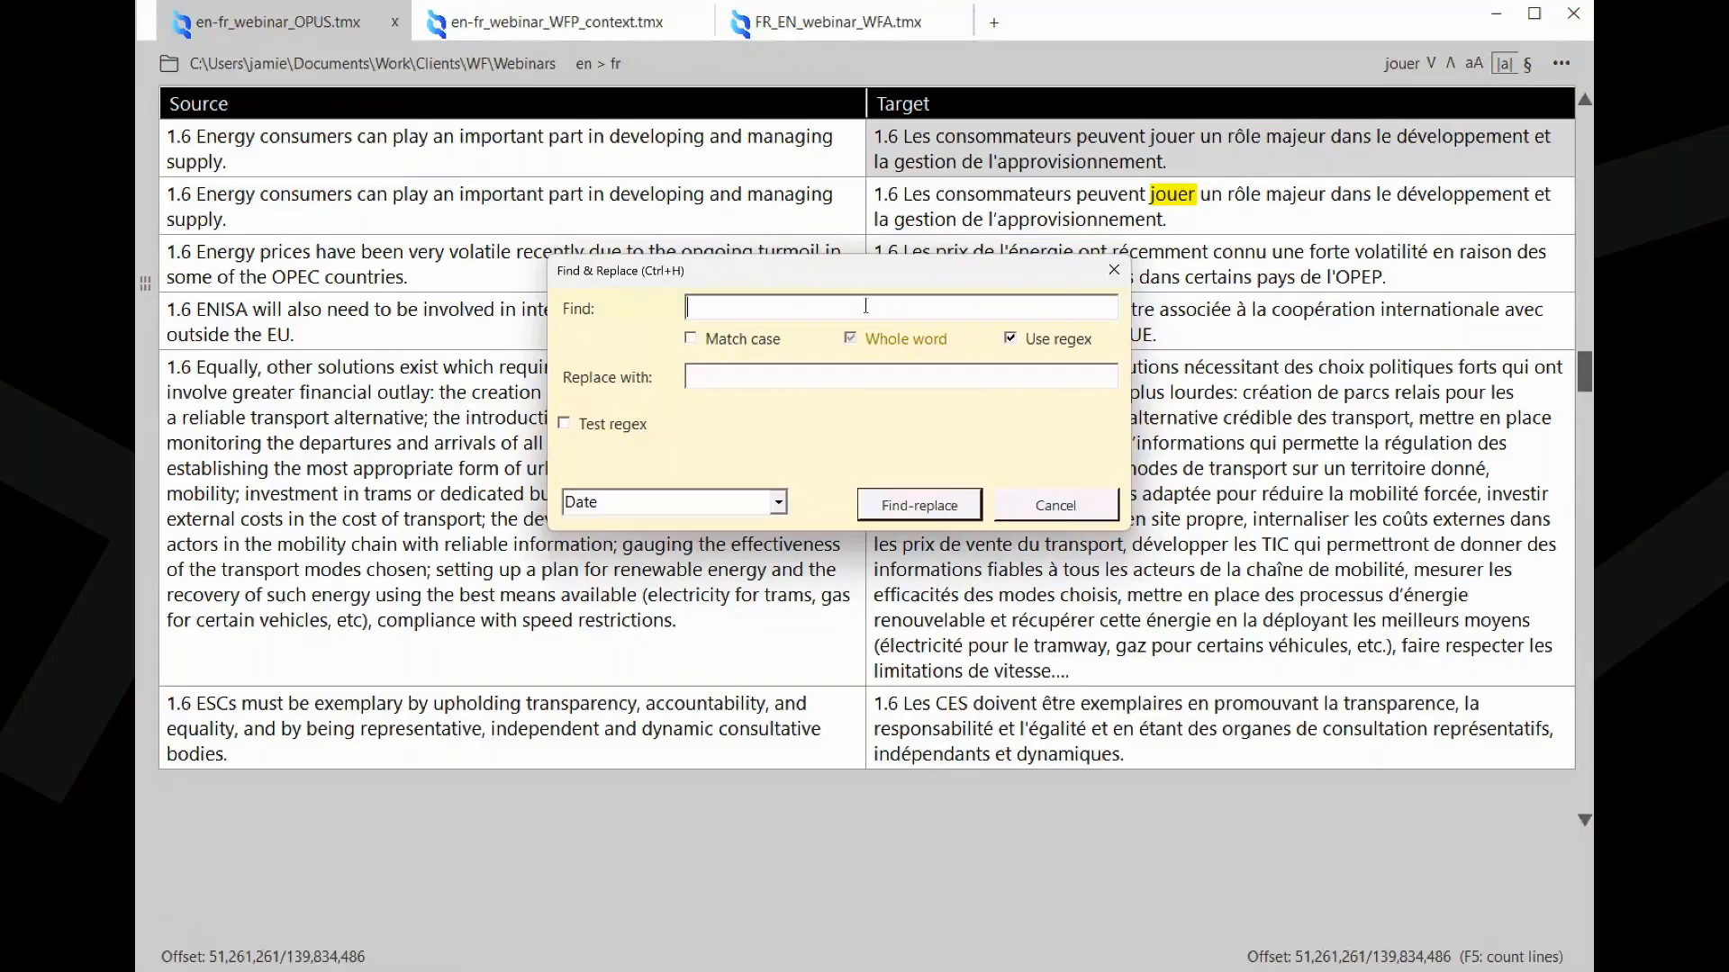
type("^T")
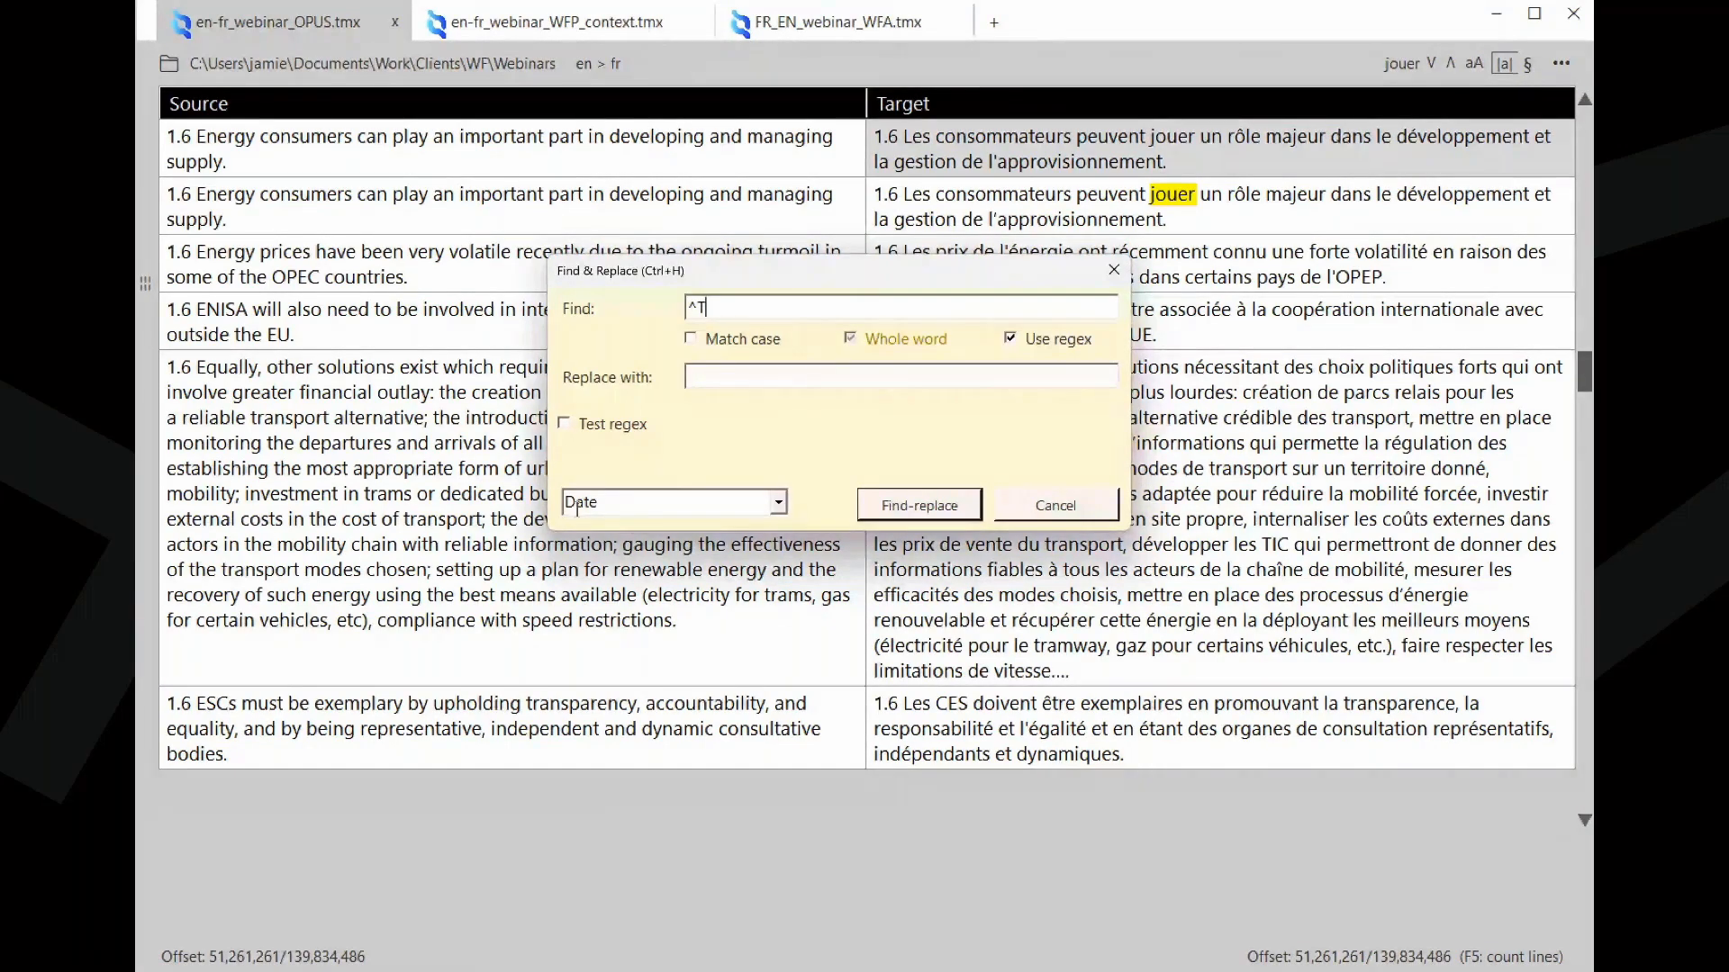
left_click(780, 505)
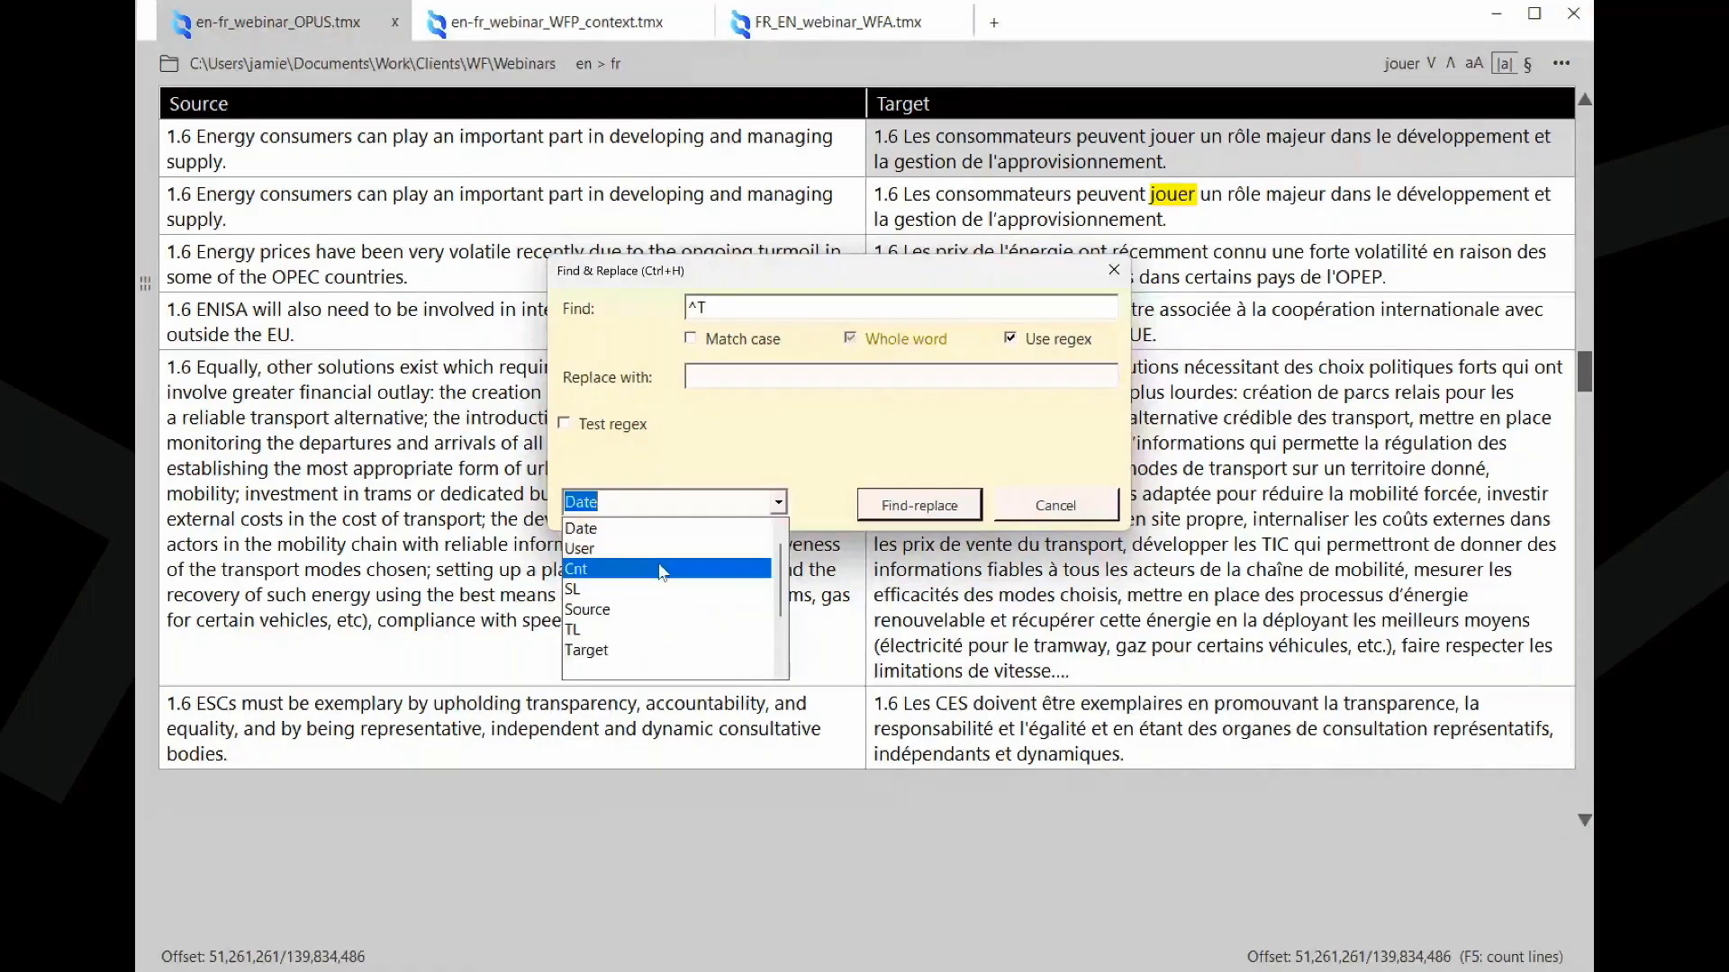
left_click(662, 609)
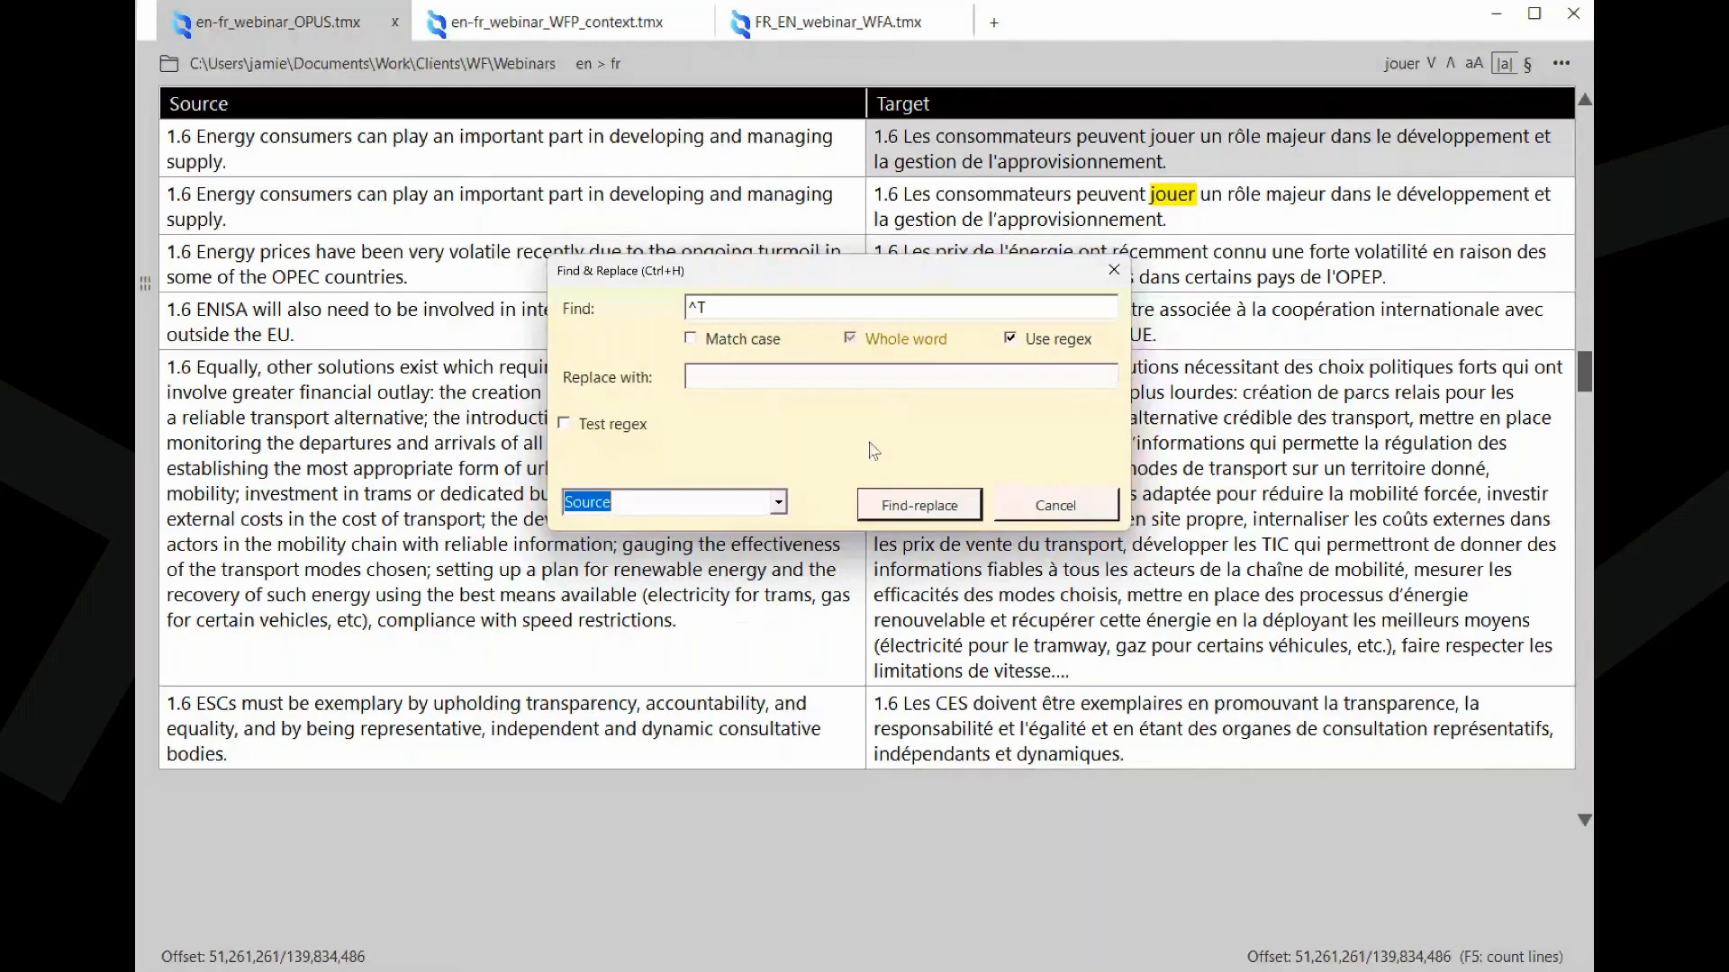
left_click(919, 506)
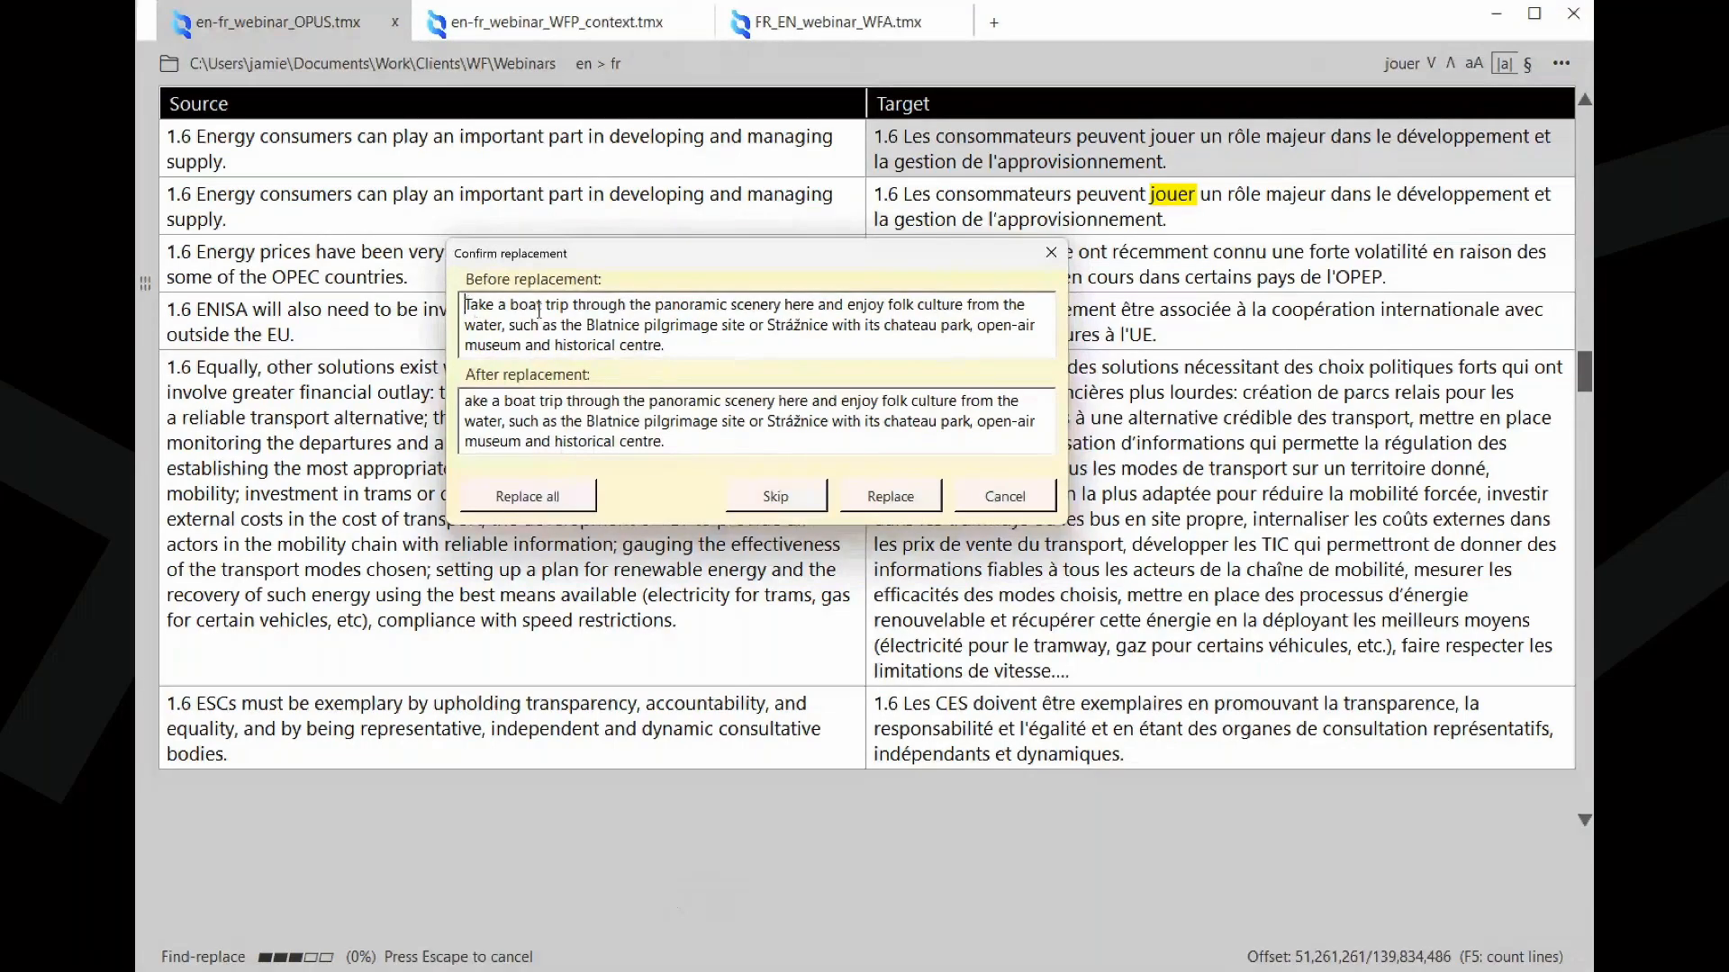
- Compare the text before and after replacement, skip the first three proposals and cancel the whole find-and-replace
left_click_drag(494, 307, 464, 306)
left_click(498, 306)
double_click(479, 402)
left_click(775, 496)
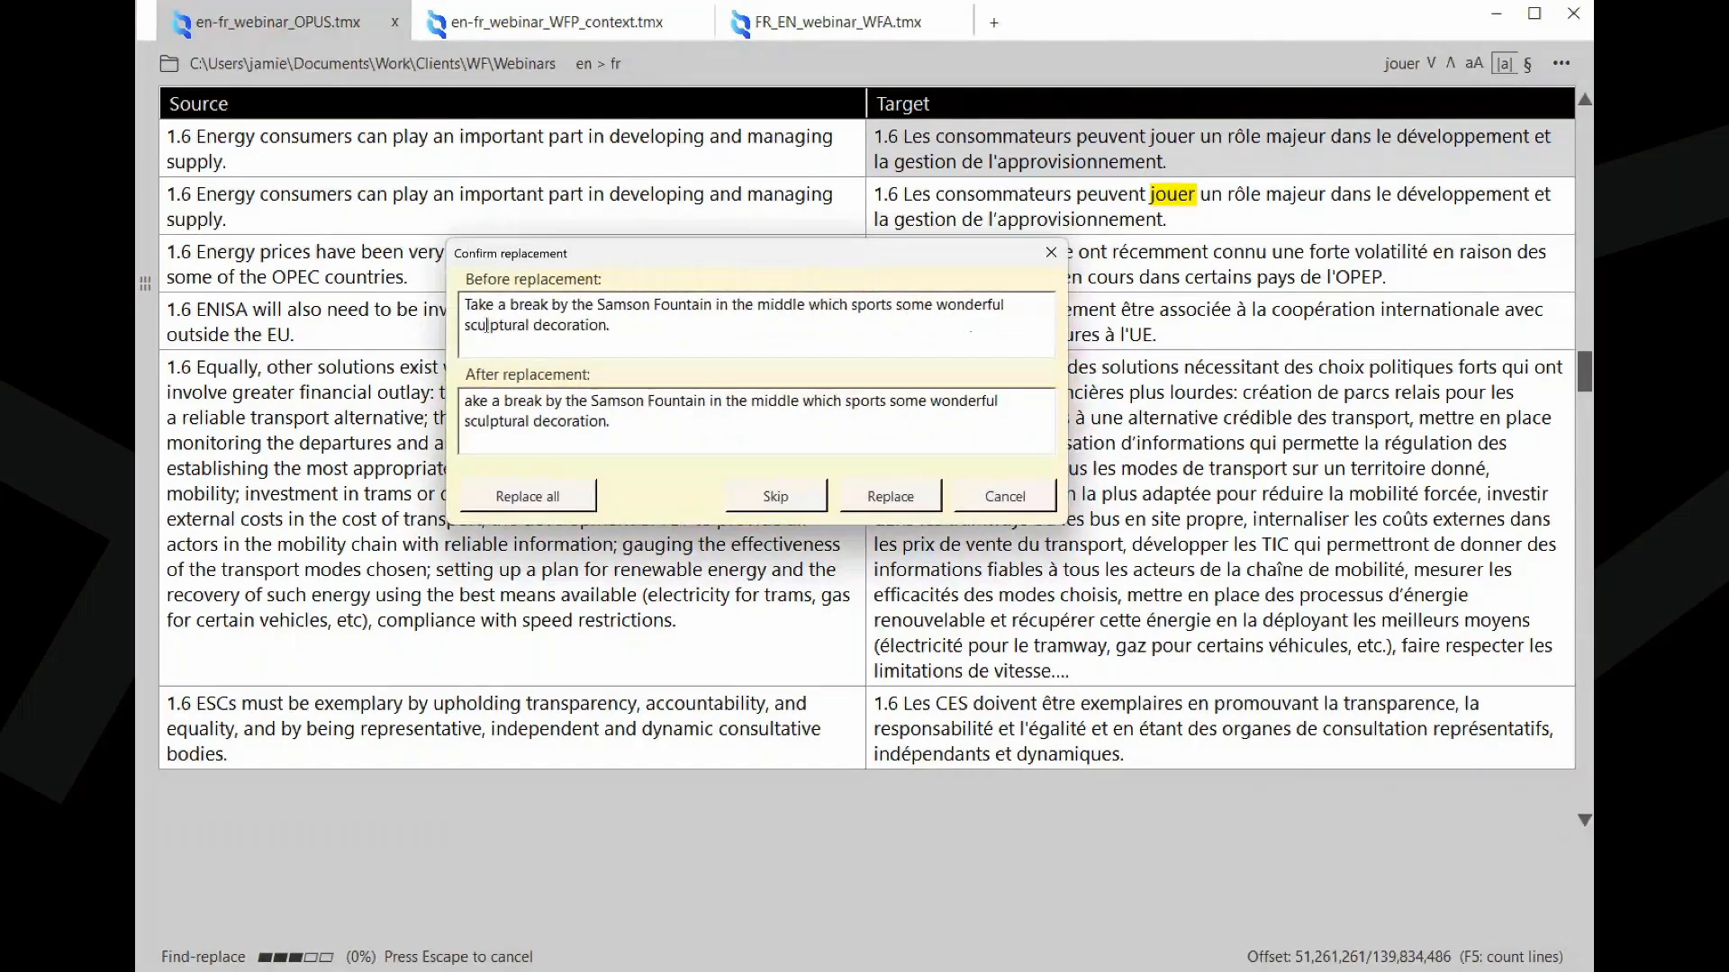
left_click(771, 501)
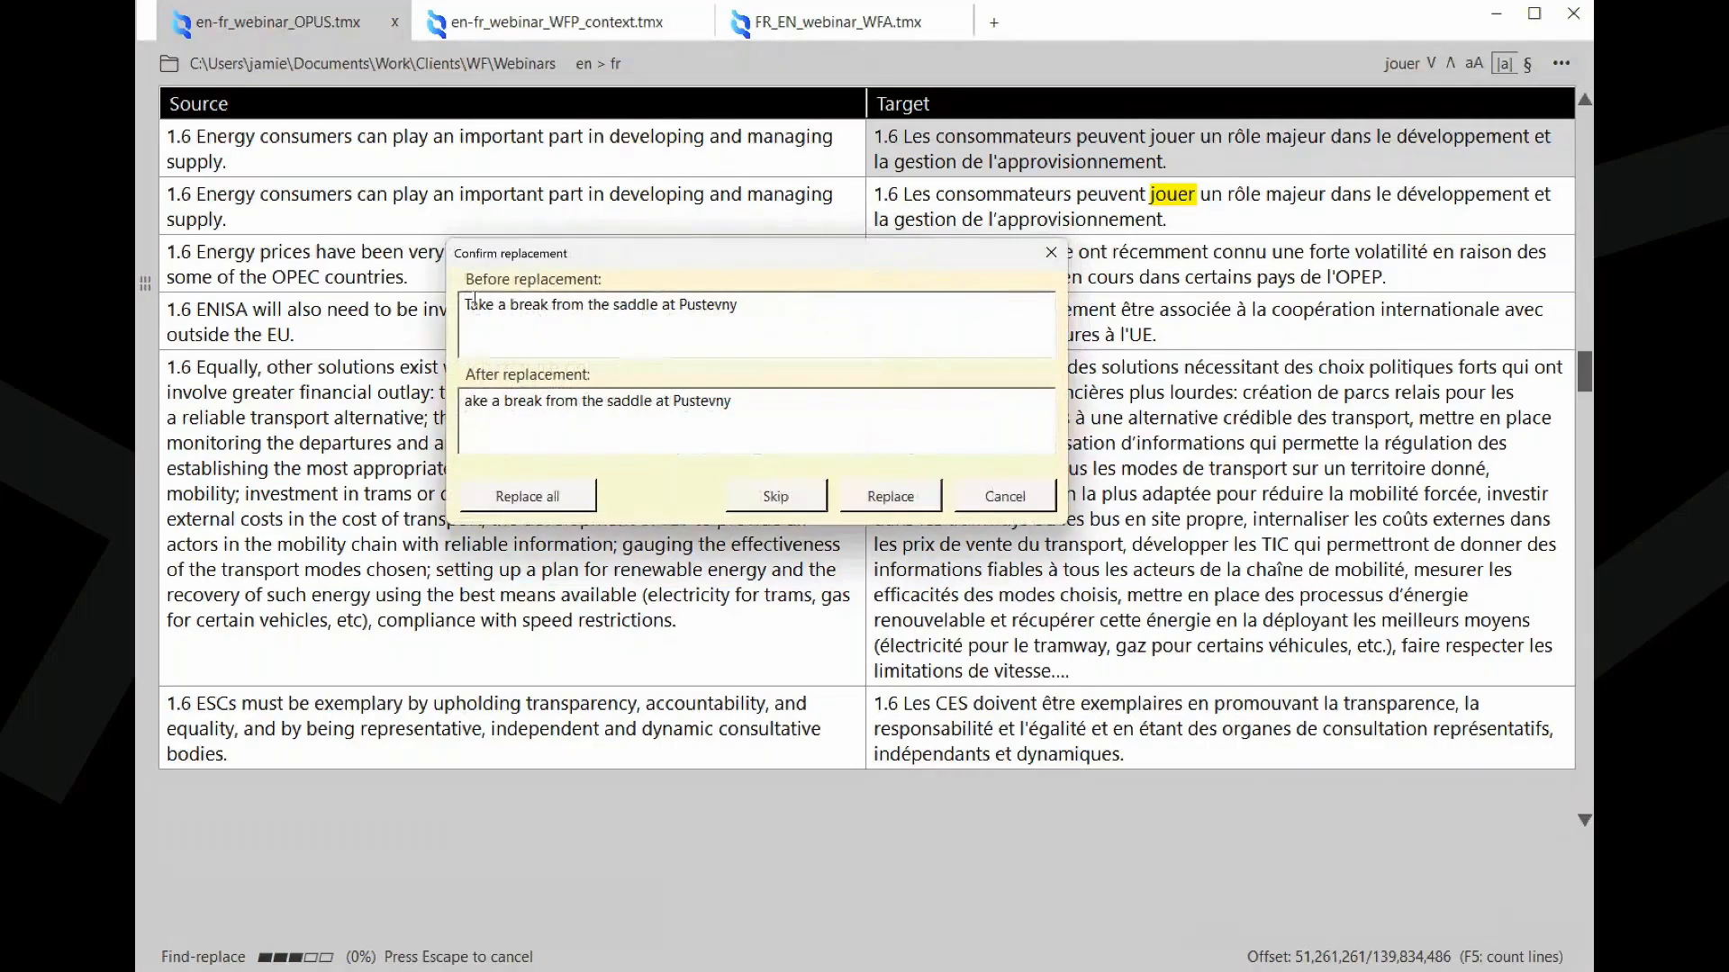
left_click(770, 499)
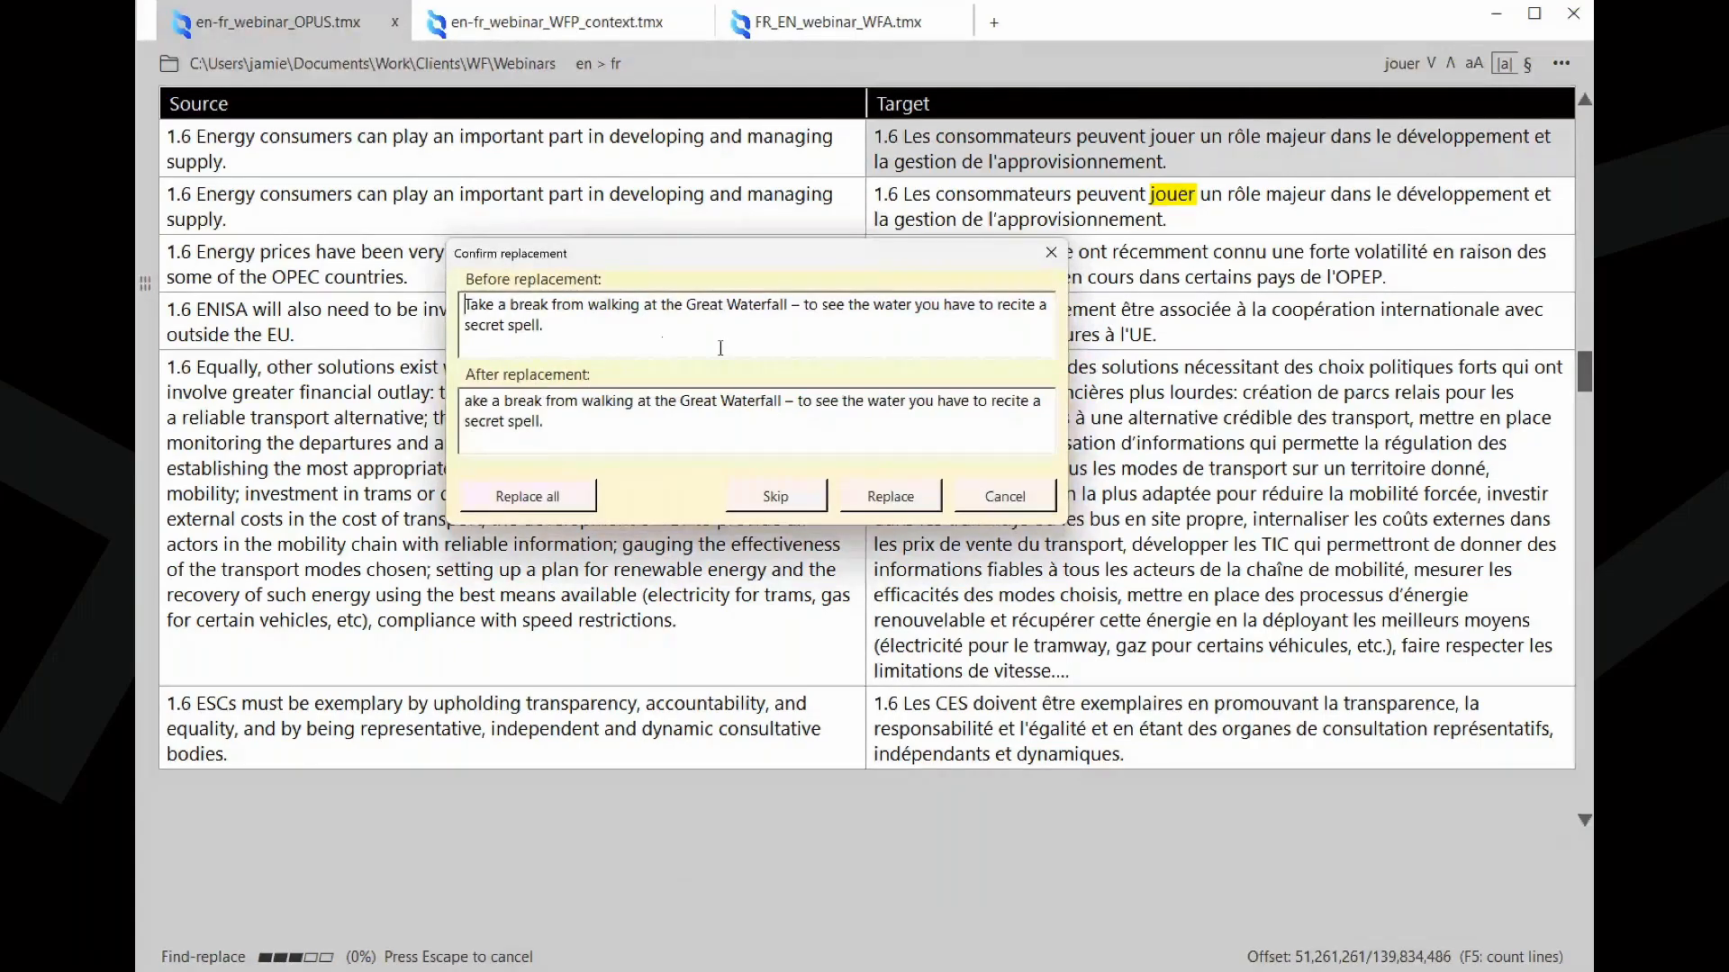
left_click(1004, 496)
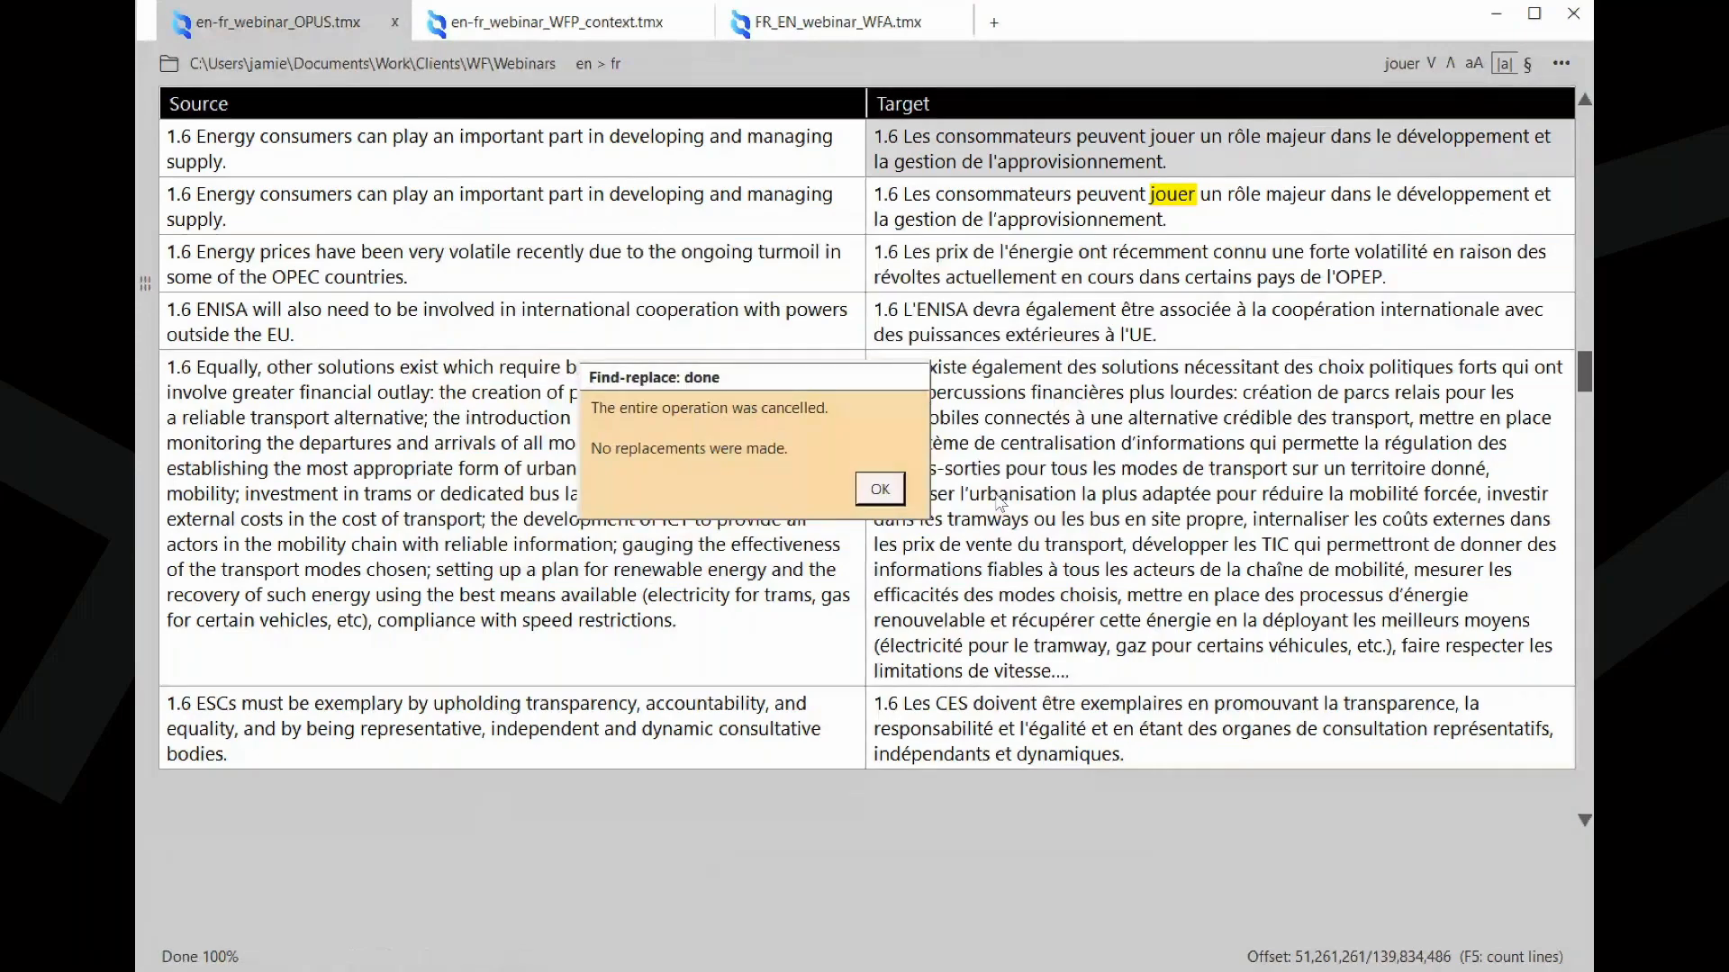
left_click(880, 489)
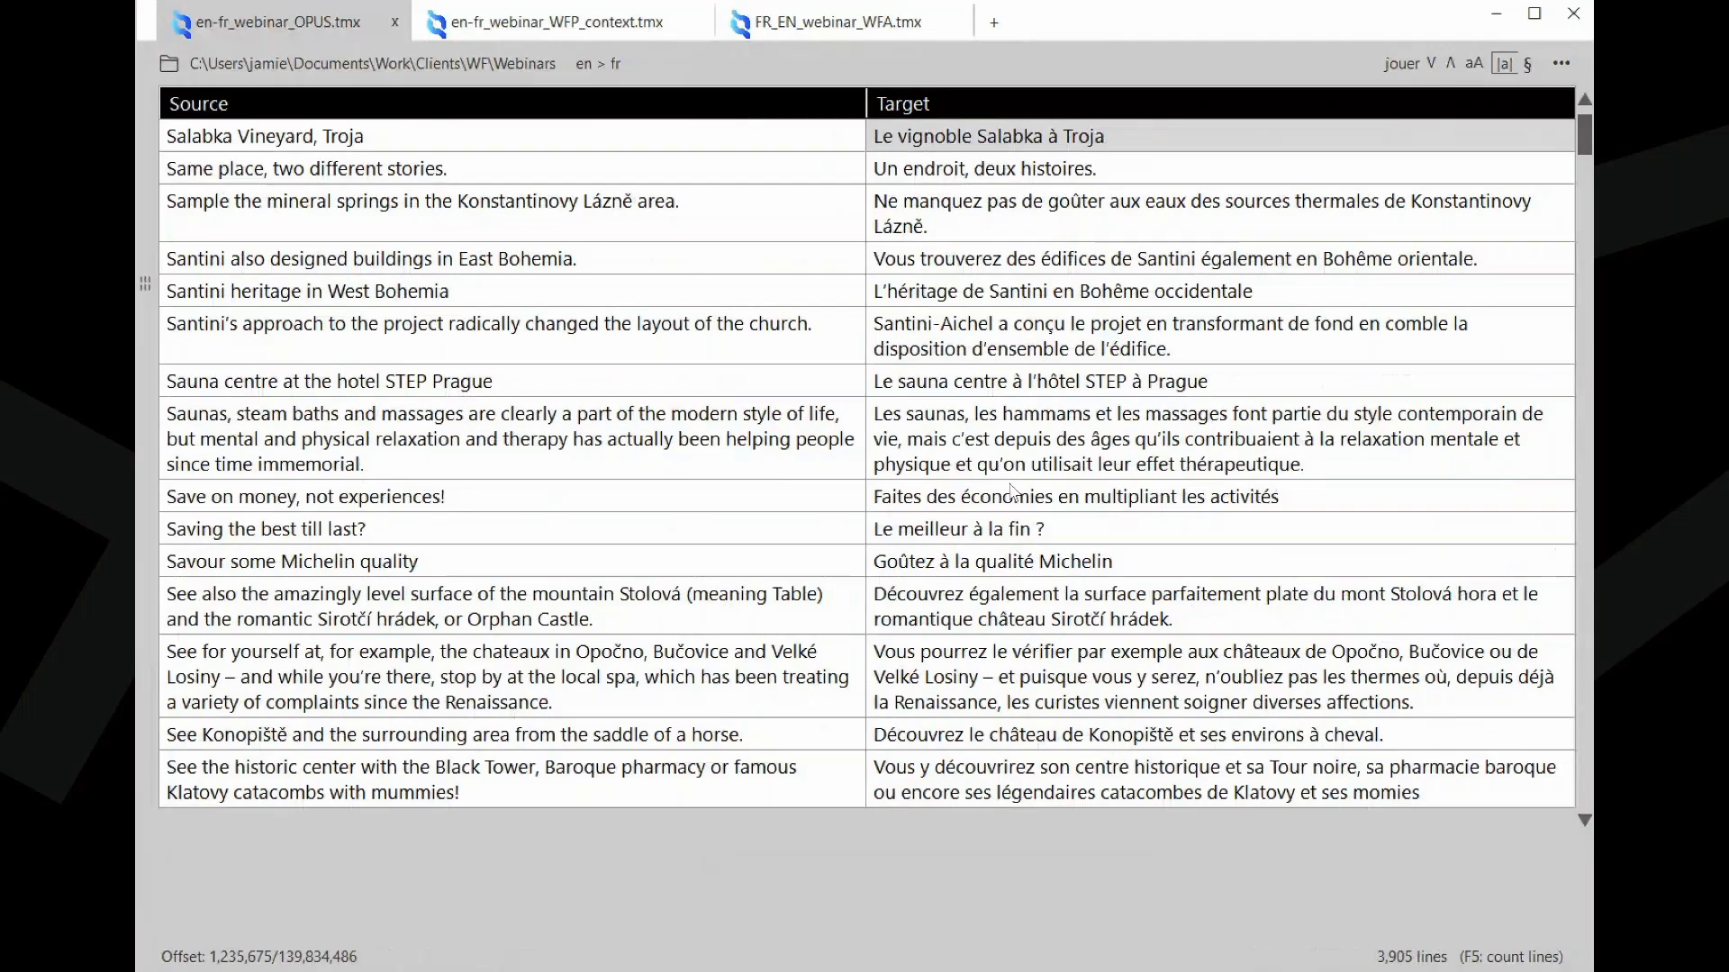
- Start a non-regex find-and-replace of "bold" with "QQQ" in the Source column, matching case and whole words
key("ctrl+h")
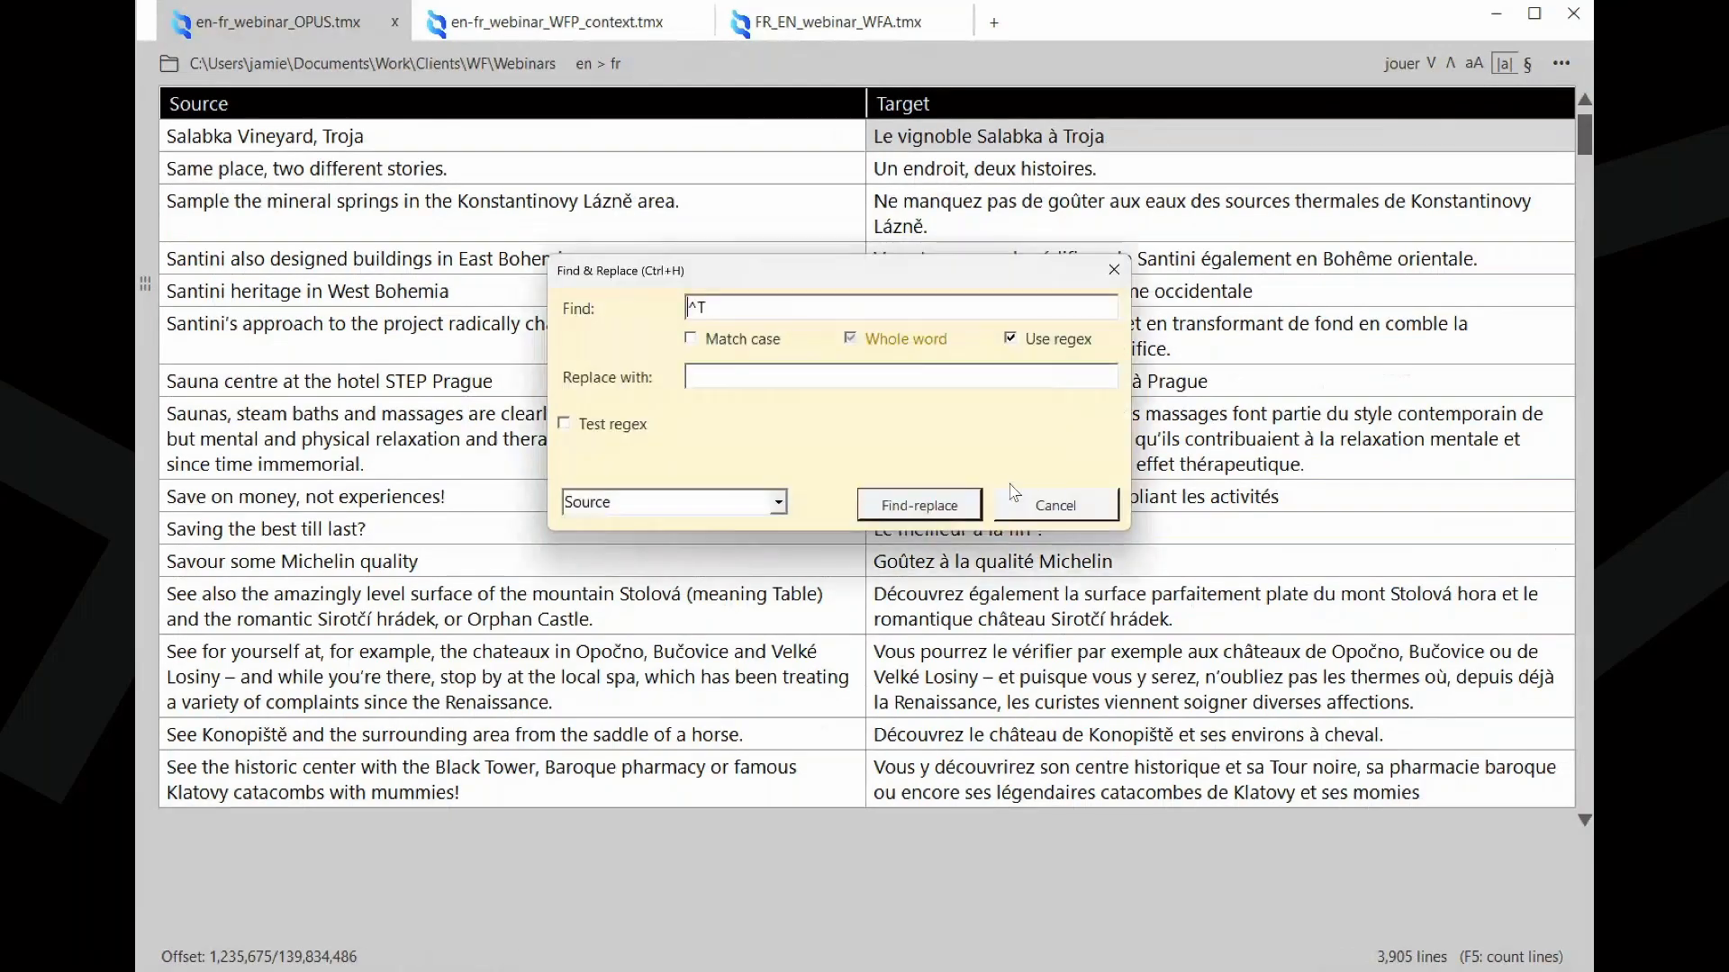
left_click(1011, 339)
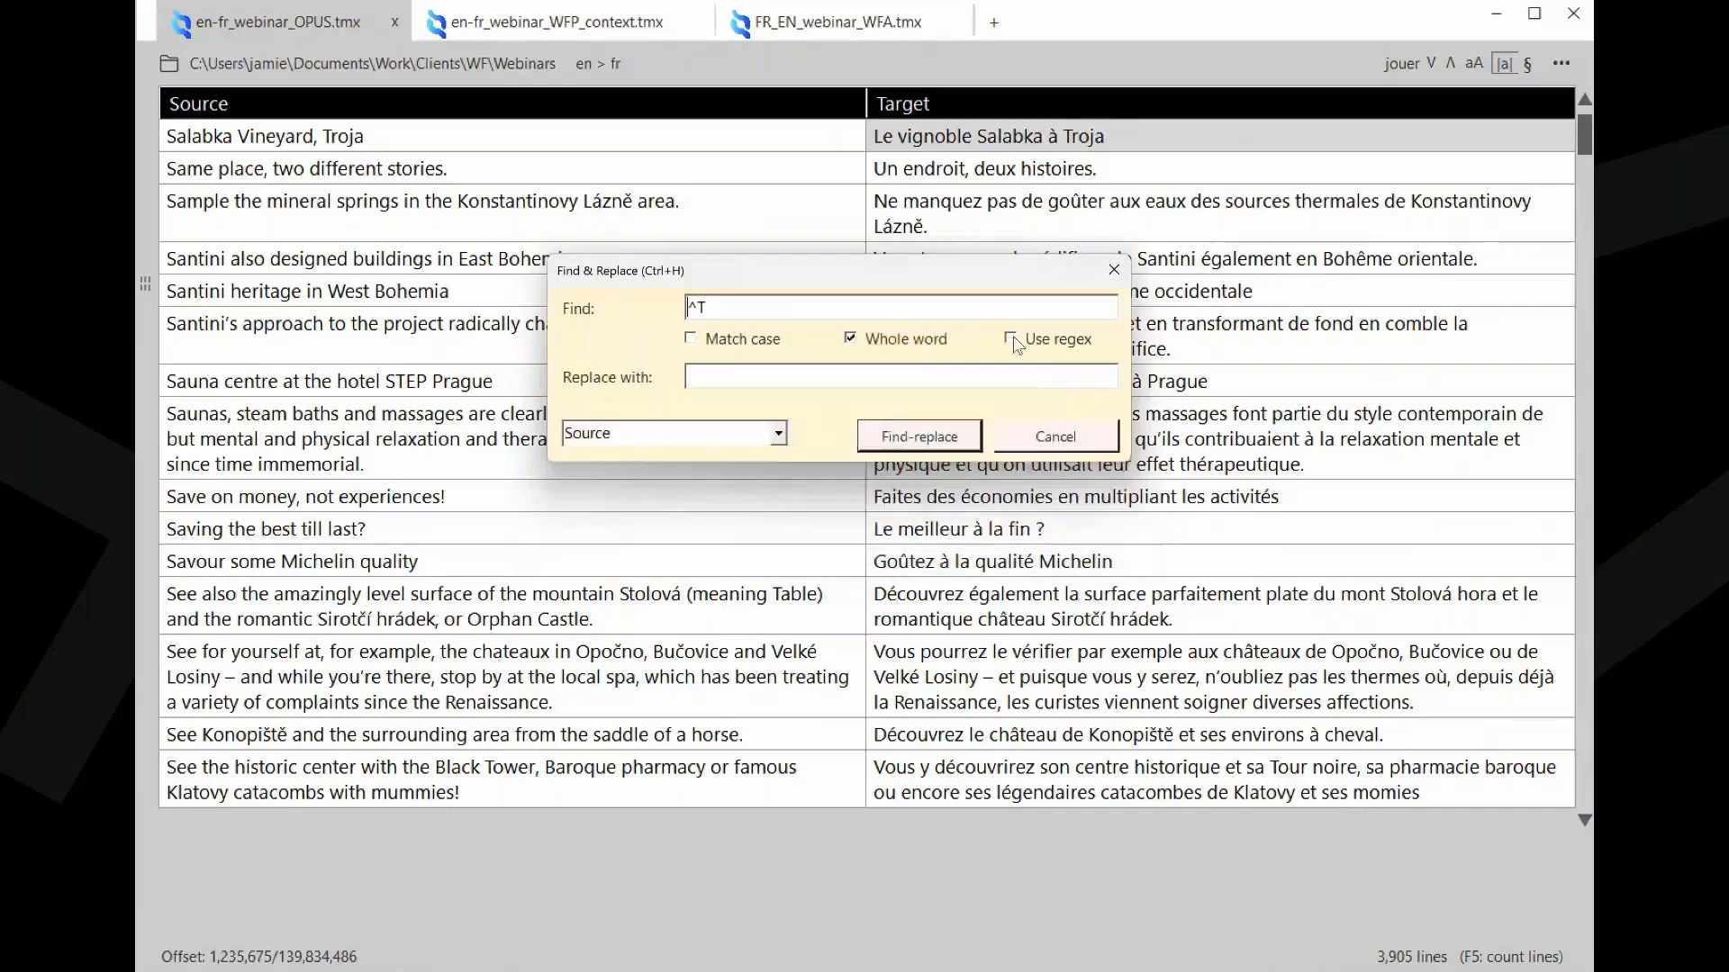
key("BackSpace")
key("BackSpace")
type("bold")
left_click(692, 340)
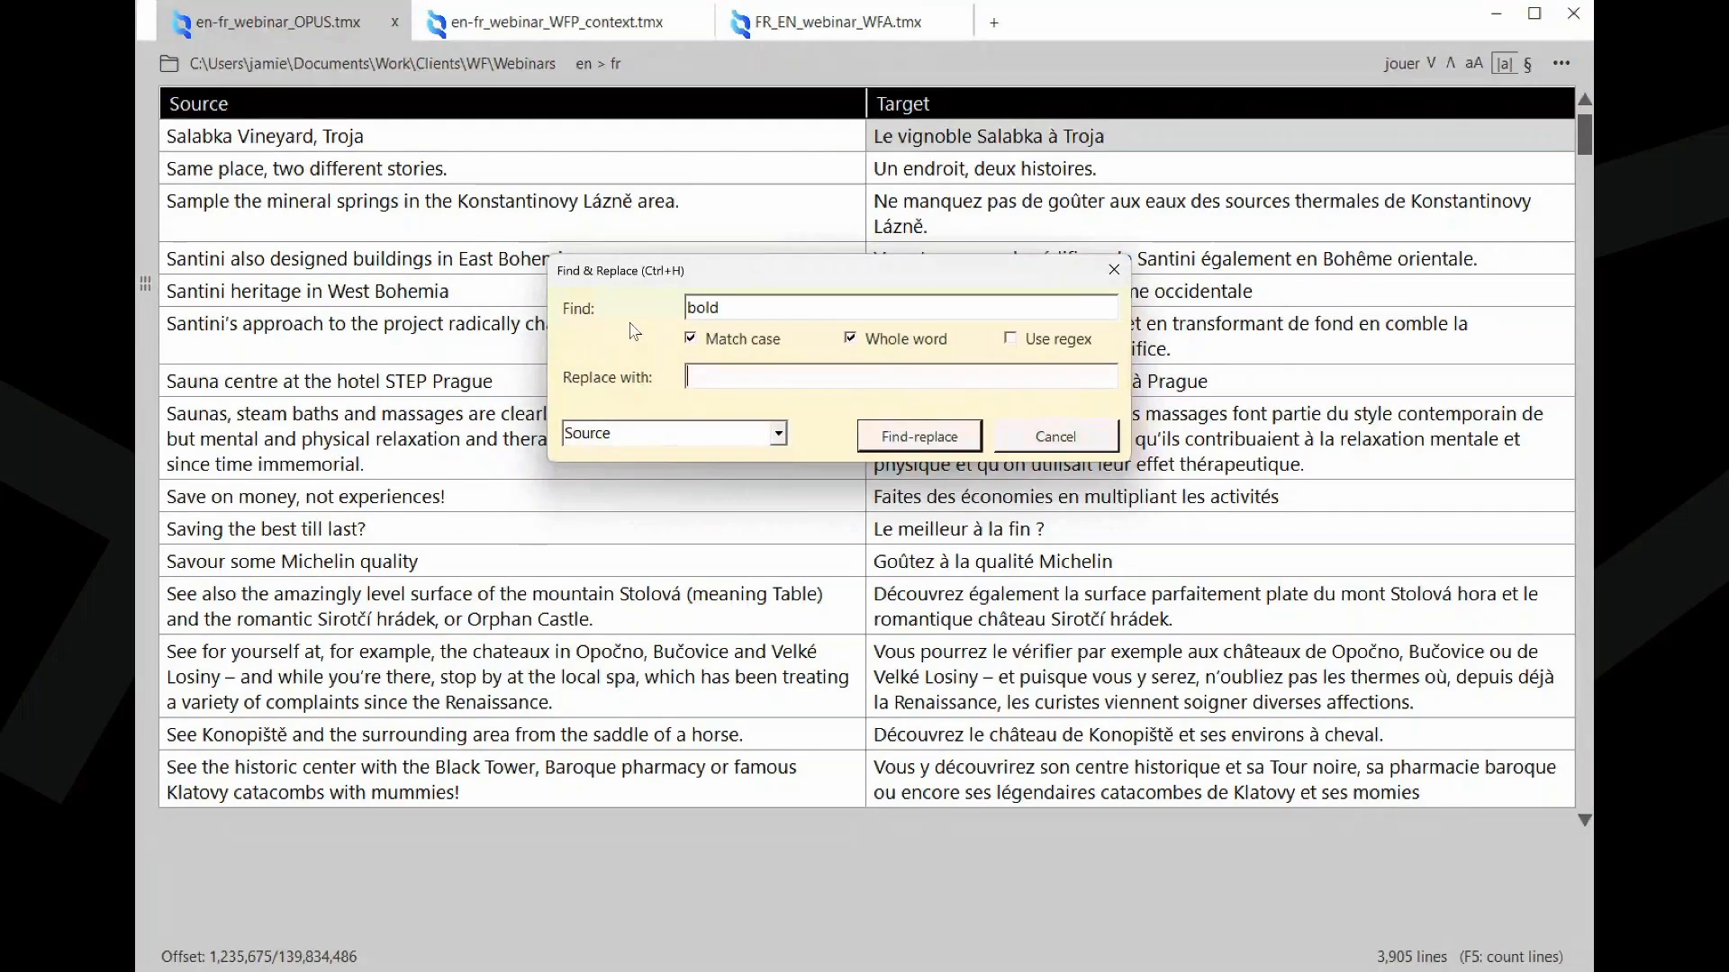
type("QQQ")
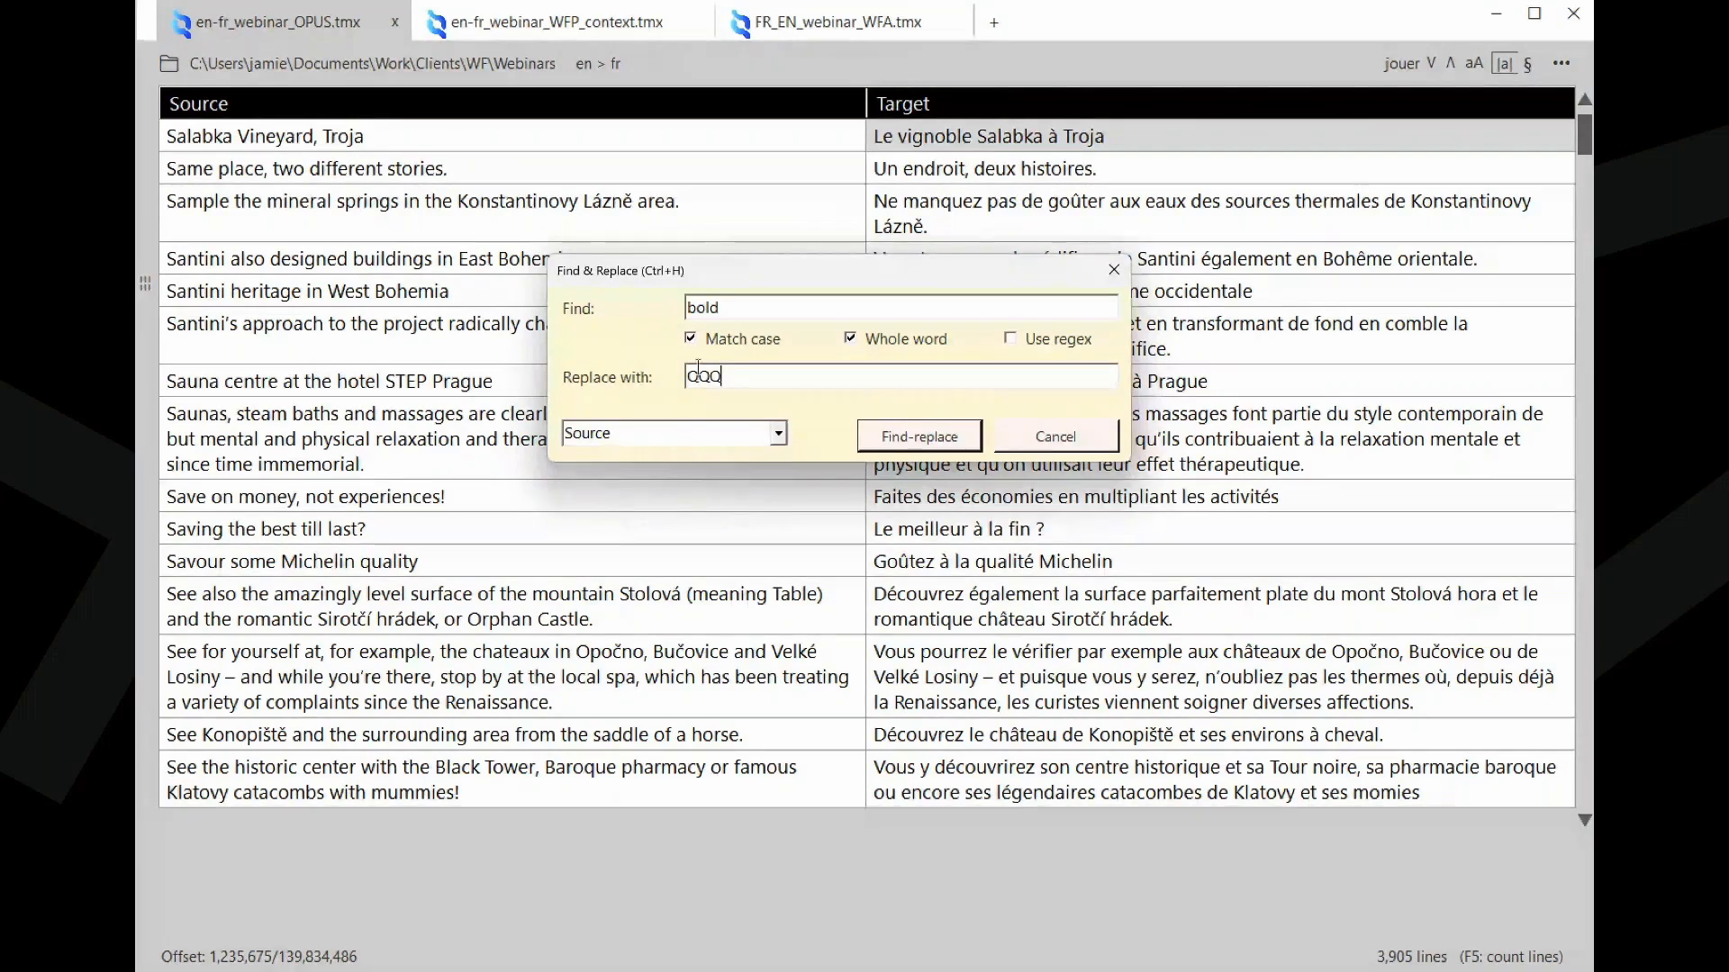
left_click(910, 436)
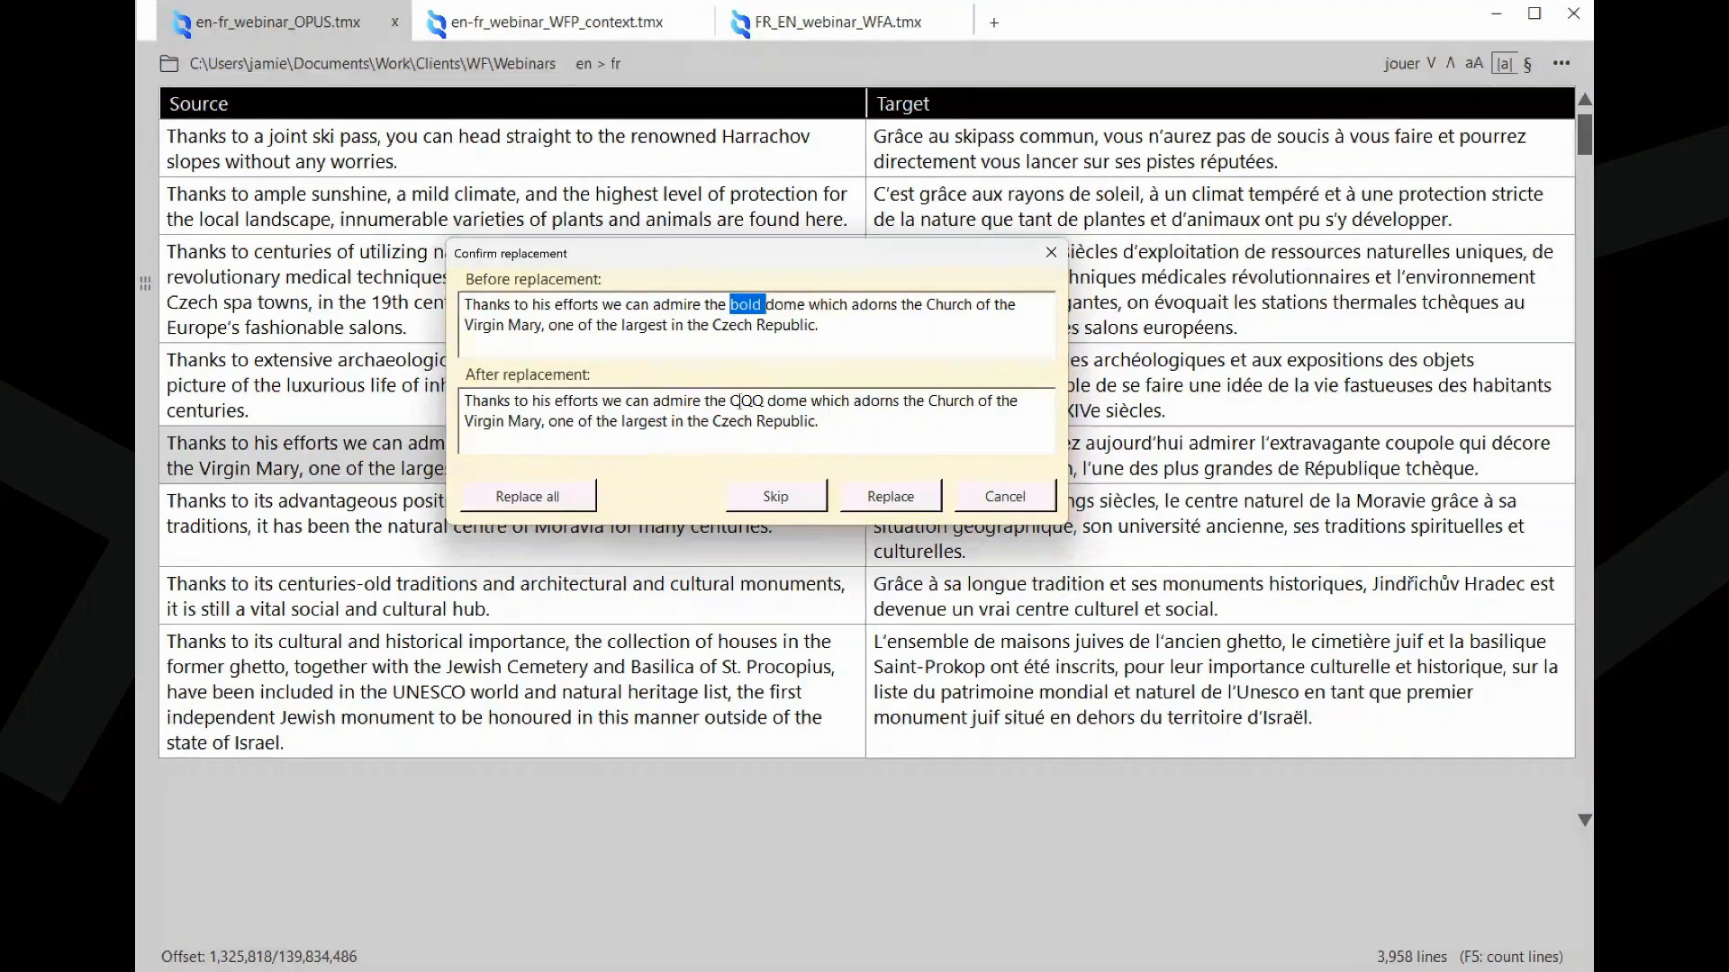
- Check the previewed change from "bold" to "QQQ" and apply the replacement to all matches in the file
double_click(734, 401)
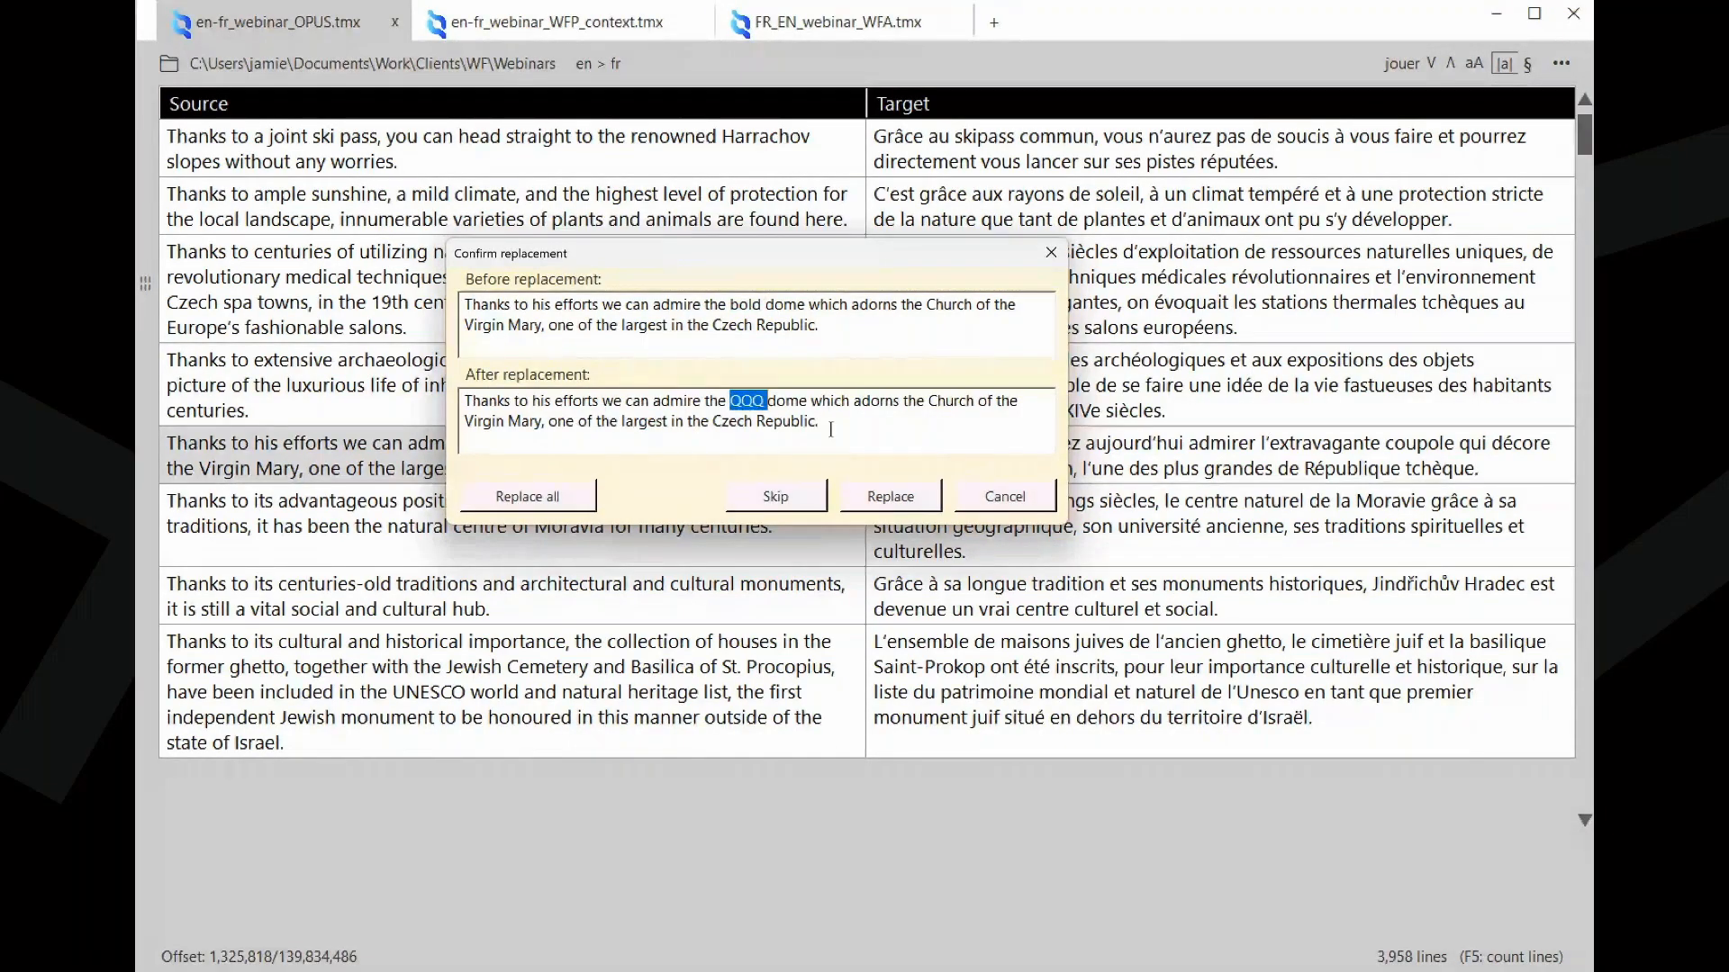
left_click(844, 430)
left_click(545, 500)
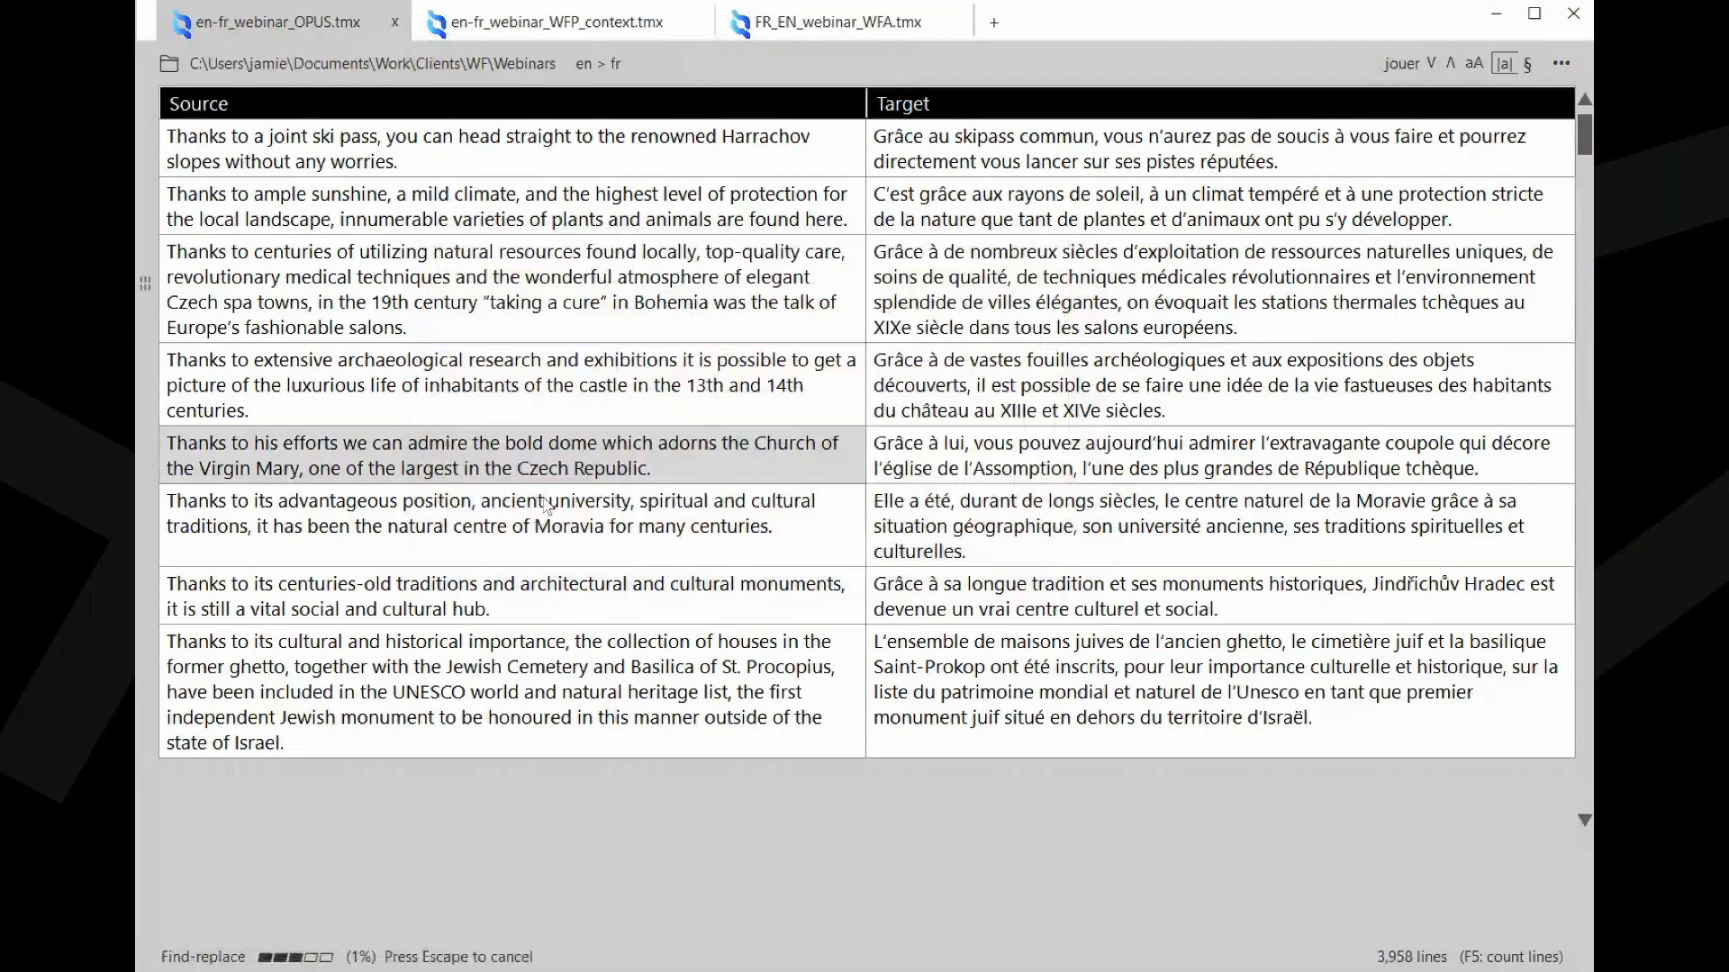
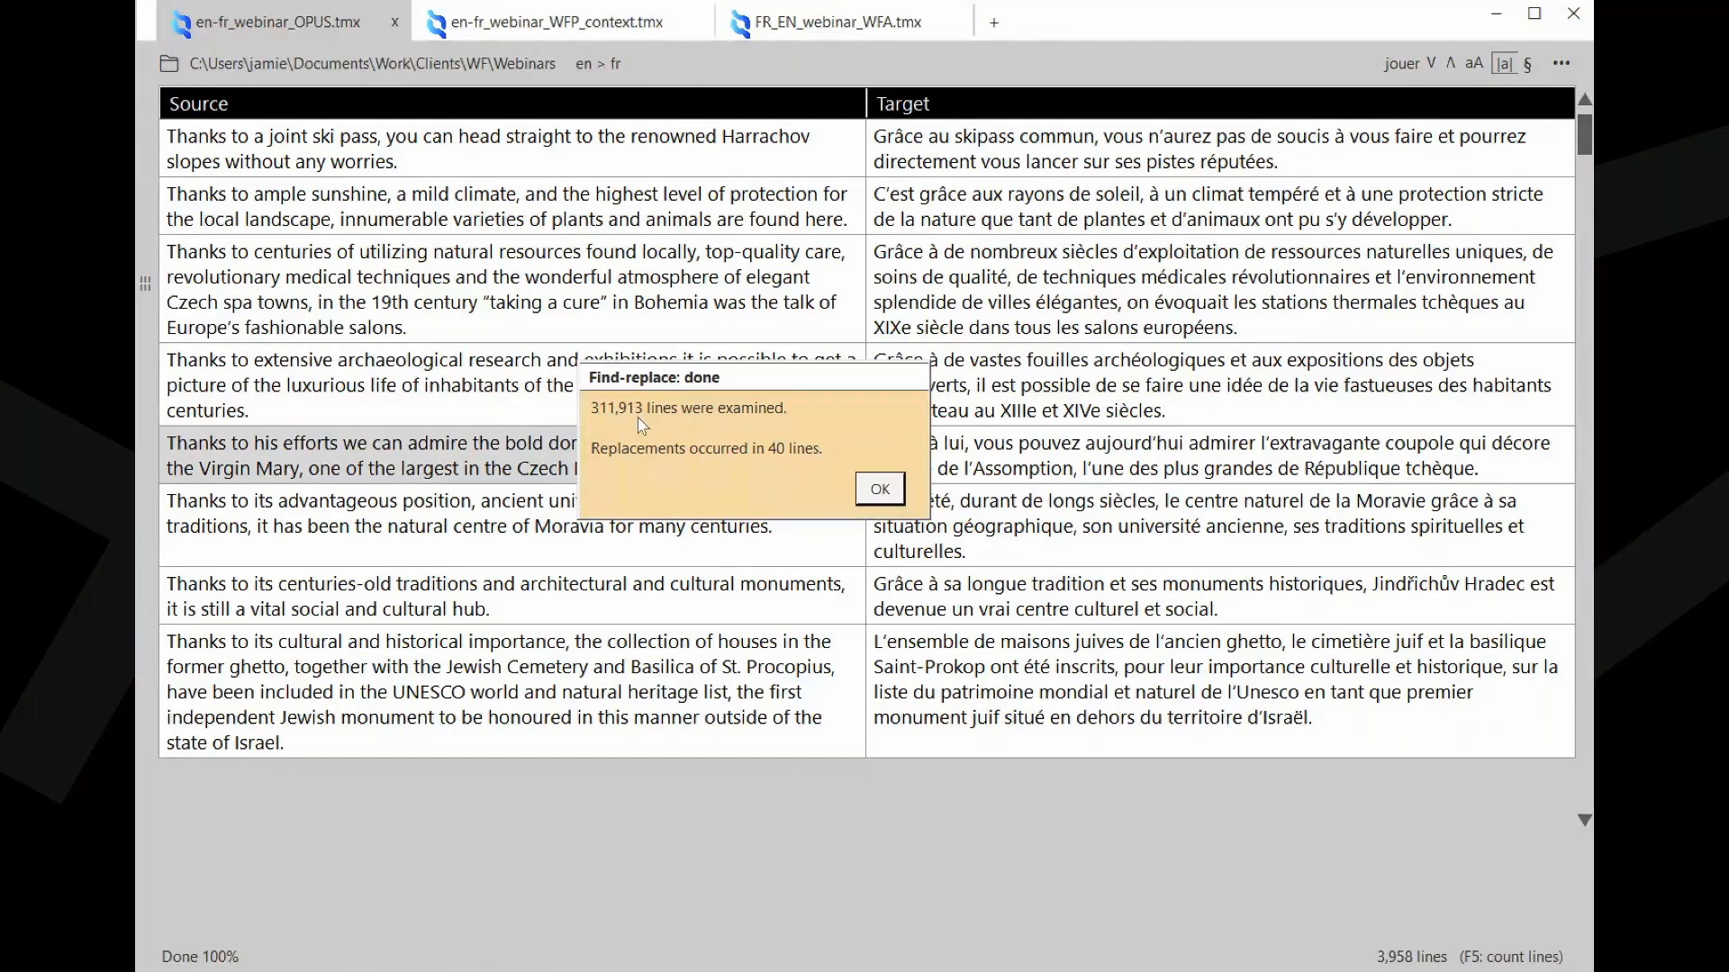
left_click(878, 489)
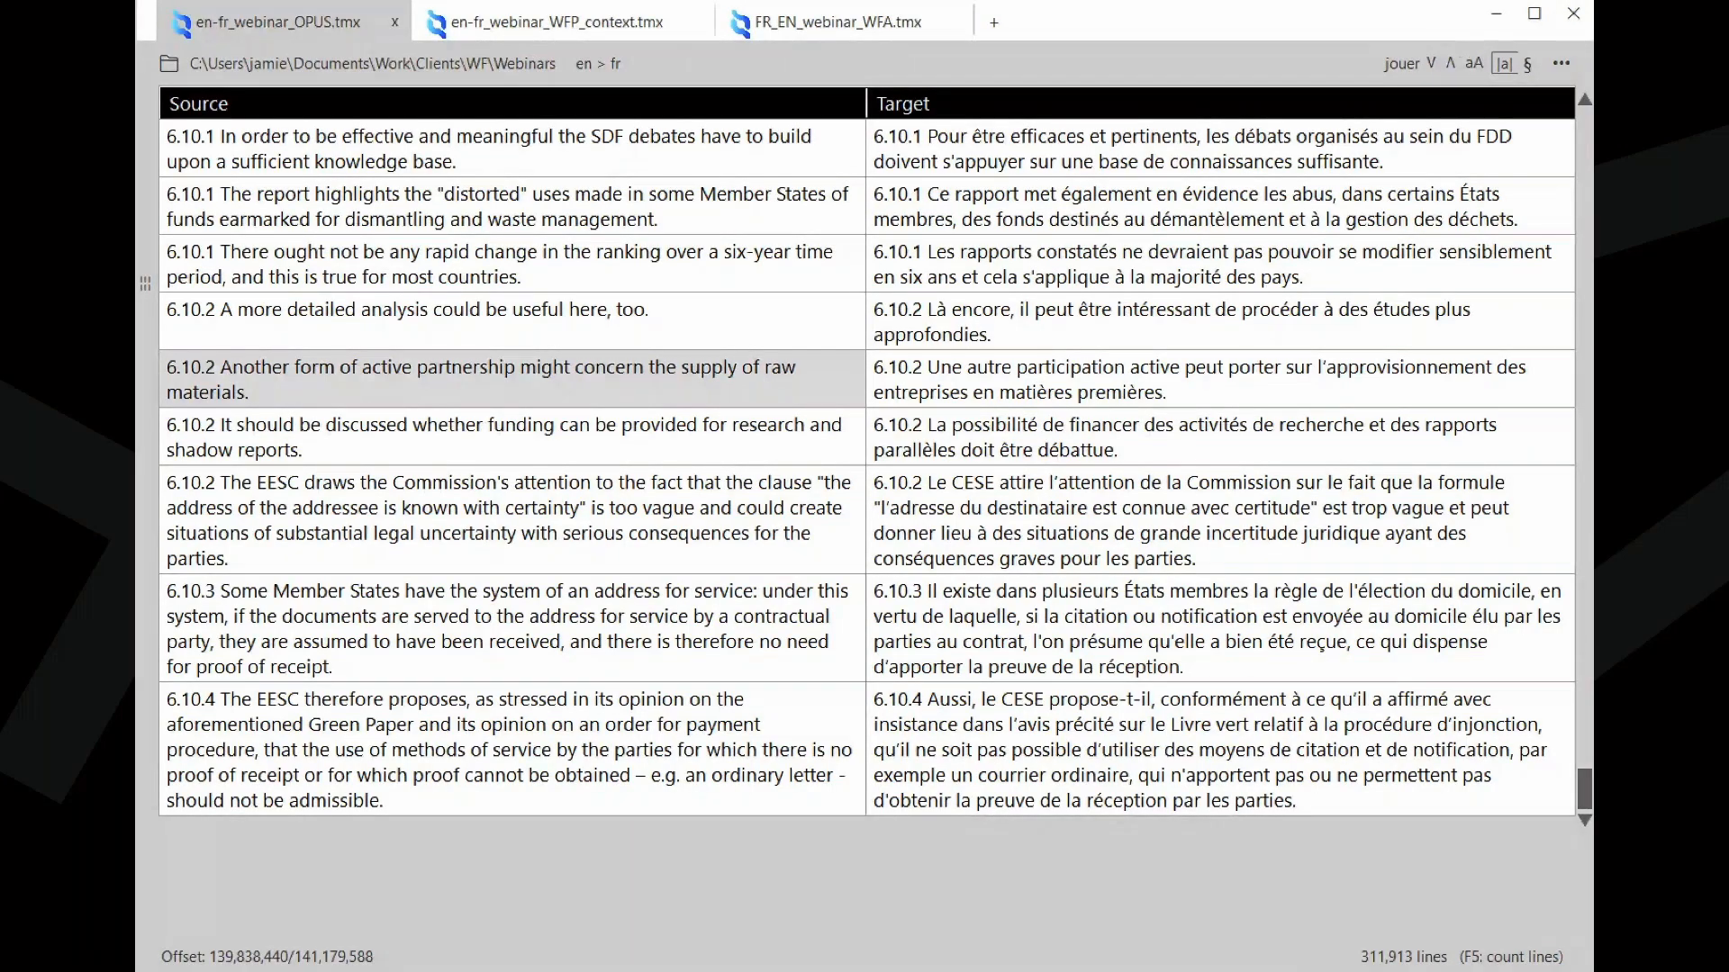
- Search en-fr_webinar_OPUS.tmx for "QQQ" from the current position onward
left_click(1535, 18)
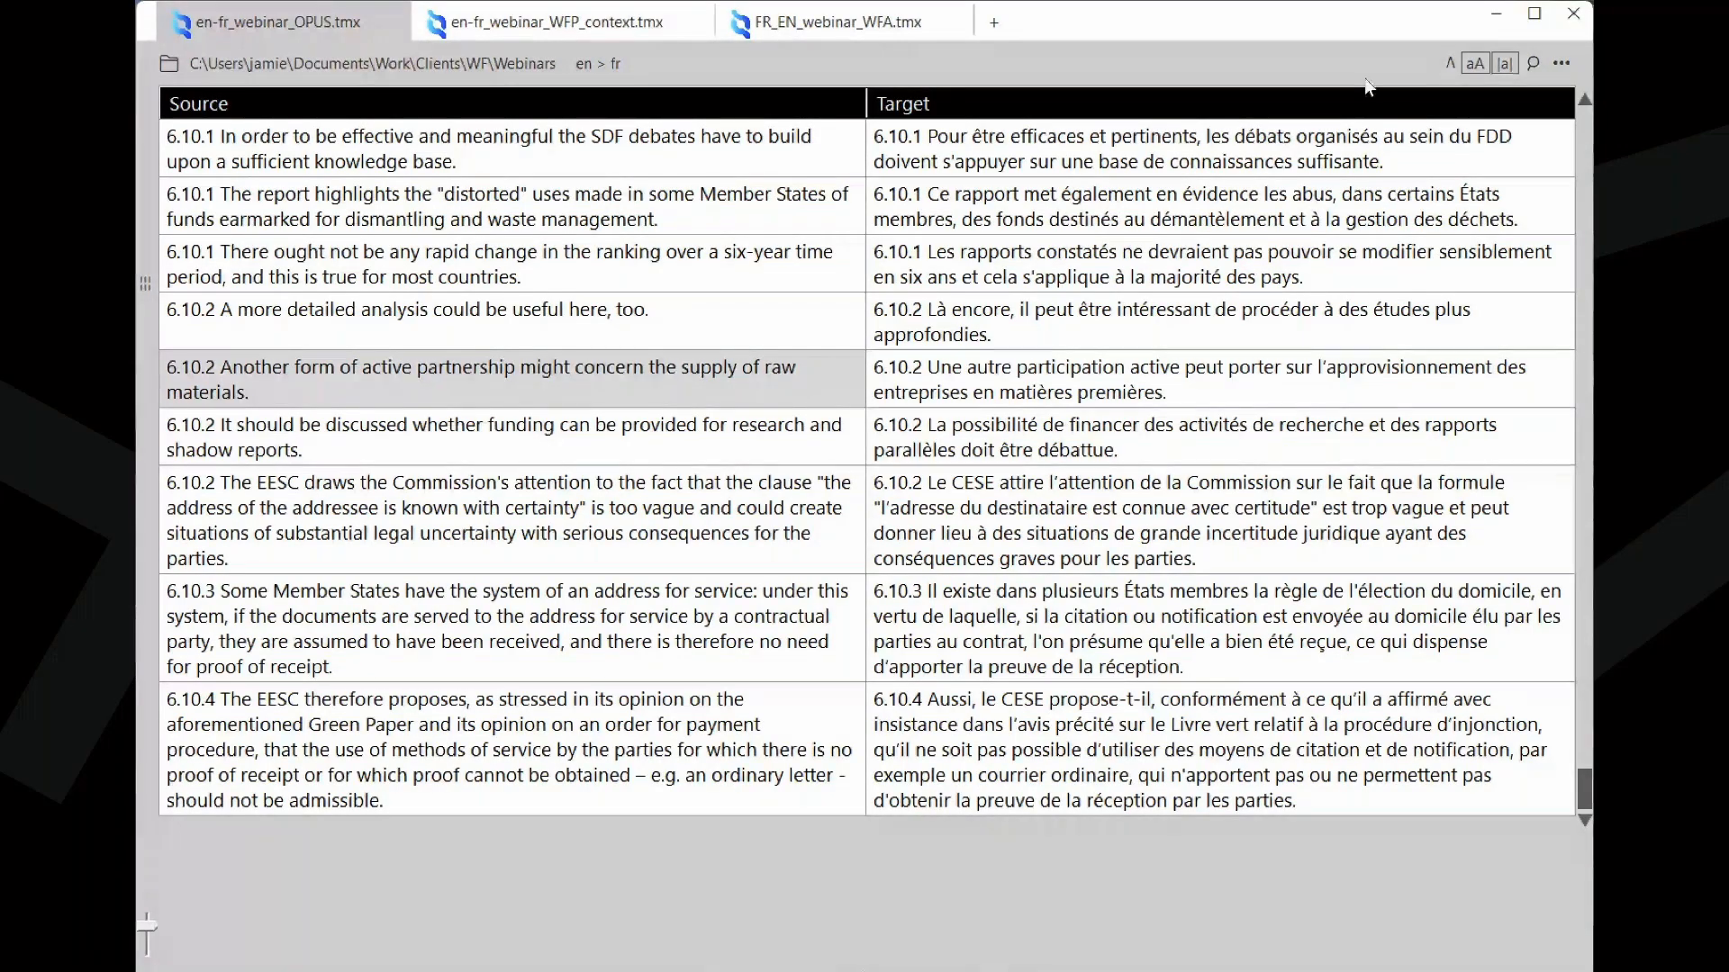
left_click(1396, 65)
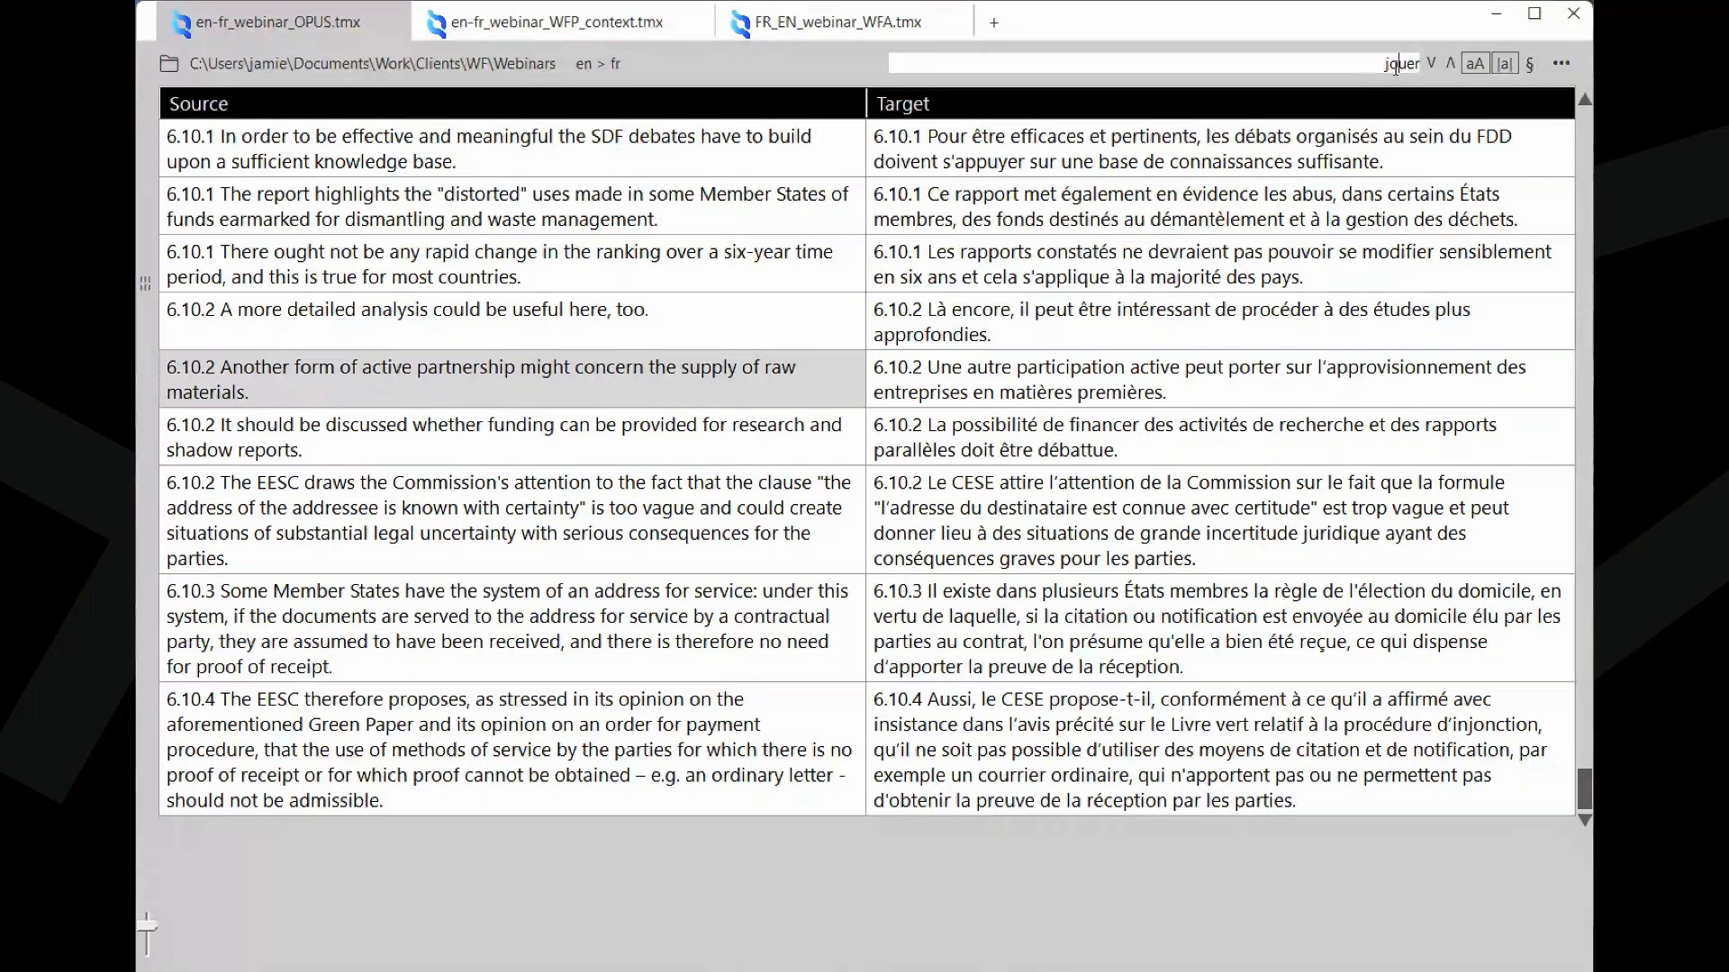
key("BackSpace")
key("BackSpace")
key("BackSpace")
key("BackSpace")
key("BackSpace")
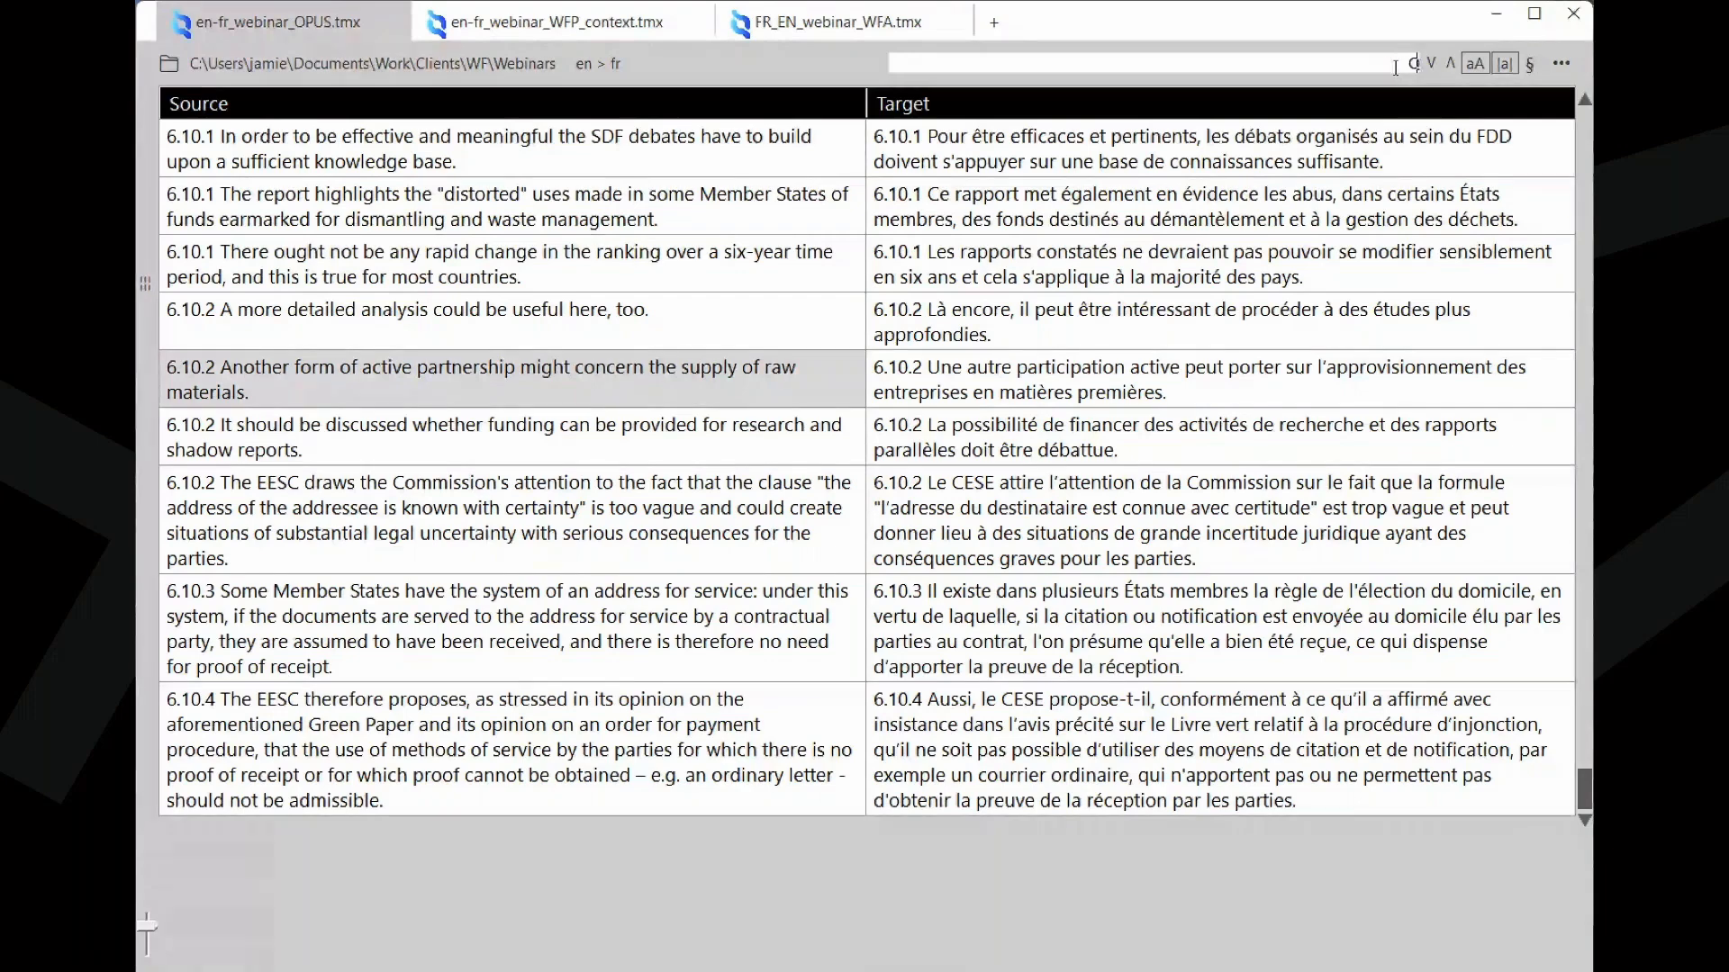
key("Return")
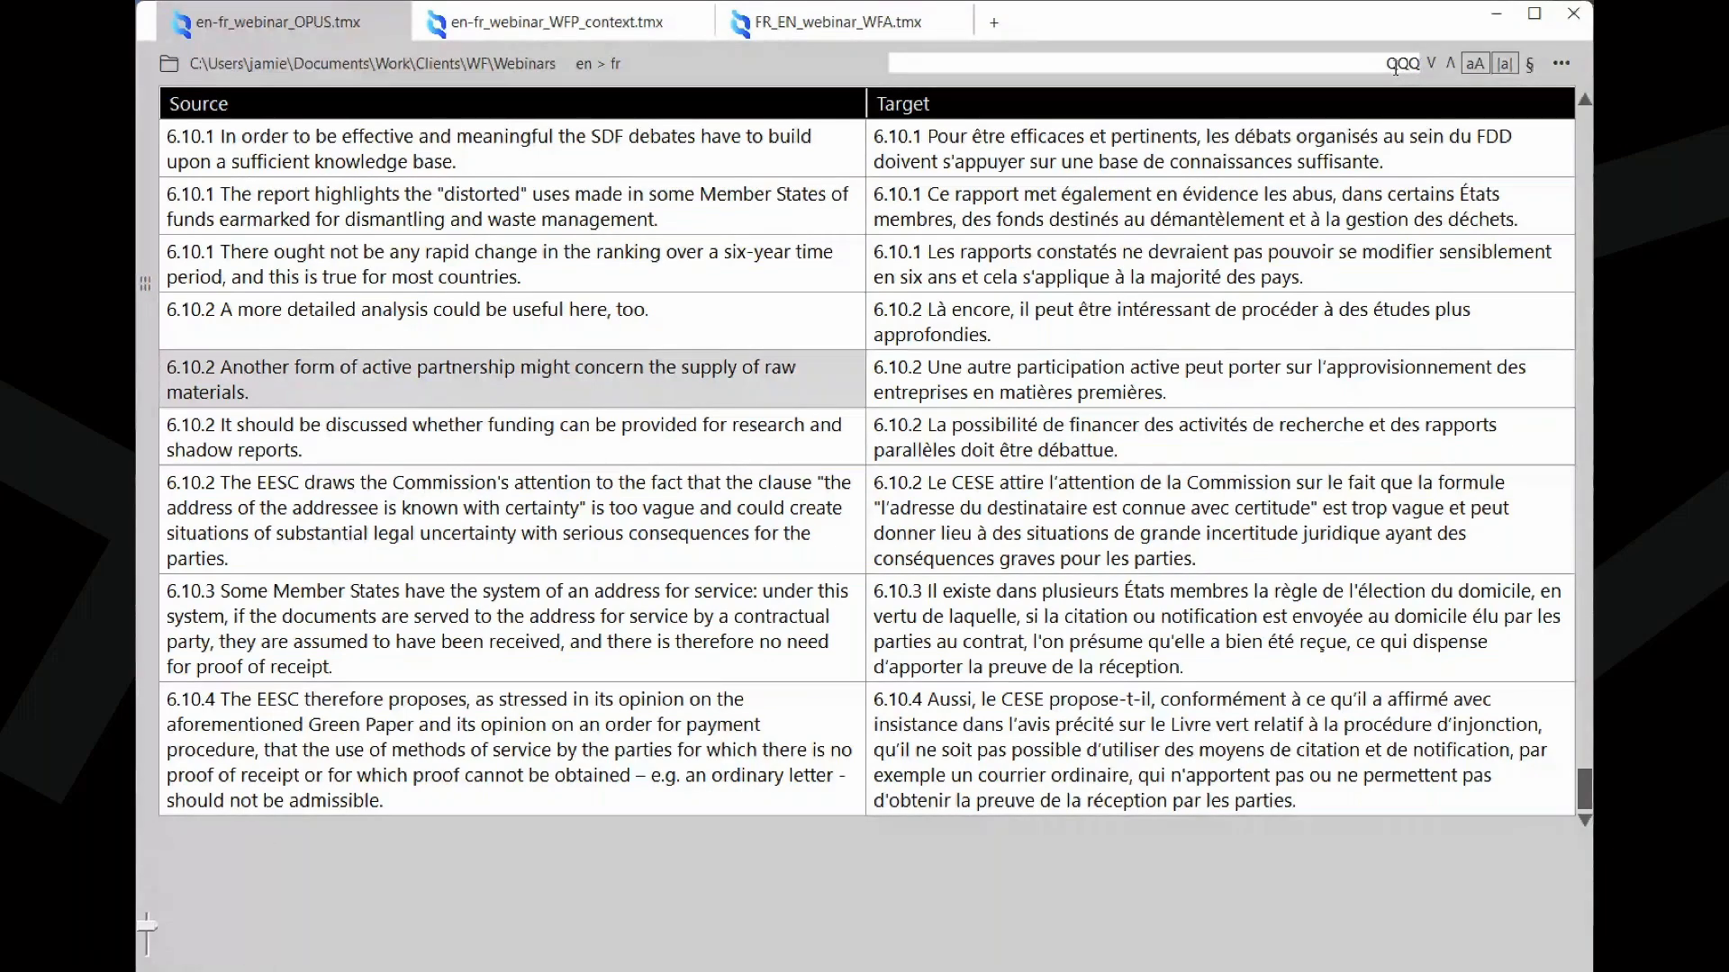
left_click(1433, 67)
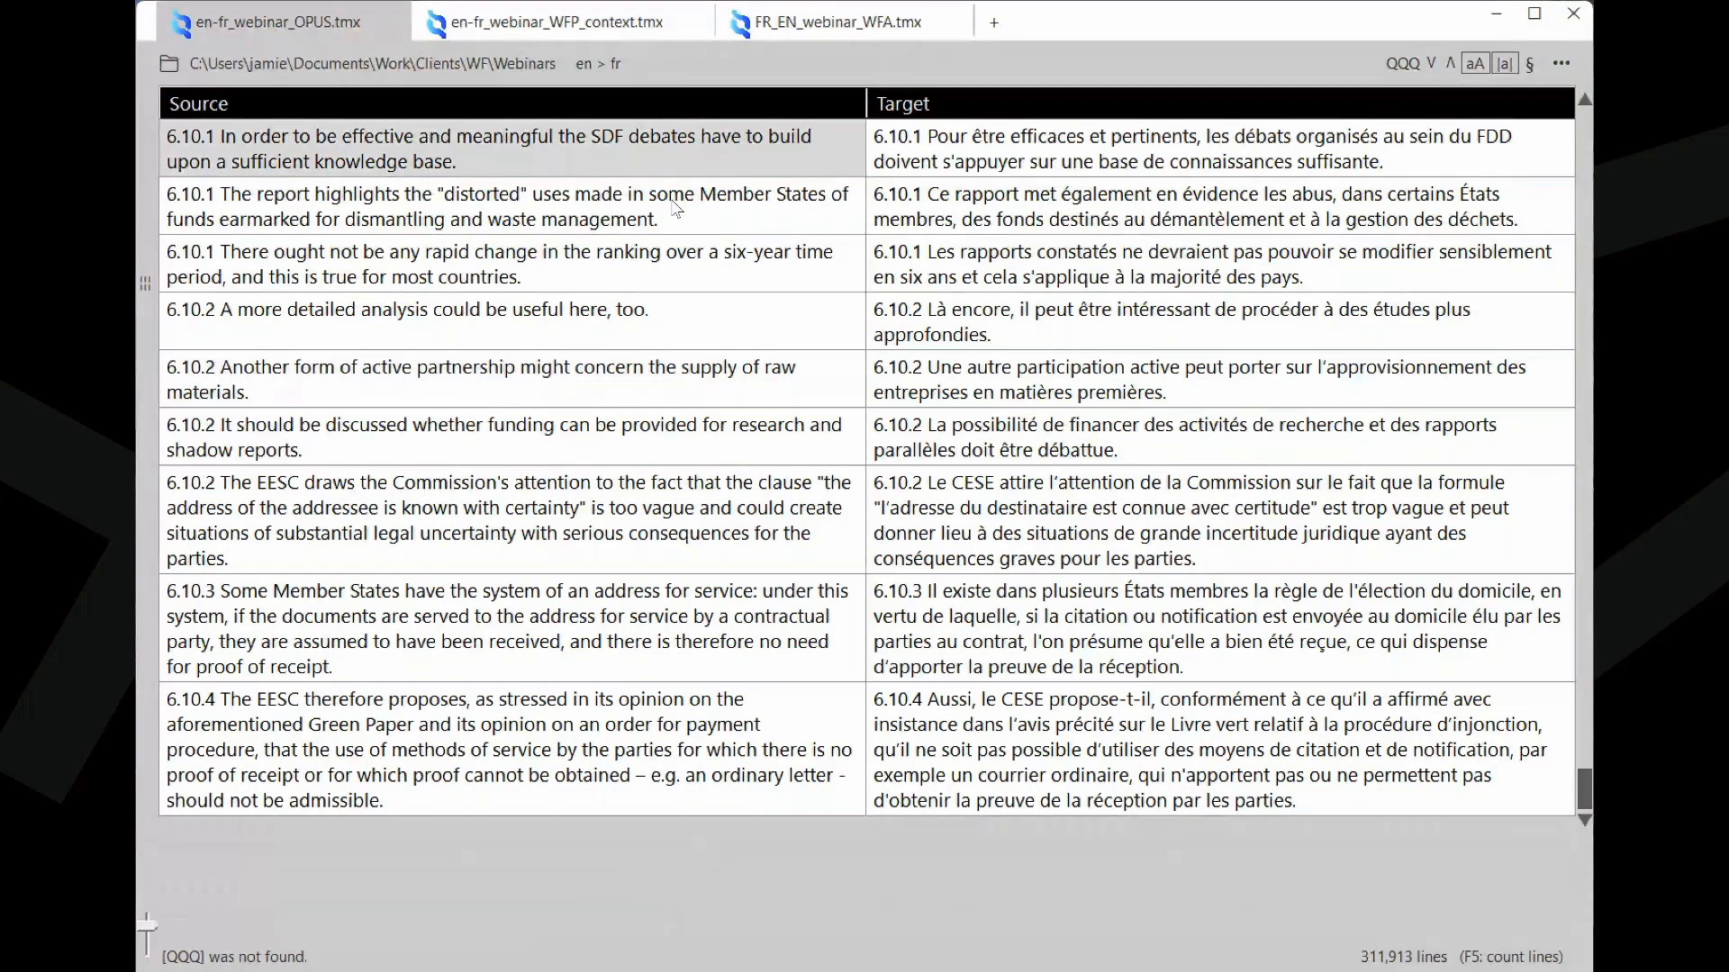
- Return to the beginning of the translation memory and step through the first three "QQQ" matches
key("ctrl+Home")
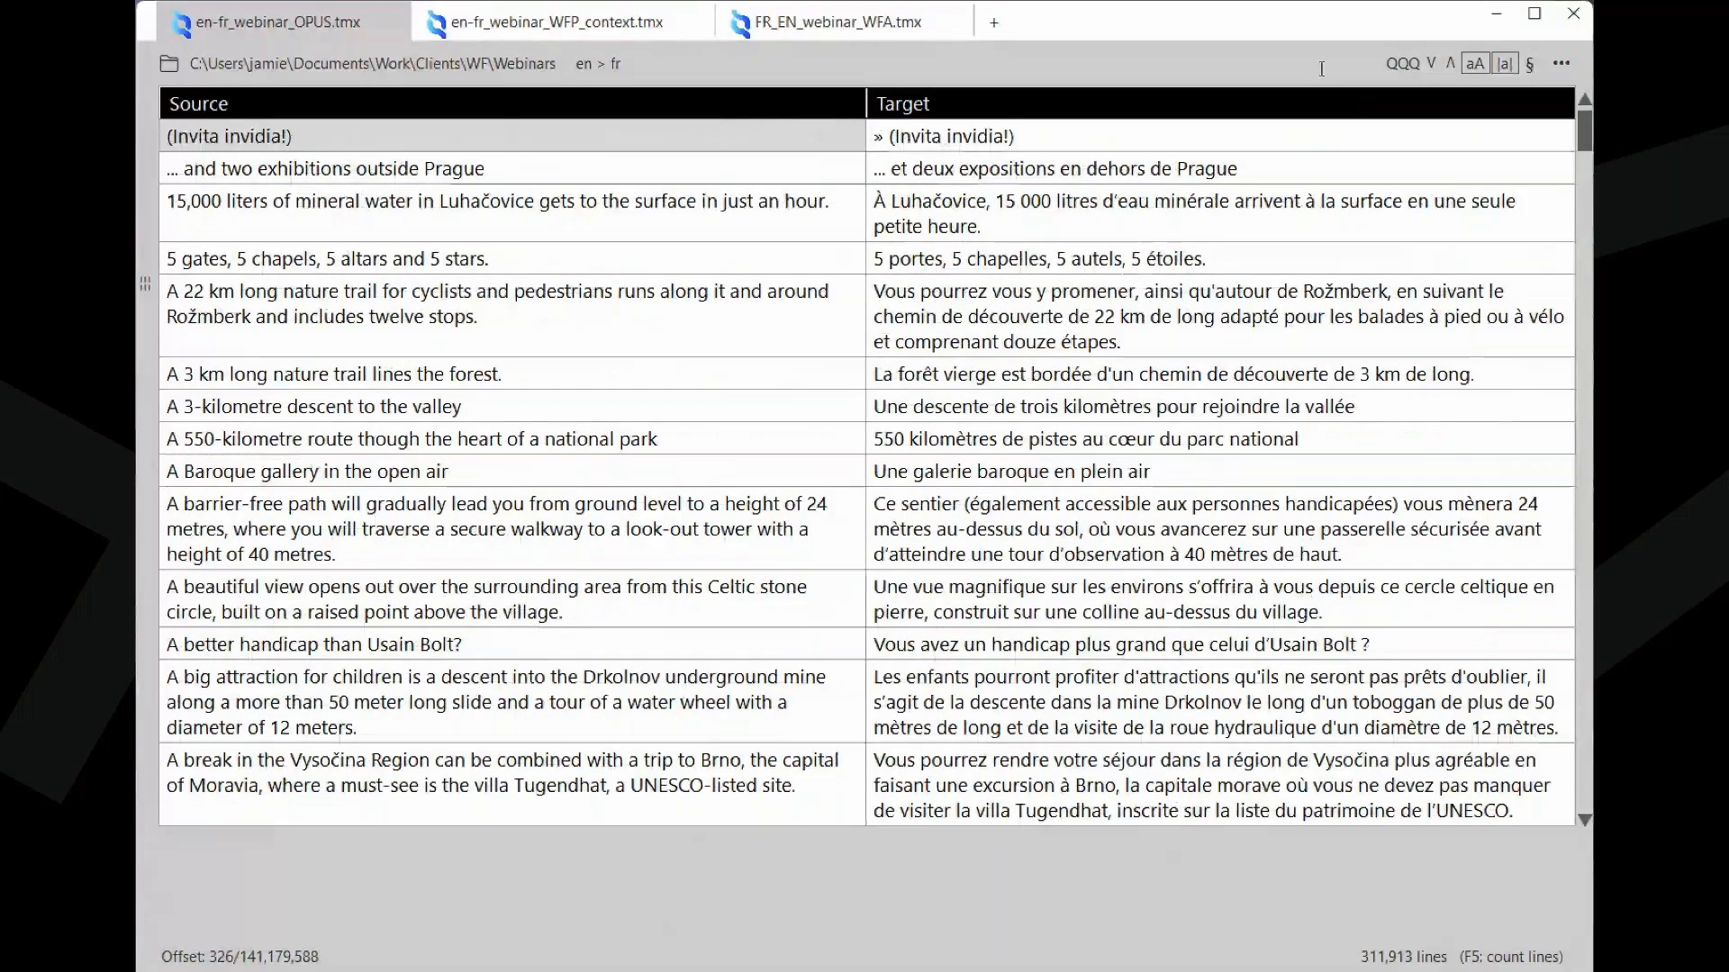
key("Return")
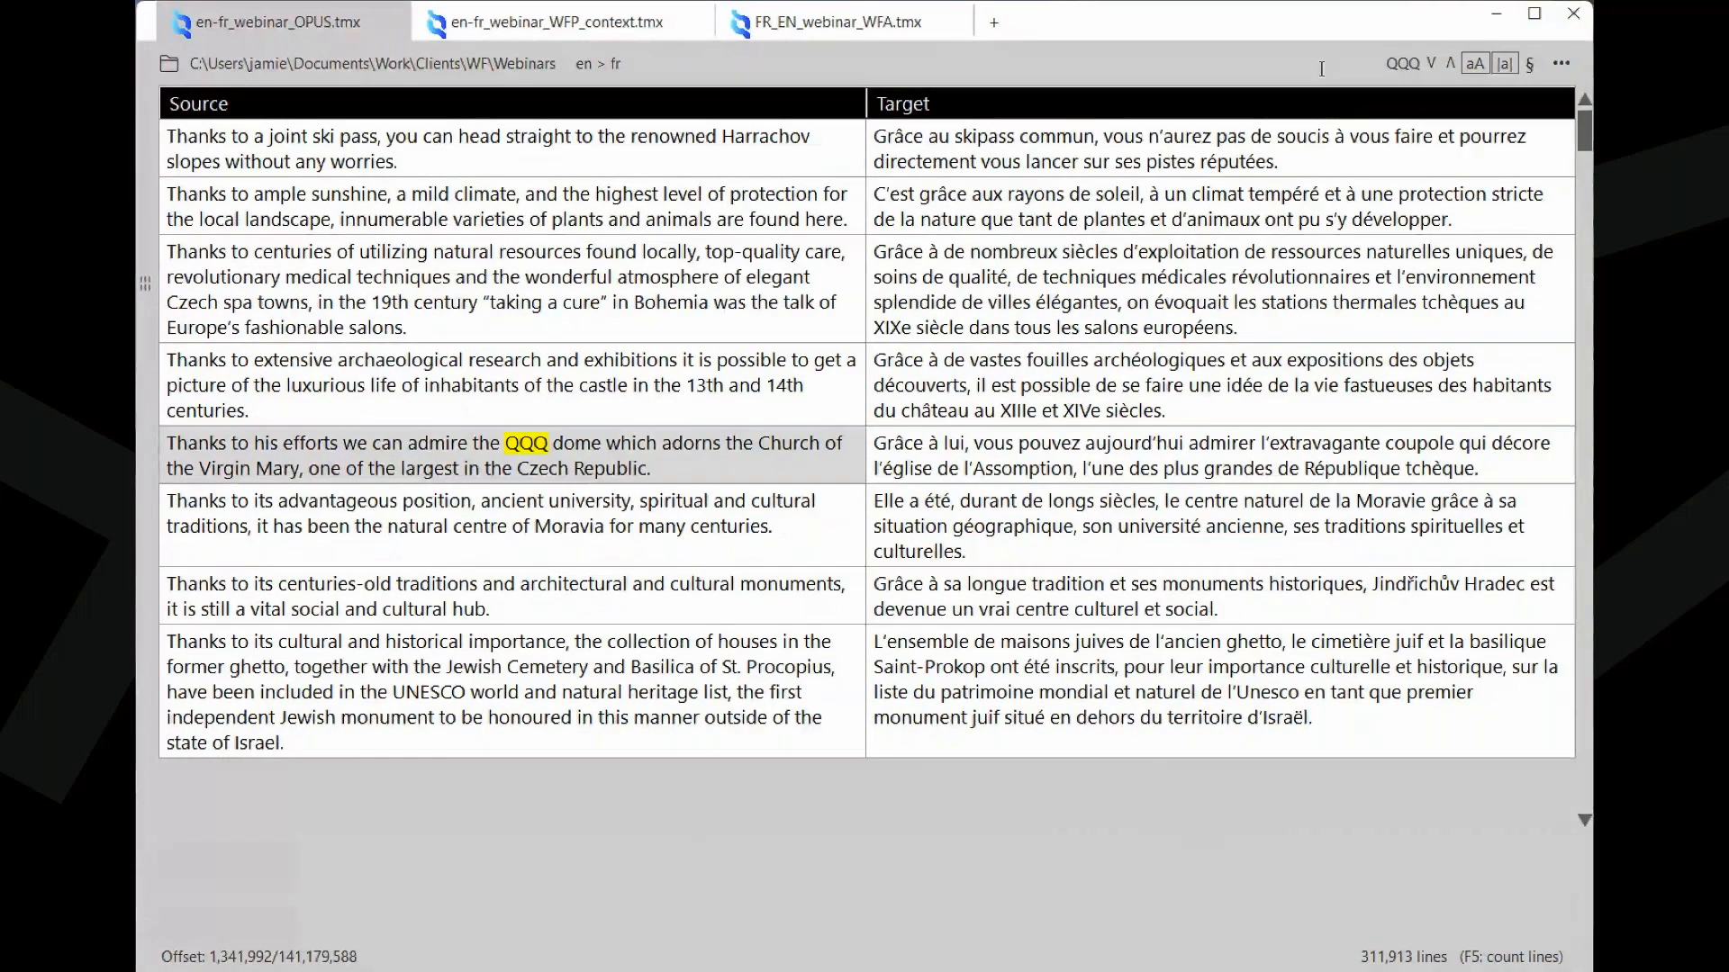
key("Return")
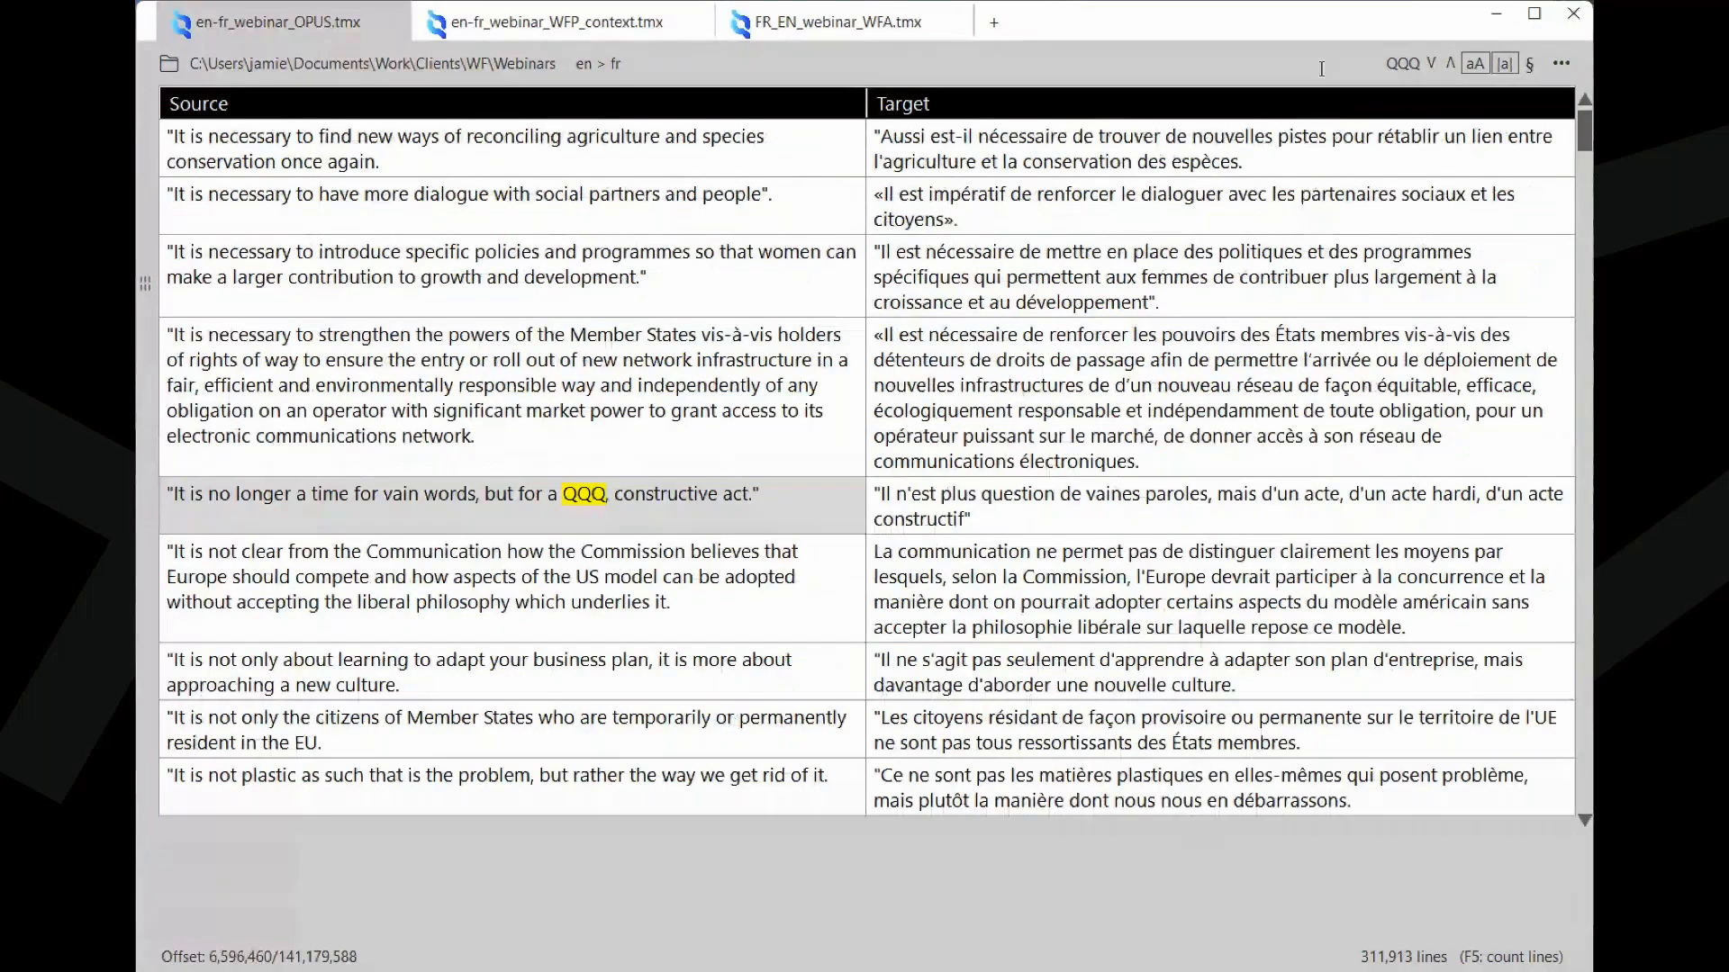
key("Return")
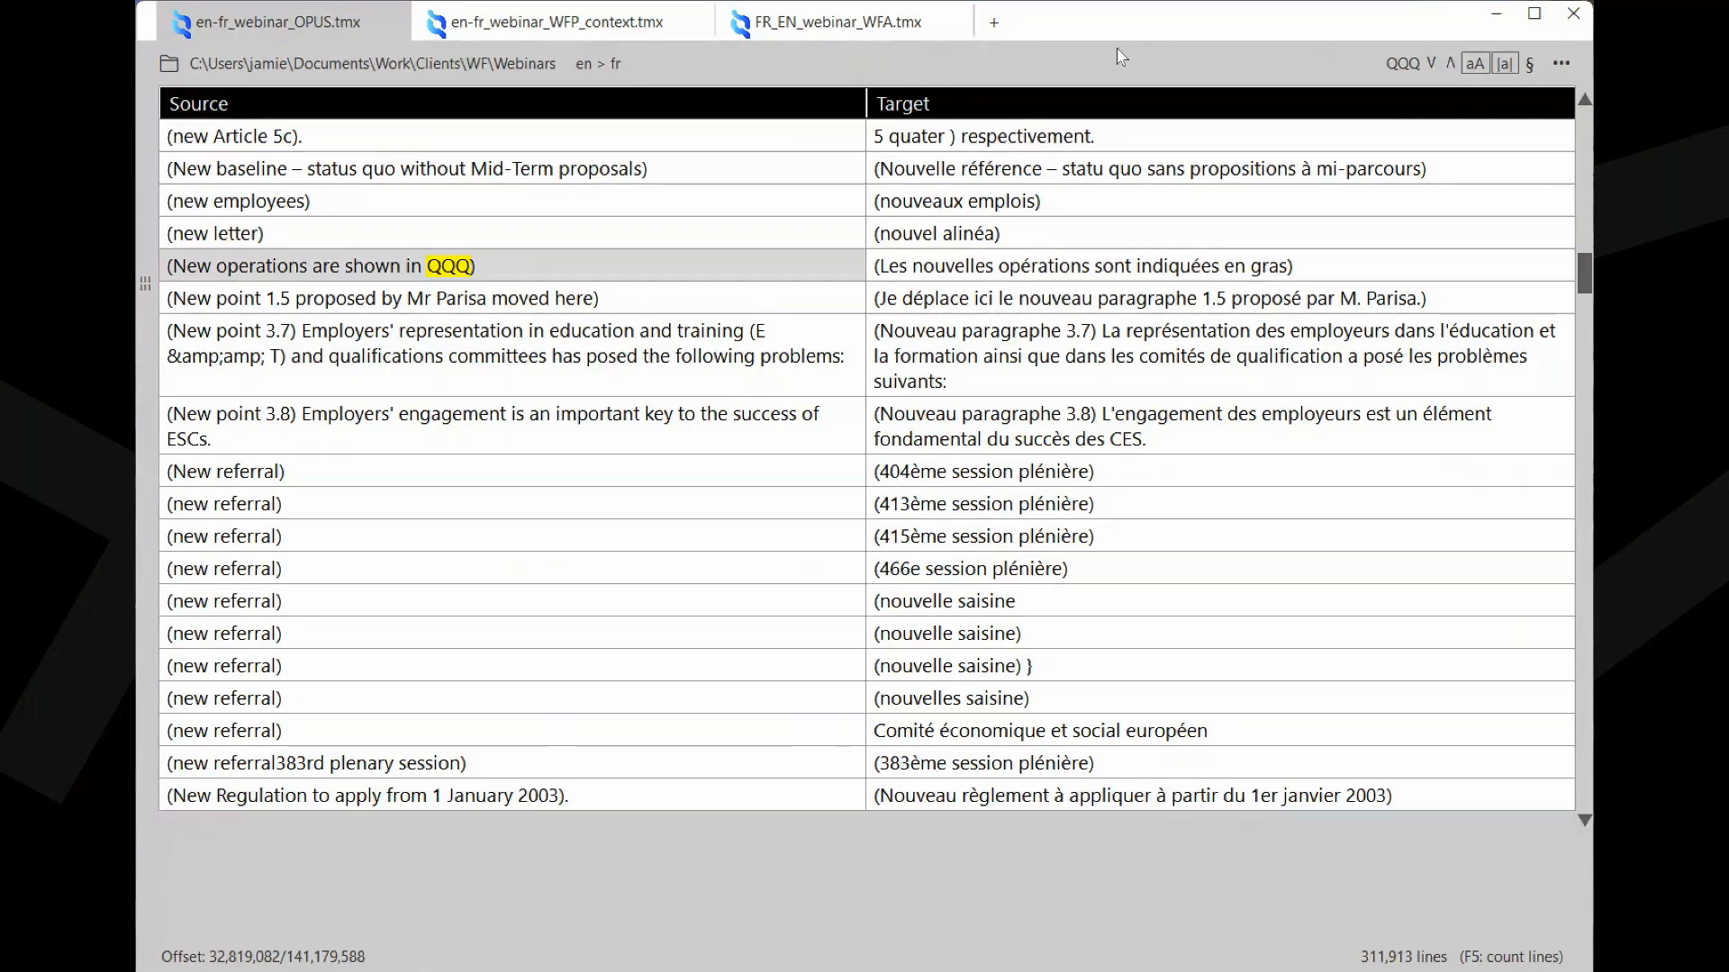
- Open the custom filter for FR_EN_webinar_WFA.tmx, choose the Source field and review the available comparison conditions
left_click(881, 27)
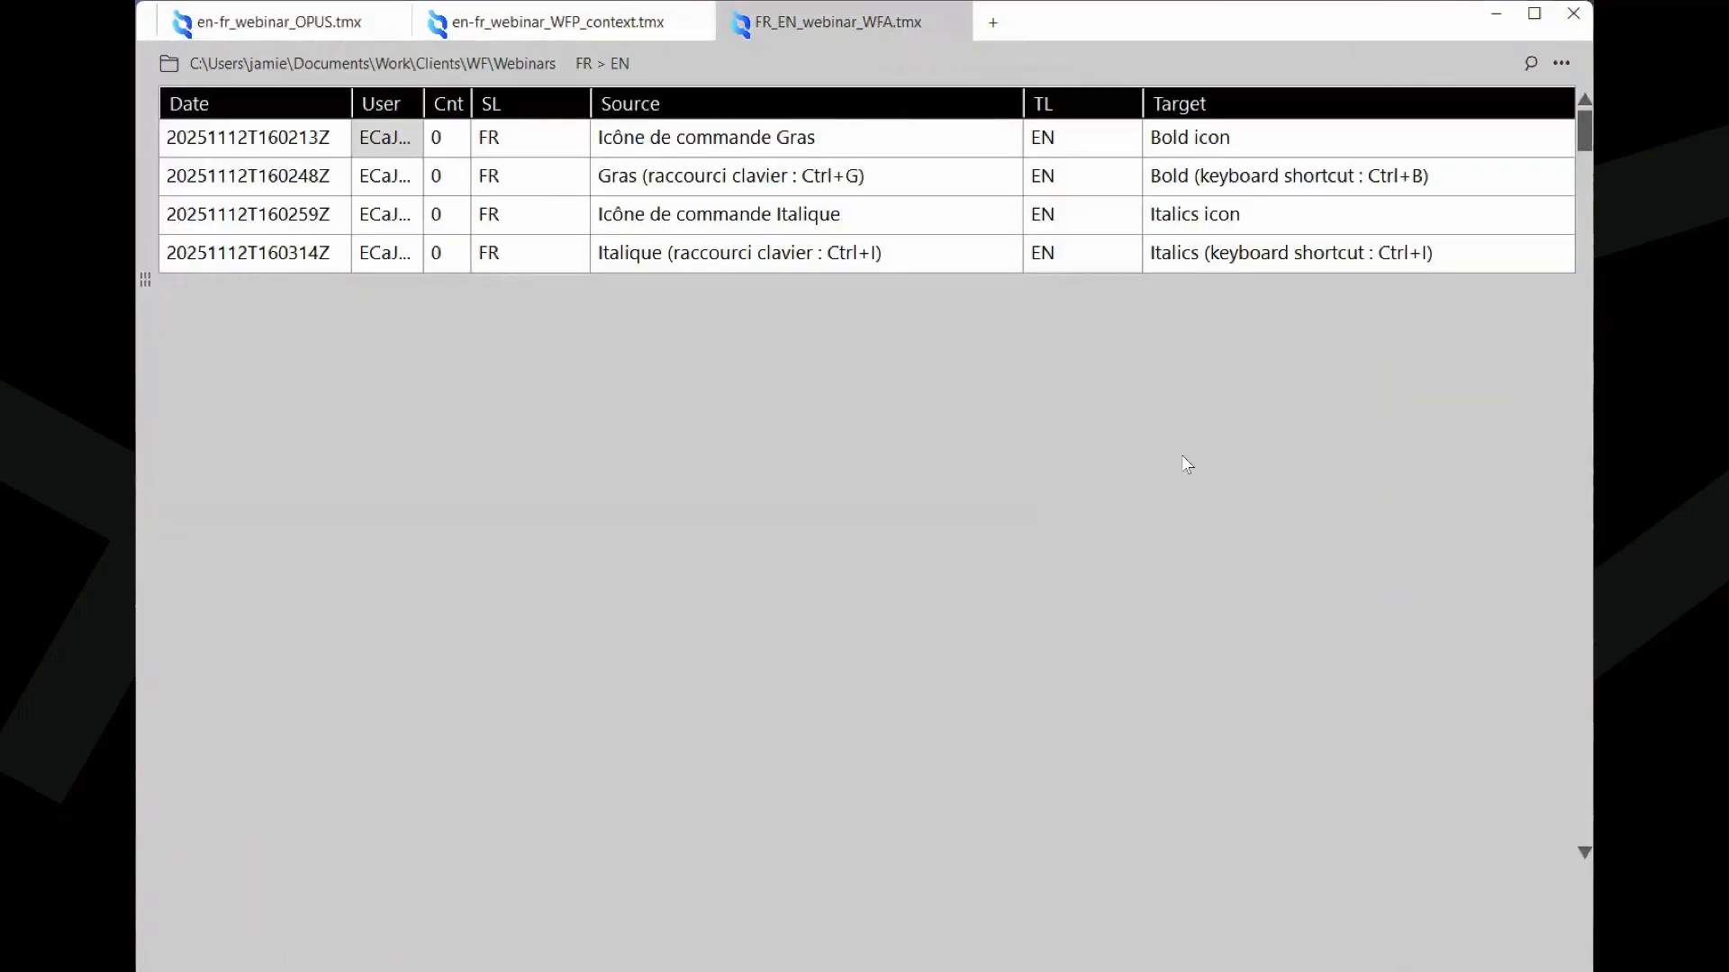
left_click(1563, 63)
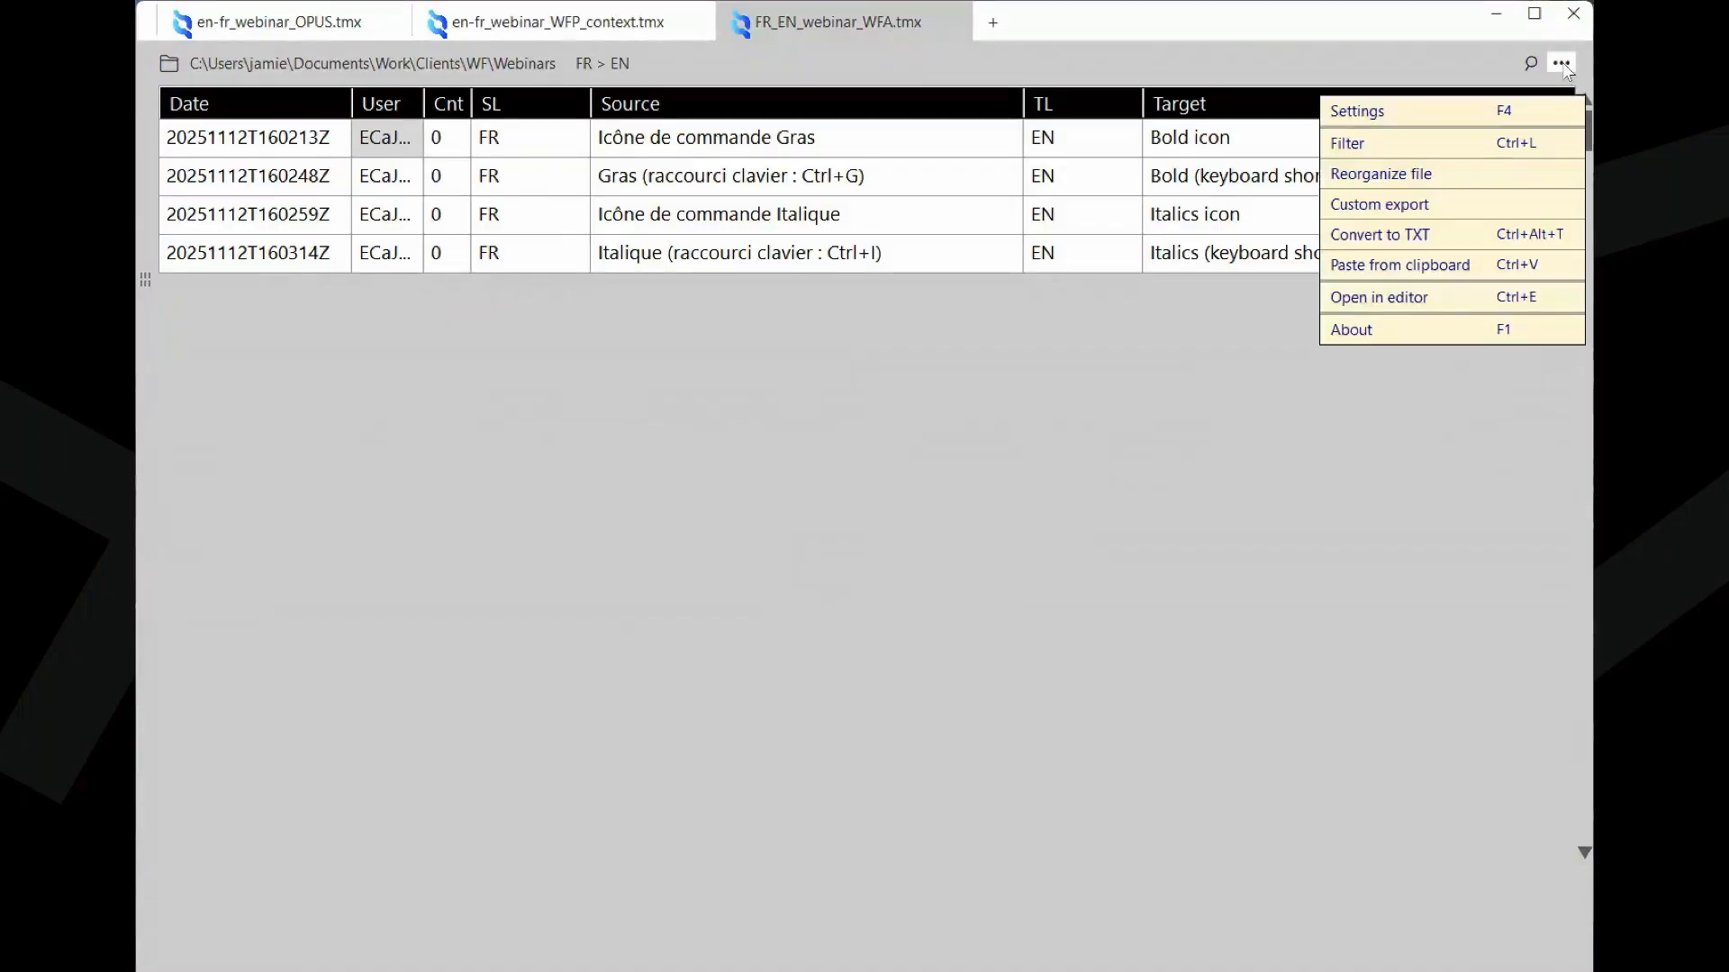
left_click(1444, 155)
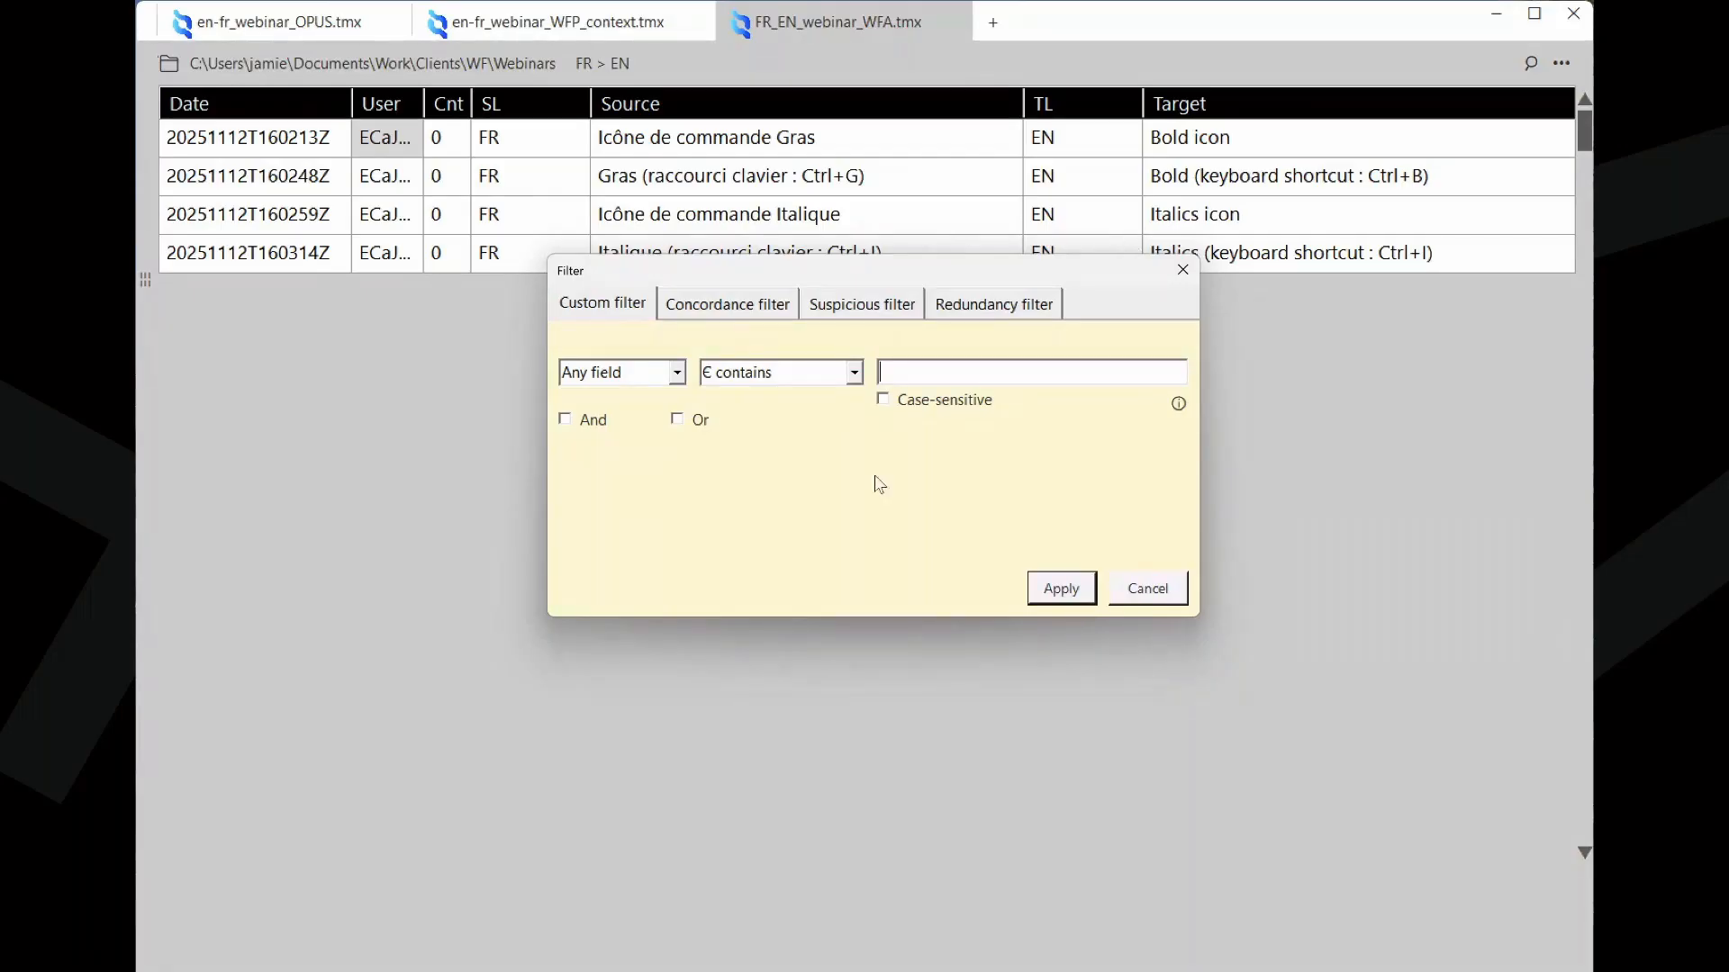
left_click(680, 376)
left_click(679, 376)
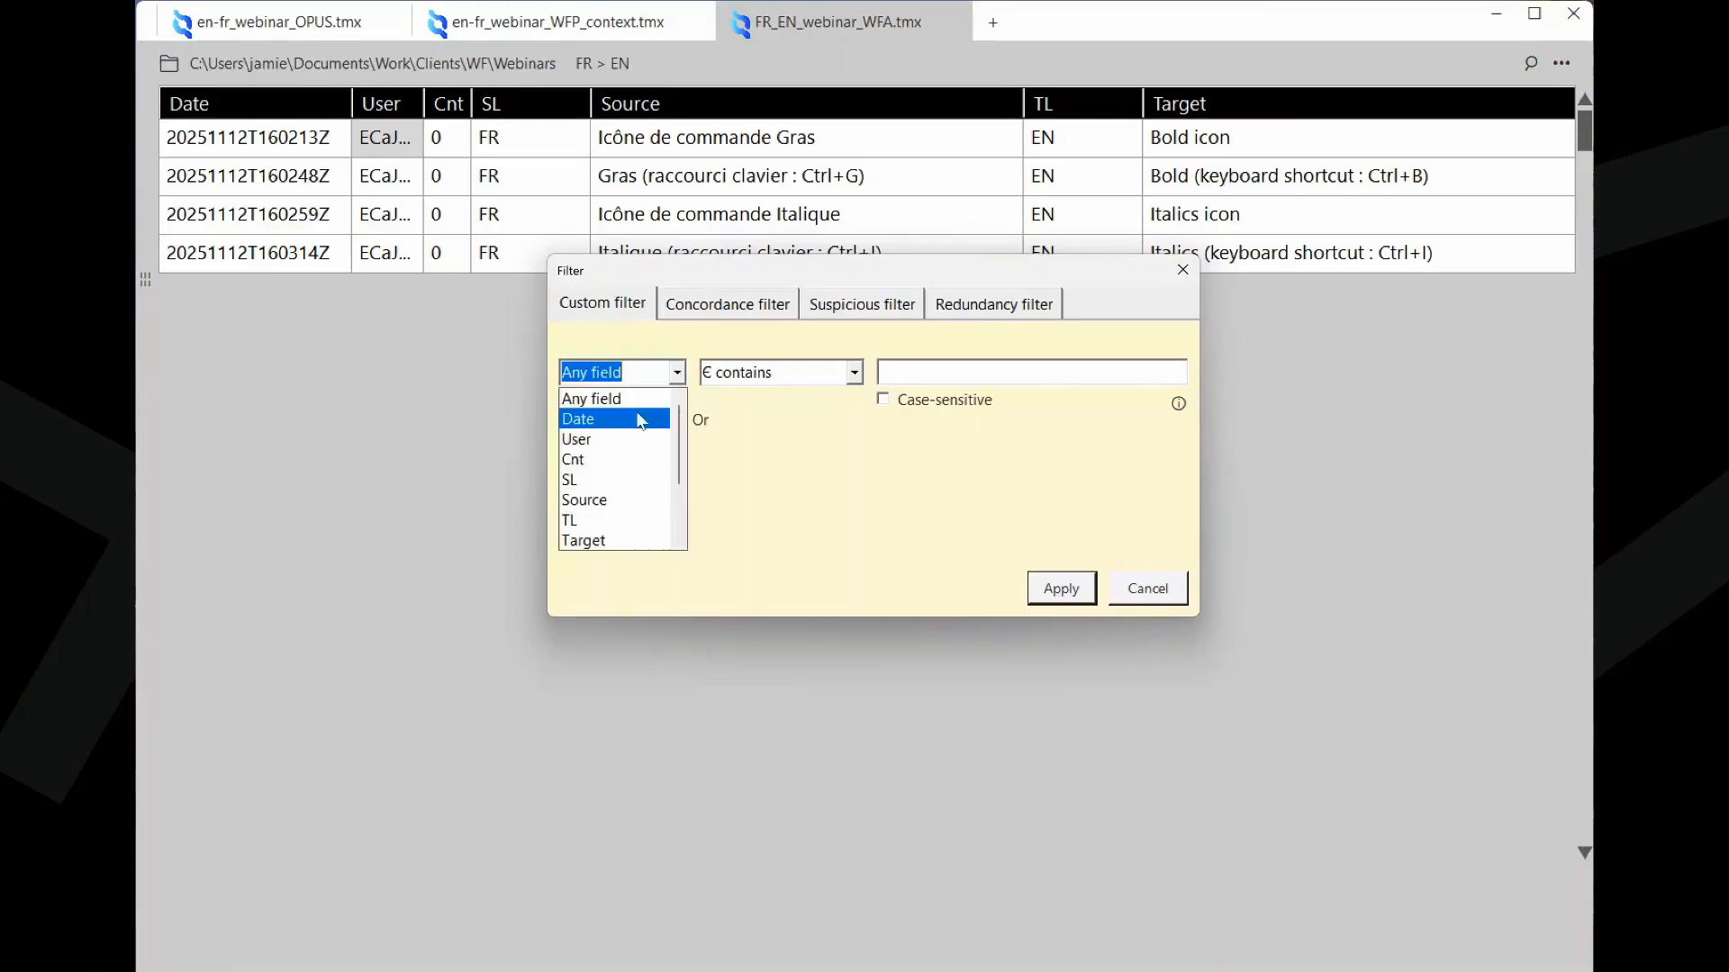
left_click(618, 504)
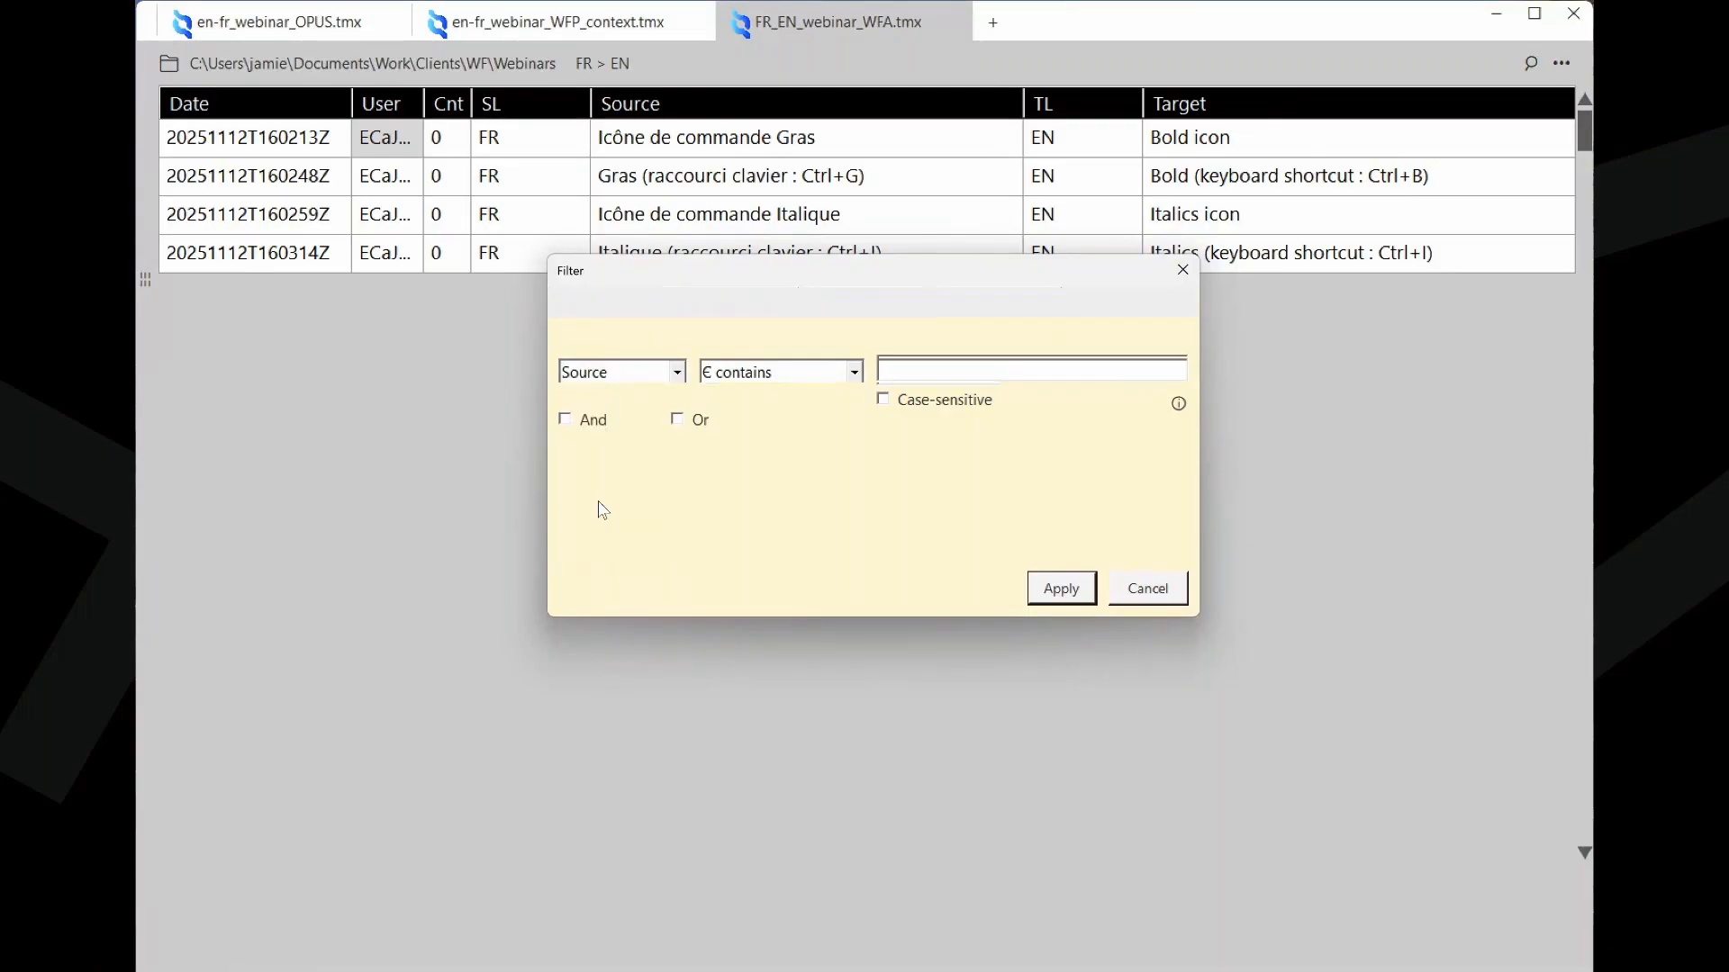
left_click(887, 372)
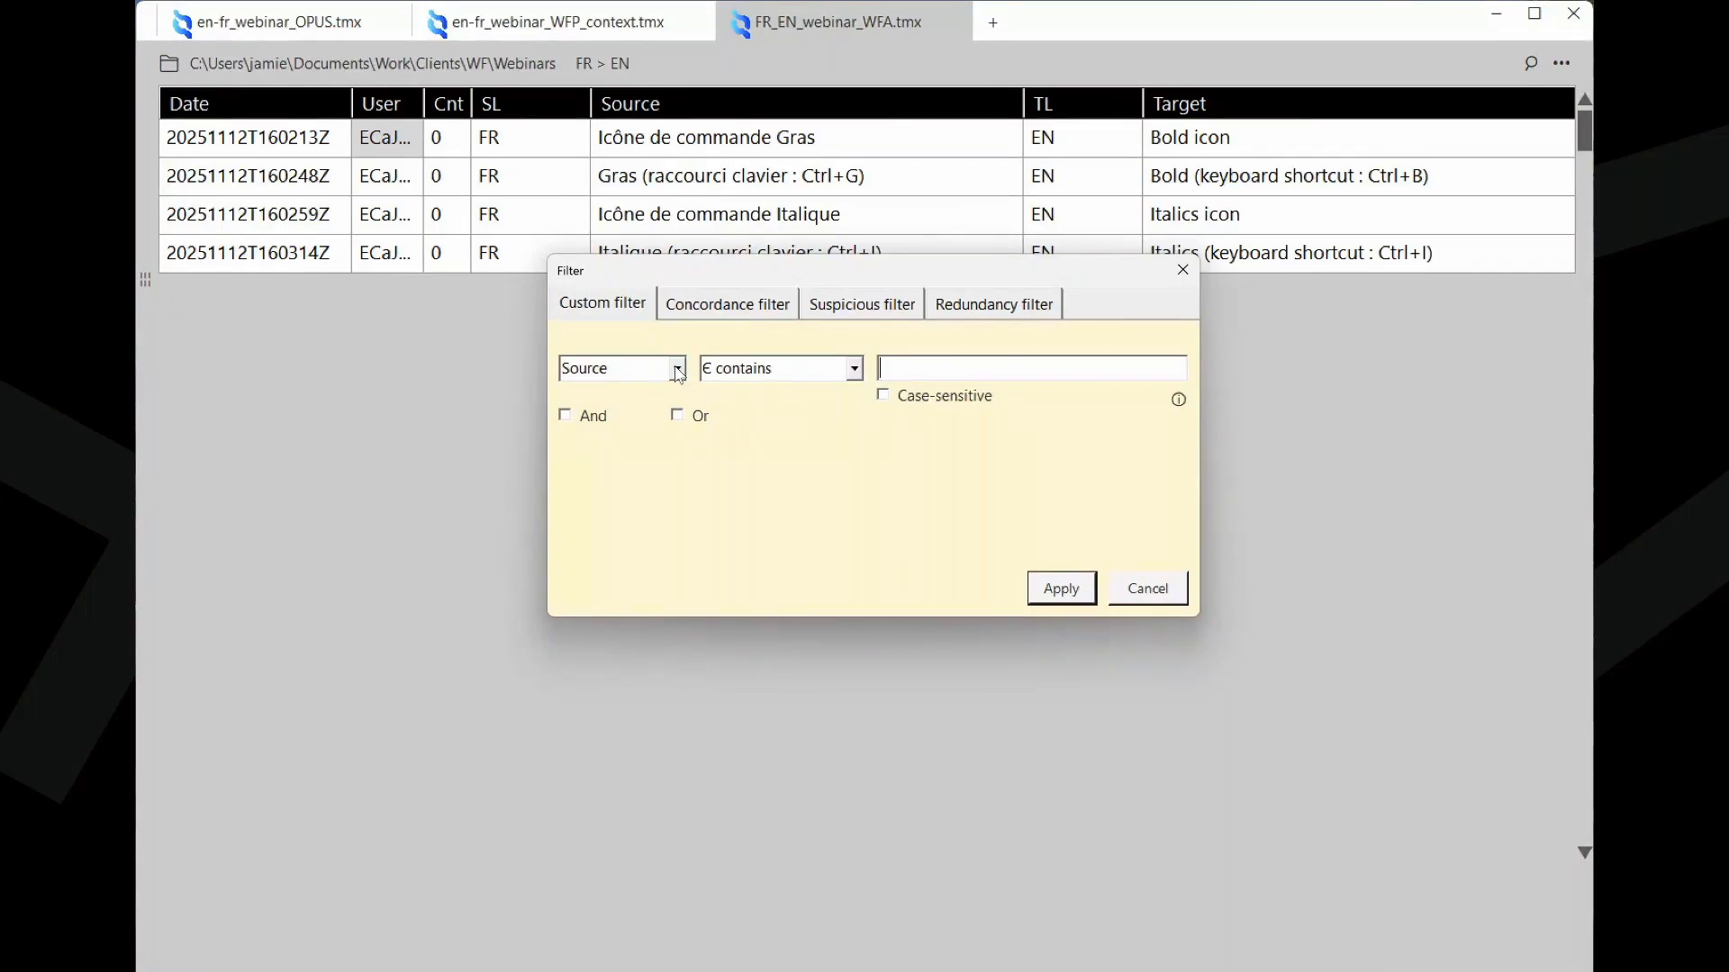
left_click(853, 371)
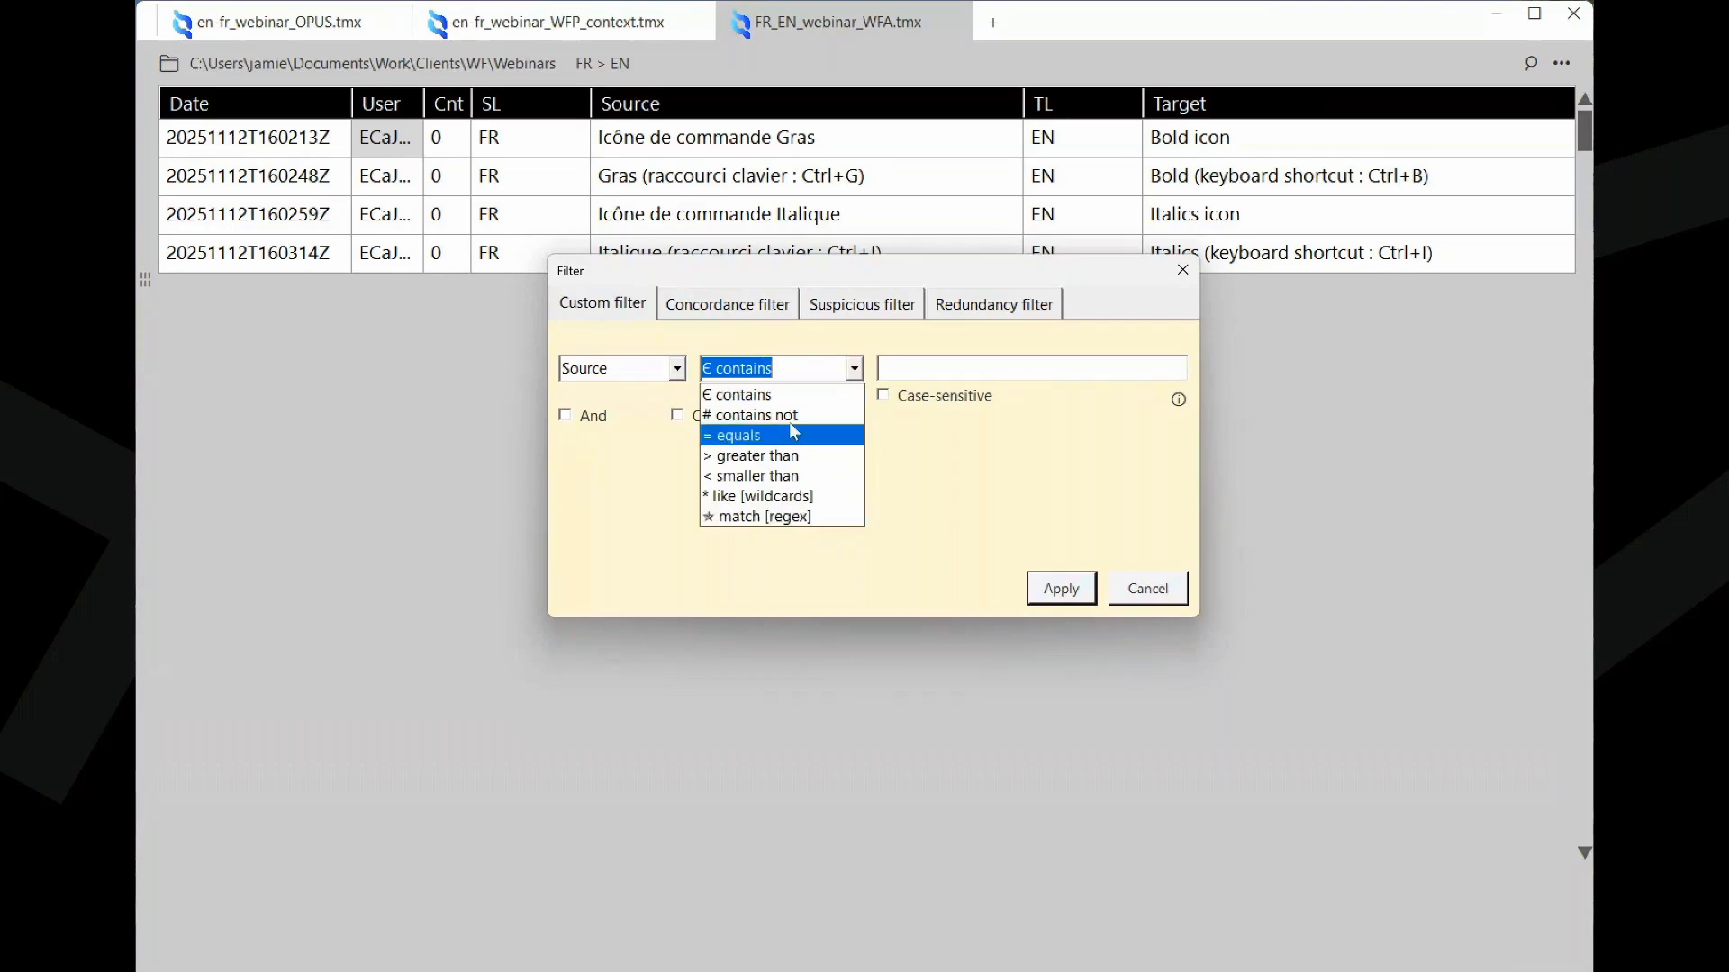
left_click(951, 484)
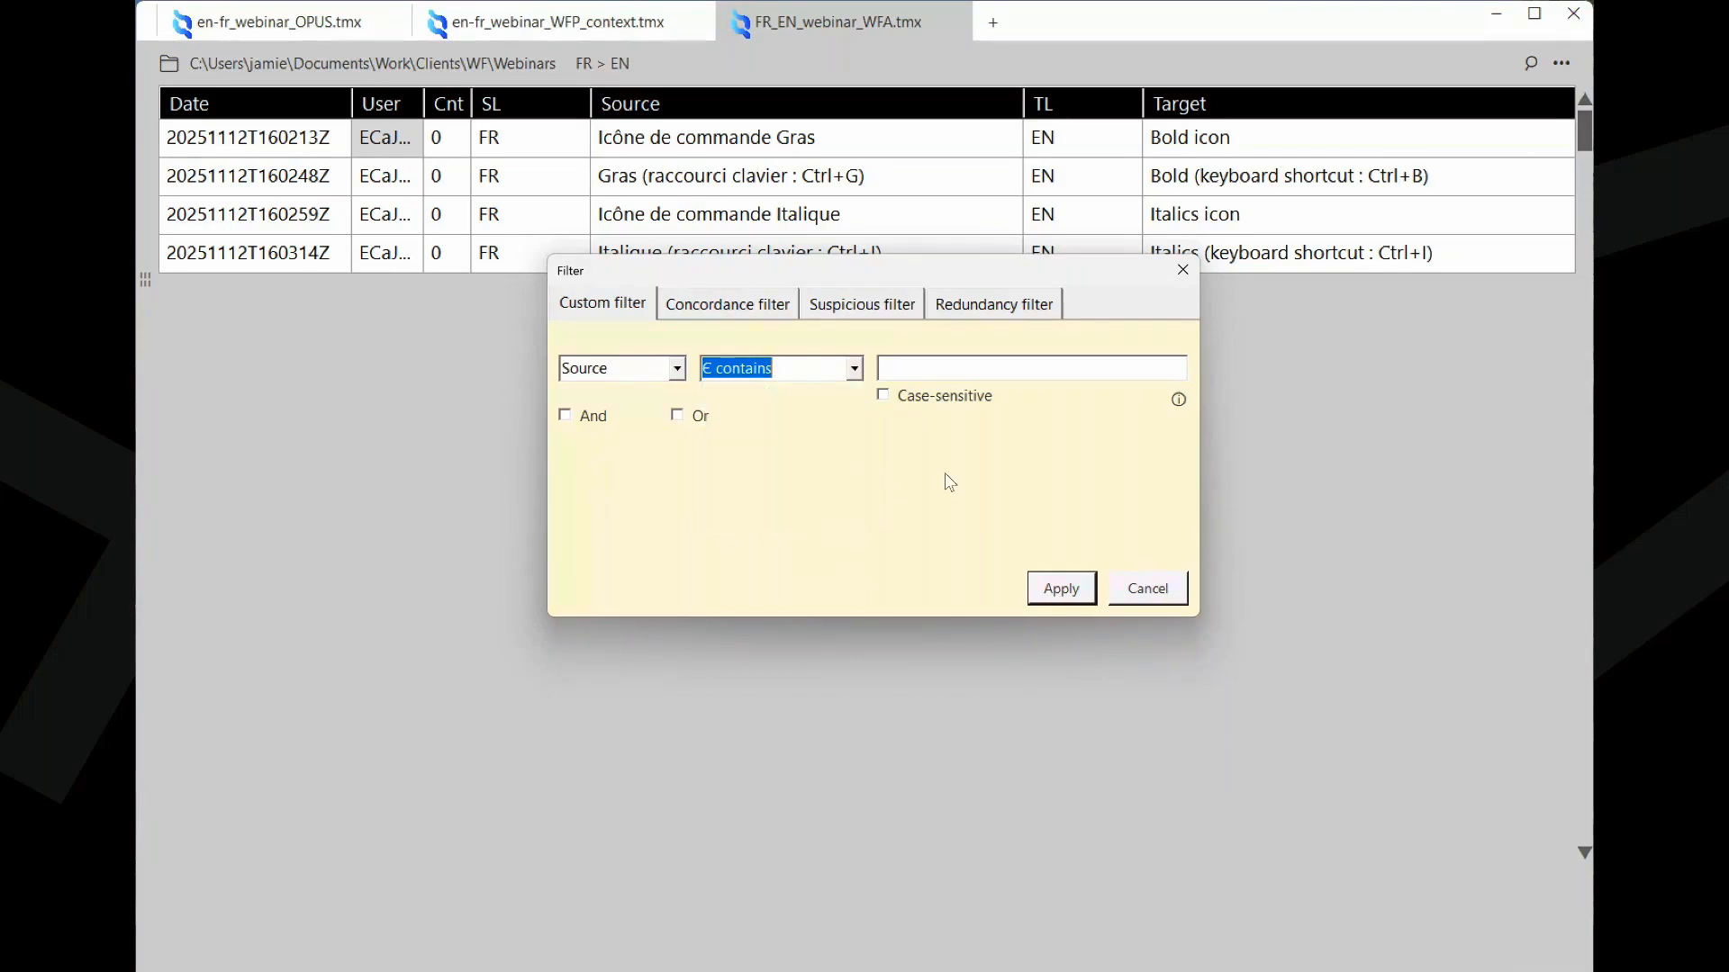
- Review the concordance, suspicious and redundancy filter options, and close the filter settings without applying anything
left_click(759, 306)
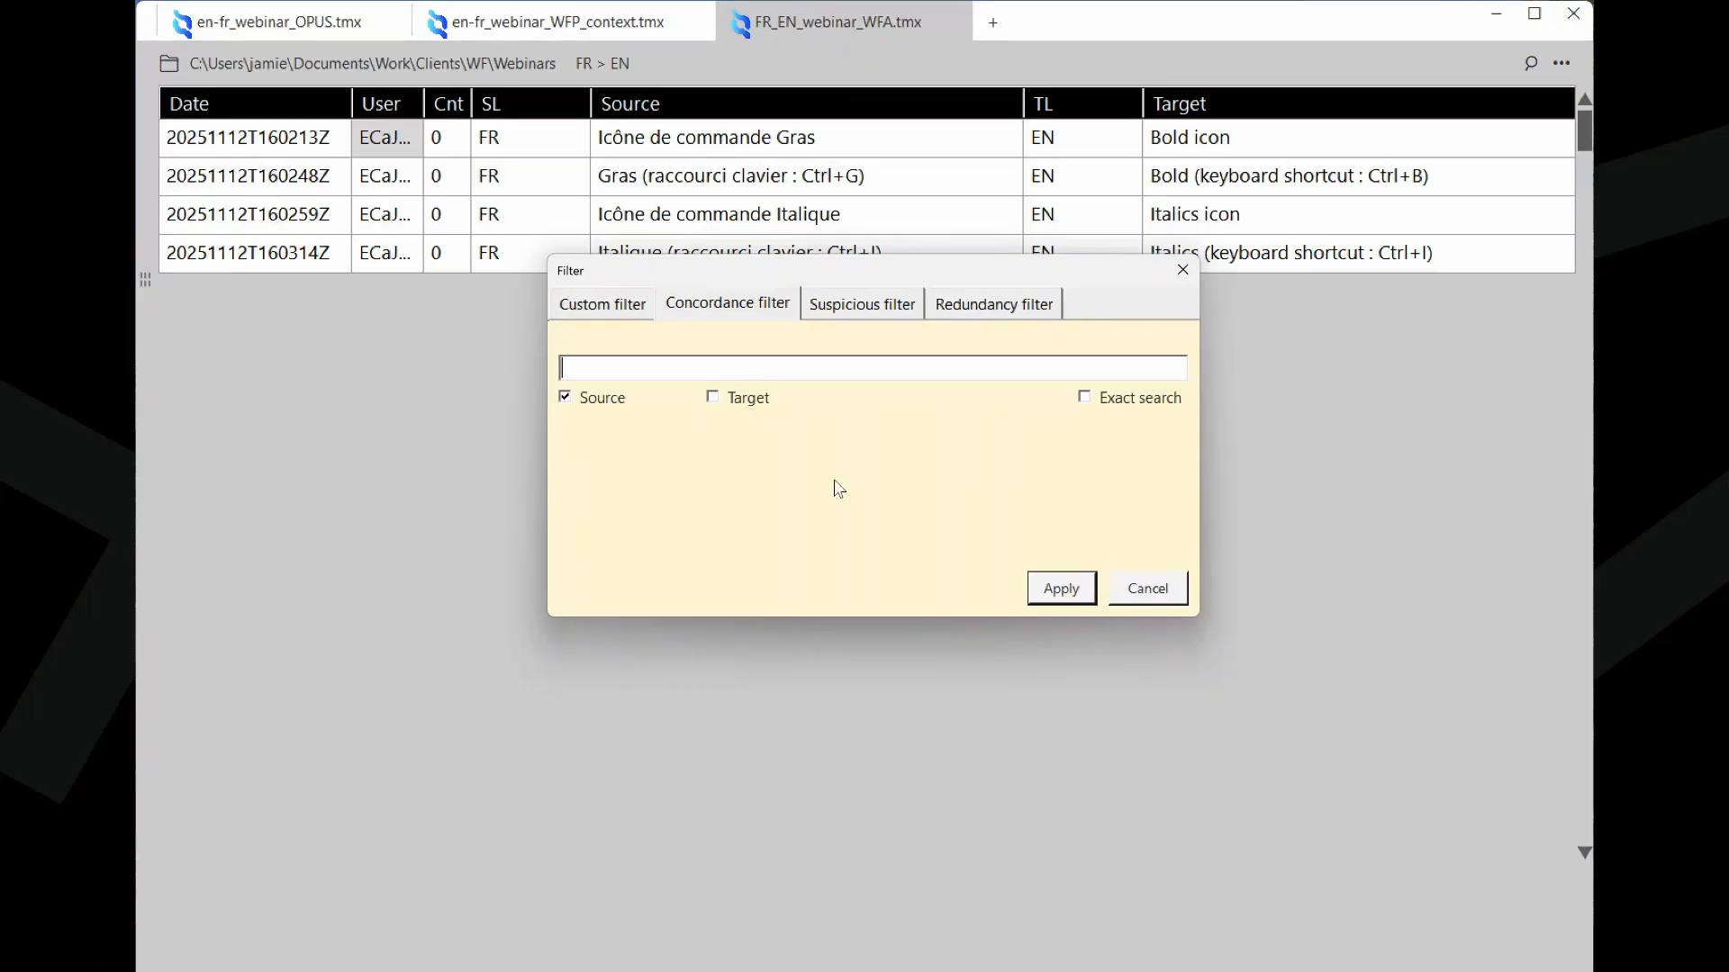
left_click(870, 312)
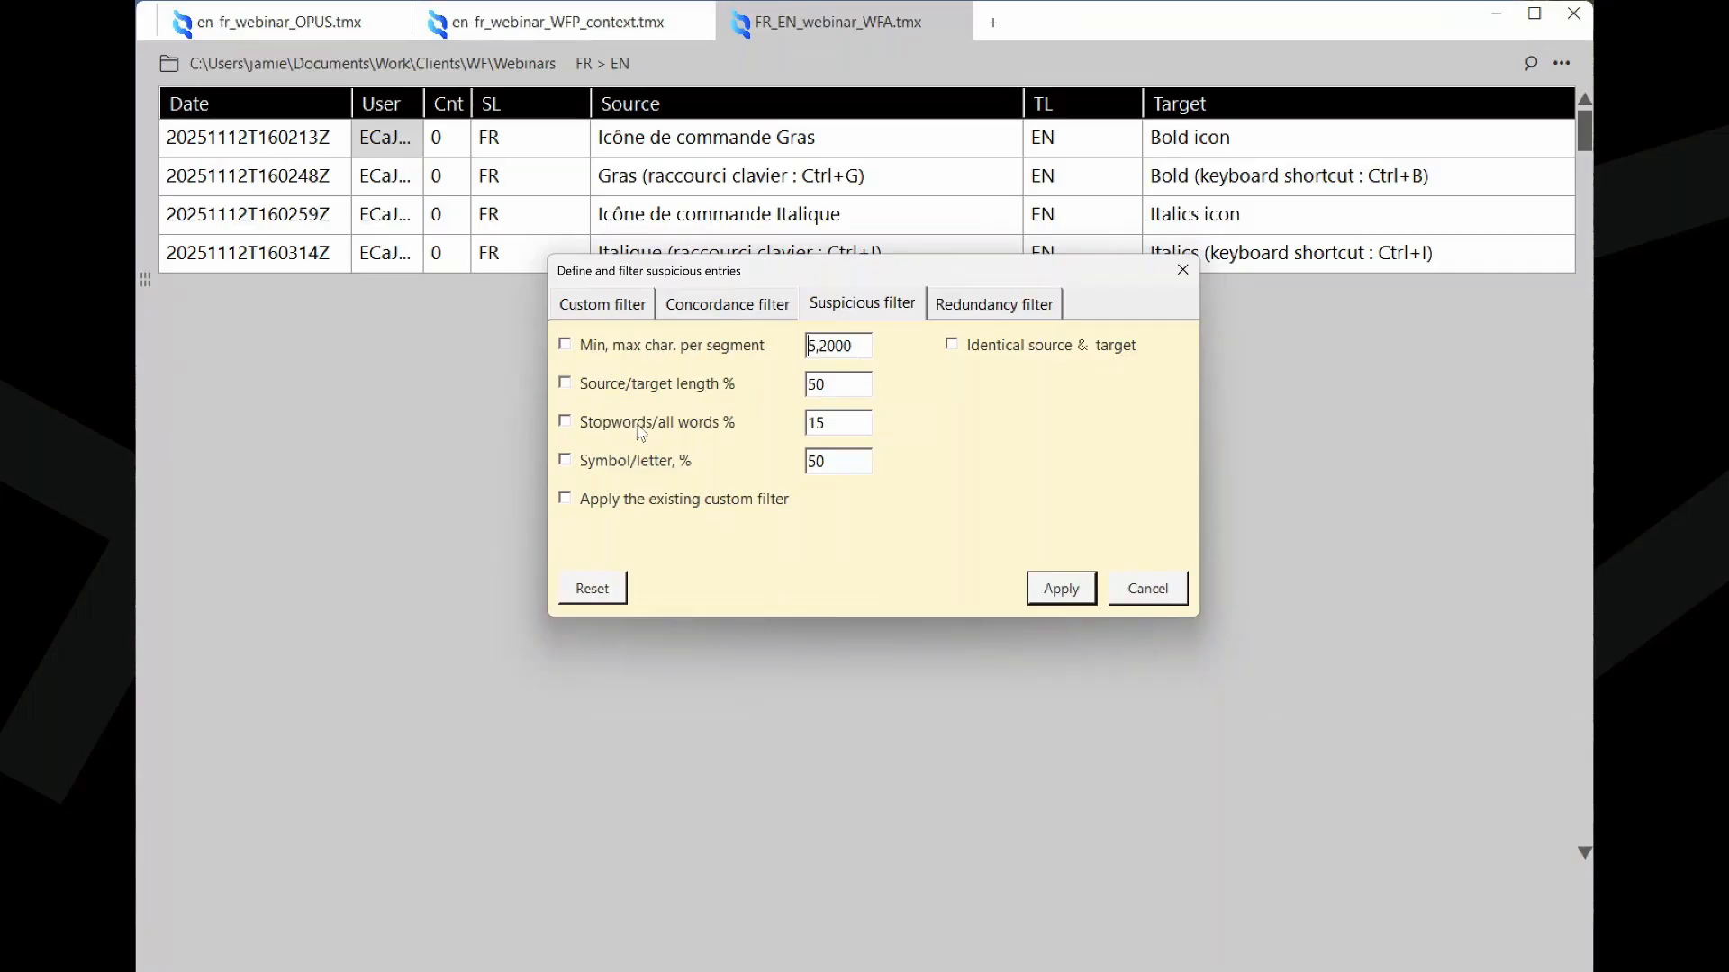
left_click(566, 347)
left_click(994, 303)
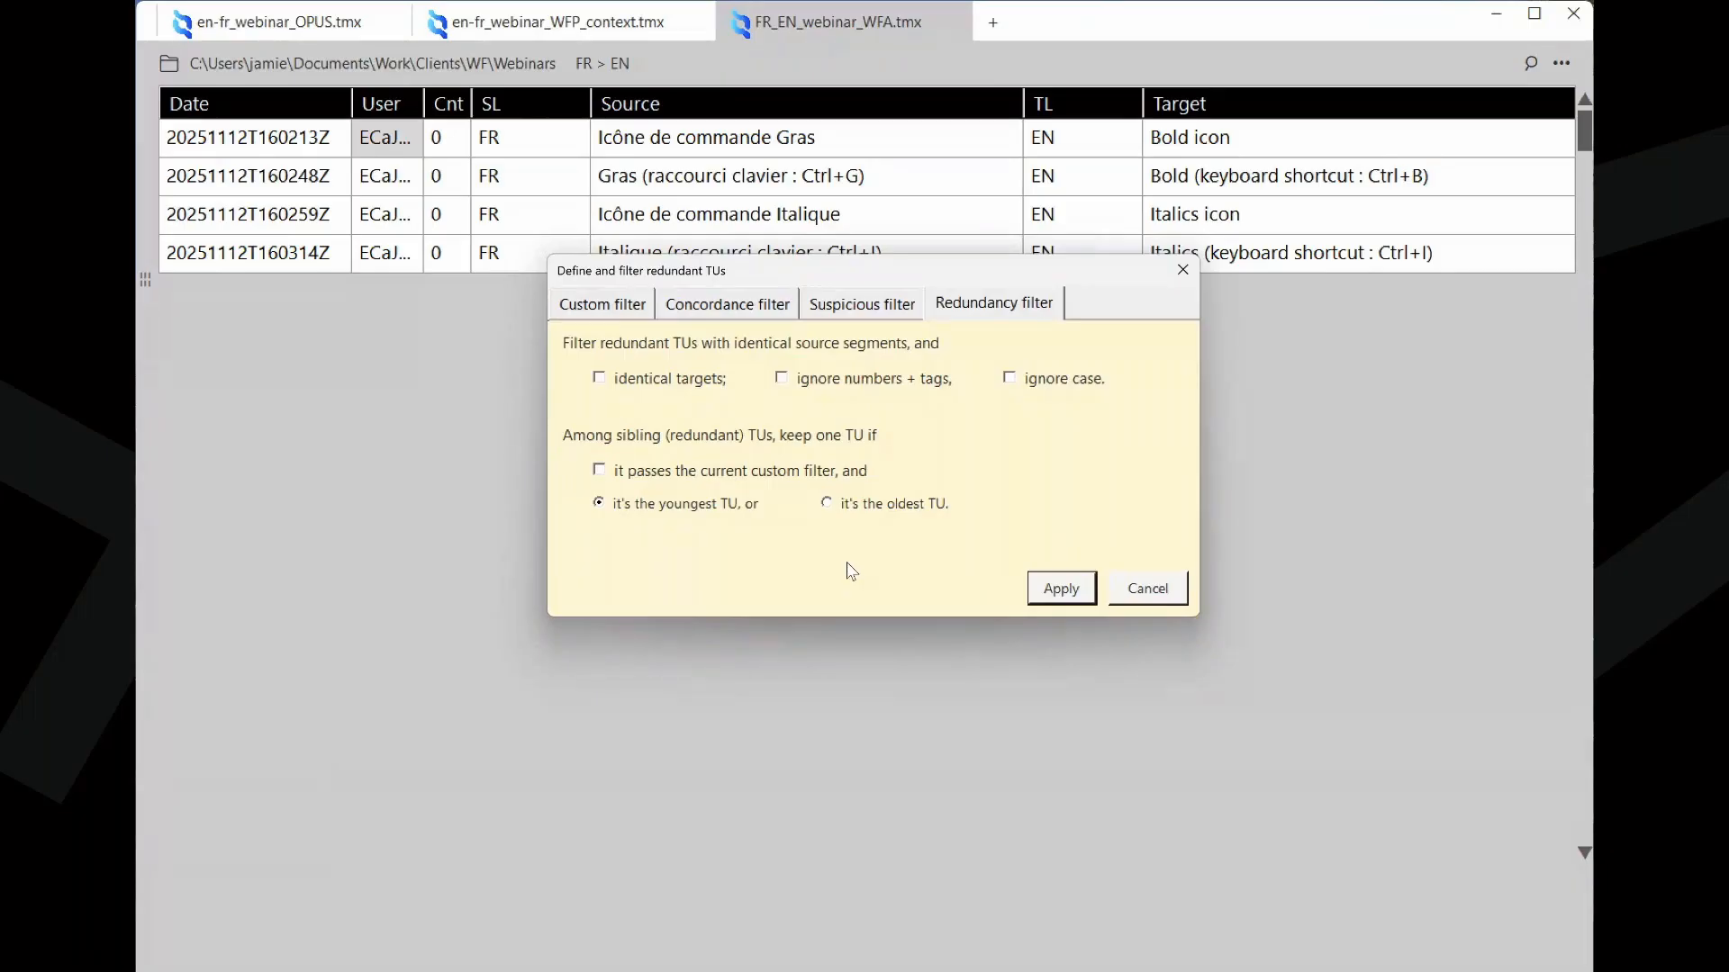
left_click(1139, 595)
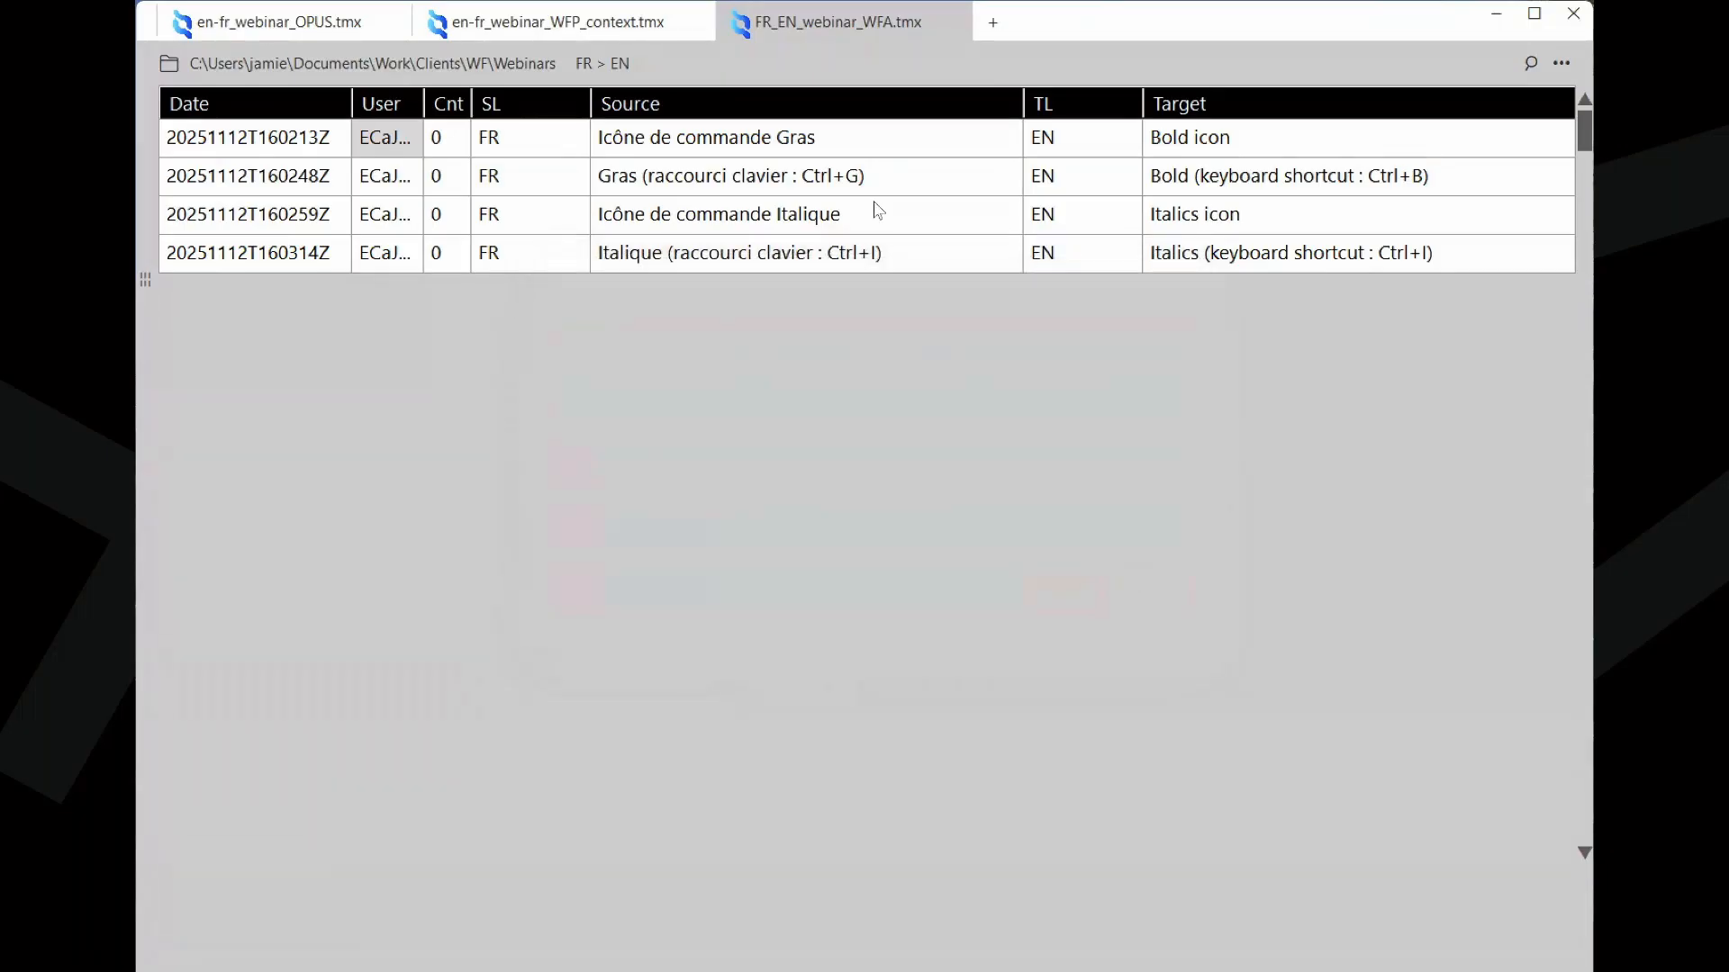
- Filter en-fr_webinar_WFP_context.tmx for redundant TUs with identical source segments, keeping the youngest TU of each group
left_click(647, 29)
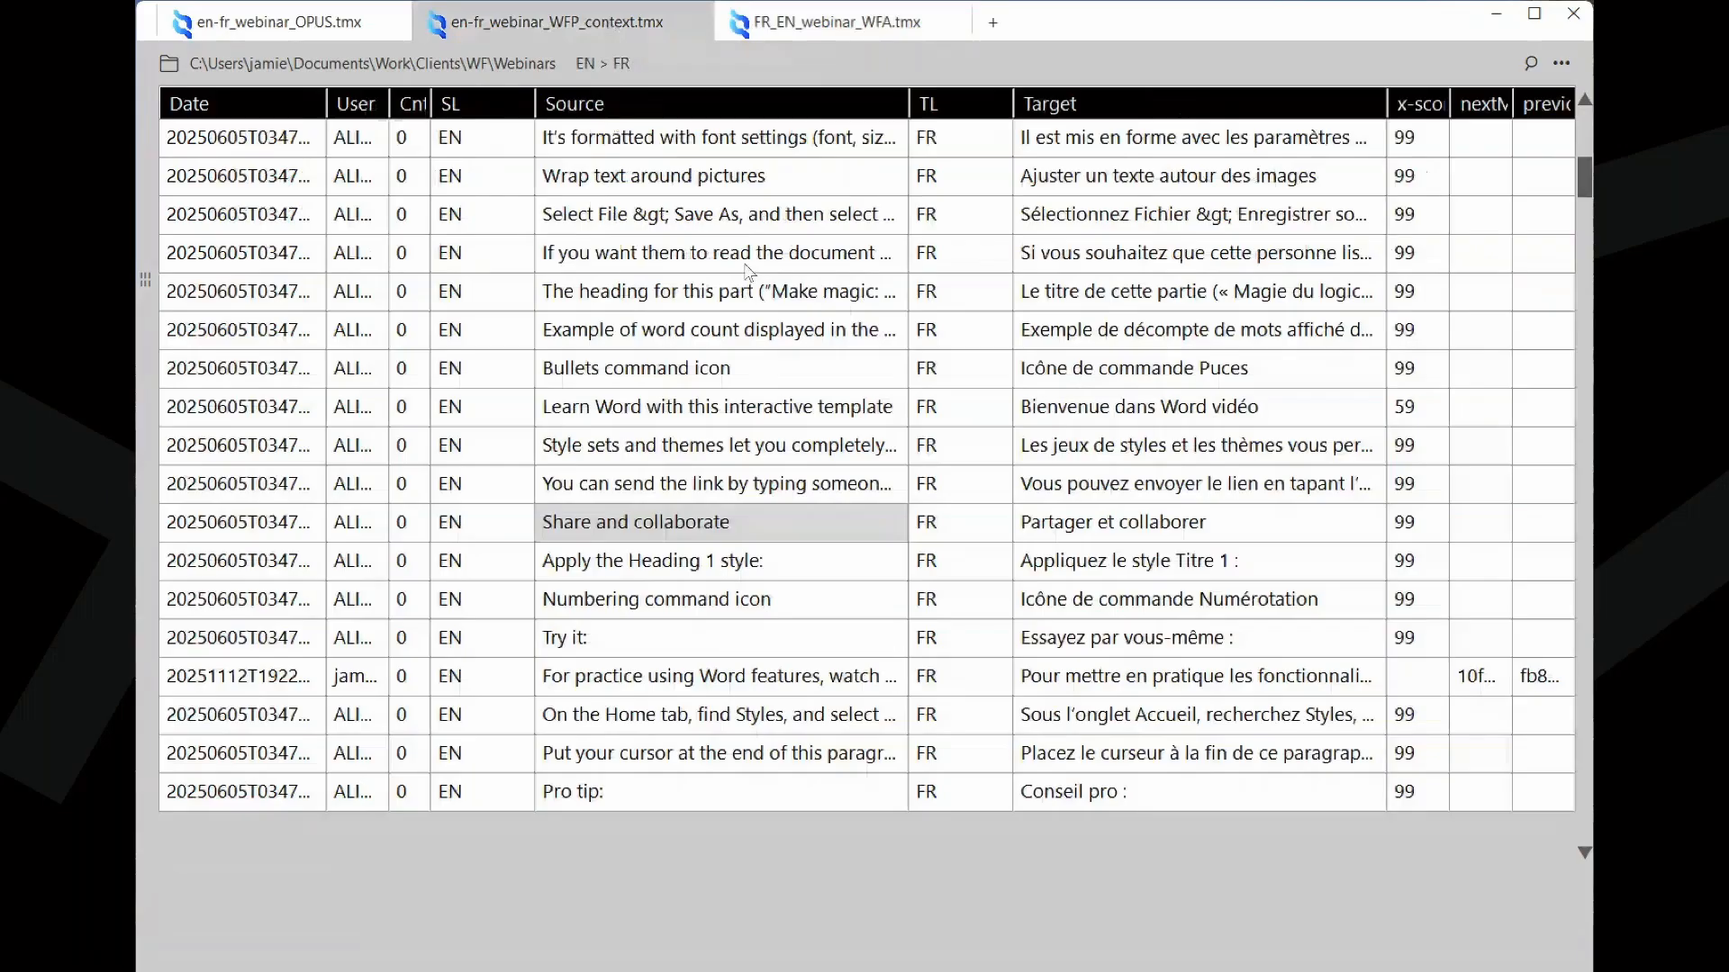
left_click(1560, 64)
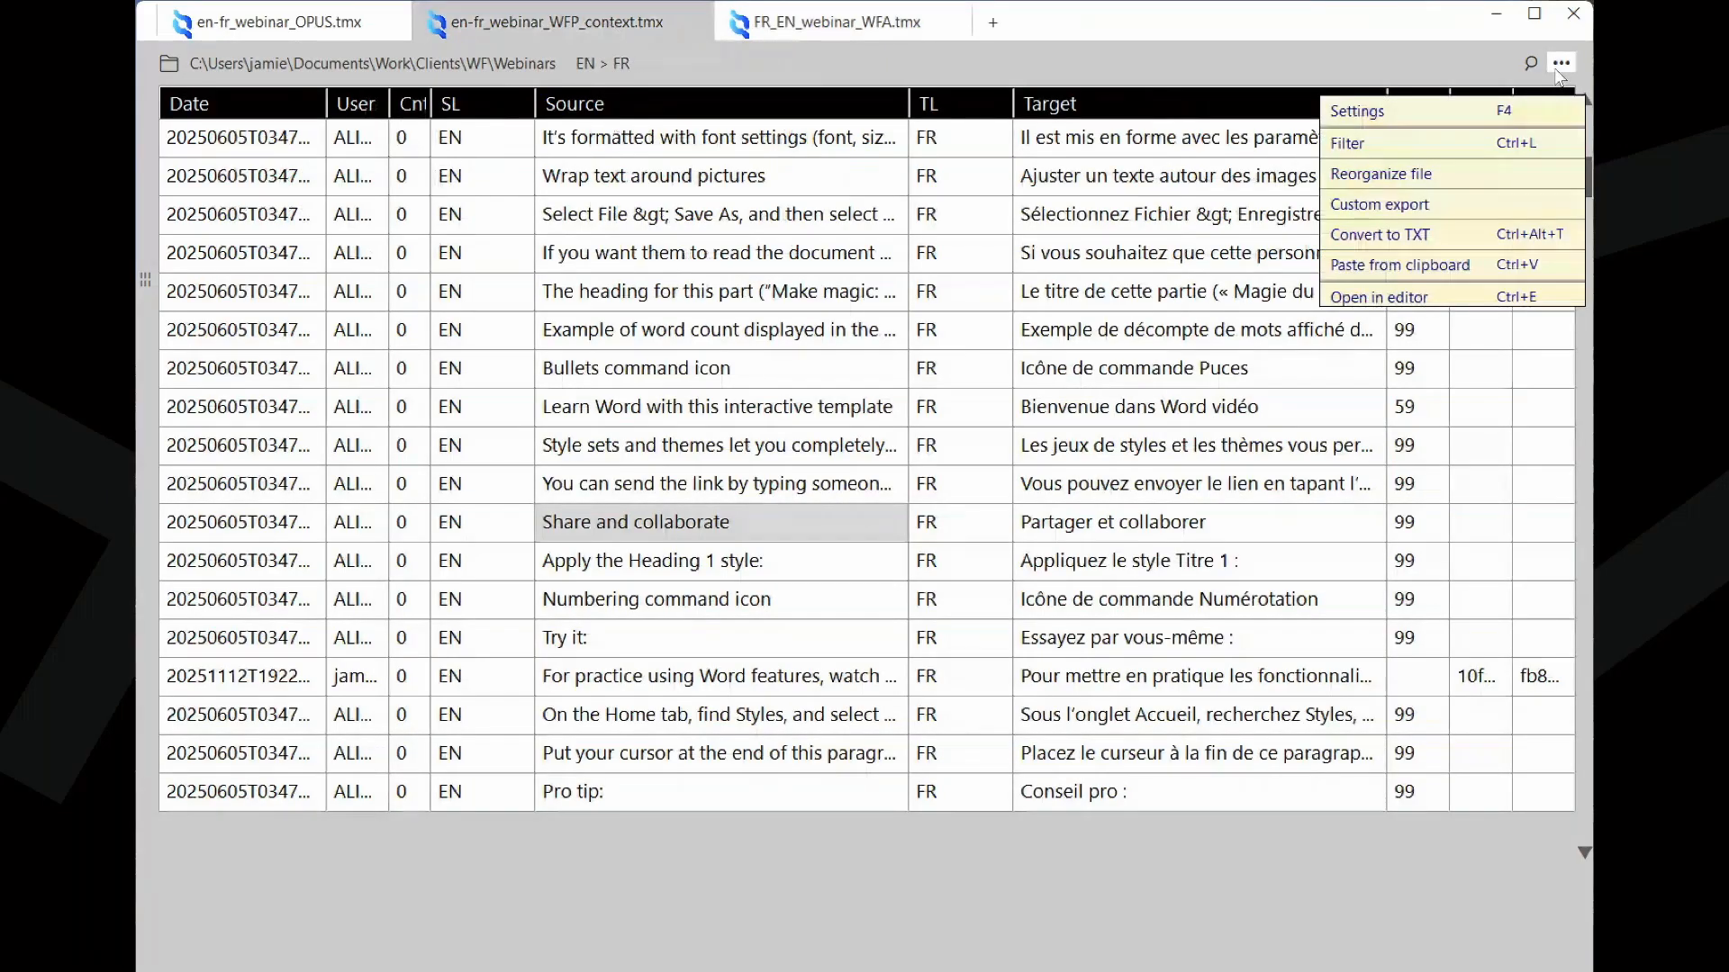
left_click(1353, 144)
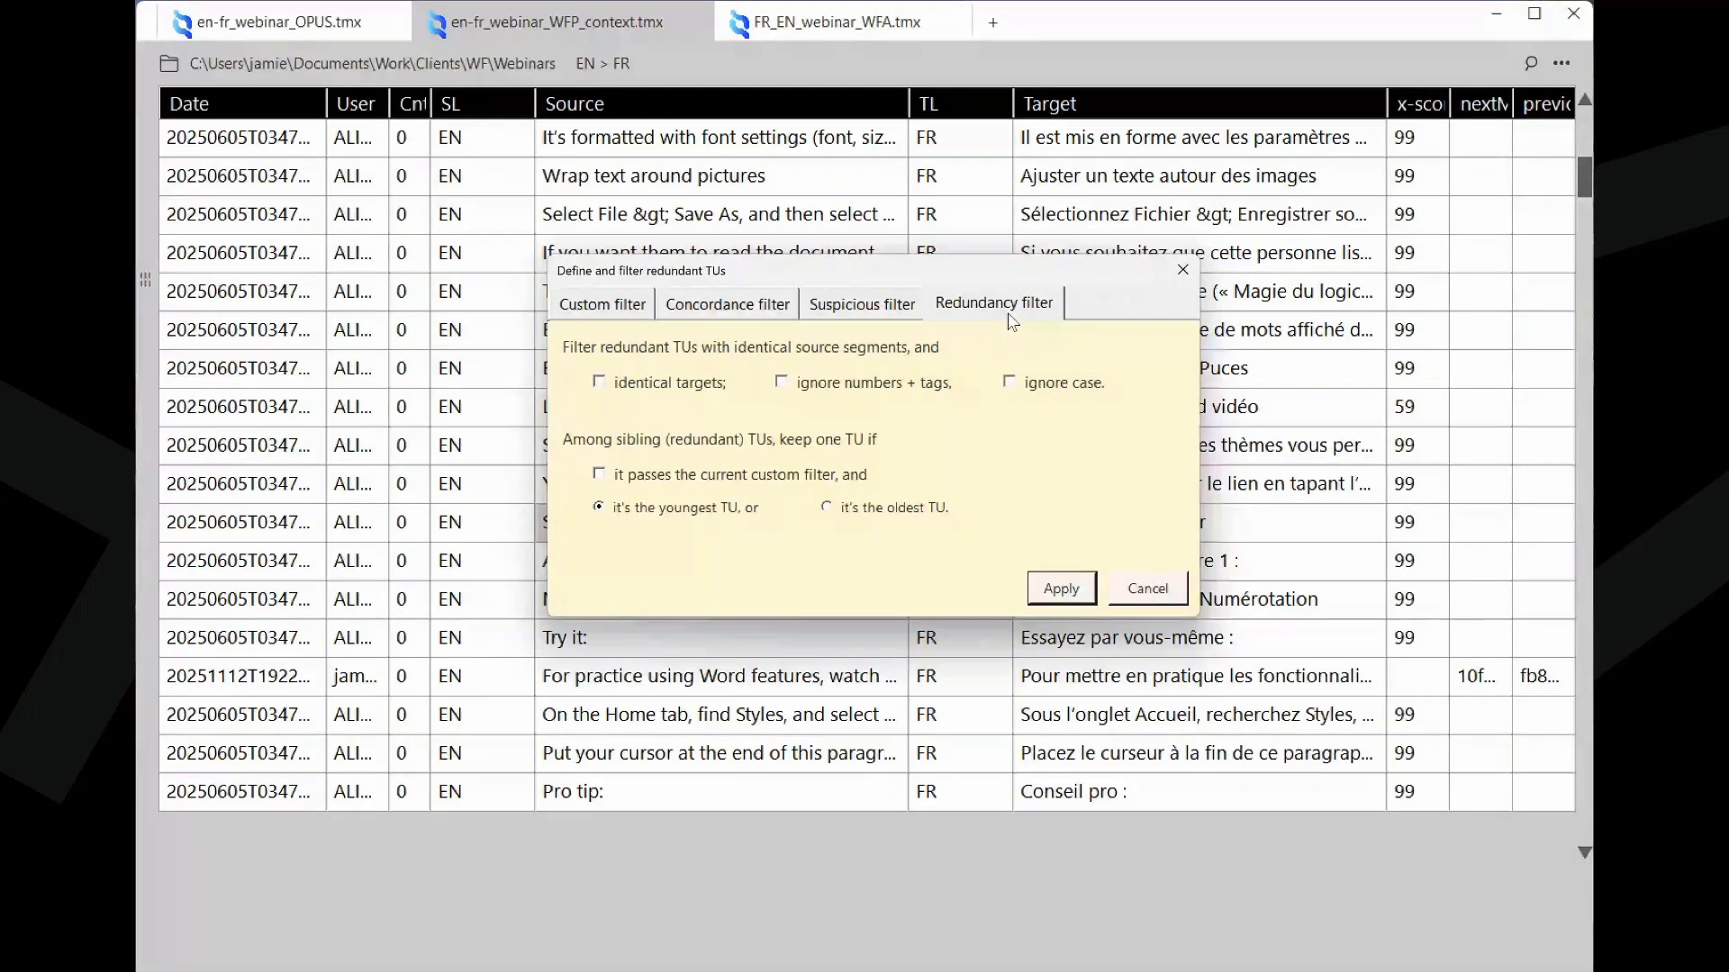
left_click(1061, 588)
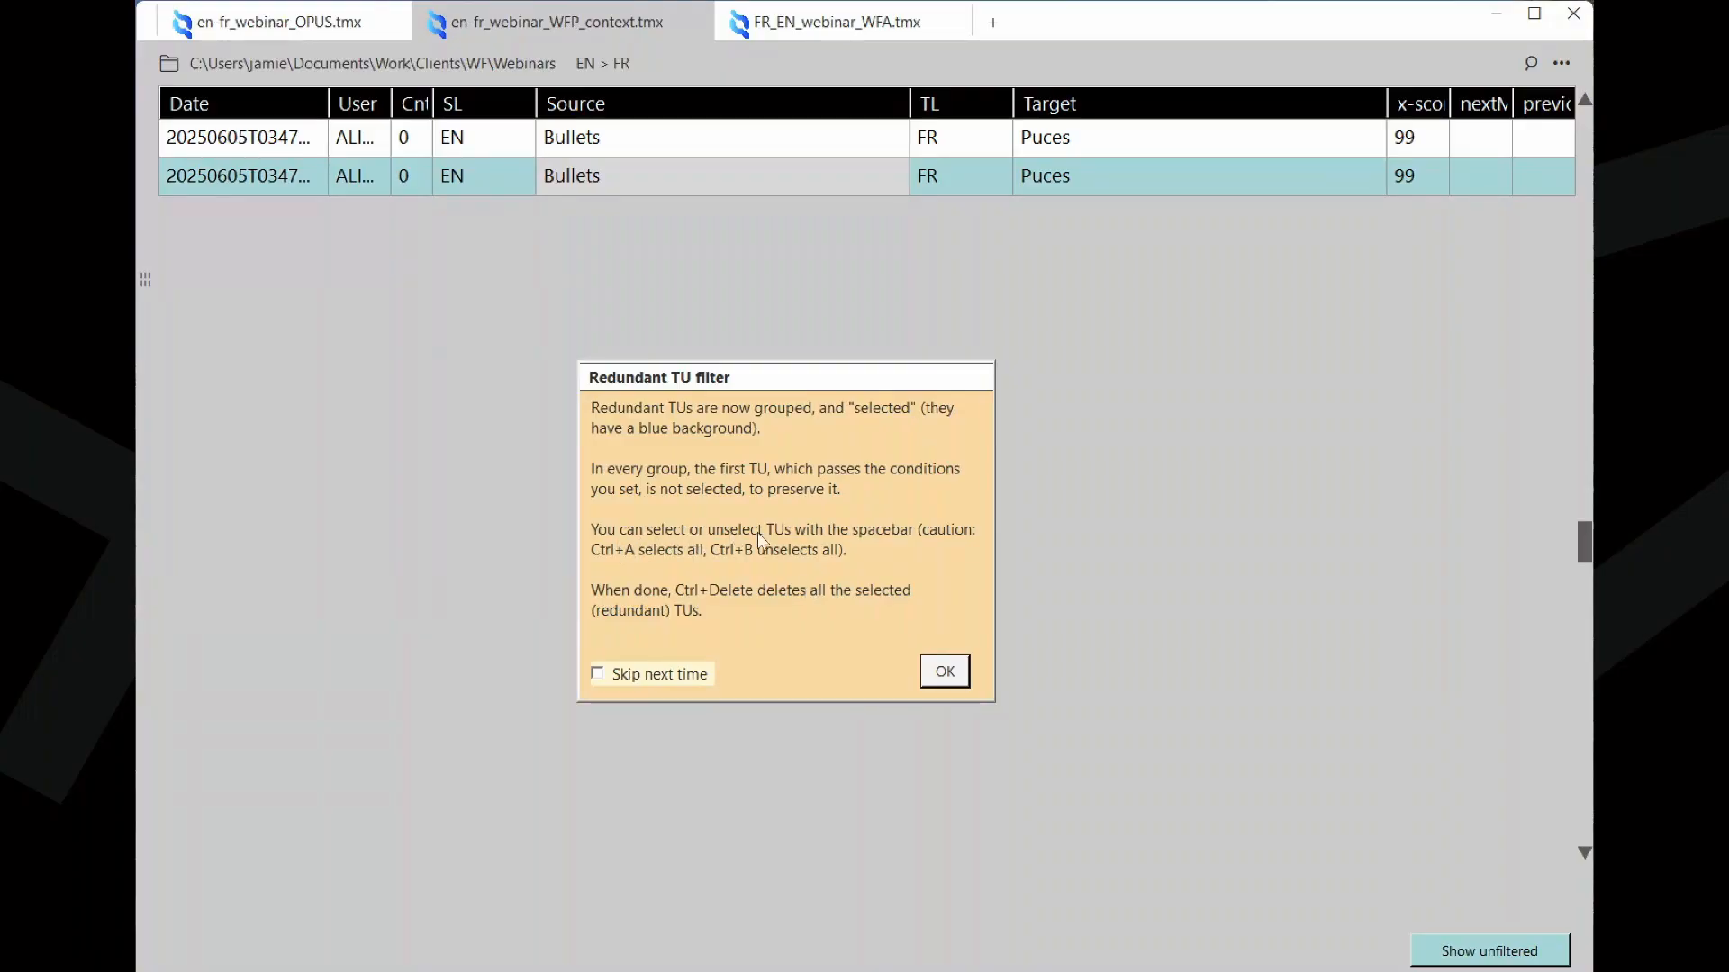
left_click(946, 671)
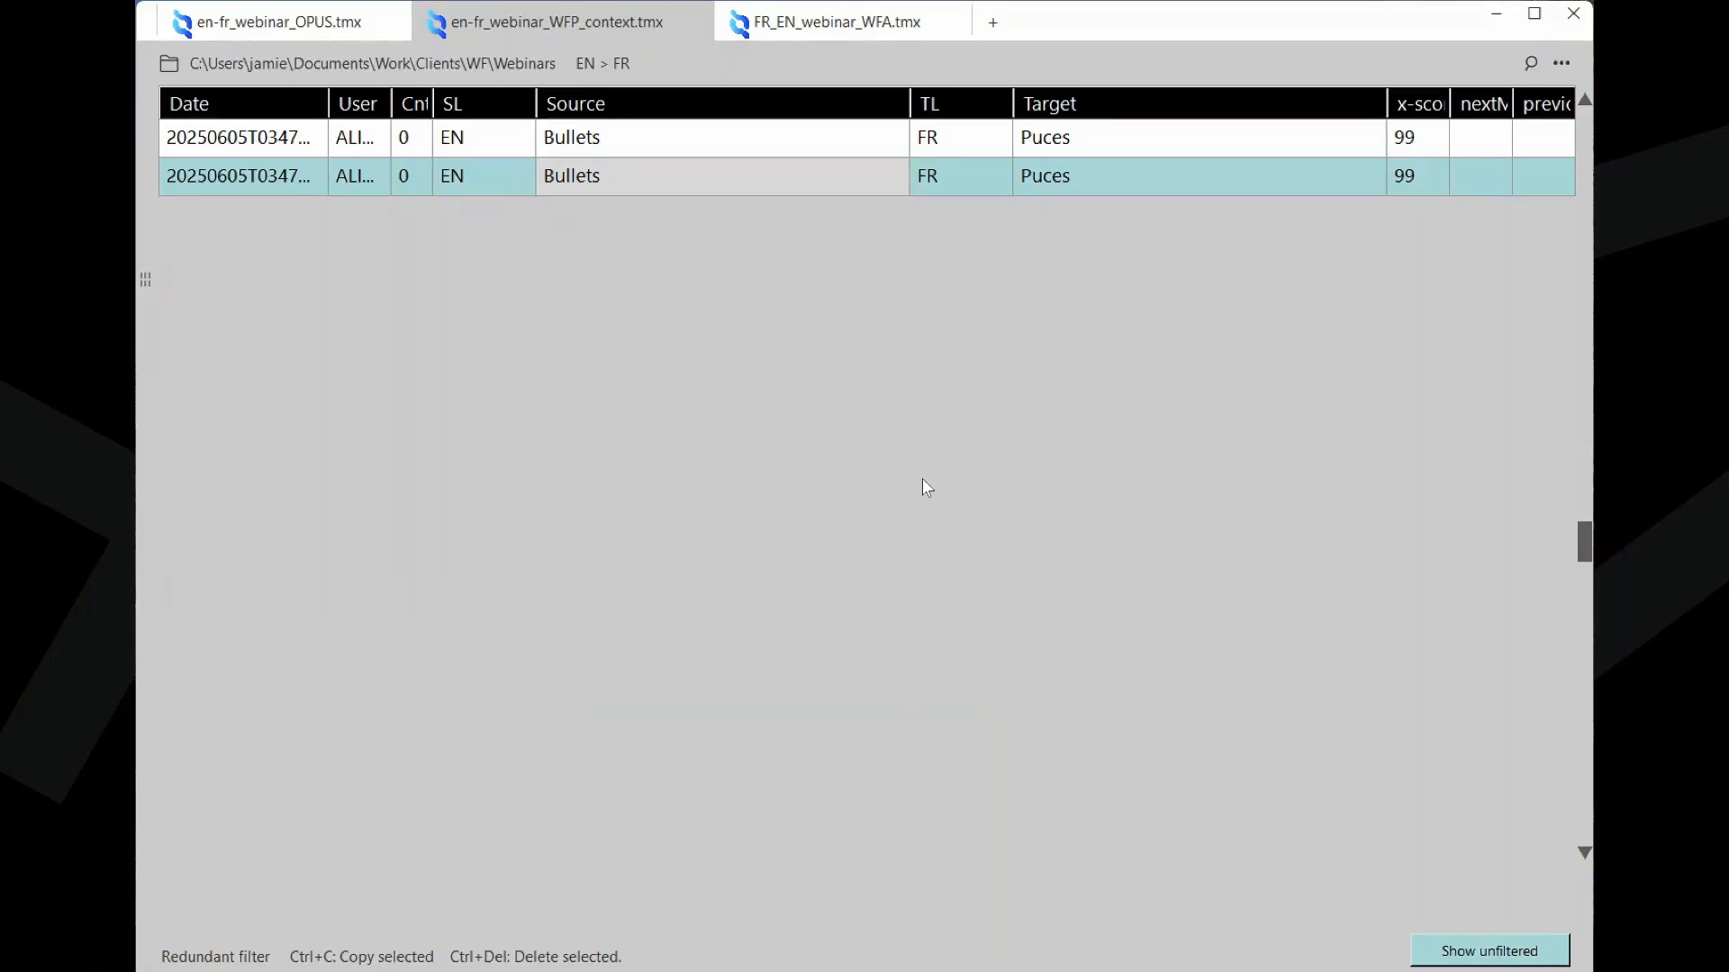
- Delete all selected redundant lines from the filtered translation memory and return to the full list
key("ctrl+Delete")
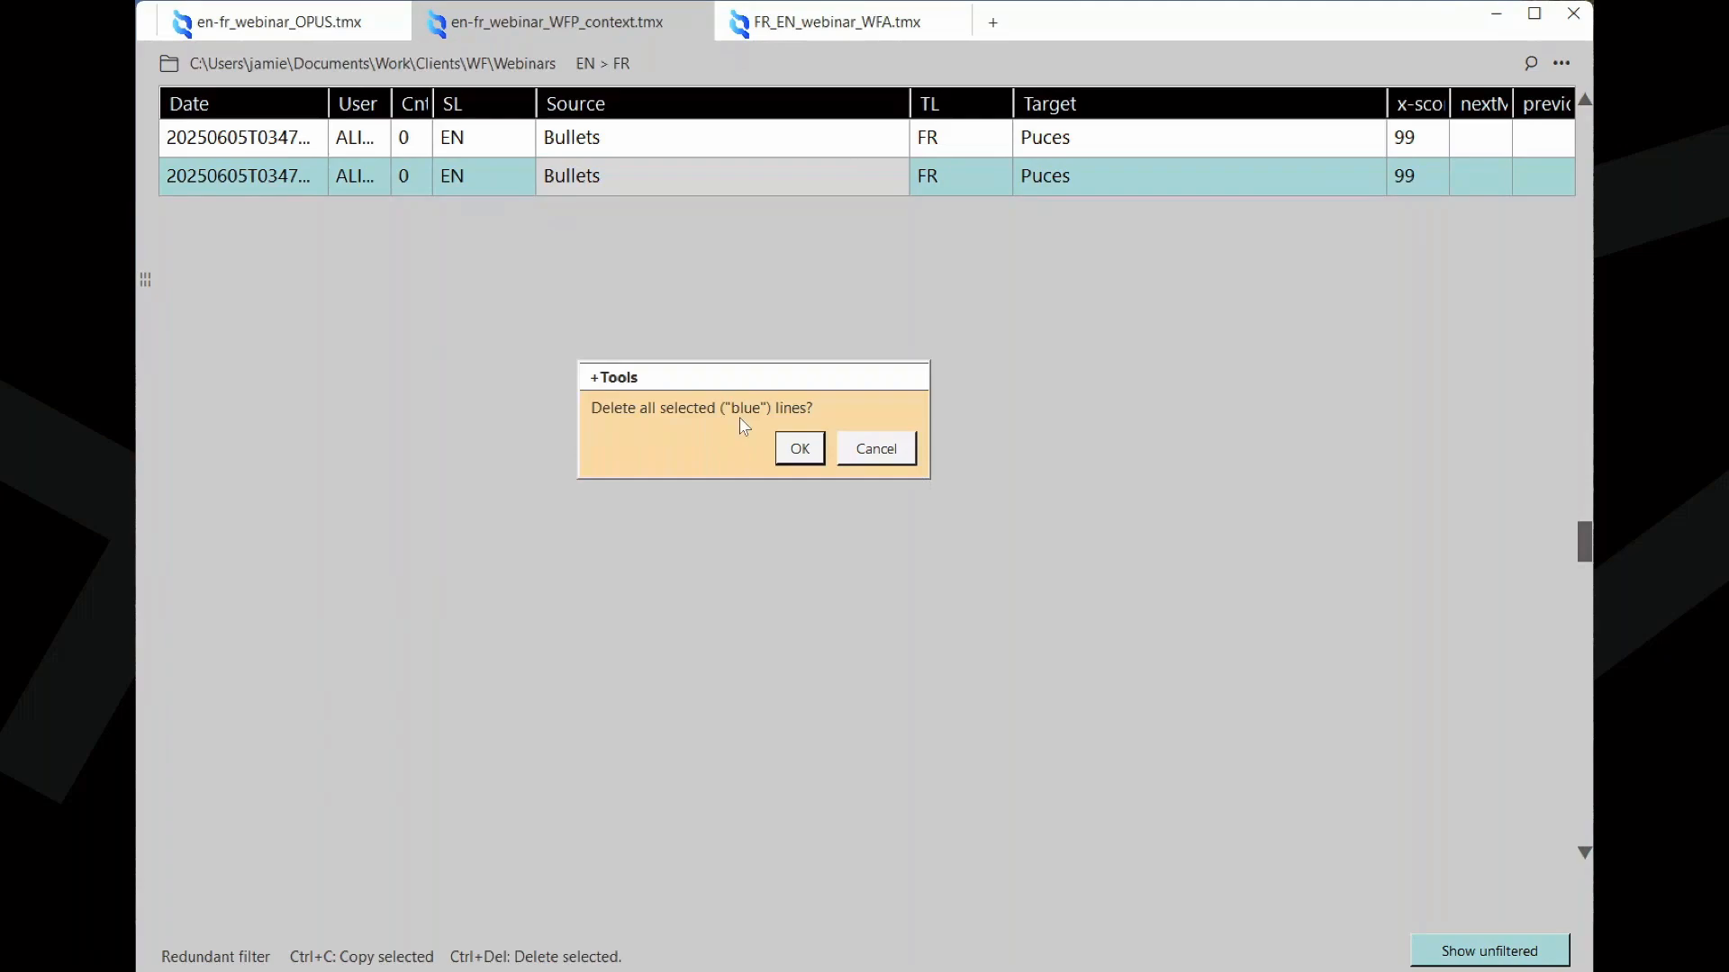
left_click(798, 449)
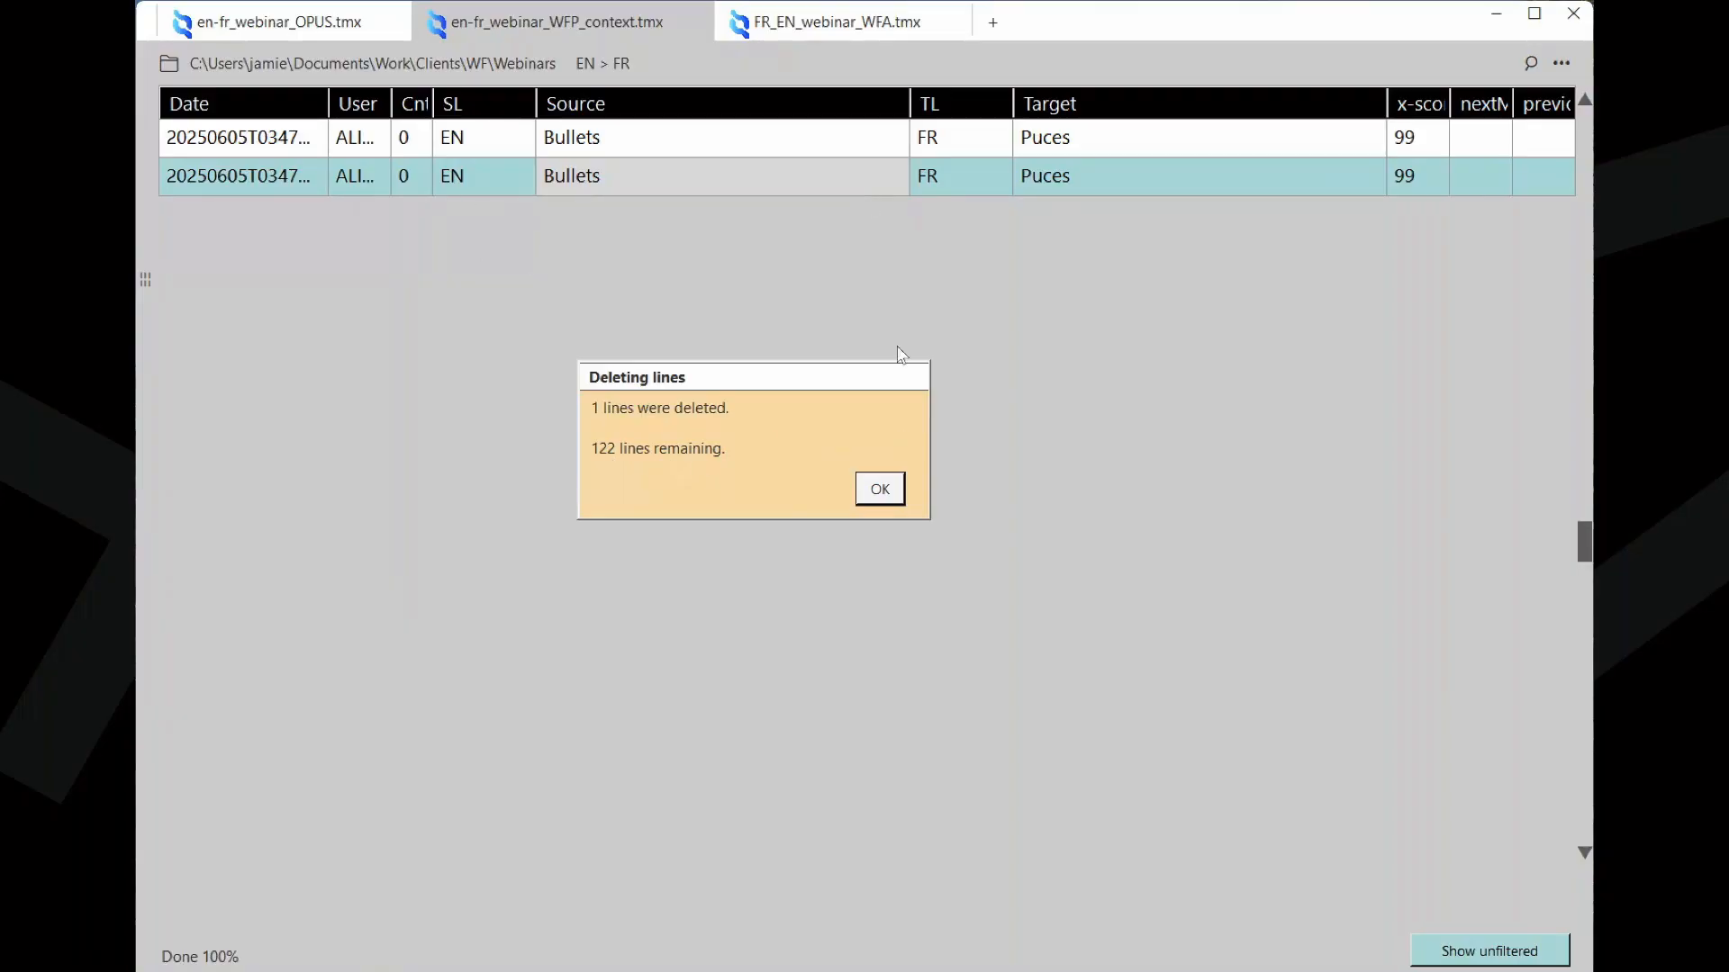
left_click(887, 489)
left_click(885, 490)
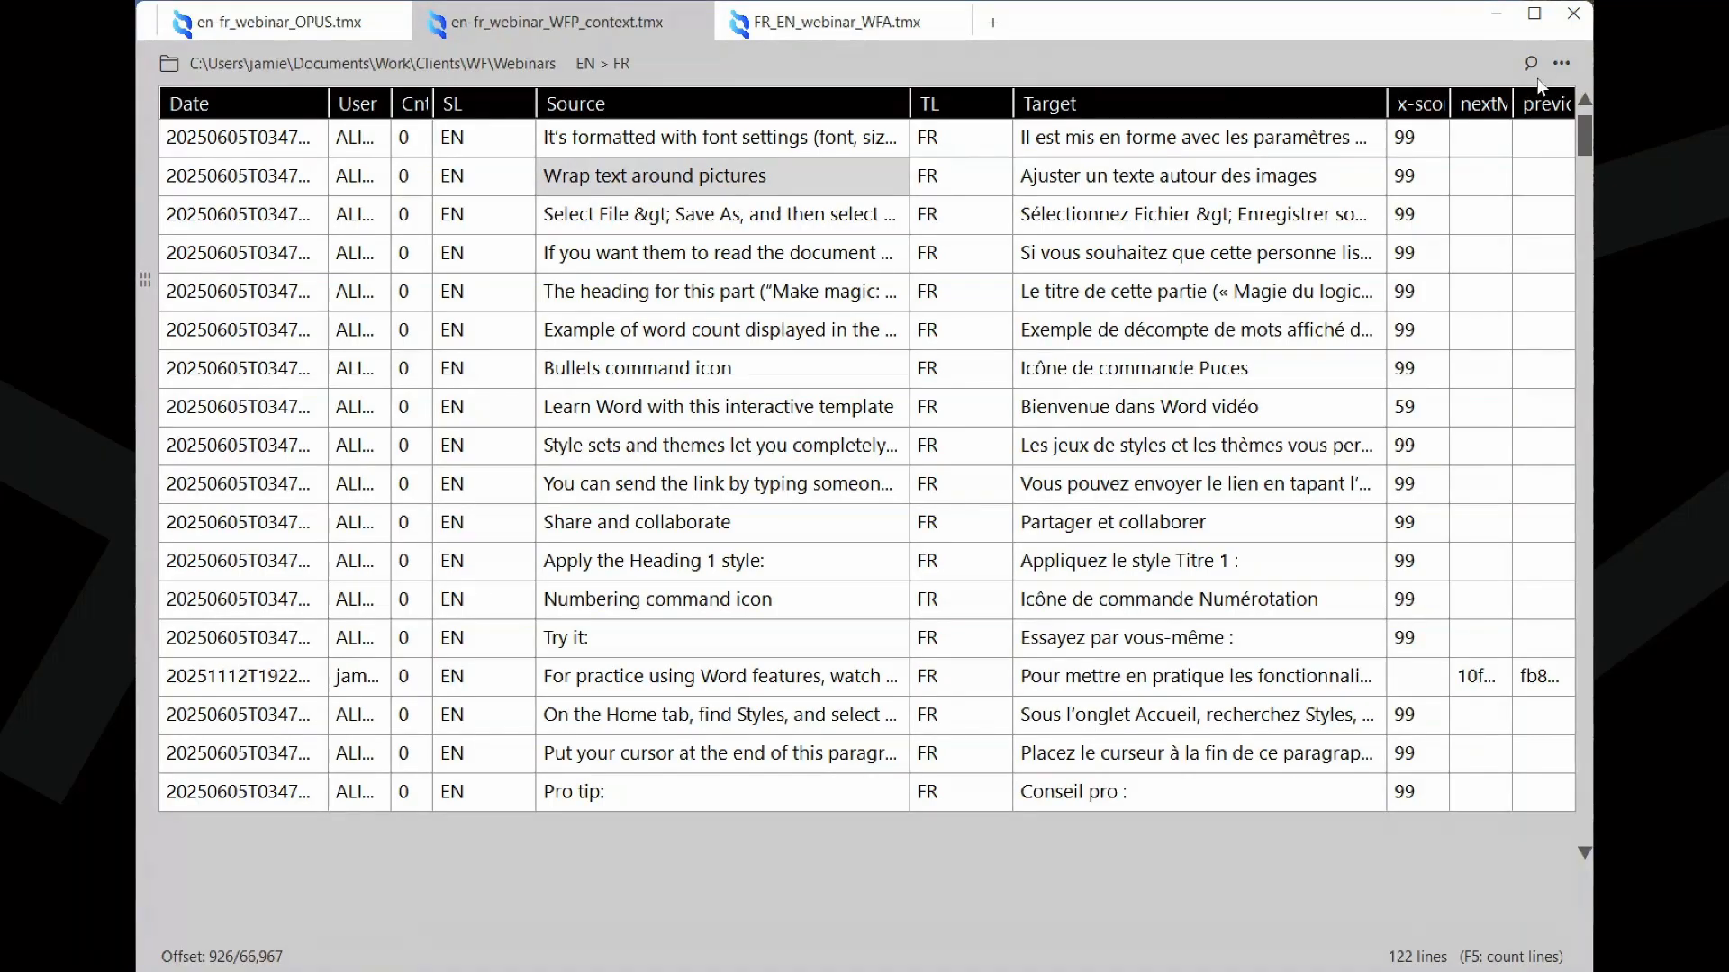
- Try to filter en-fr_webinar_WFP_context.tmx for suspicious entries with identical source and target
left_click(1562, 64)
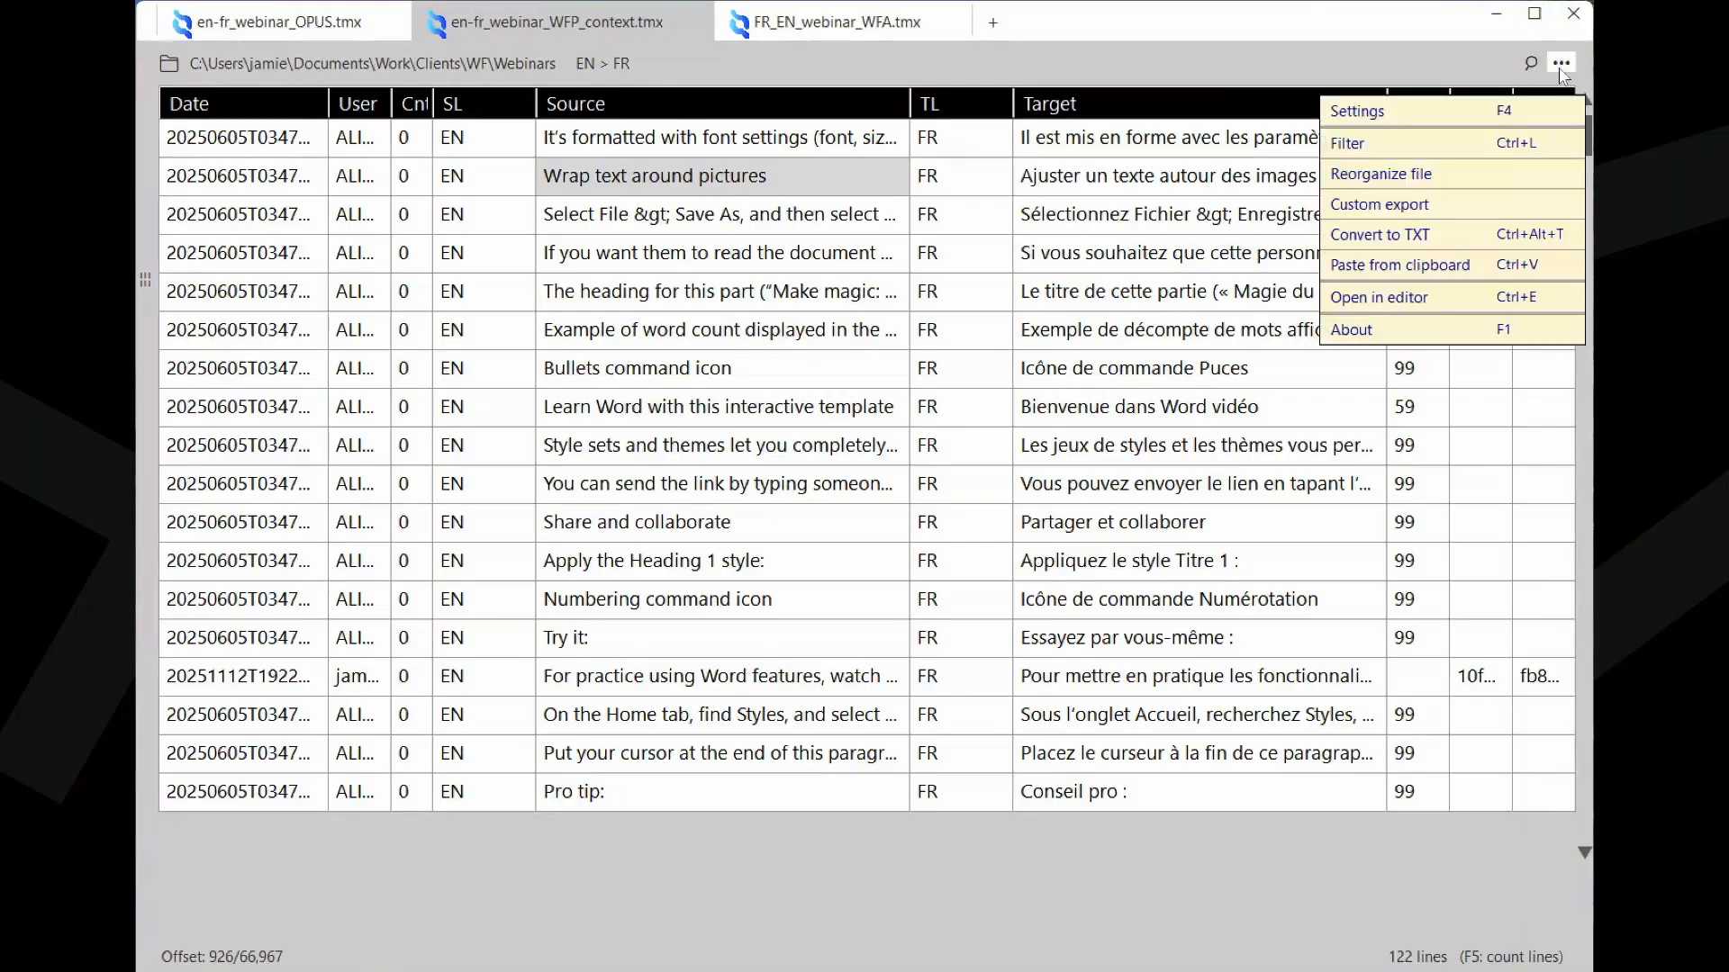
left_click(1438, 149)
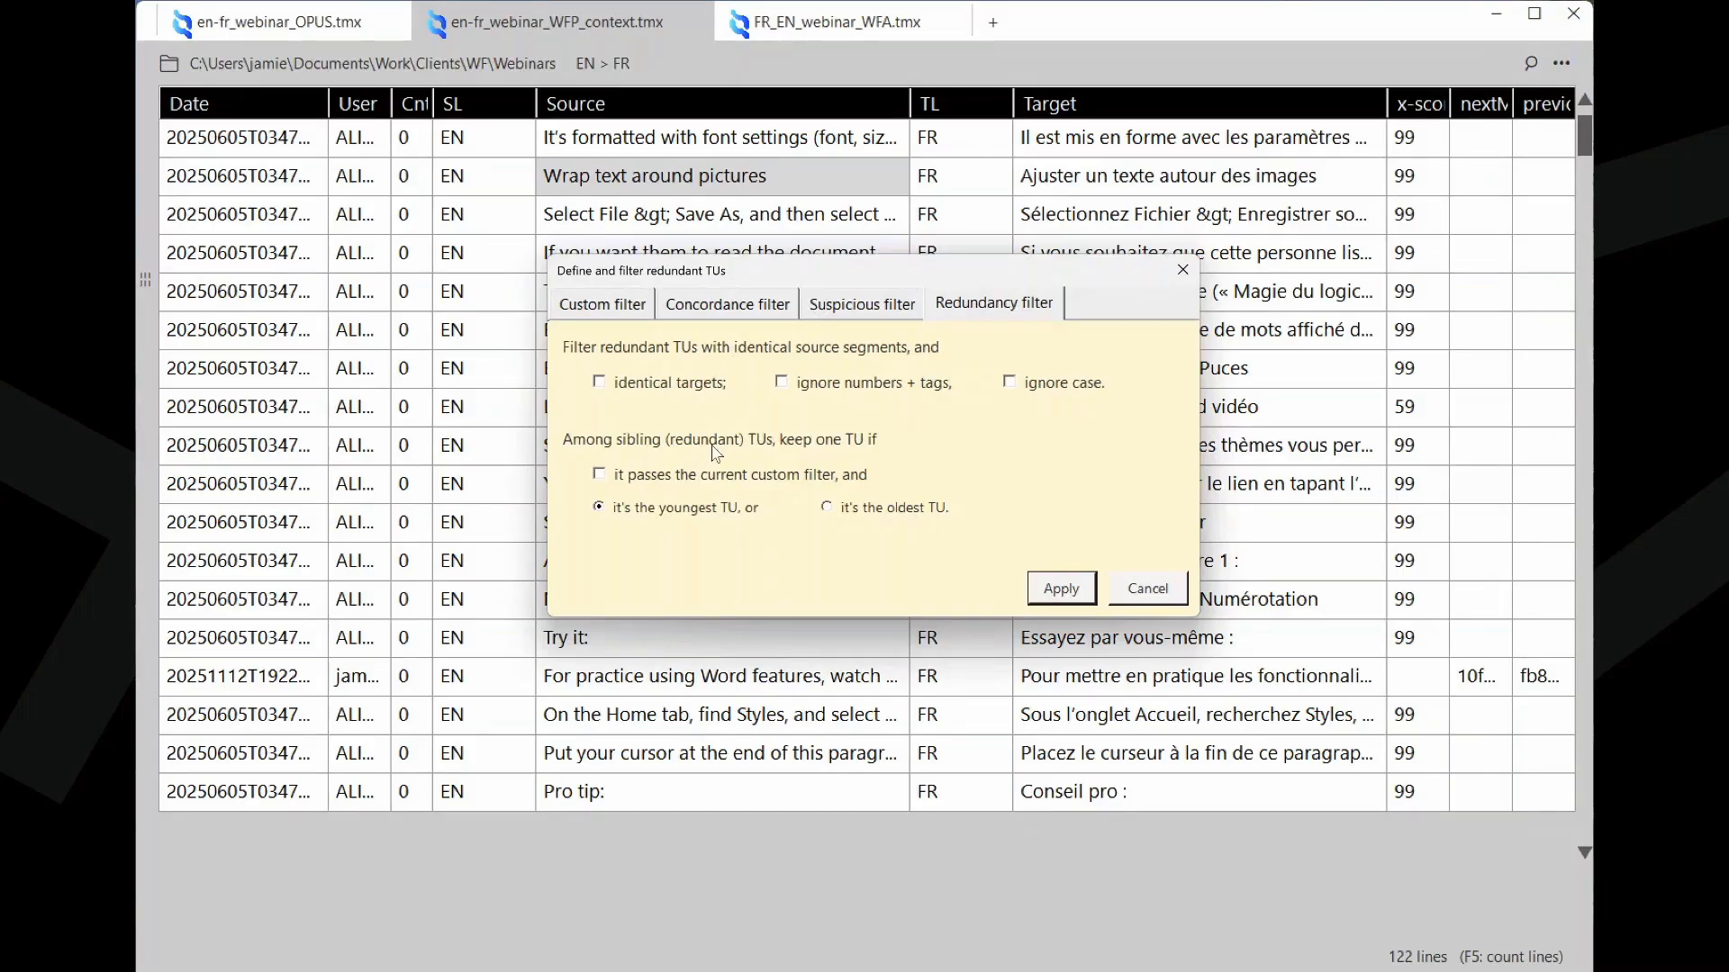
left_click(862, 304)
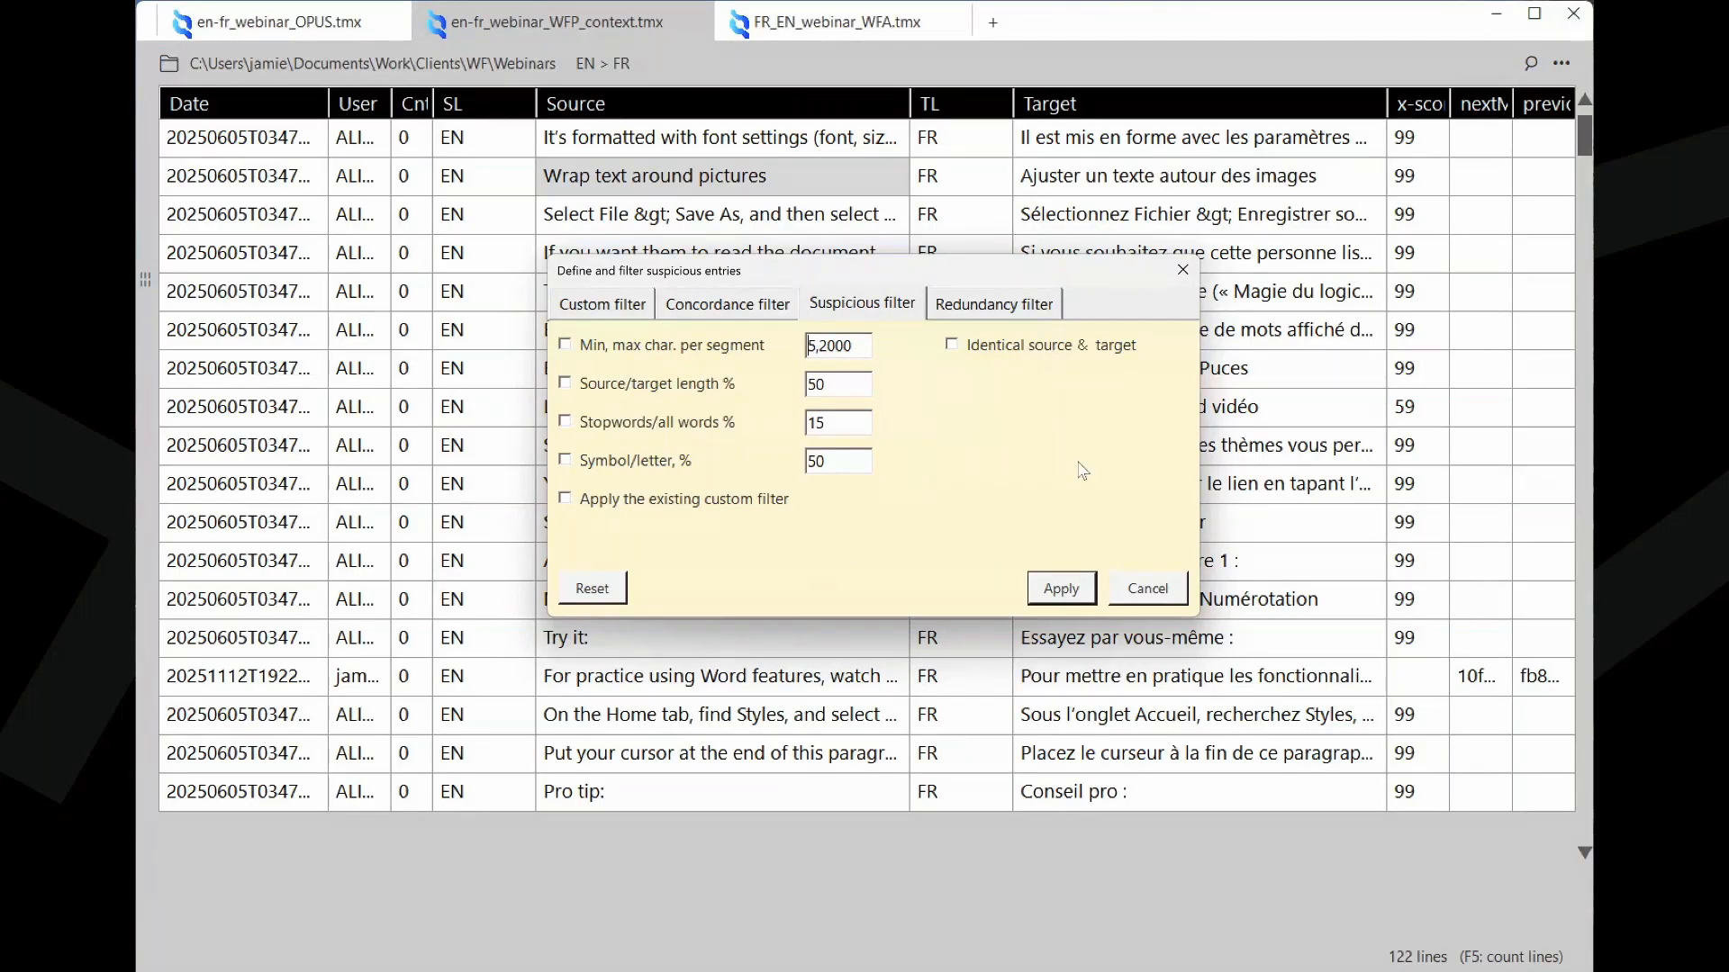
left_click(953, 347)
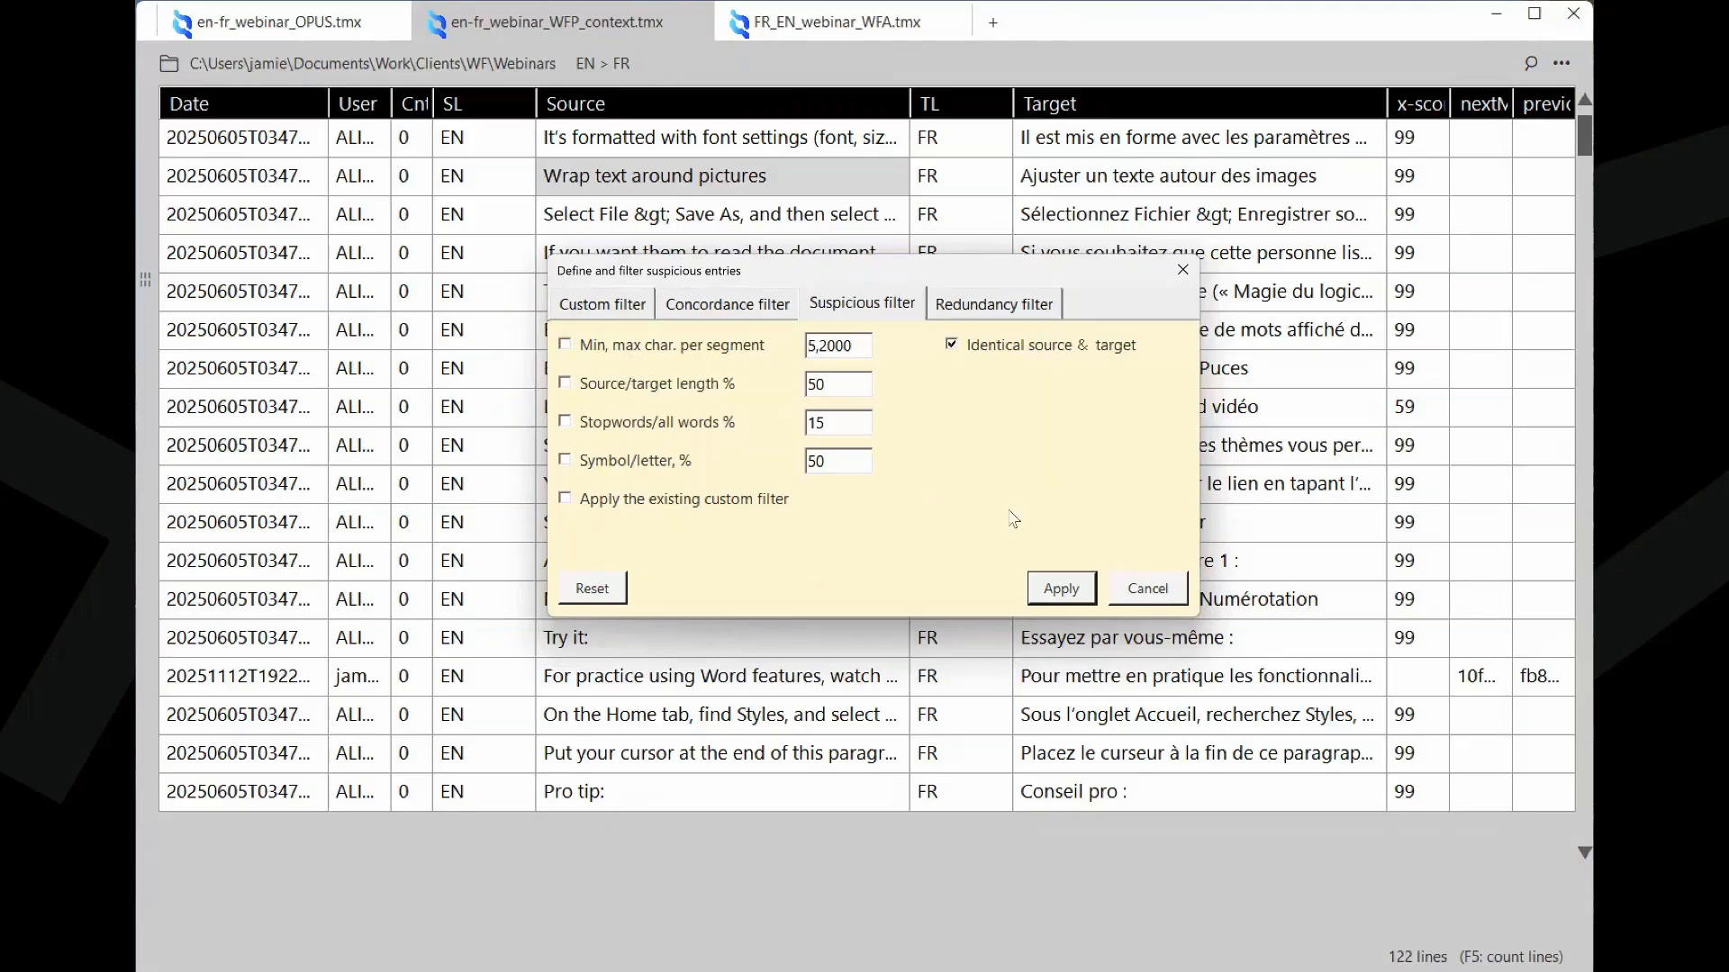
left_click(1060, 591)
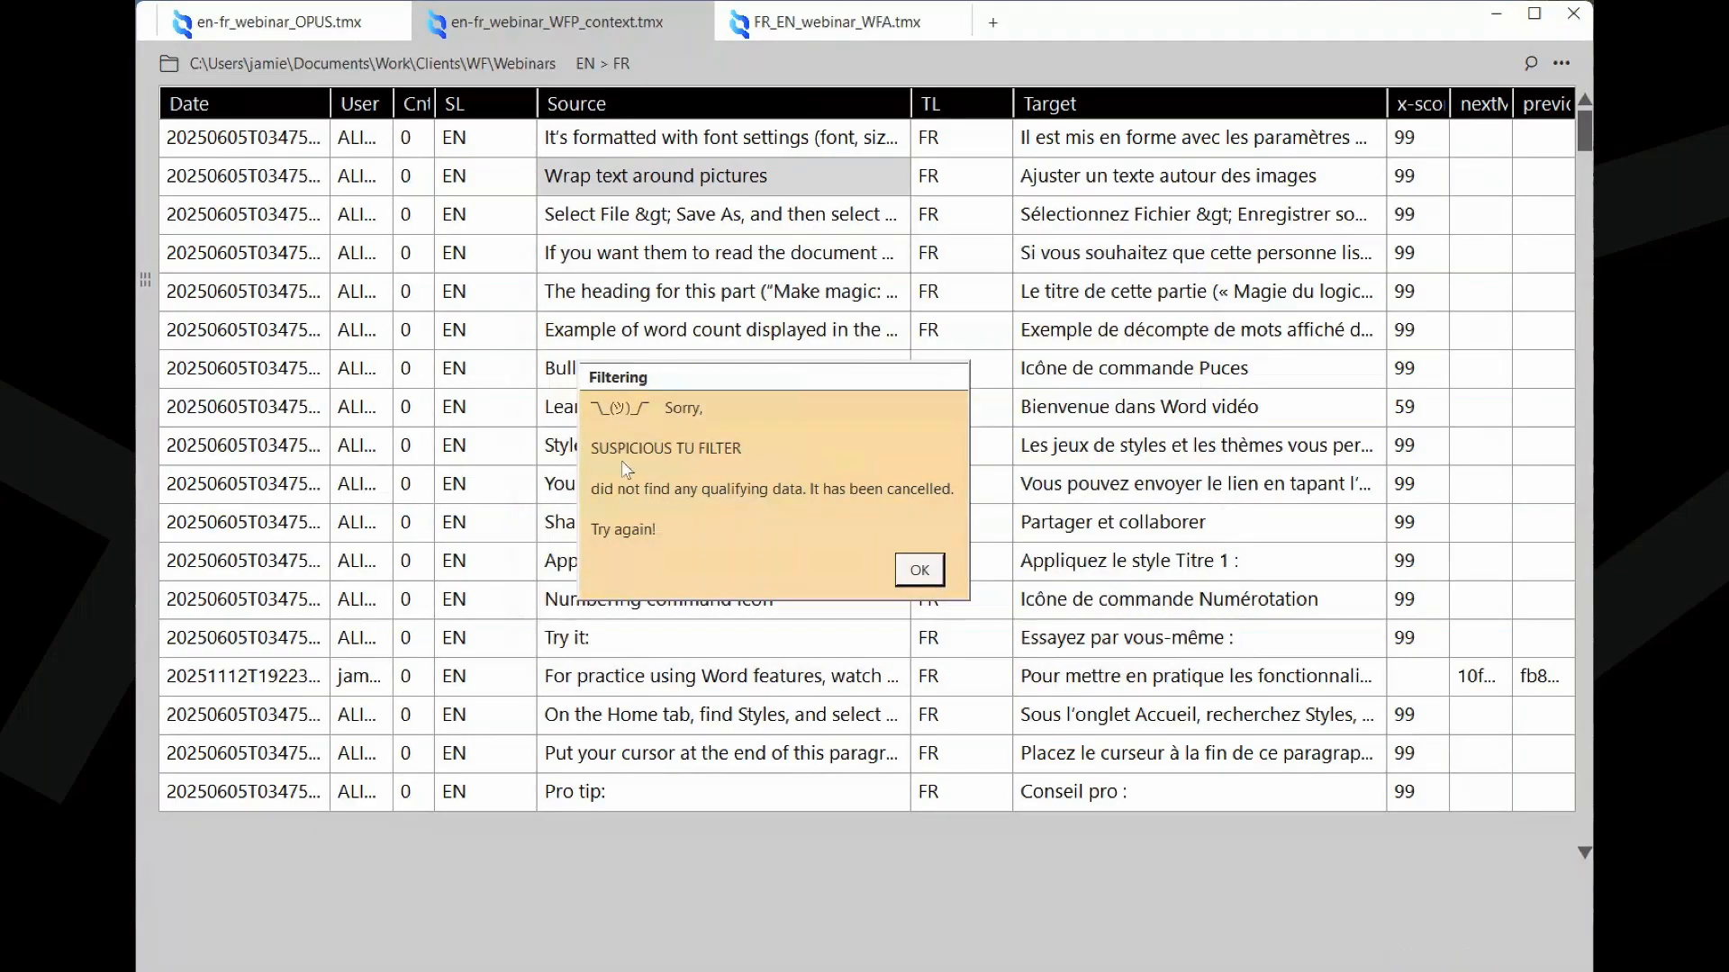
left_click(919, 569)
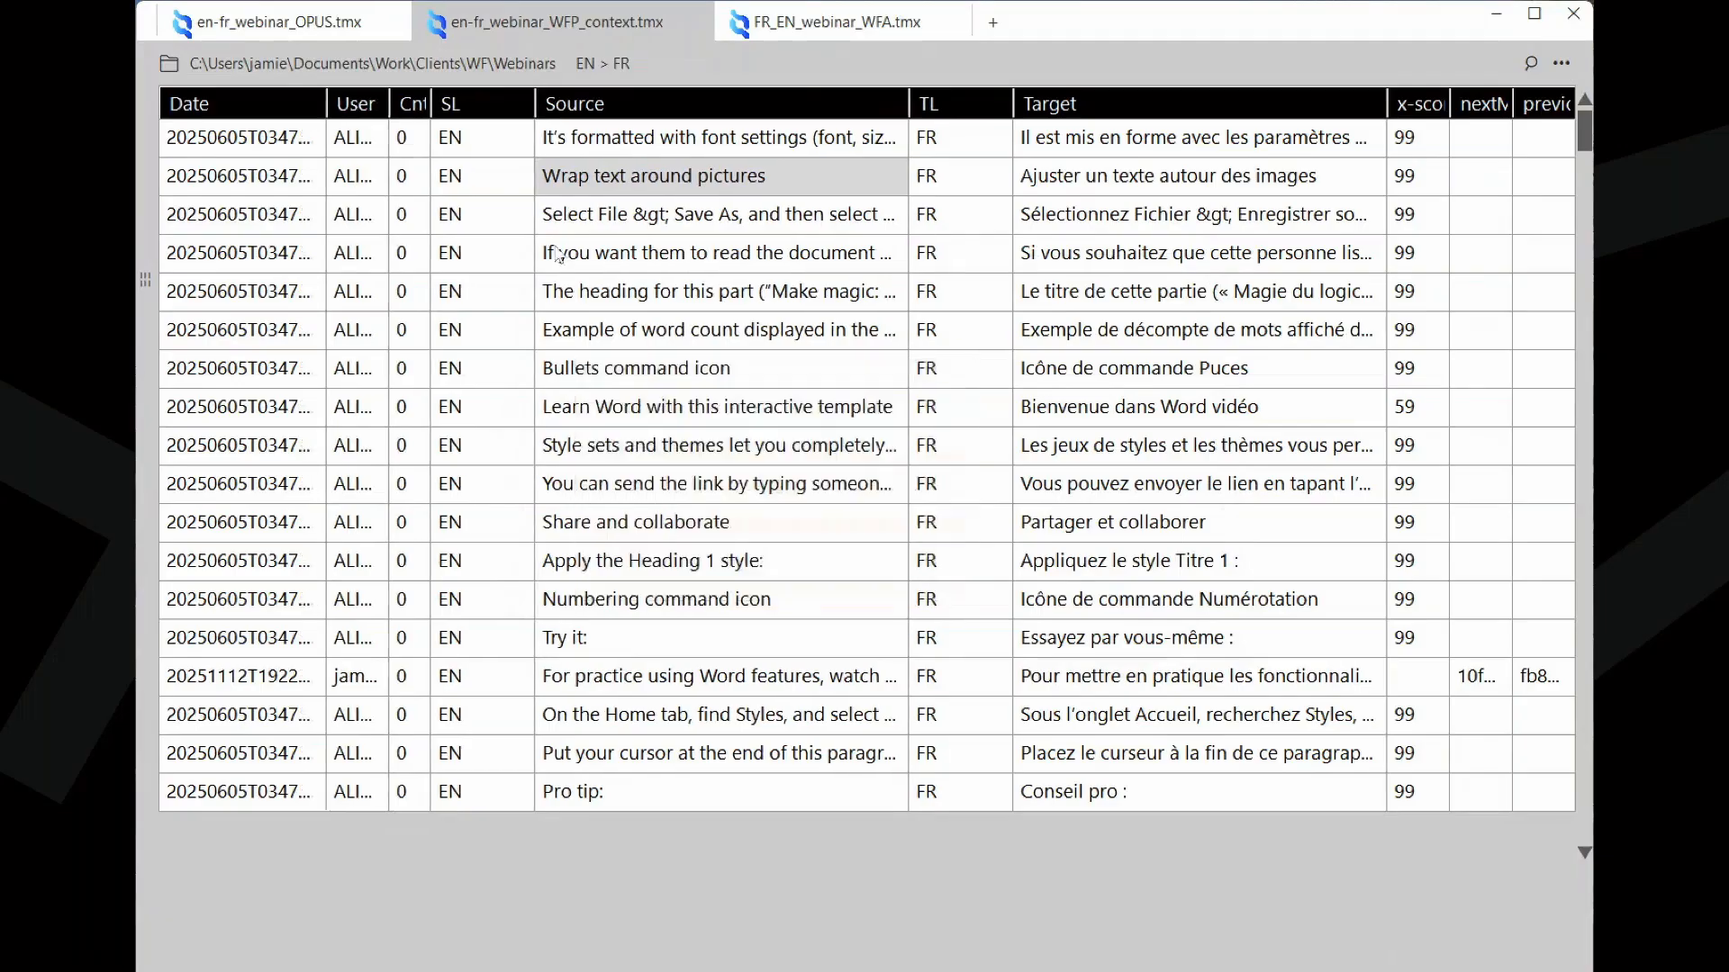
- Apply the suspicious filter for identical source and target to en-fr_webinar_OPUS.tmx
left_click(294, 38)
left_click(1561, 63)
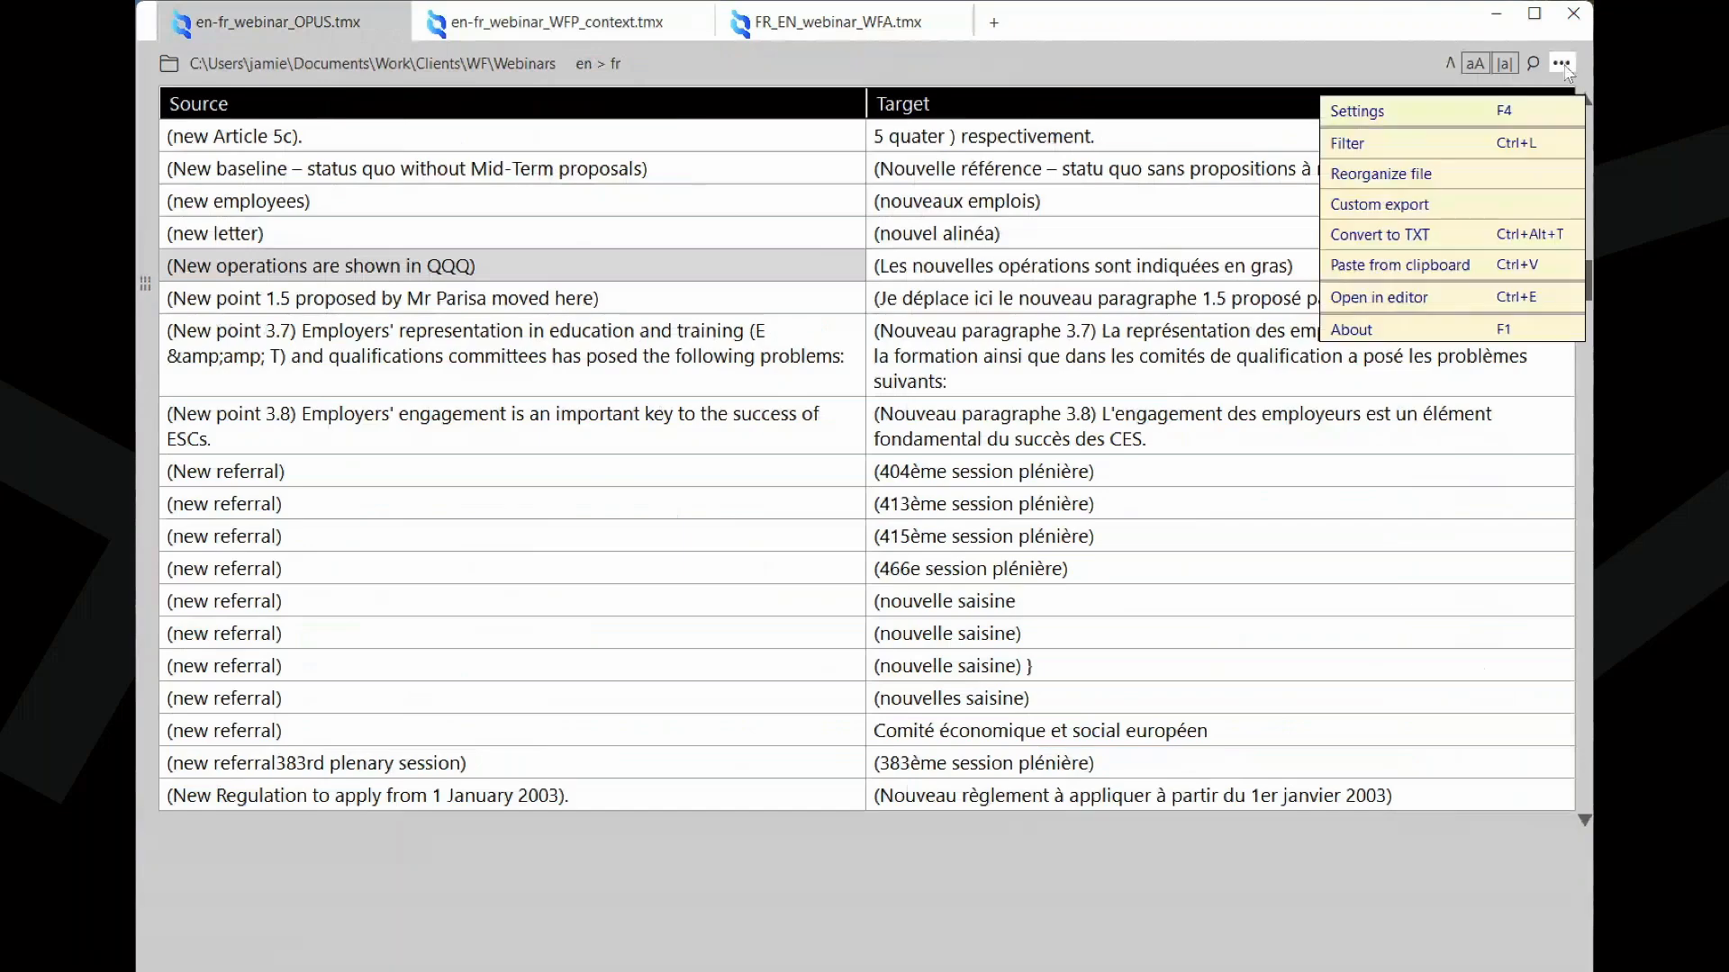
left_click(1484, 157)
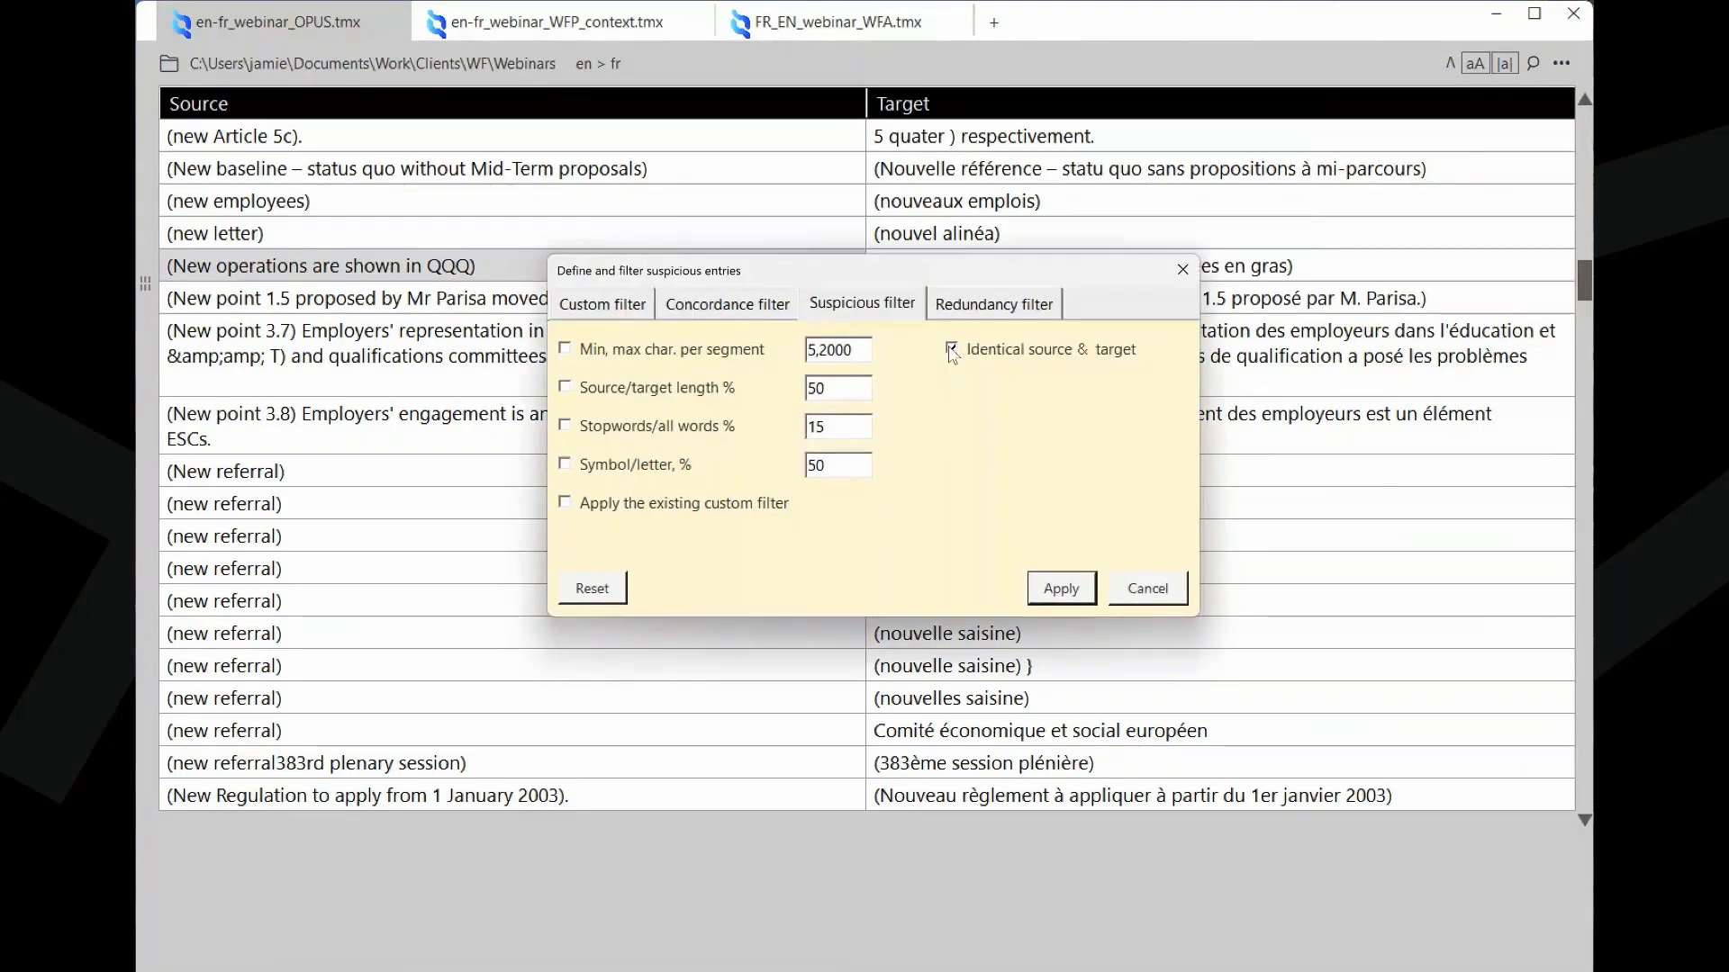
left_click(1067, 591)
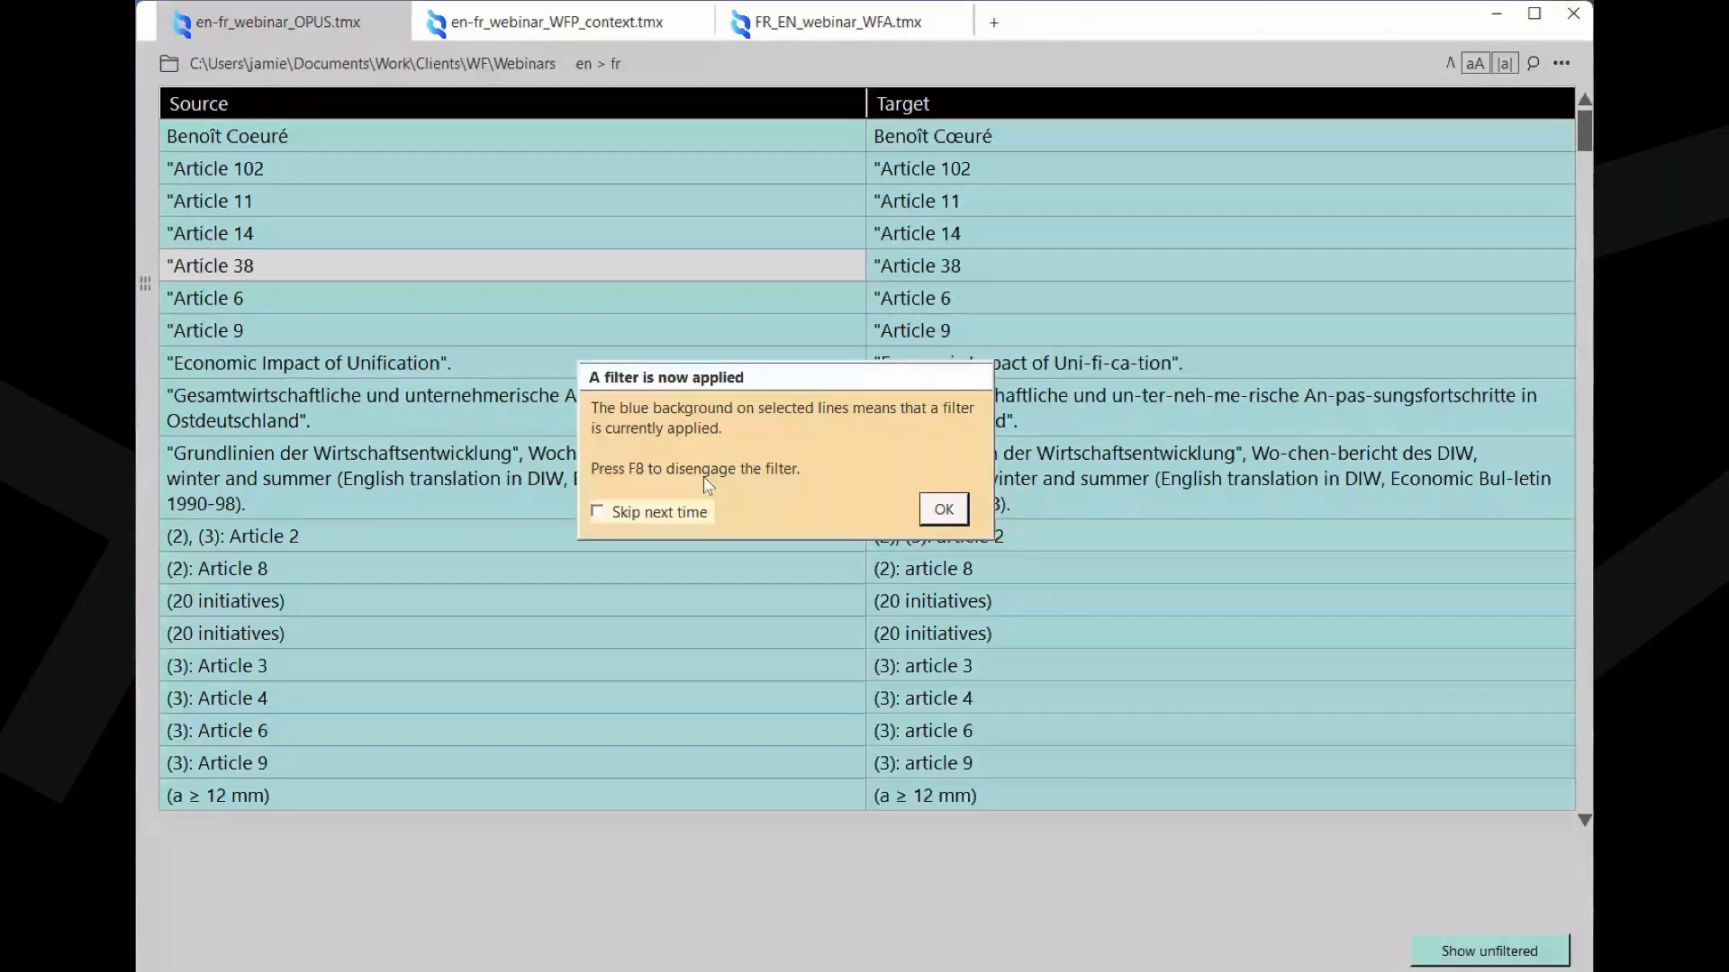
left_click(944, 510)
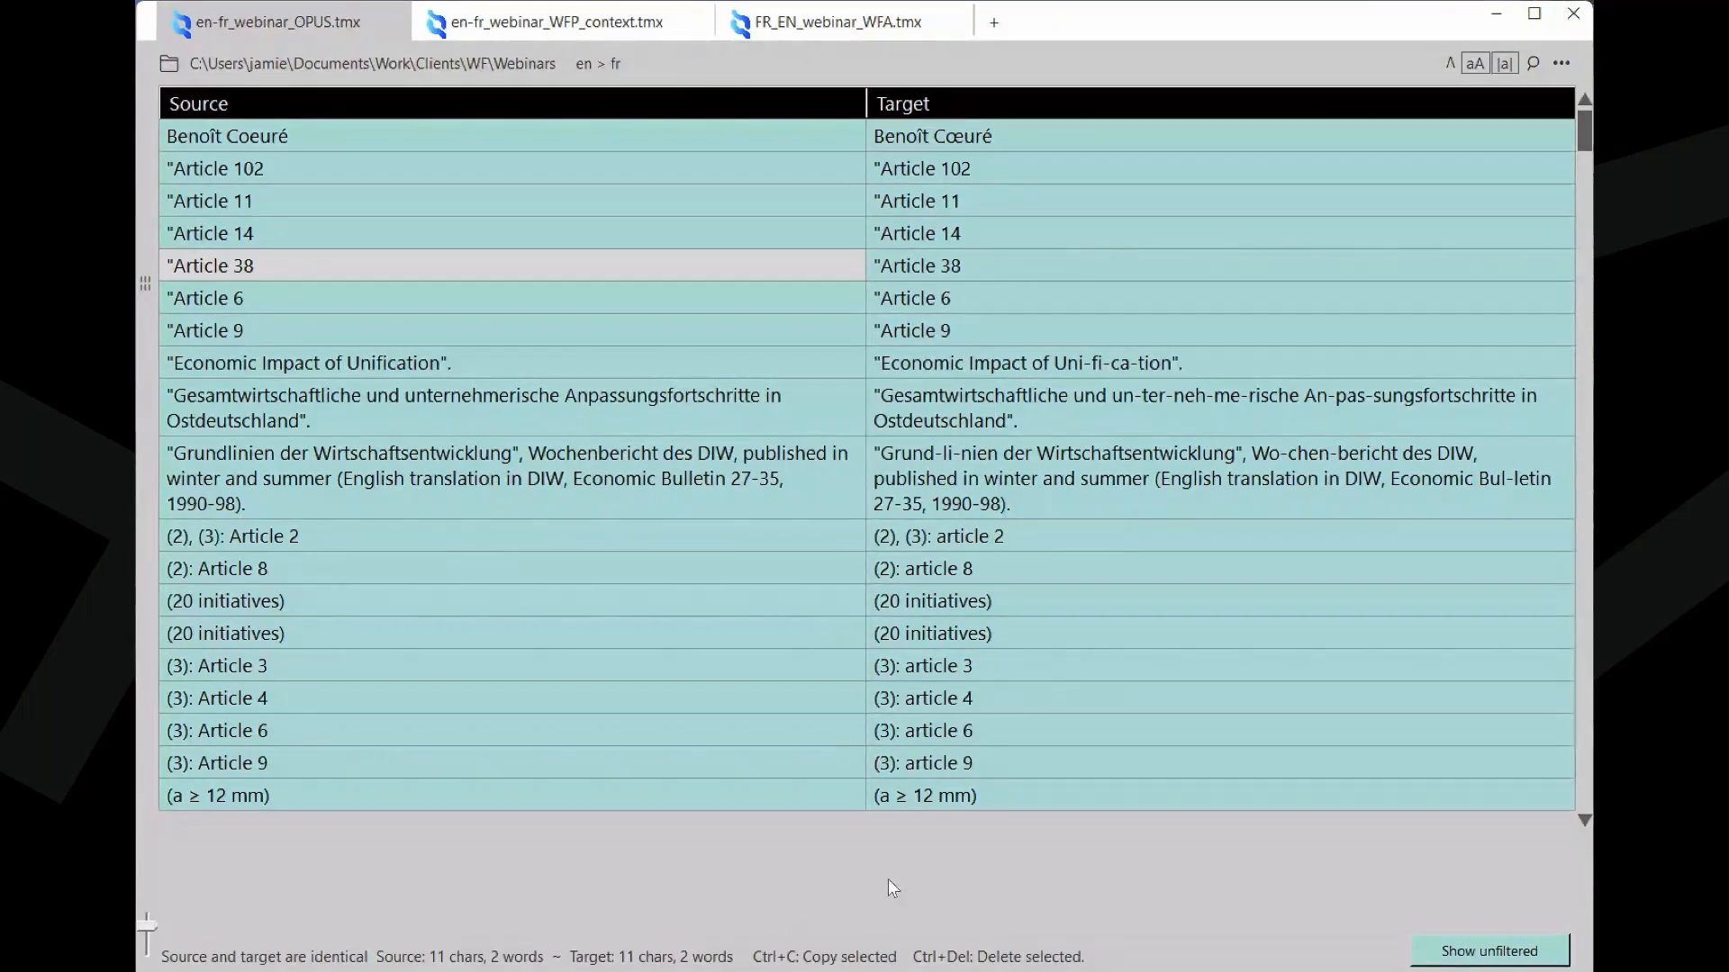
- Switch repeatedly between the filtered and unfiltered views to compare entries in context, ending on the unfiltered list
key("Escape")
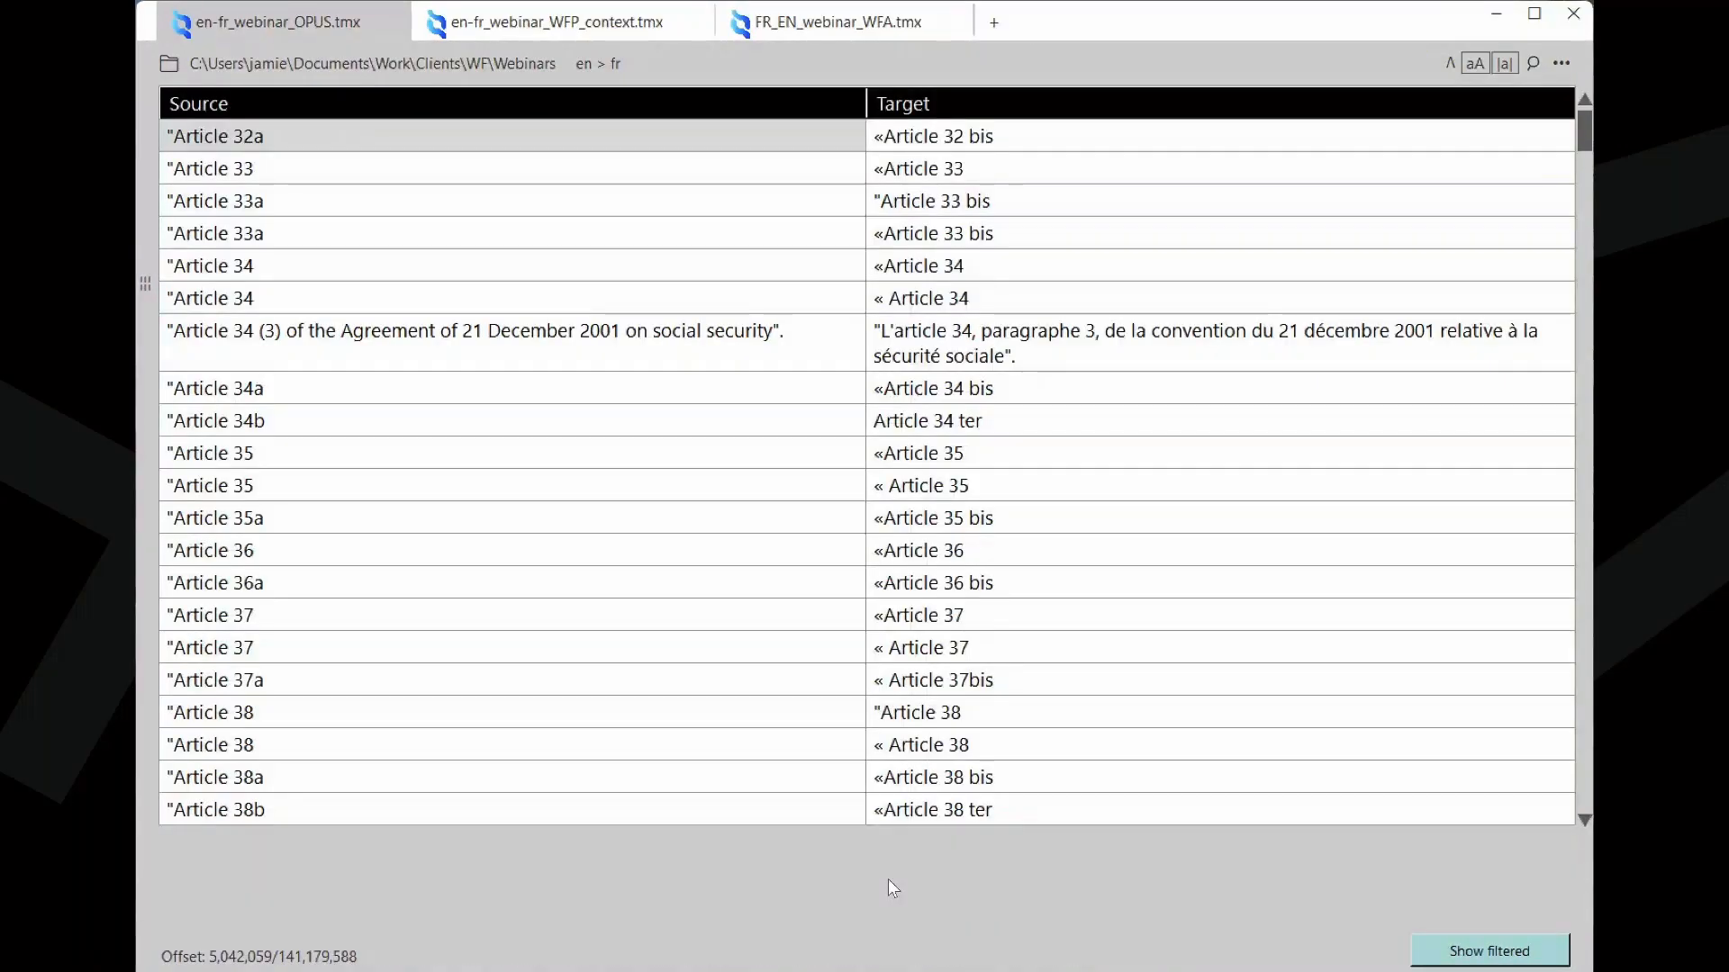
key("Escape")
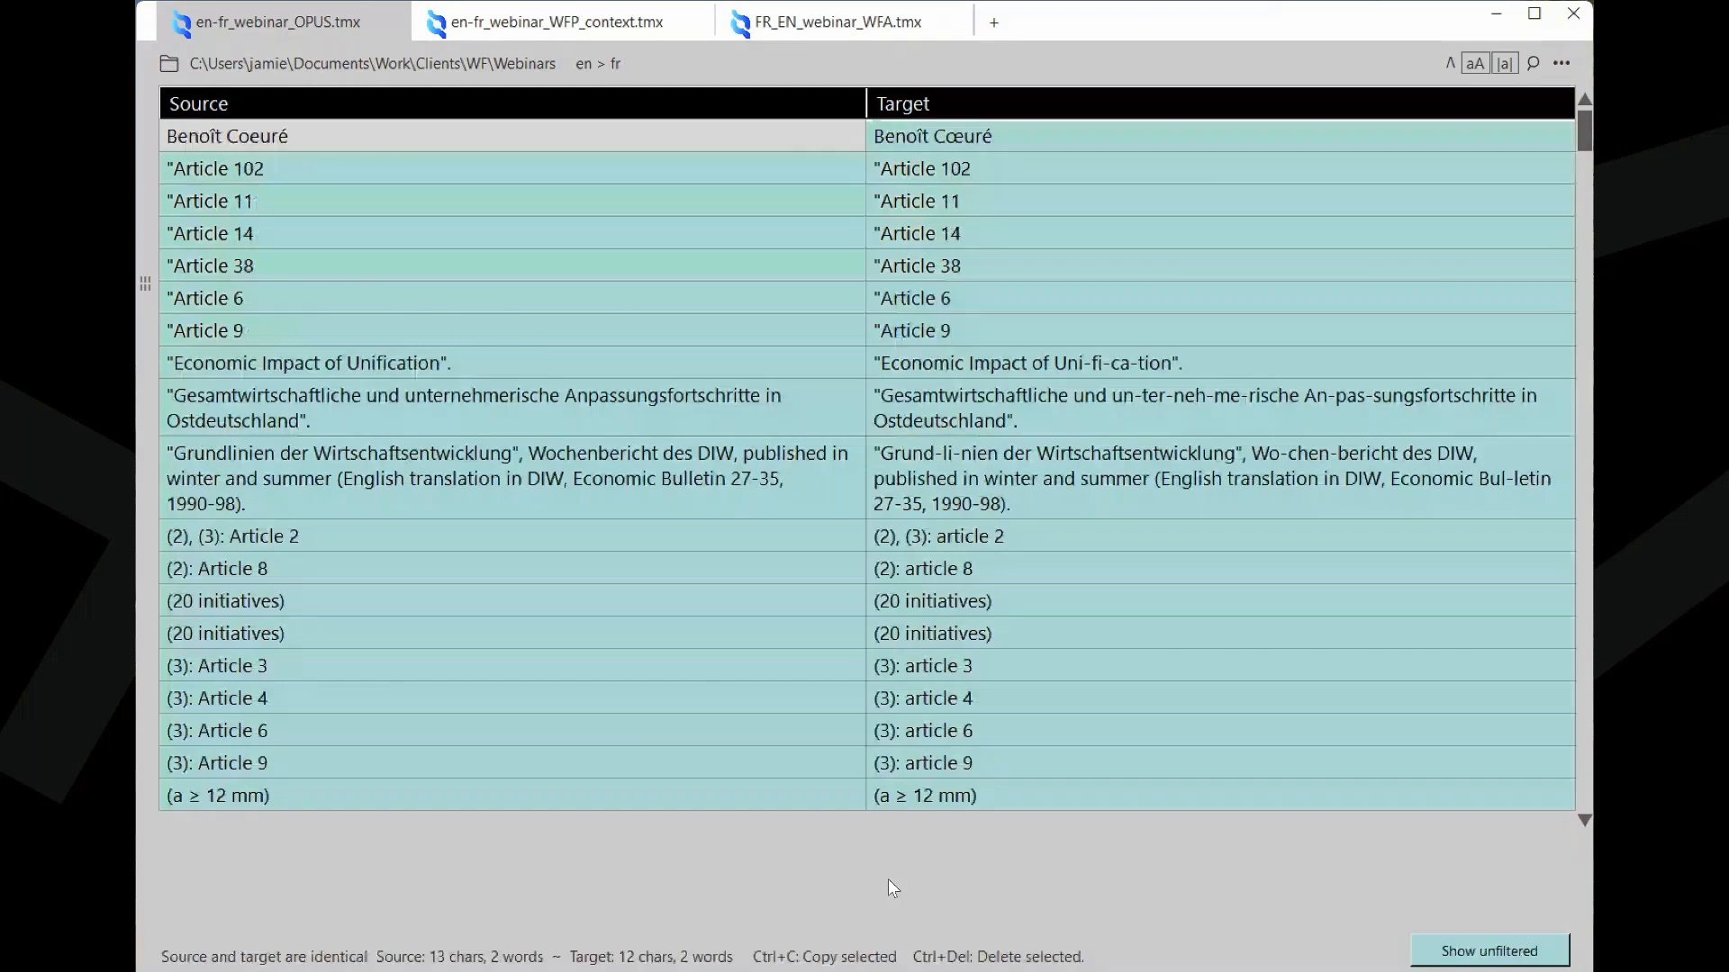
key("Escape")
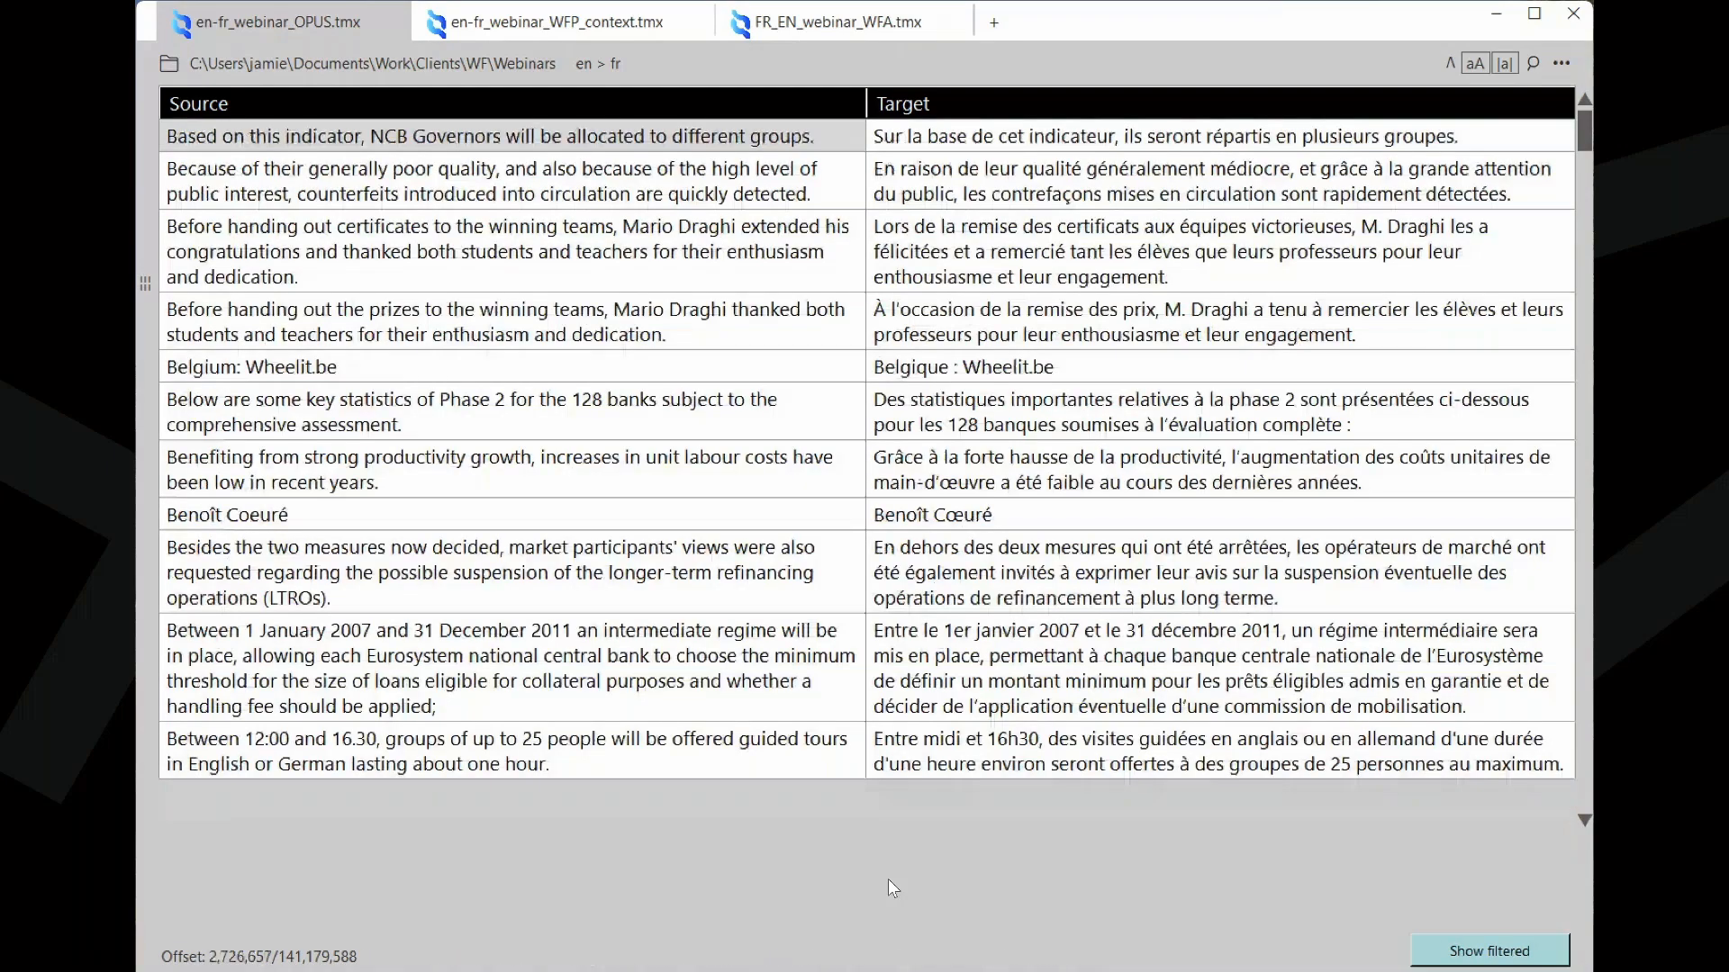
key("Escape")
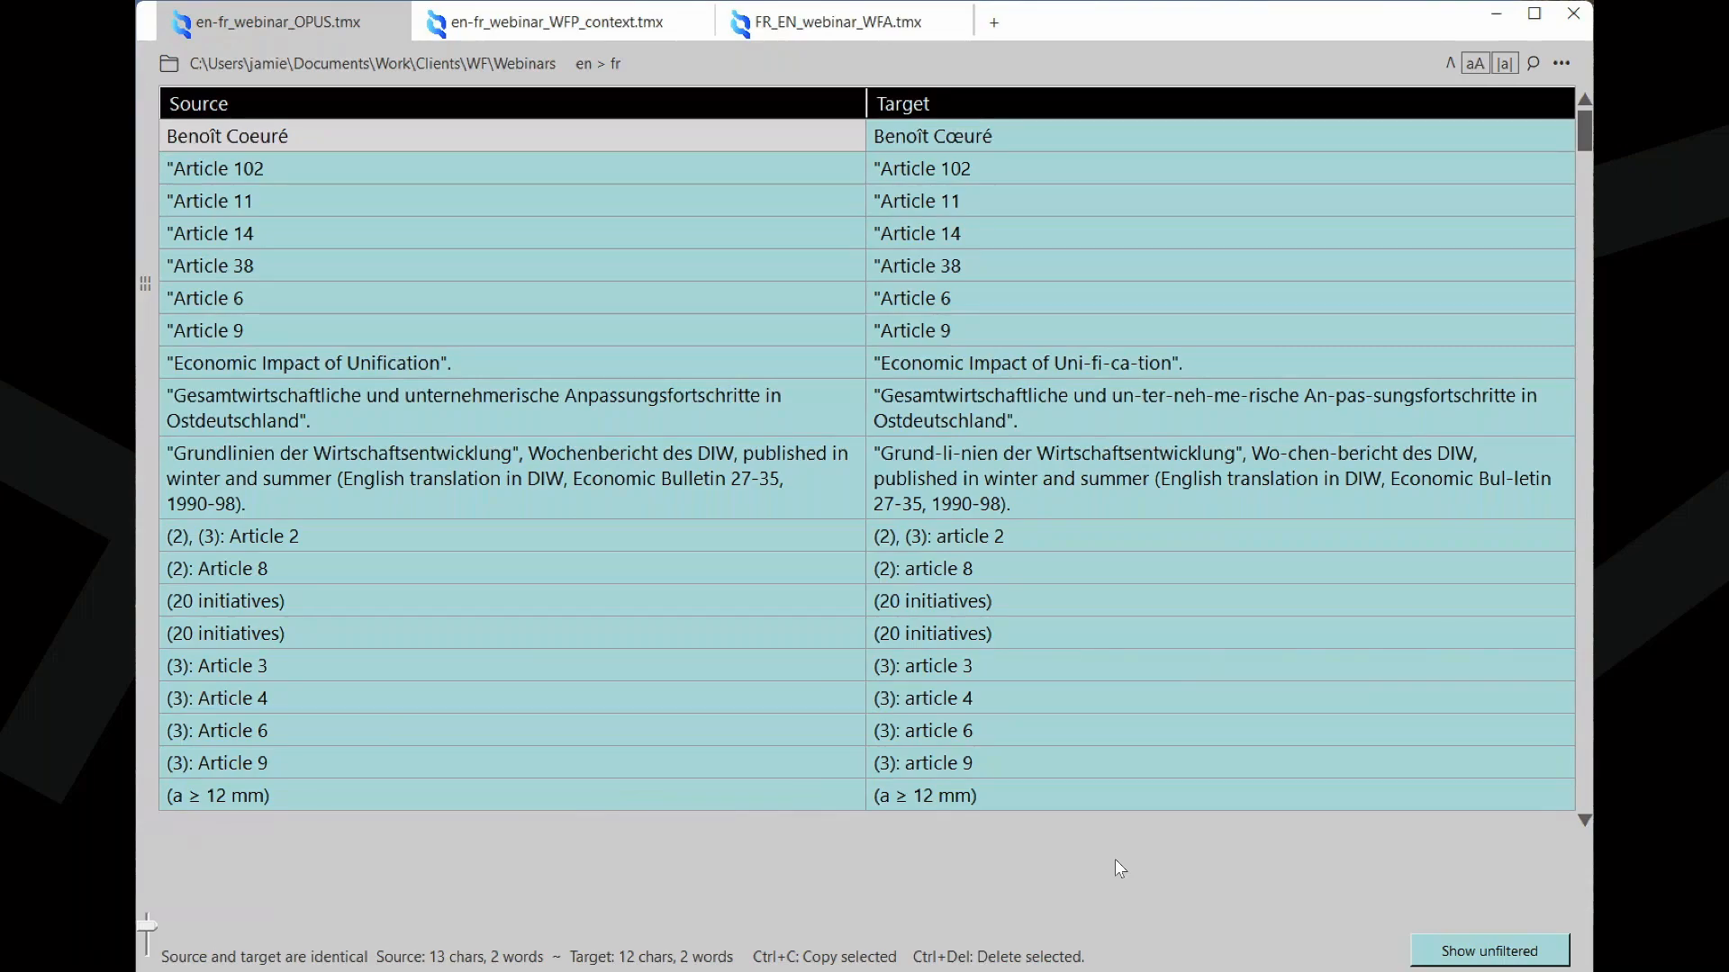
key("Escape")
key("Escape")
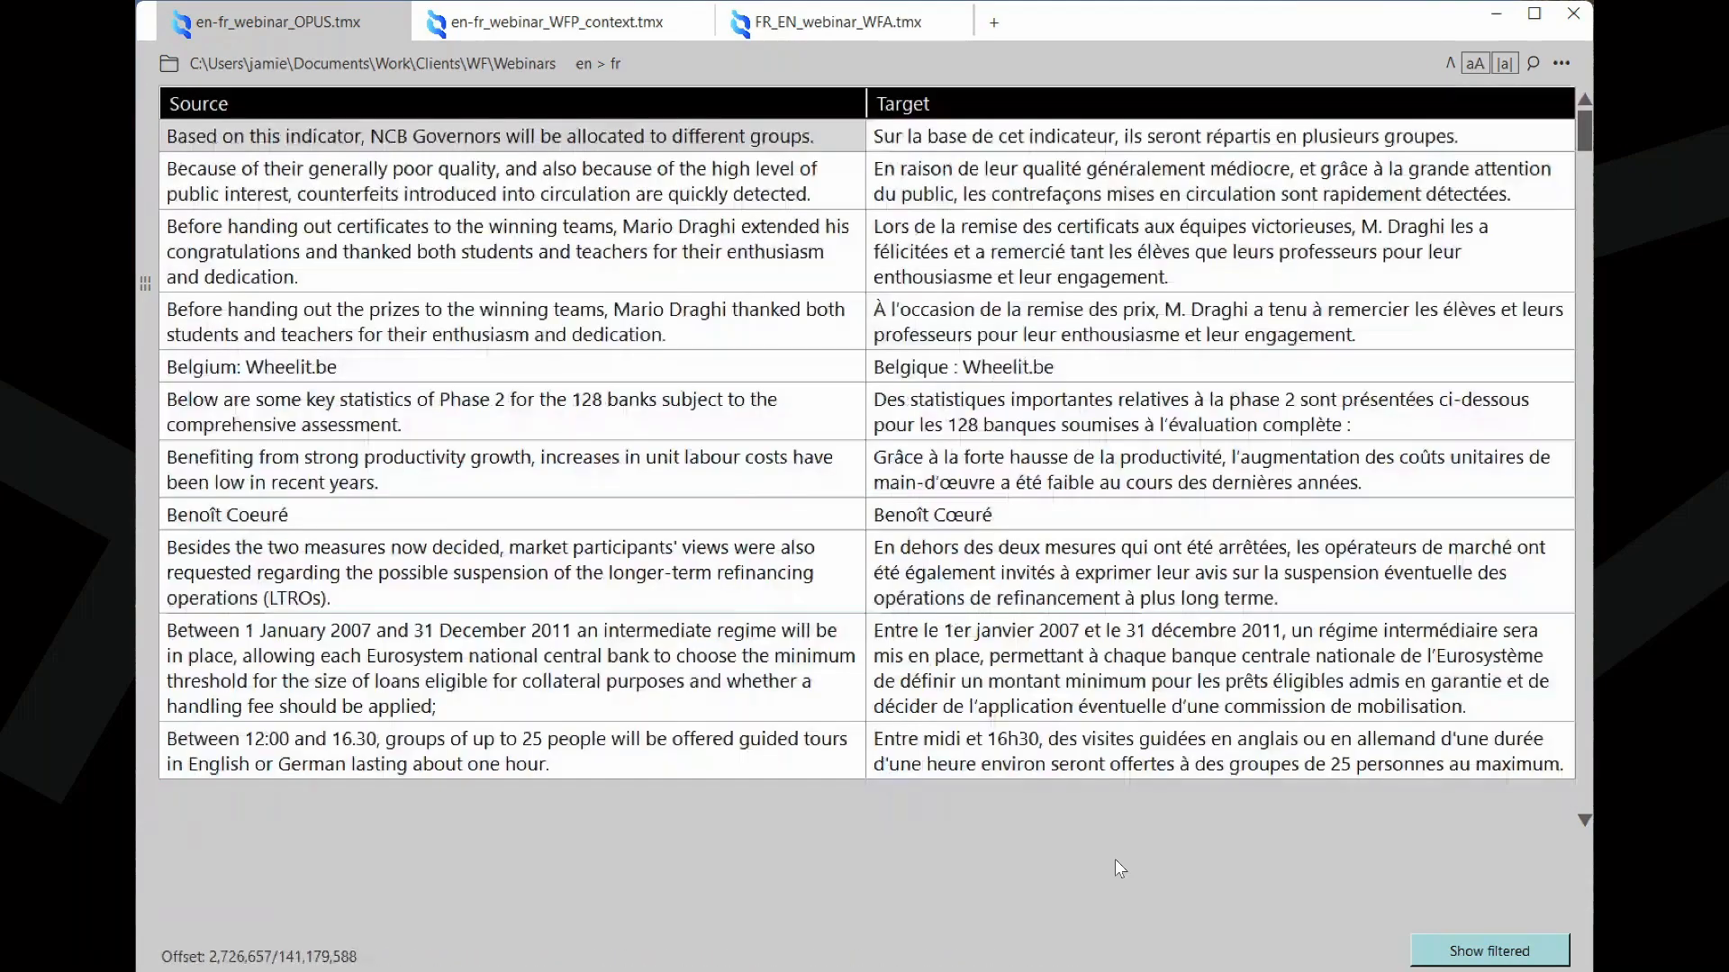
key("ctrl+shift+f")
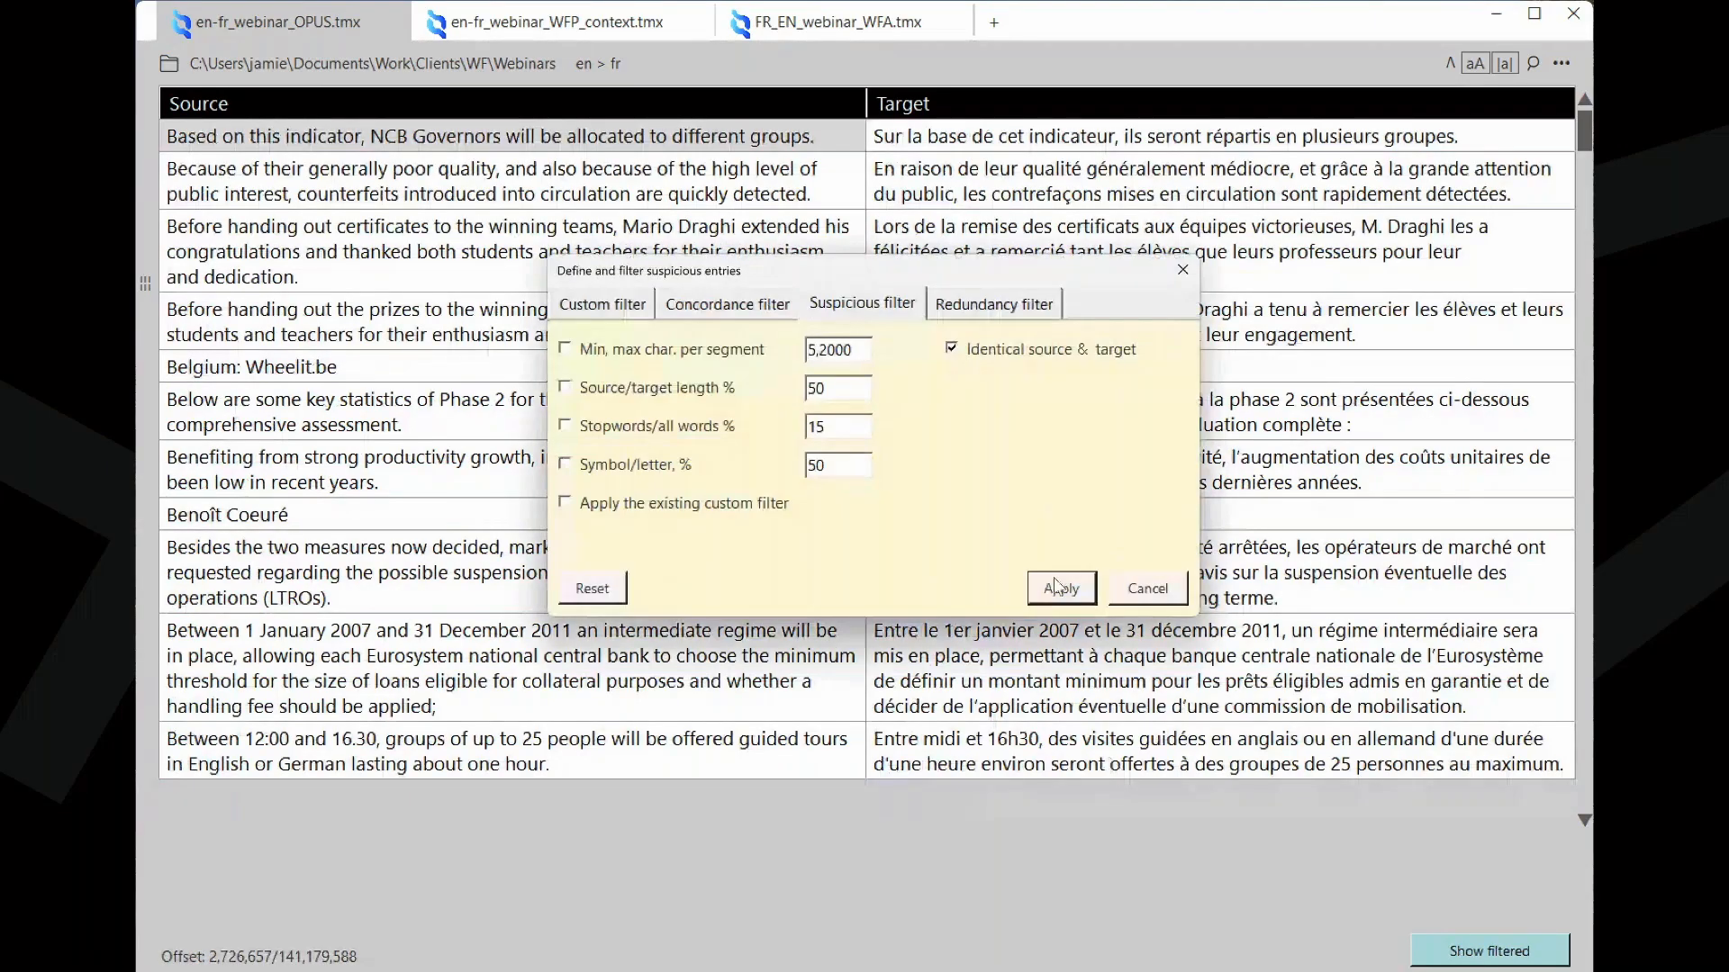
left_click(734, 306)
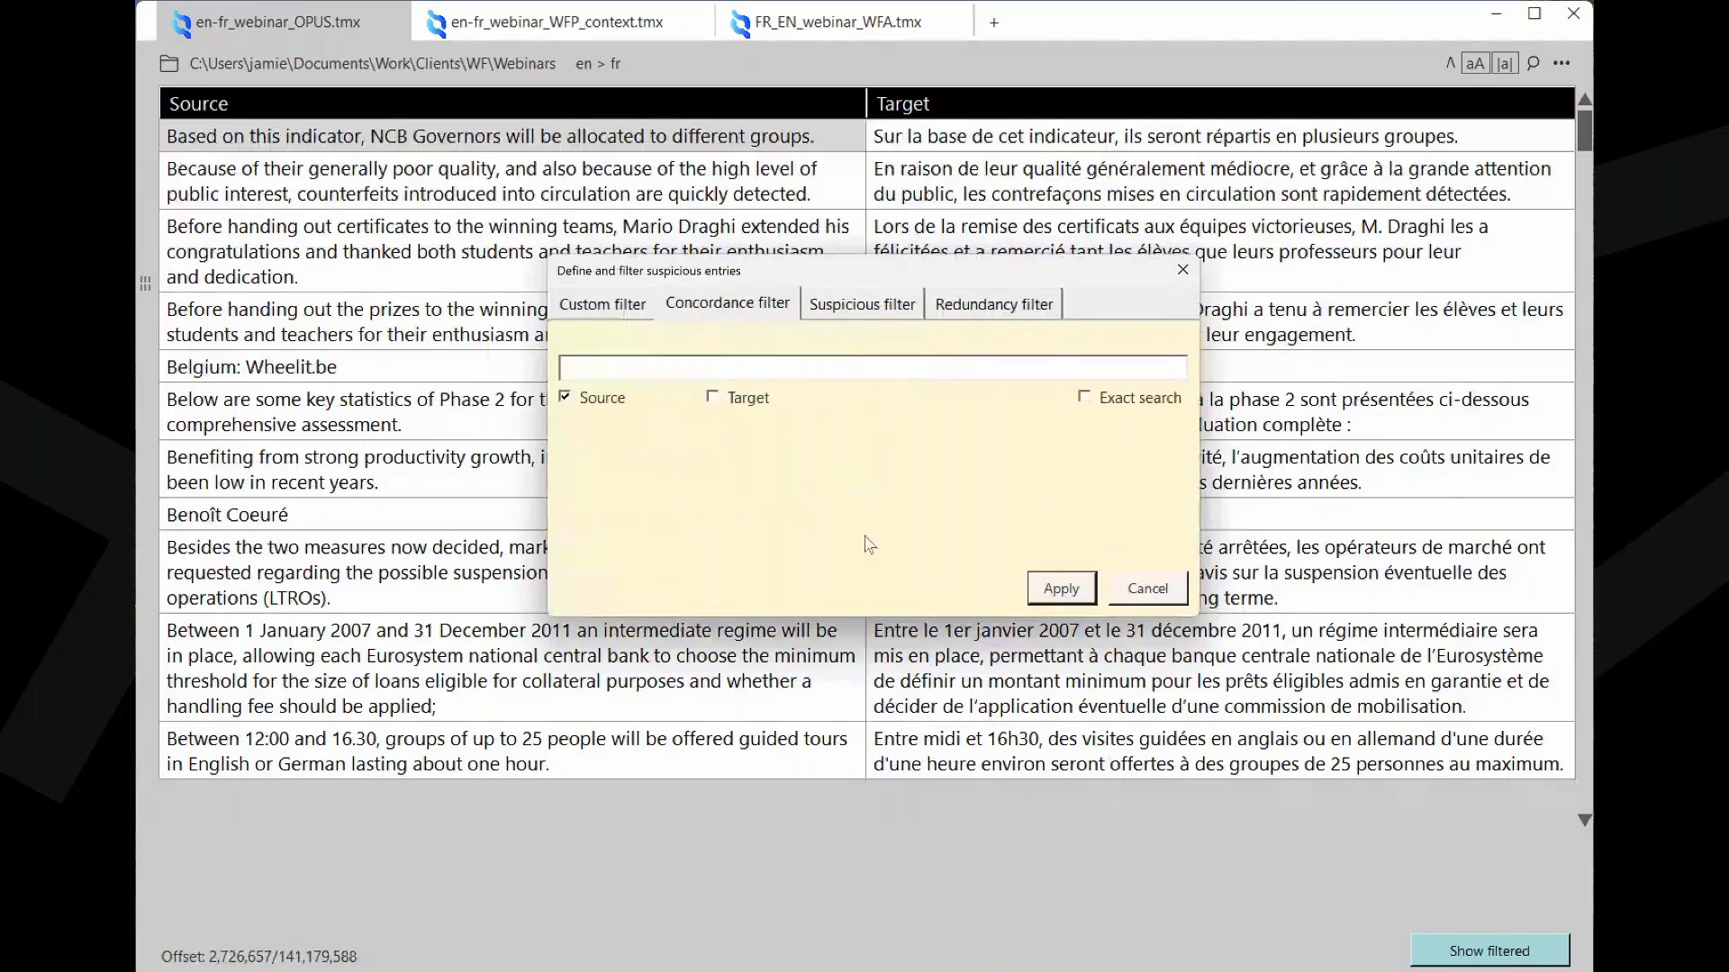
left_click(1148, 588)
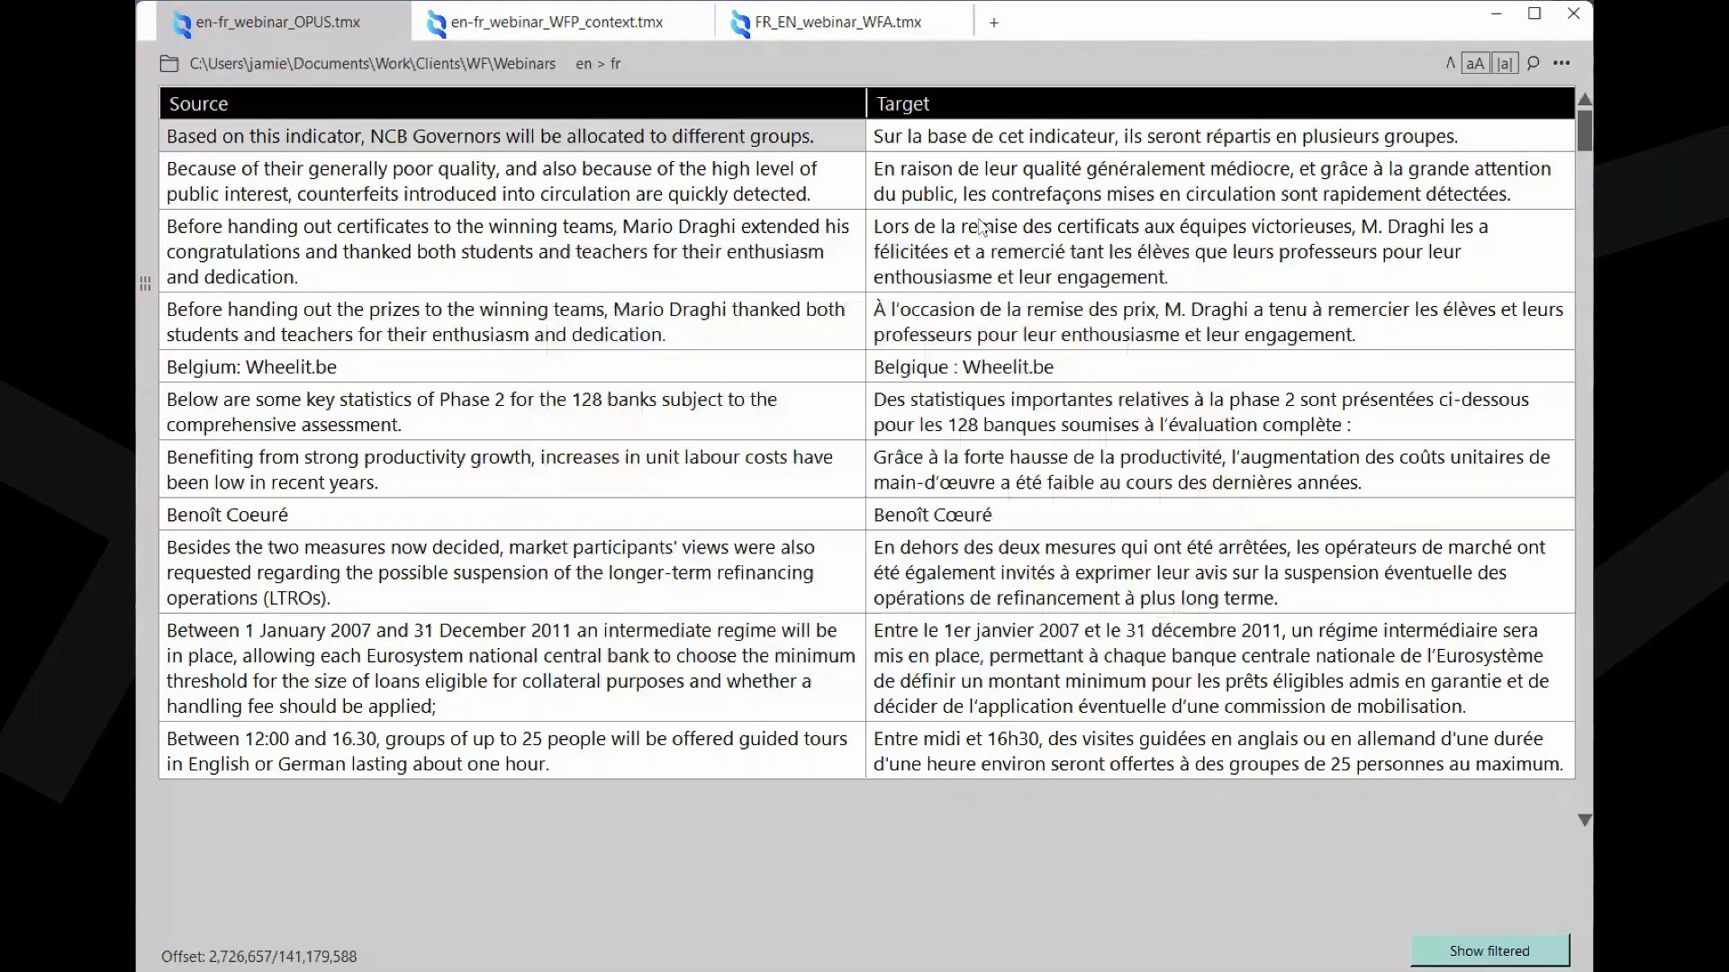
- Apply a concordance filter to FR_EN_webinar_WFA.tmx that finds "icon" in the target only
left_click(813, 33)
left_click_drag(931, 288, 895, 348)
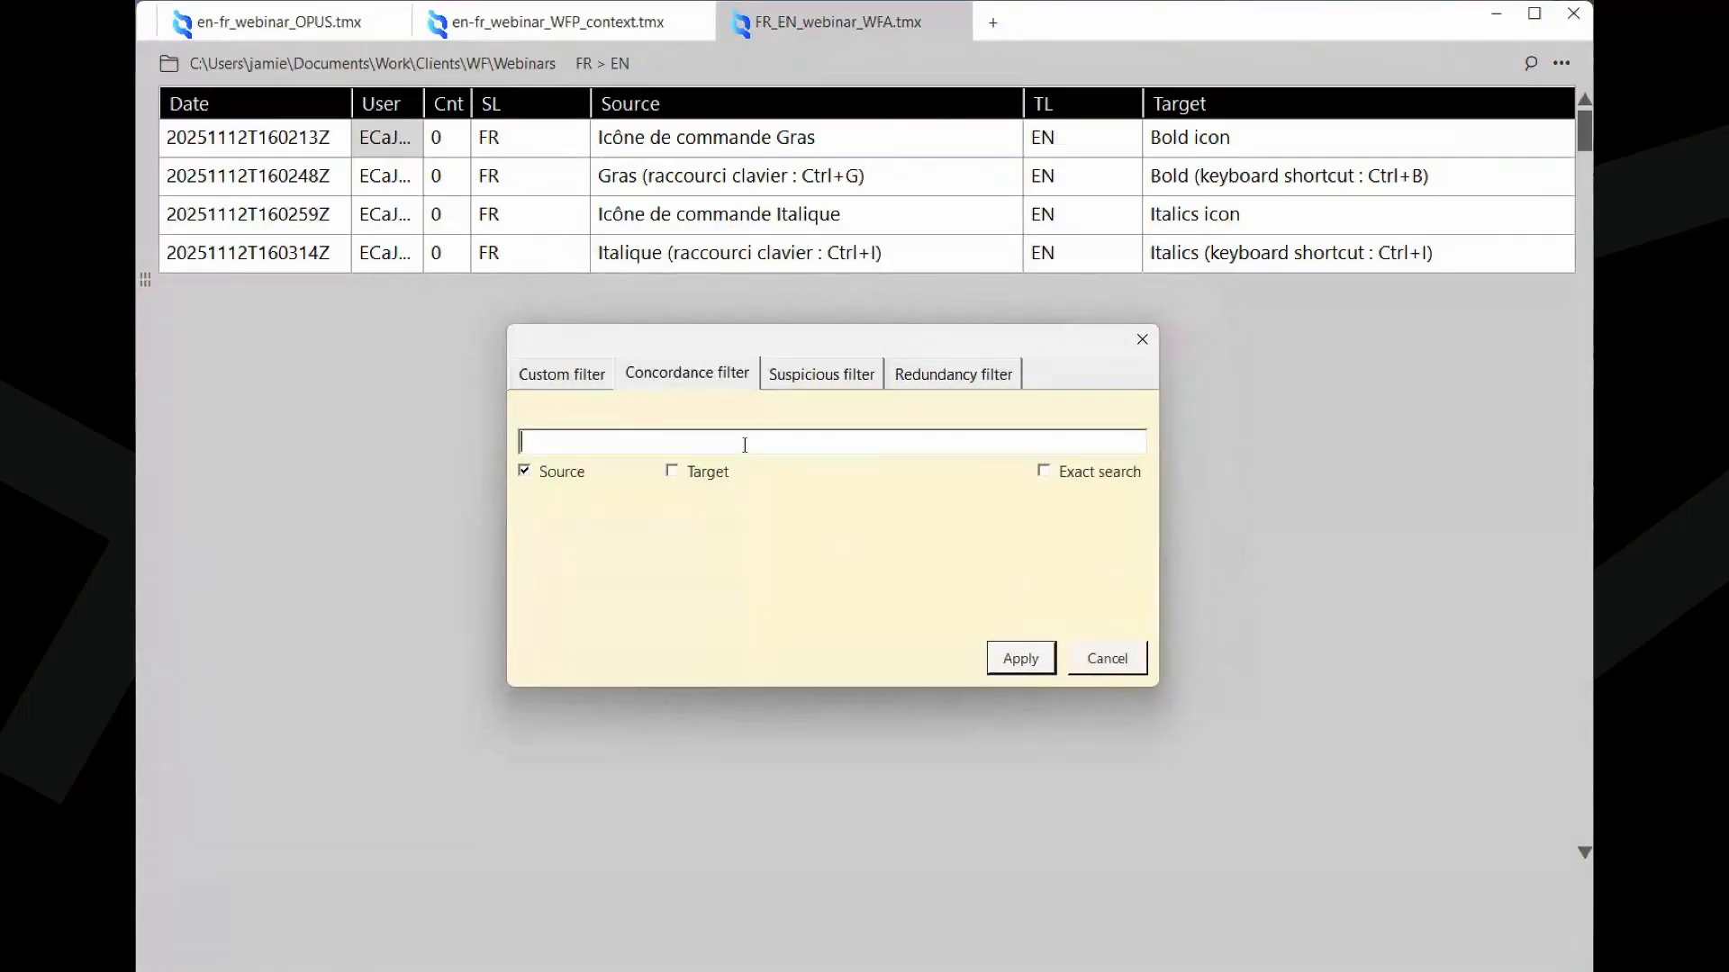
left_click(523, 474)
left_click(672, 472)
type("icon")
left_click(1015, 658)
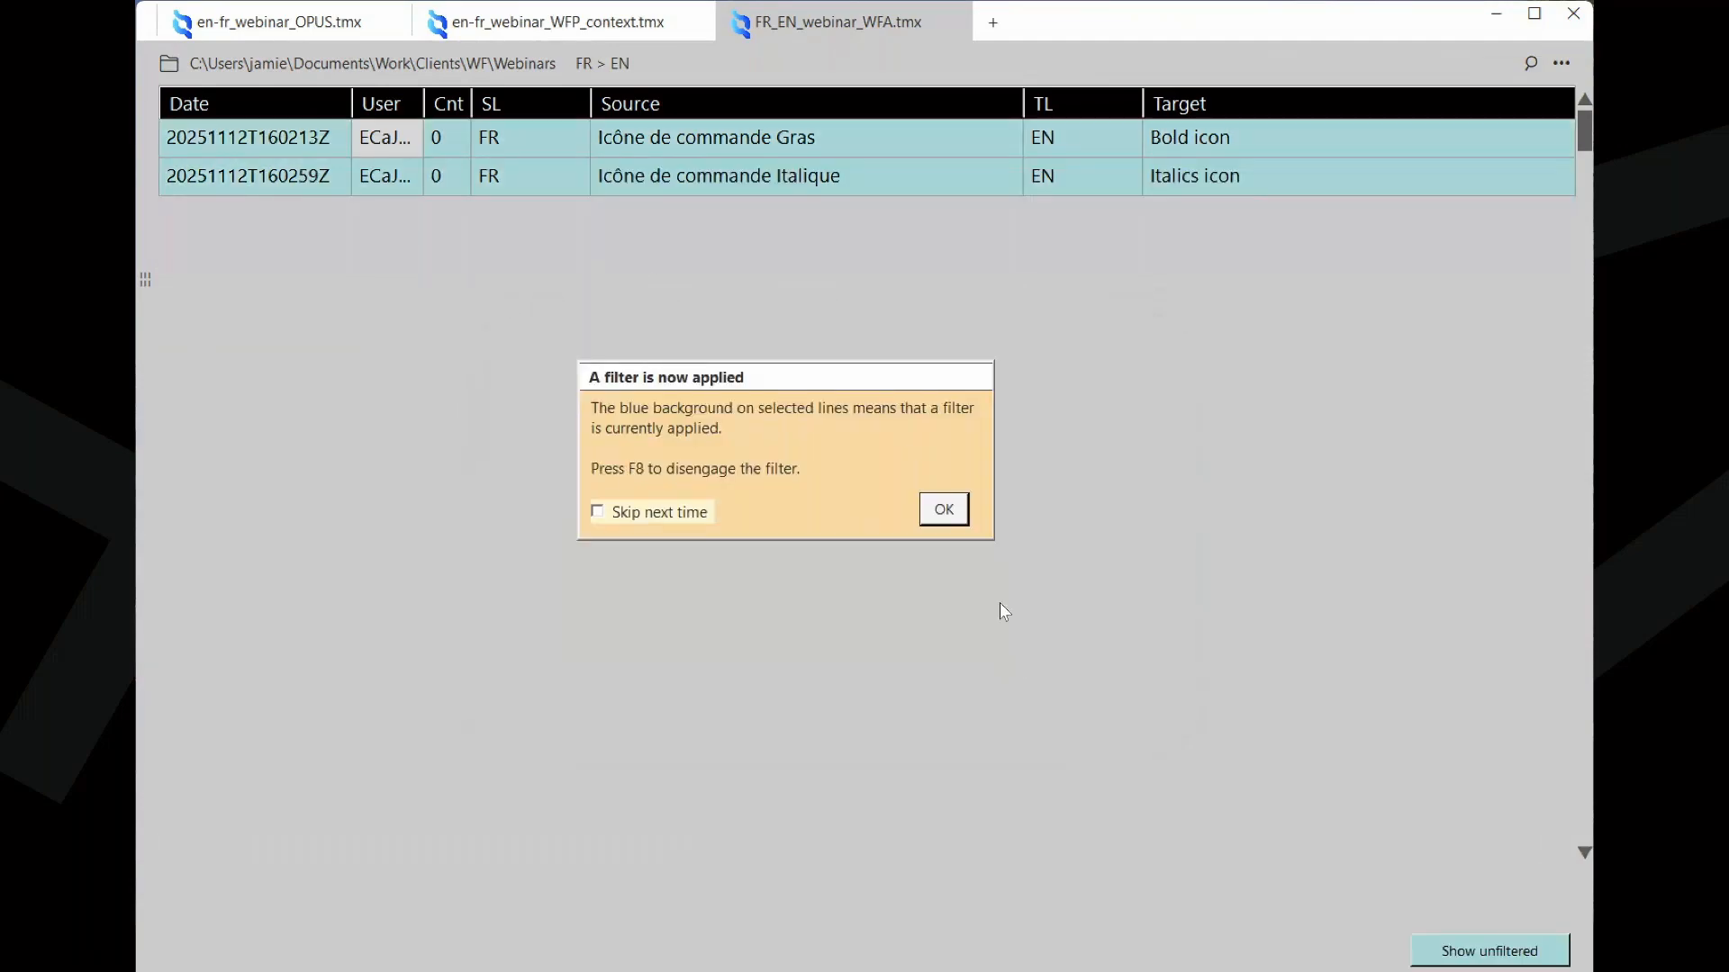
left_click(944, 510)
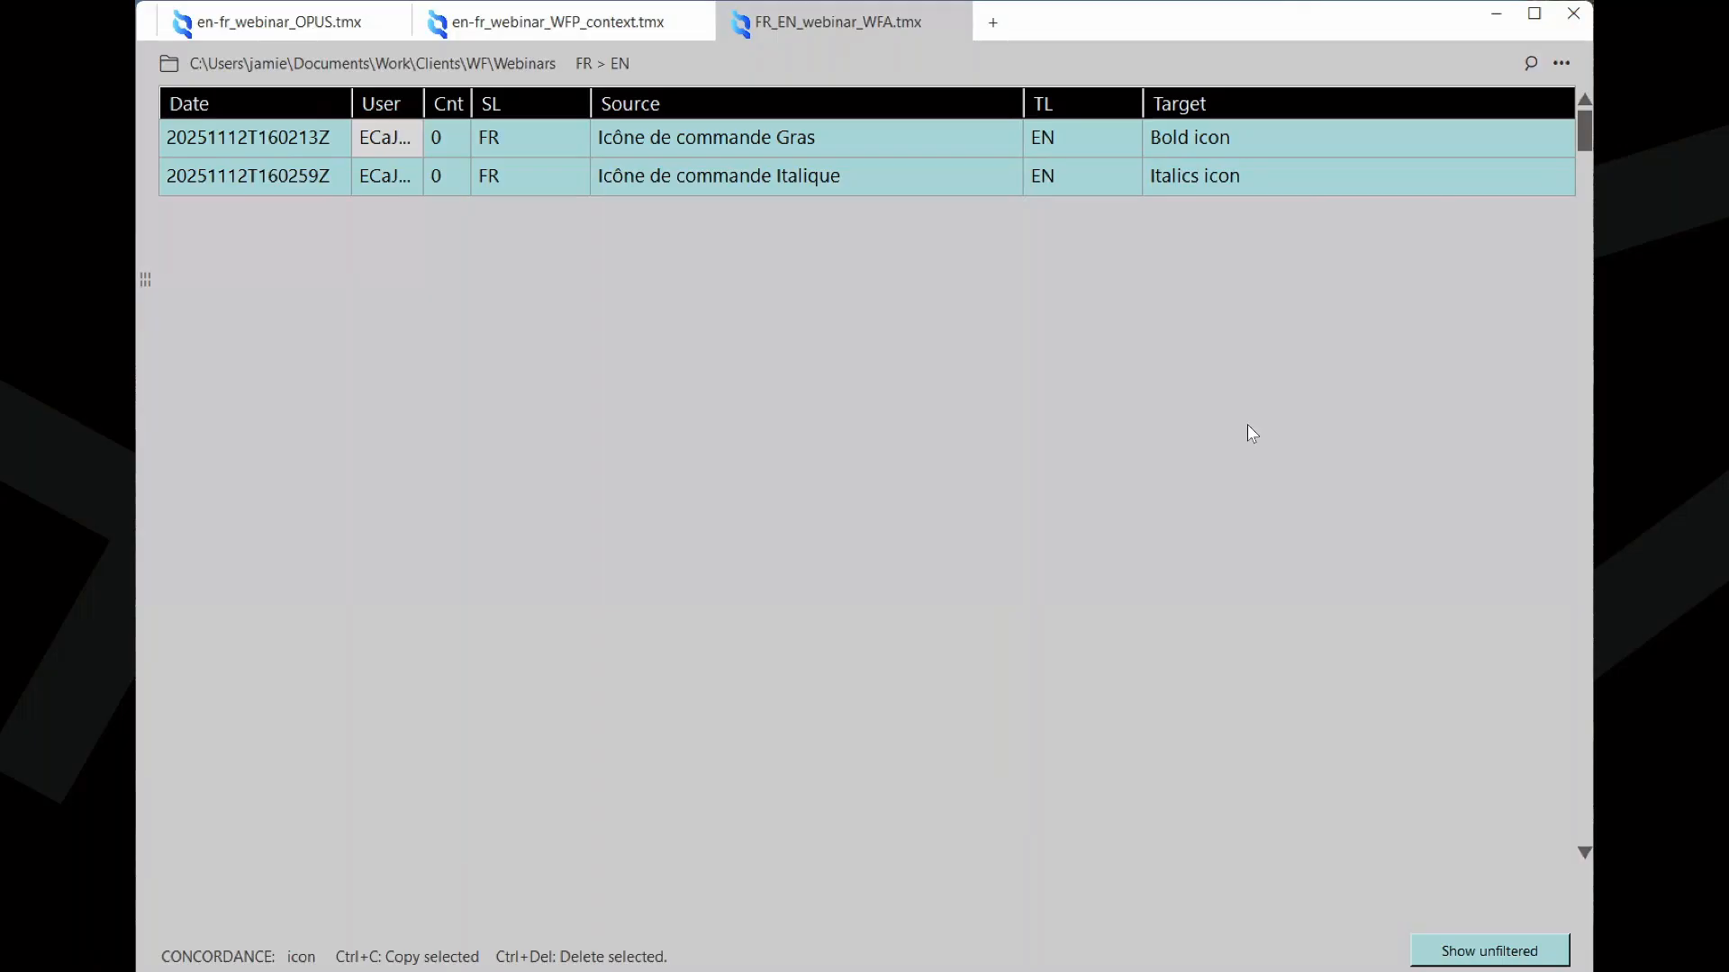
- Search the filtered entries for "icon" to highlight its occurrences, and close the search
key("ctrl+f")
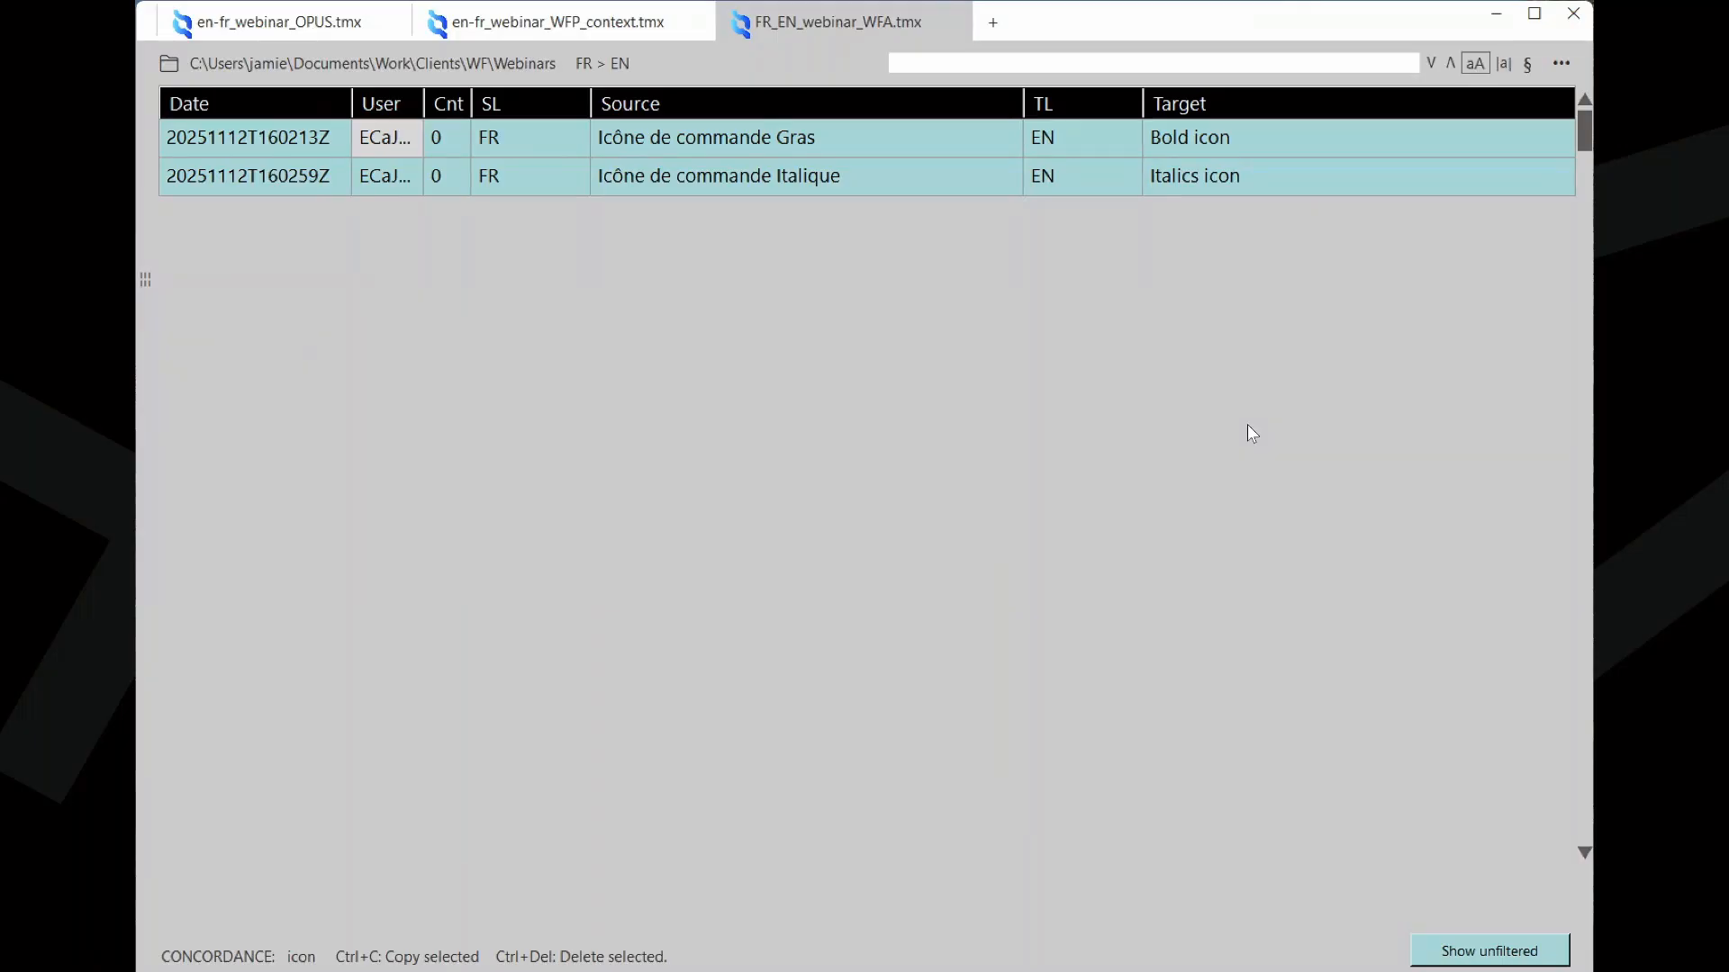
type("icon")
key("Return")
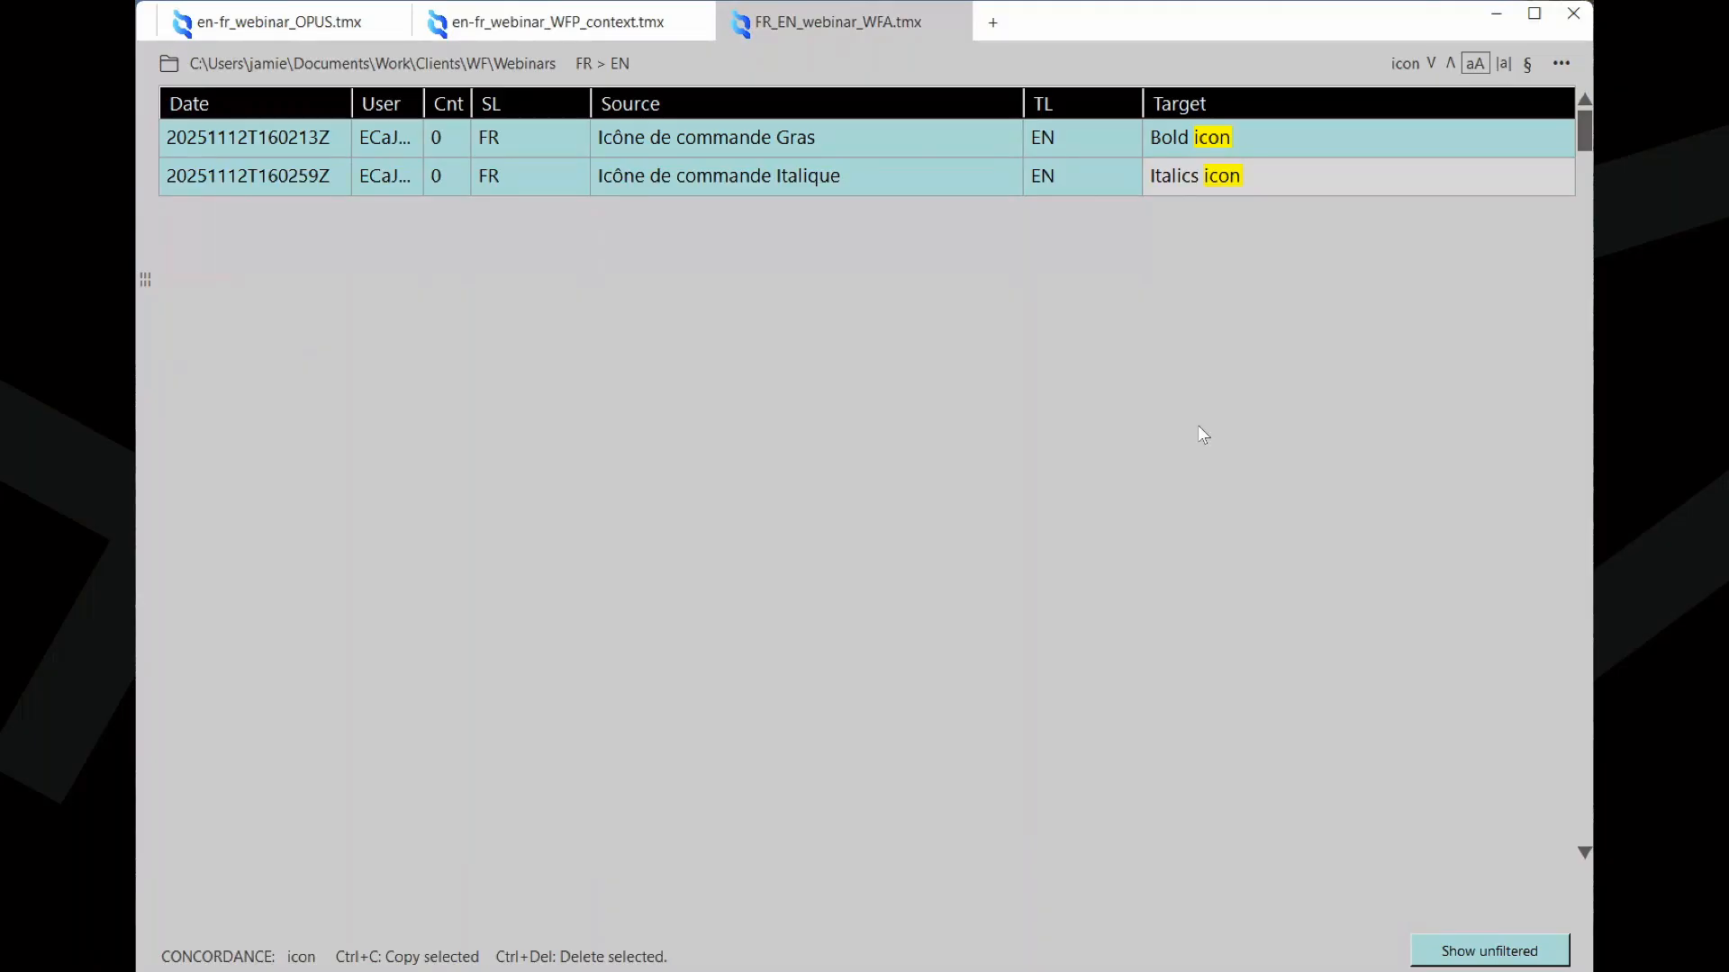
key("Escape")
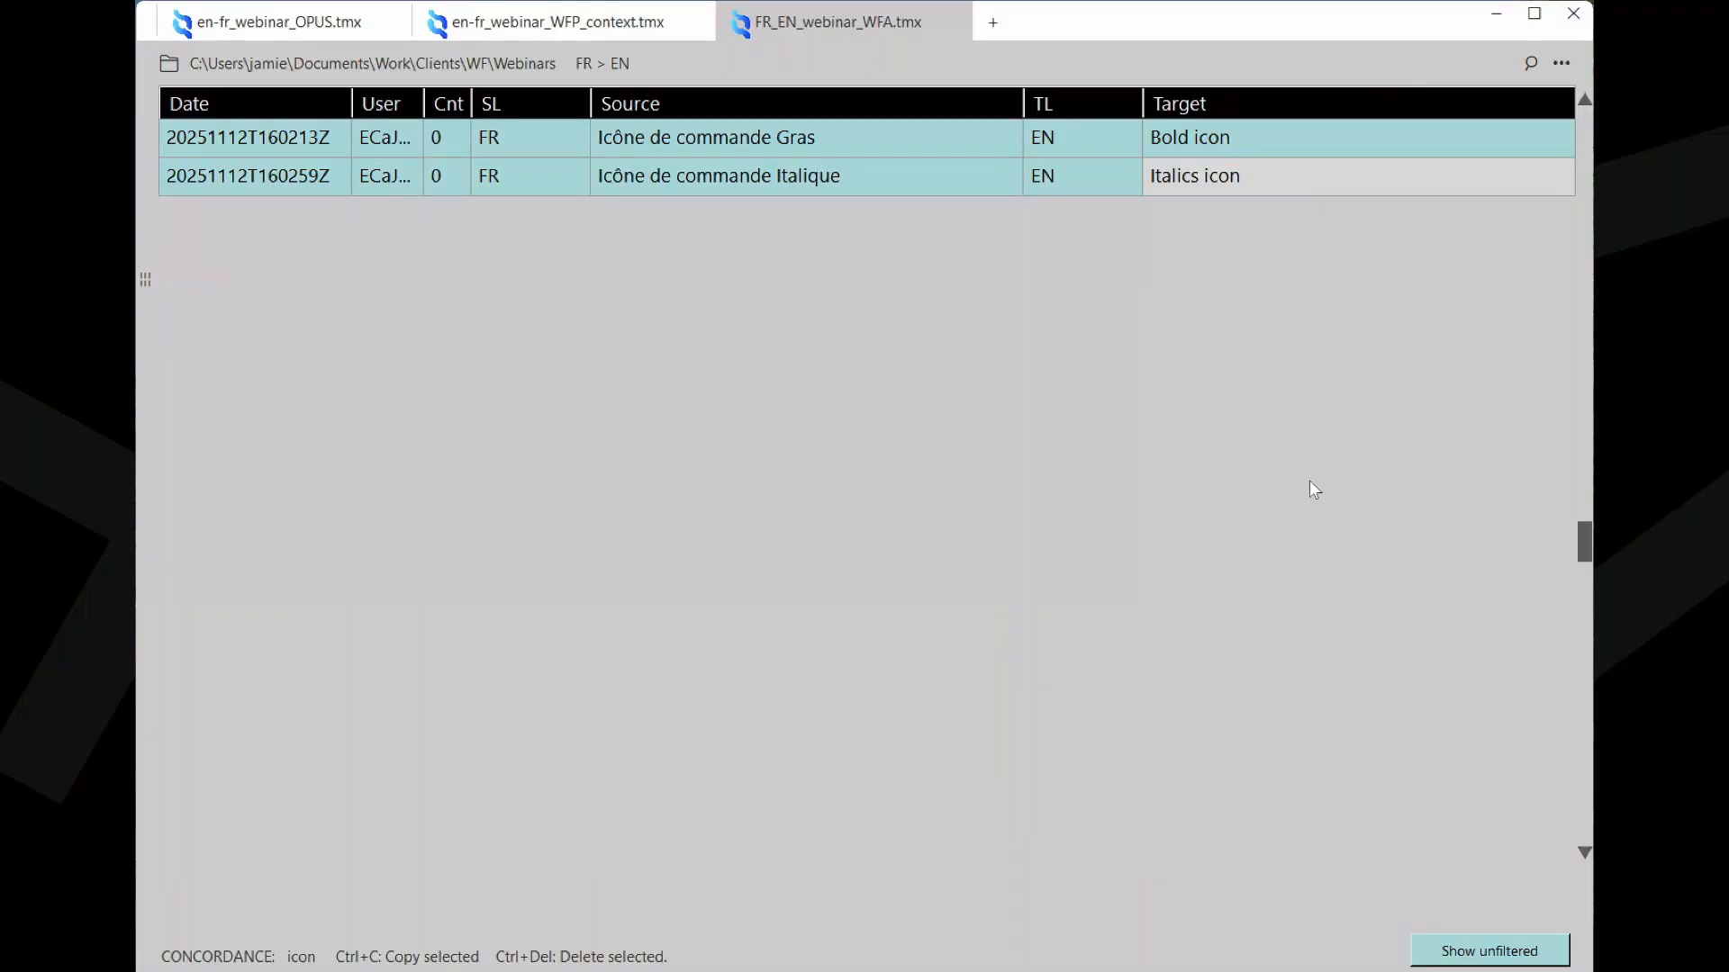
- Switch between the filtered and unfiltered views of FR_EN_webinar_WFA.tmx, ending on the unfiltered list
key("F5")
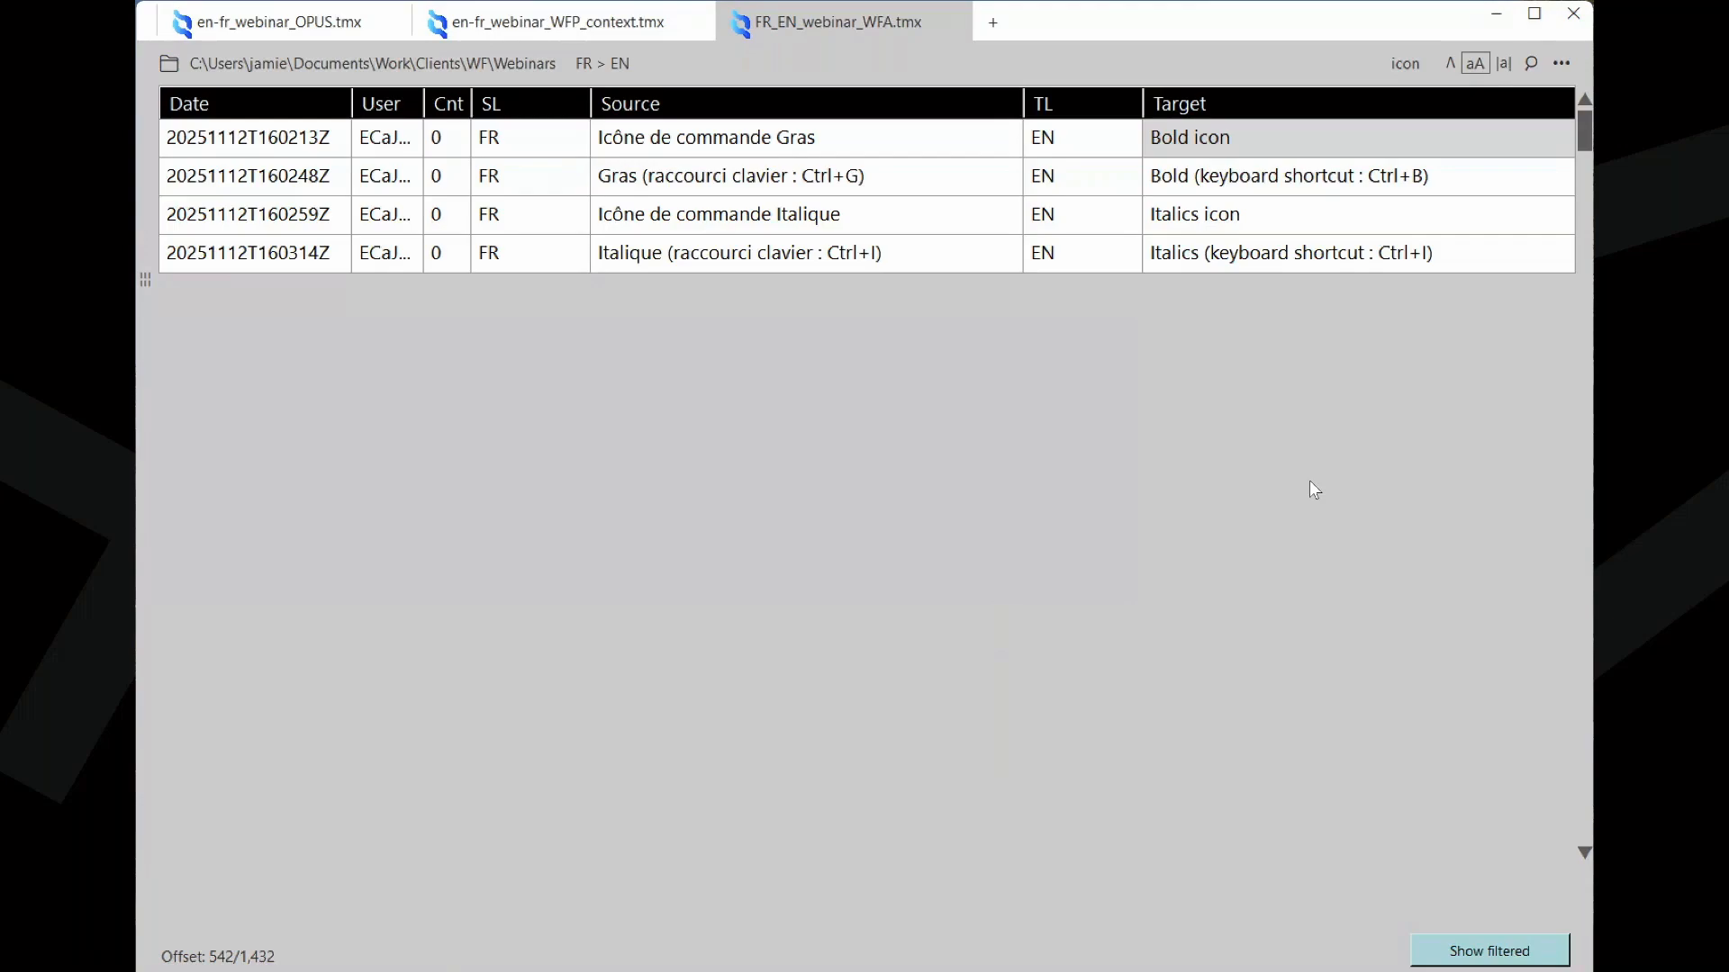
key("F5")
key("F5")
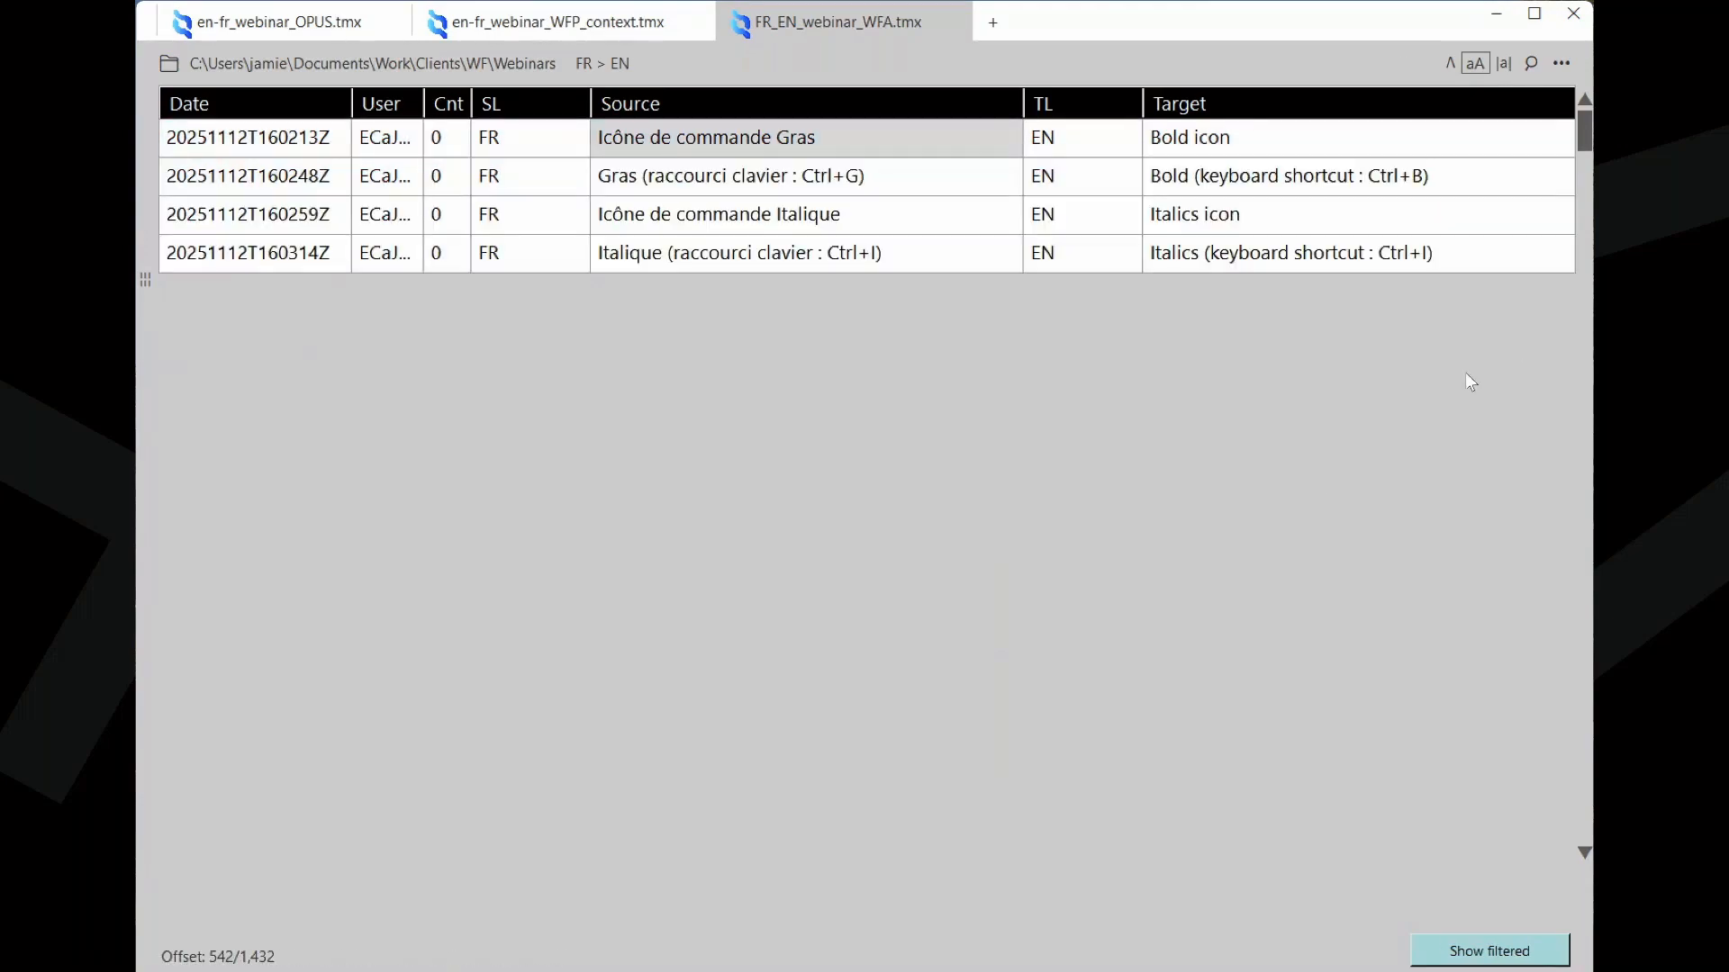
key("ctrl+f")
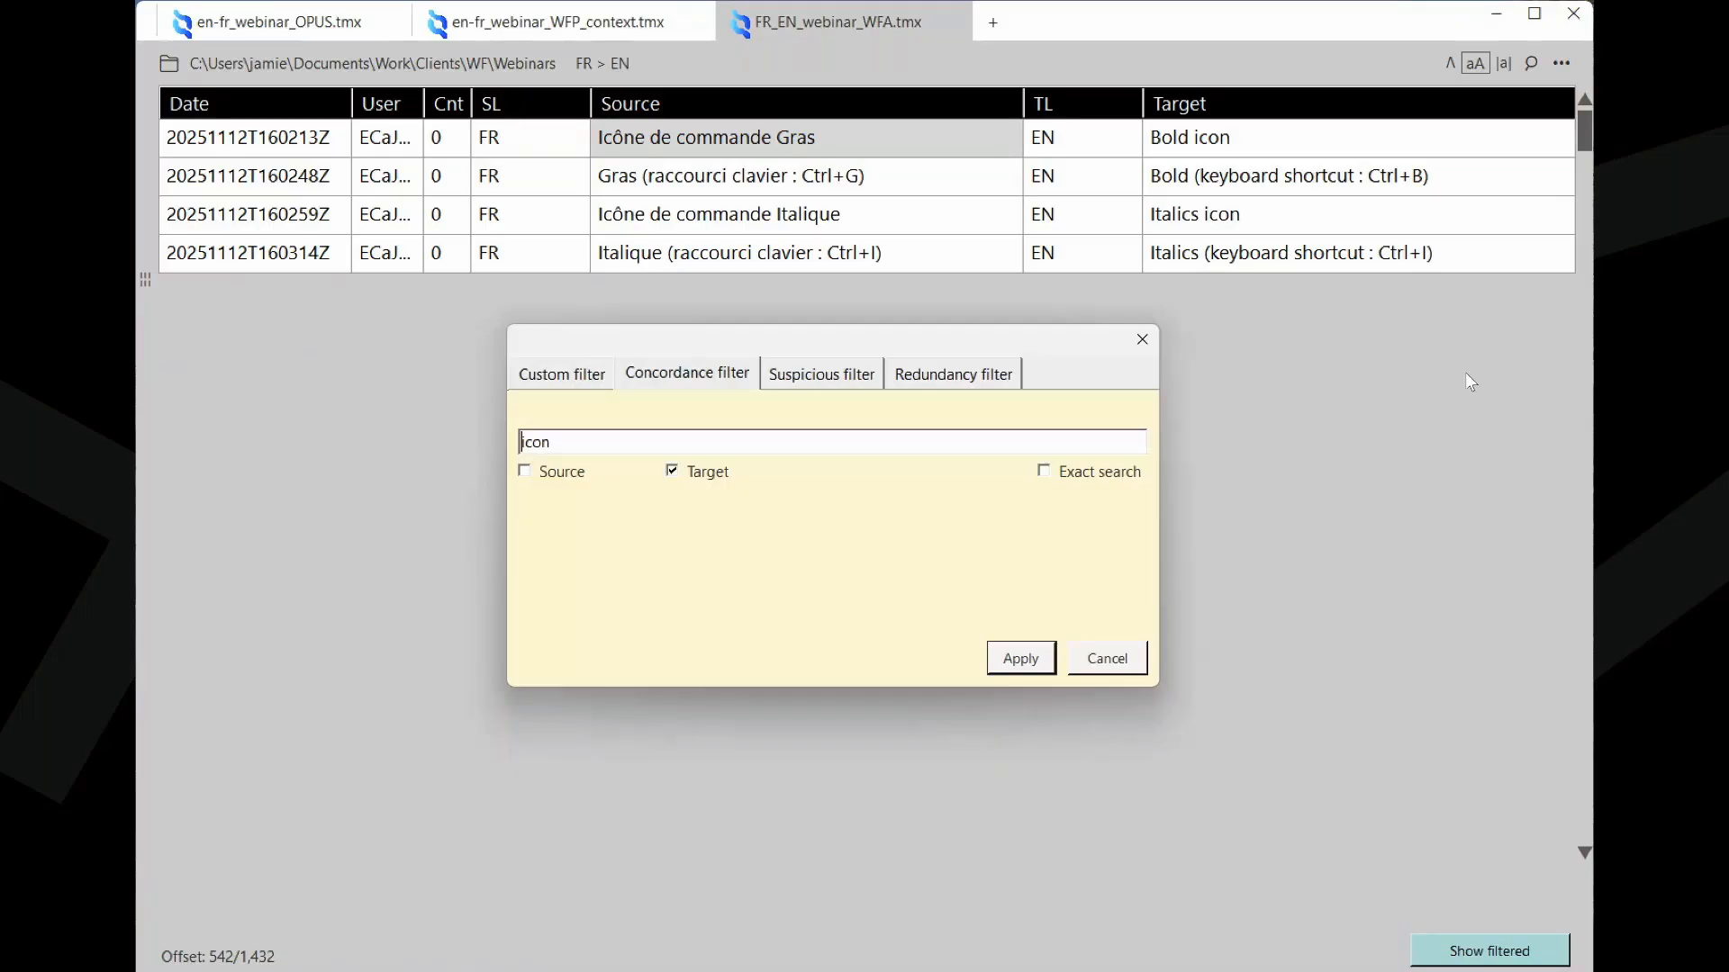
left_click(578, 373)
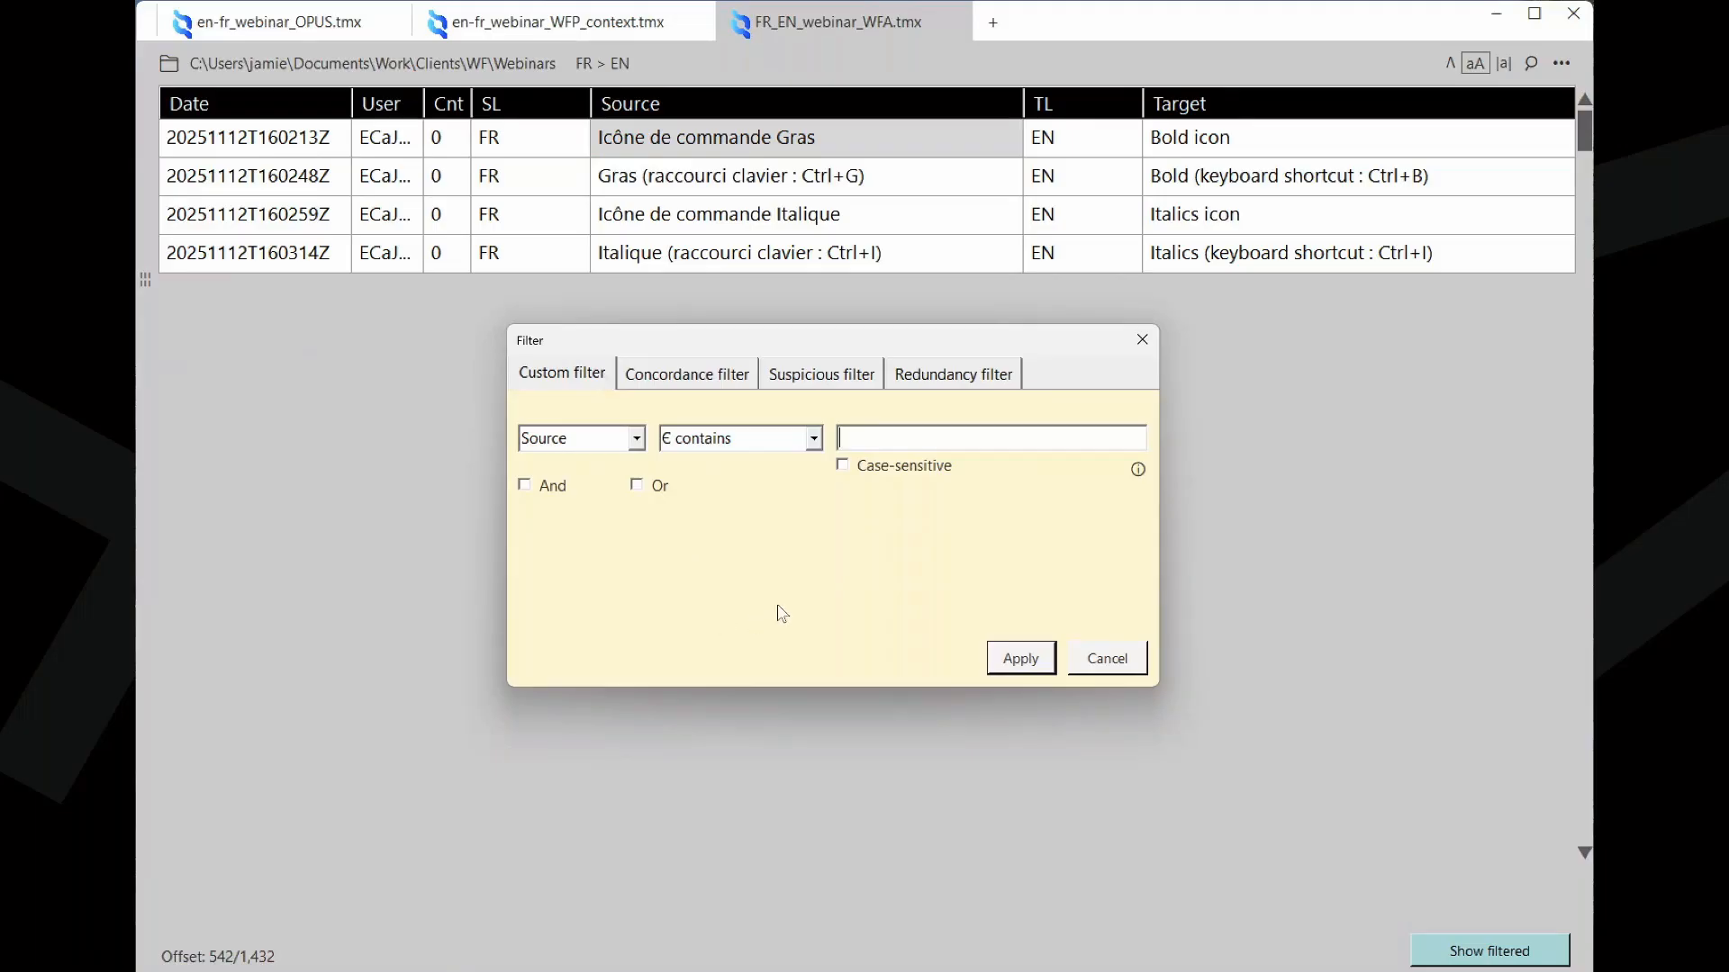
left_click(1113, 657)
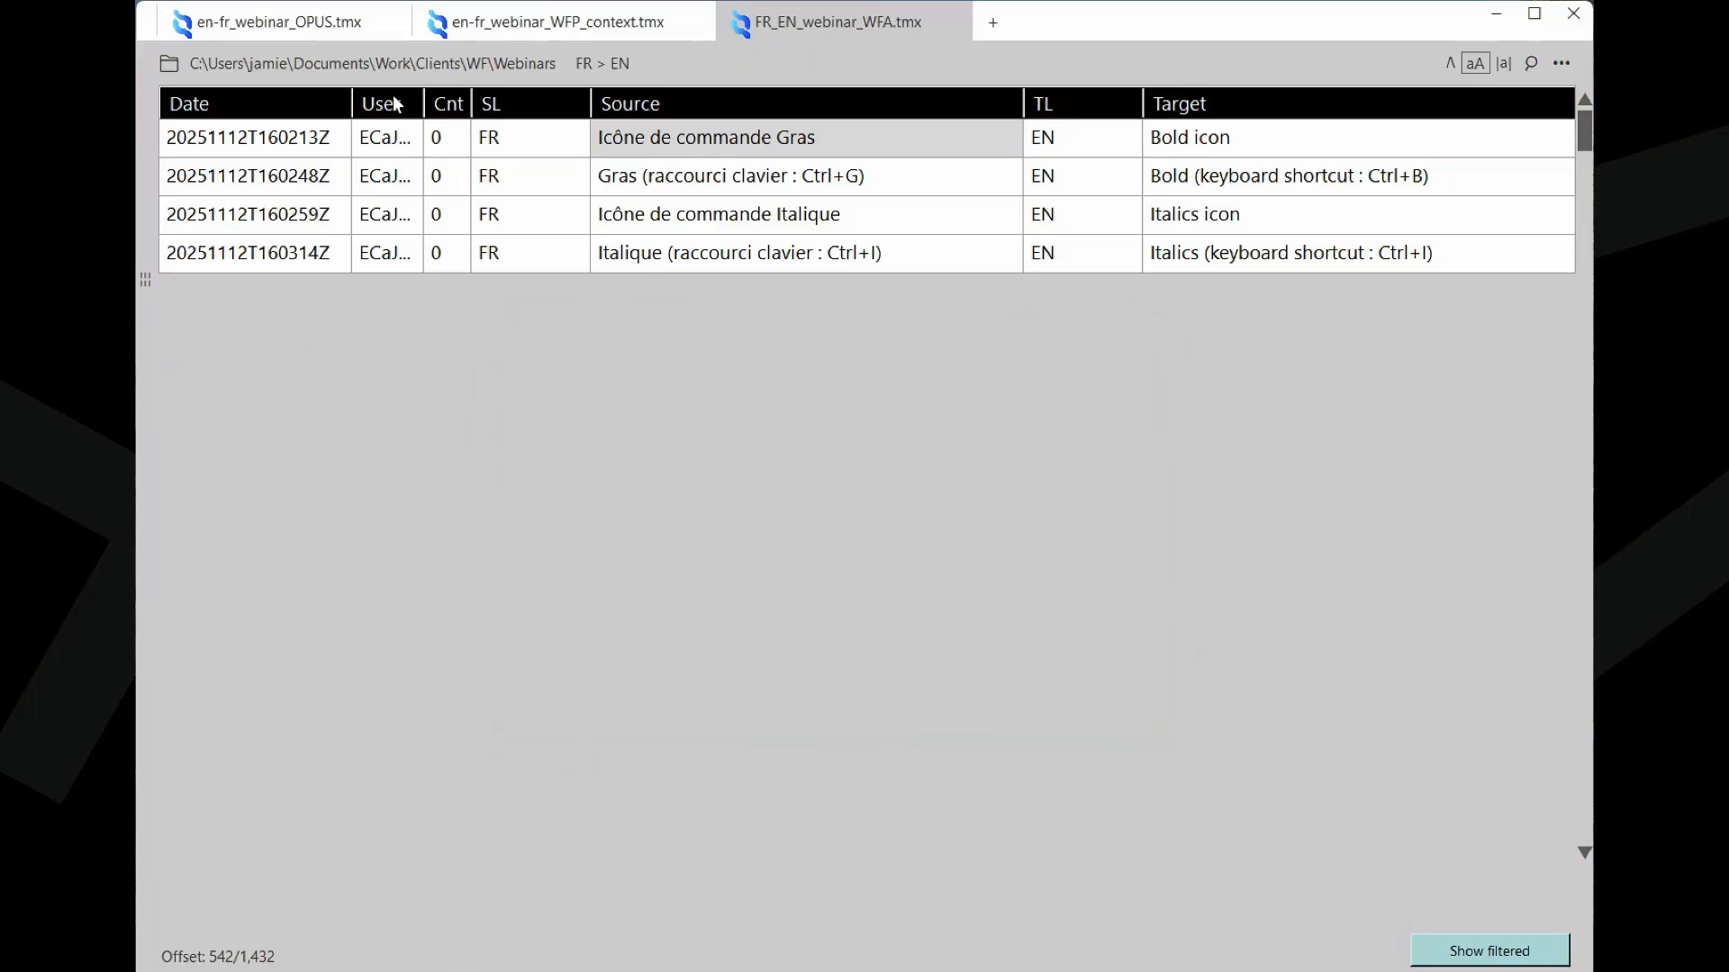
- Apply a custom filter to en-fr_webinar_OPUS.tmx for entries whose source contains "Phase"
left_click(337, 34)
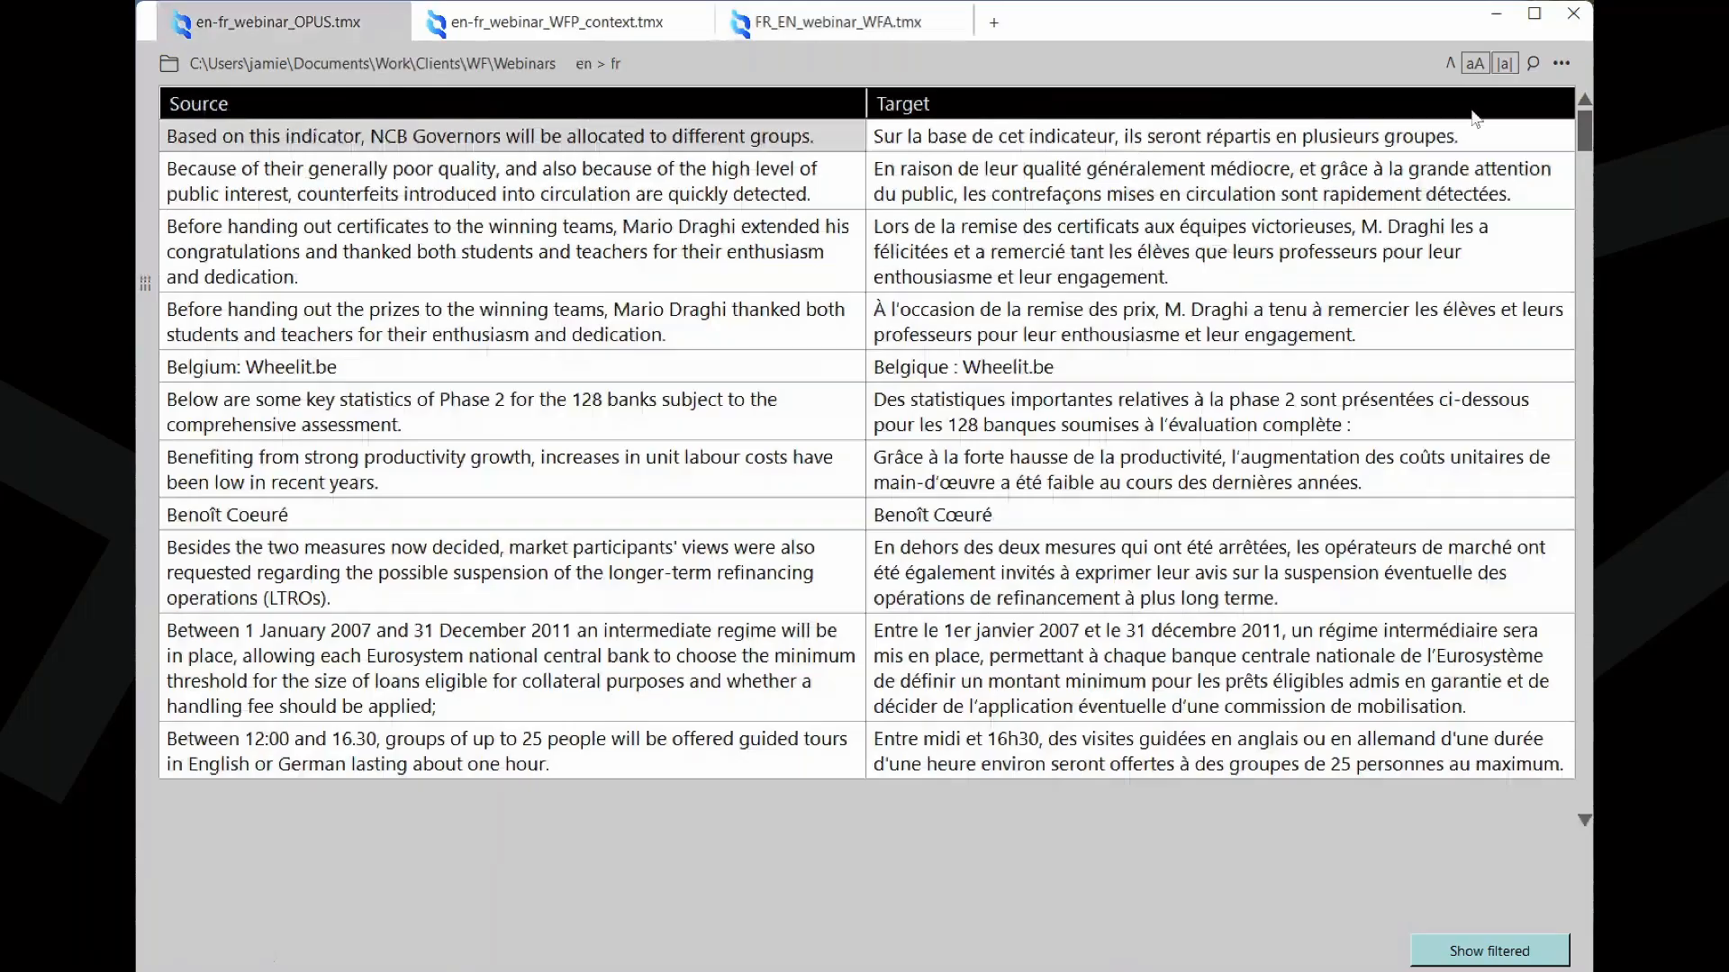
left_click(1533, 64)
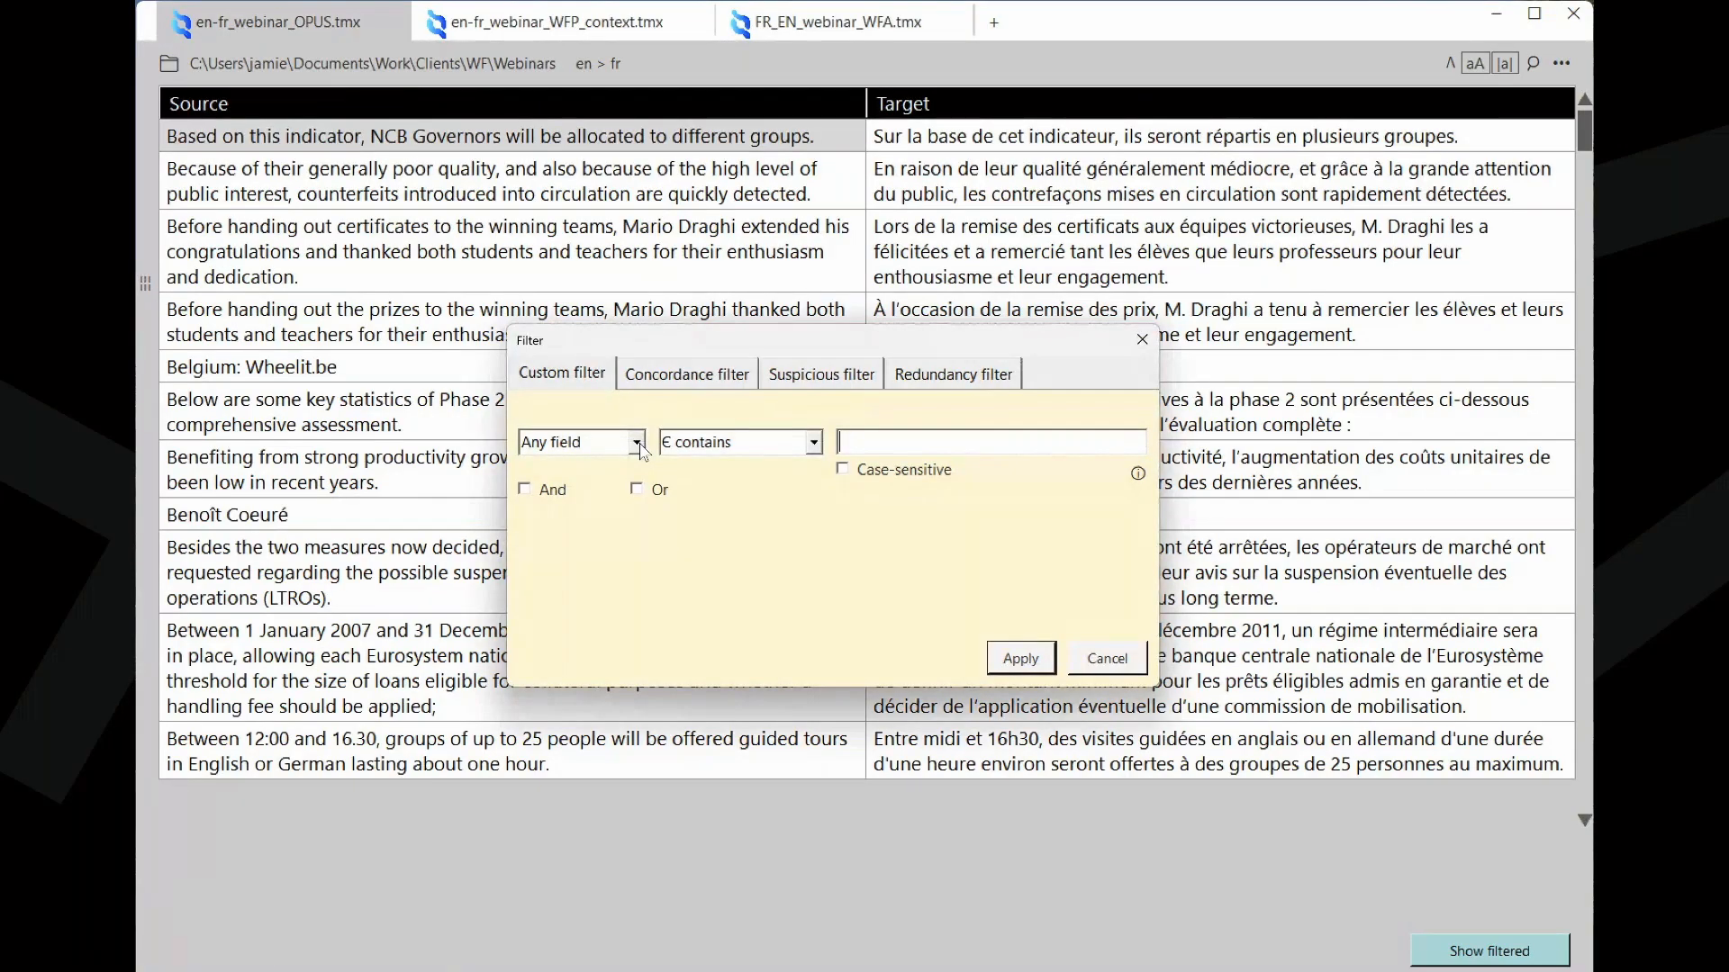
left_click(637, 443)
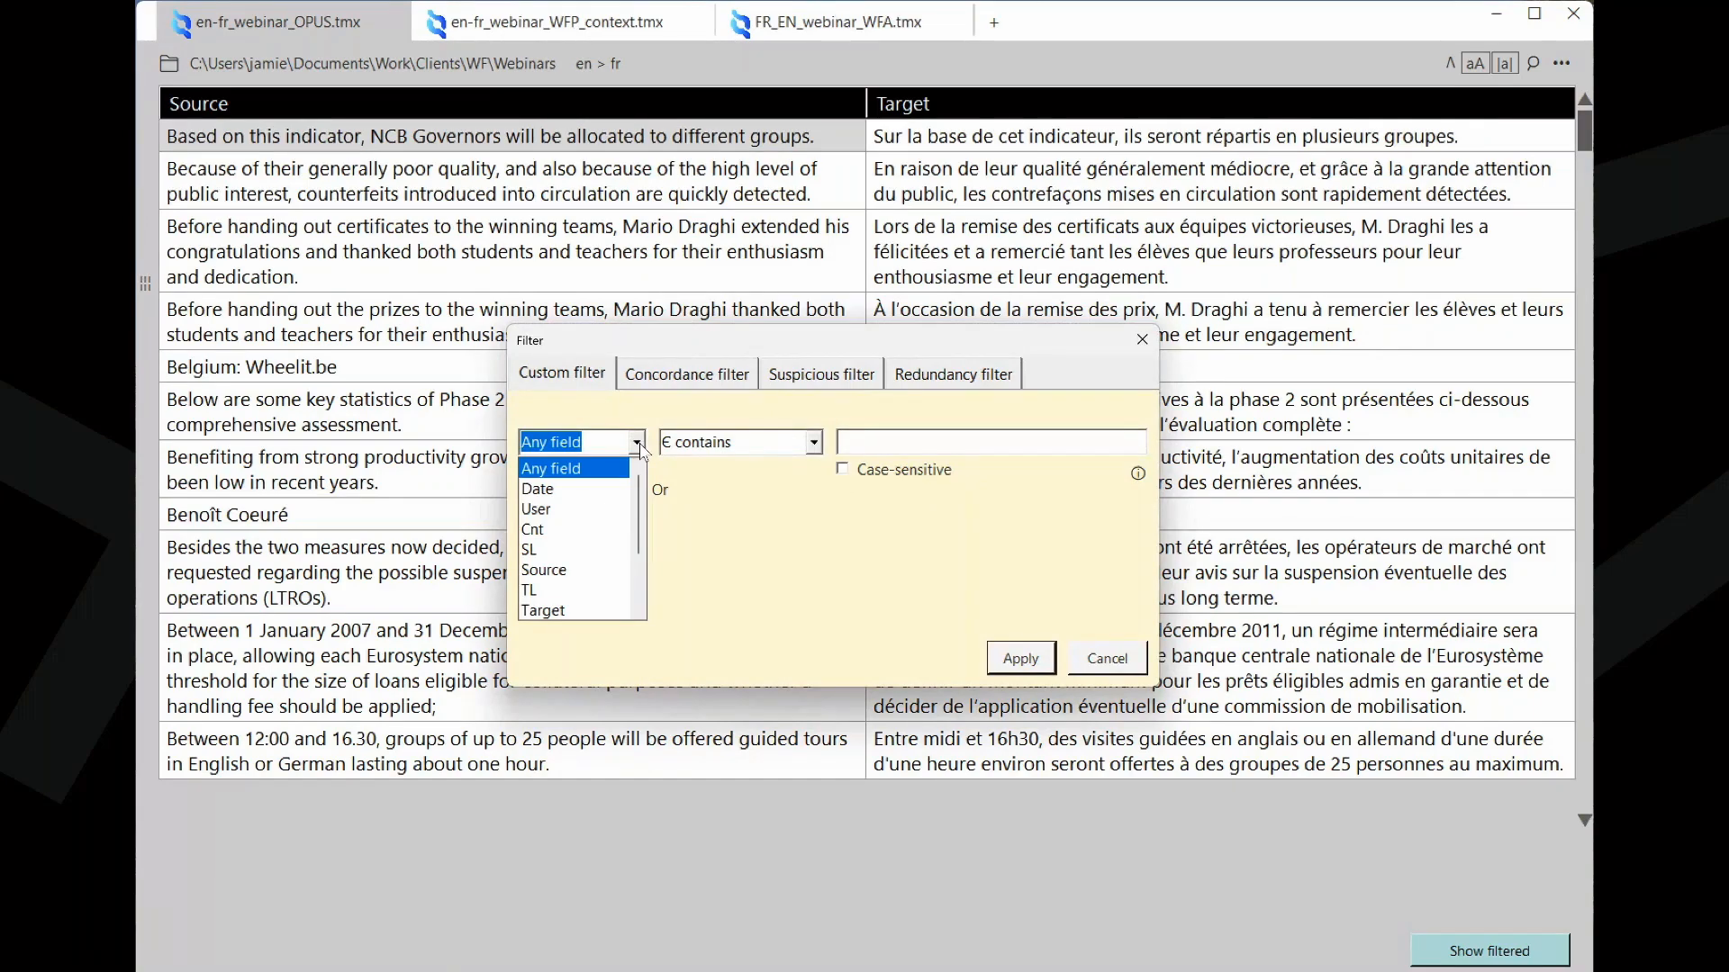
left_click(581, 572)
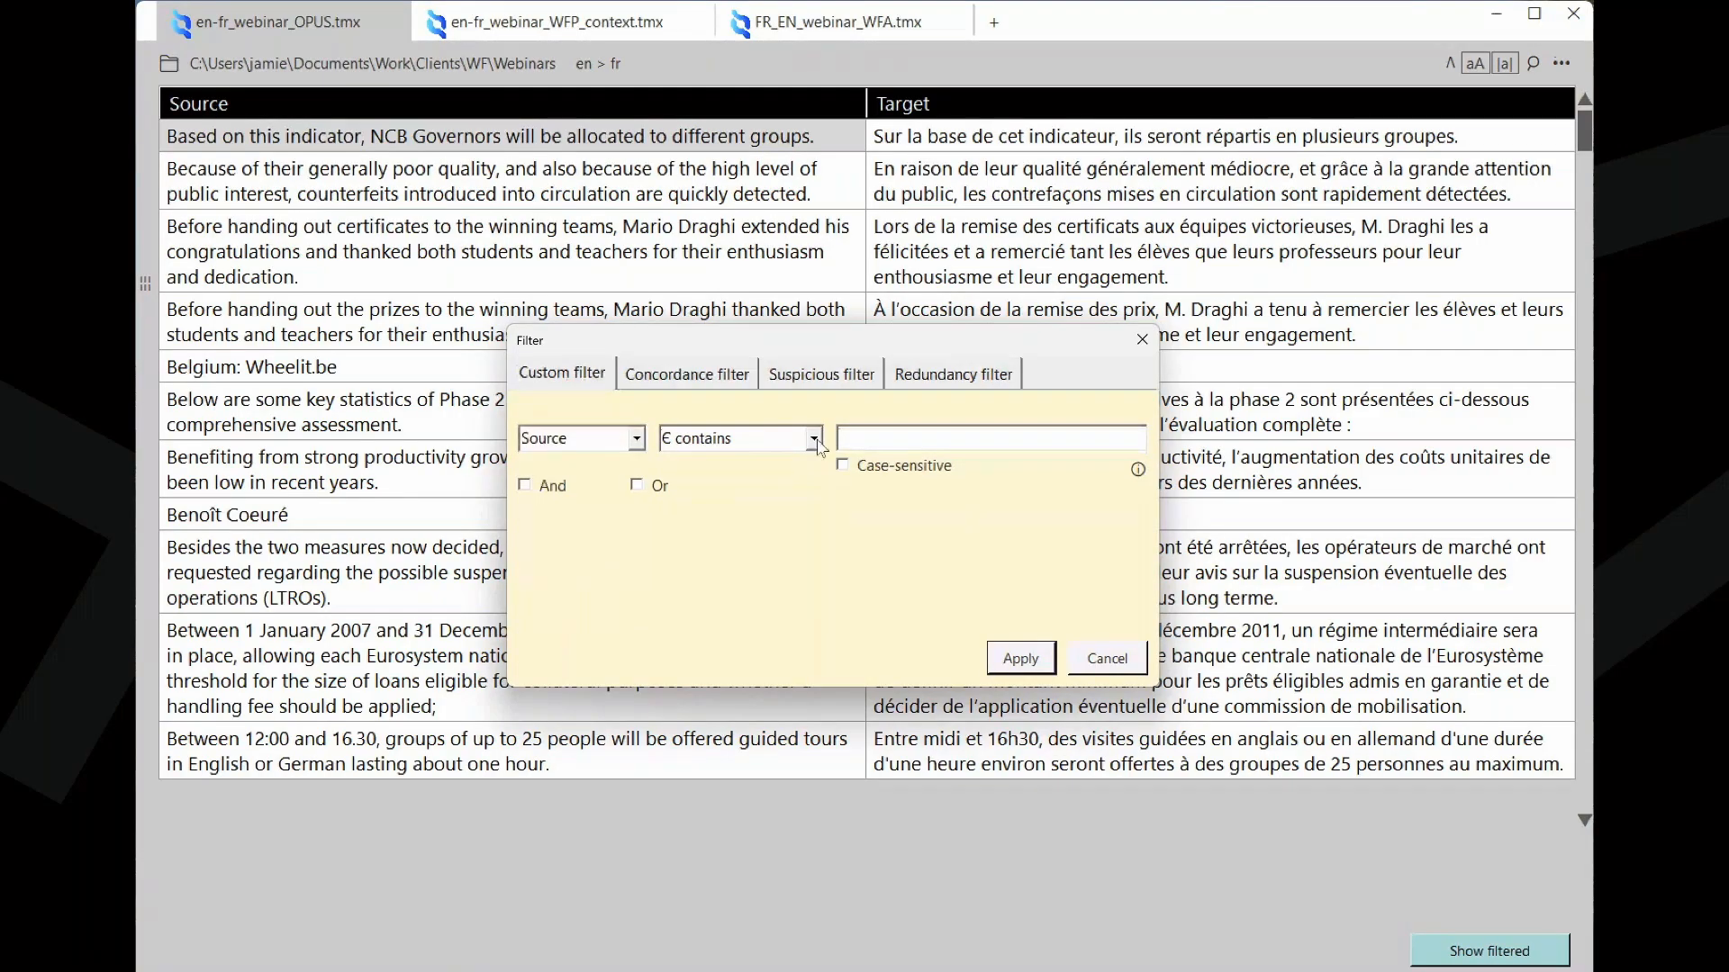
left_click(864, 437)
type("Phase")
left_click(1017, 658)
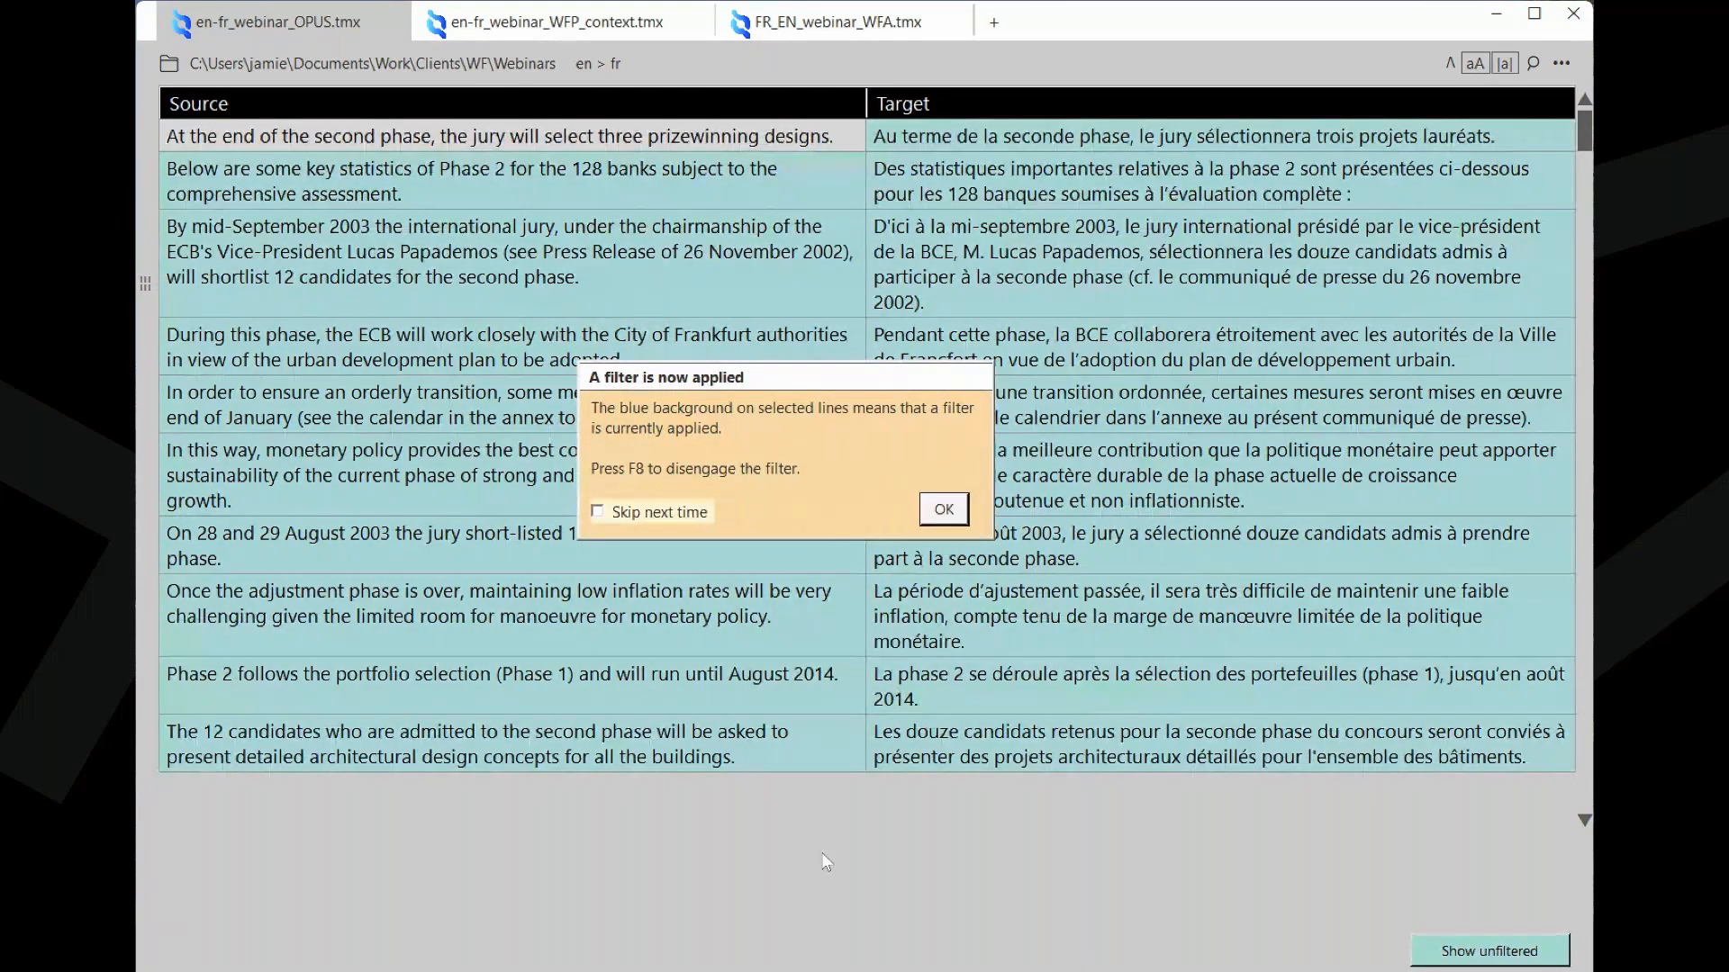
left_click(948, 513)
- Search the filtered entries for "Phase" with case sensitivity on, and repeat the search with case sensitivity off
key("ctrl+f")
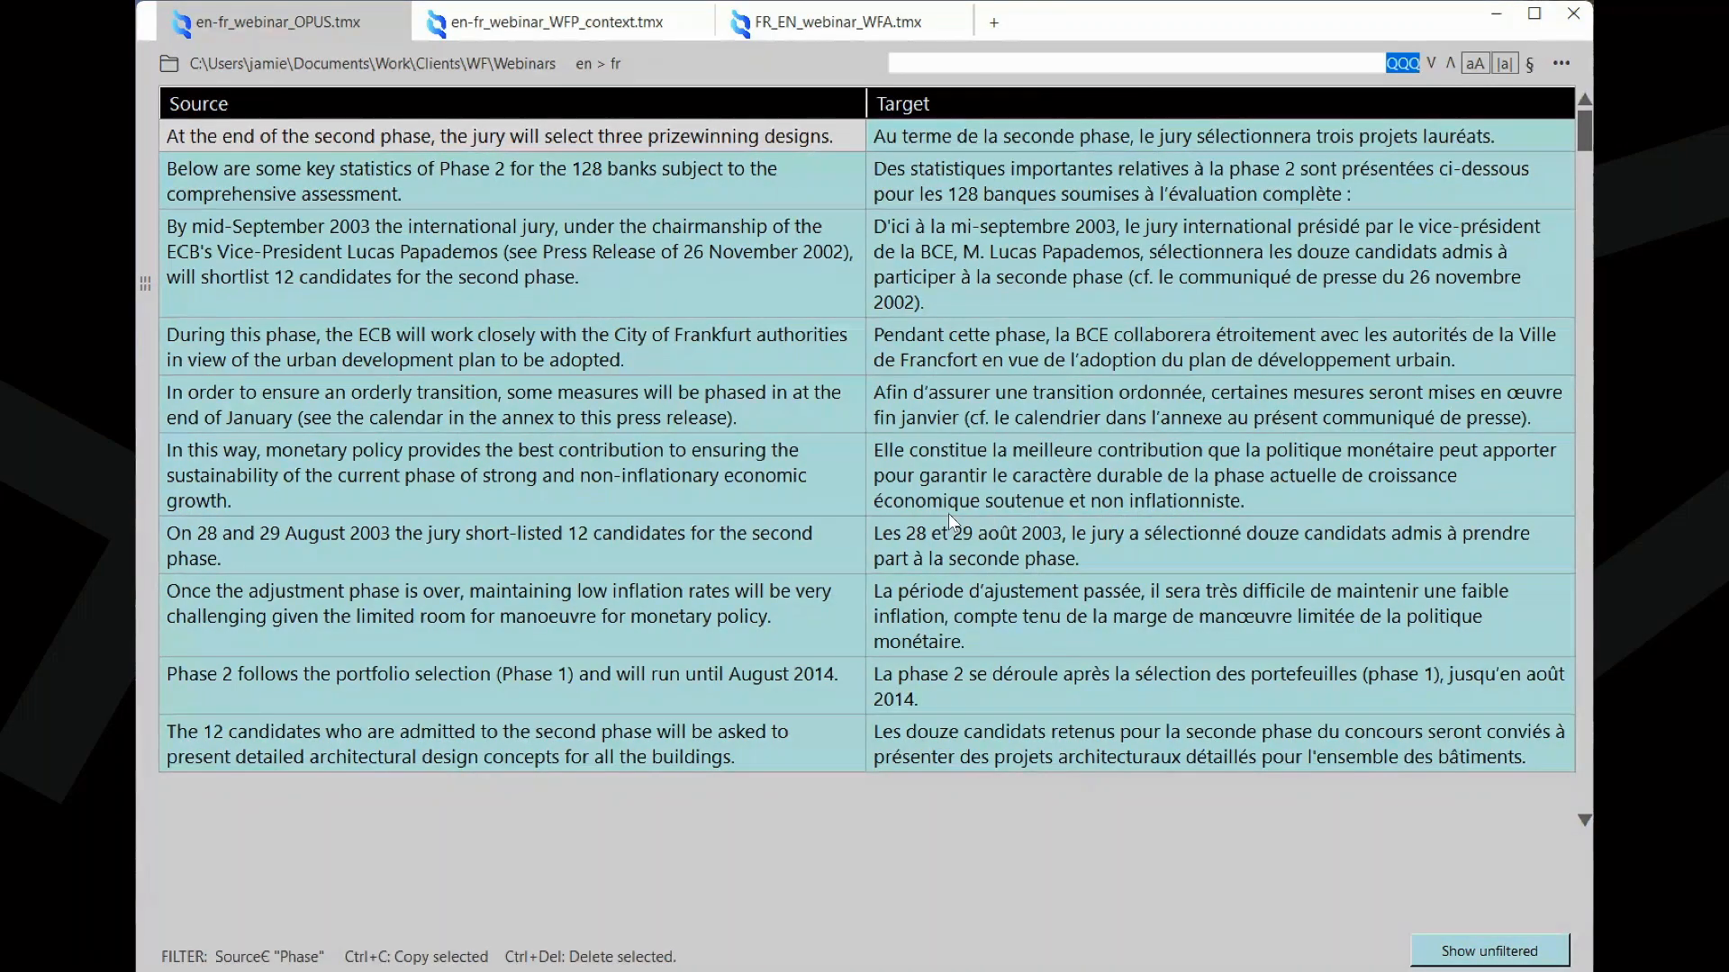
key("BackSpace")
type("Phase")
key("Return")
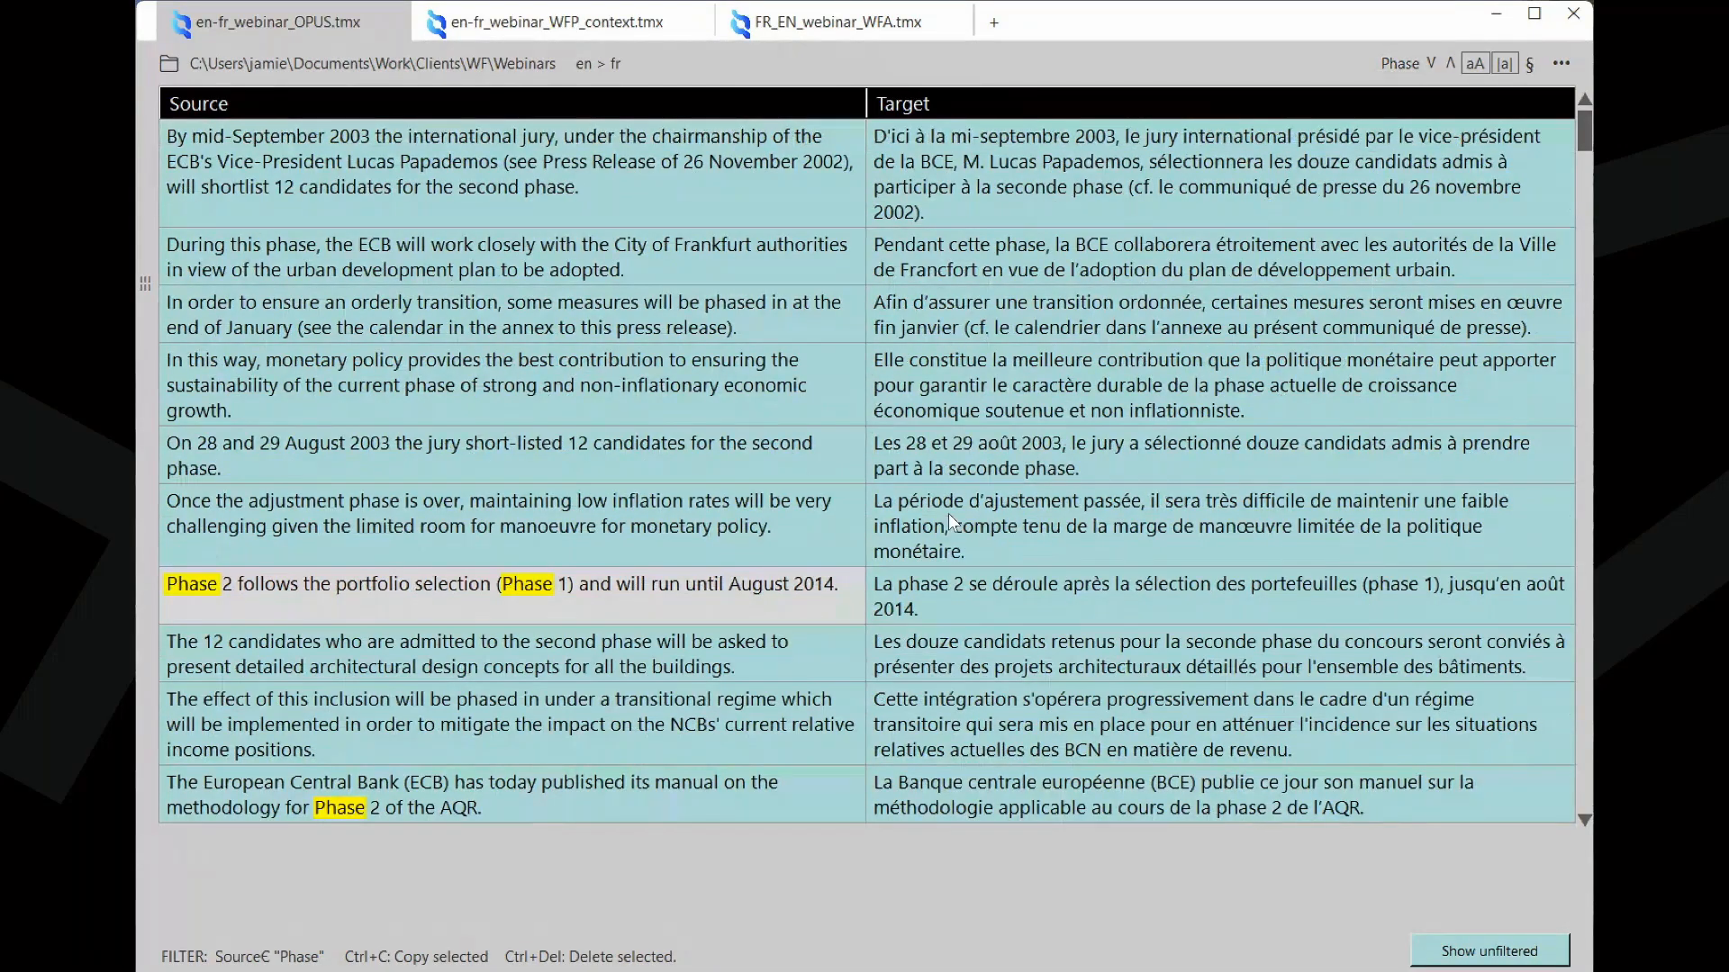
left_click(1473, 65)
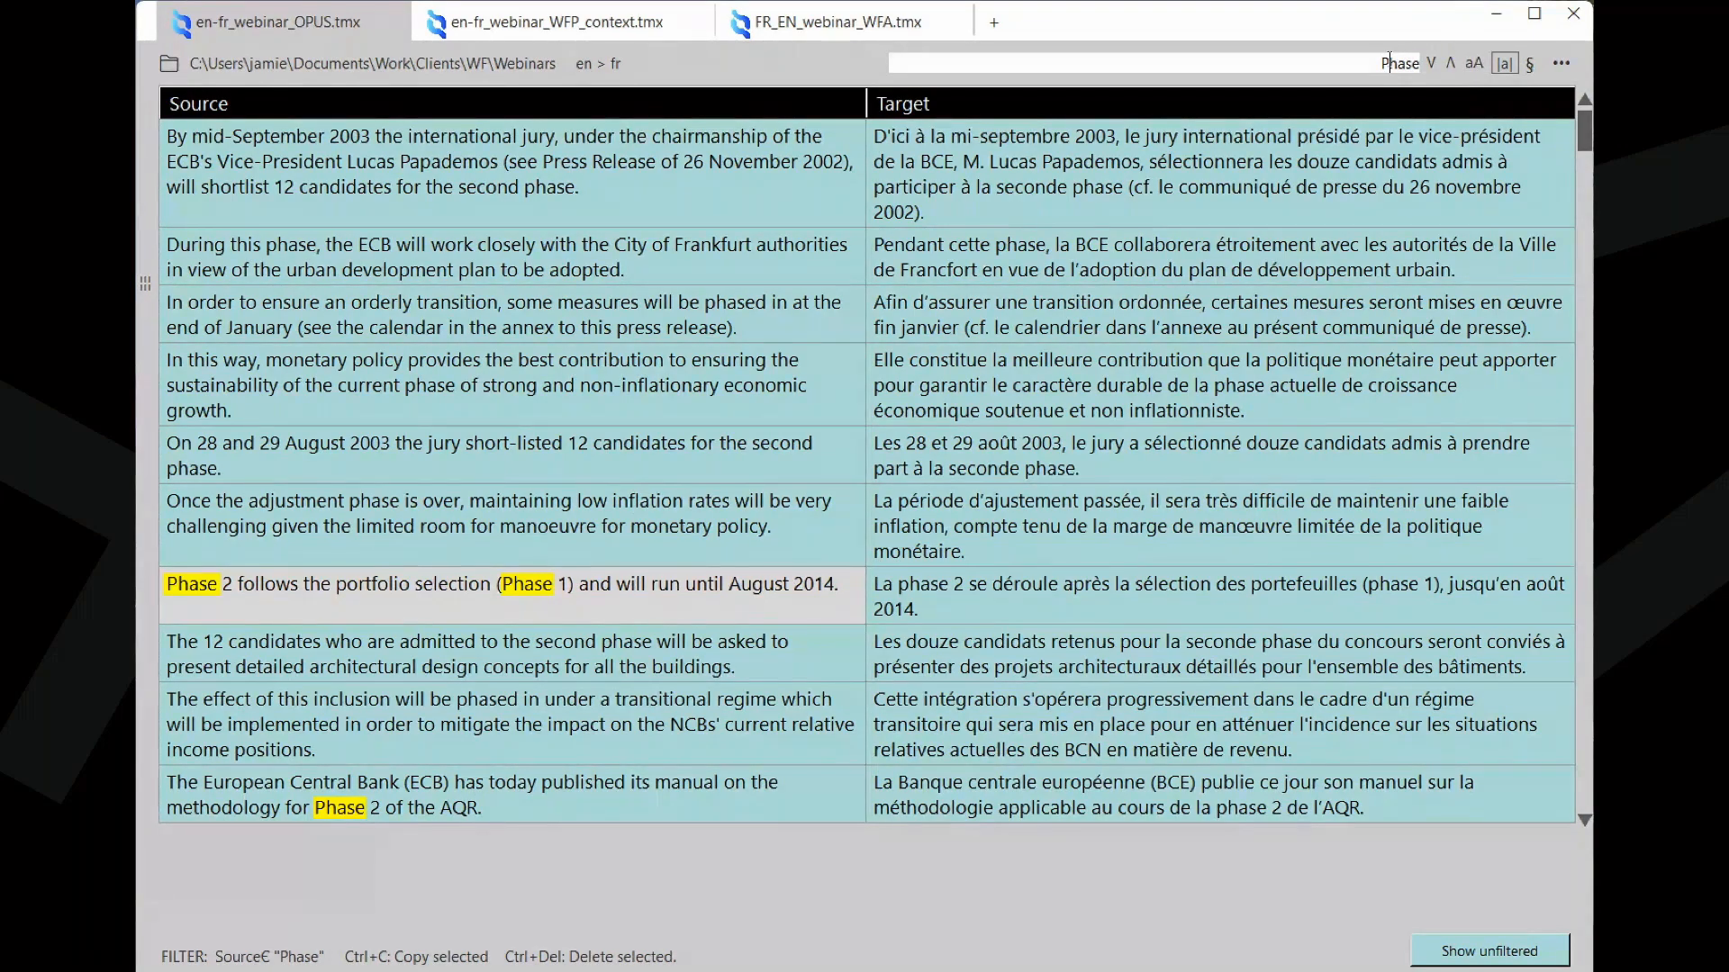
key("Return")
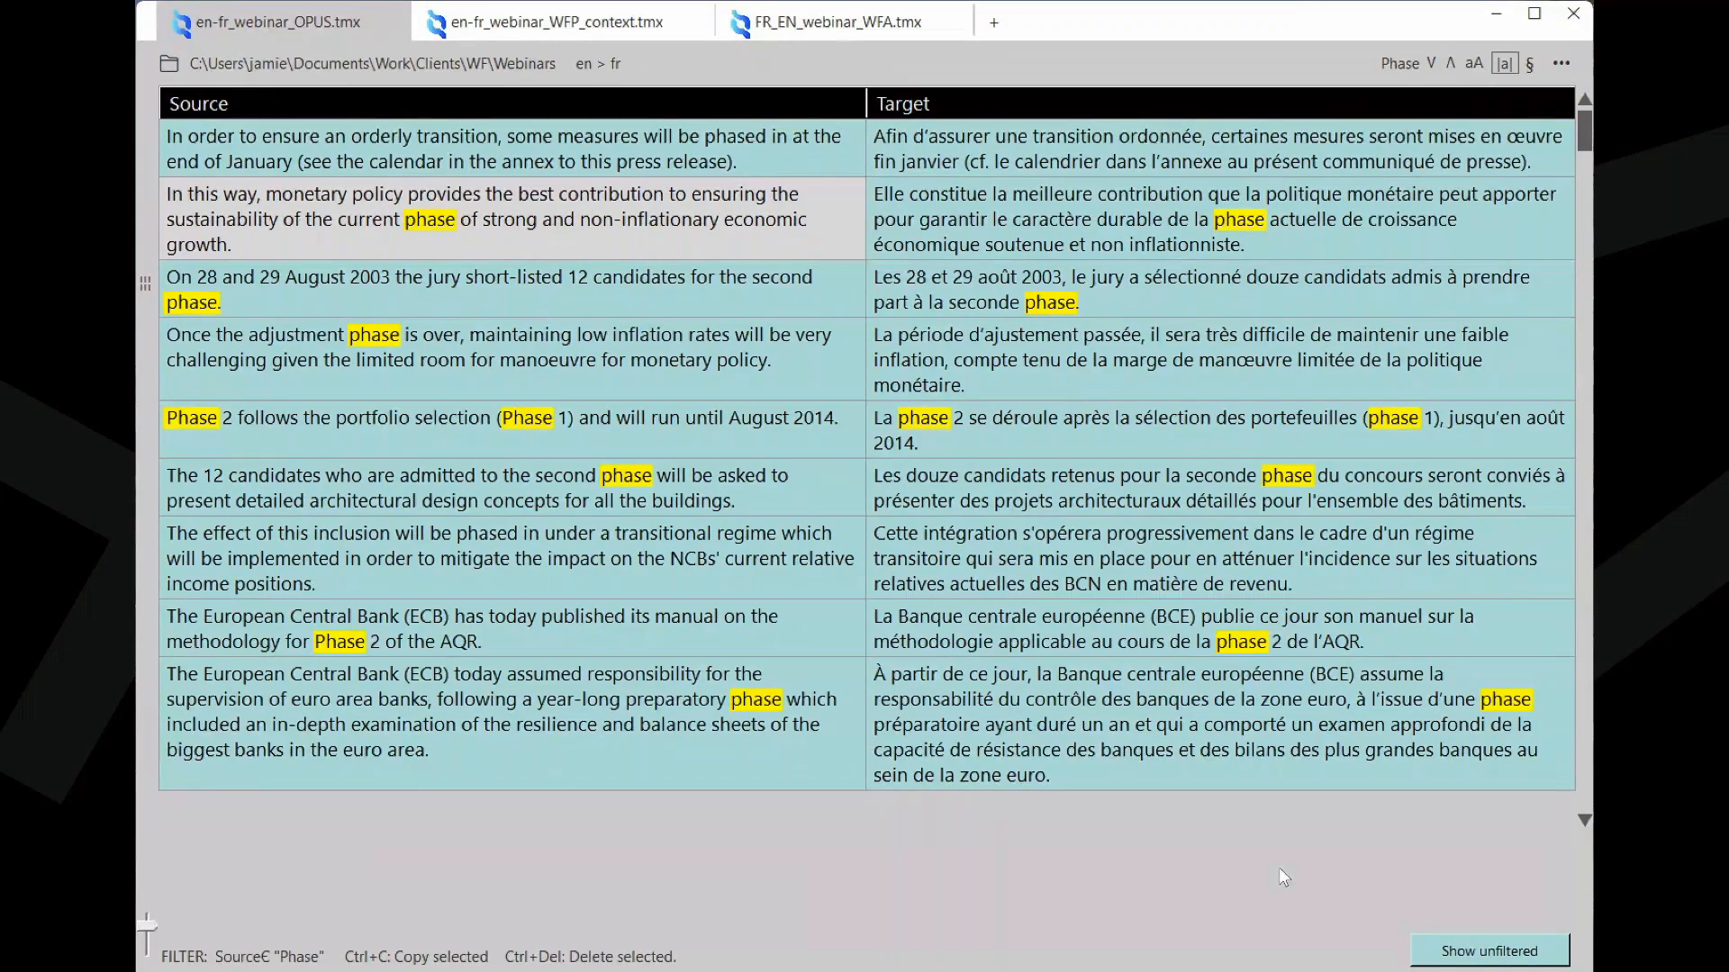
- Return to the unfiltered list and try a custom filter for source segments matching the regex ^Thanks
left_click(1490, 951)
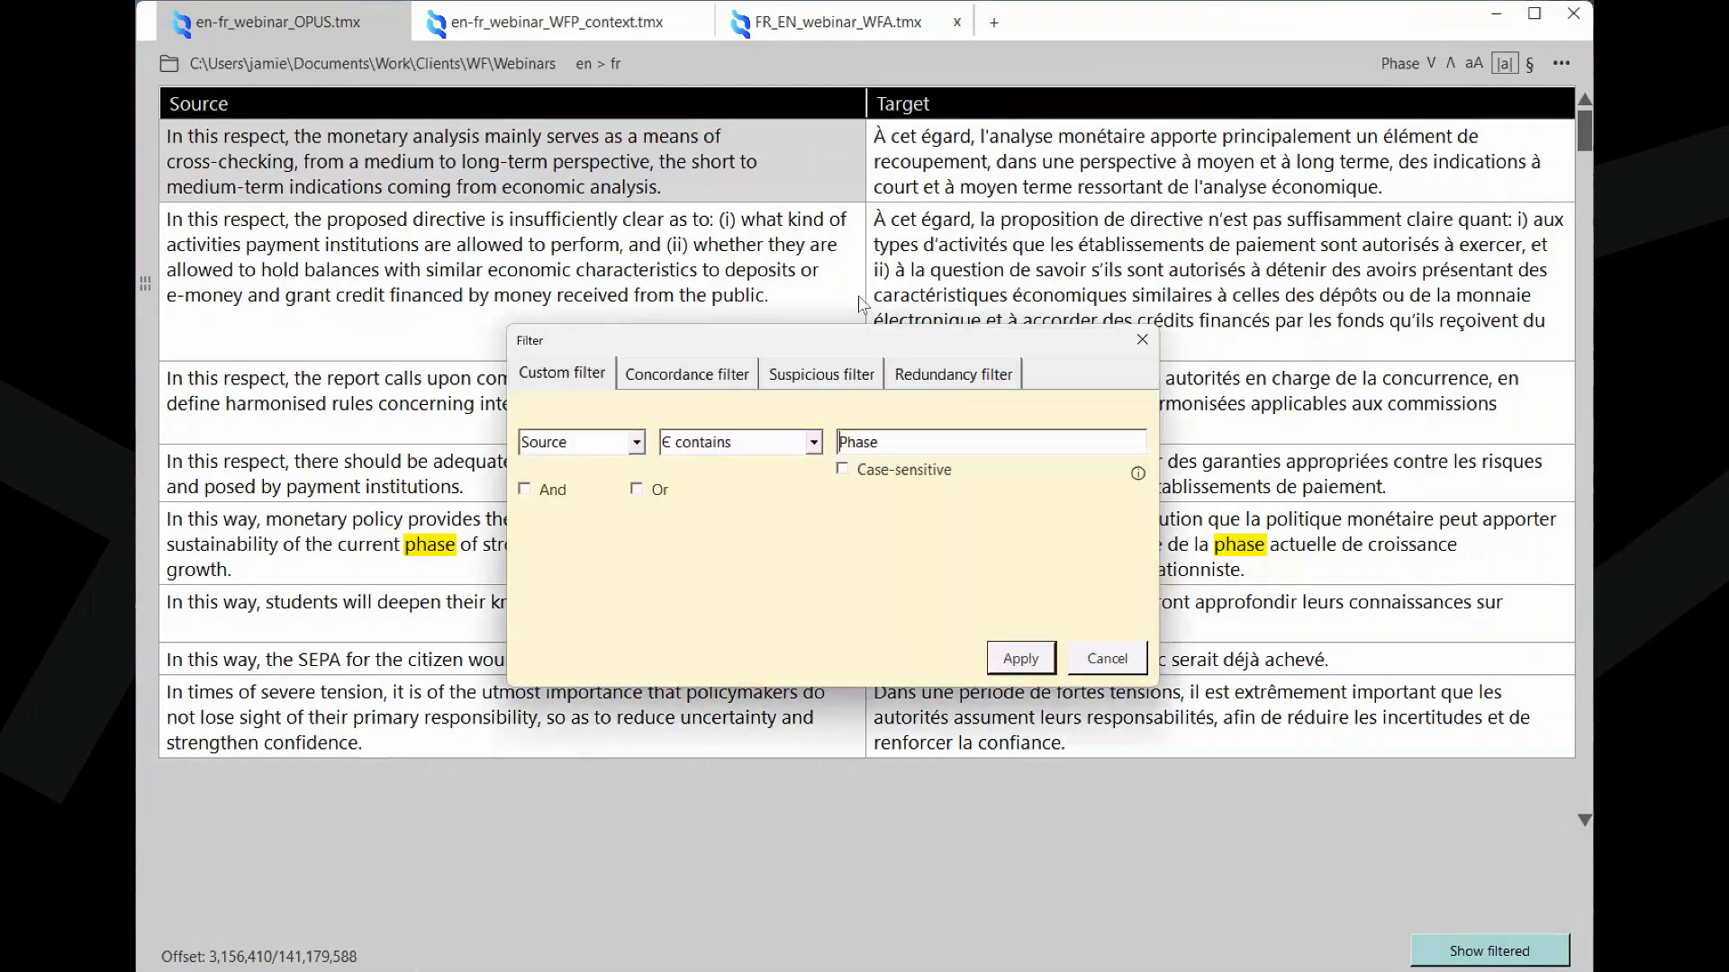
left_click(815, 443)
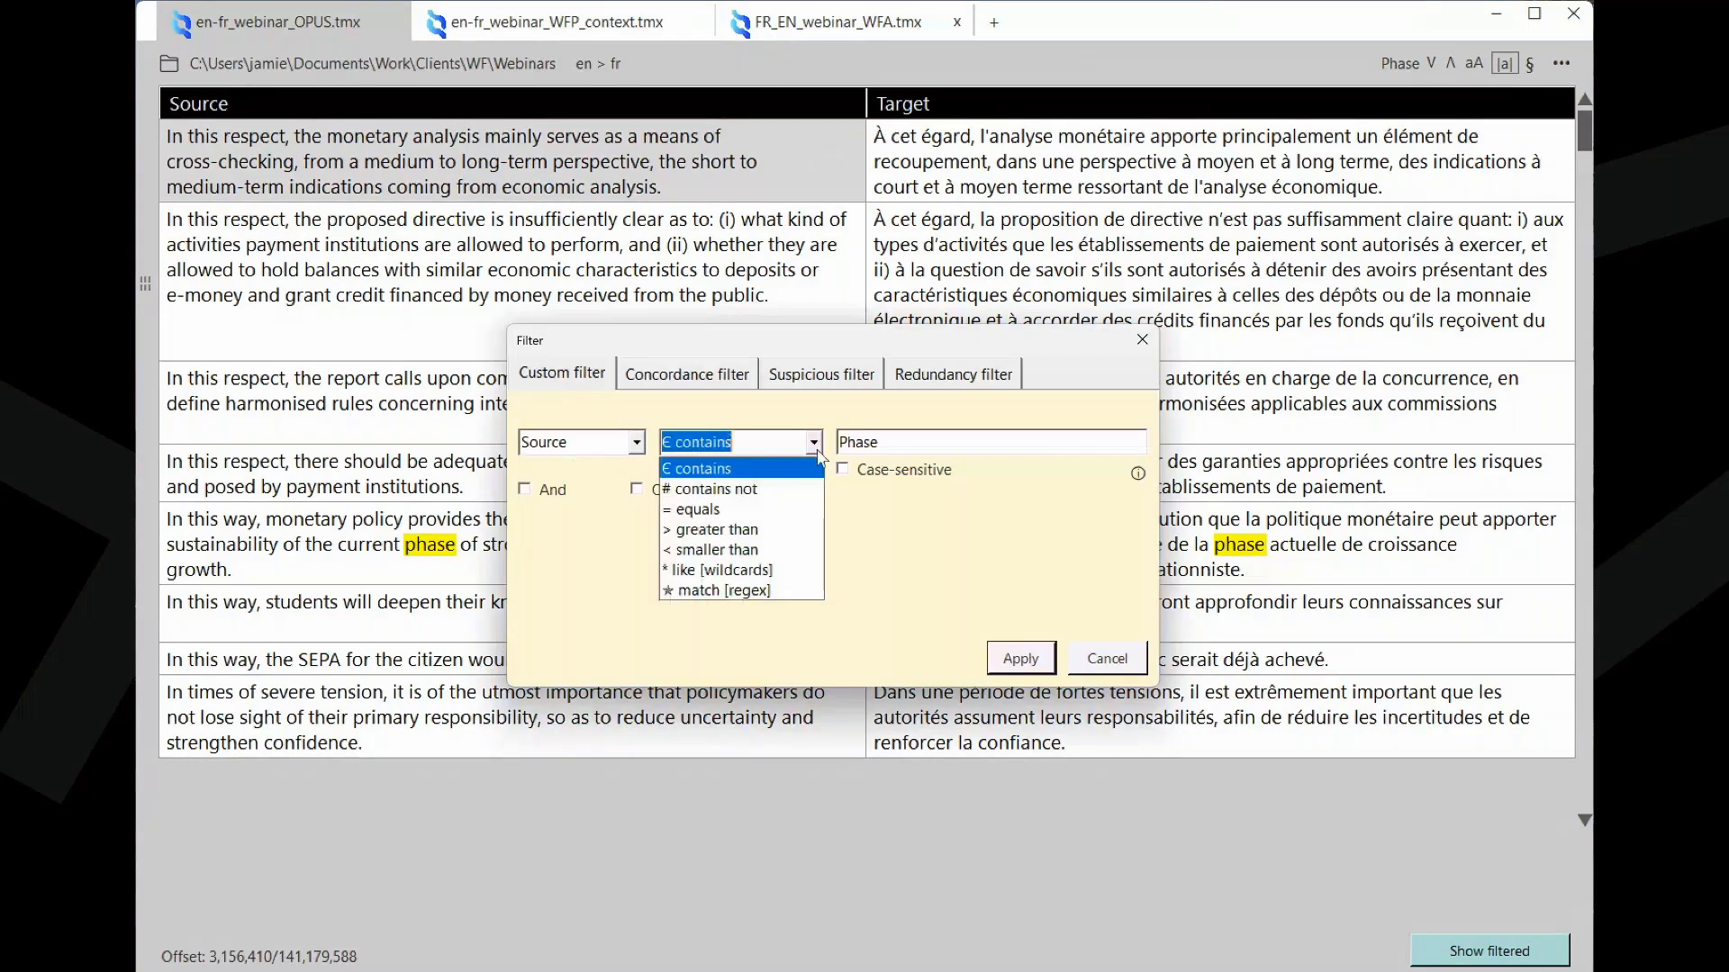
left_click(718, 590)
left_click(899, 441)
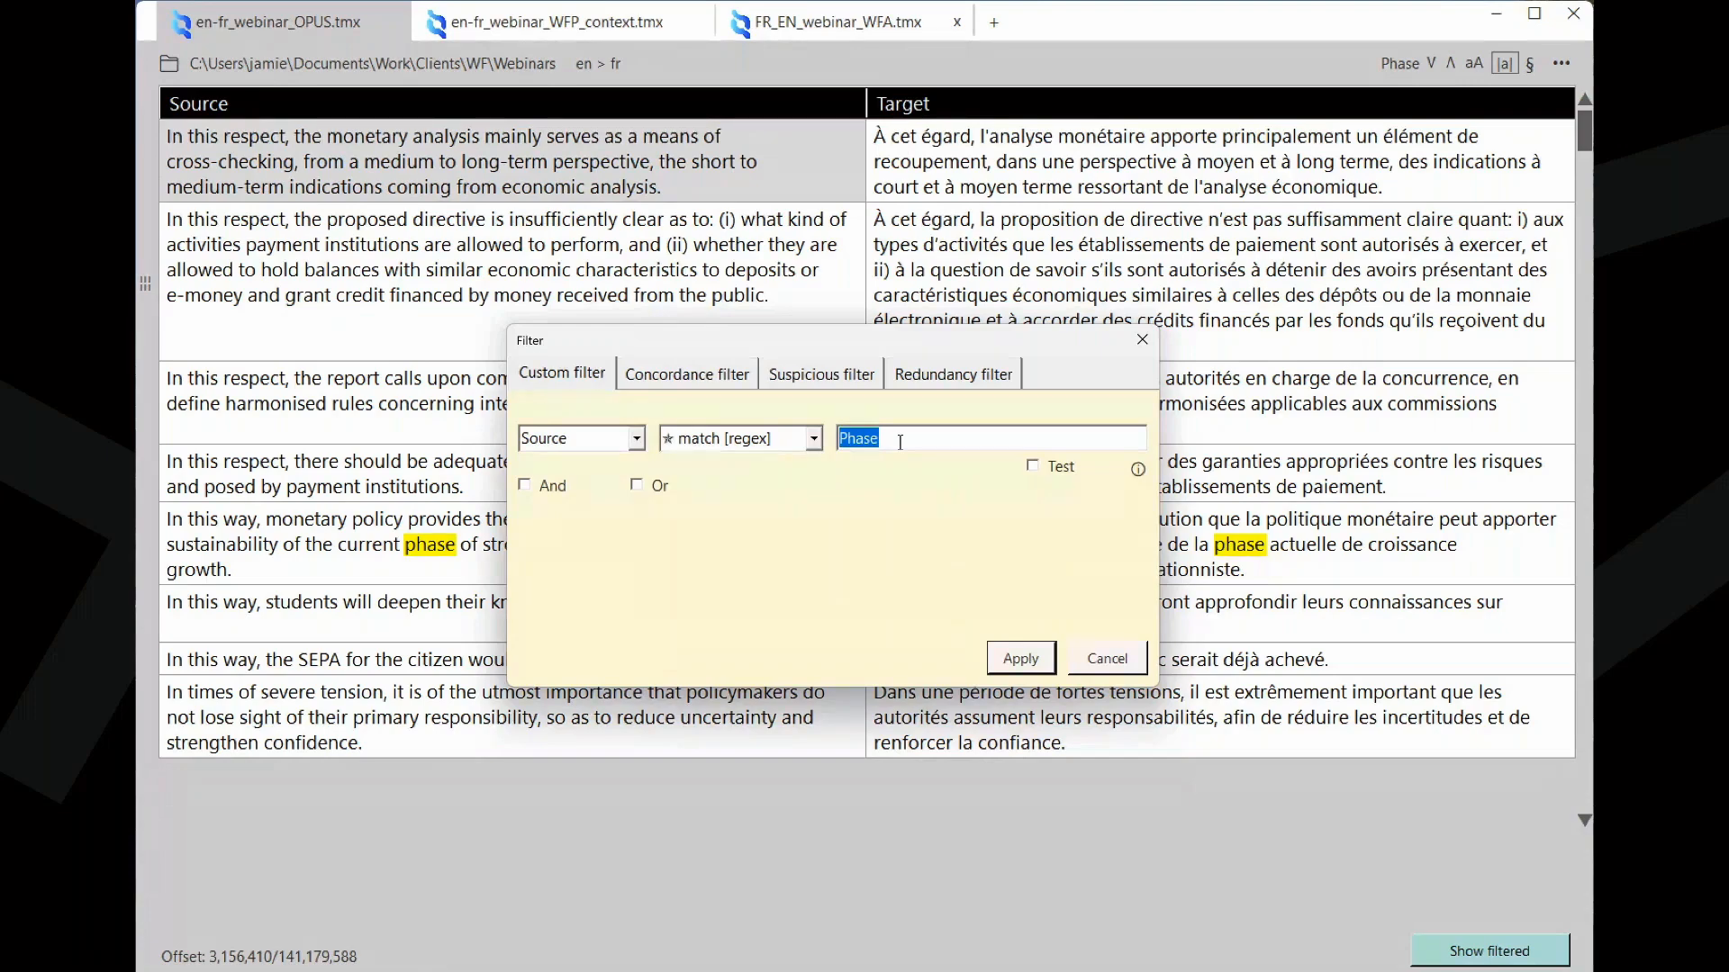
type("^")
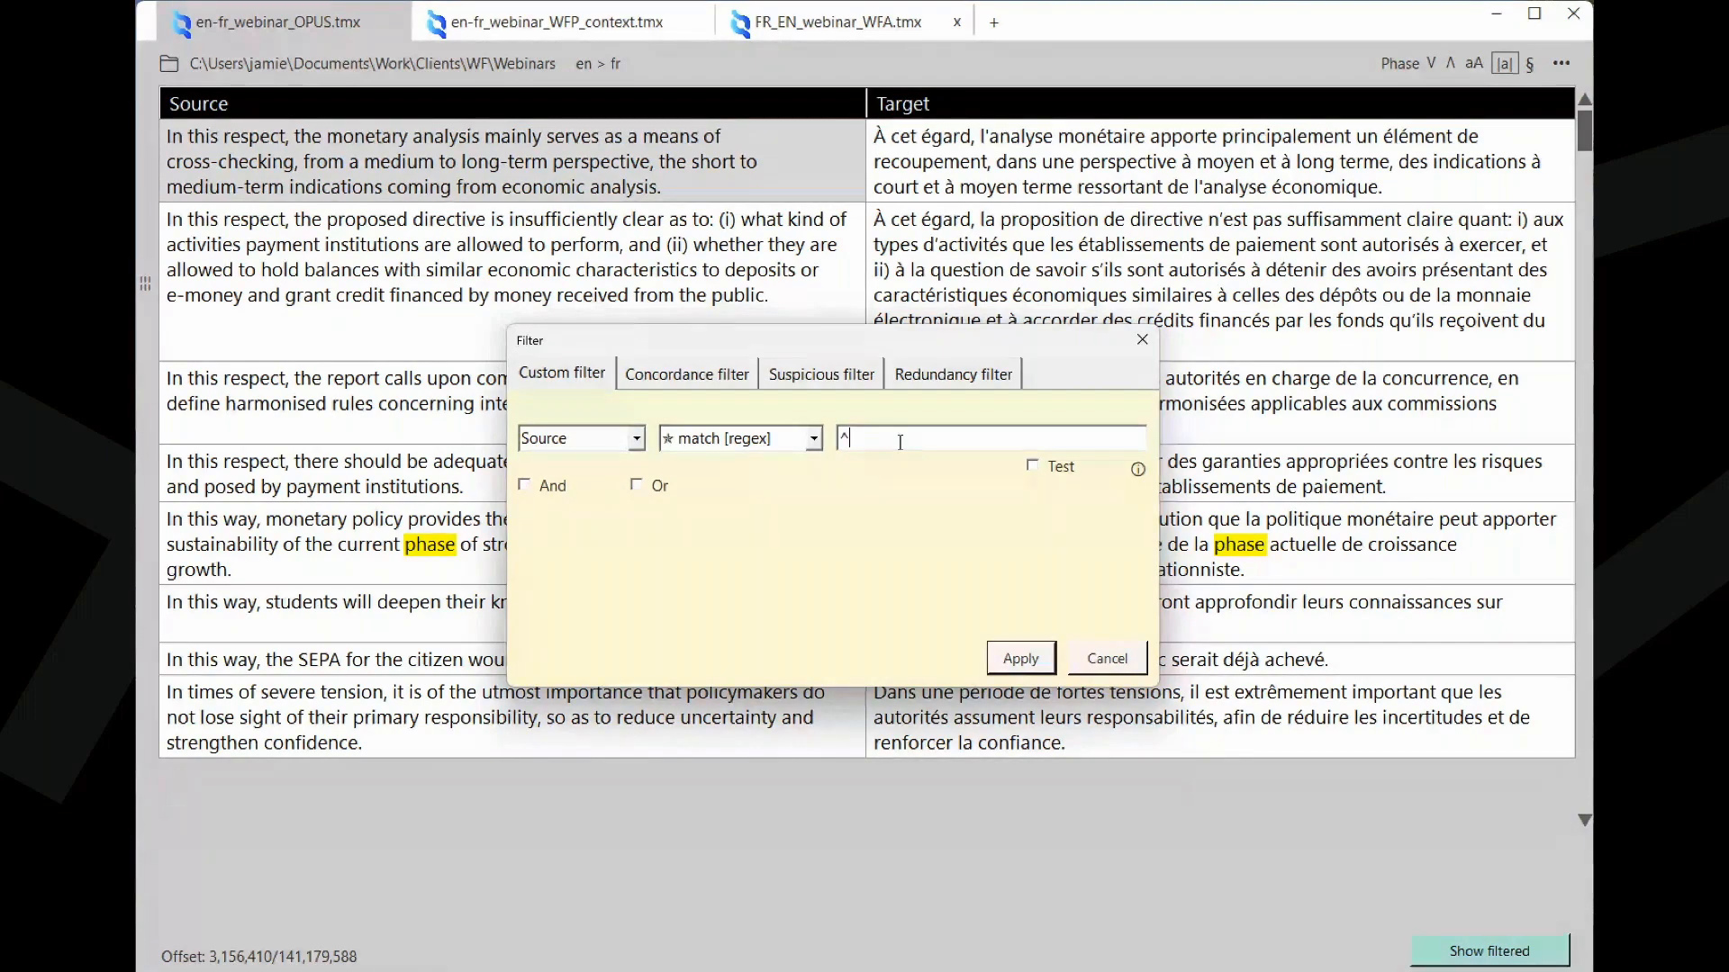
type("Thanks")
left_click(1011, 658)
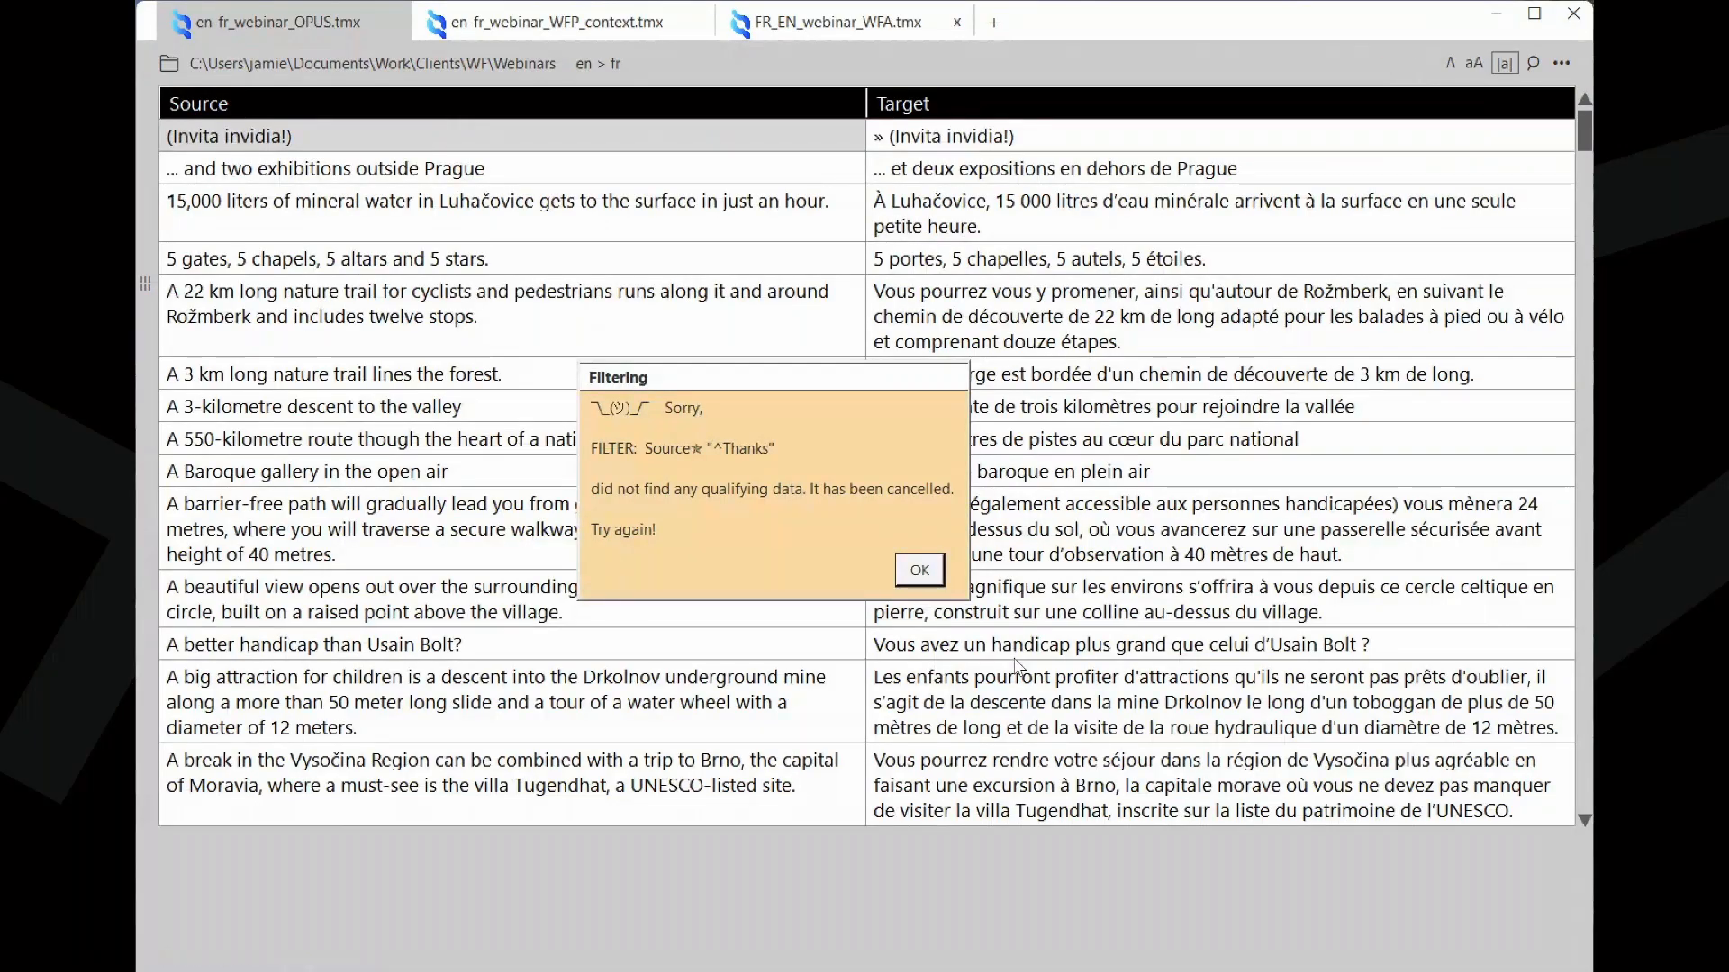
left_click(922, 571)
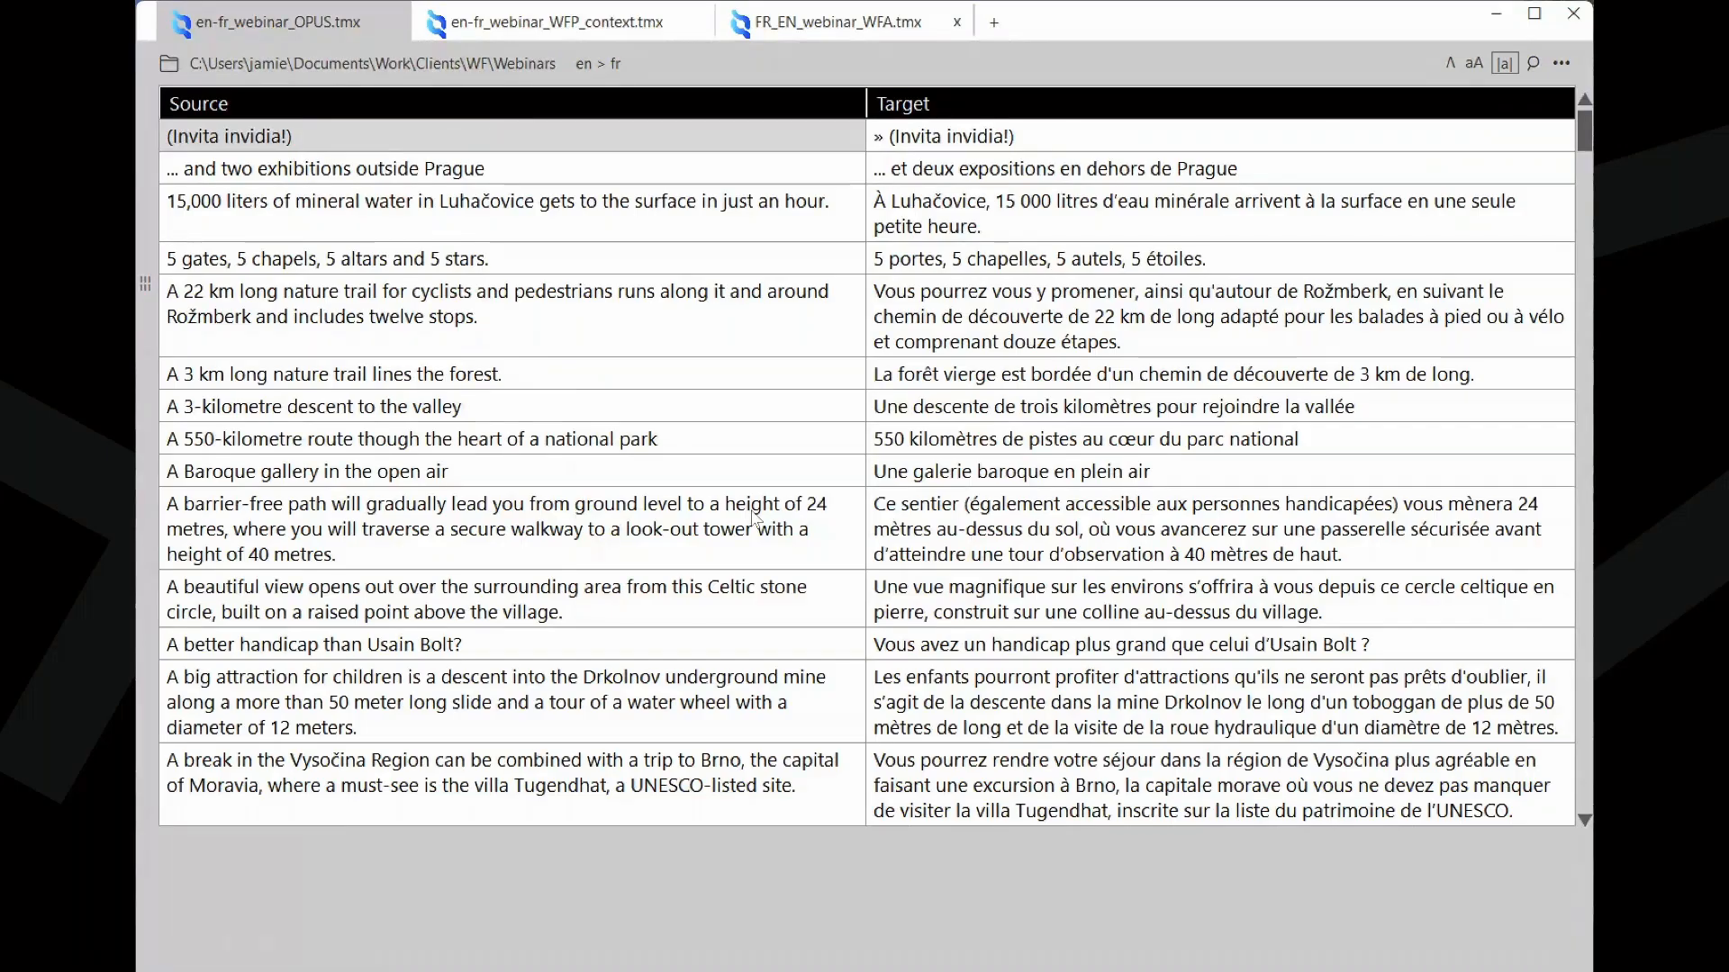
- Go back to the first entry of the translation memory and try the ^Thanks regex filter again
left_click(551, 473)
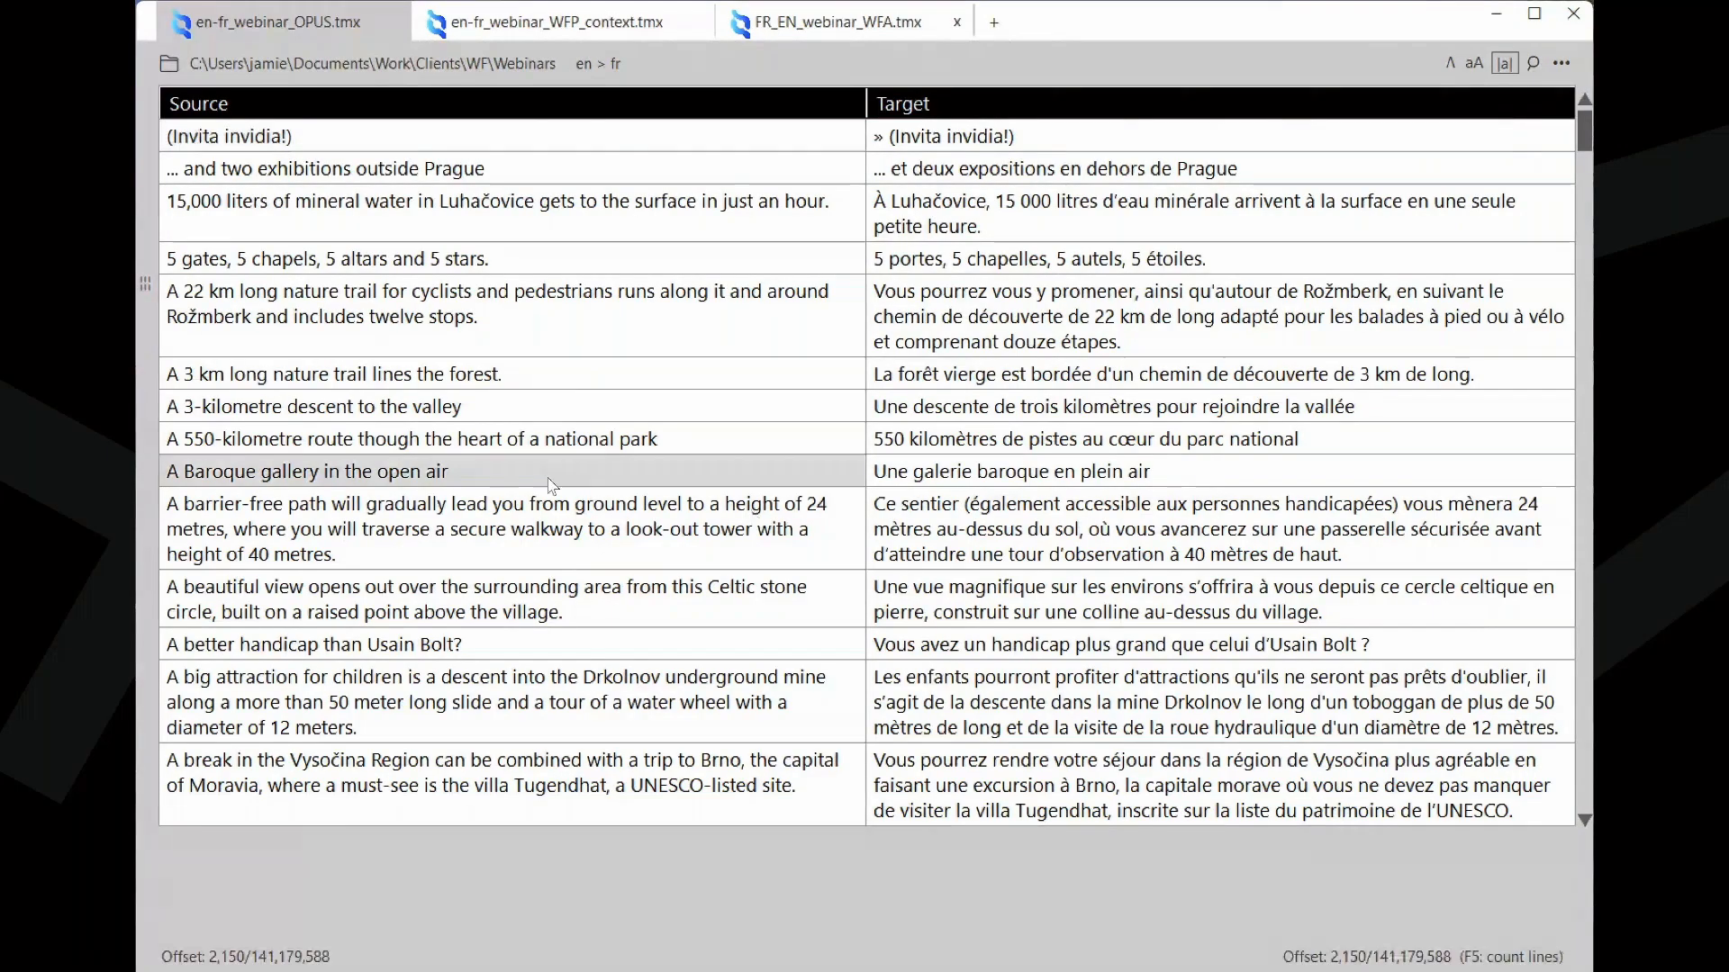
key("Page_Down")
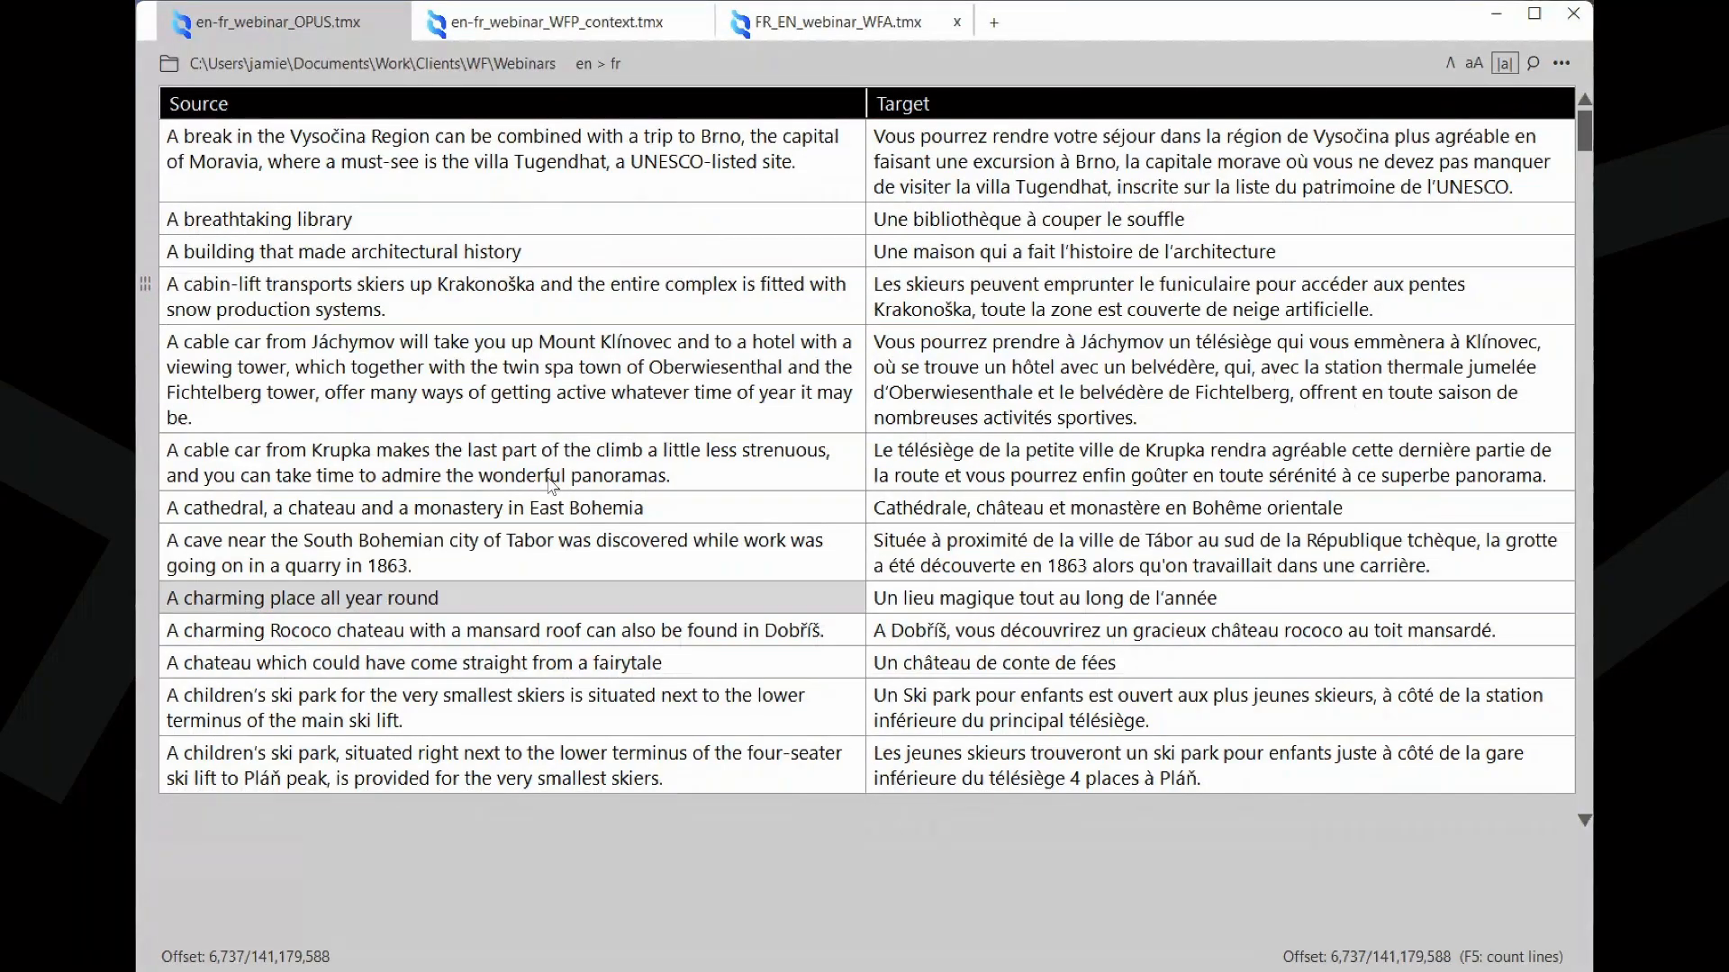
key("ctrl+Home")
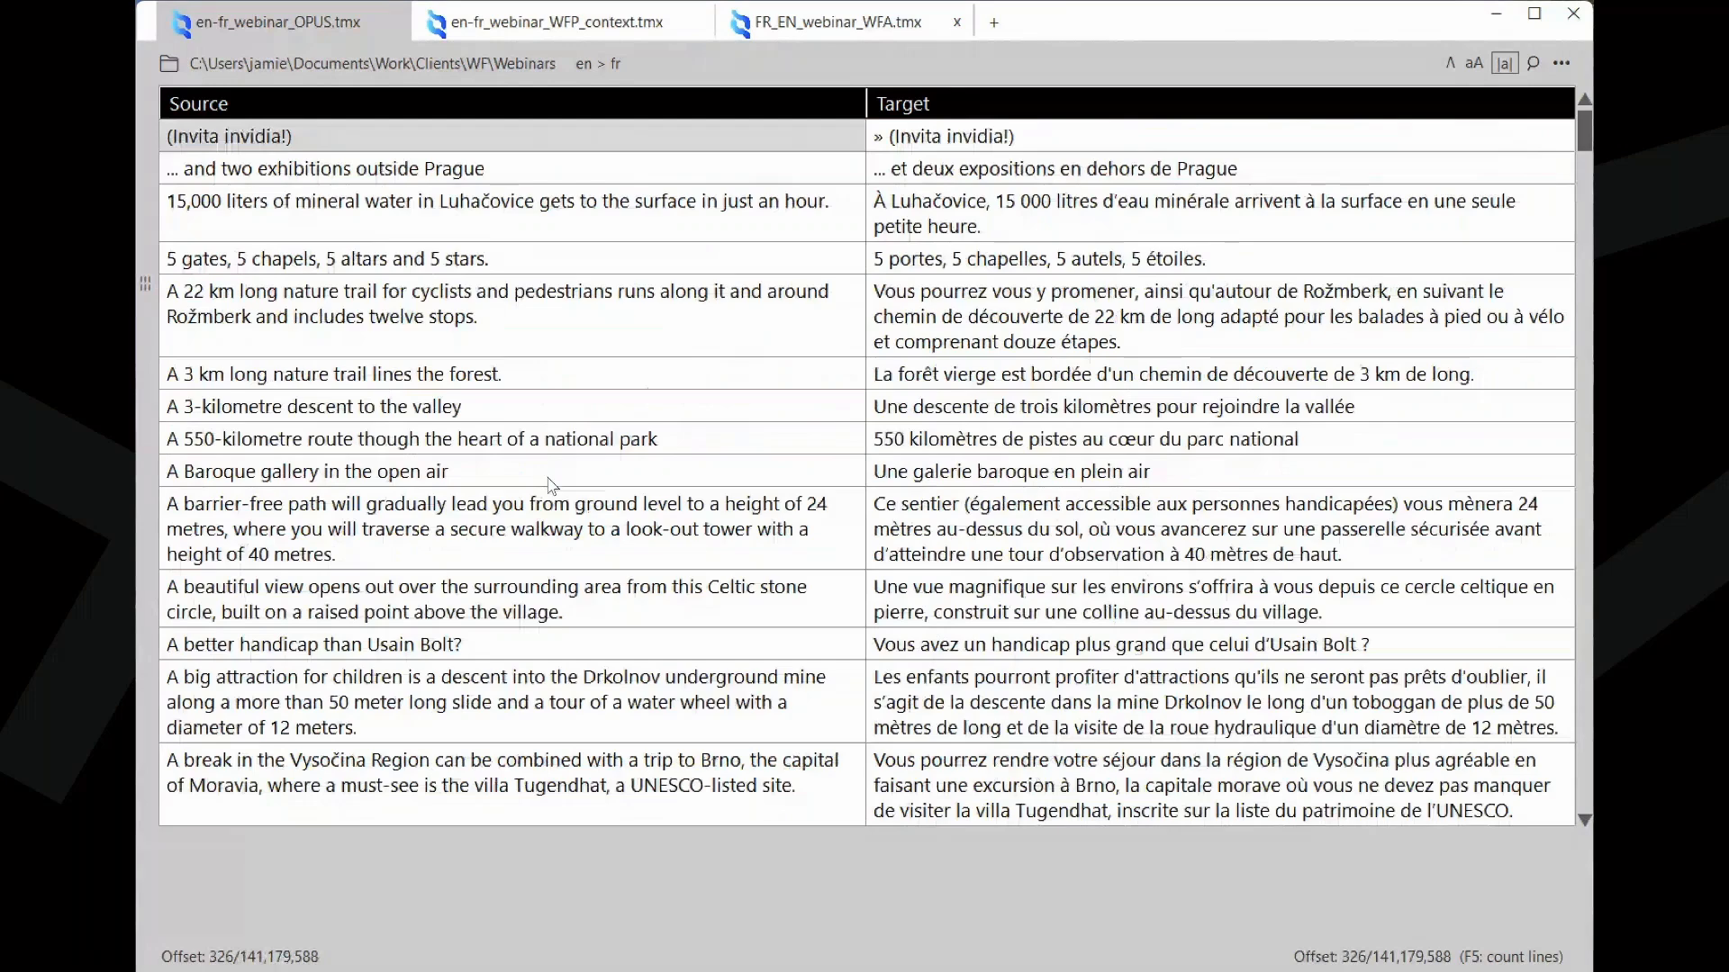
key("ctrl+shift+f")
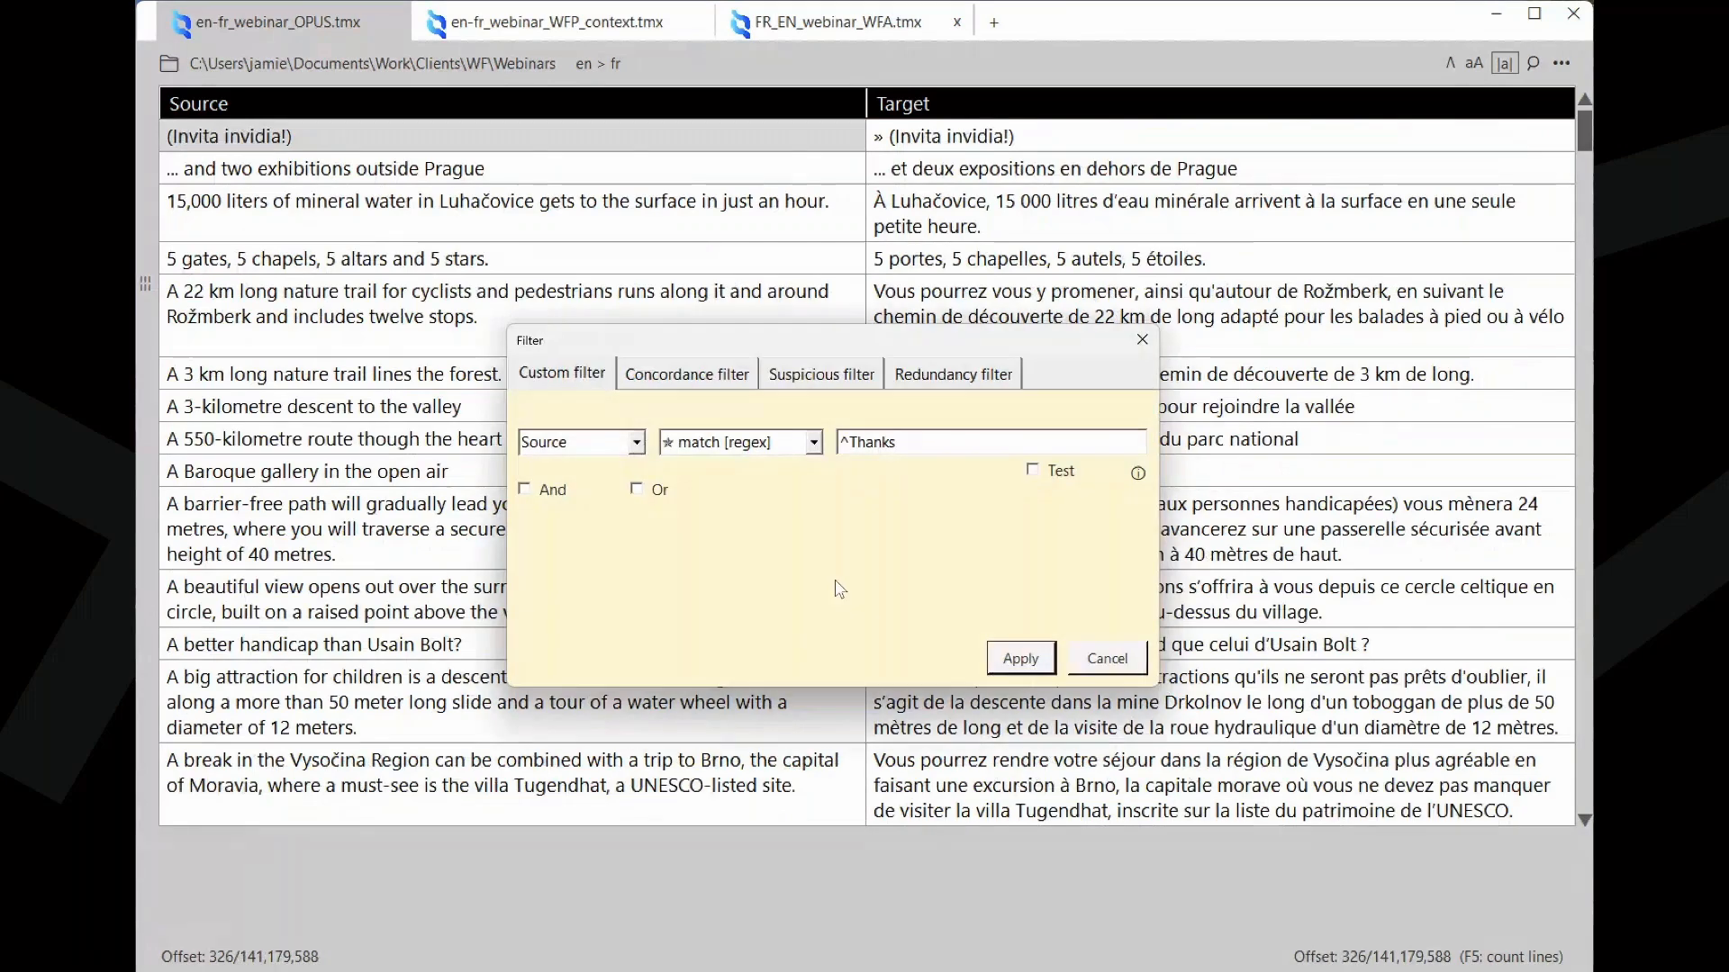
left_click(1020, 660)
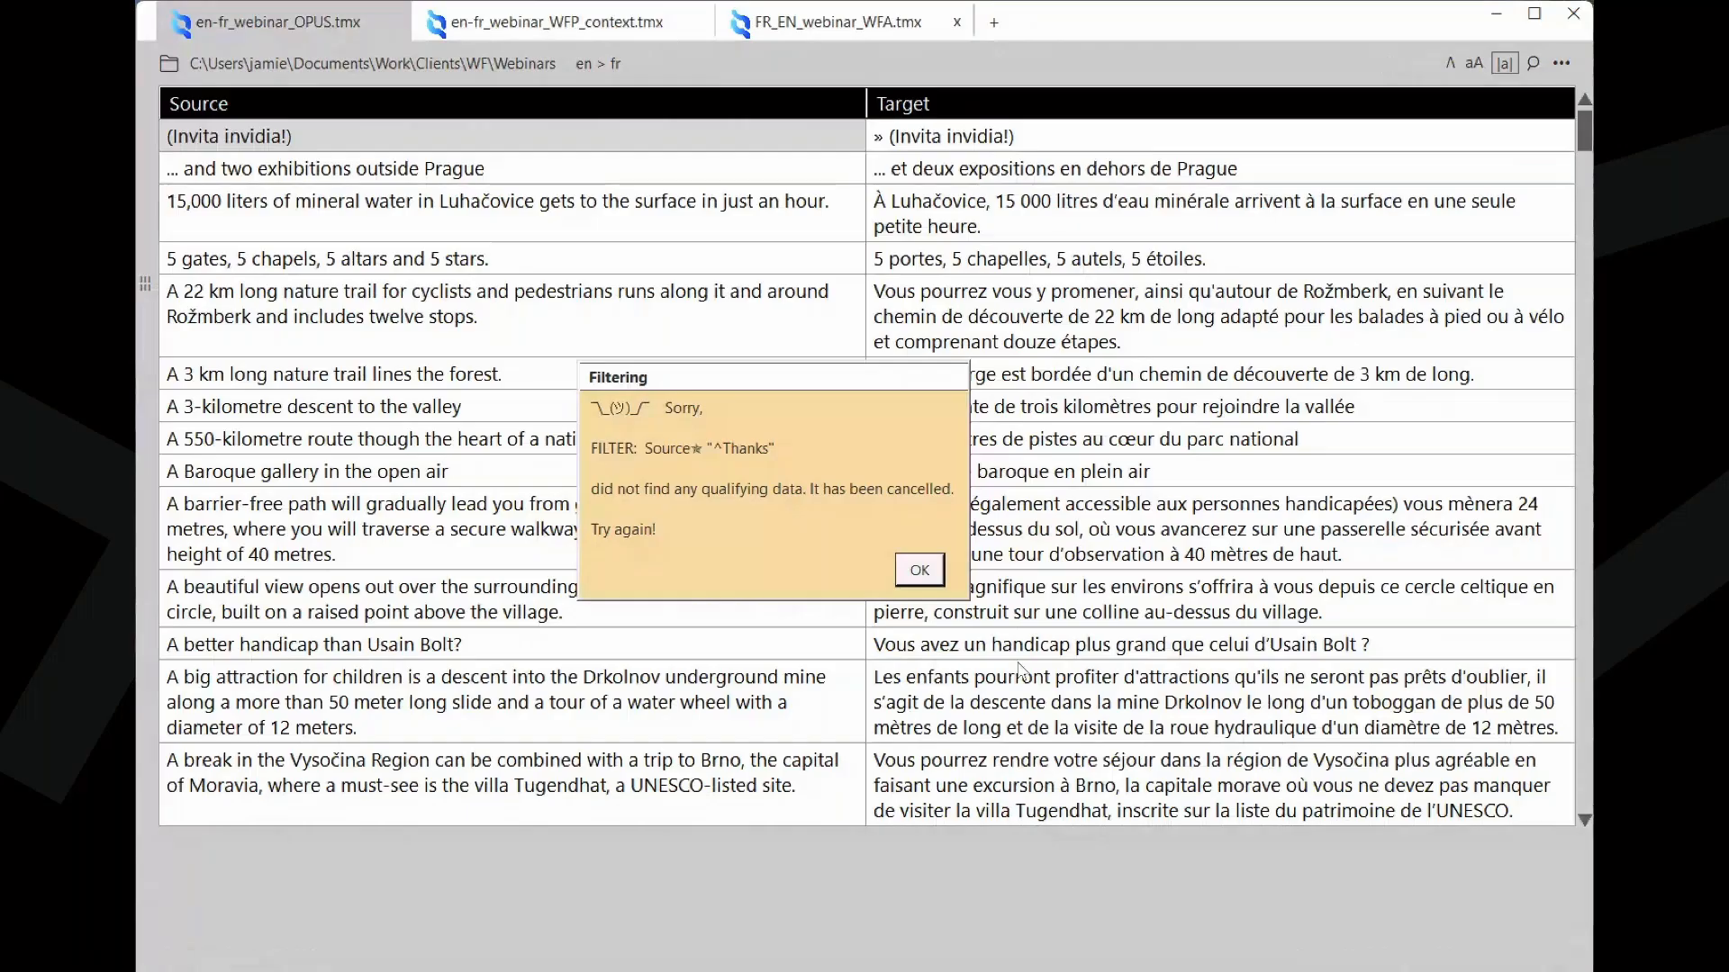
left_click(935, 568)
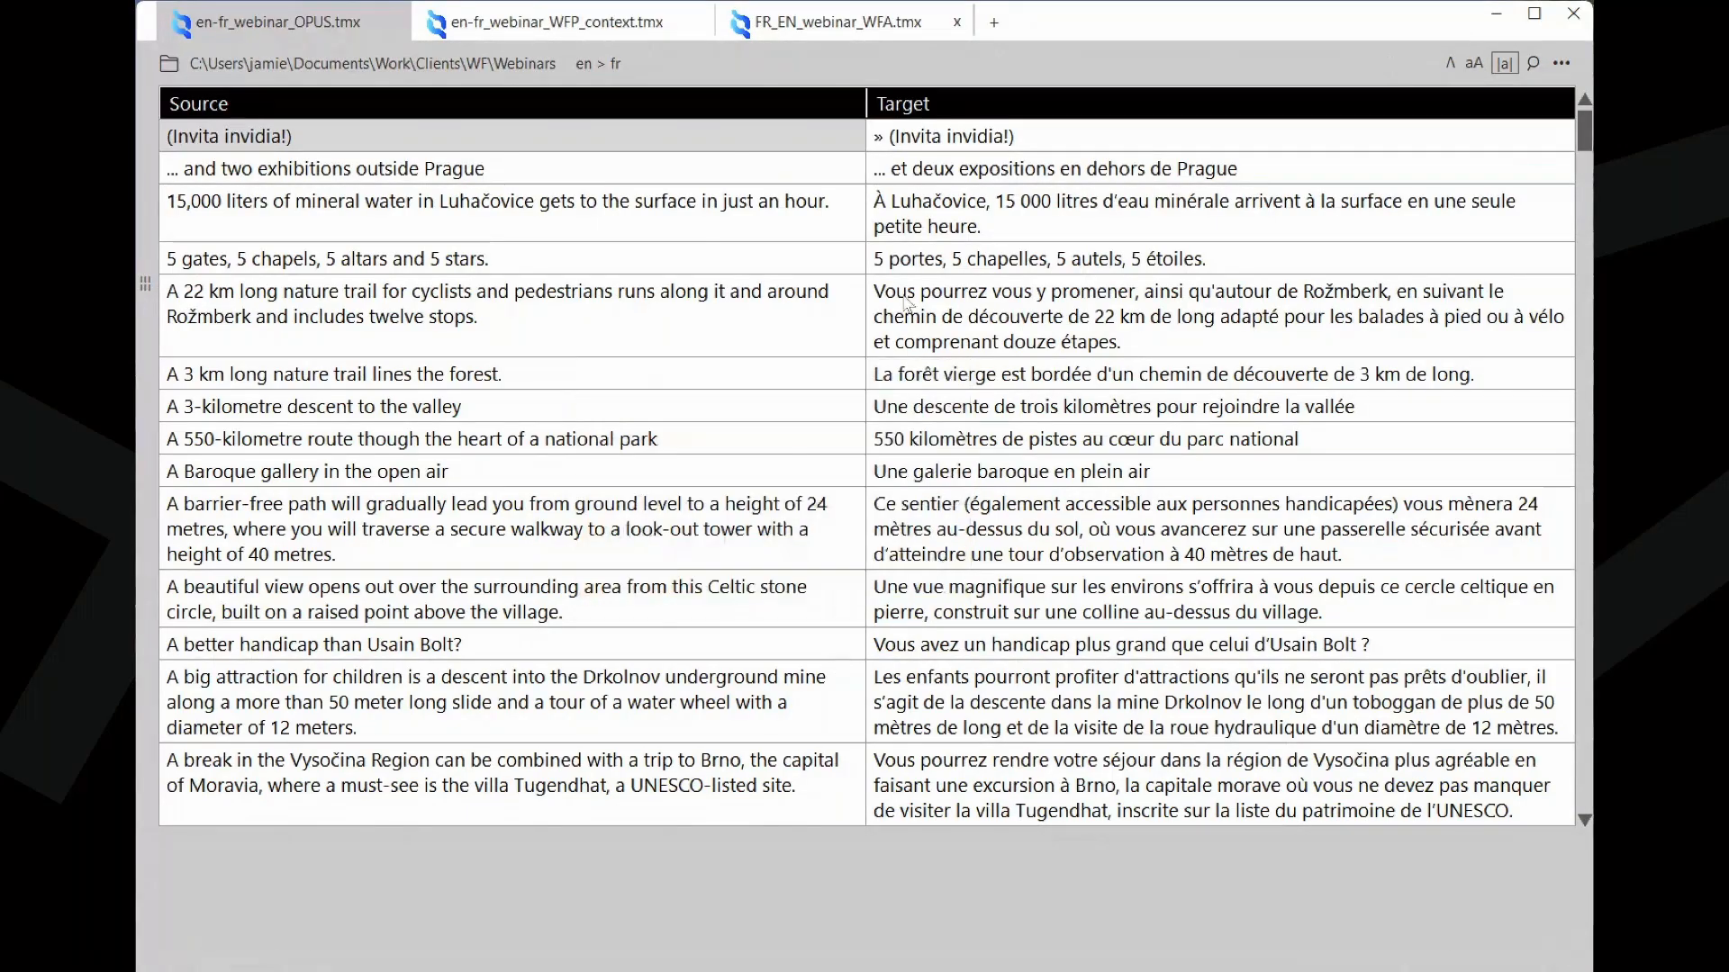
- Apply a custom filter to en-fr_webinar_OPUS.tmx for target segments matching the regex ^Vous
key("ctrl+f")
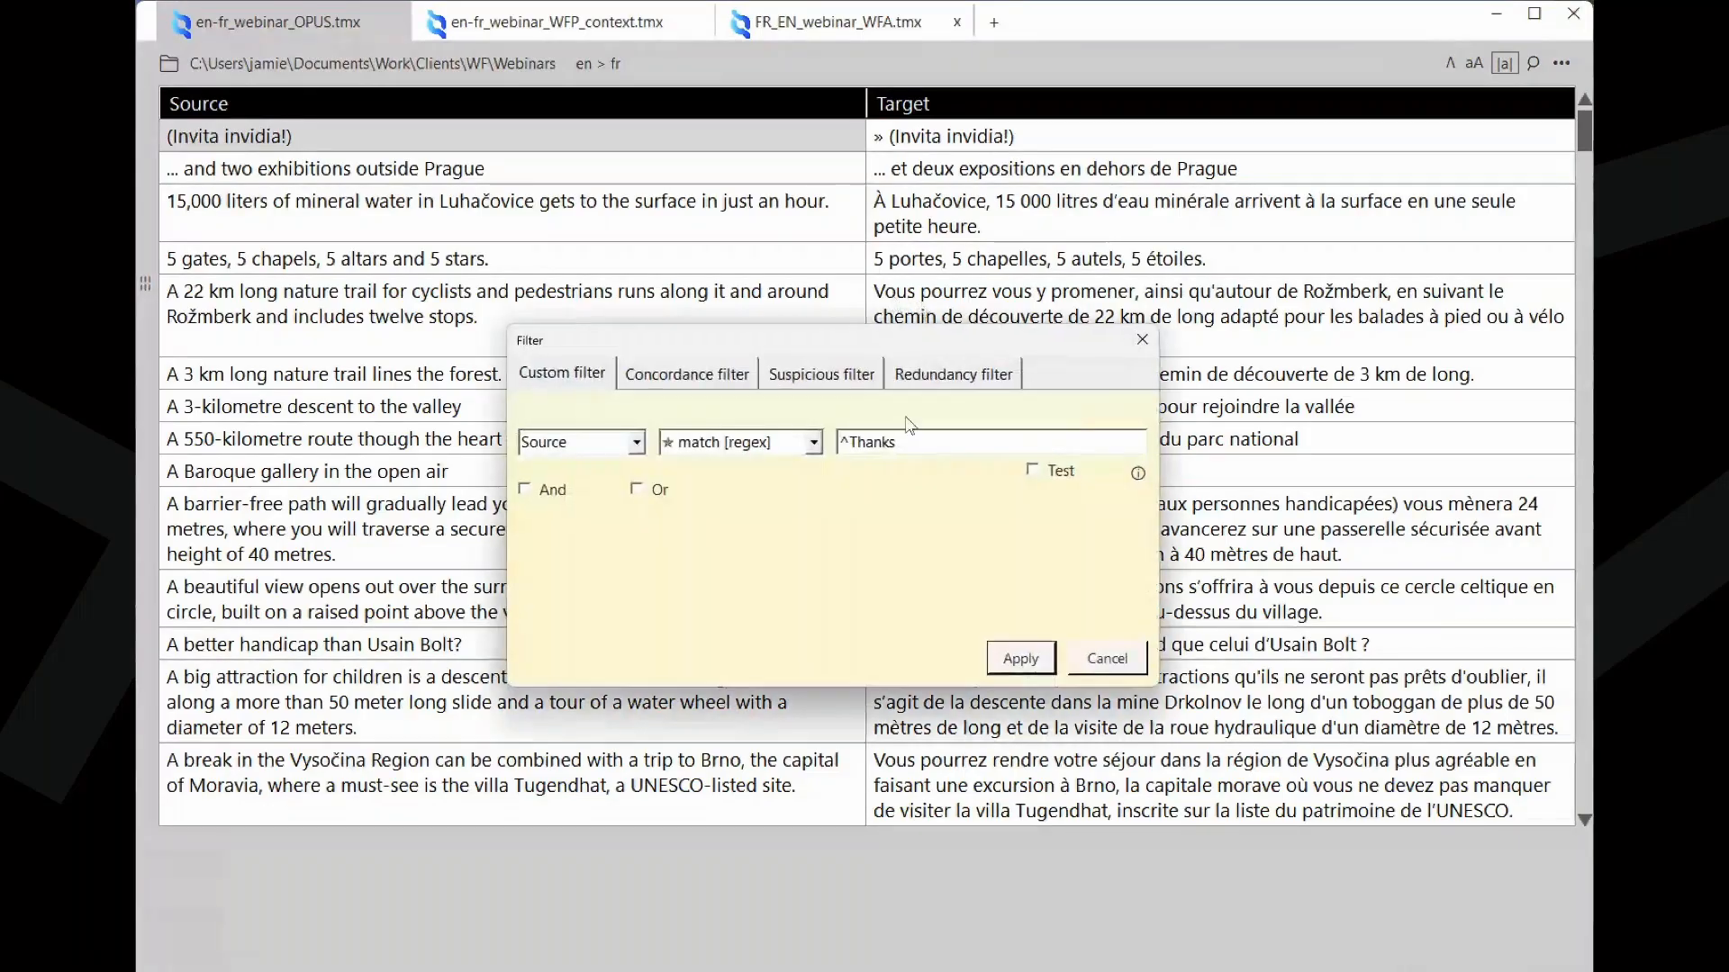
left_click_drag(909, 446, 883, 445)
key("shift+Left")
key("shift+Left")
key("shift+Left")
key("shift+Left")
type("Vous")
left_click(638, 445)
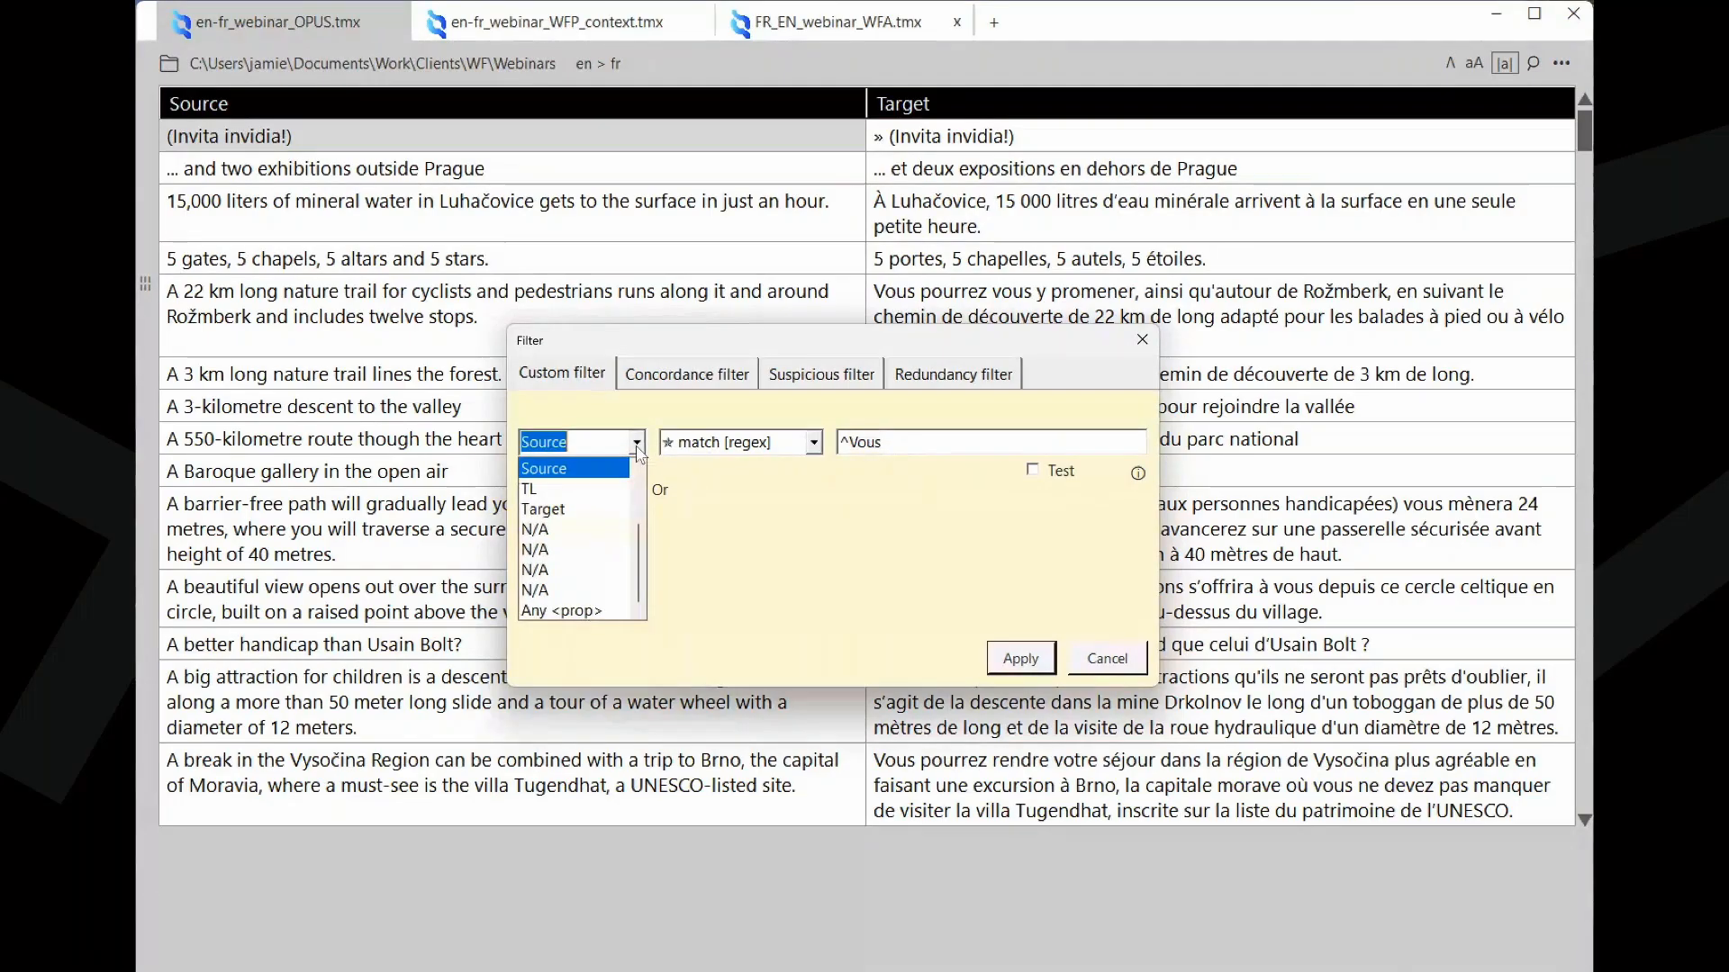
scroll(641, 500, "up", 2)
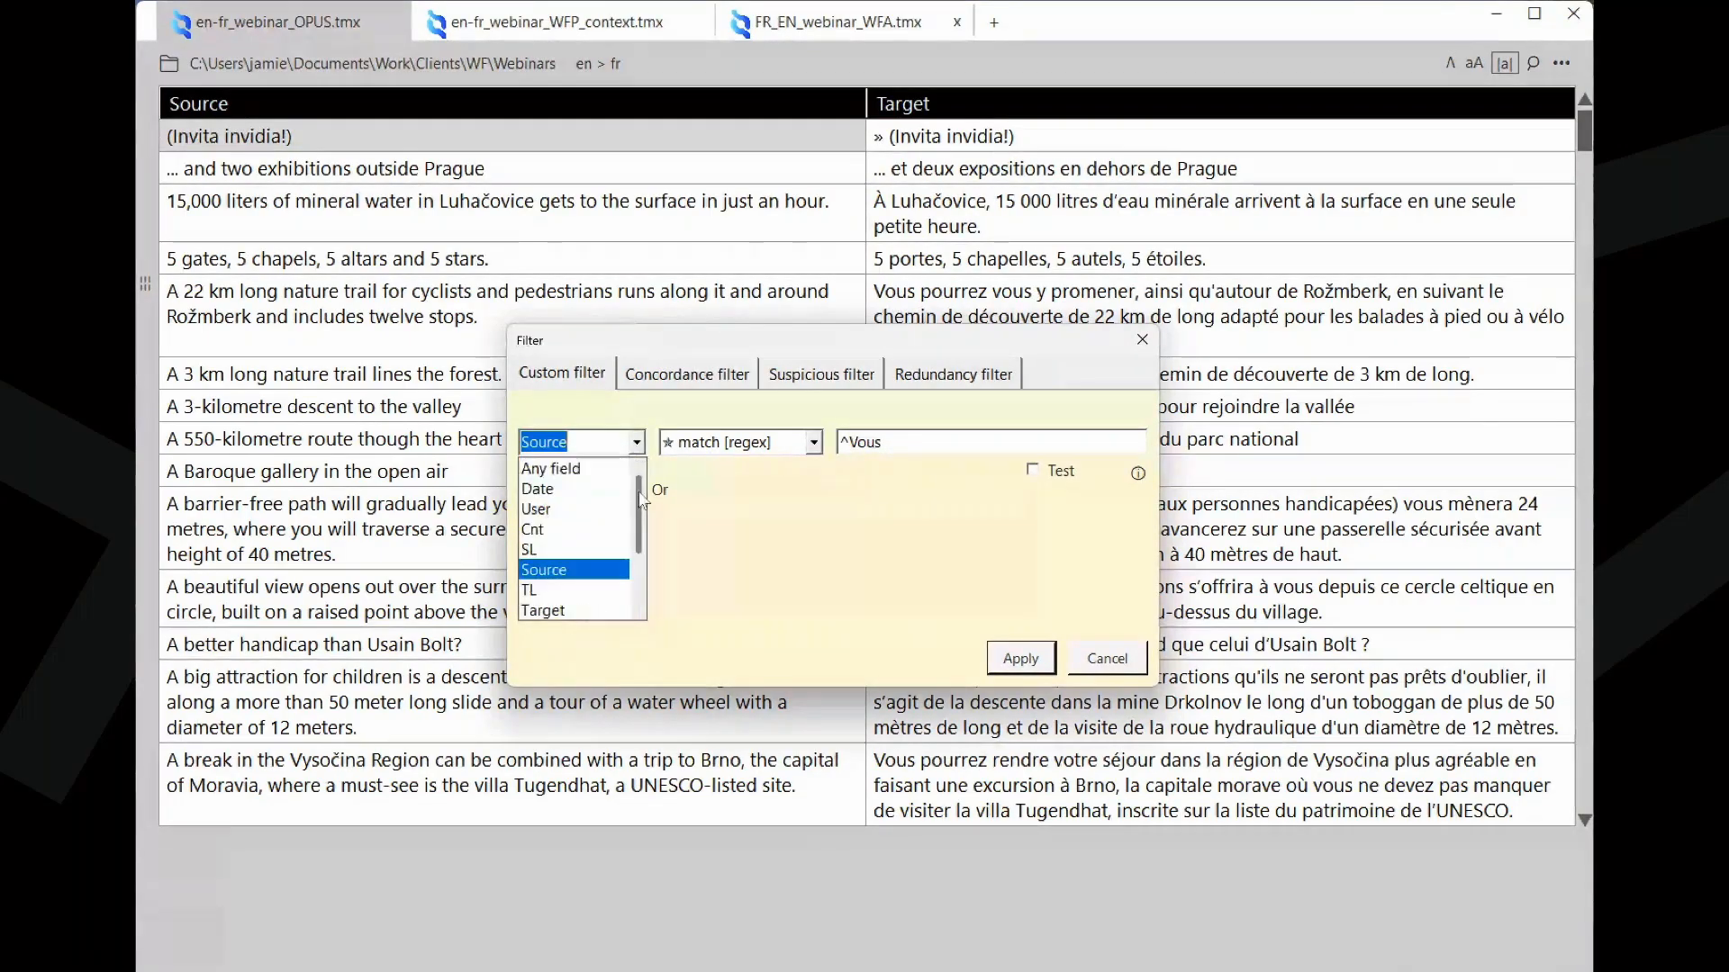
left_click(574, 611)
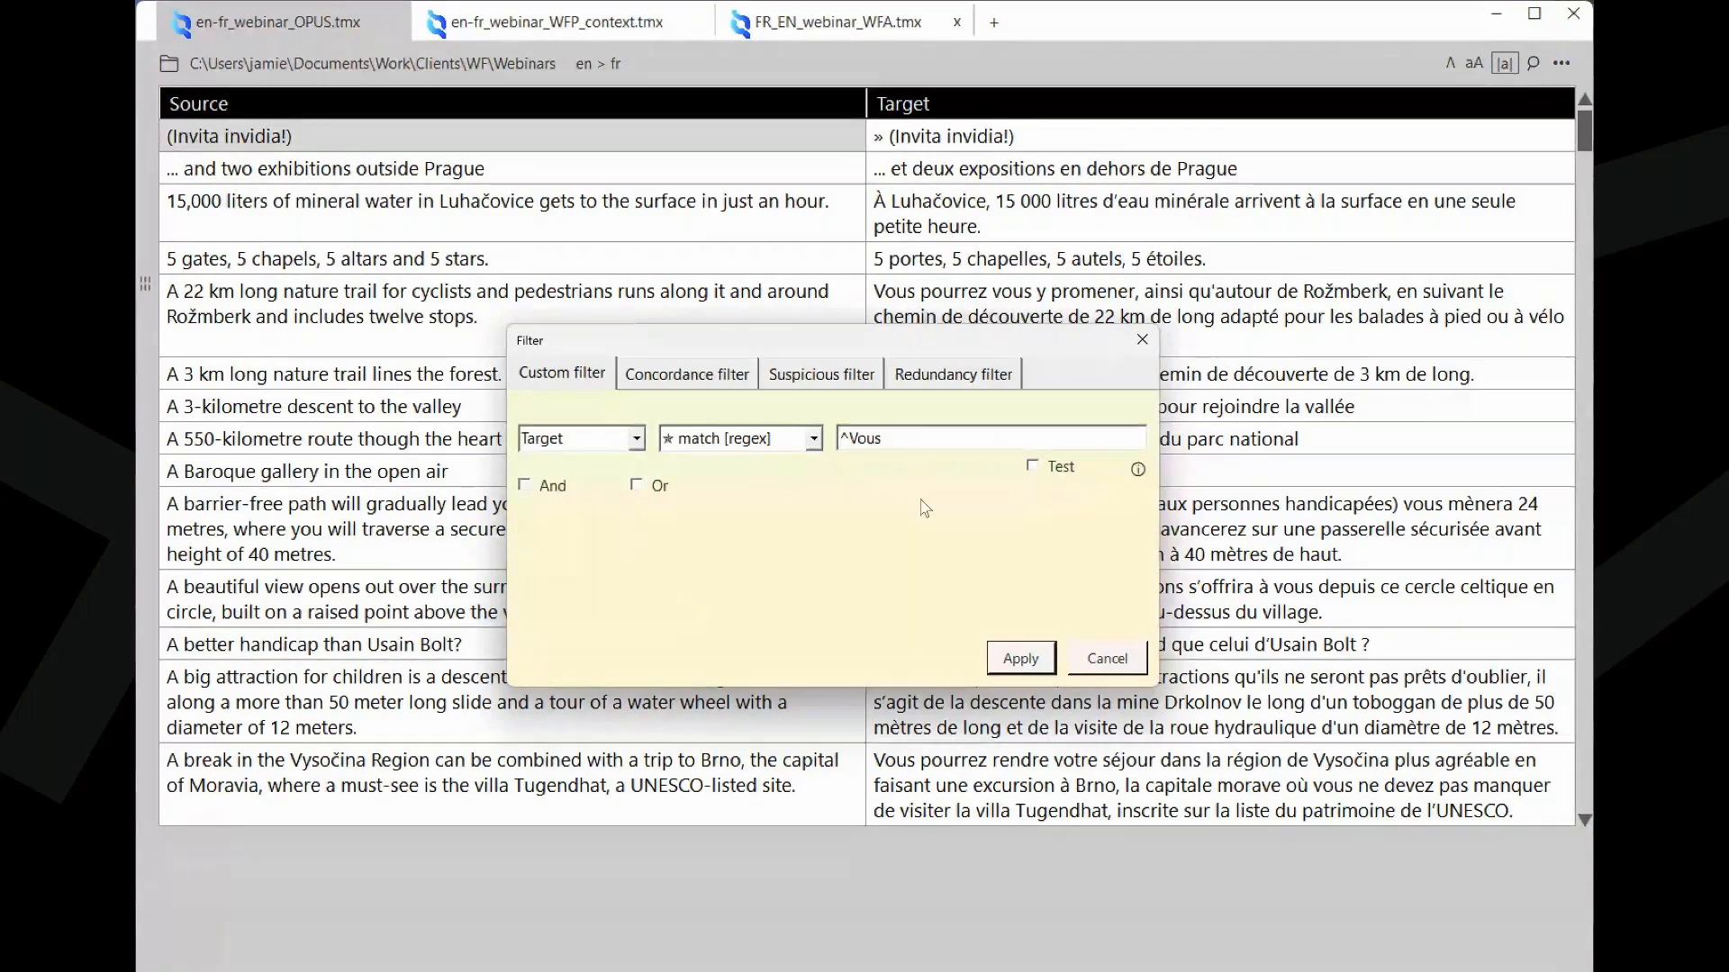
left_click(1026, 660)
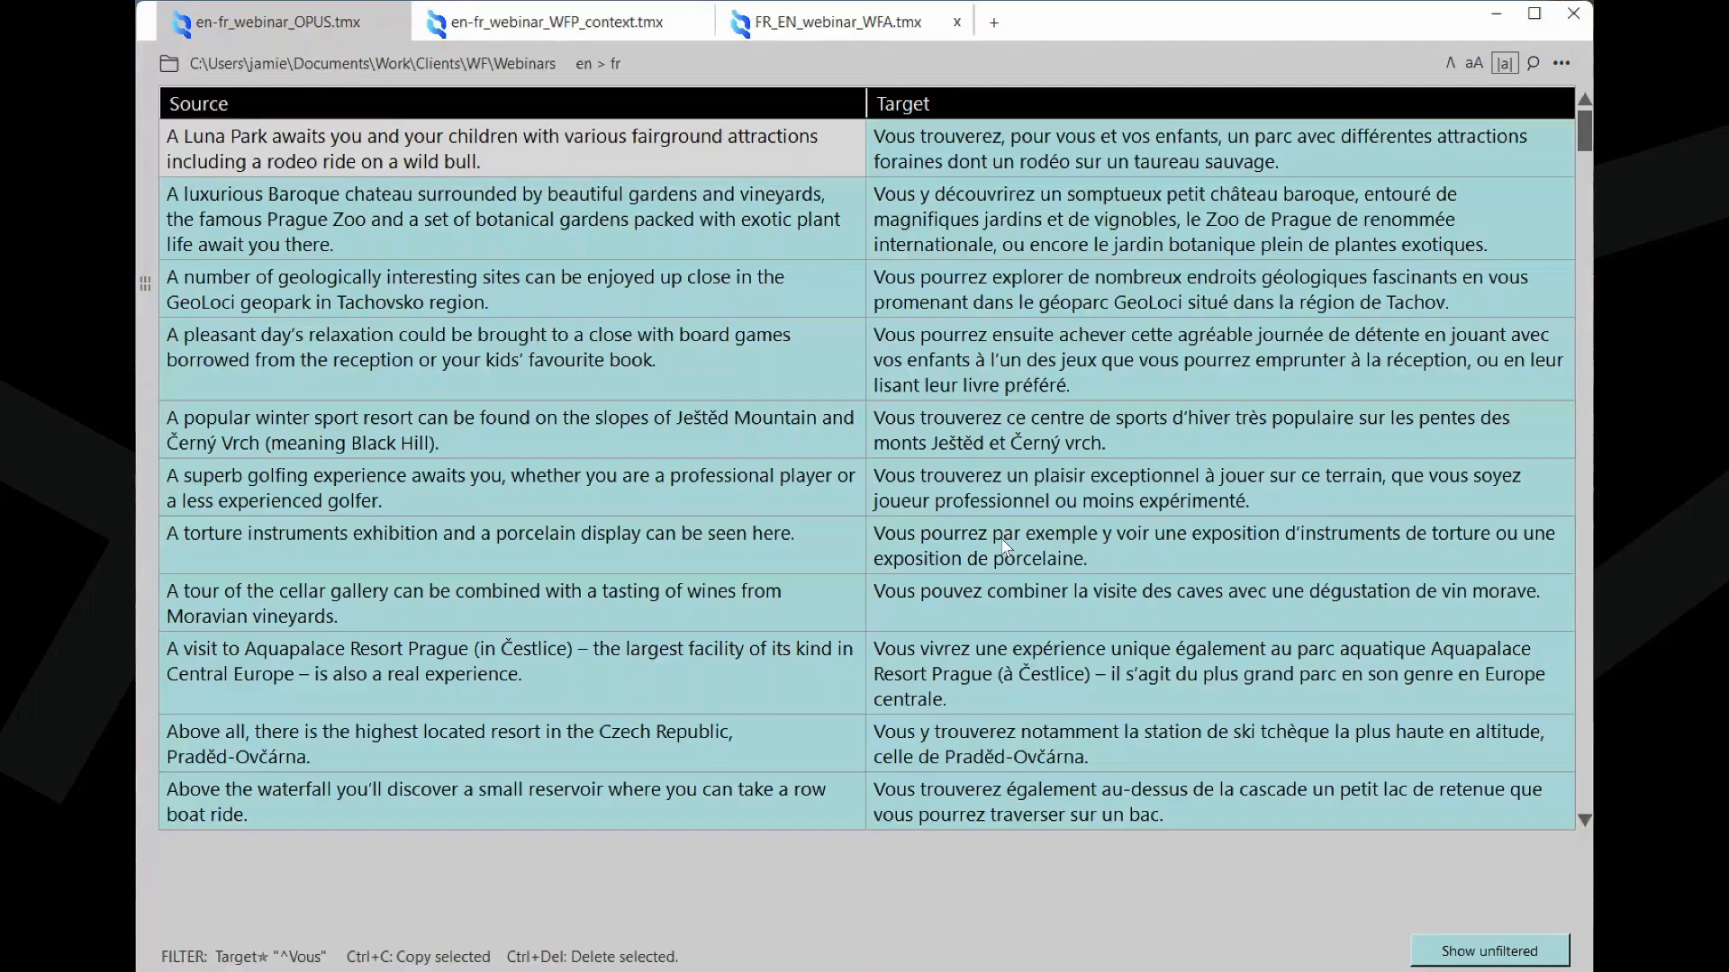
- Search the filtered entries for "Vous"
key("ctrl+f")
type("Vous")
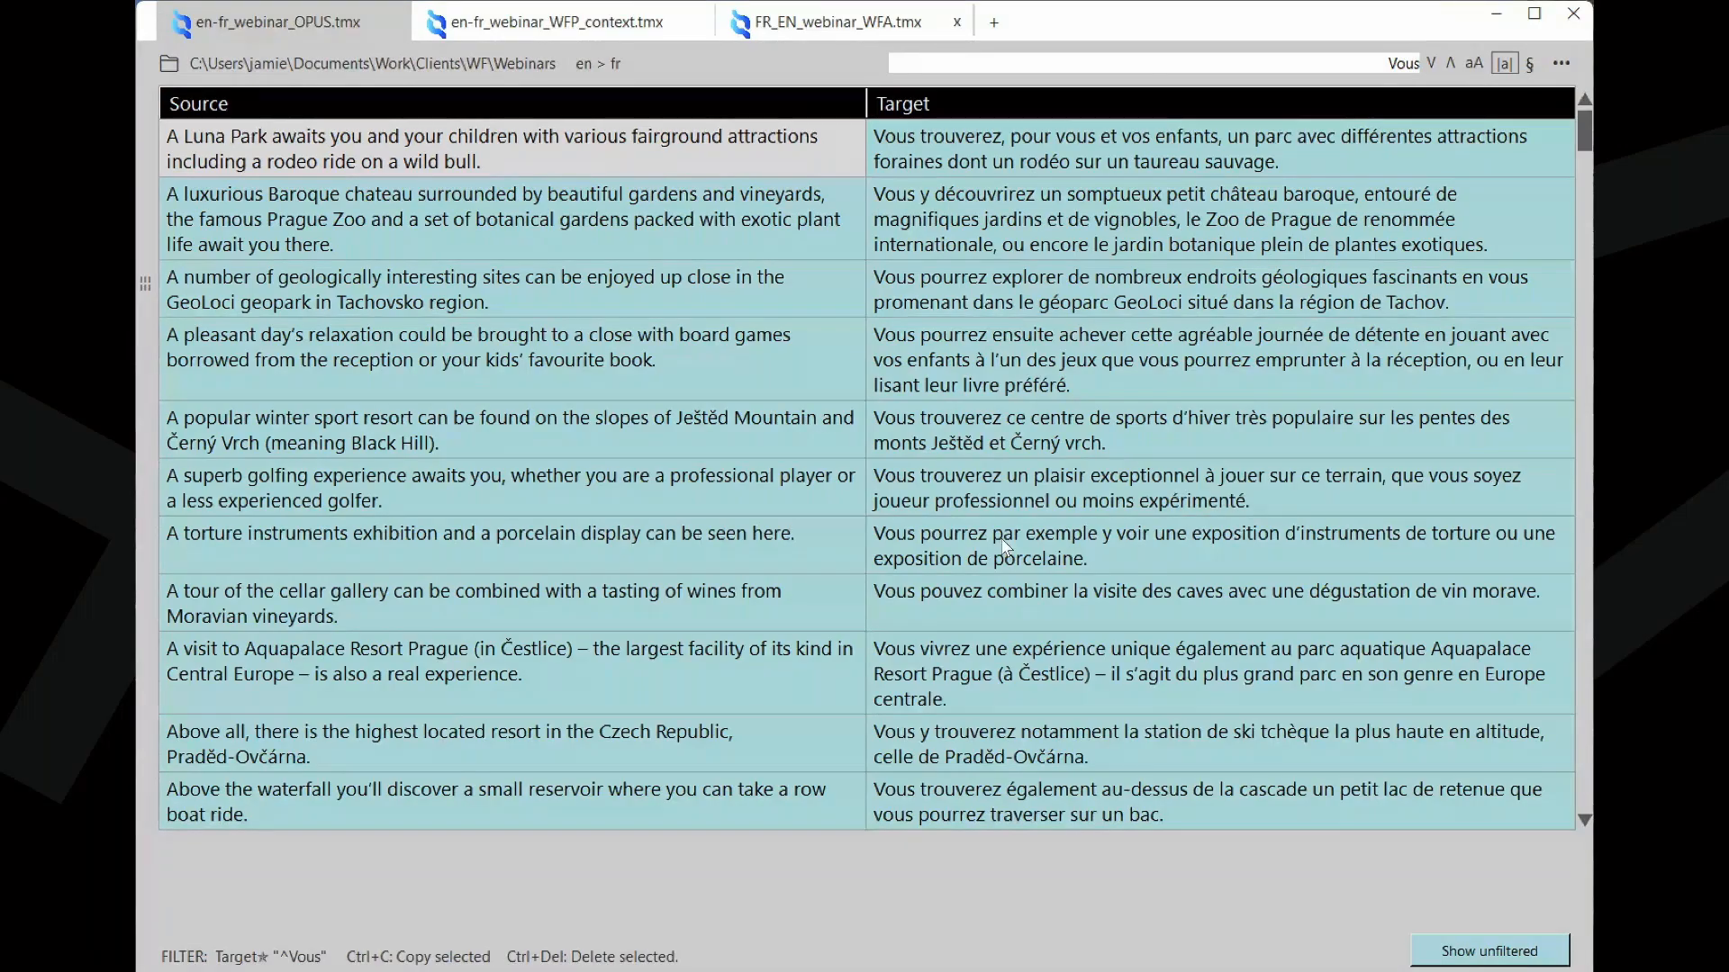
key("Return")
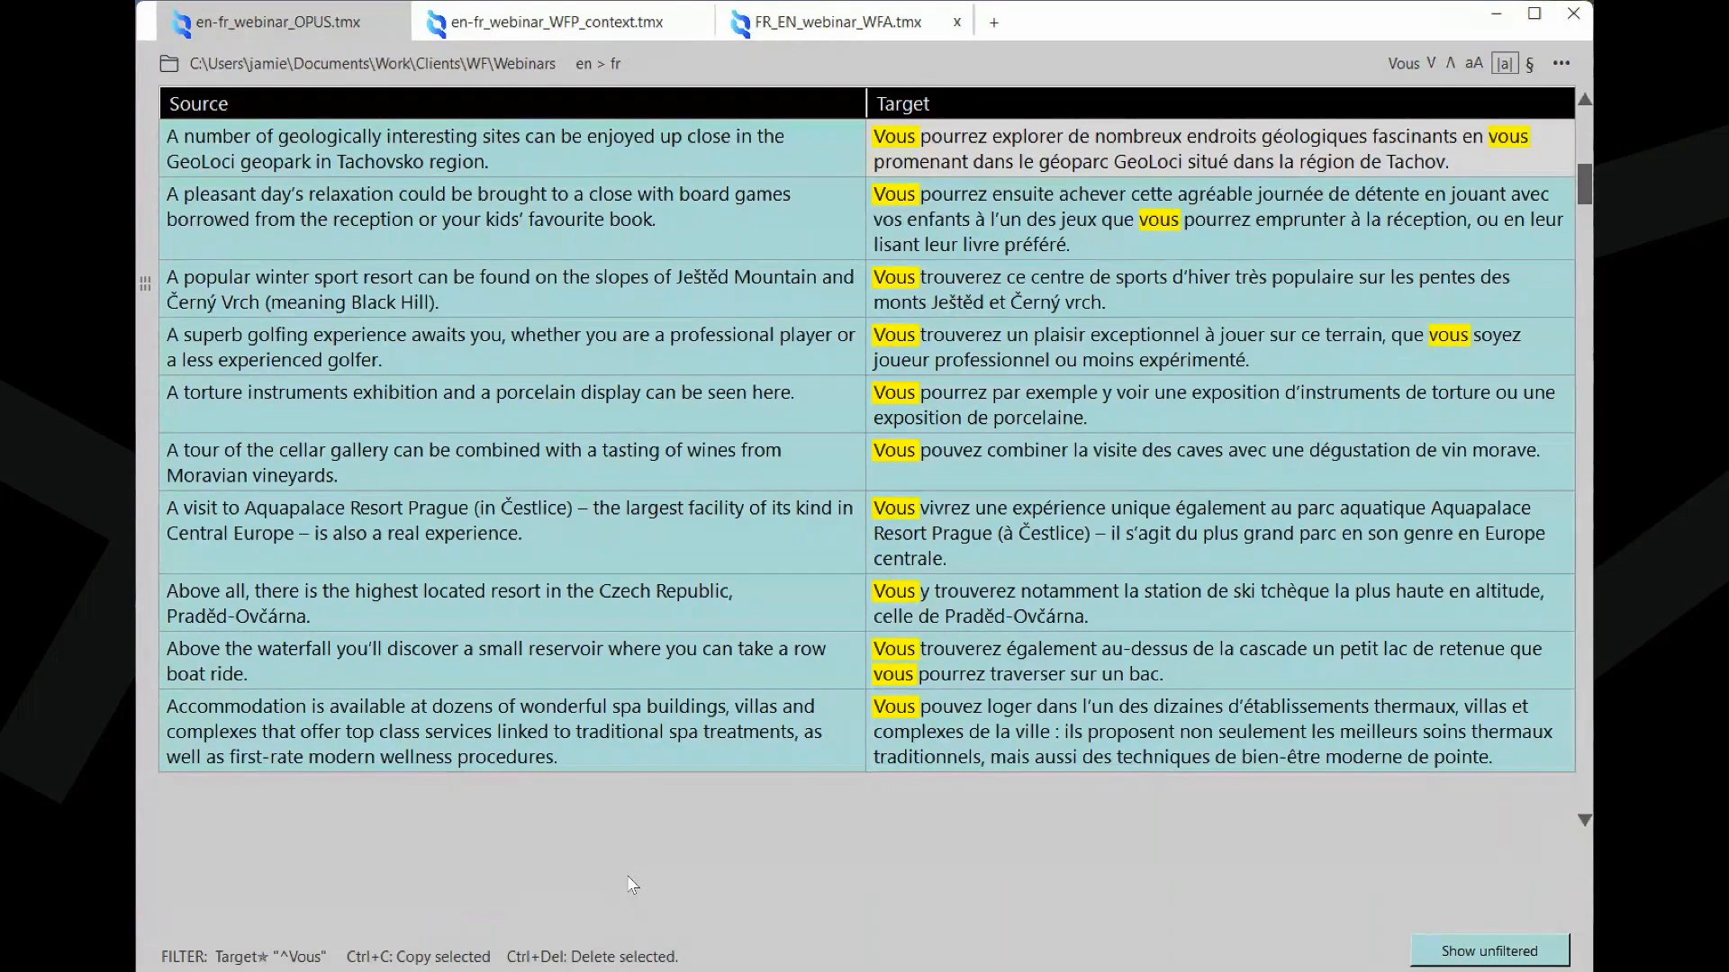
- Copy the filtered lines without opening them in a new tab and append them to the end of FR_EN_webinar_WFA.tmx
key("ctrl+c")
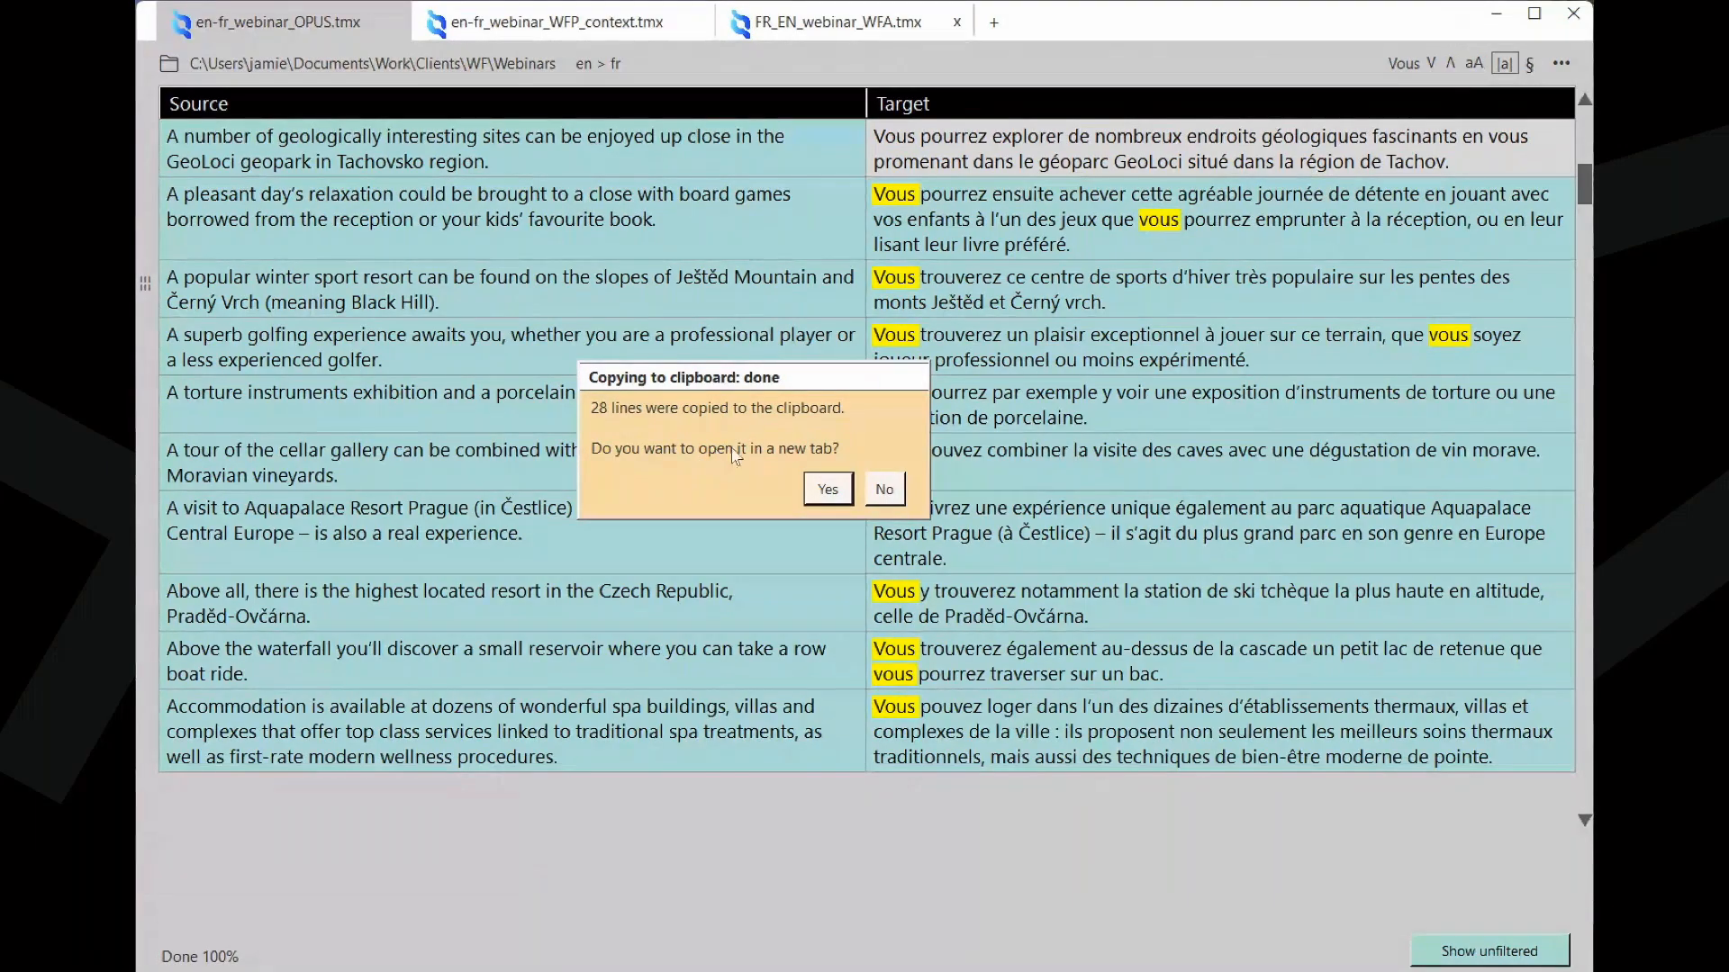
left_click(885, 491)
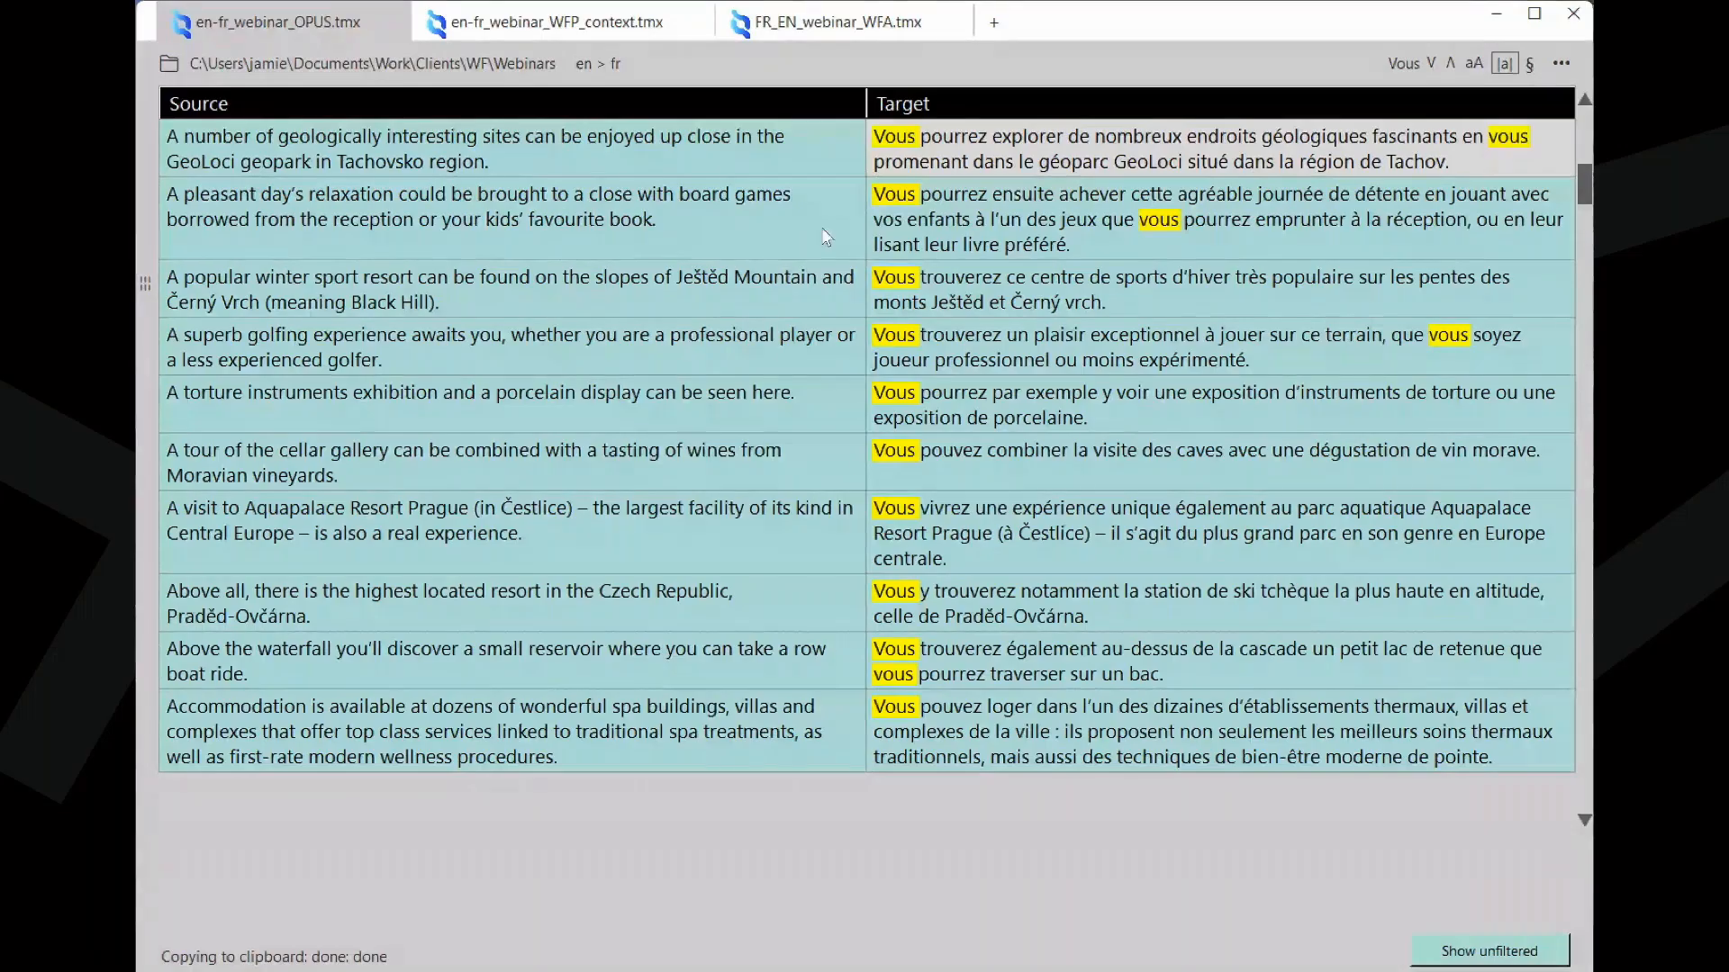
left_click(815, 27)
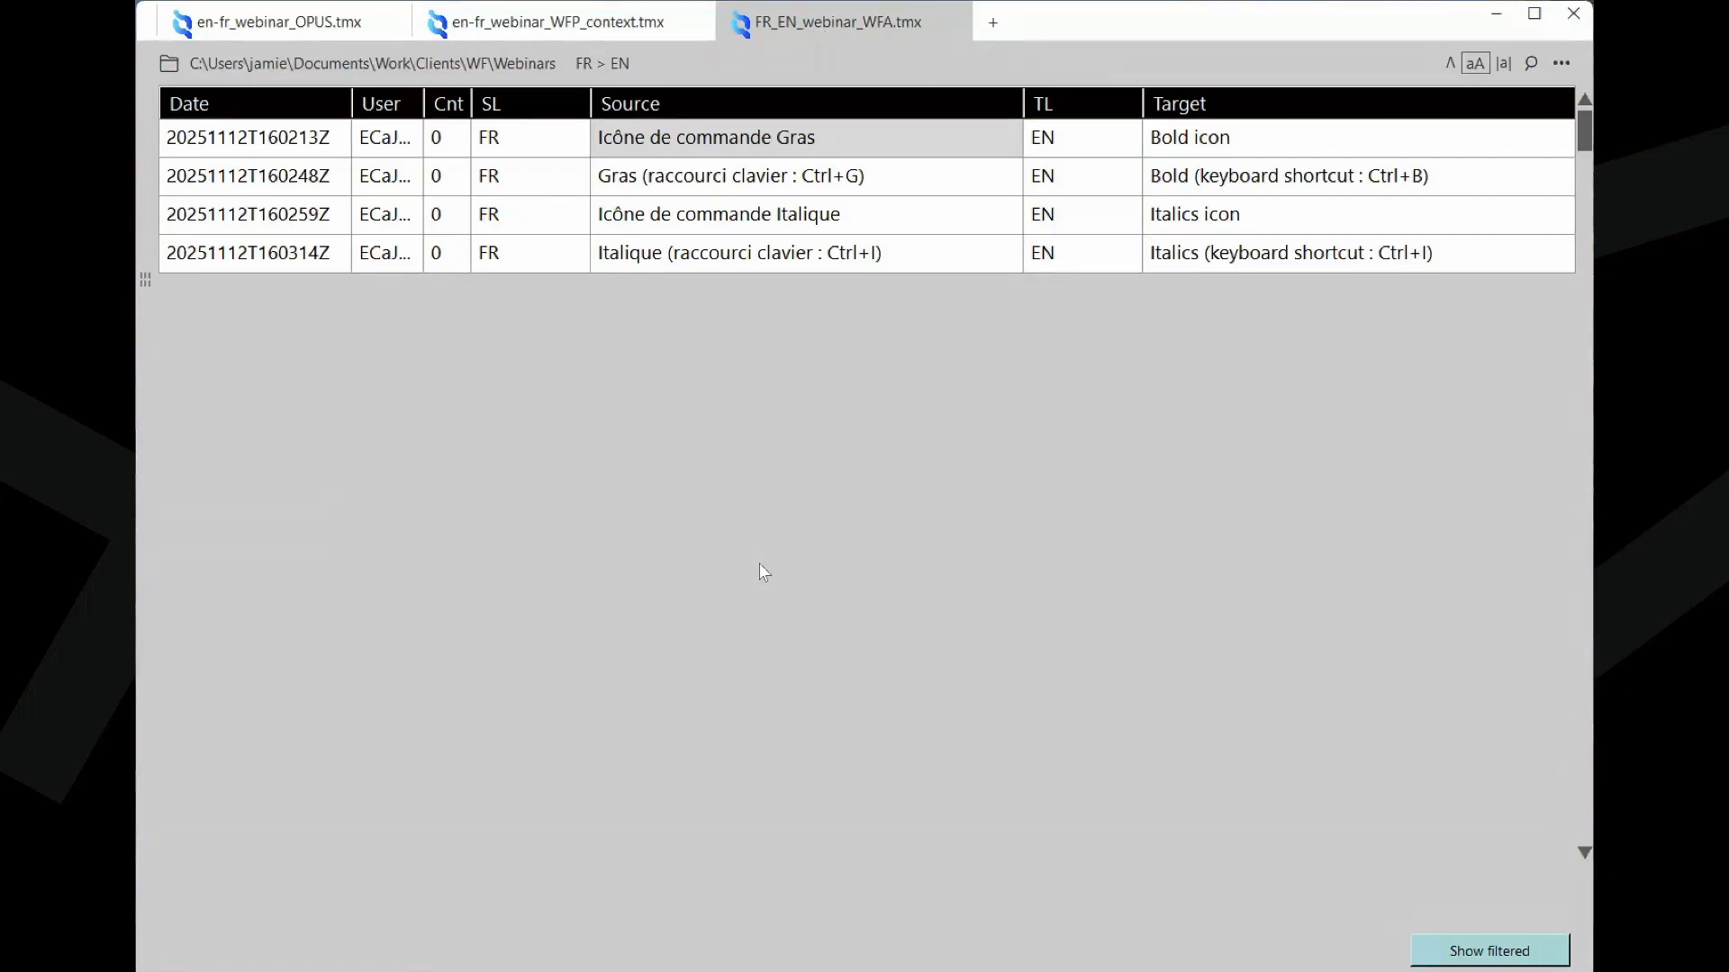
key("ctrl+v")
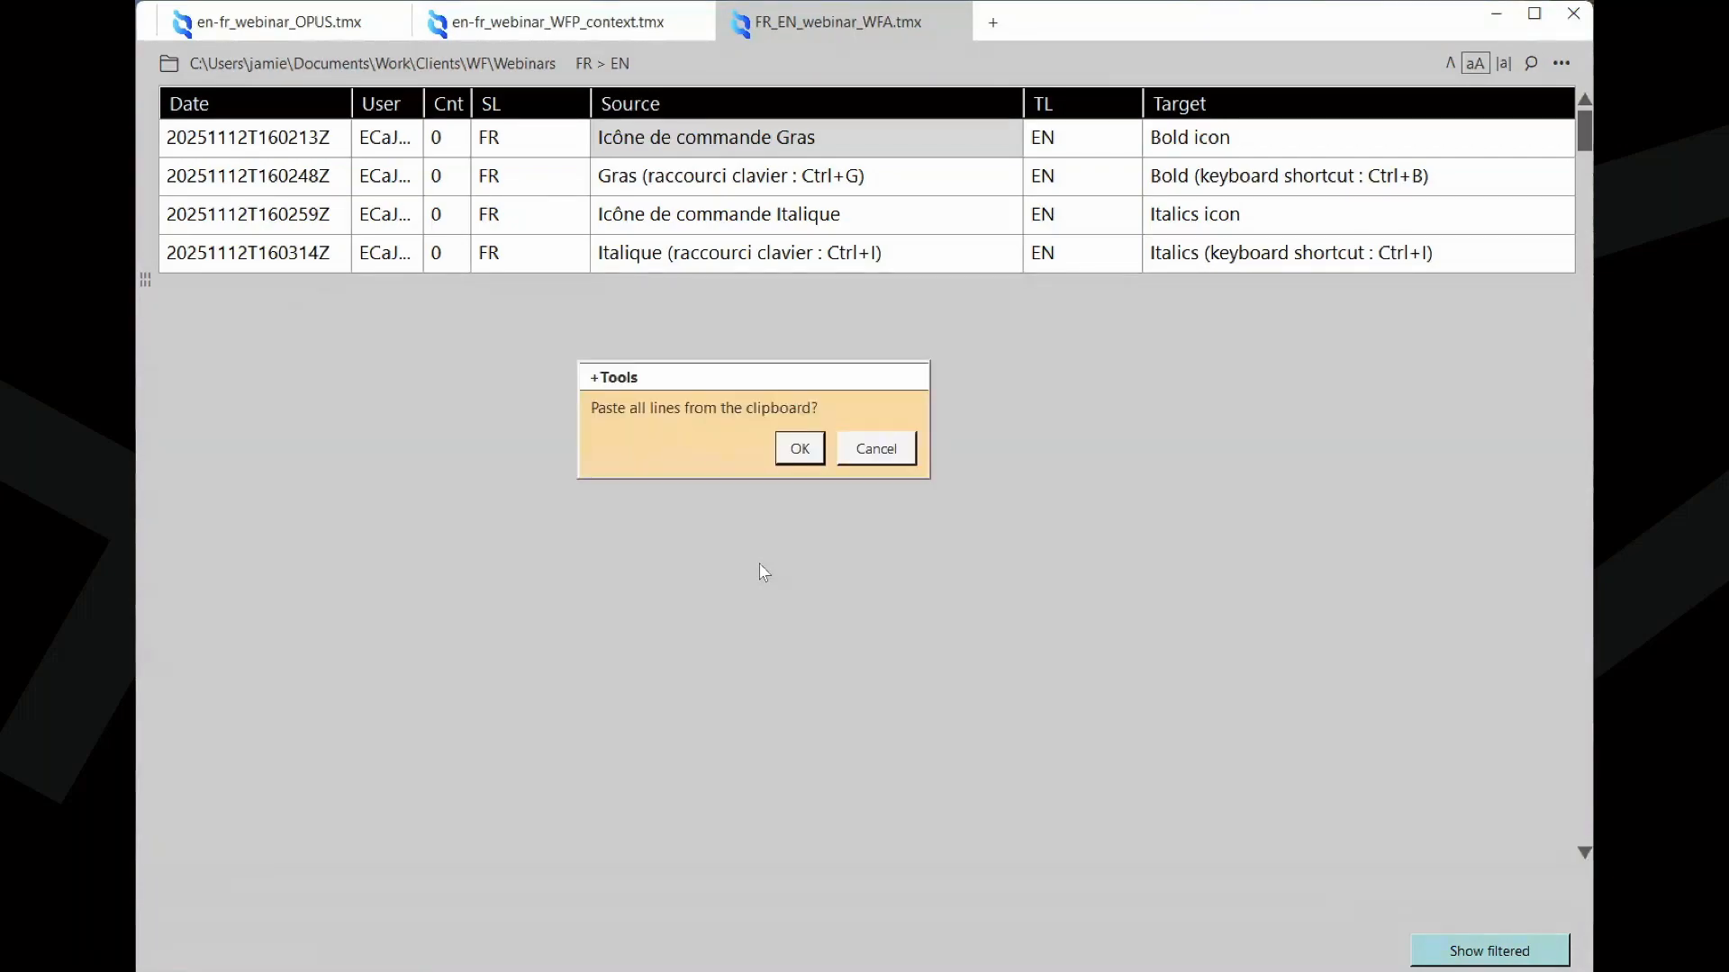
left_click(796, 451)
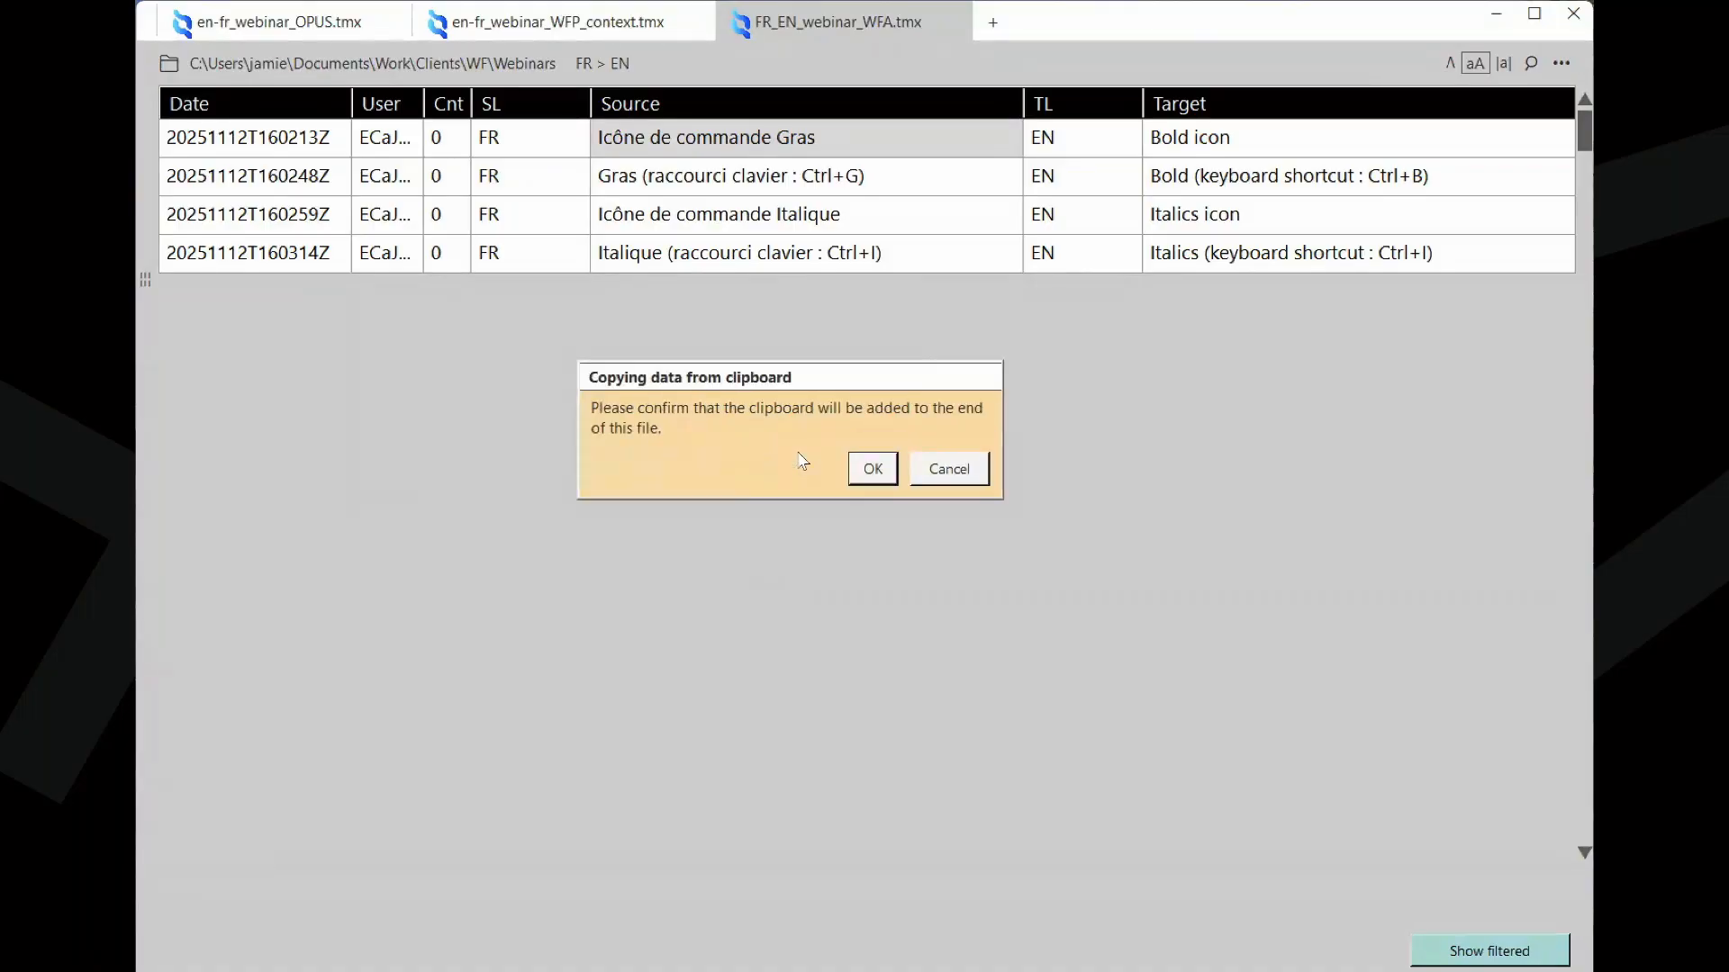
left_click(871, 466)
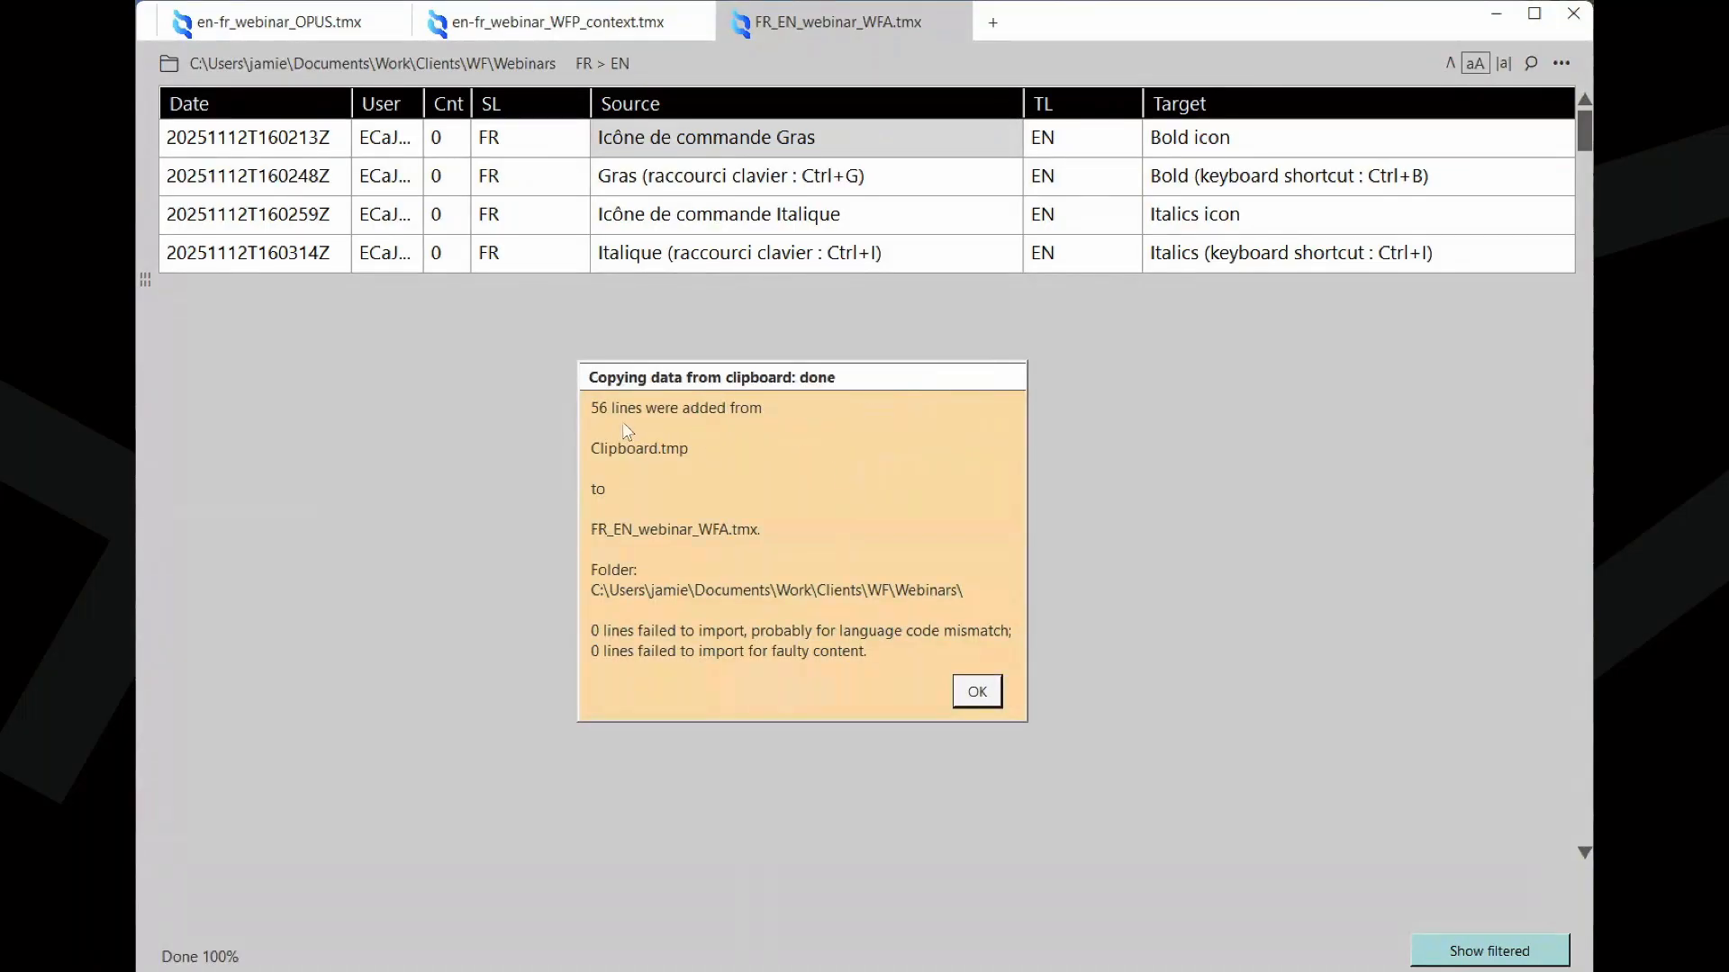
left_click(983, 695)
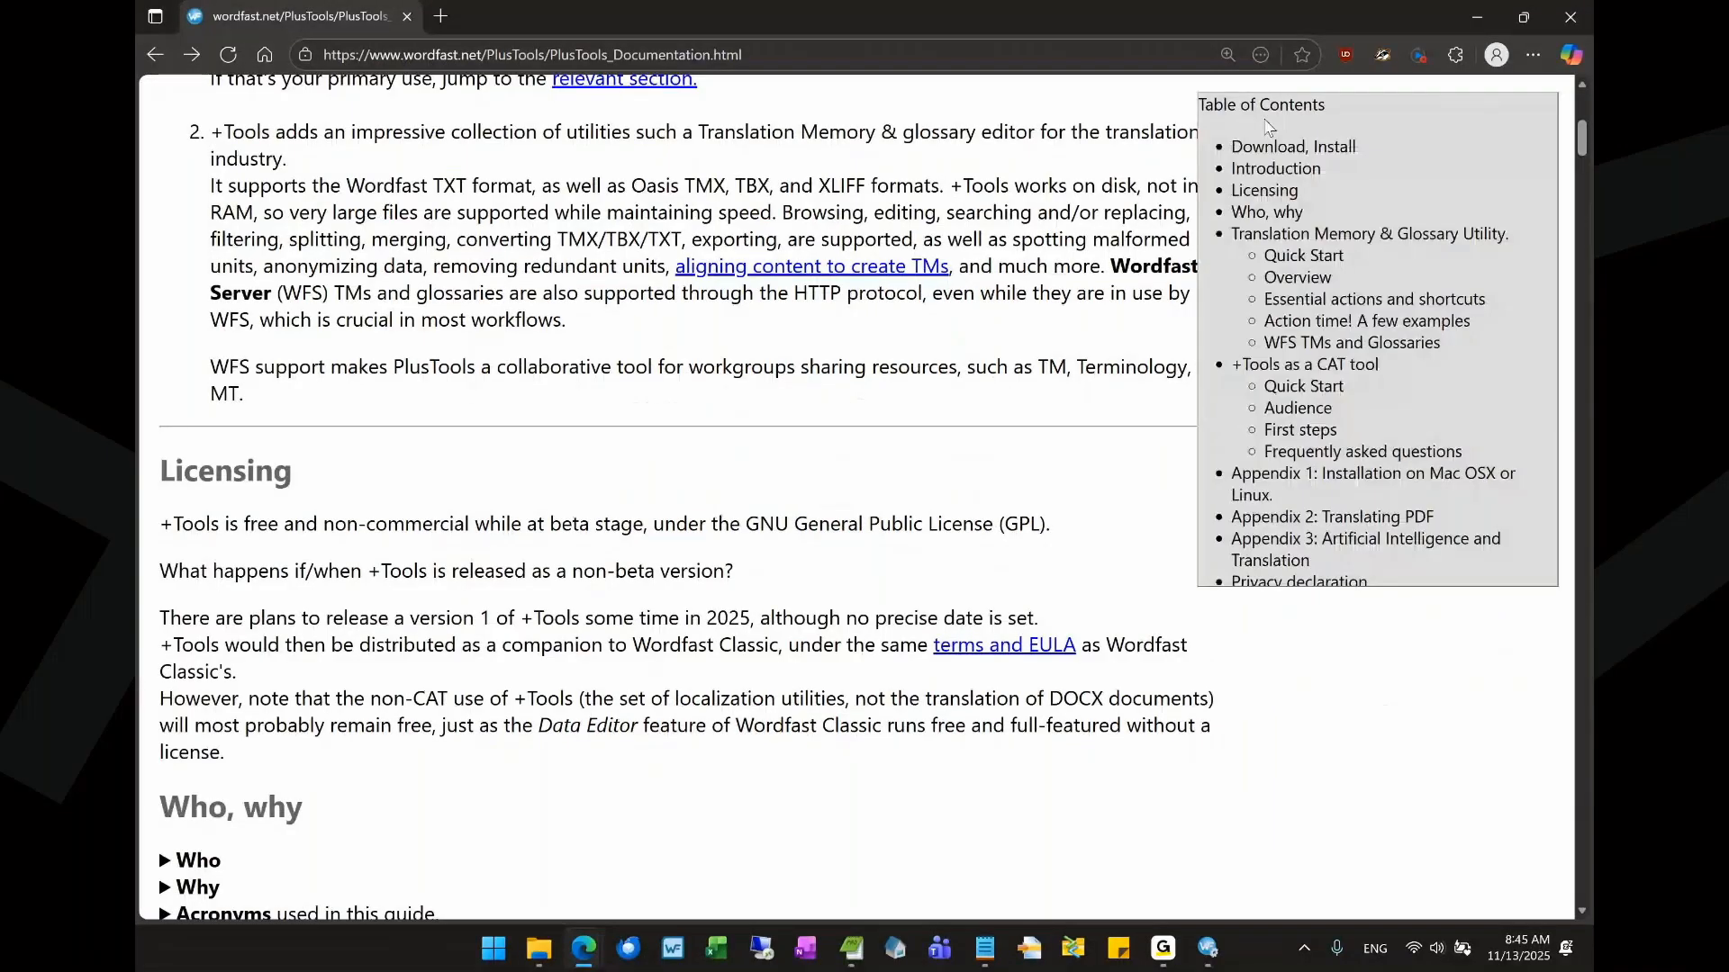
- In the online +Tools documentation, examine "Essential actions and shortcuts" and the "Spot and remove suspected garbage from my TM" example, and return to +Tools
scroll(1121, 355, "up", 7)
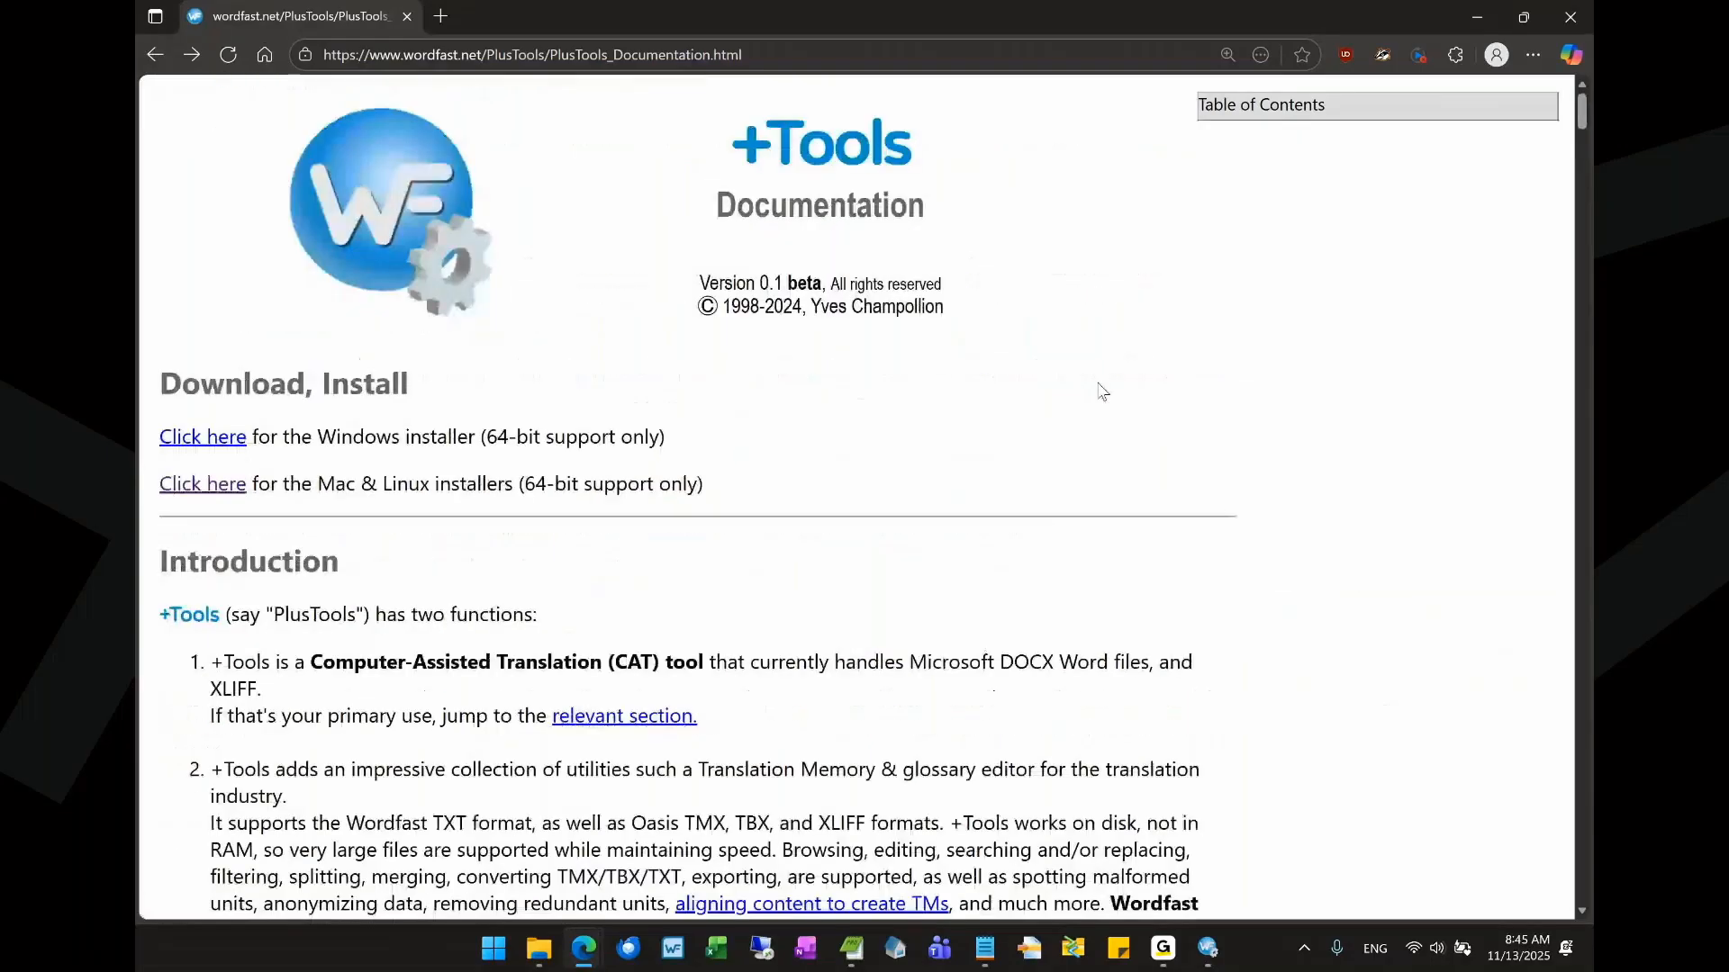
mouse_move(1279, 106)
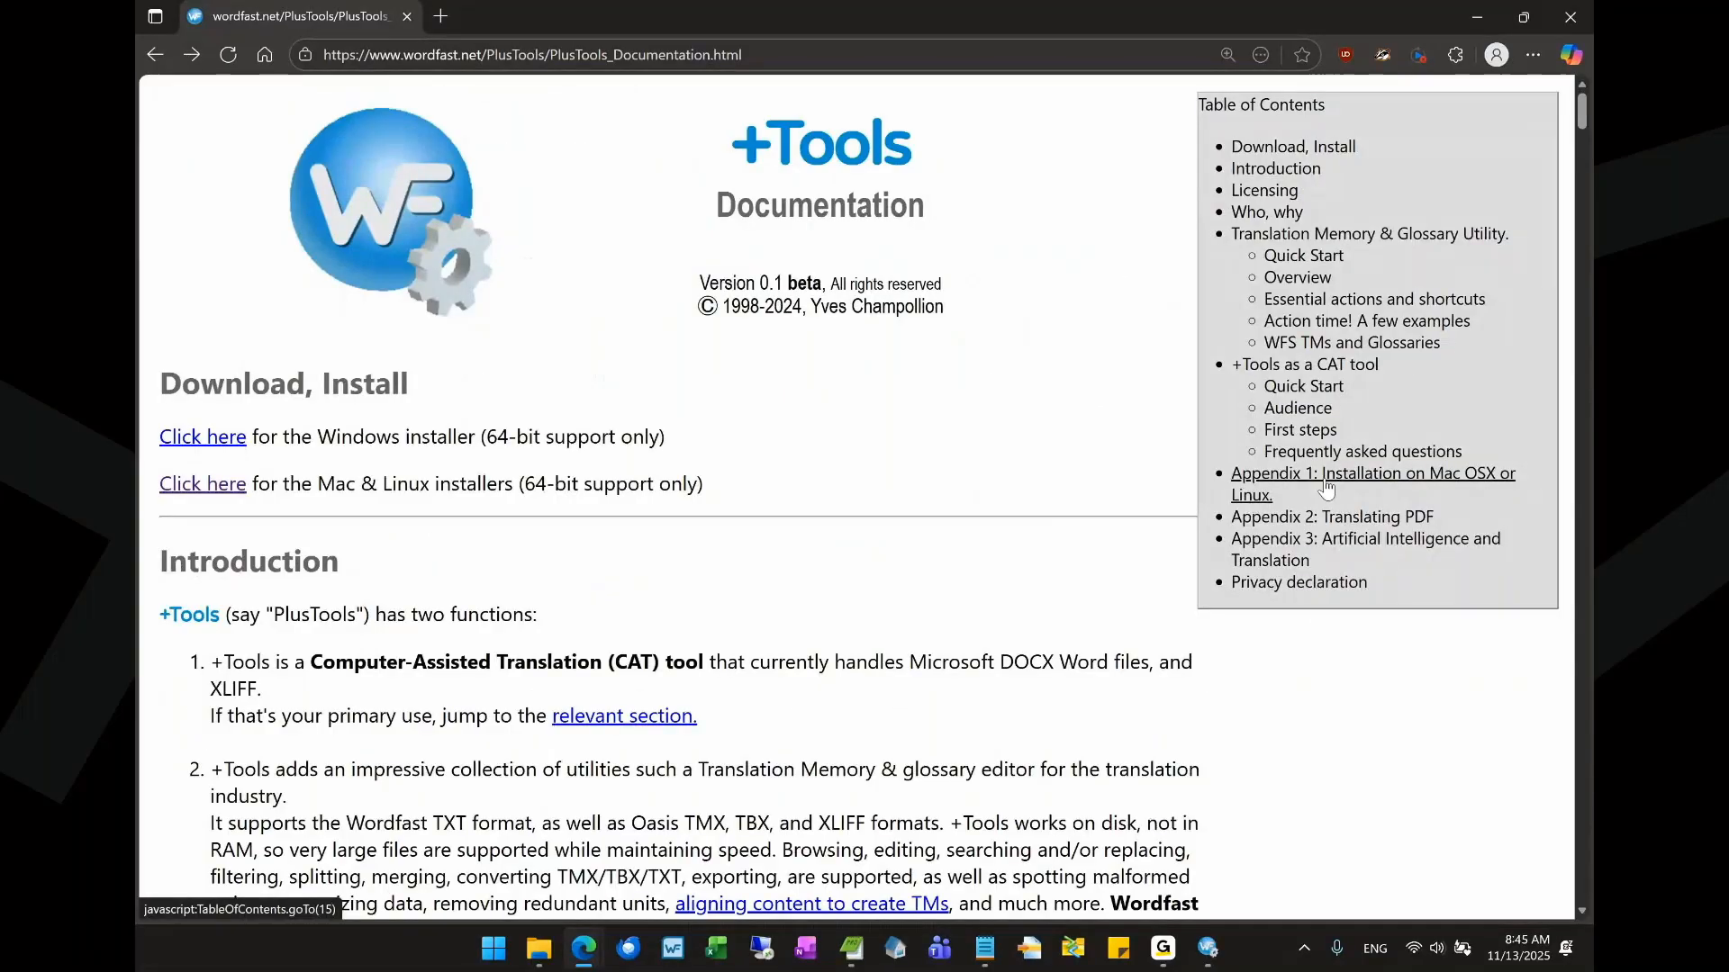
left_click(1324, 300)
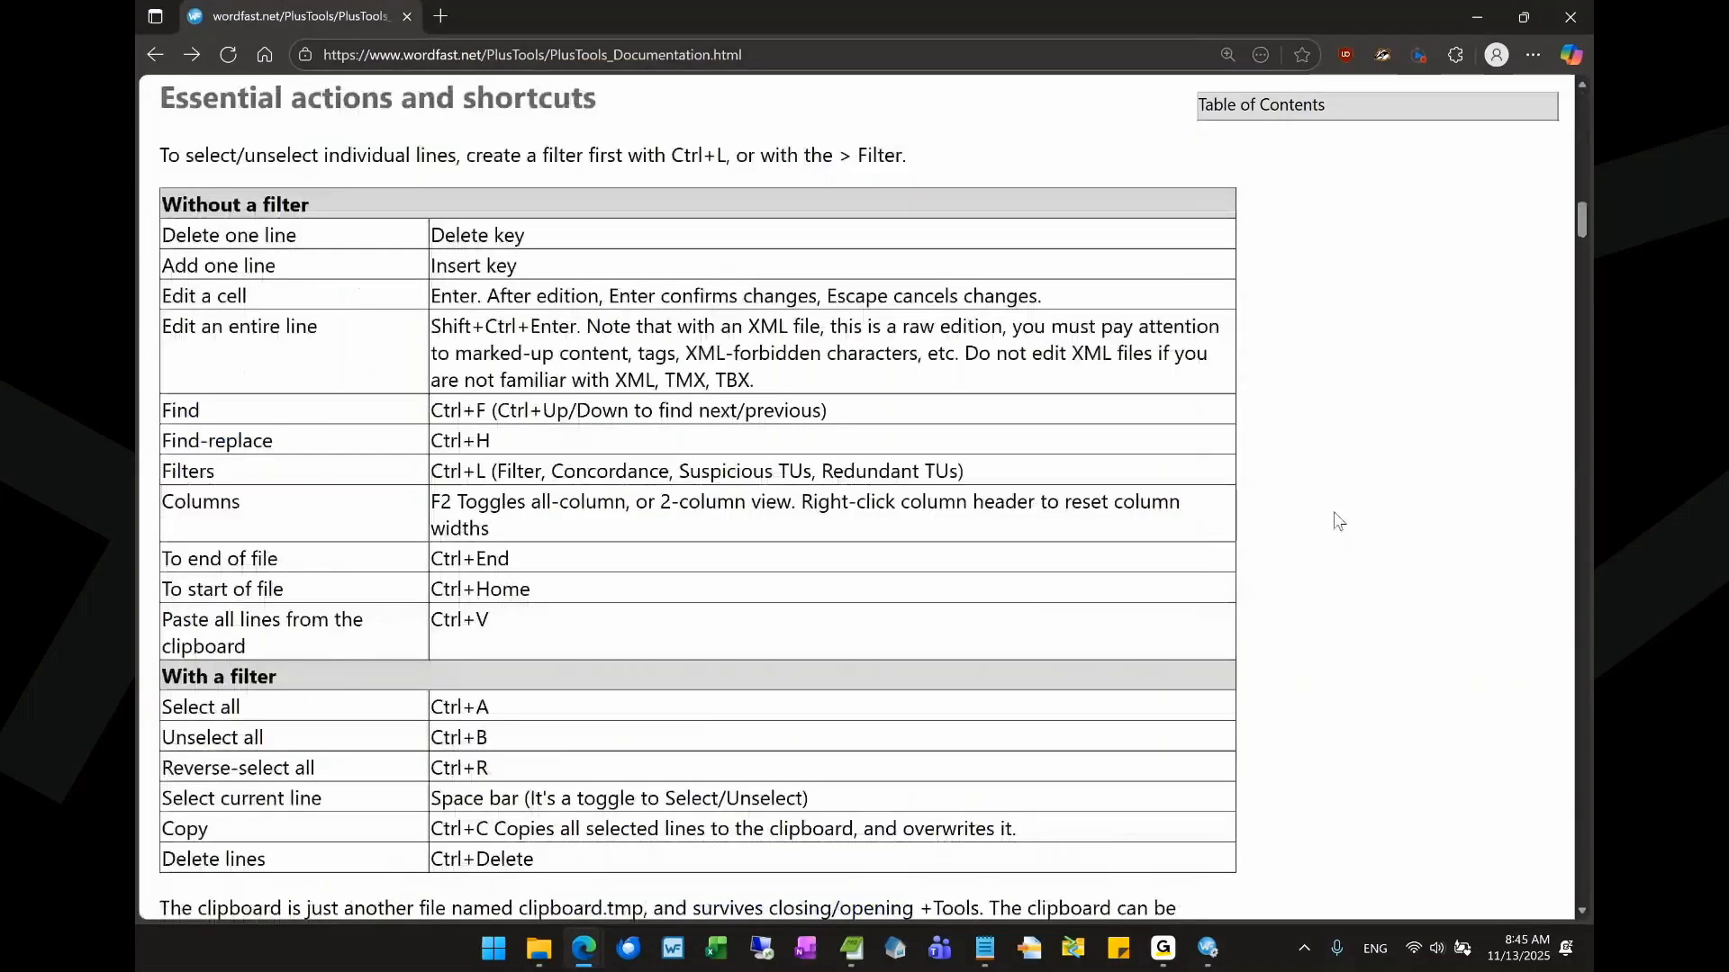
scroll(1338, 521, "down", 3)
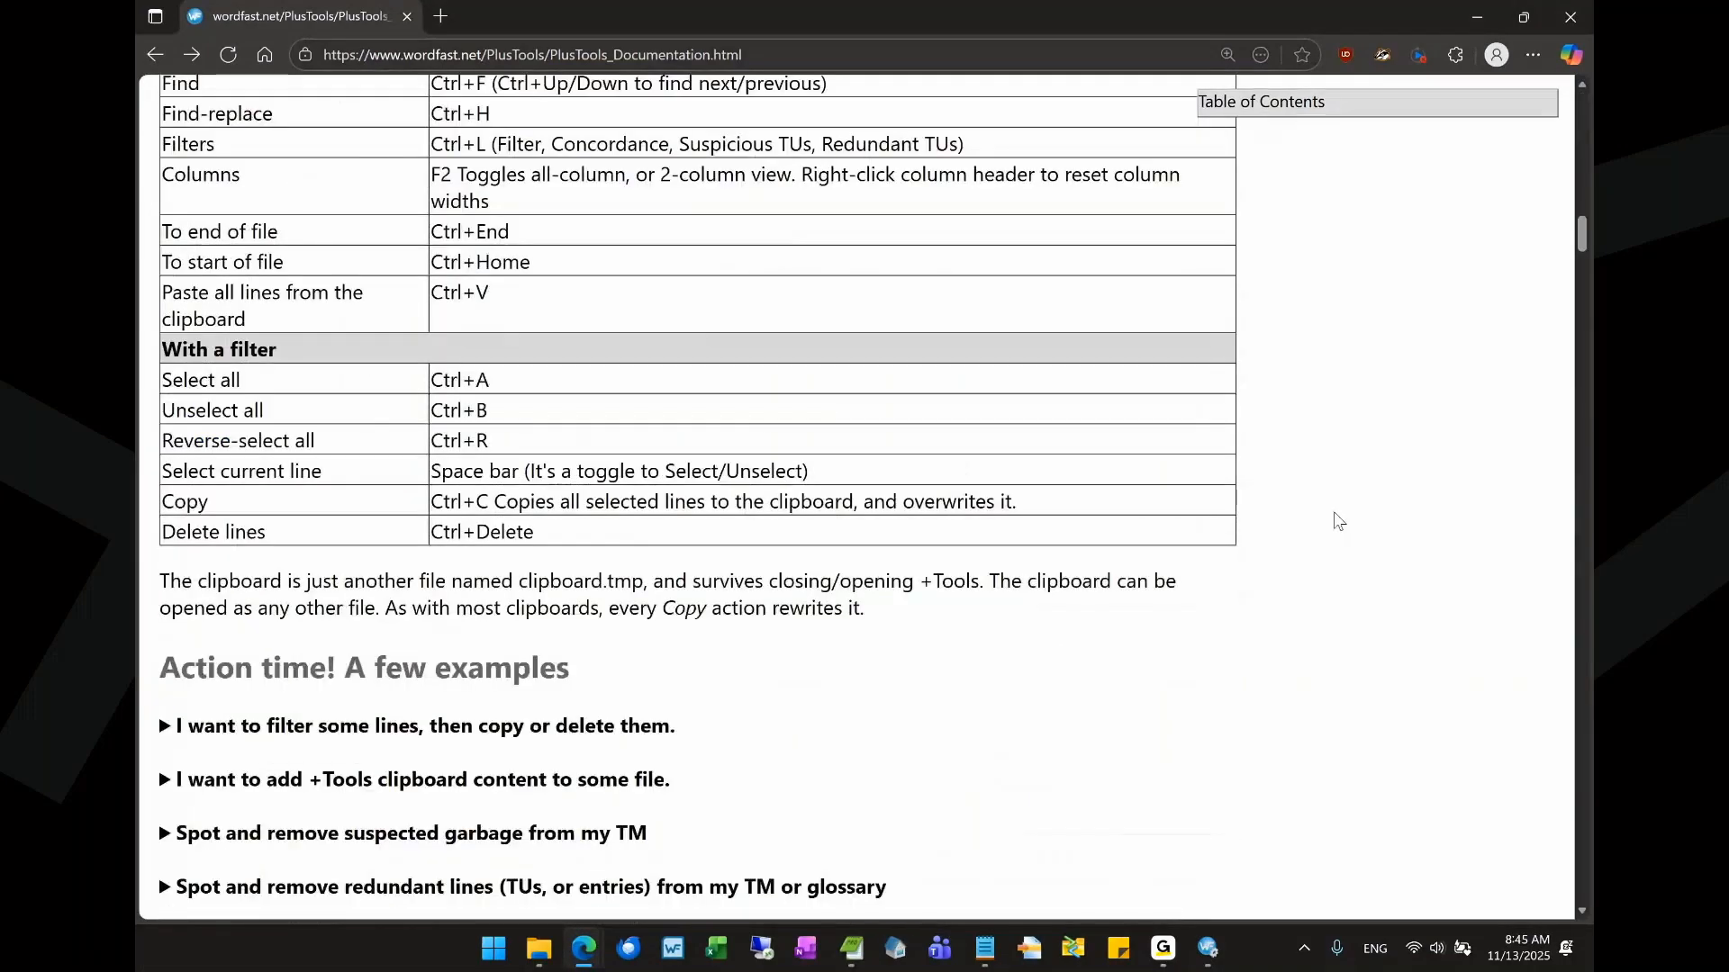
scroll(1338, 521, "down", 5)
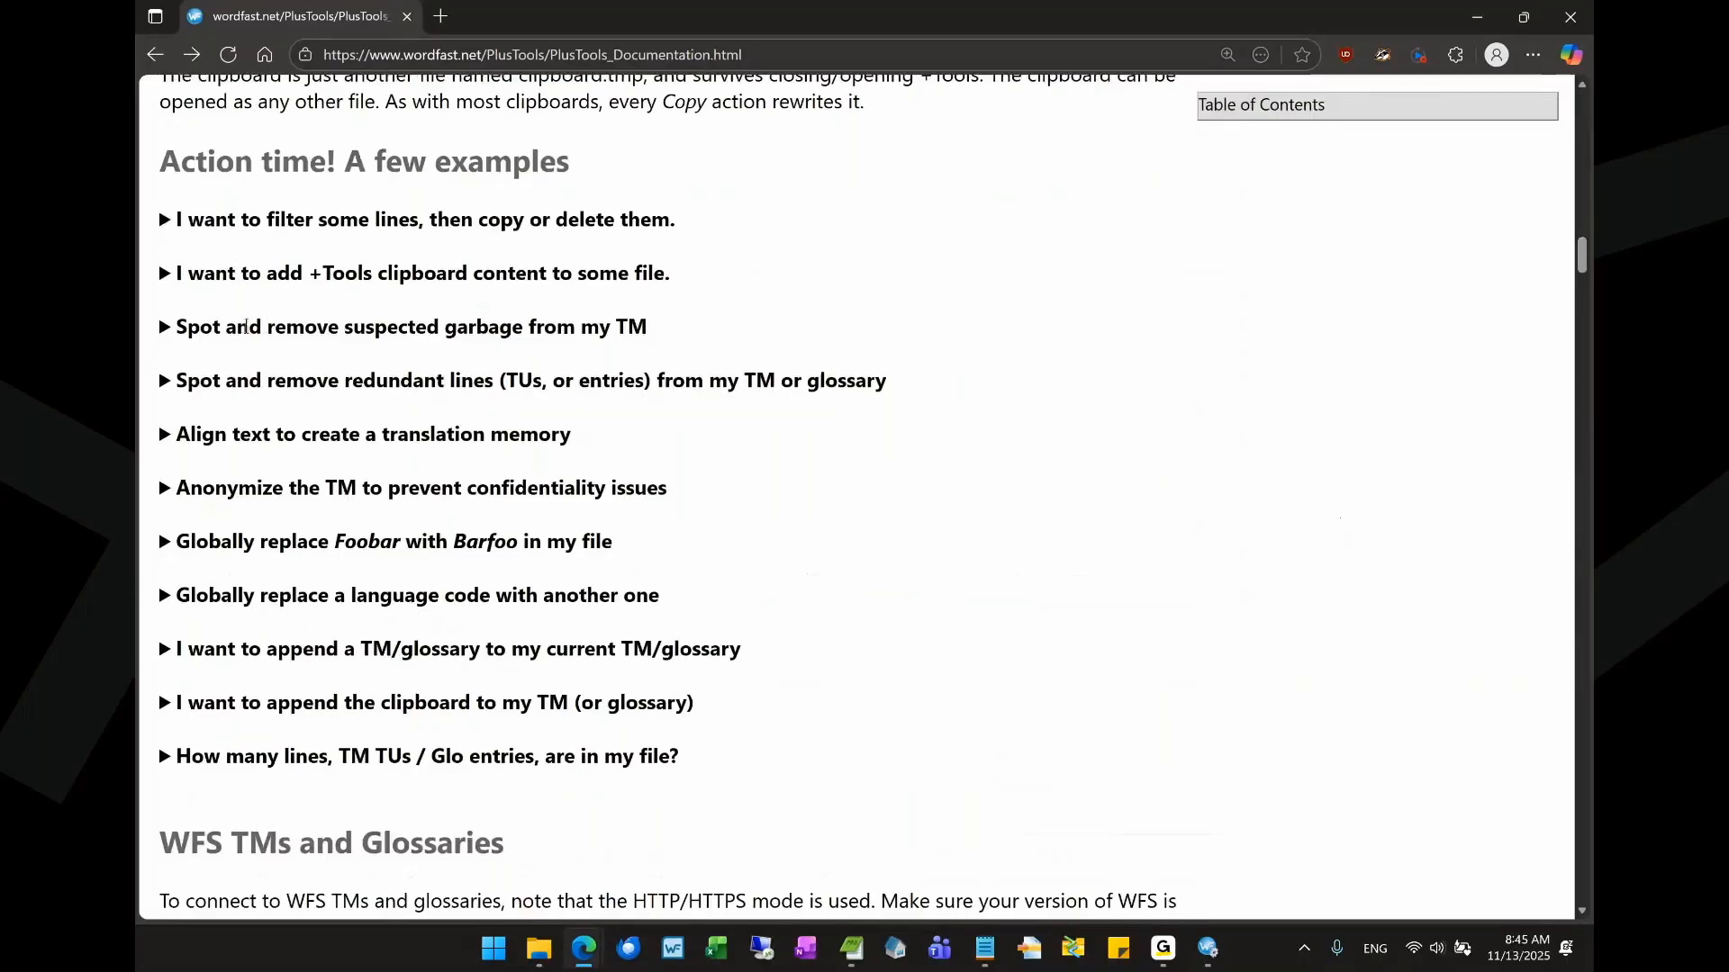
left_click(166, 333)
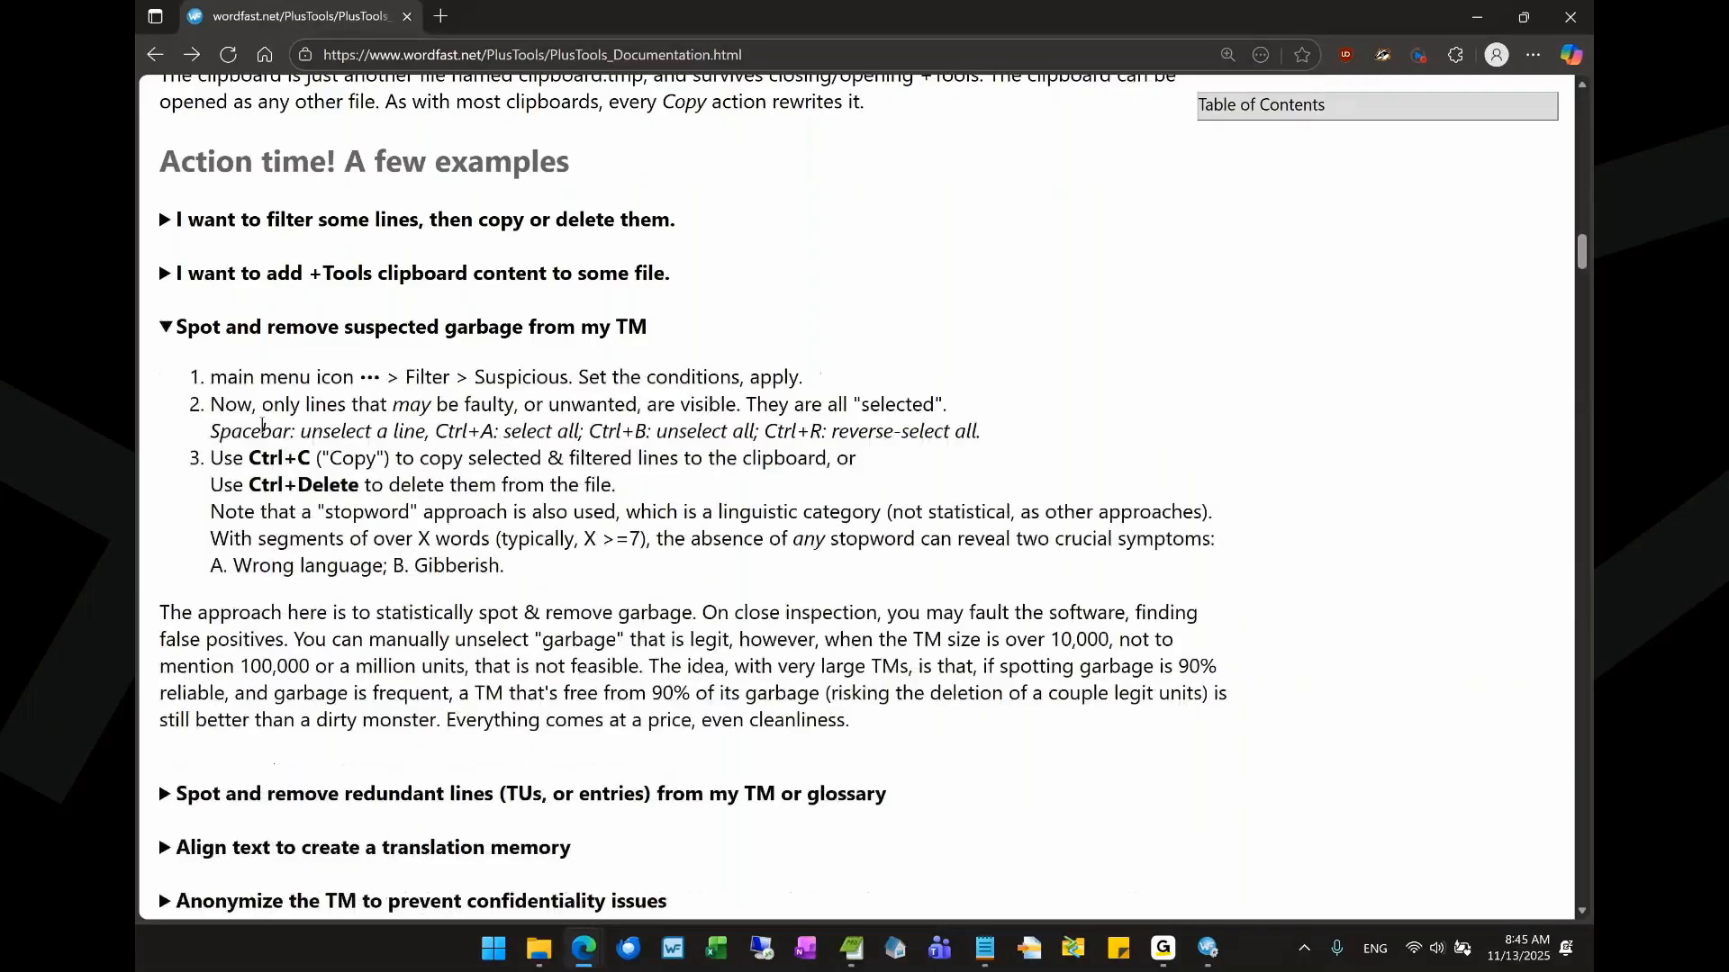
left_click(170, 333)
key("alt+Tab")
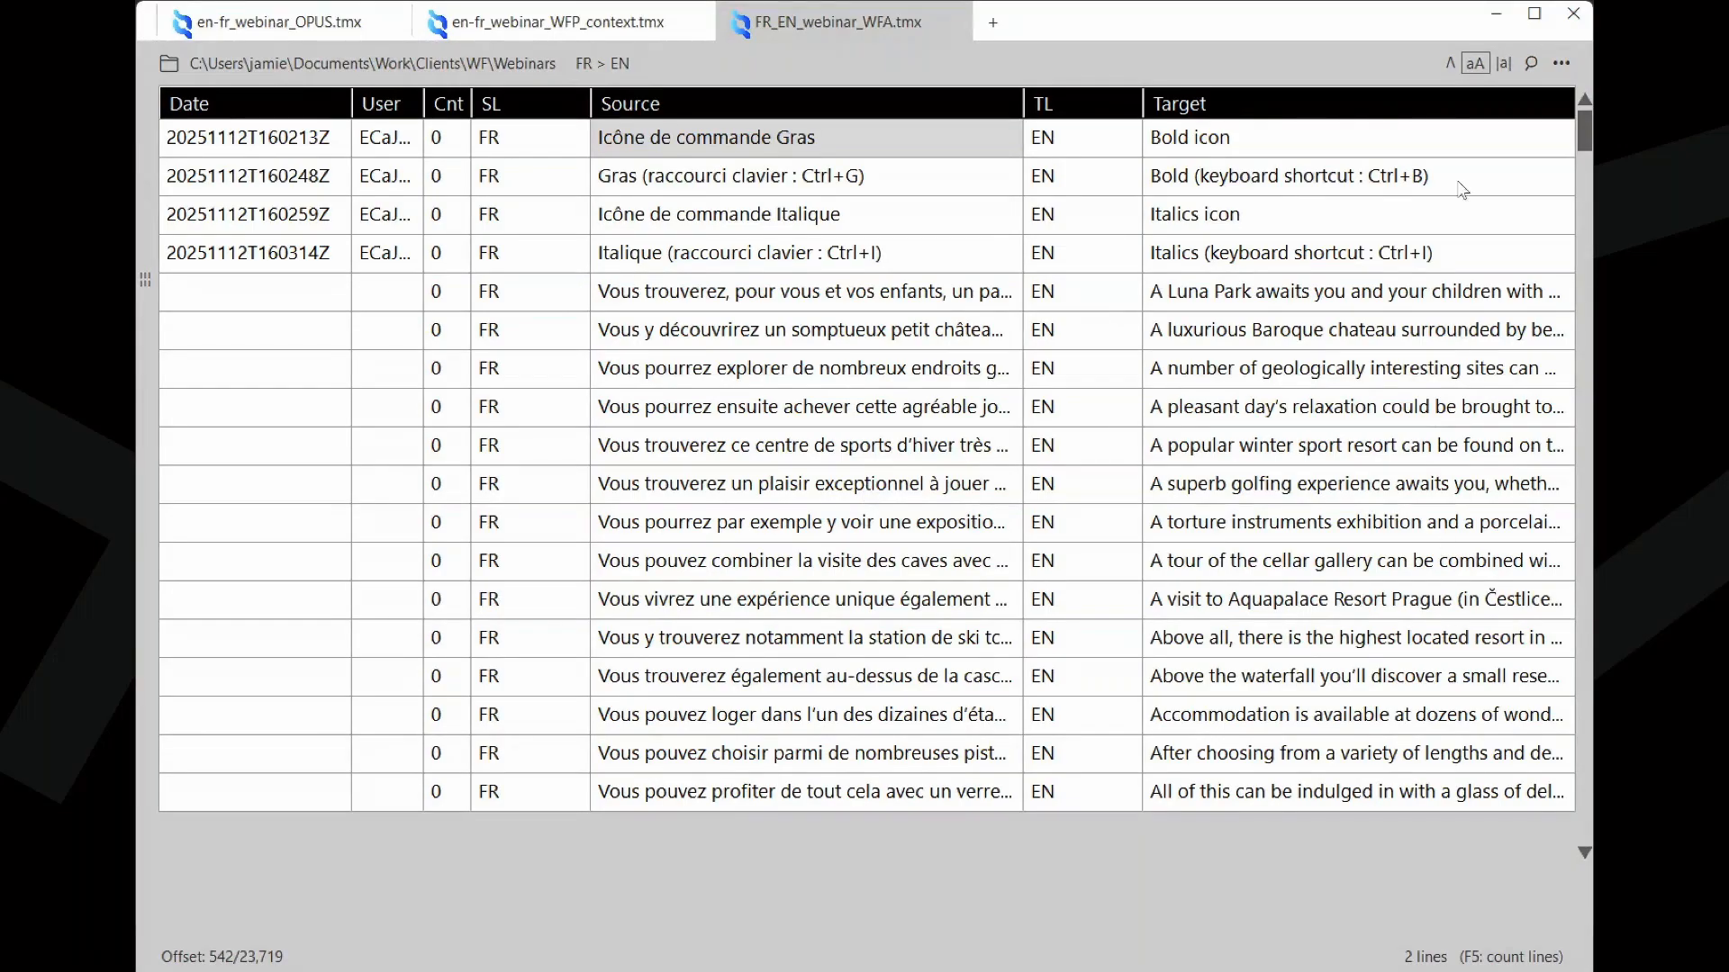
- Enter "icon" as the search term and check which fields Find & Replace can target, without replacing anything
type("icon")
left_click(1529, 66)
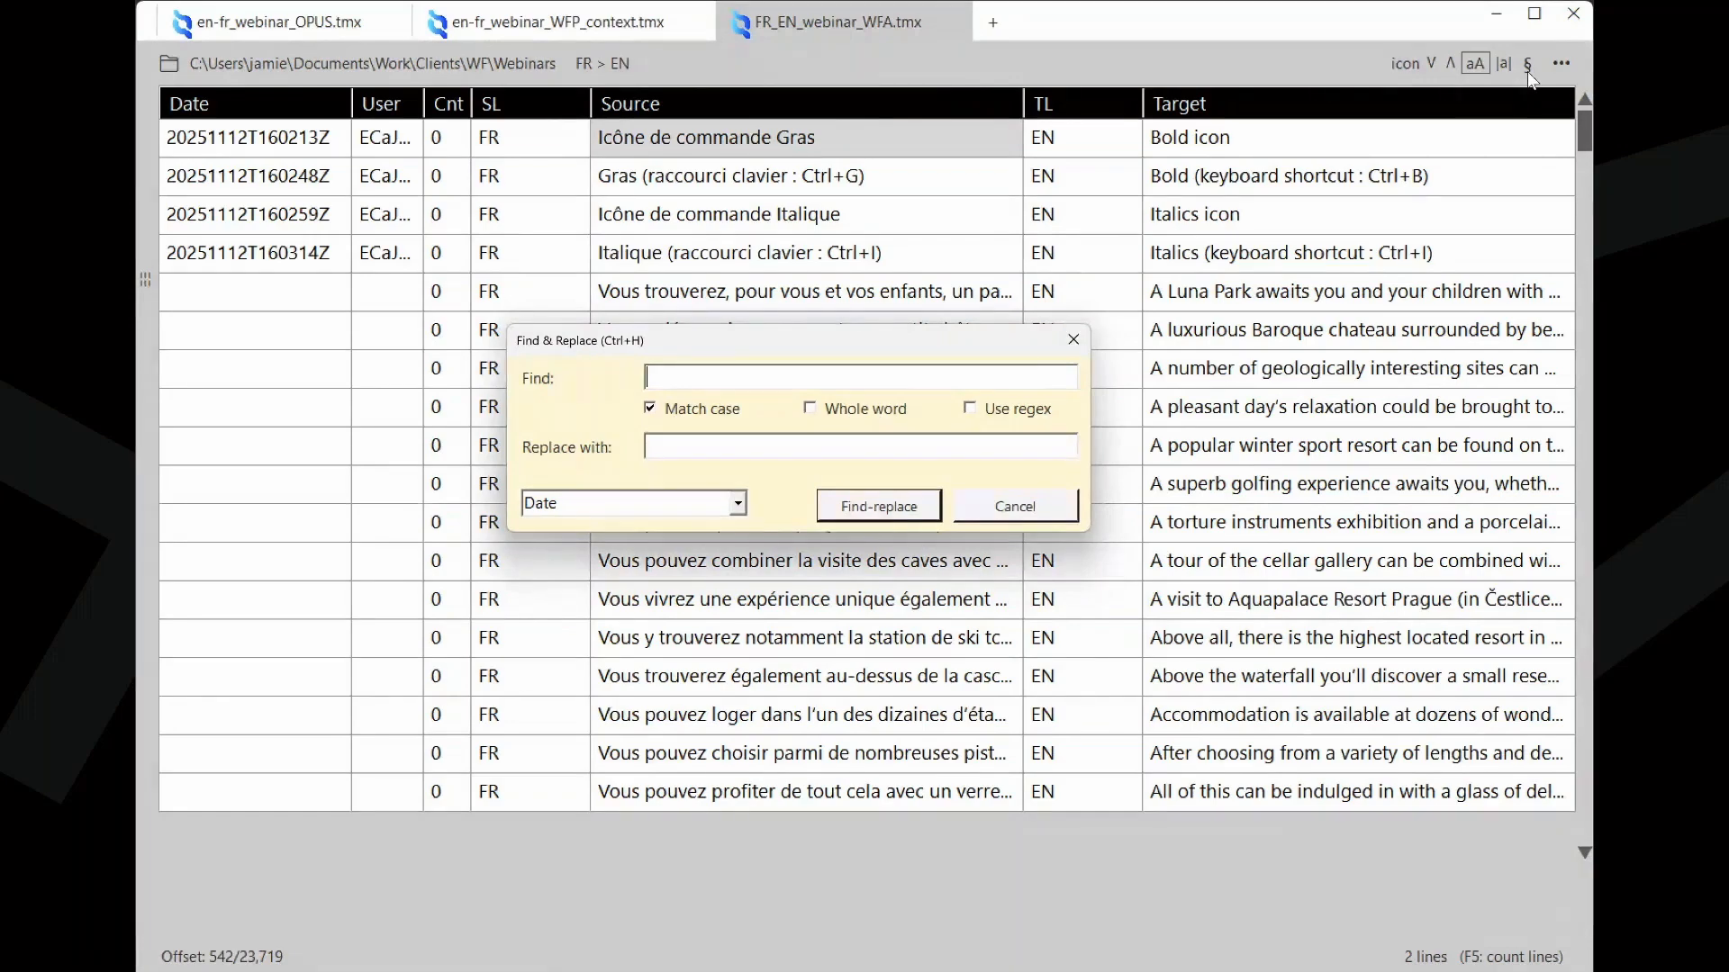
left_click(738, 505)
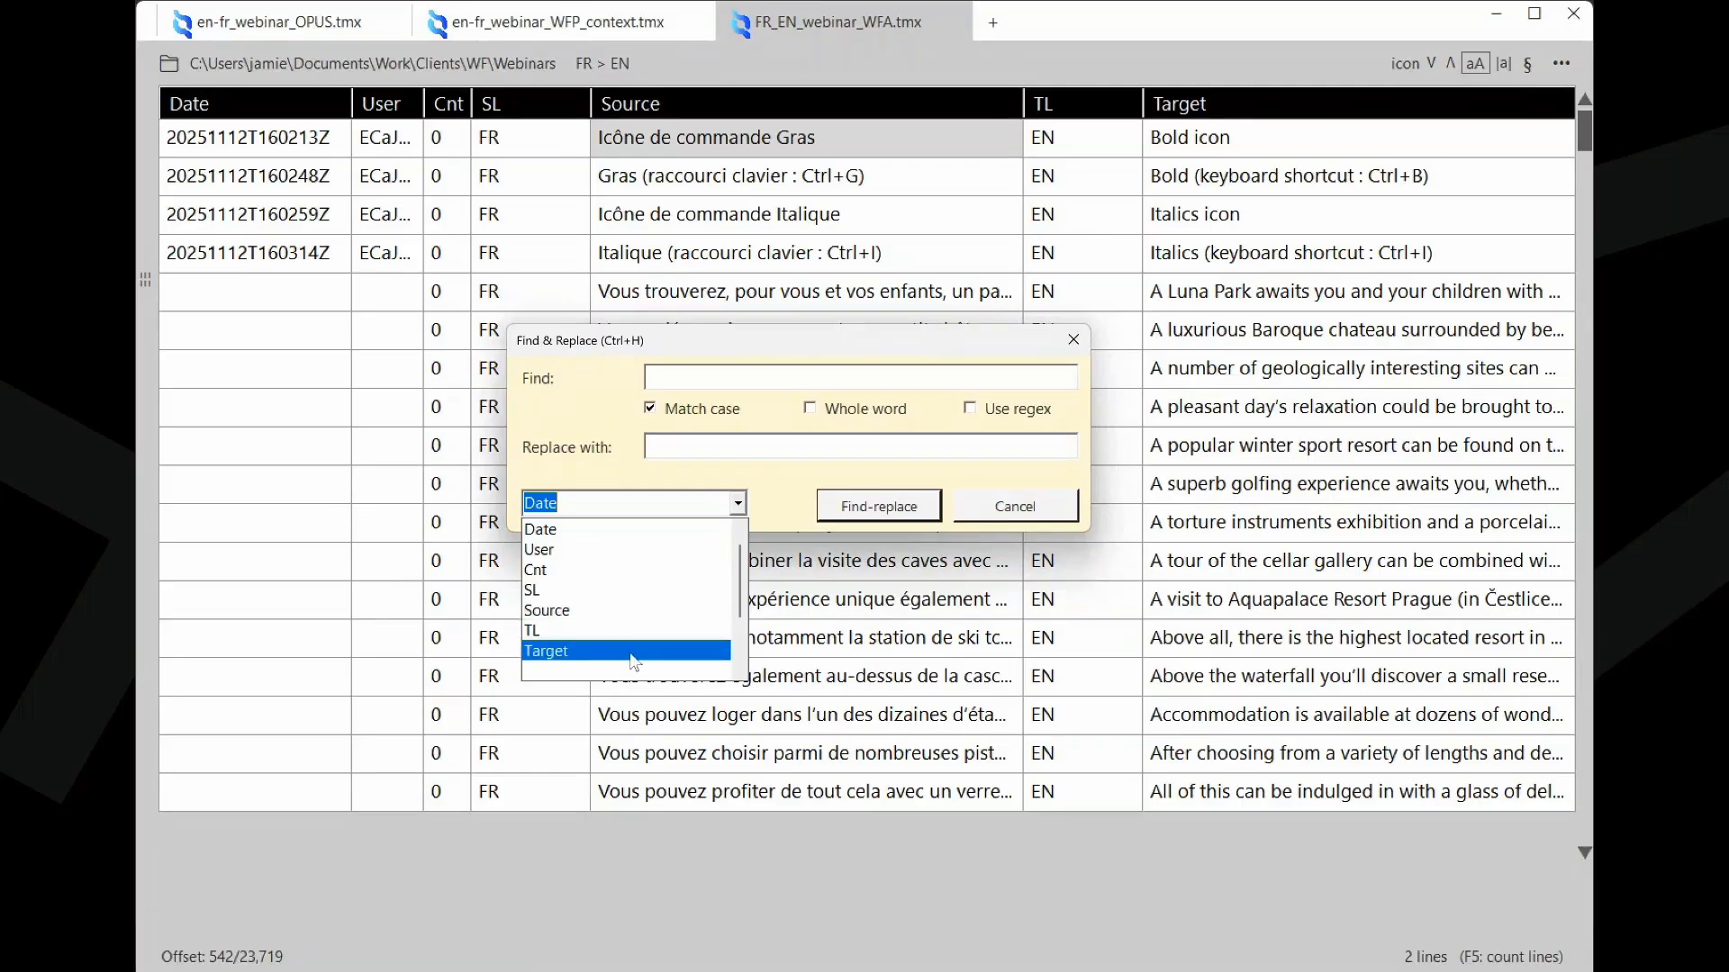
left_click(612, 449)
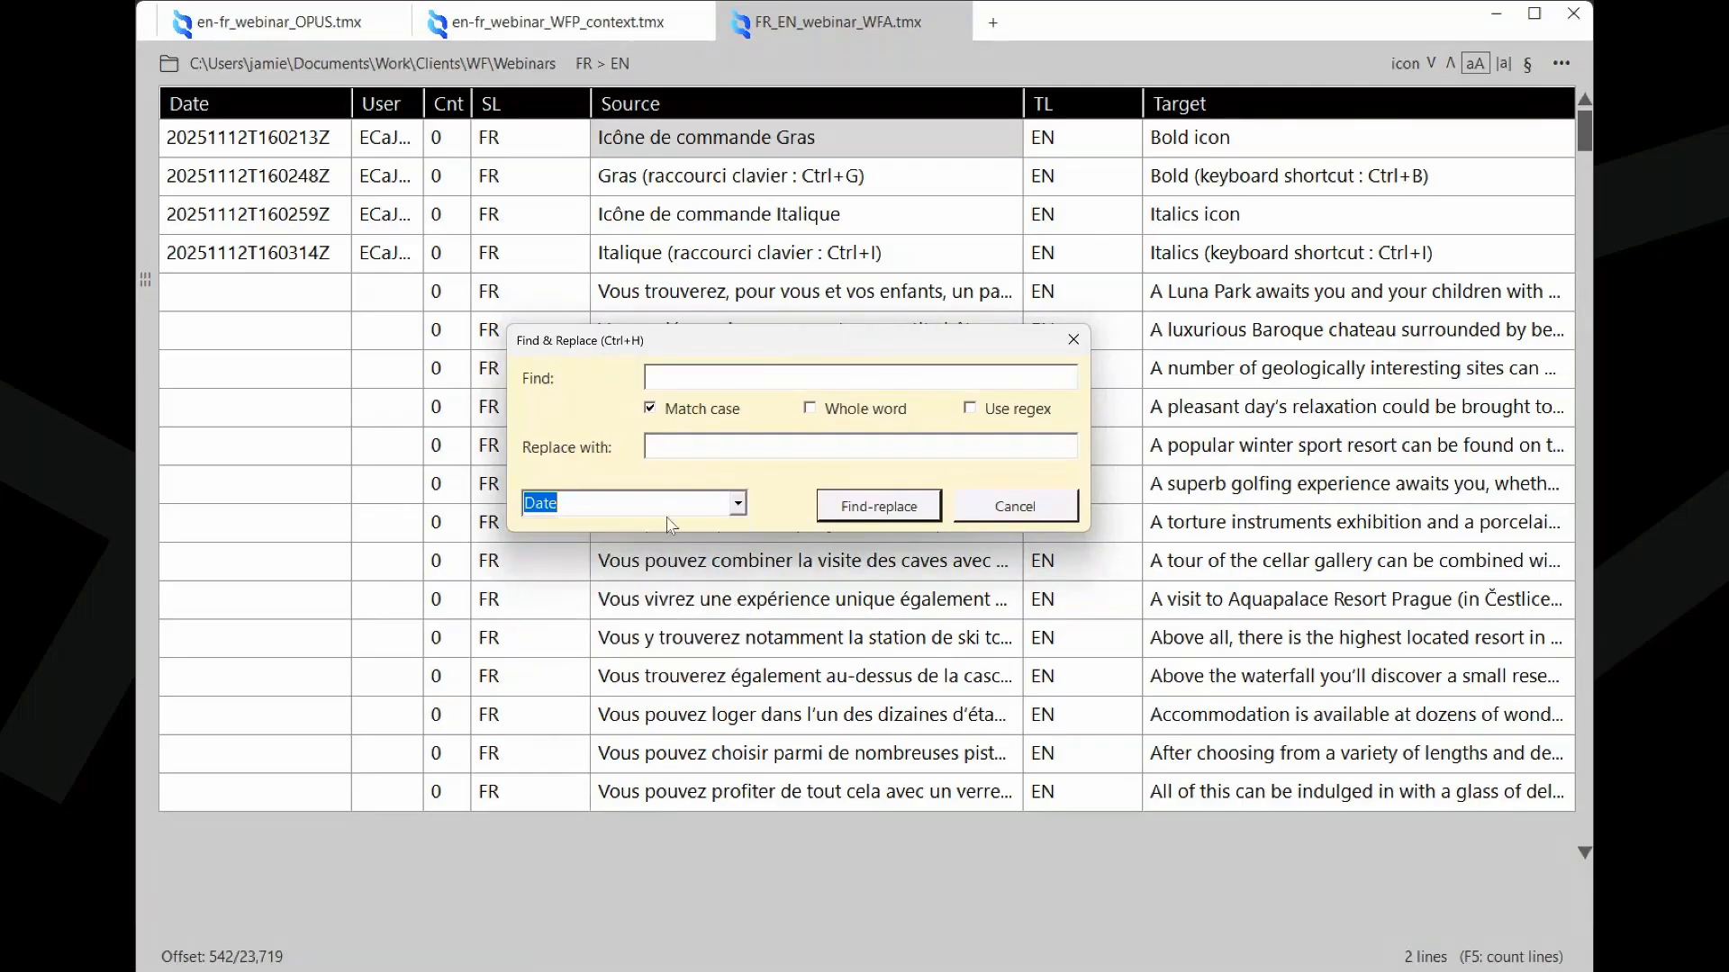
left_click(987, 512)
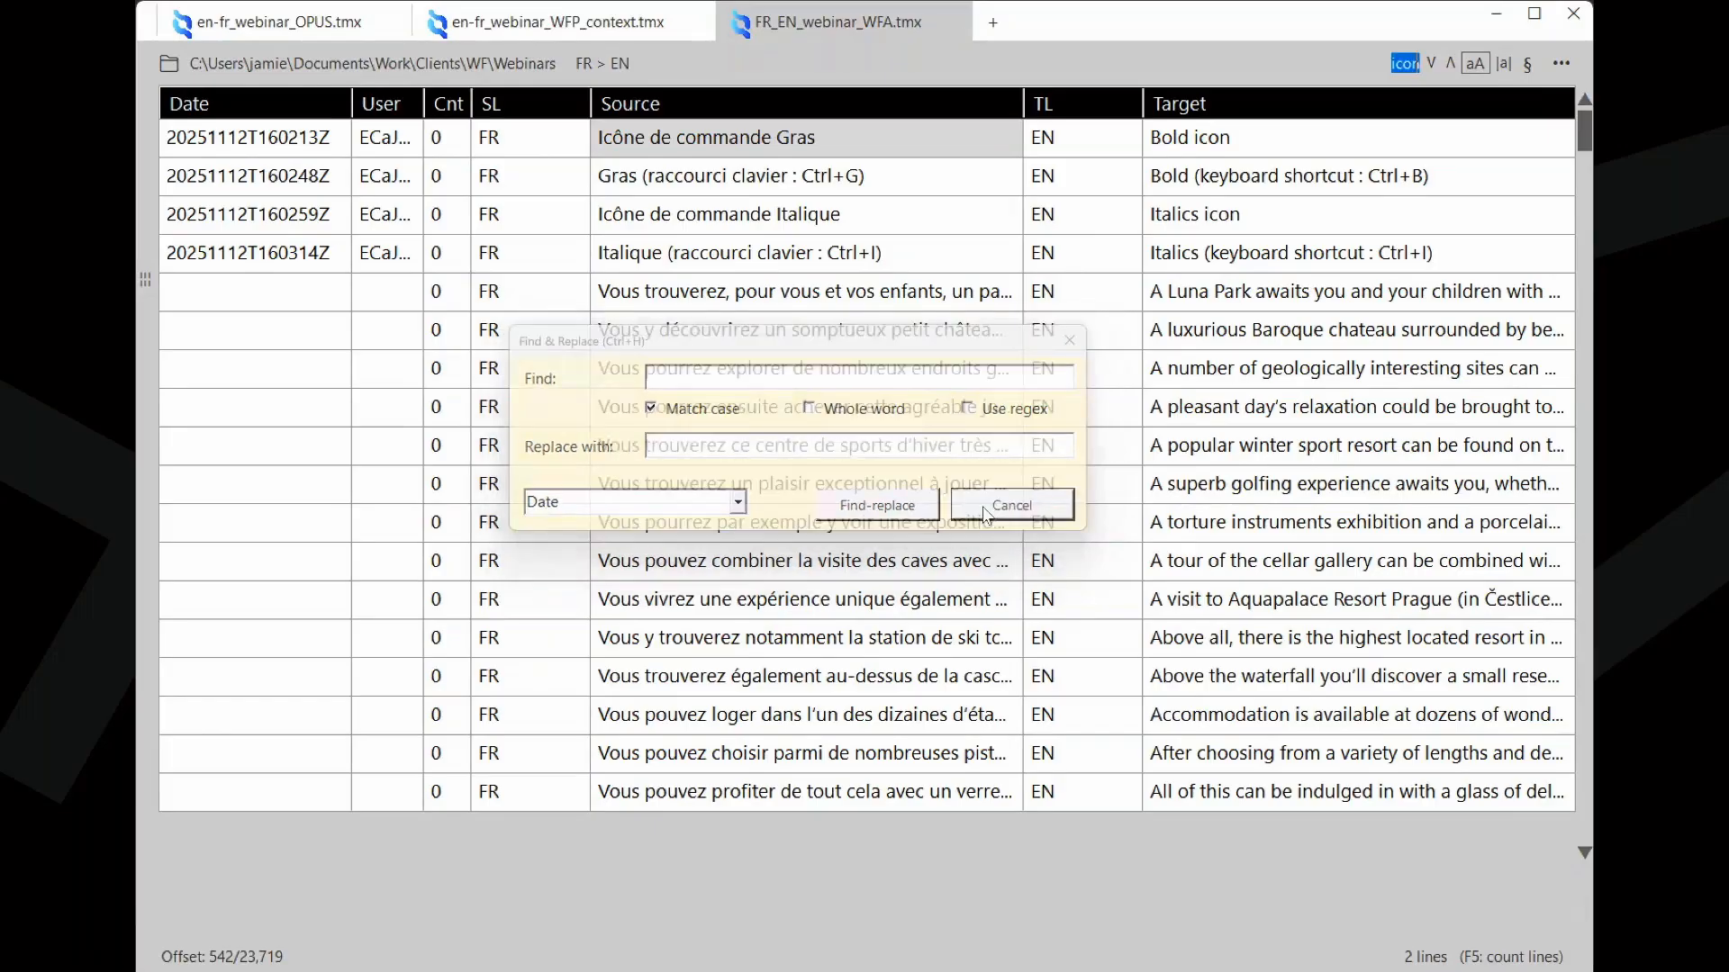
- Examine the concordance filter's Source and Target options for "icon" and close the filter without applying it
left_click(1562, 64)
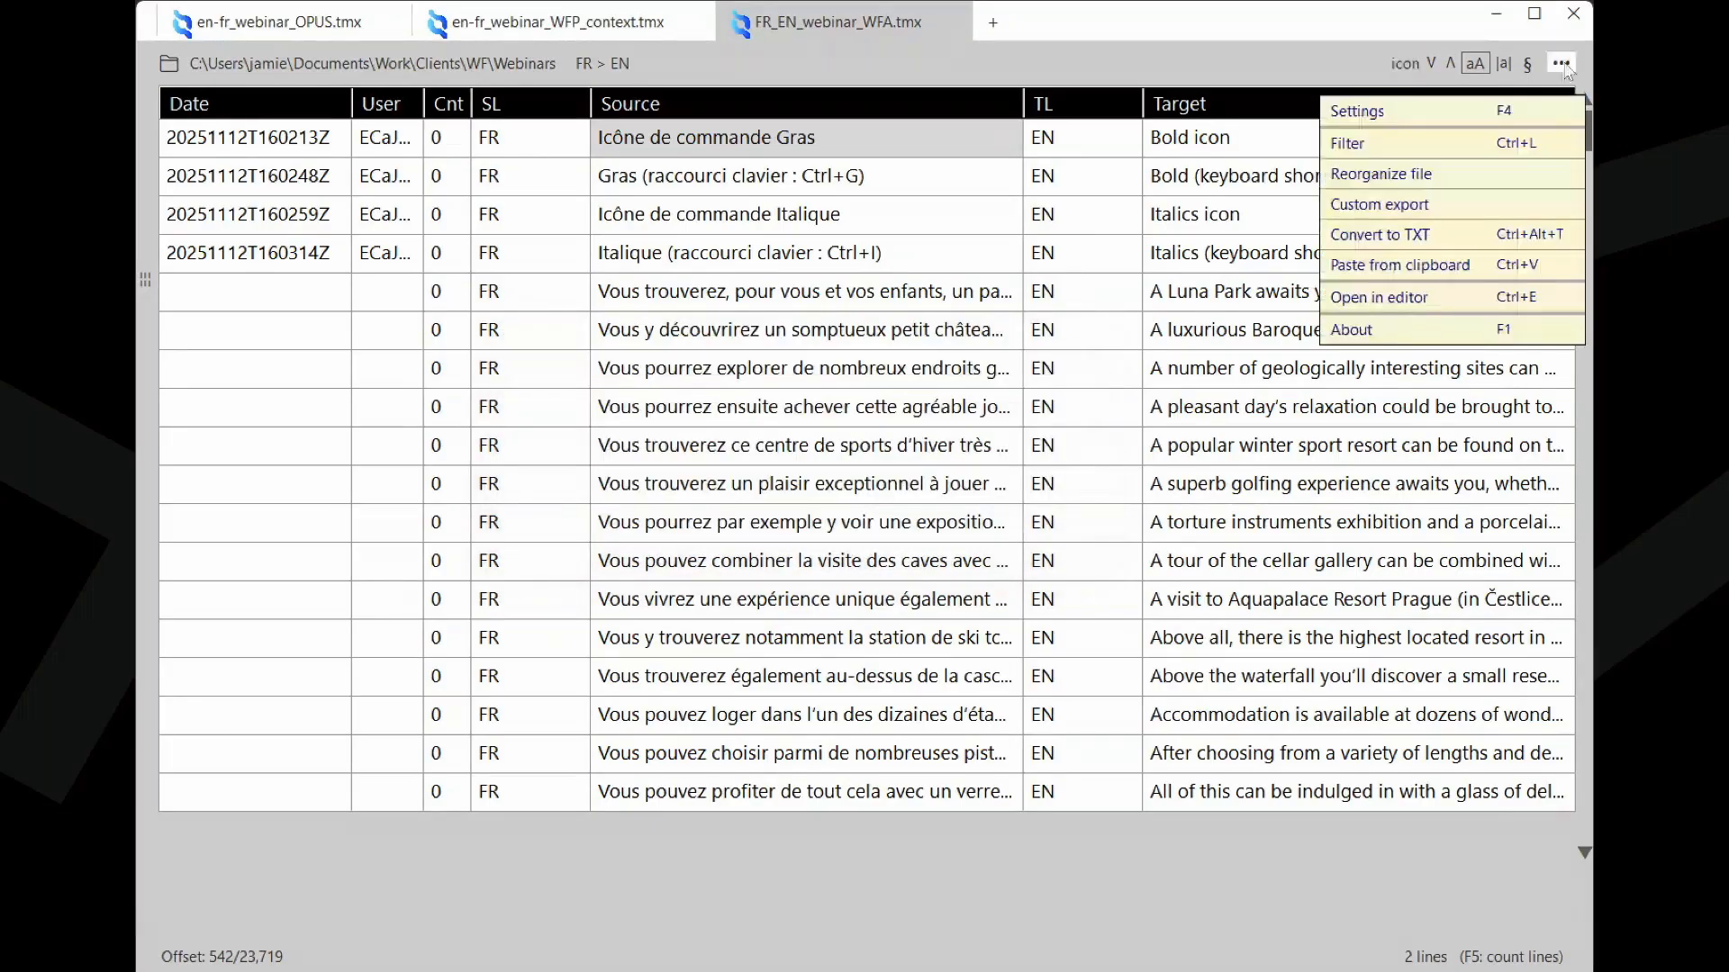
left_click(1530, 136)
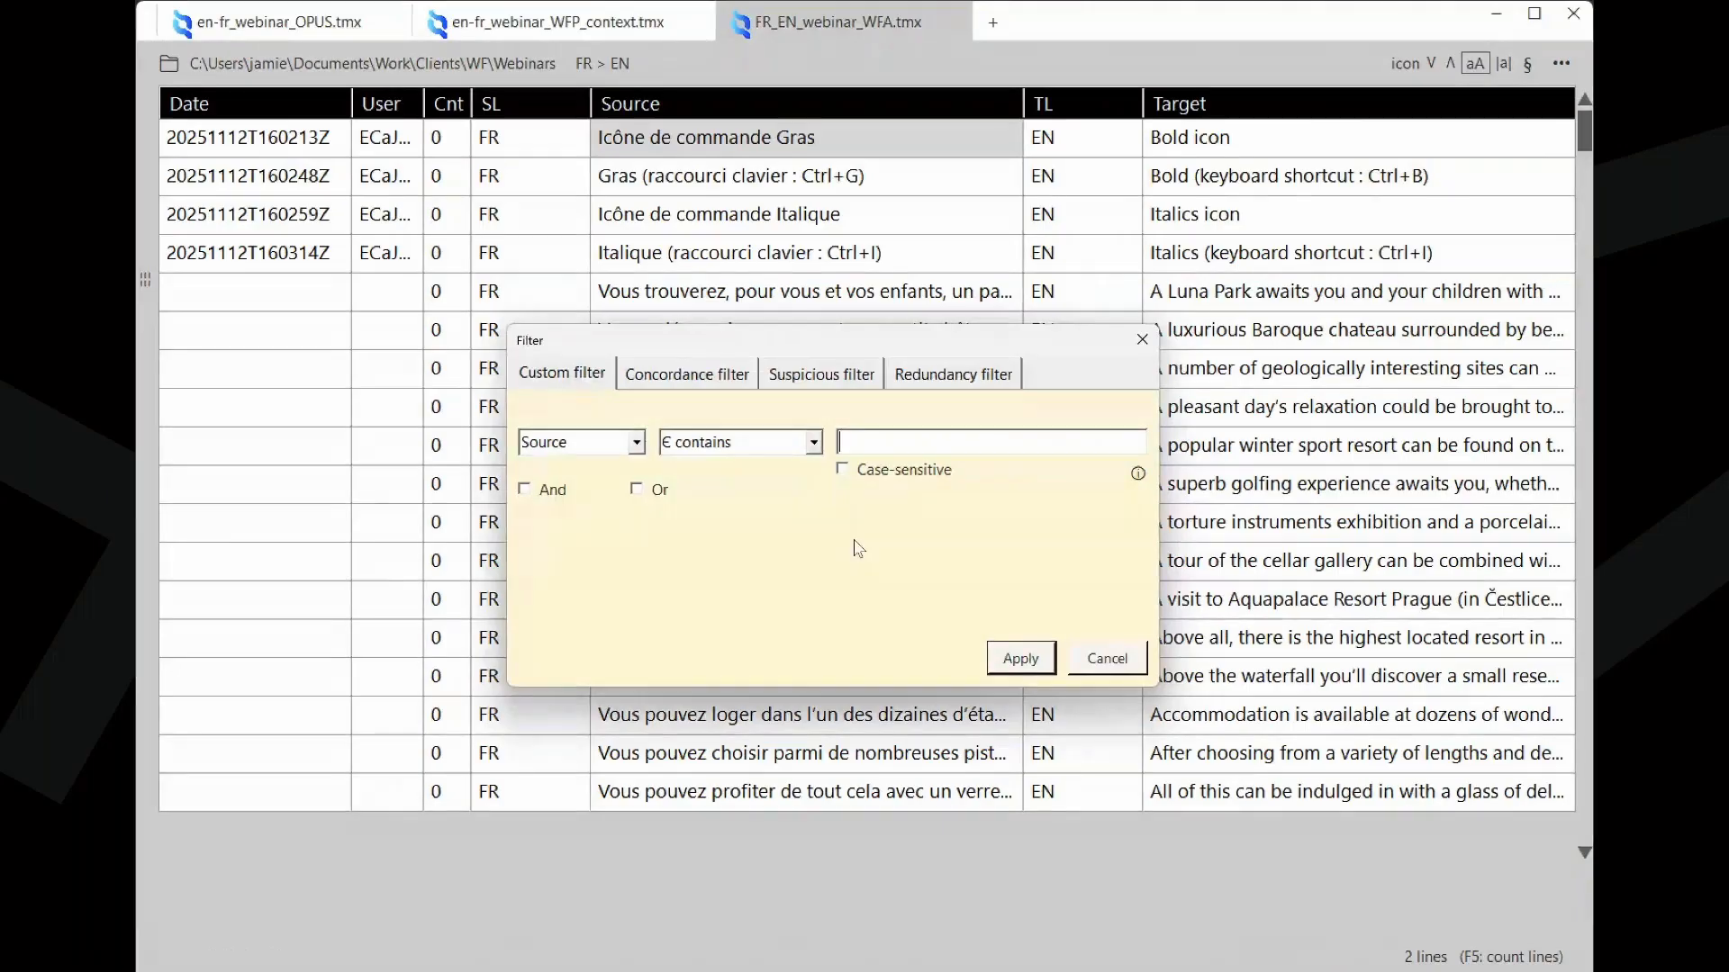
left_click(686, 378)
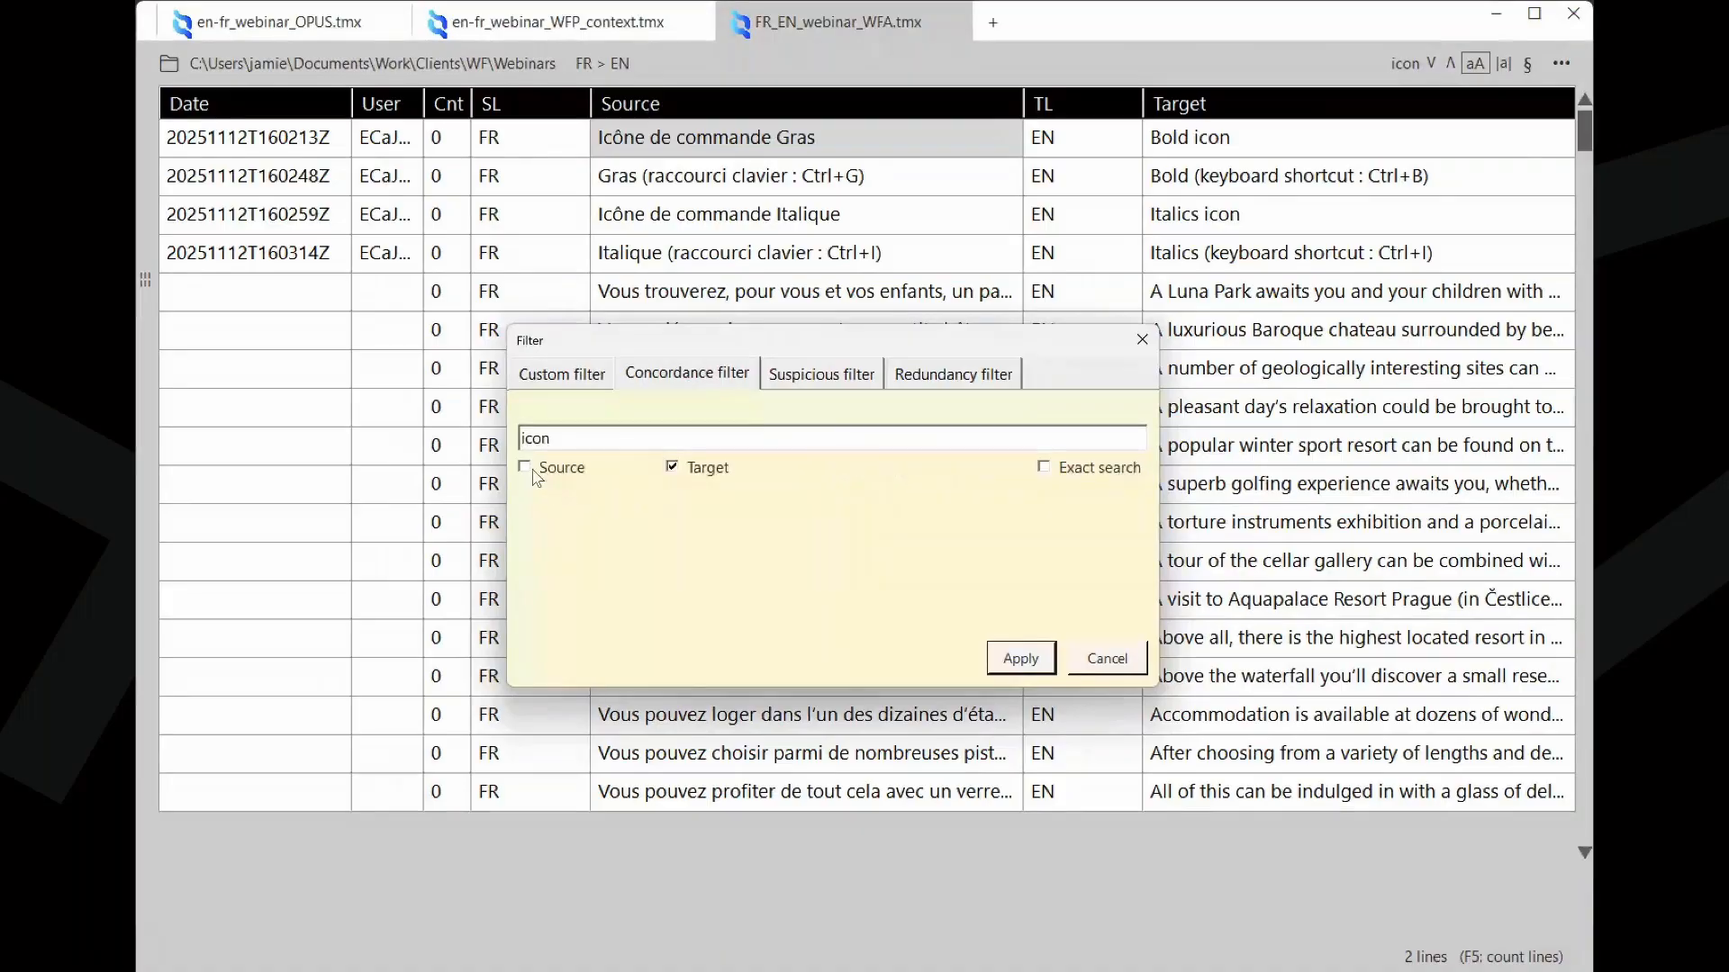
left_click(523, 468)
left_click(524, 467)
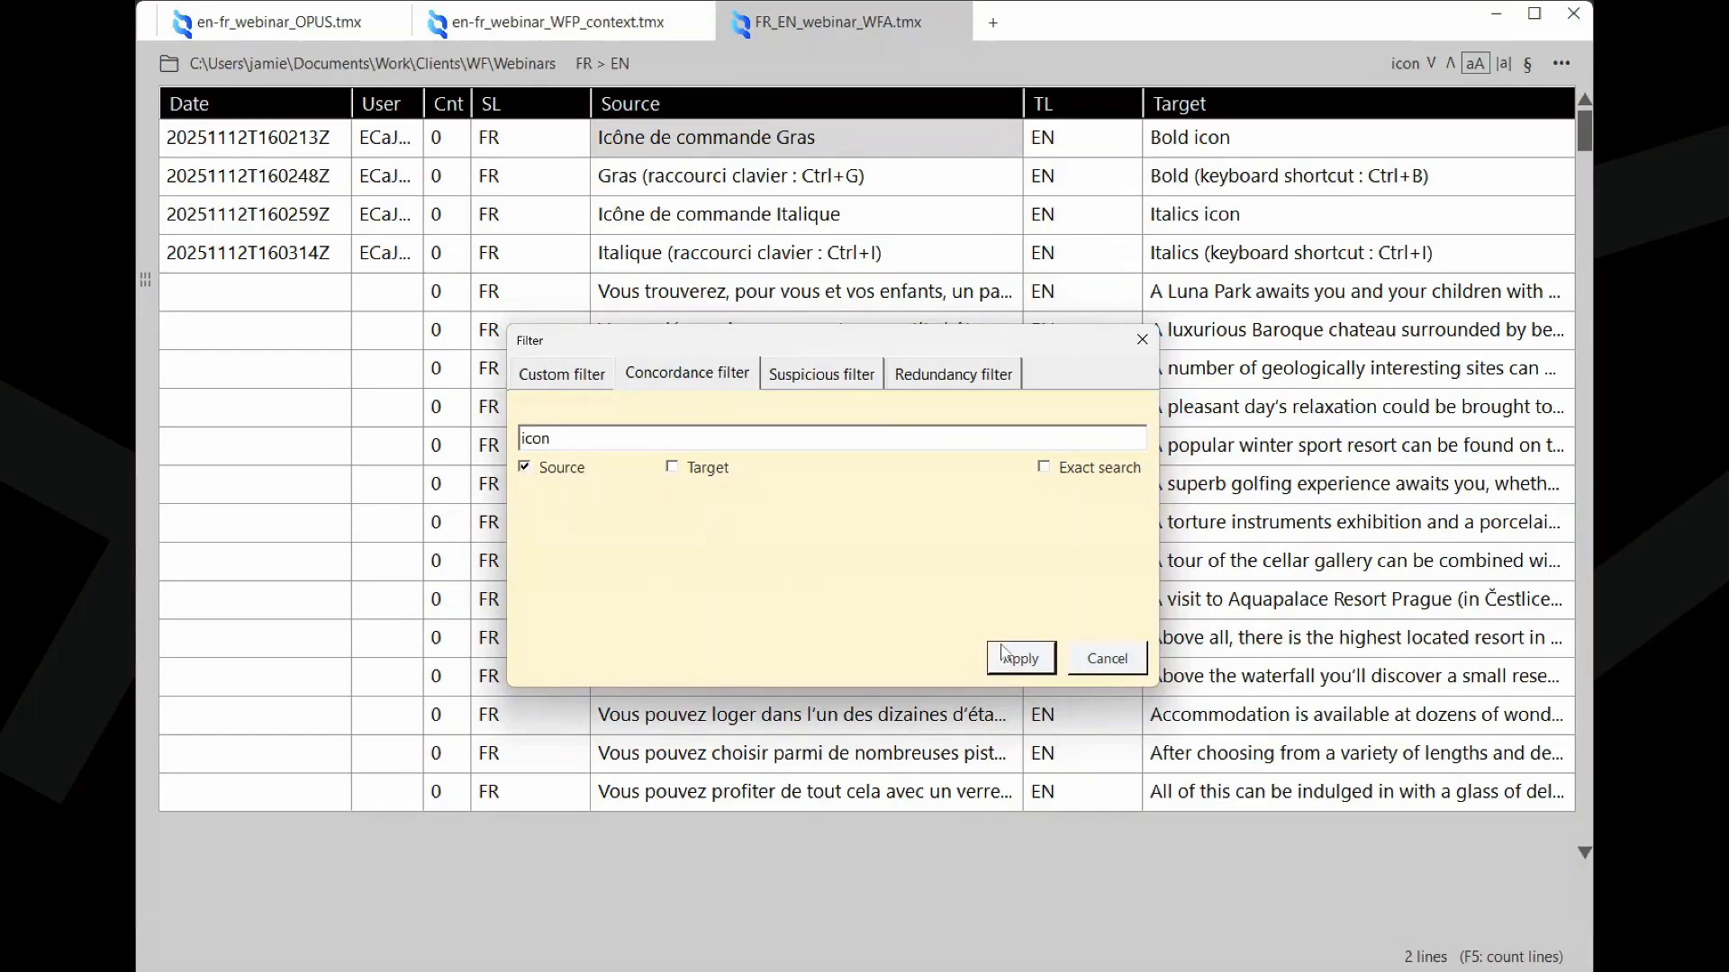
left_click(1120, 666)
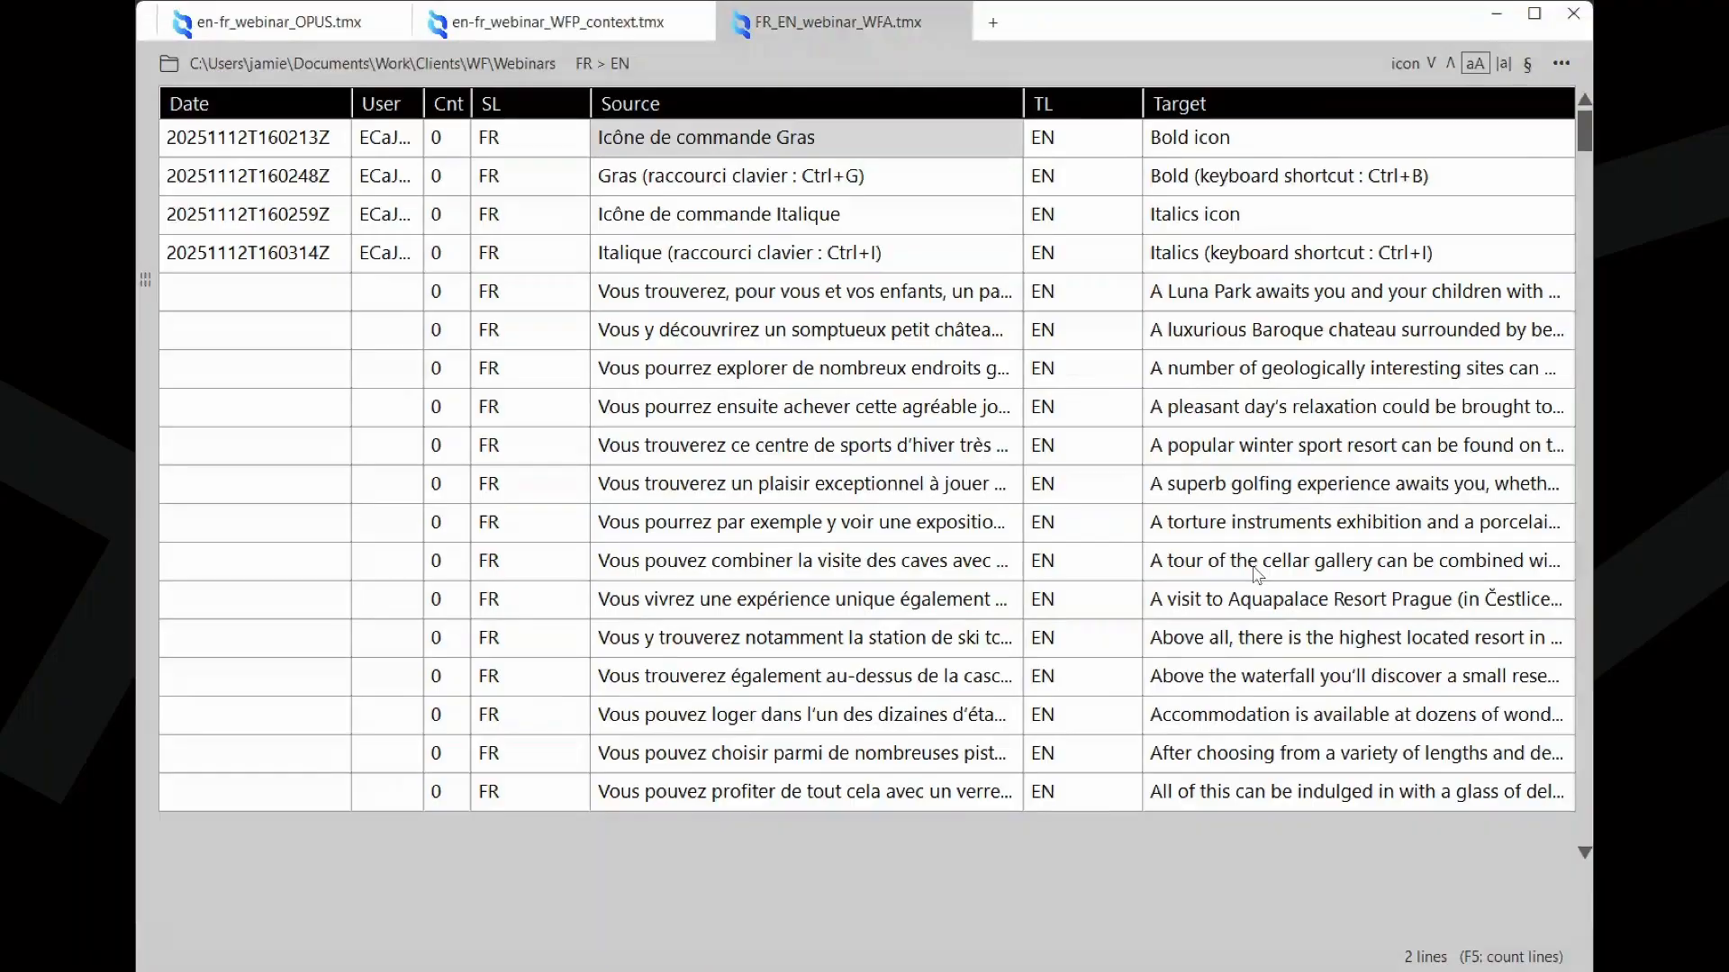
key("F4")
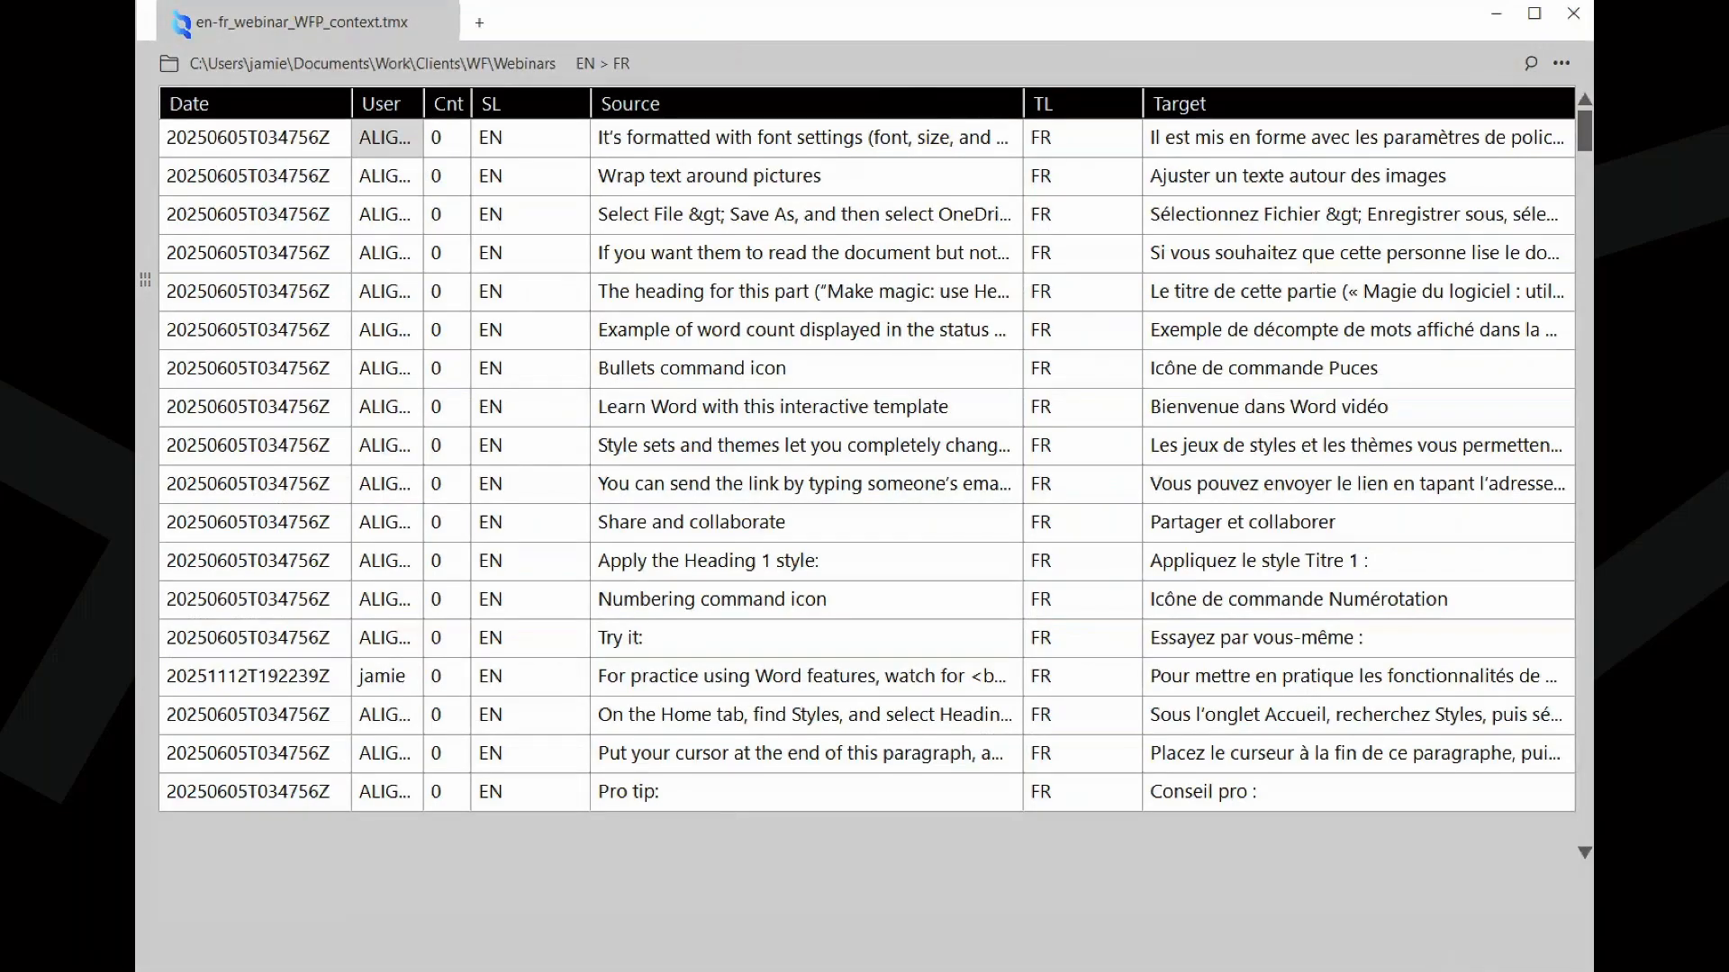
- Close en-fr_webinar_WFP_context.tmx and reopen it from the Webinars folder with source EN, target FR and no prop elements
left_click(442, 23)
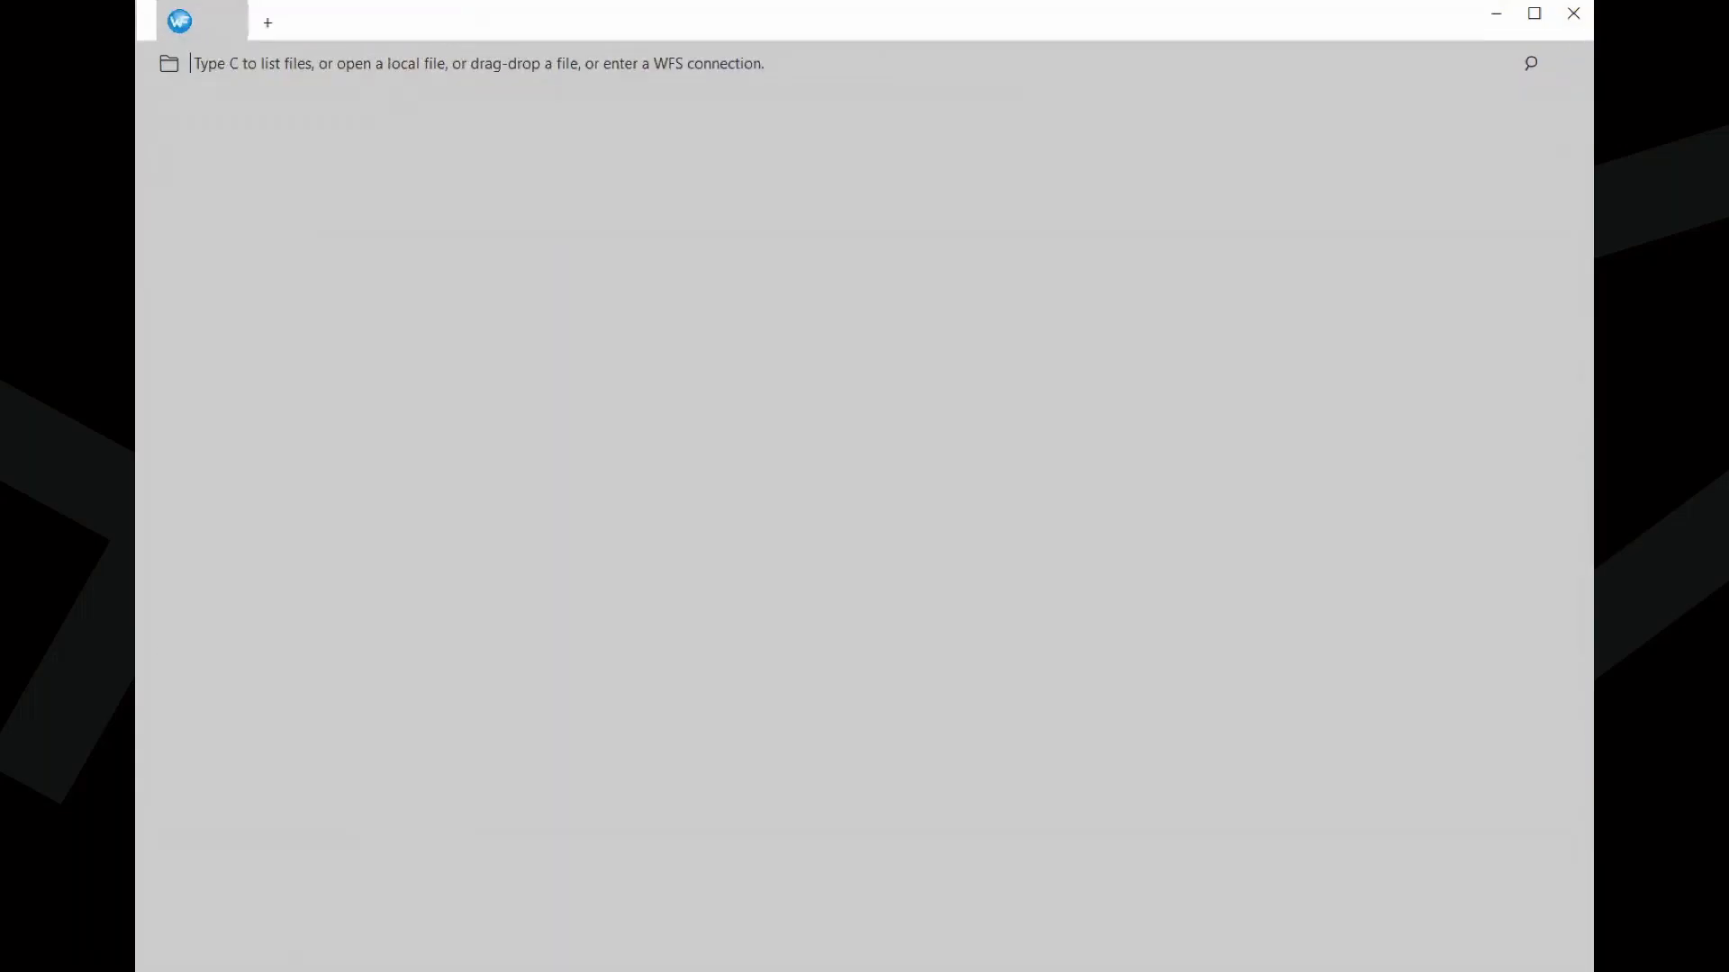
key("alt+Tab")
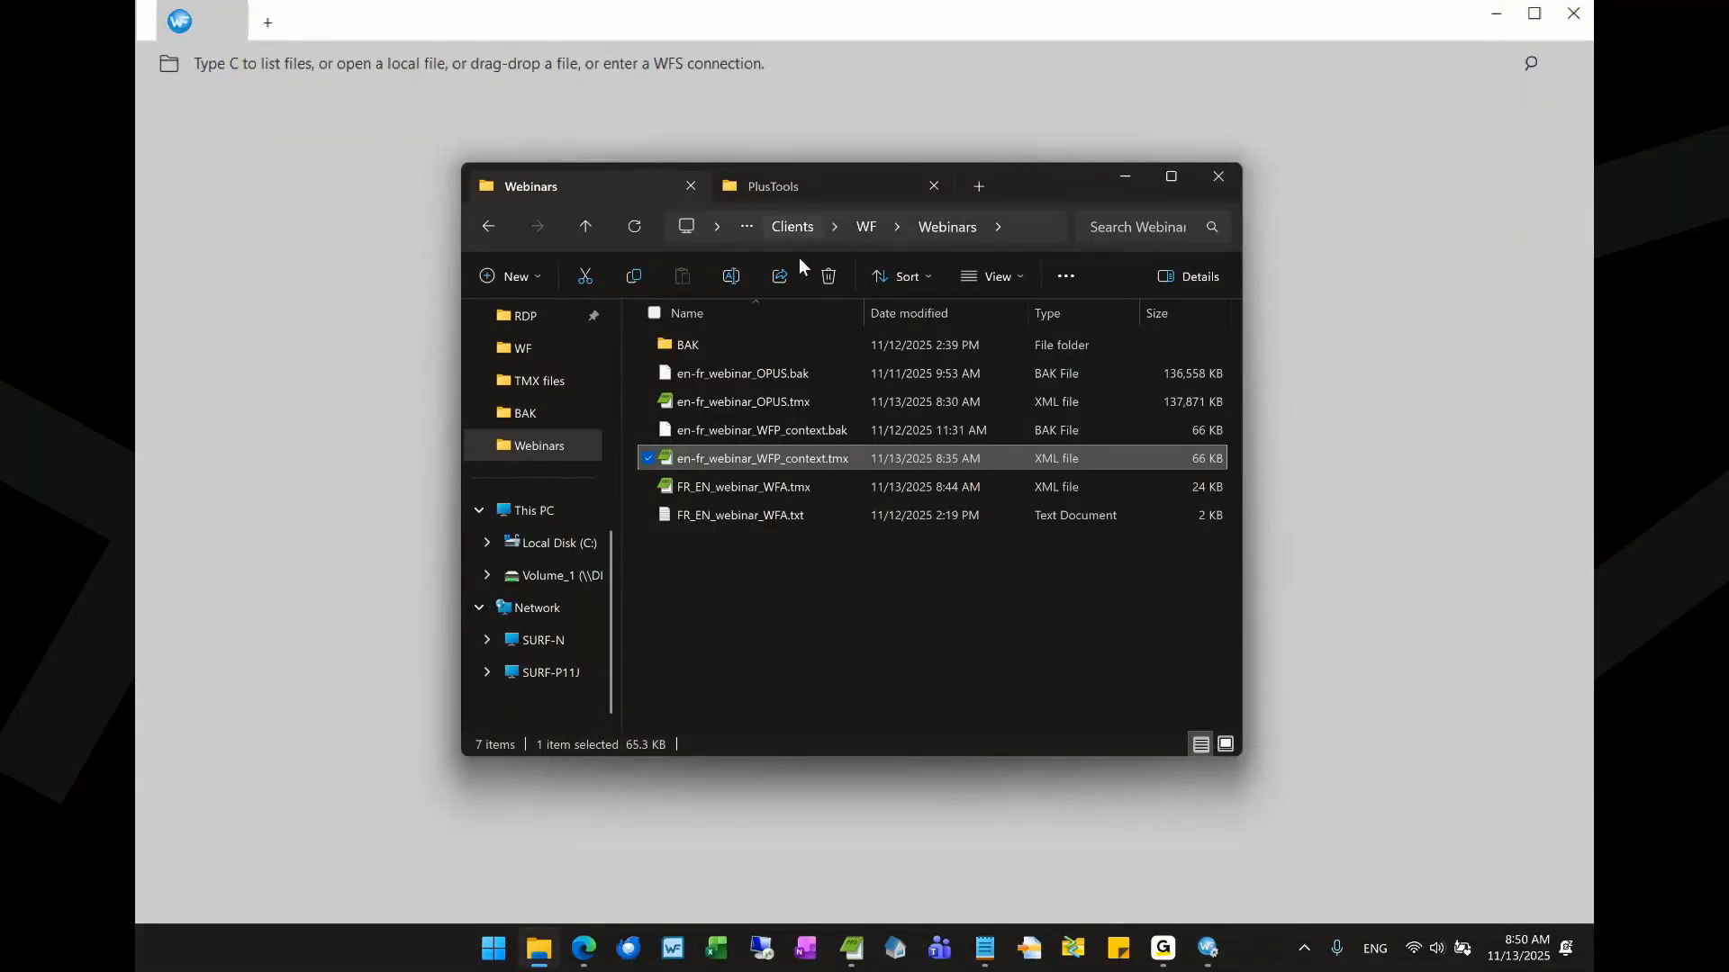
left_click_drag(742, 450, 440, 406)
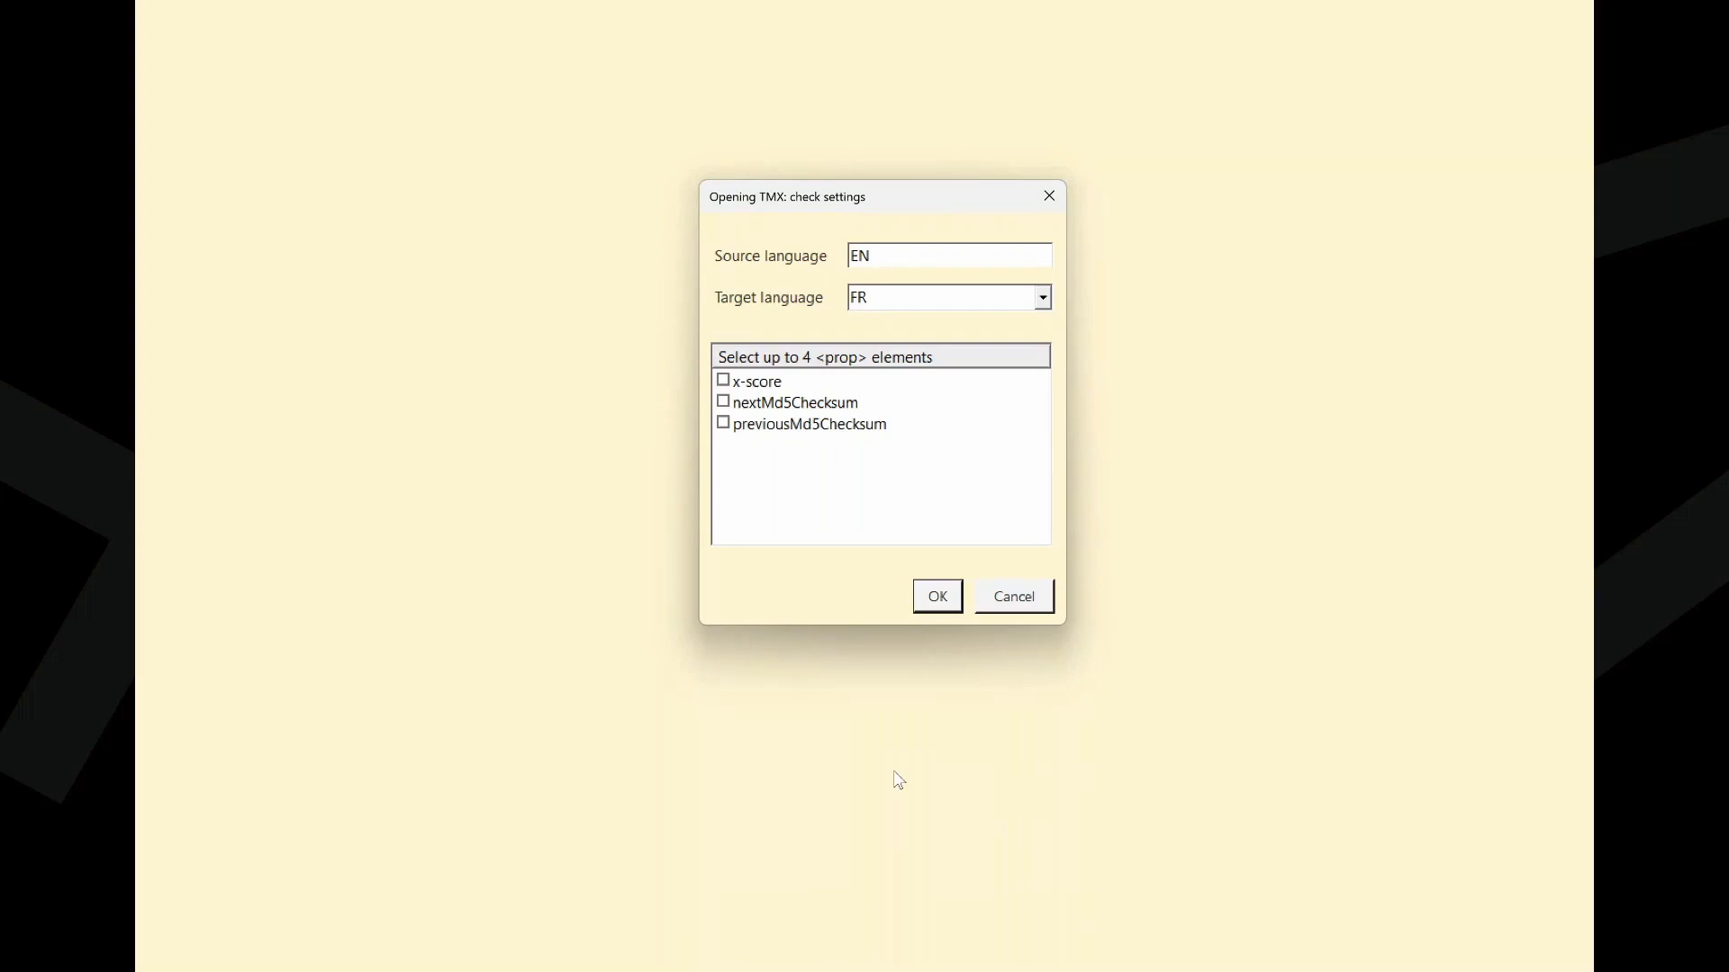
key("Return")
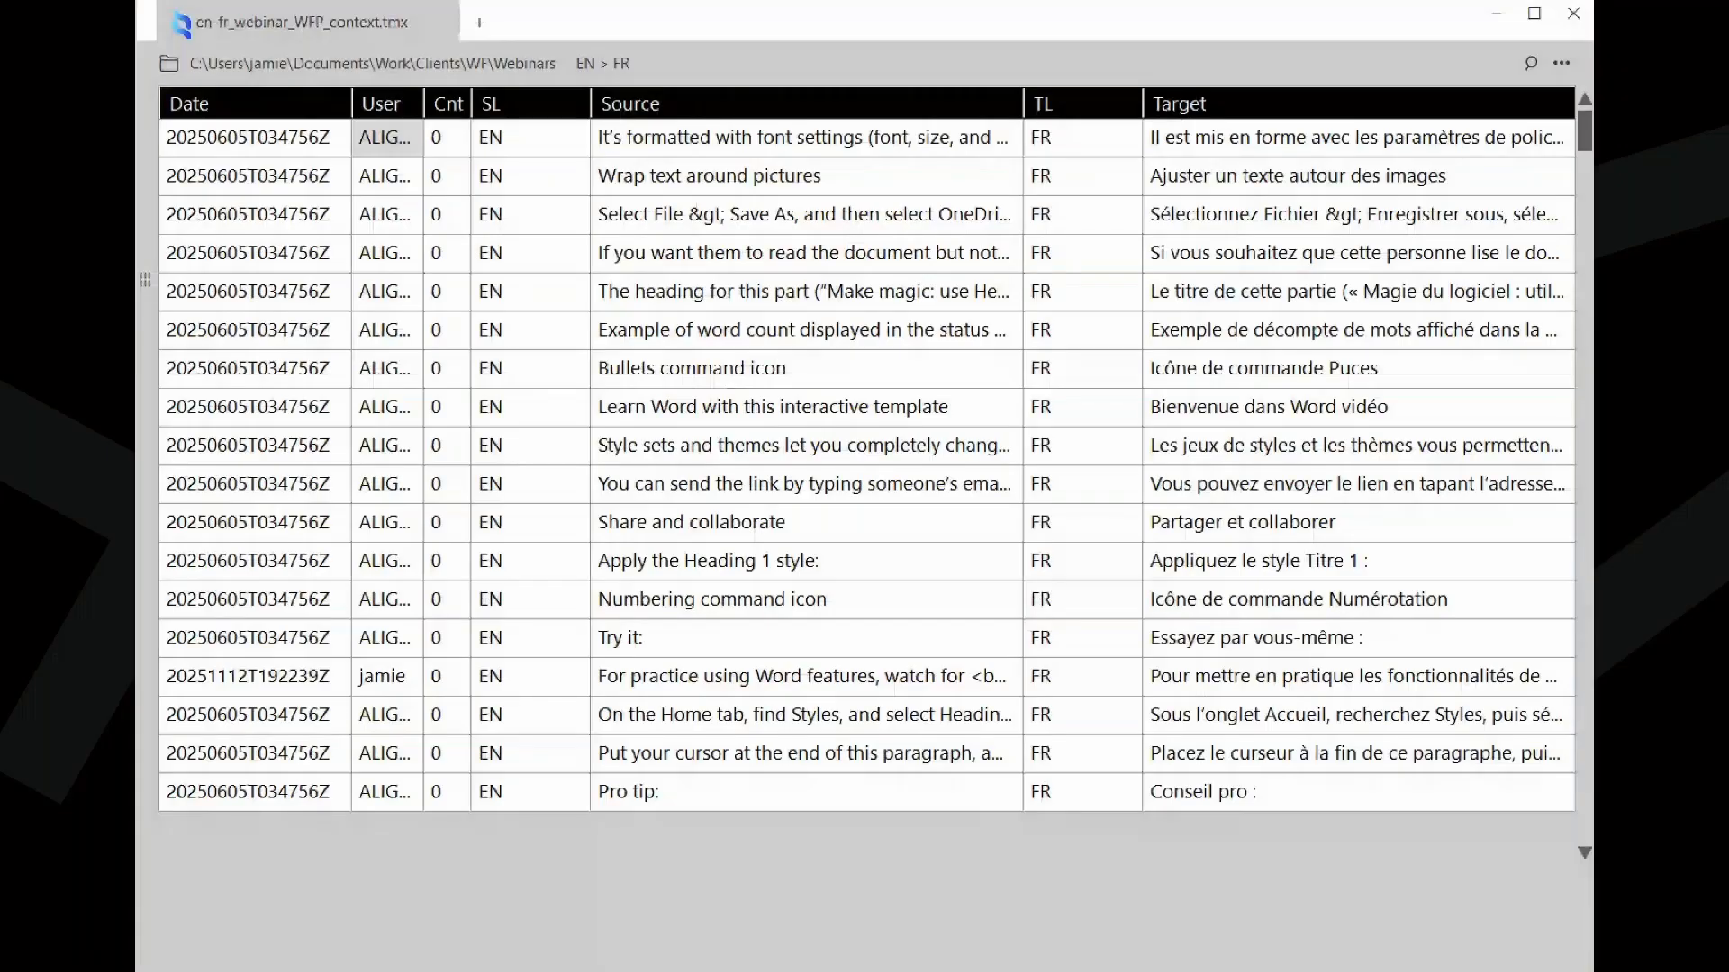
- Set up Find & Replace to change "EN" to "en-us" in the SL field, and cancel without replacing
key("ctrl+h")
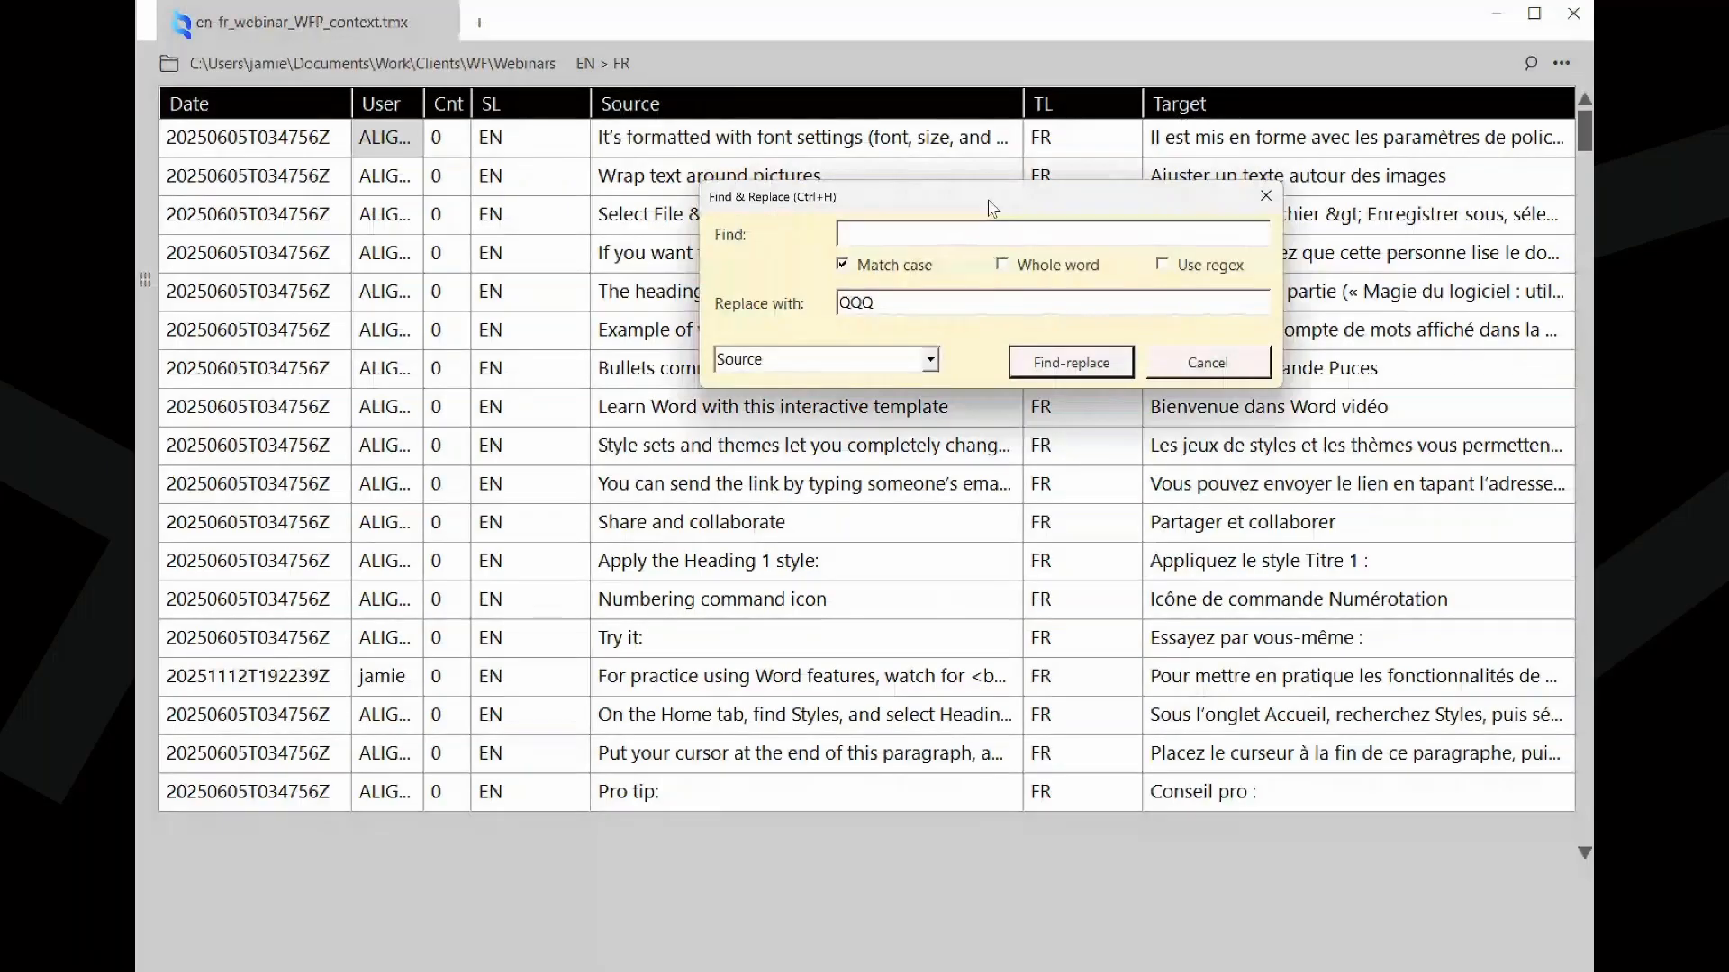
left_click_drag(992, 207, 962, 367)
left_click(899, 521)
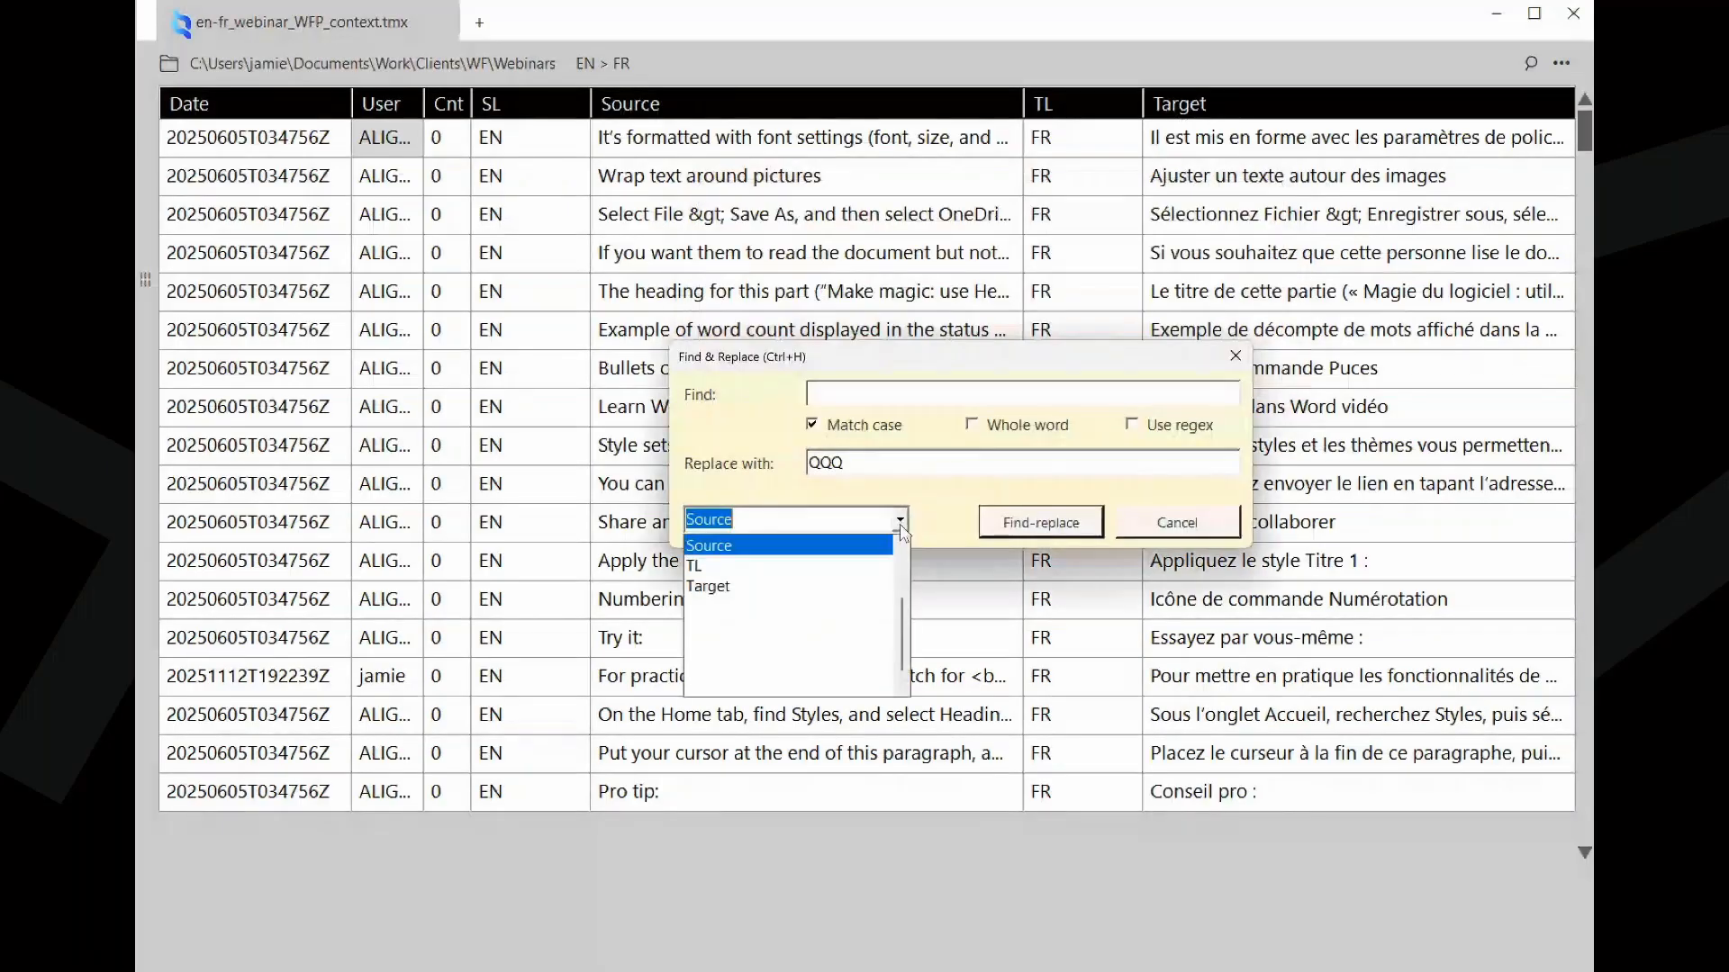
left_click(901, 562)
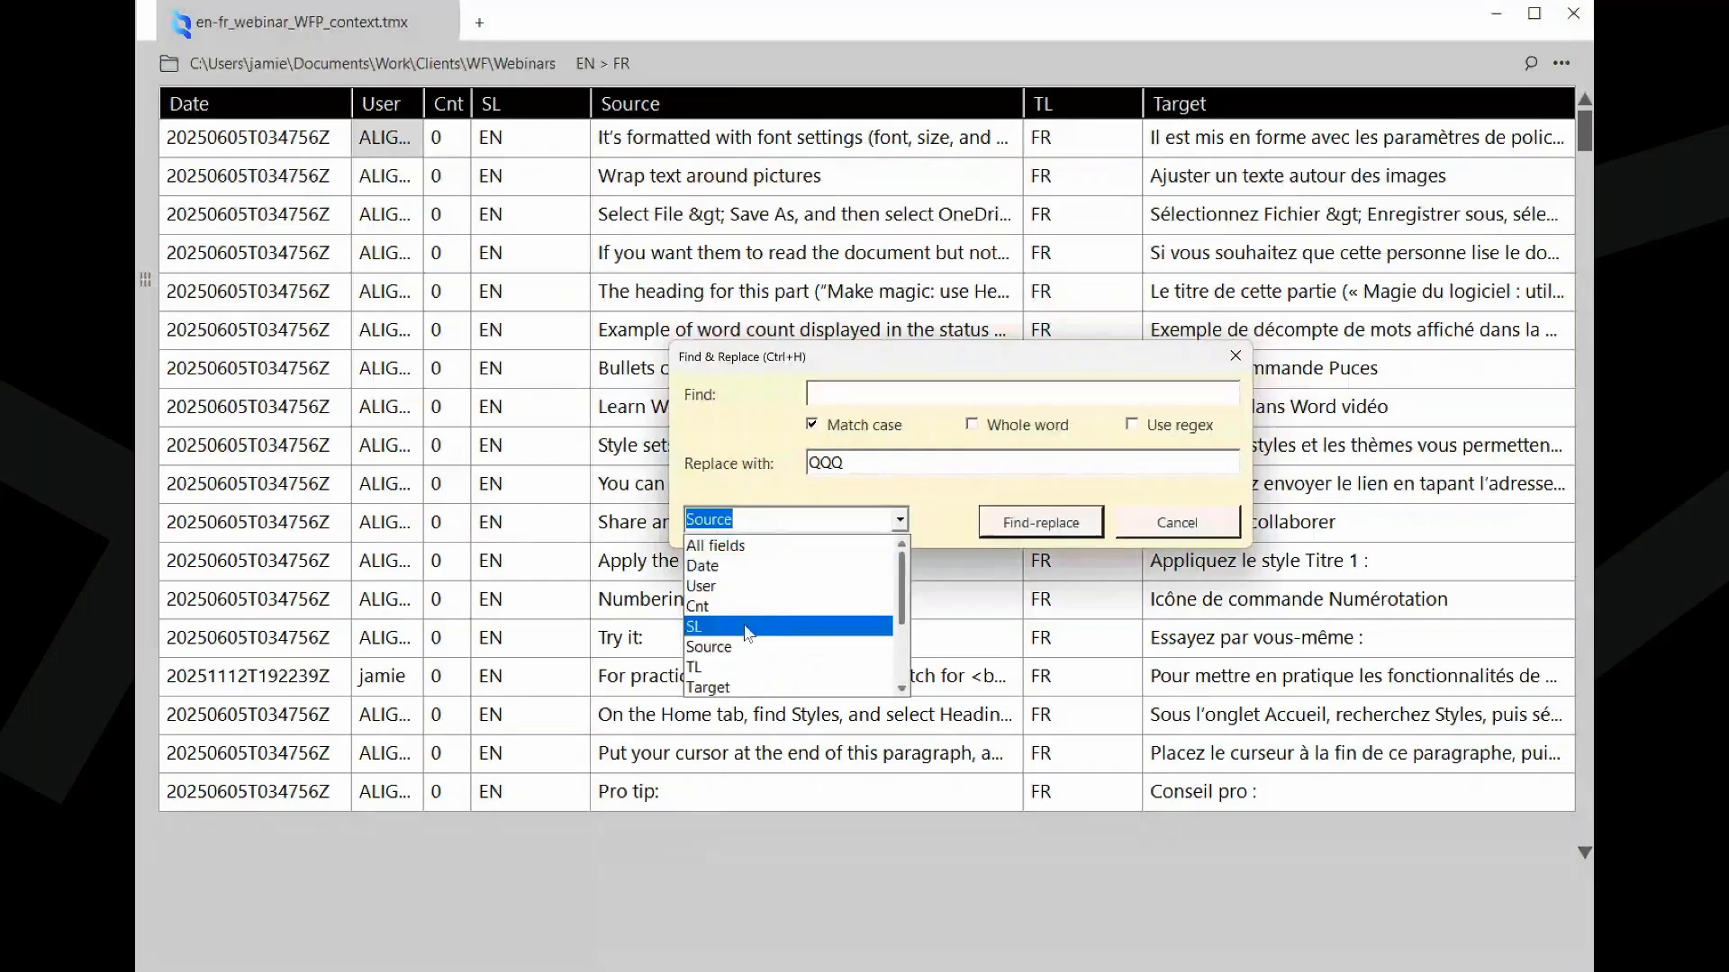
left_click(776, 623)
left_click(812, 393)
type("EN")
double_click(860, 460)
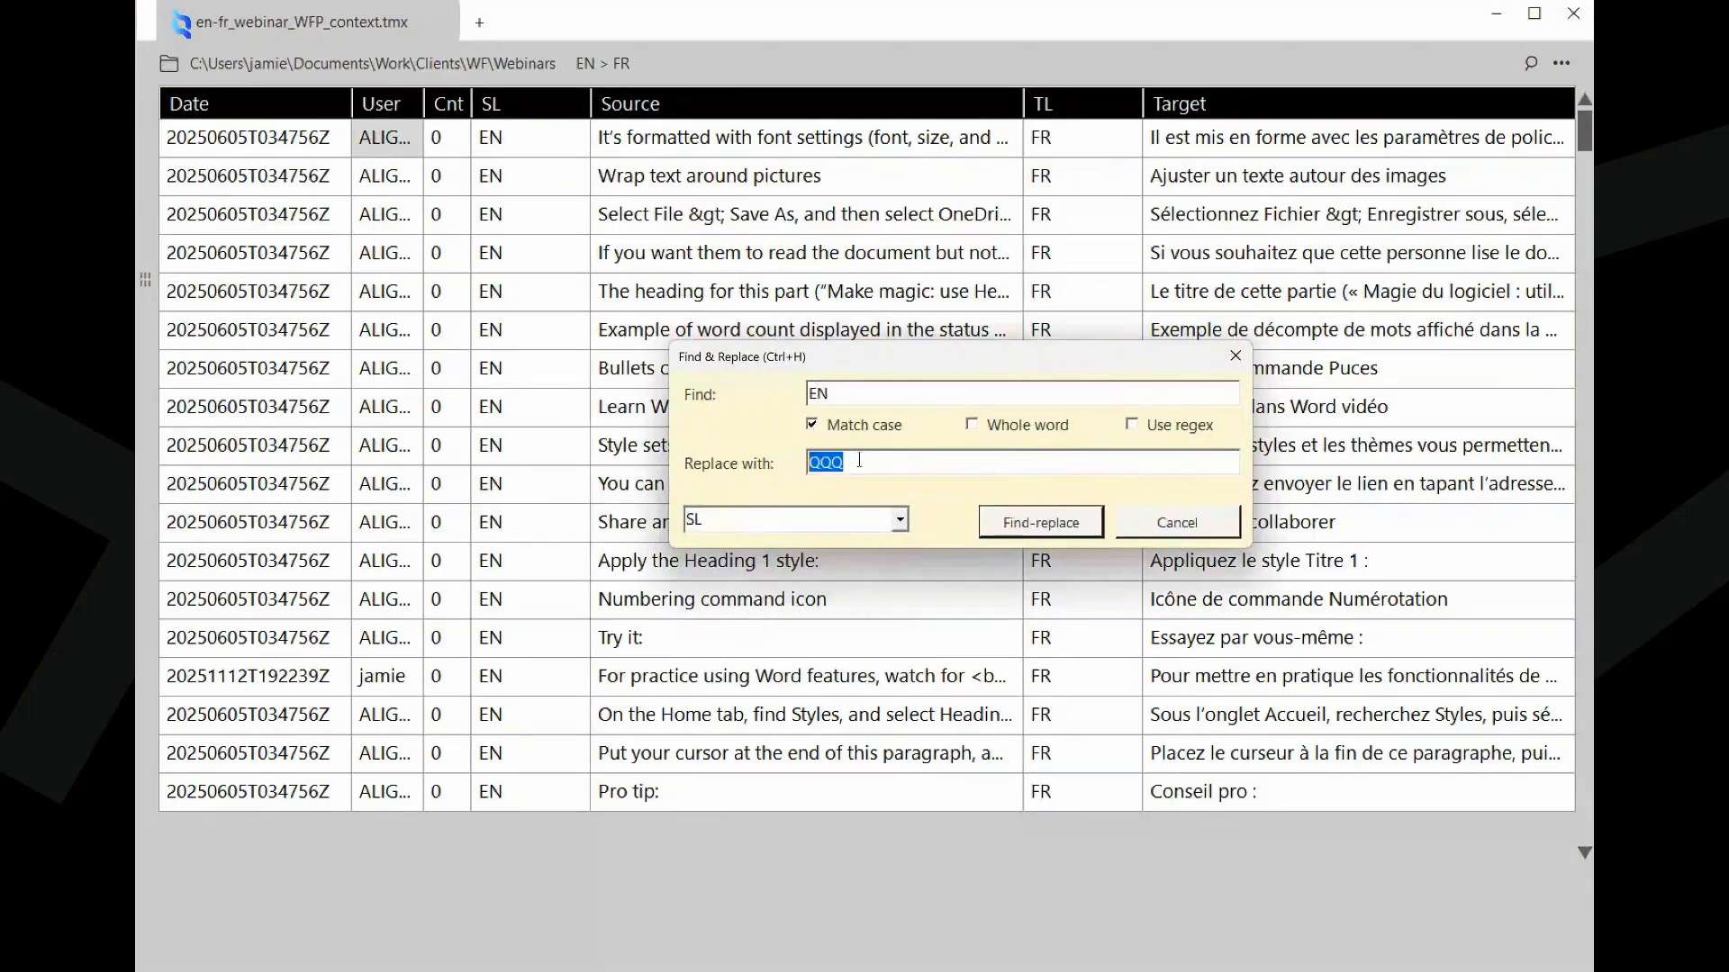
type("en-us")
left_click(1158, 531)
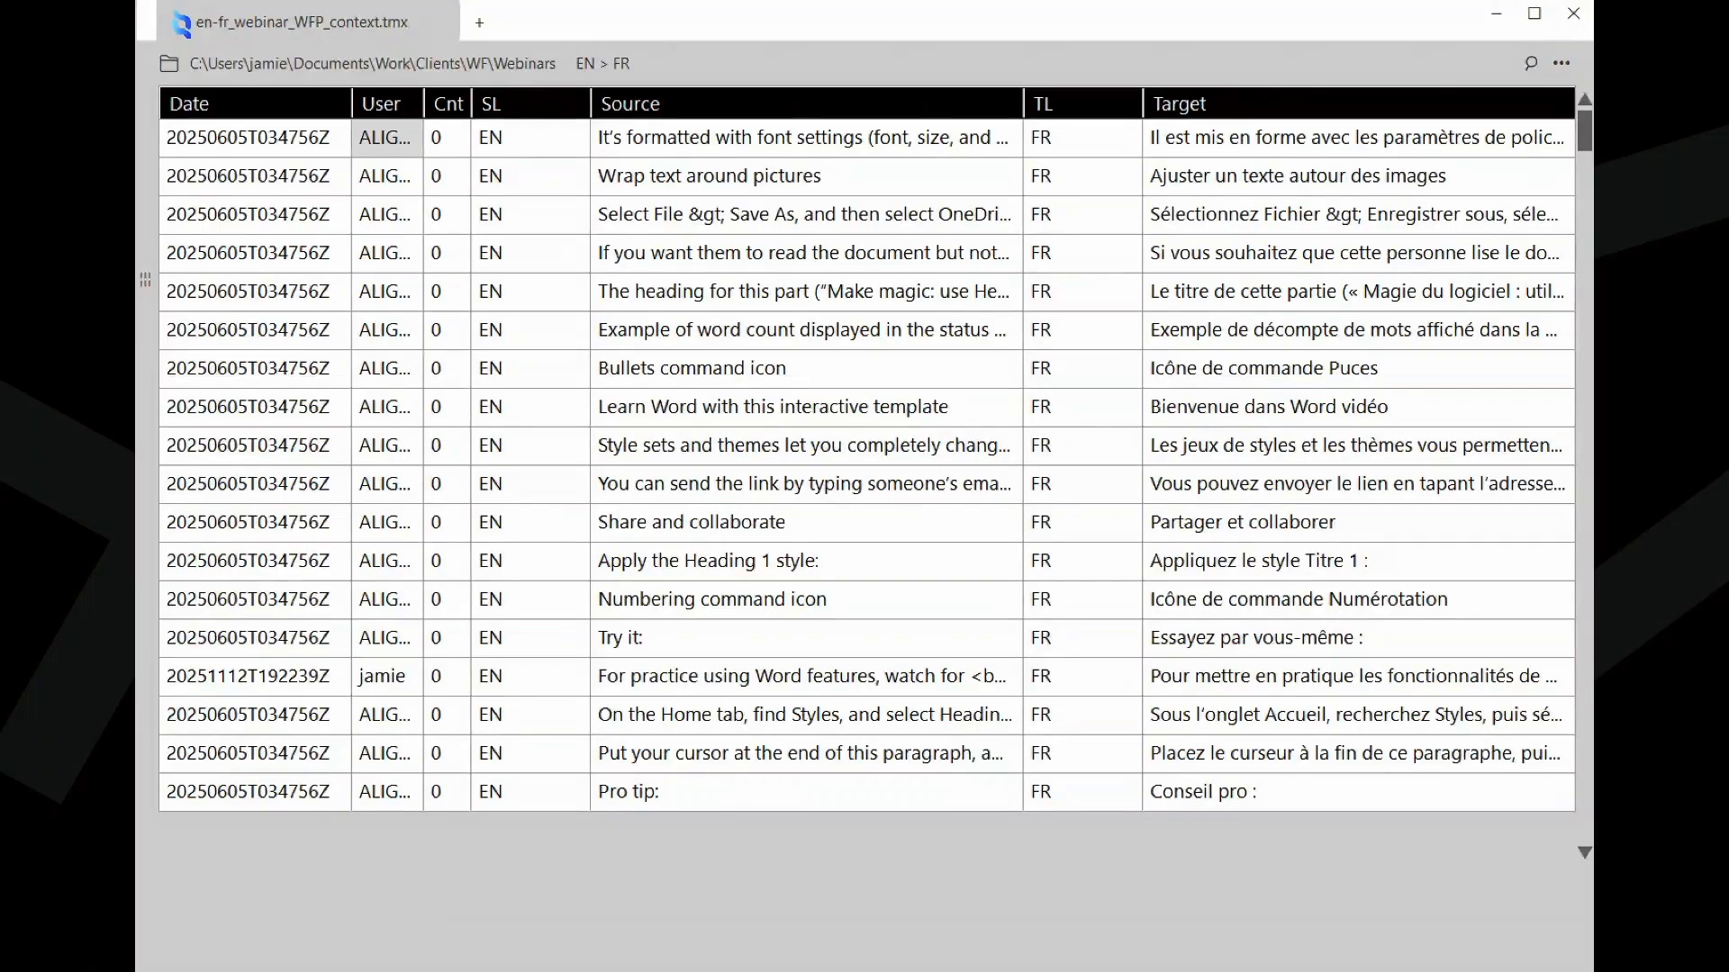
- Switch to File Explorer, compare en-fr_webinar_OPUS.tmx with its .bak backup in the Webinars folder, and return to +Tools
key("alt+Tab")
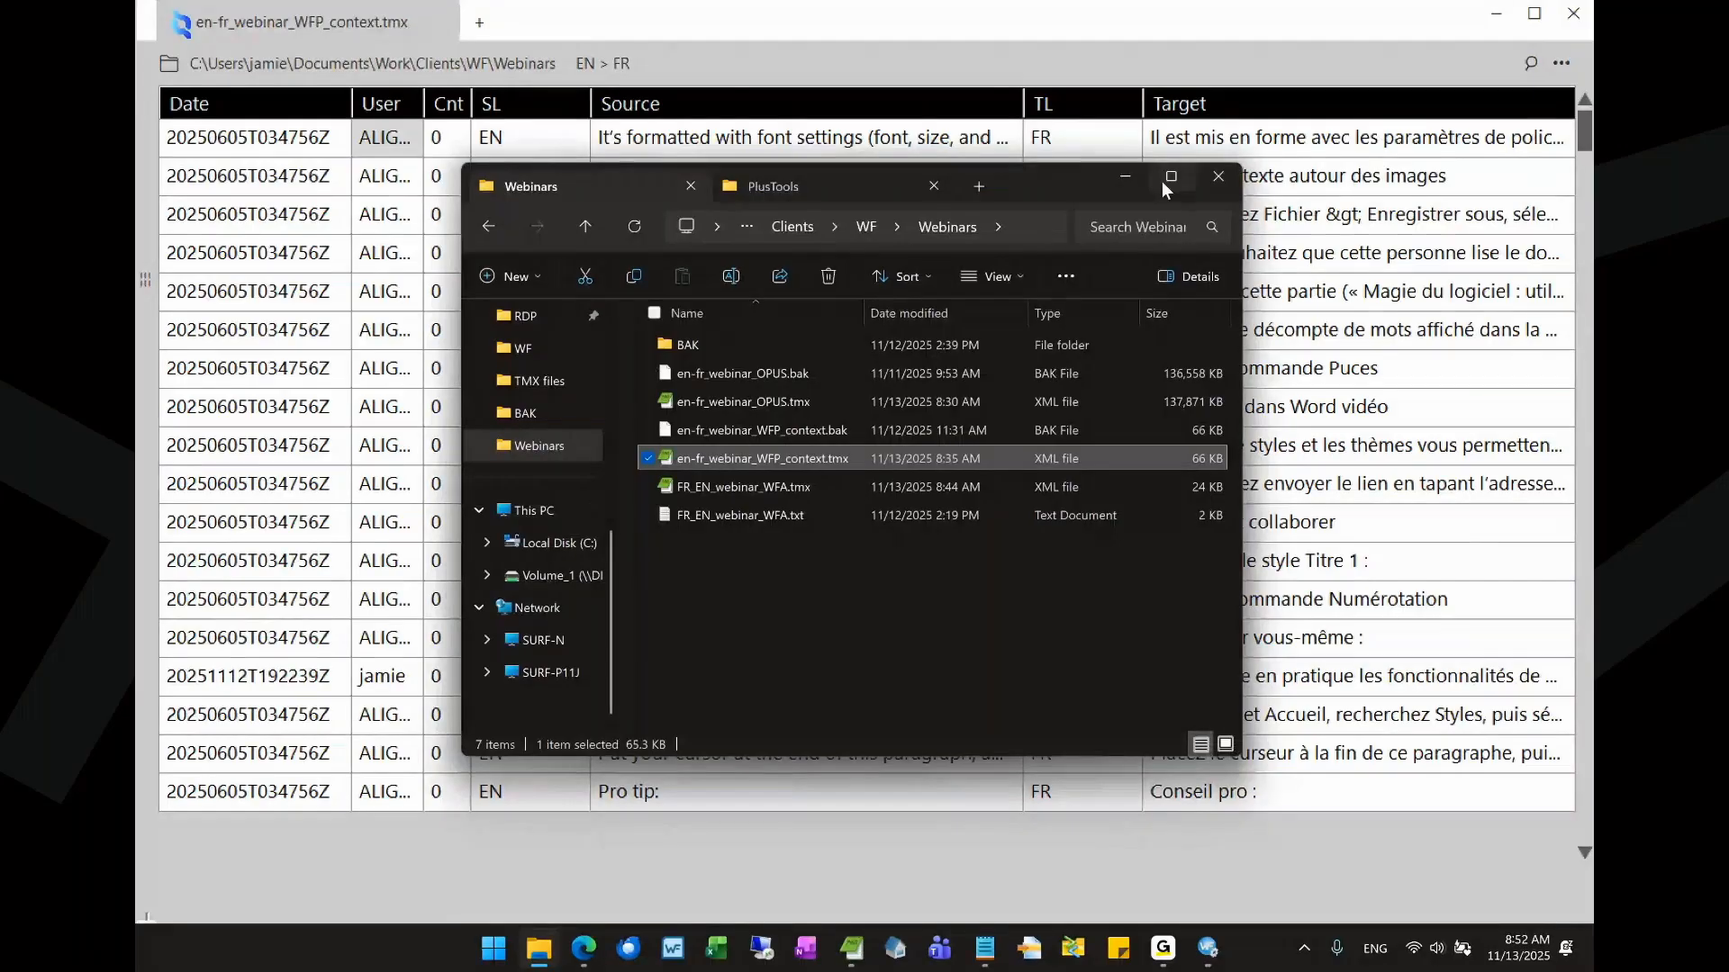
left_click(1170, 178)
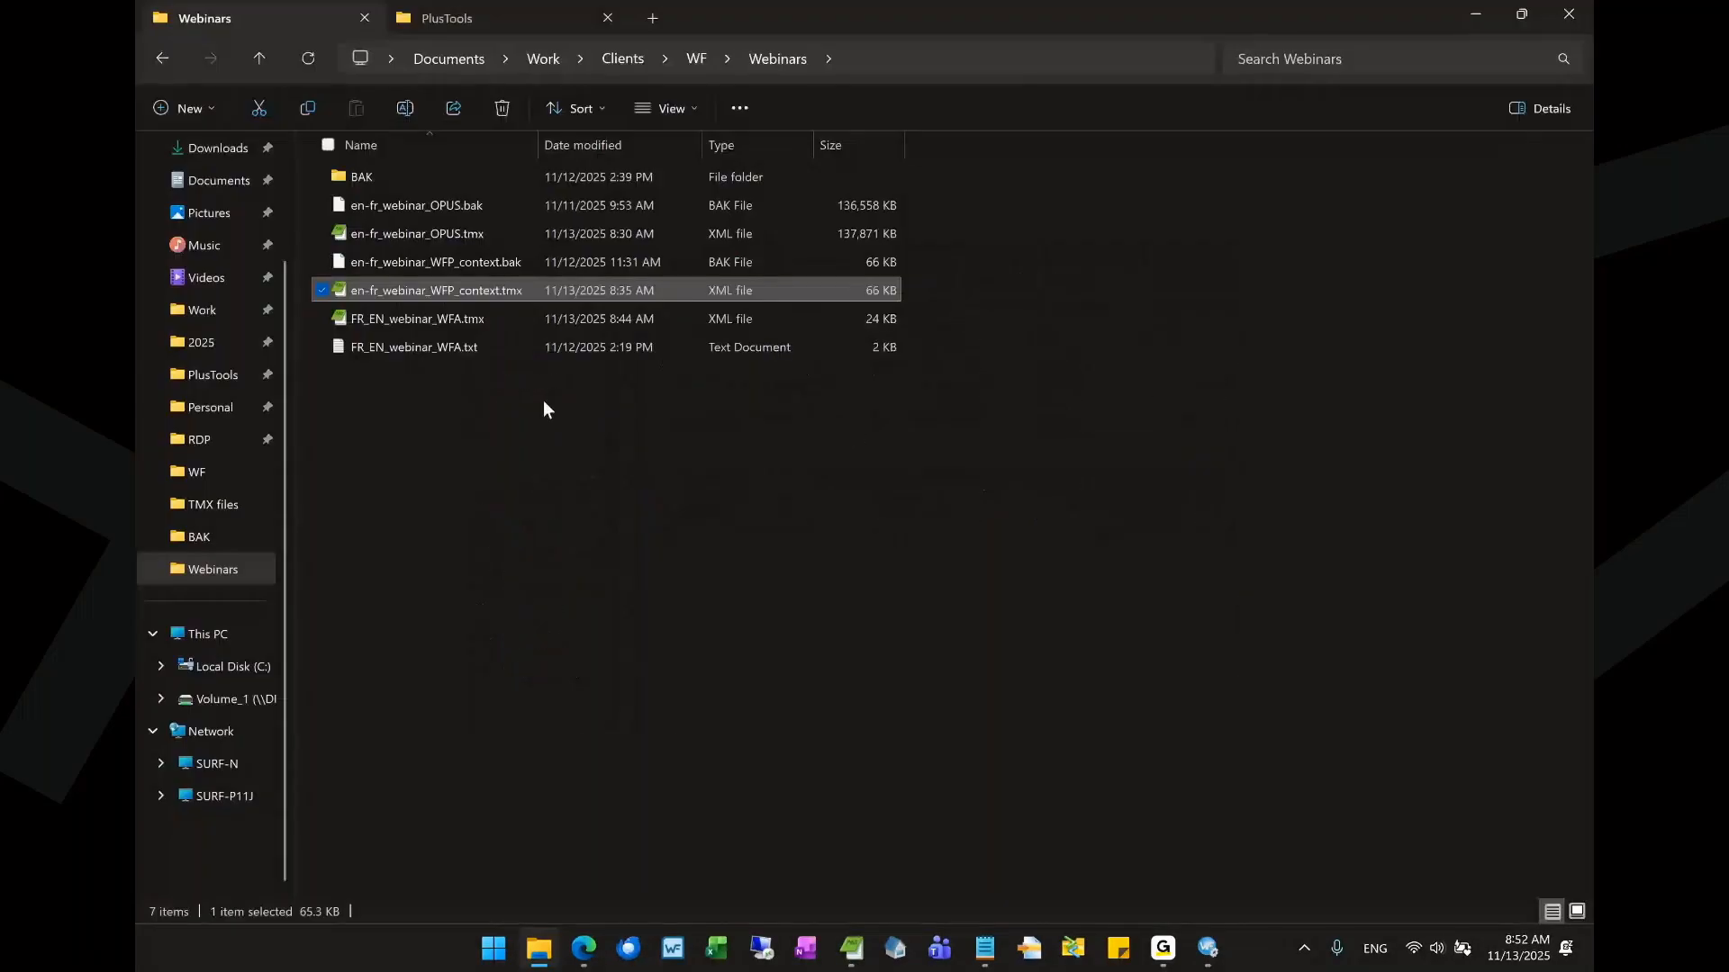
left_click(408, 234)
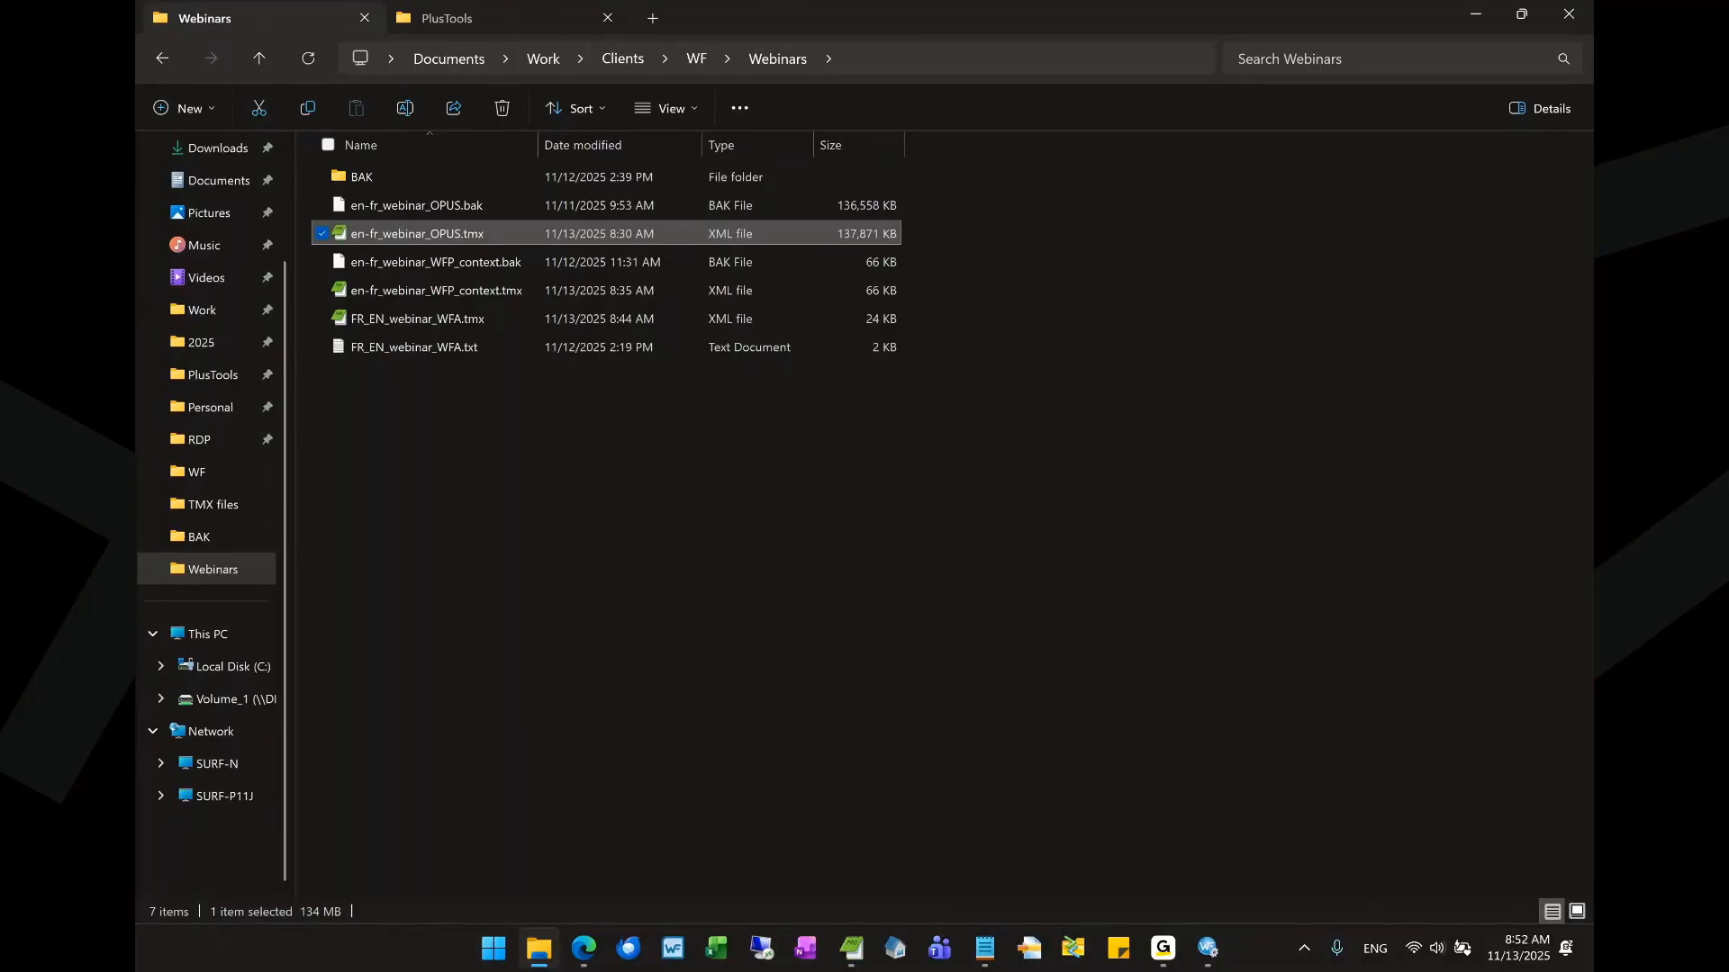
left_click(649, 214)
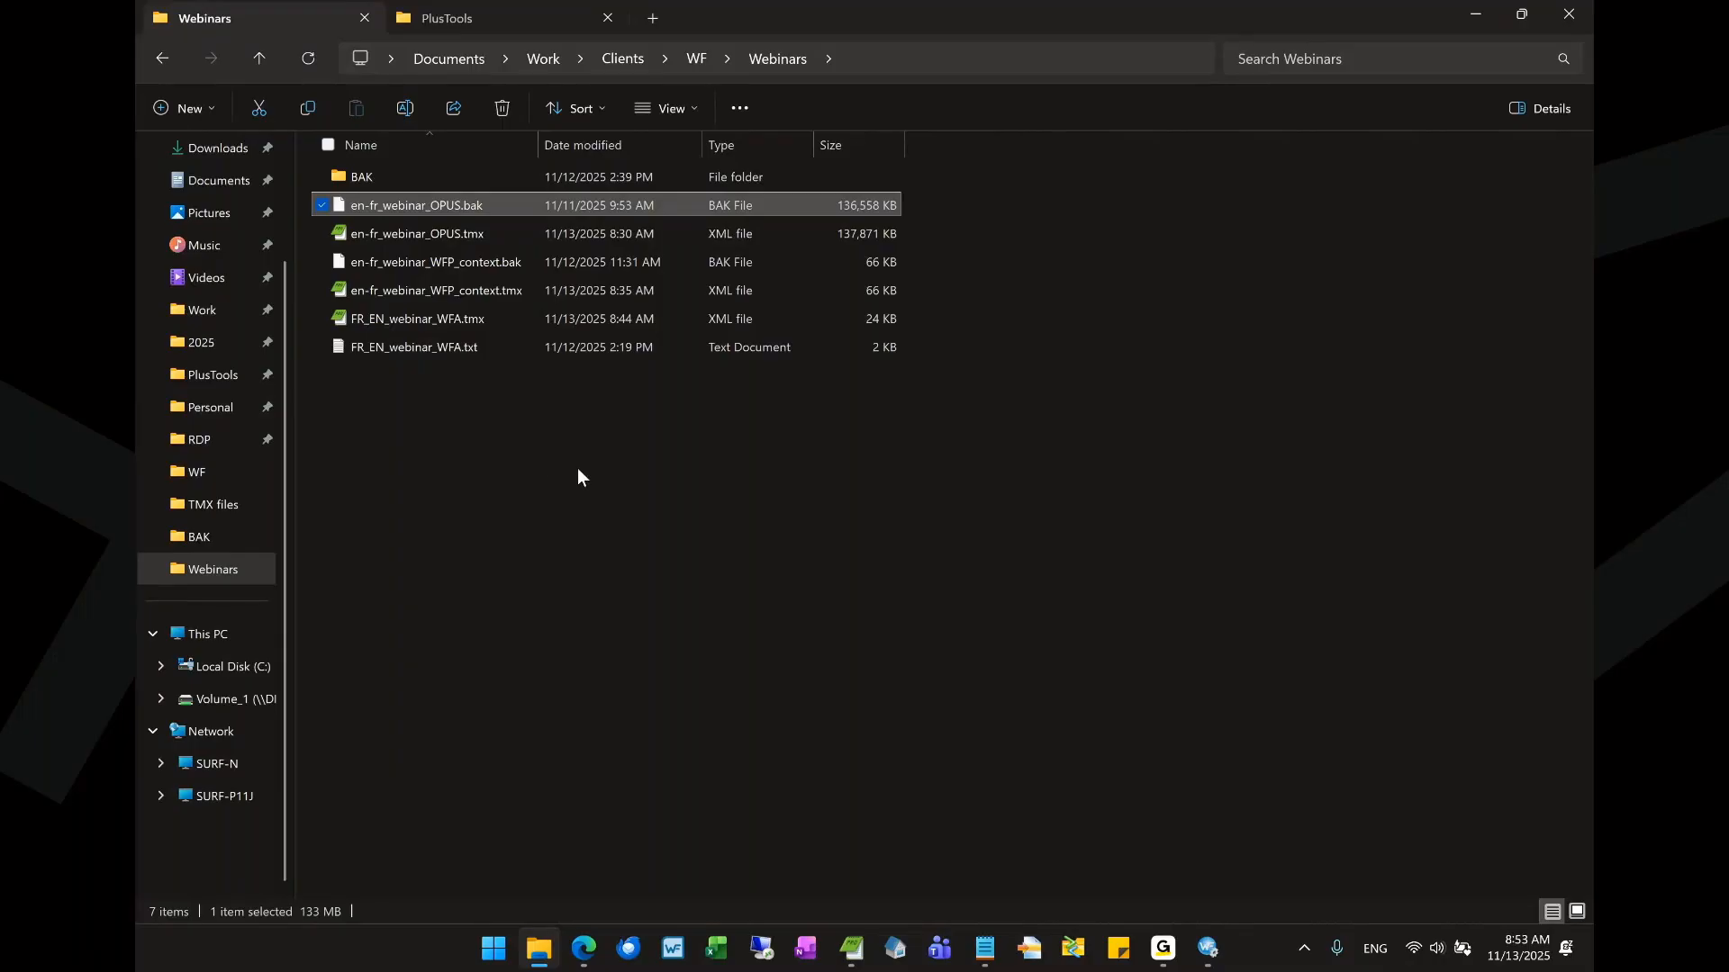
key("alt+Tab")
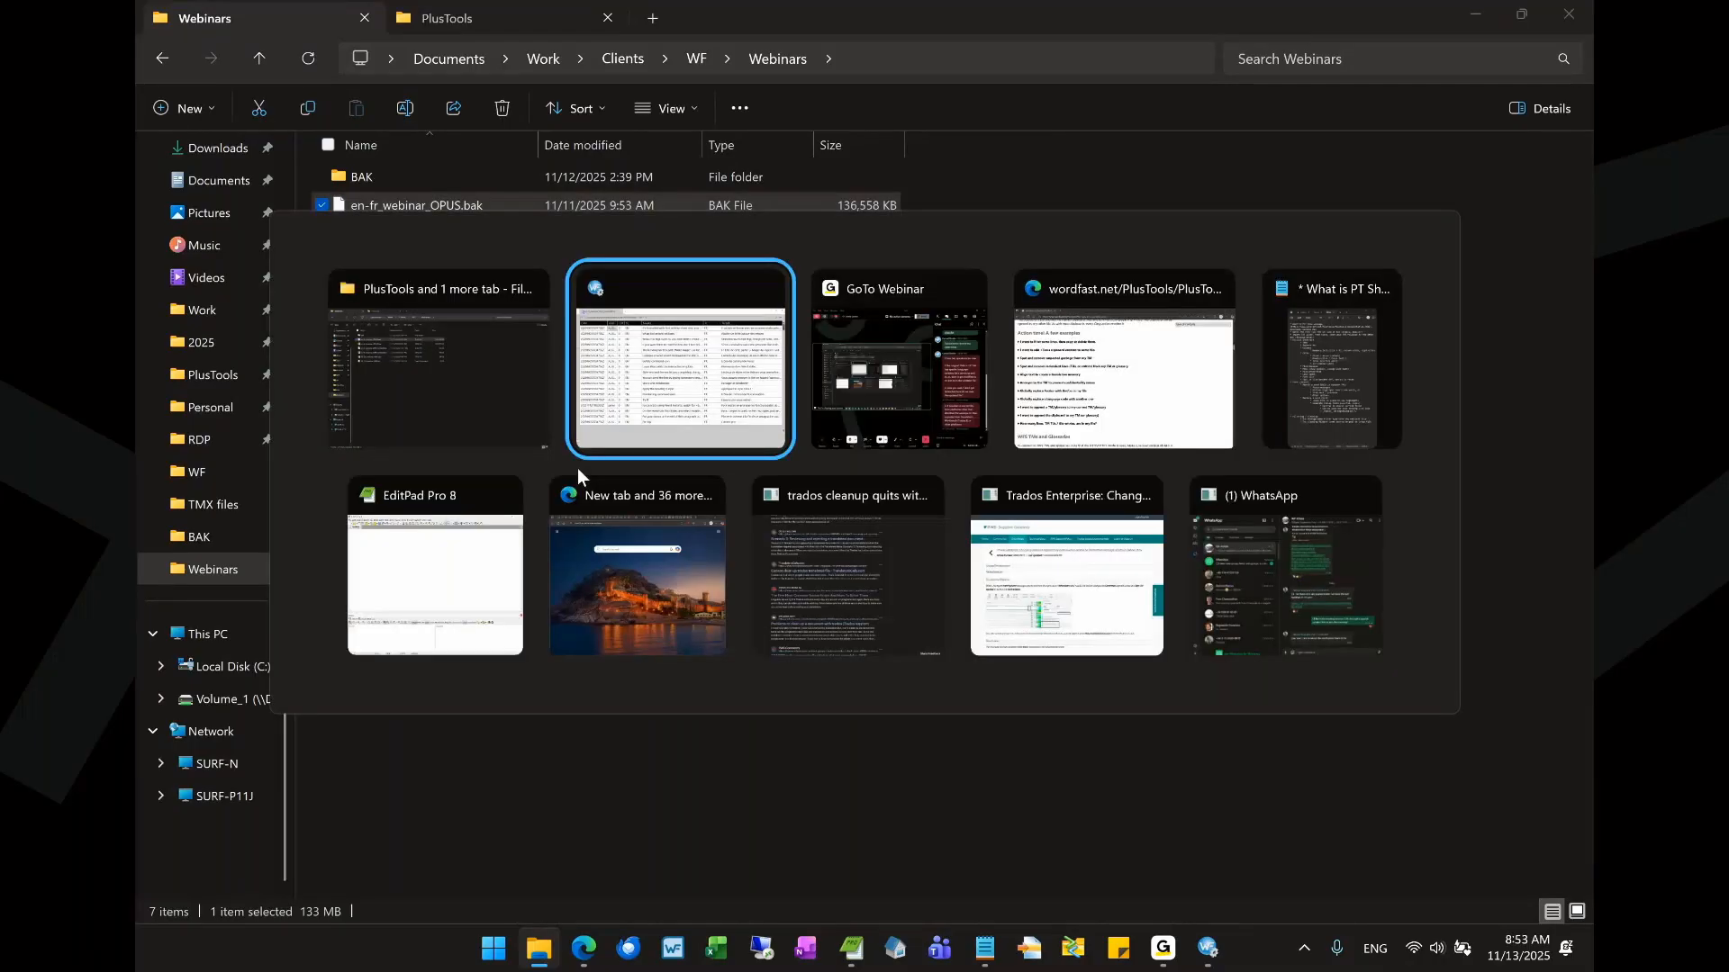
left_click(722, 427)
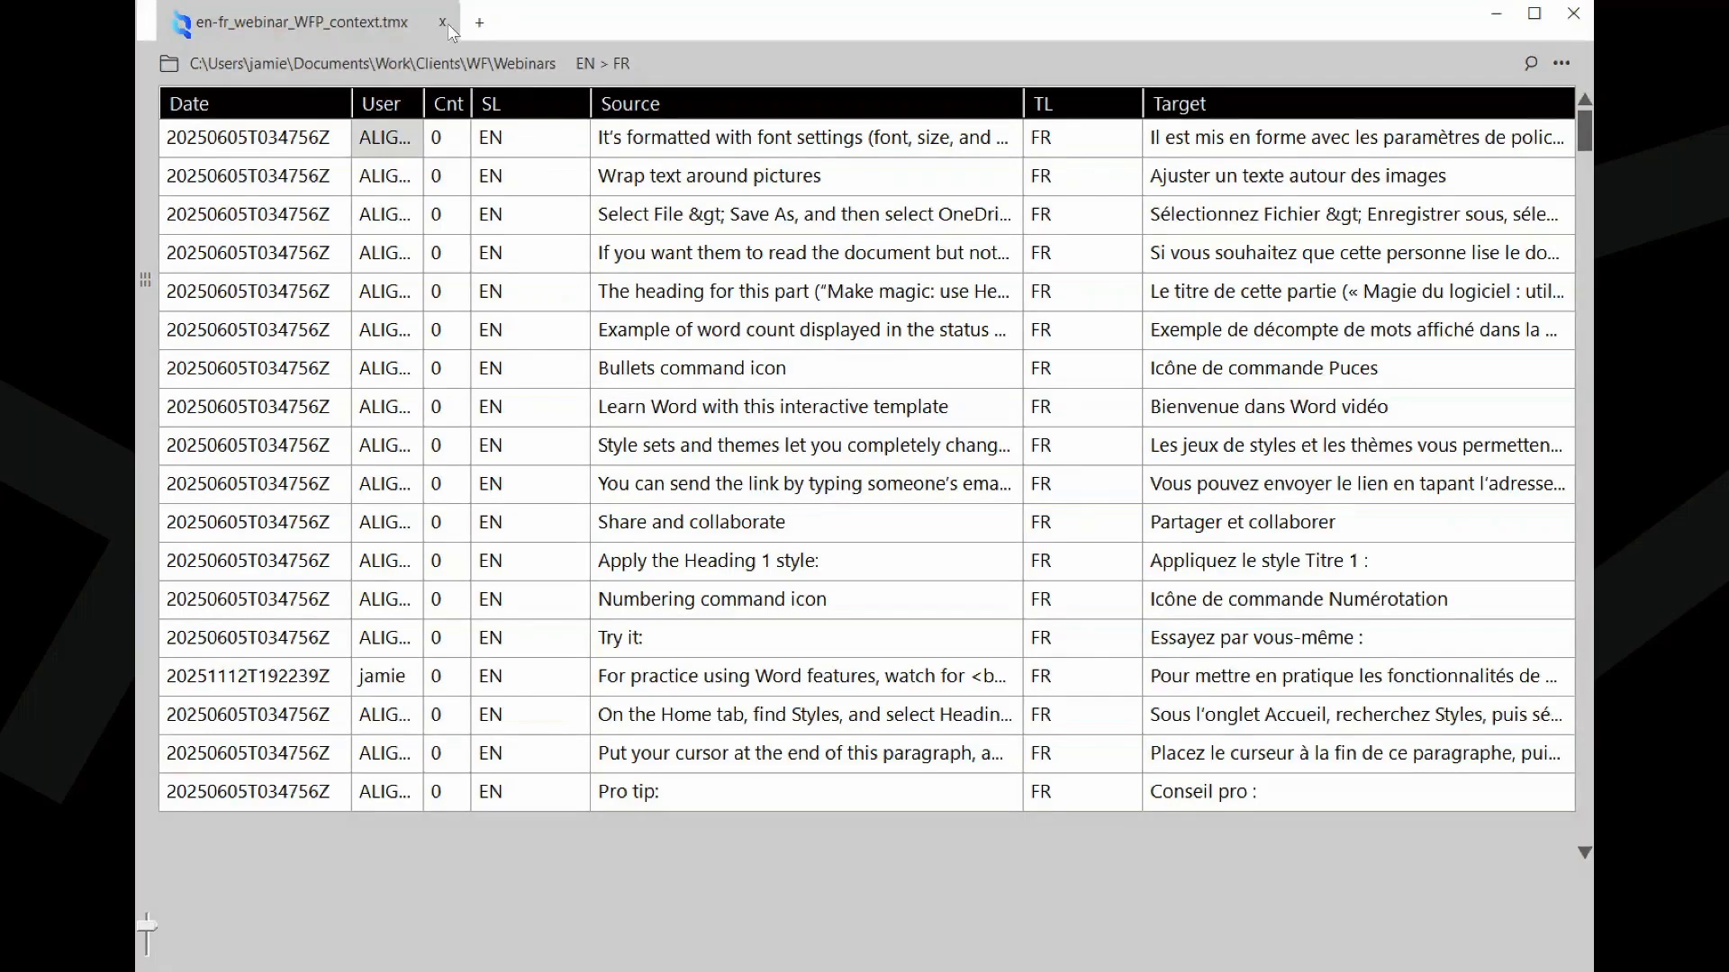
- Close en-fr_webinar_WFP_context.tmx and open FR_EN_webinar_WFA.tmx from the Webinars folder with source FR, target EN and no prop elements
left_click(444, 22)
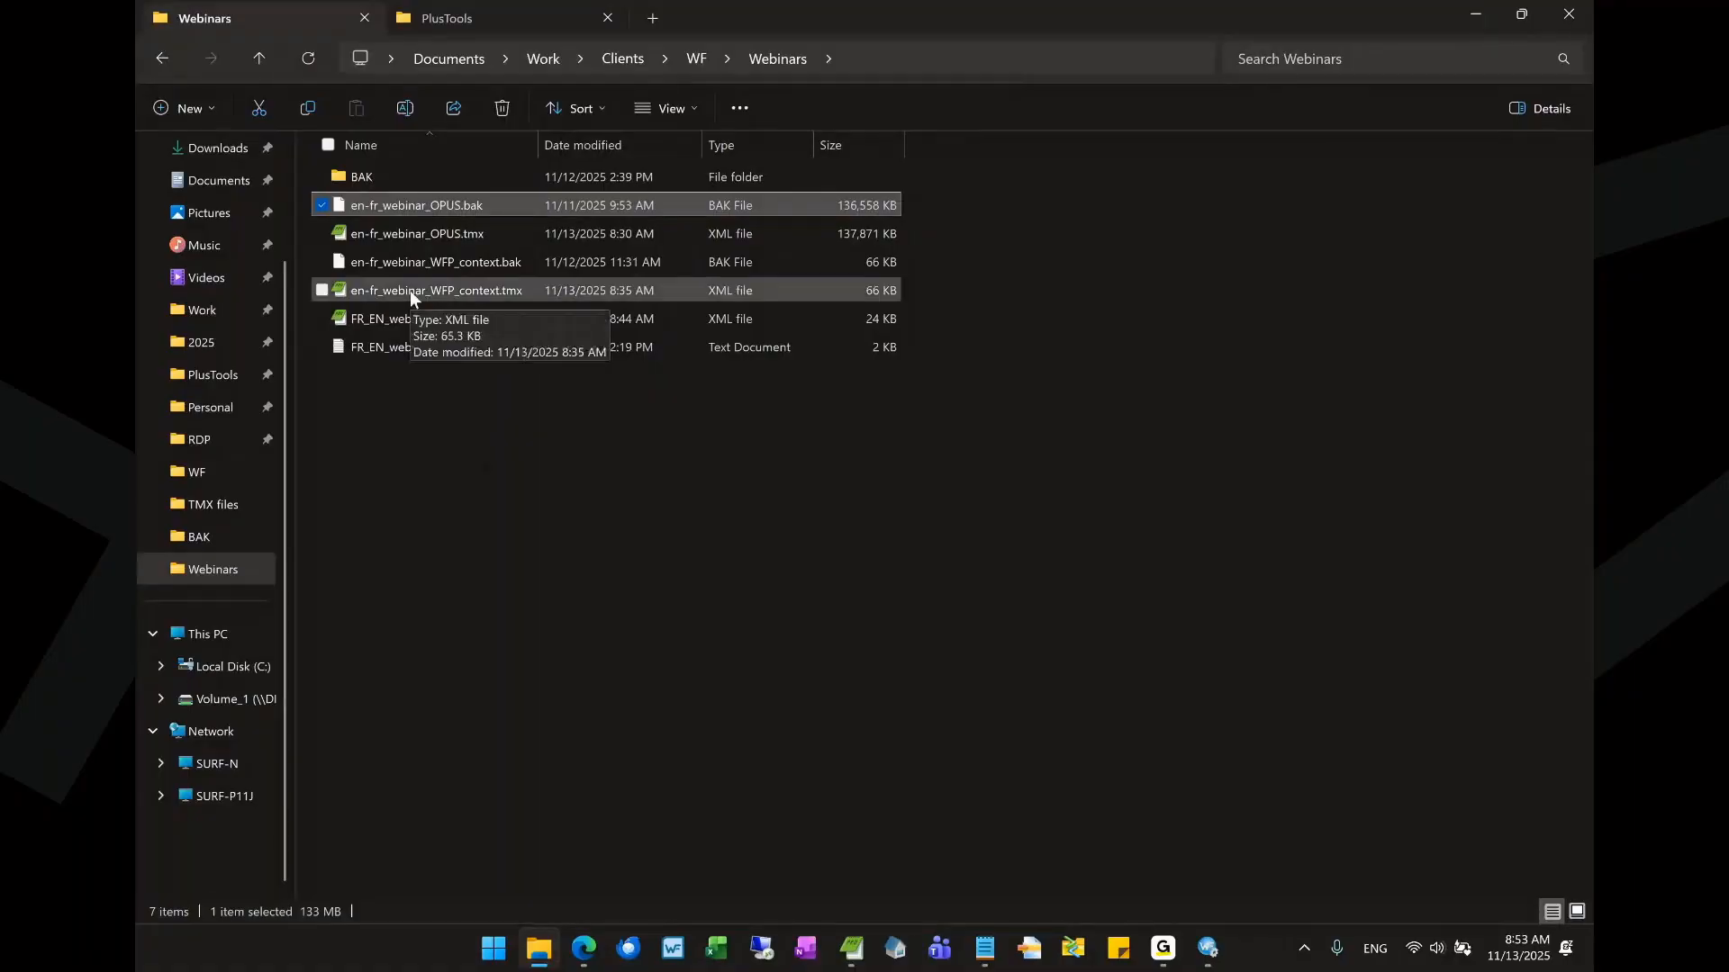
left_click_drag(380, 326, 598, 459)
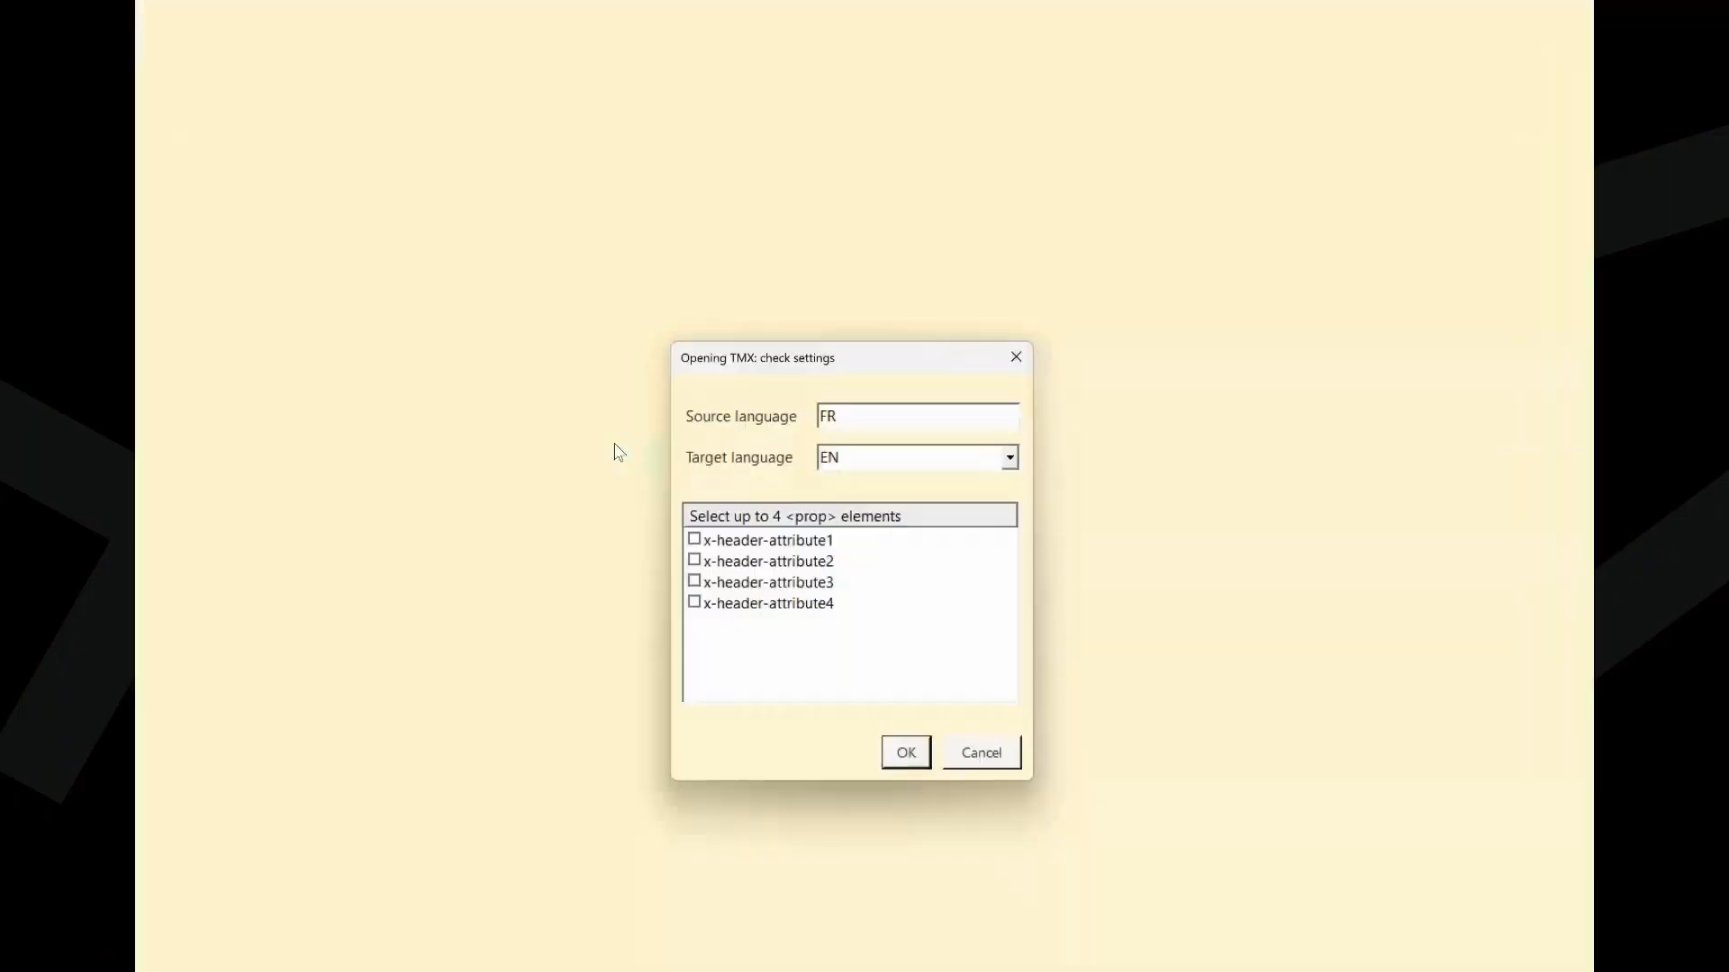
left_click(911, 761)
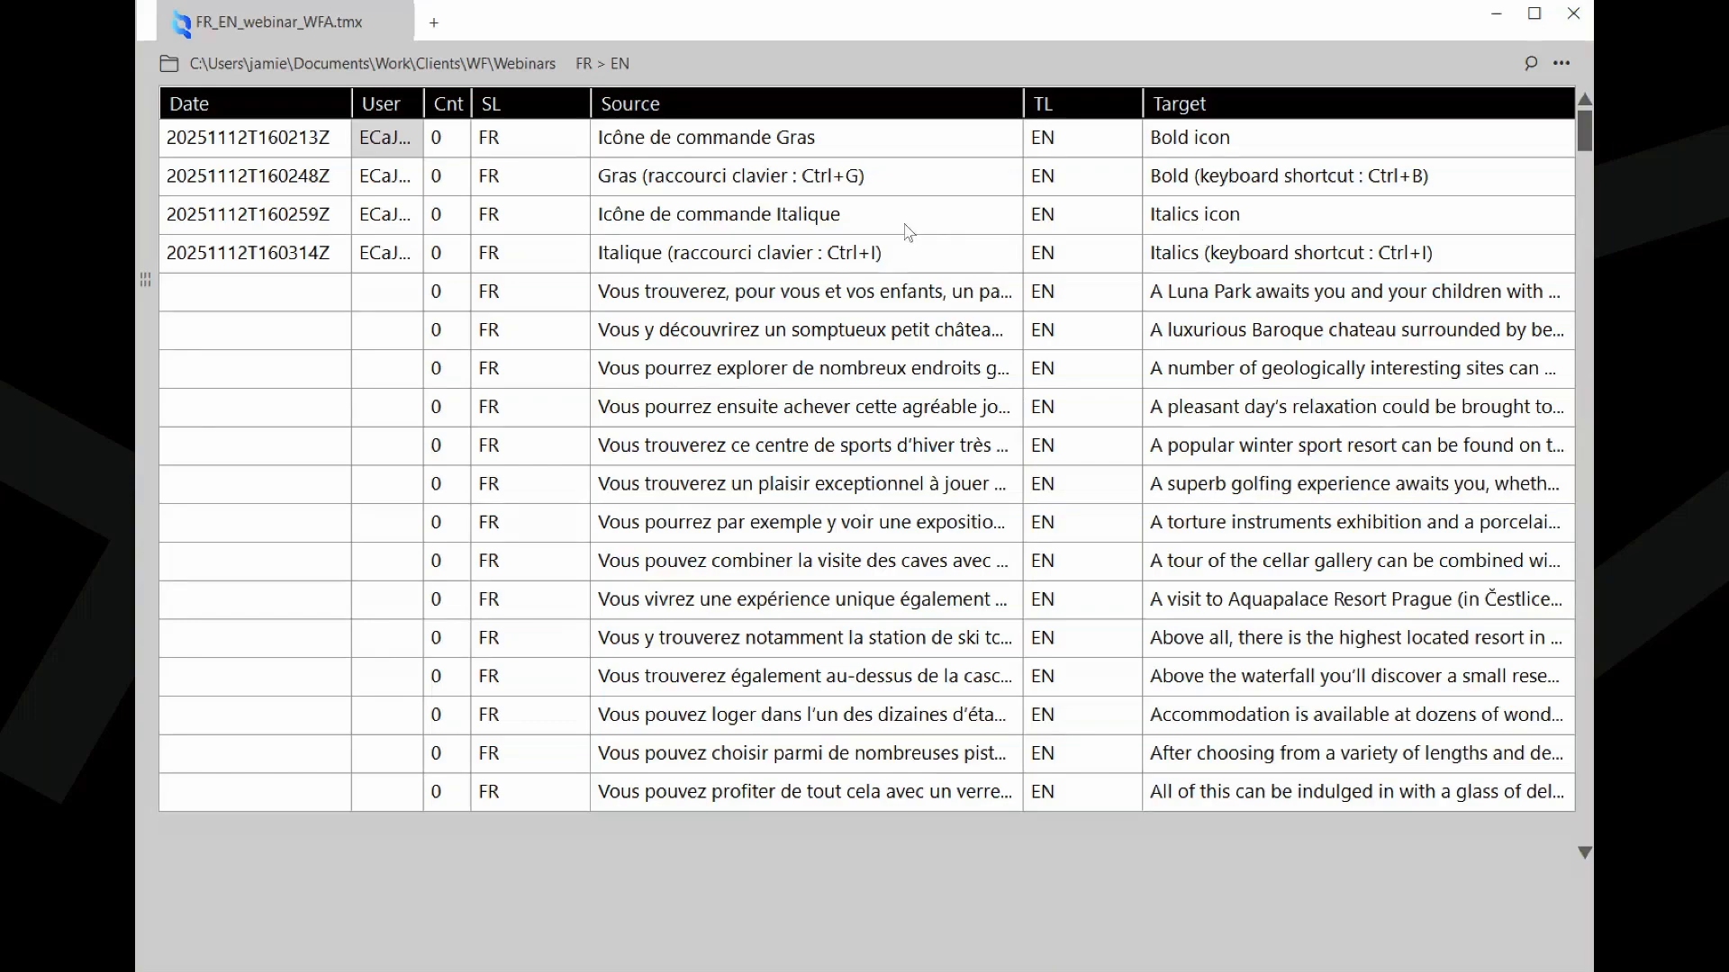
- Replace "Italique" with "TTT" in the source segment "Icône de commande Italique" and close the translation memory
left_click(817, 222)
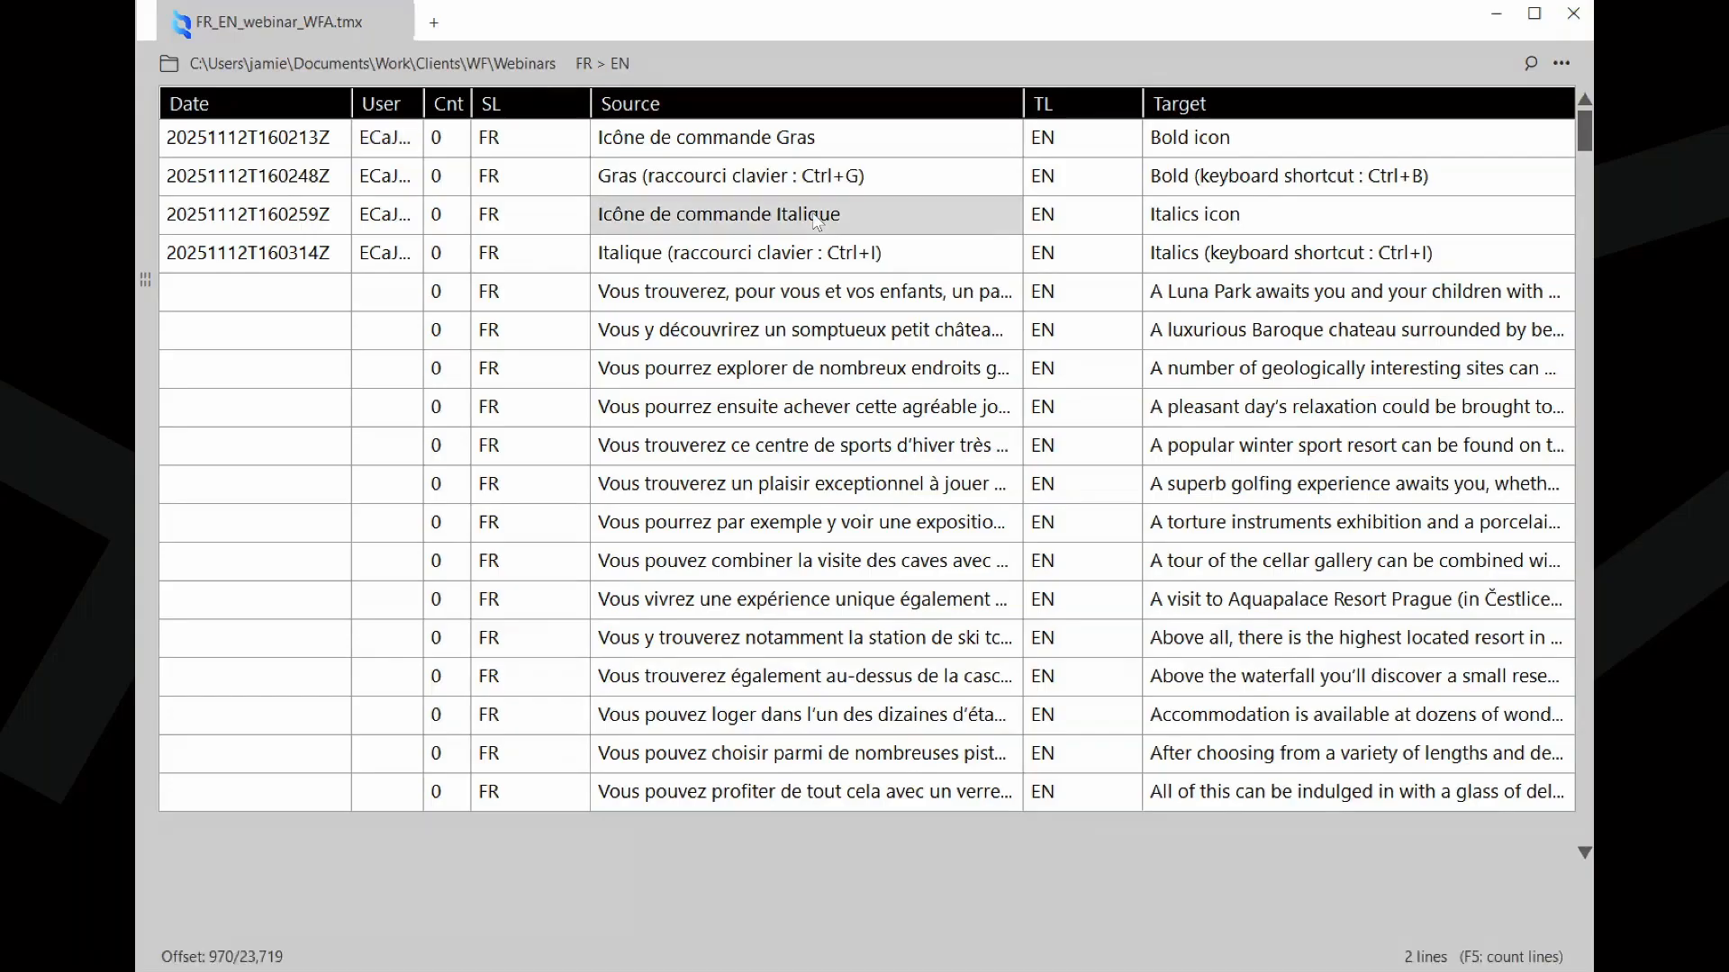
double_click(813, 214)
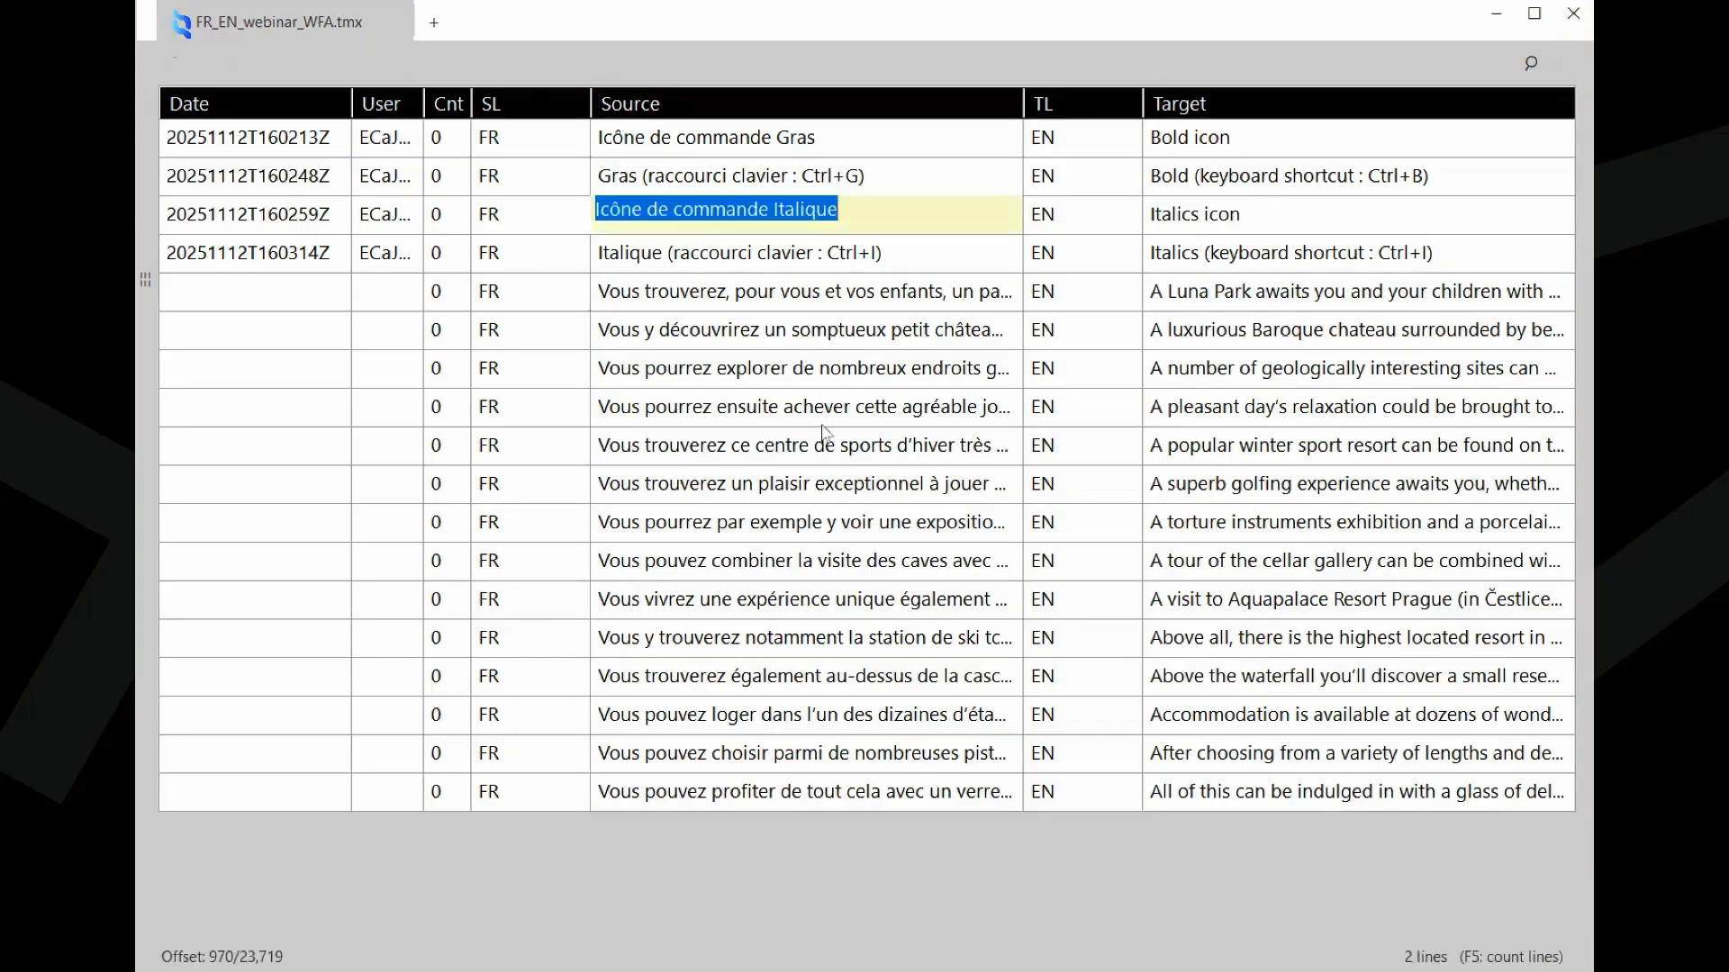
key("End")
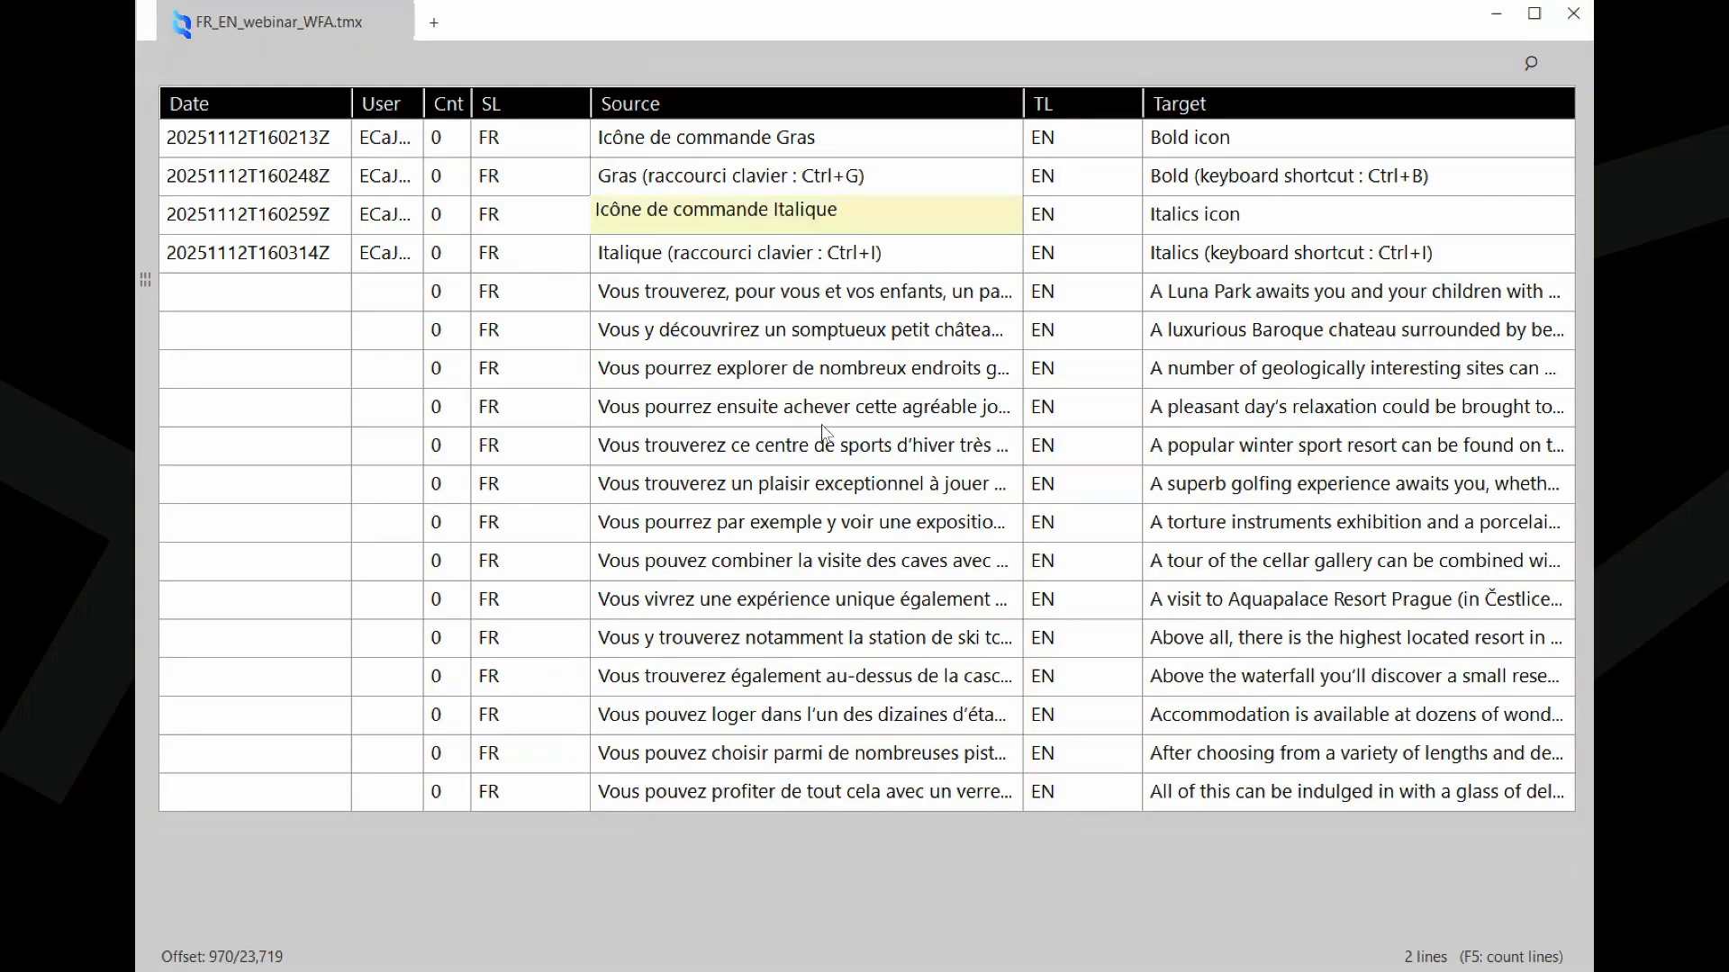
key("ctrl+shift+Left")
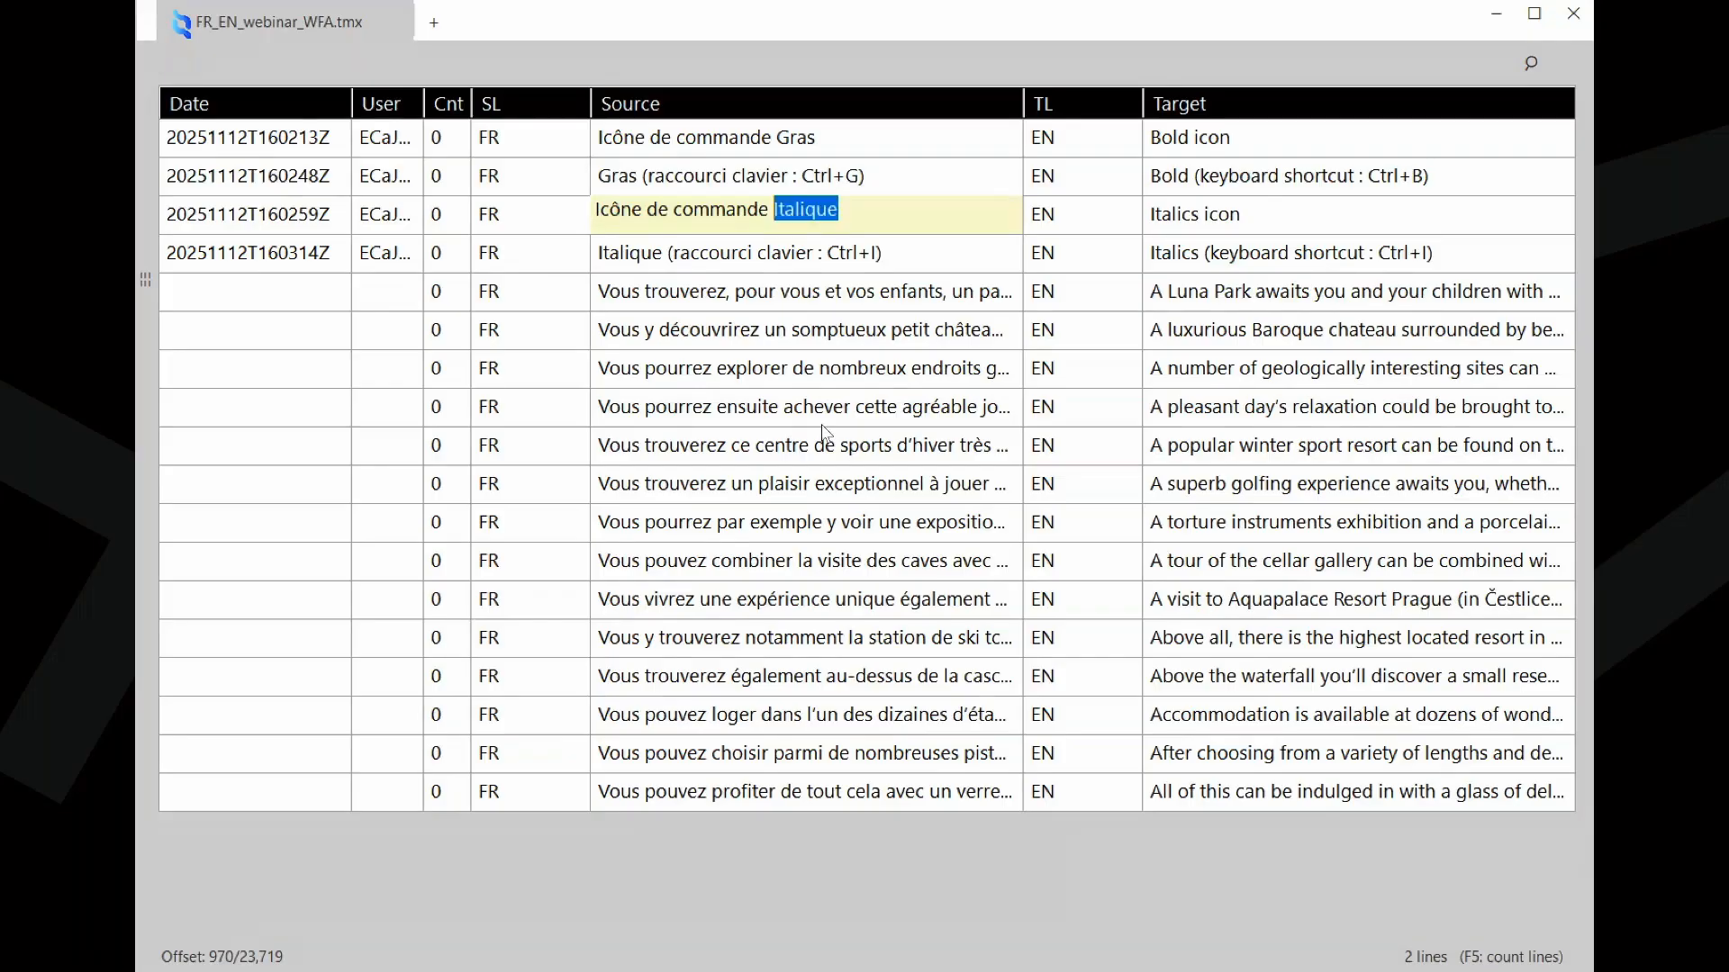
type("TT")
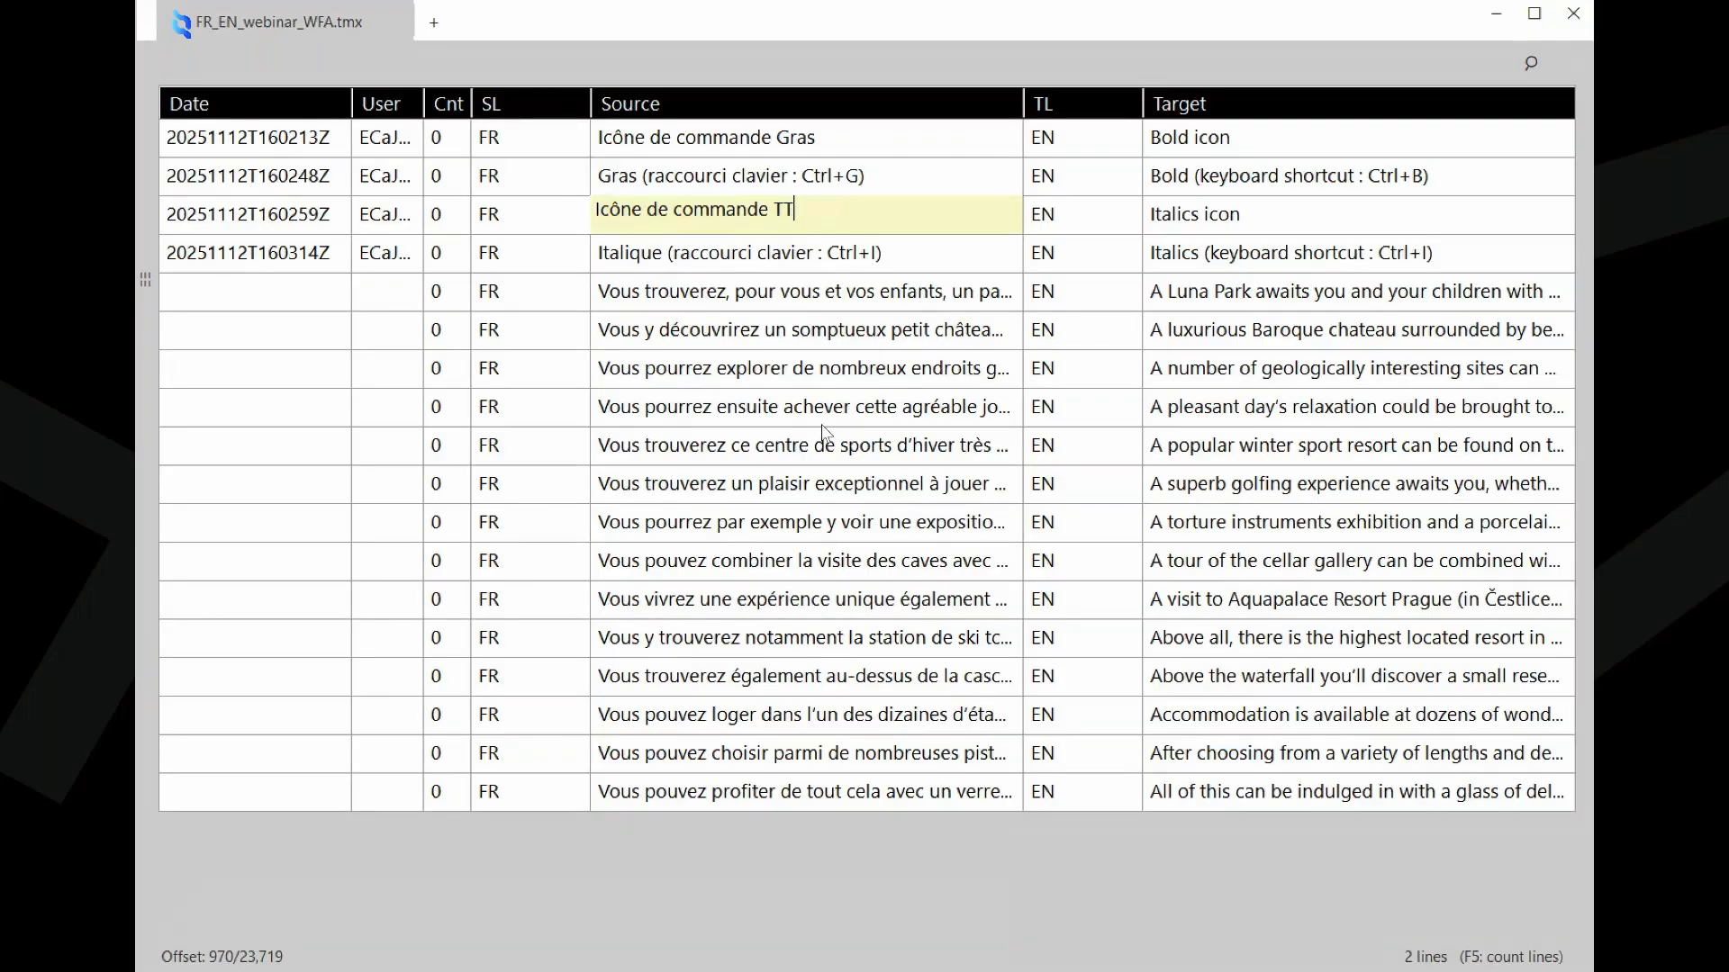
type("T")
key("Return")
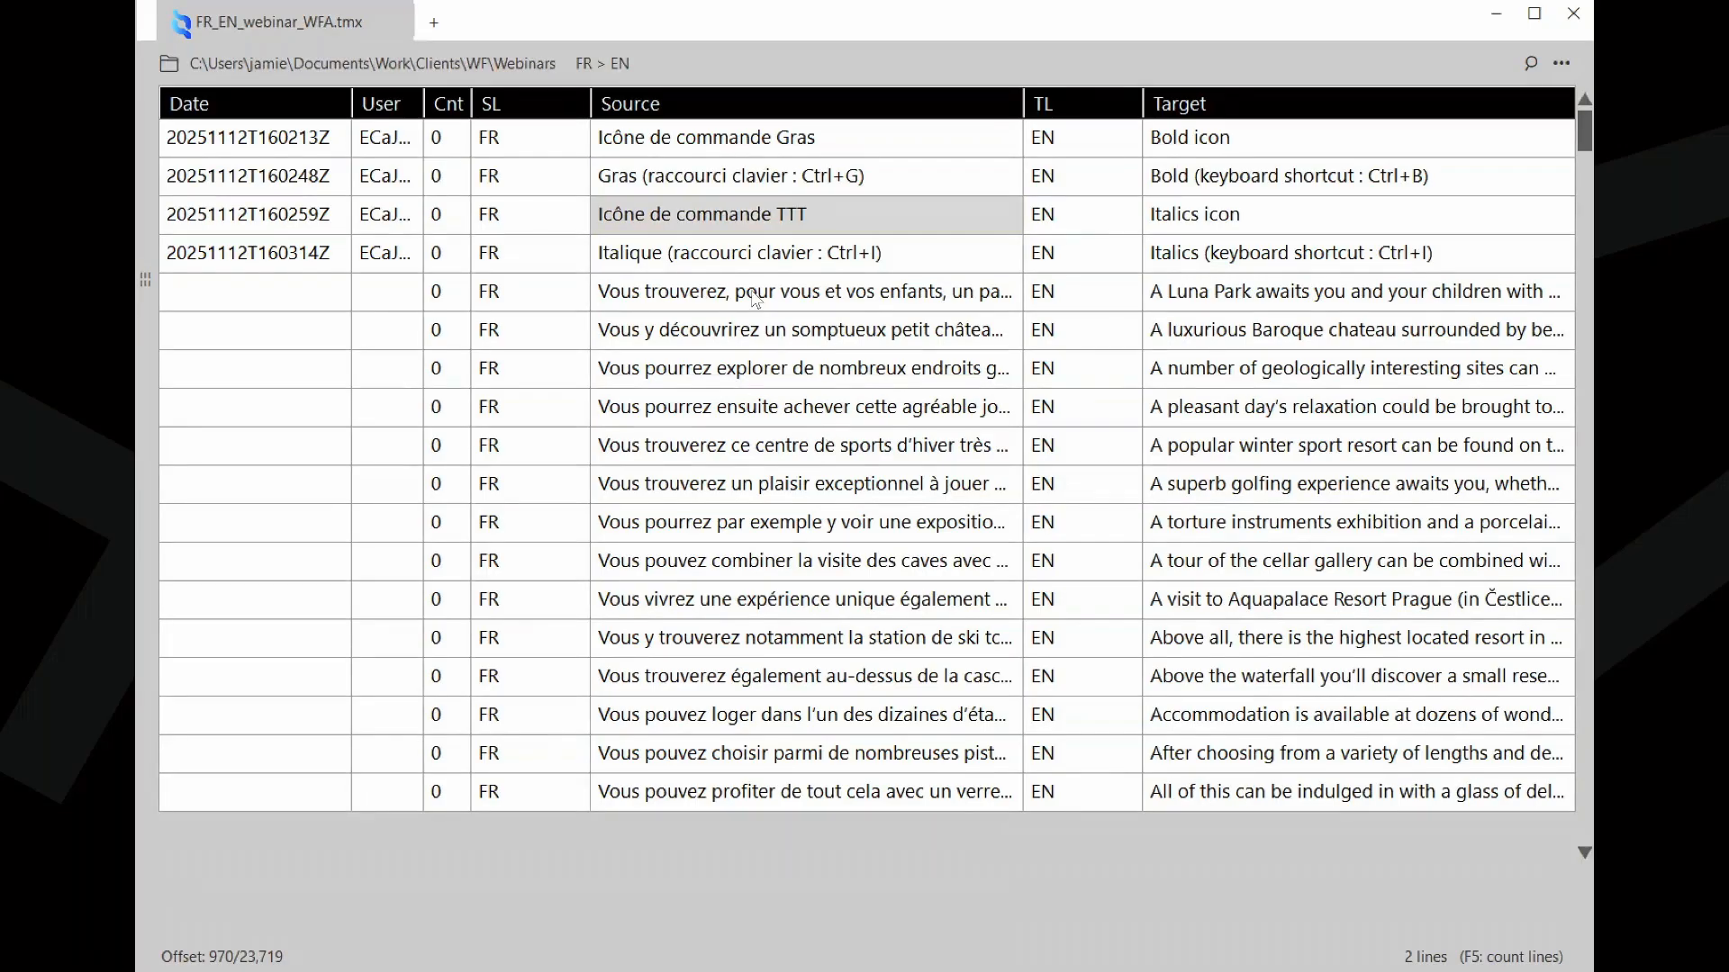
left_click(399, 27)
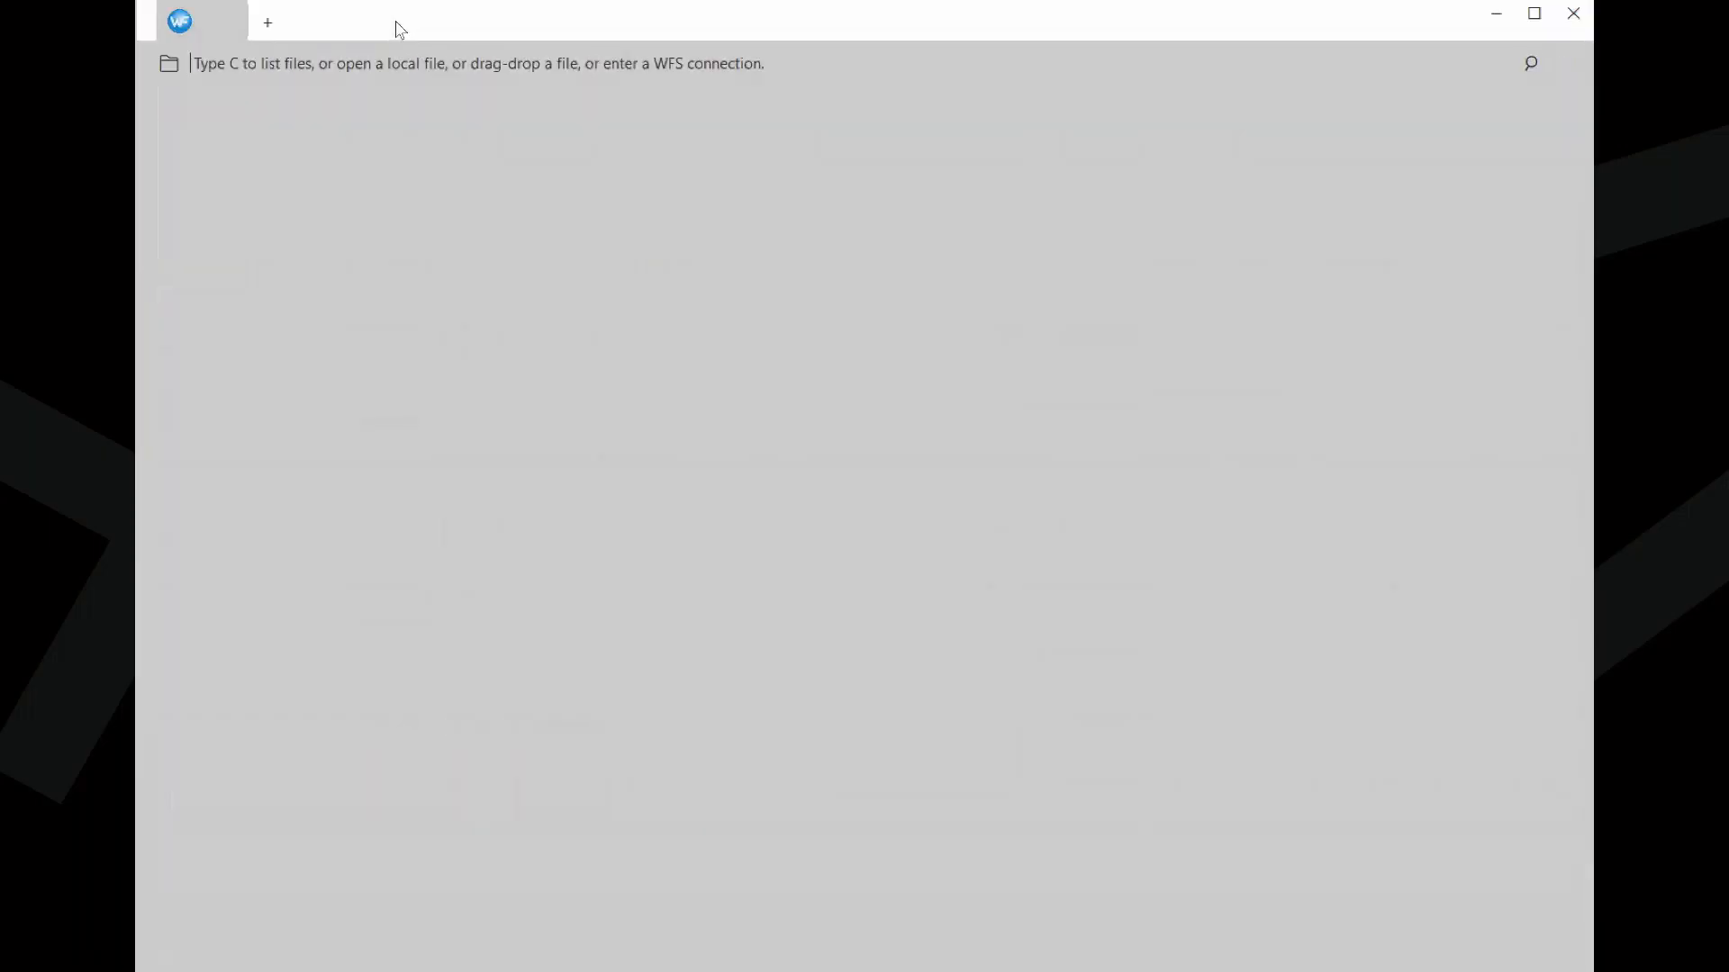
- Open FR_EN_webinar_WFA.tmx from the Webinars folder in EditPad Pro and check the "Icône de commande TTT" segment
key("alt+Tab")
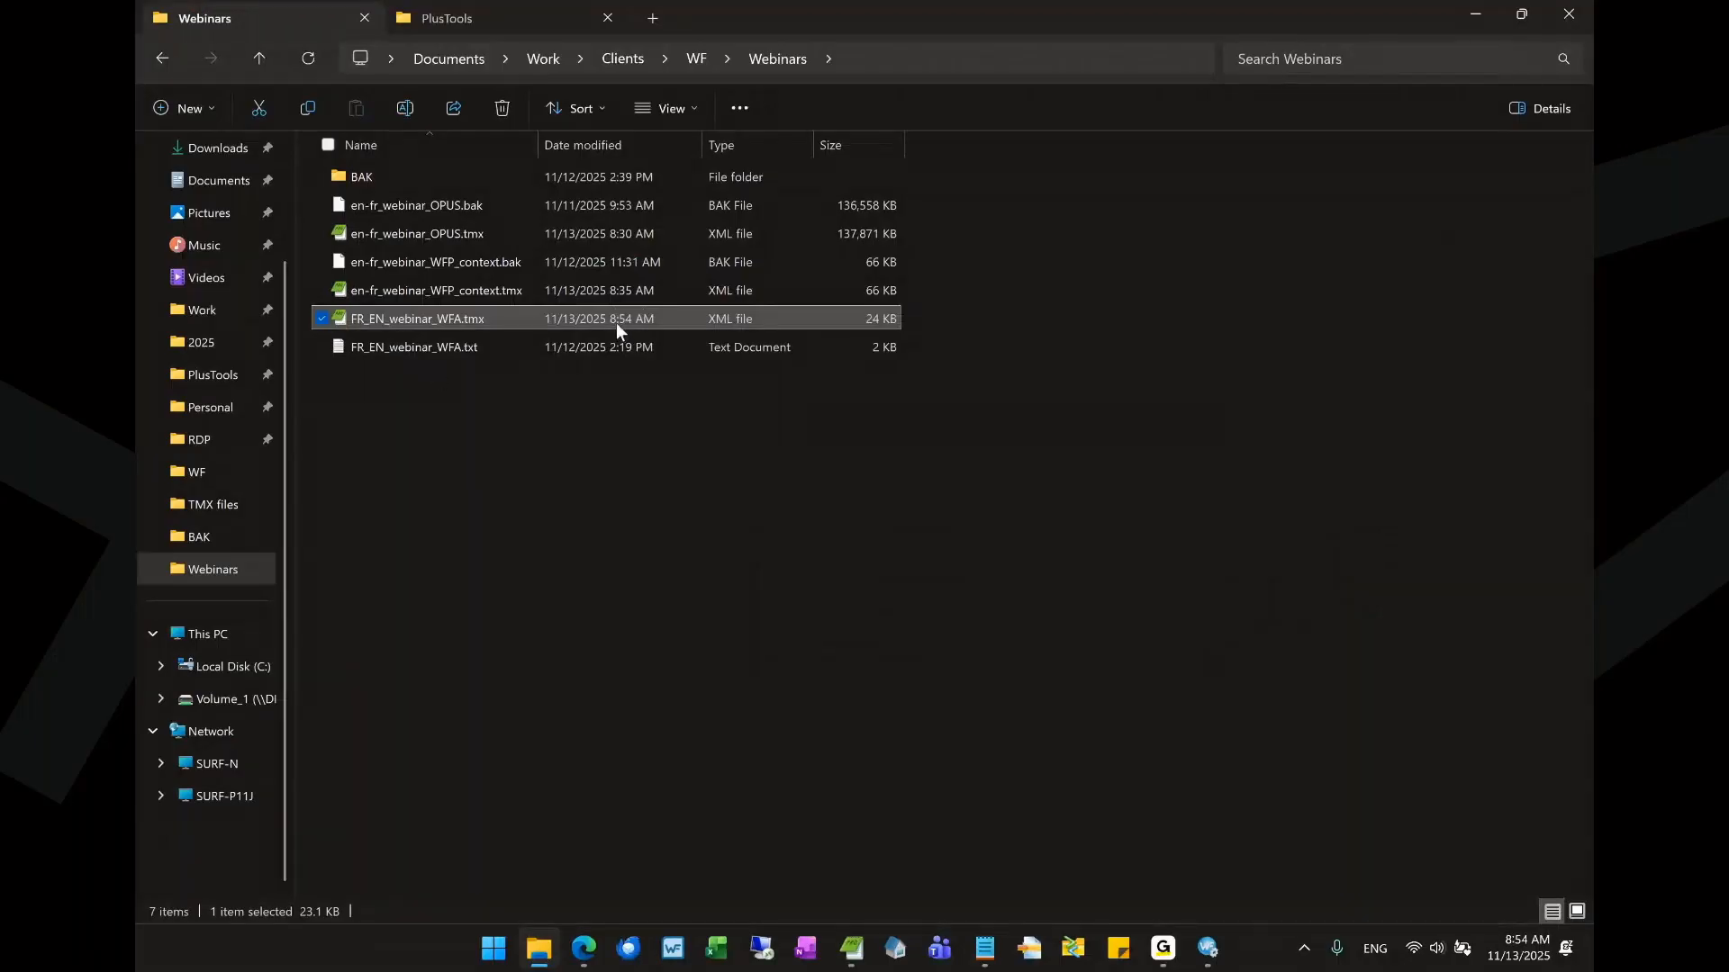
double_click(483, 321)
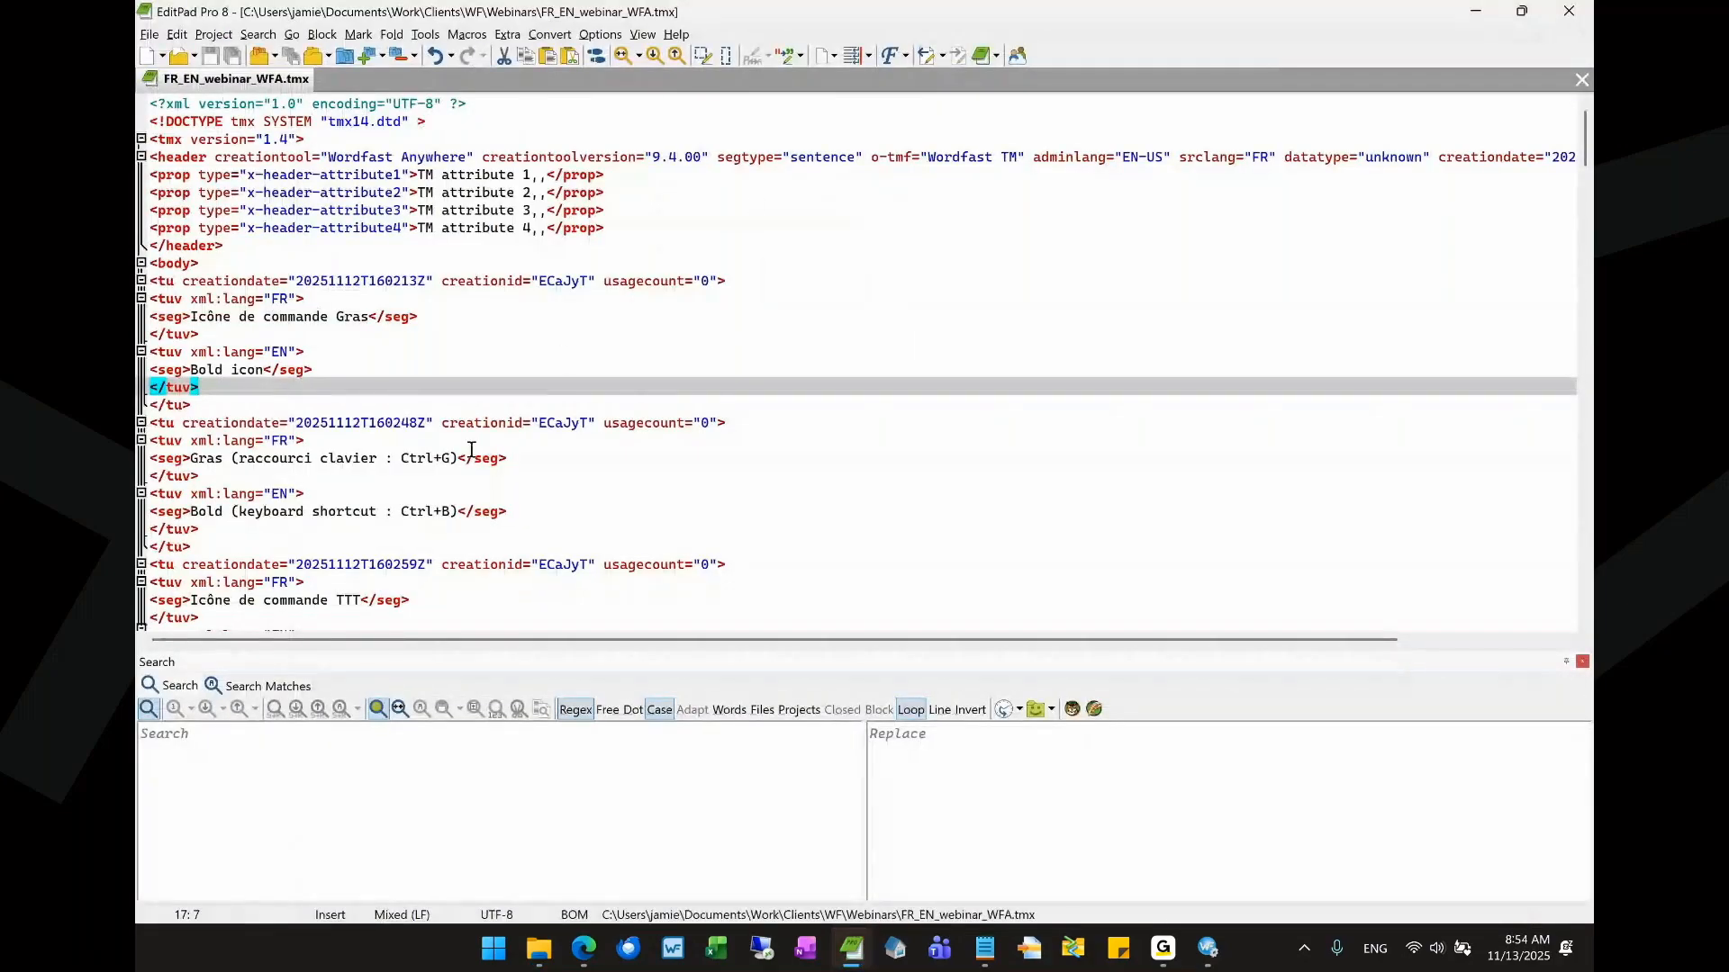
scroll(471, 450, "down", 4)
double_click(348, 388)
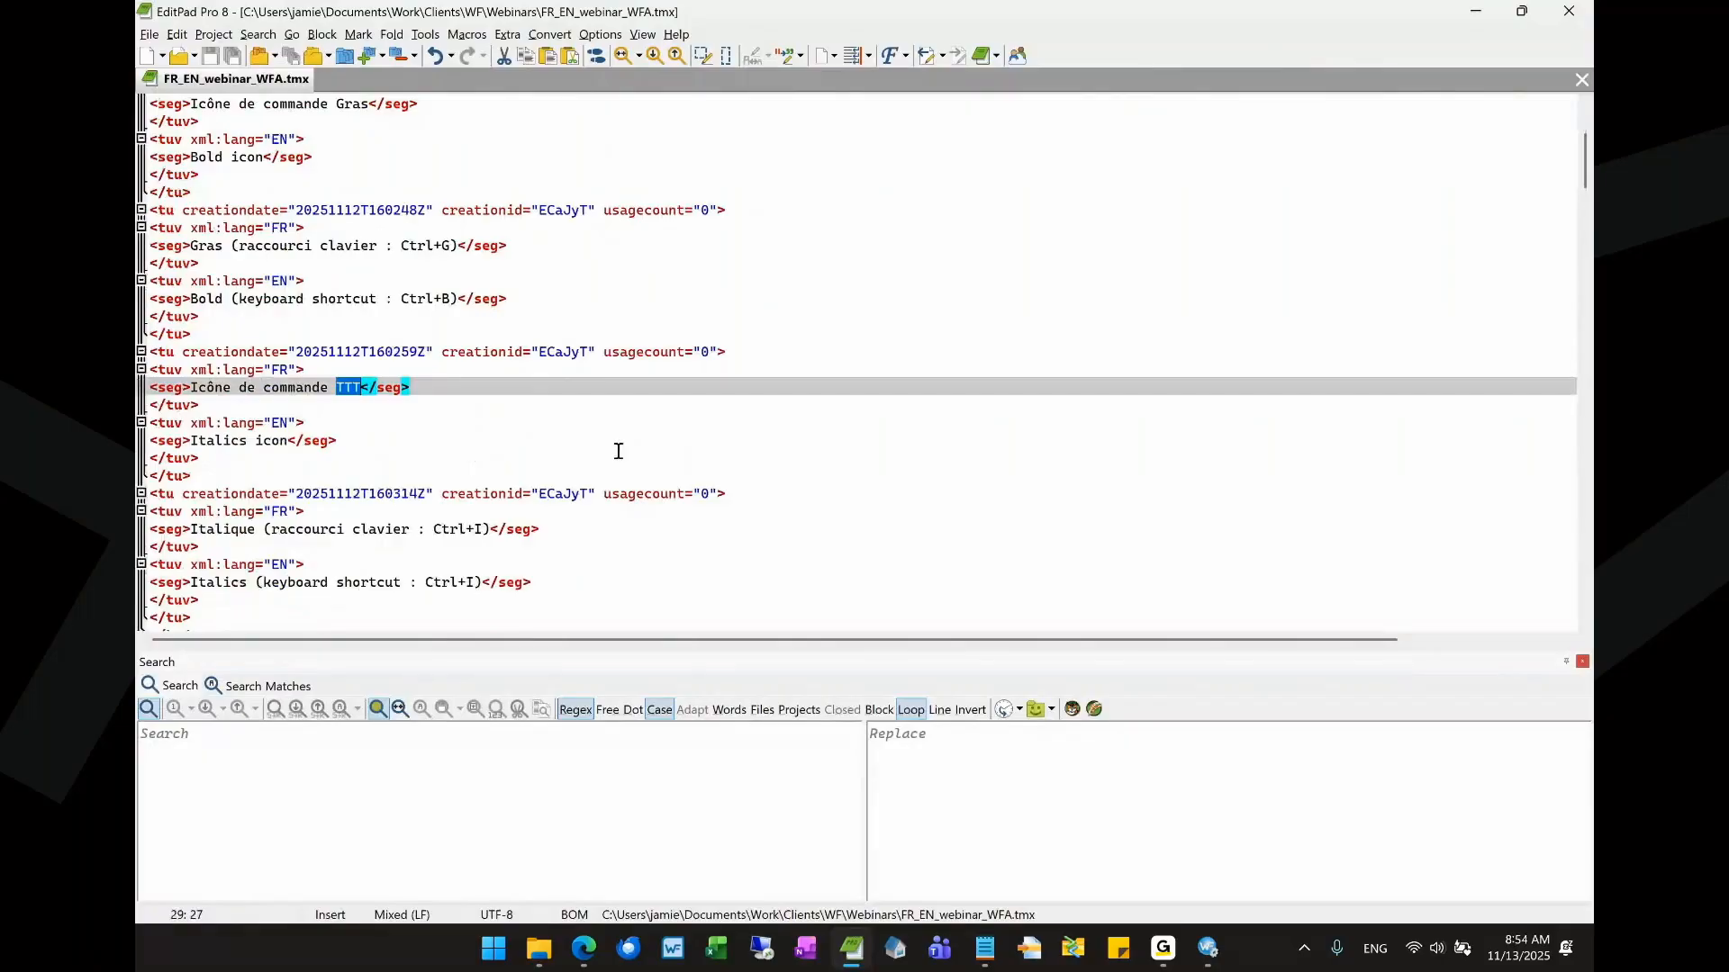